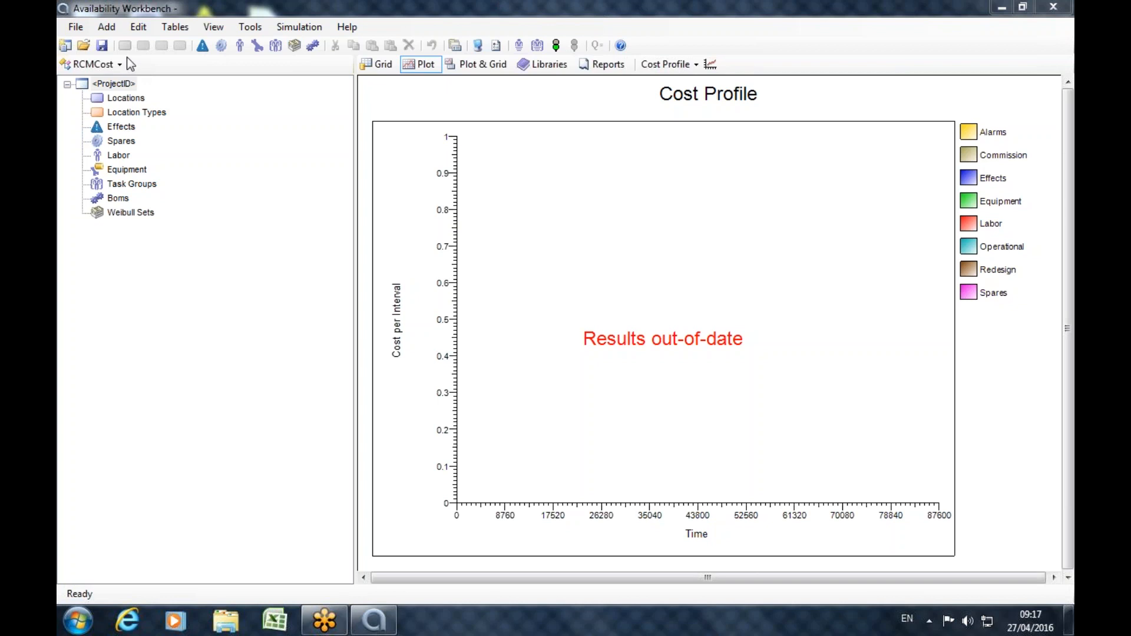
In the RCMCost module, add a top-level location with the ID SYSTEM.
left_click(113, 64)
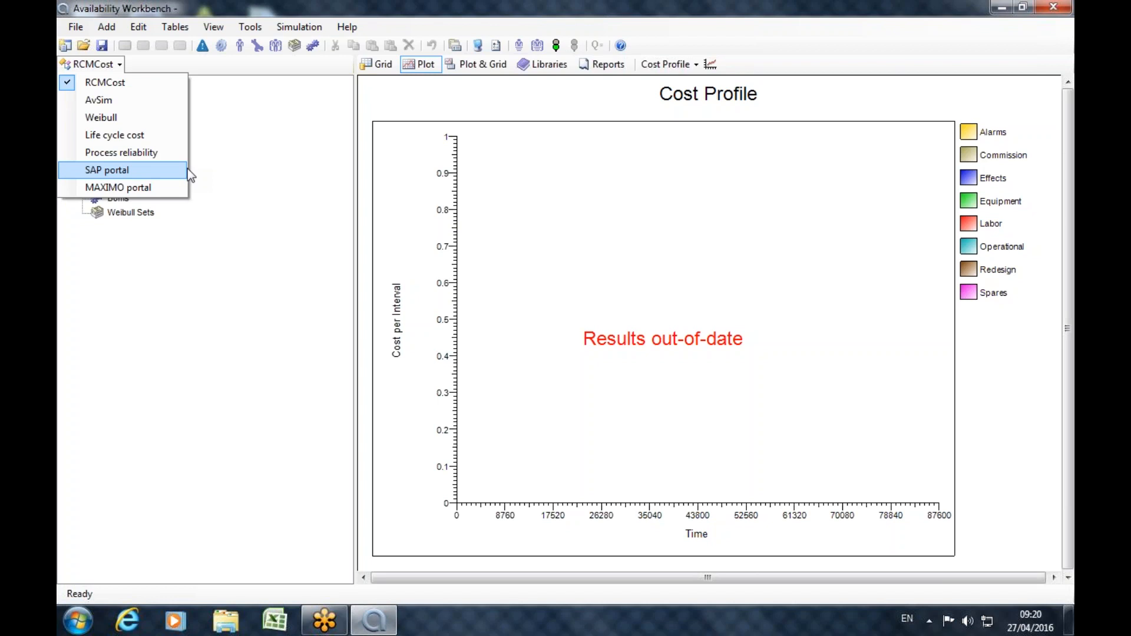
left_click(122, 83)
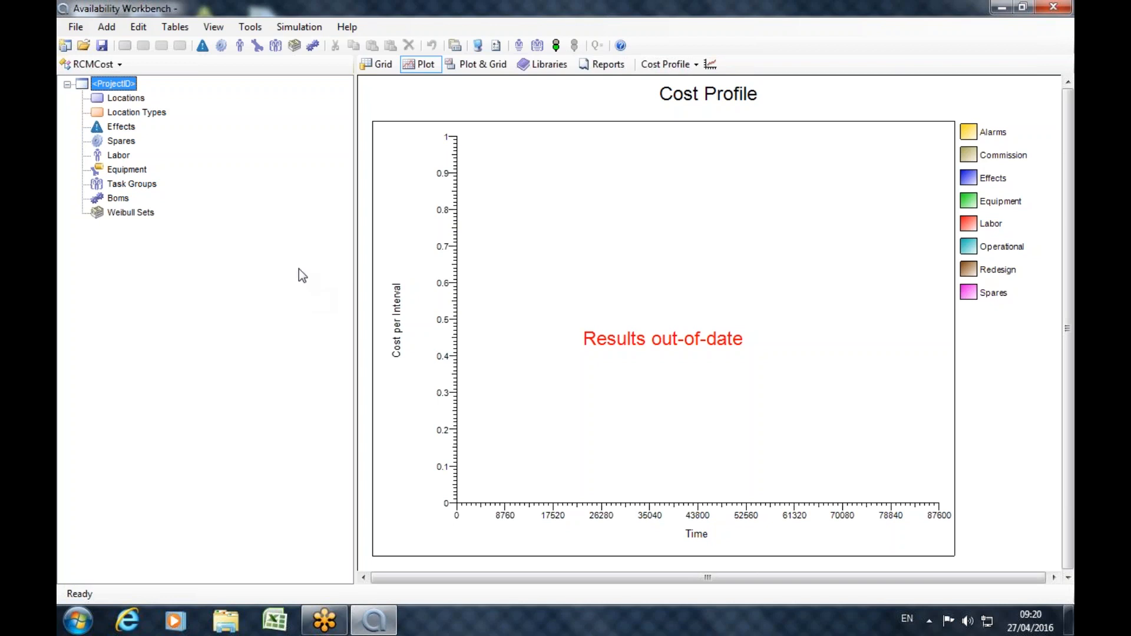
left_click(127, 97)
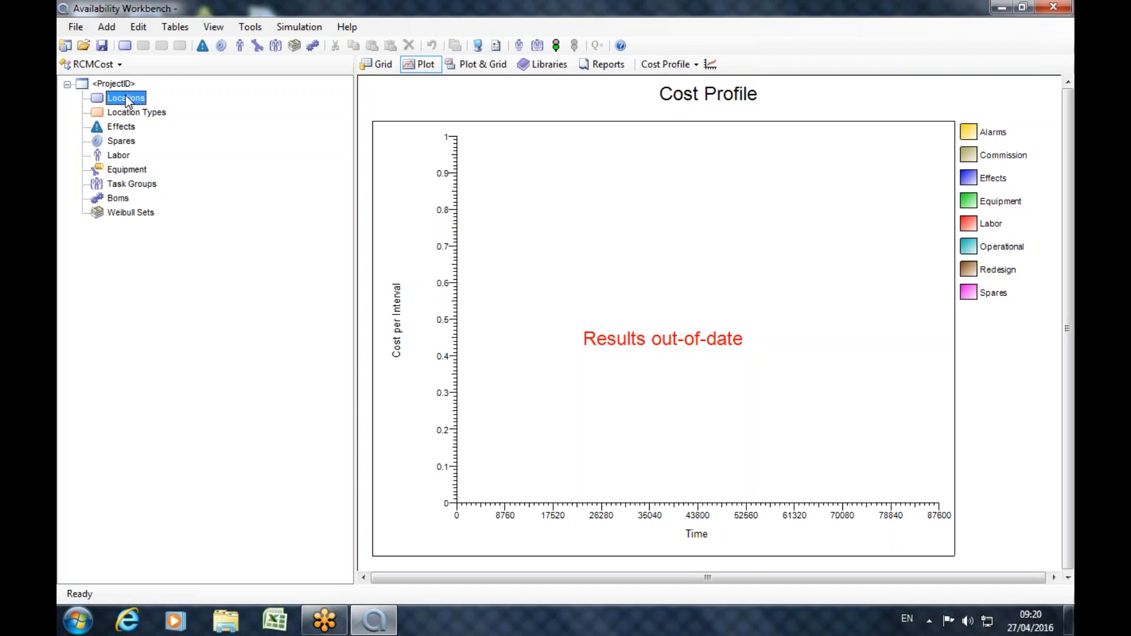
left_click(108, 28)
mouse_move(110, 41)
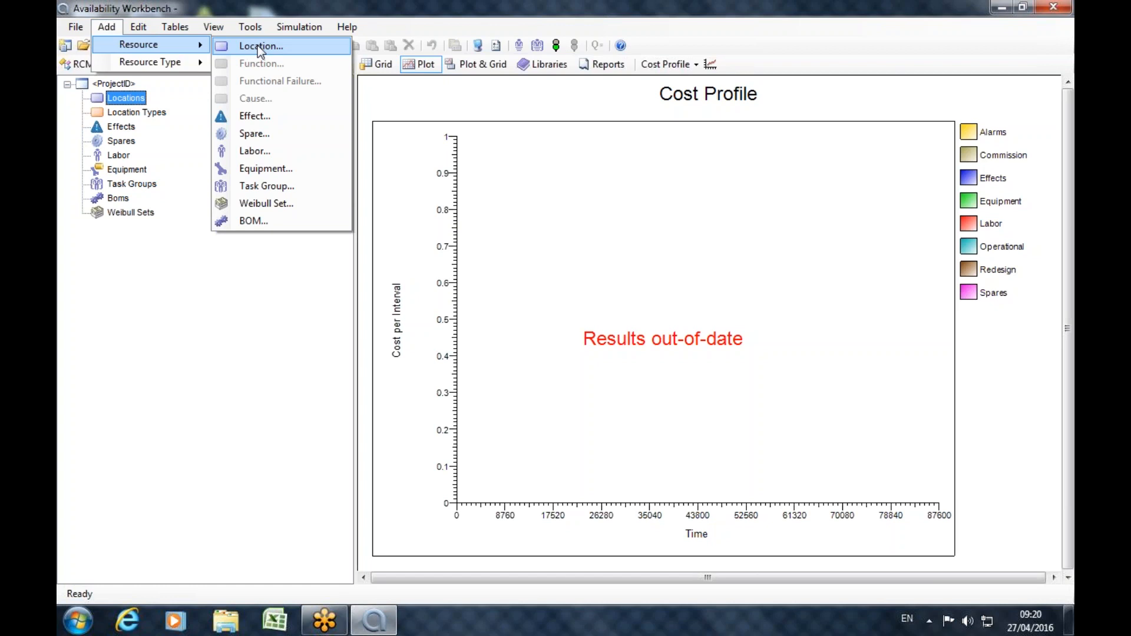
left_click(178, 29)
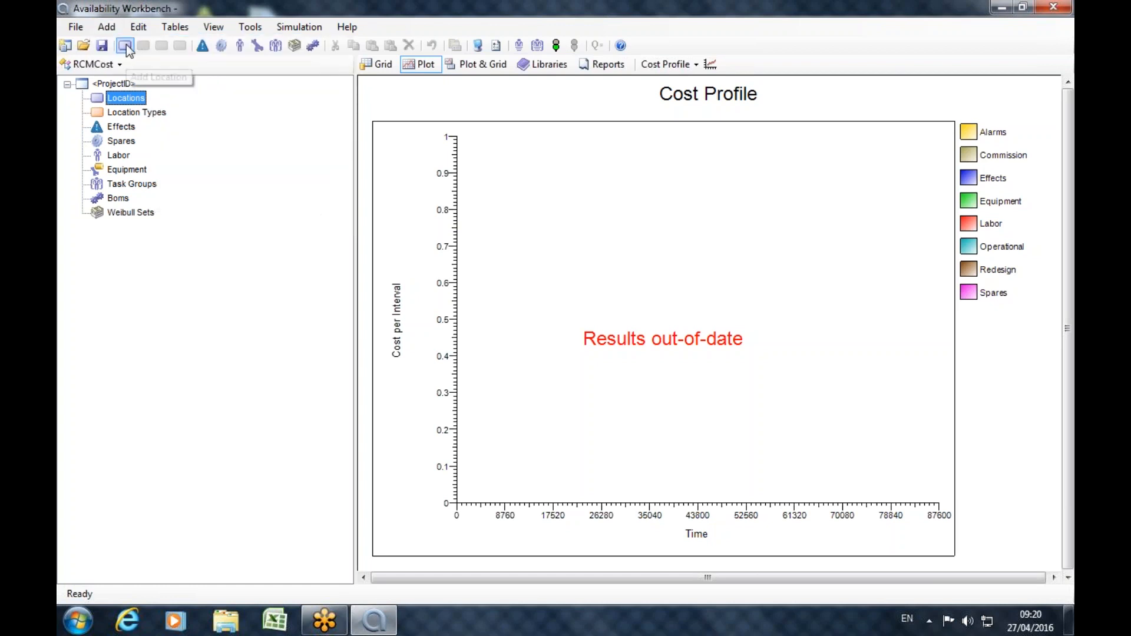
left_click(125, 46)
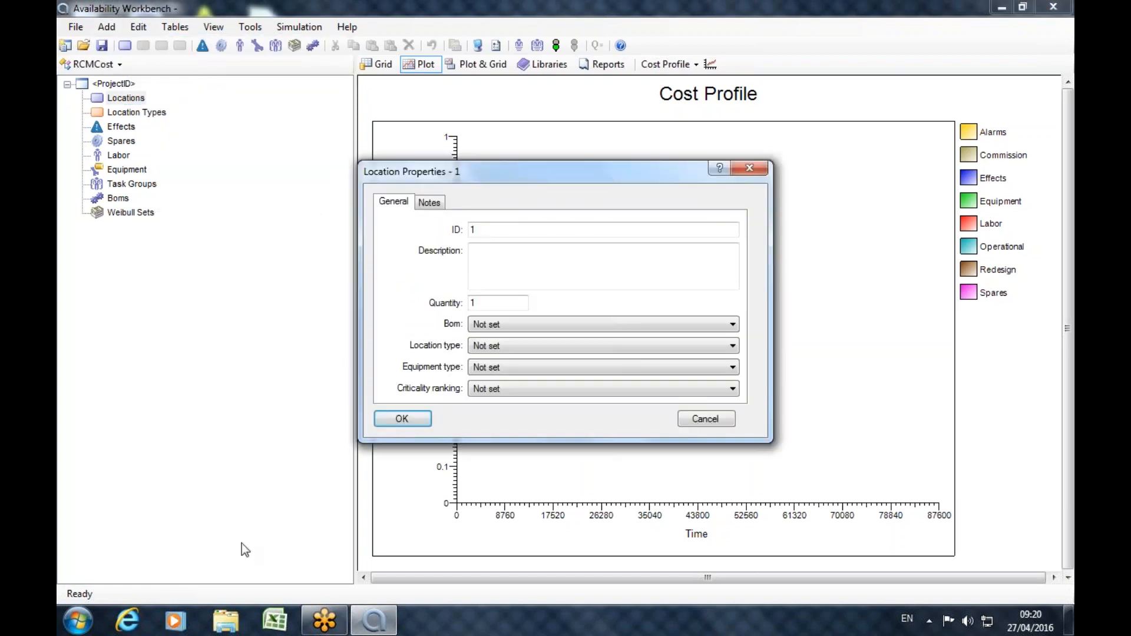
double_click(501, 228)
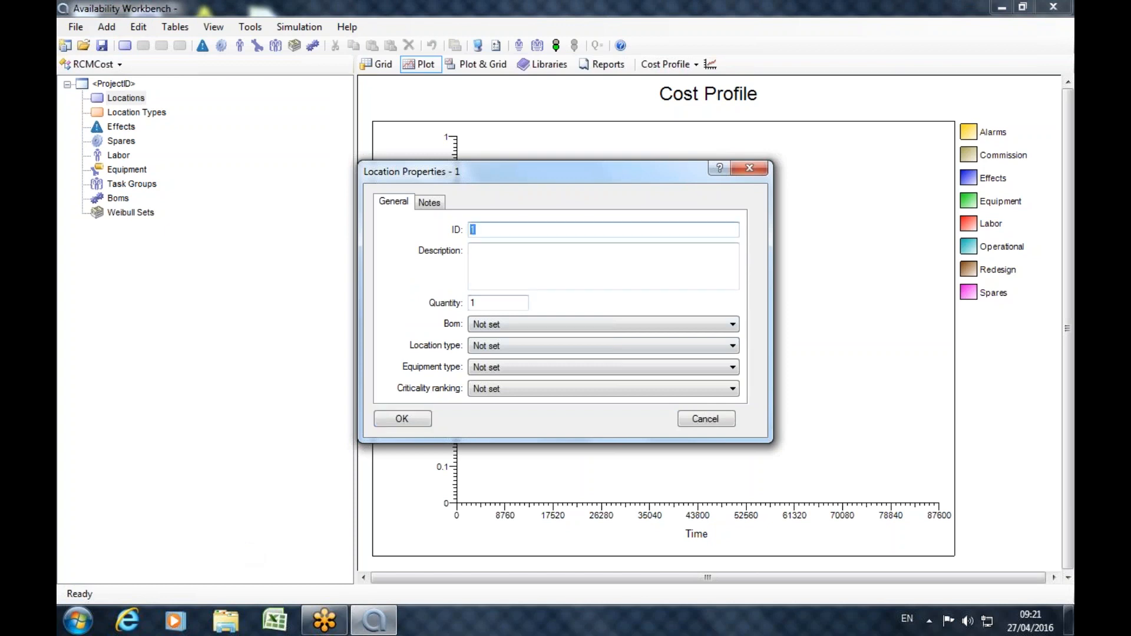
type("SYSTEM")
left_click(429, 202)
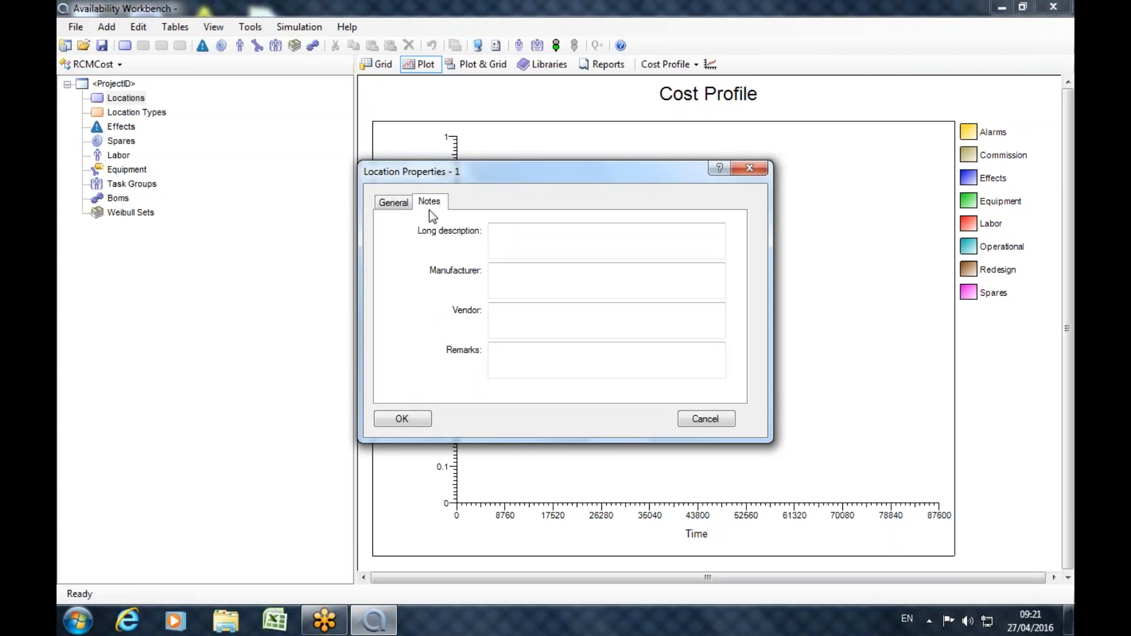
left_click(402, 418)
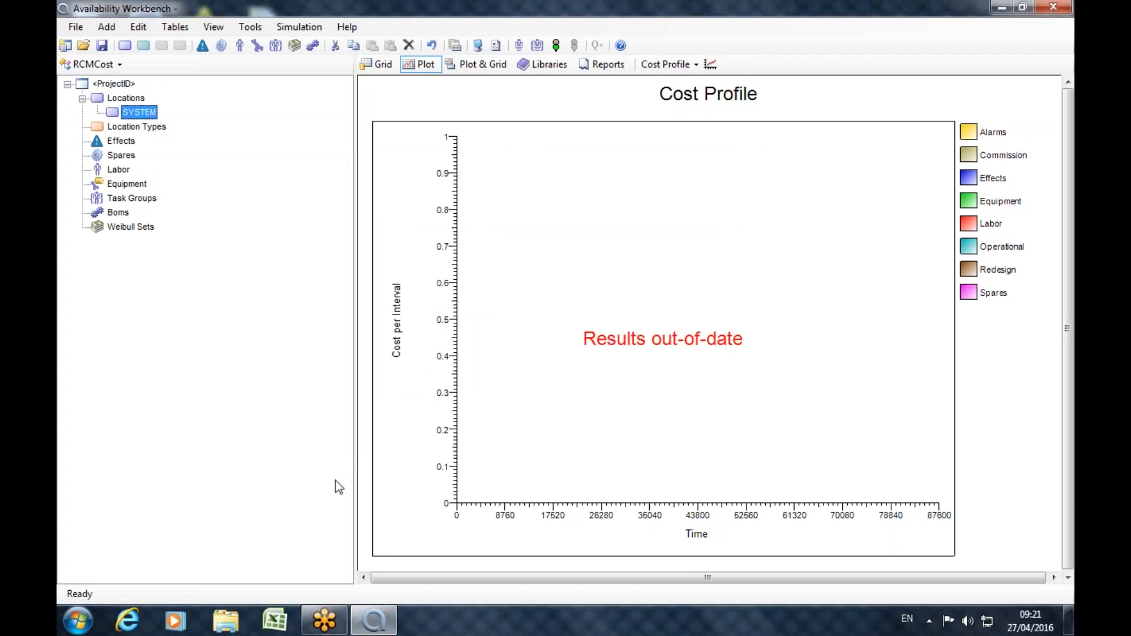
Add a SUB SYSTEM location beneath SYSTEM and an ASSET location beneath SUB SYSTEM.
left_click(125, 46)
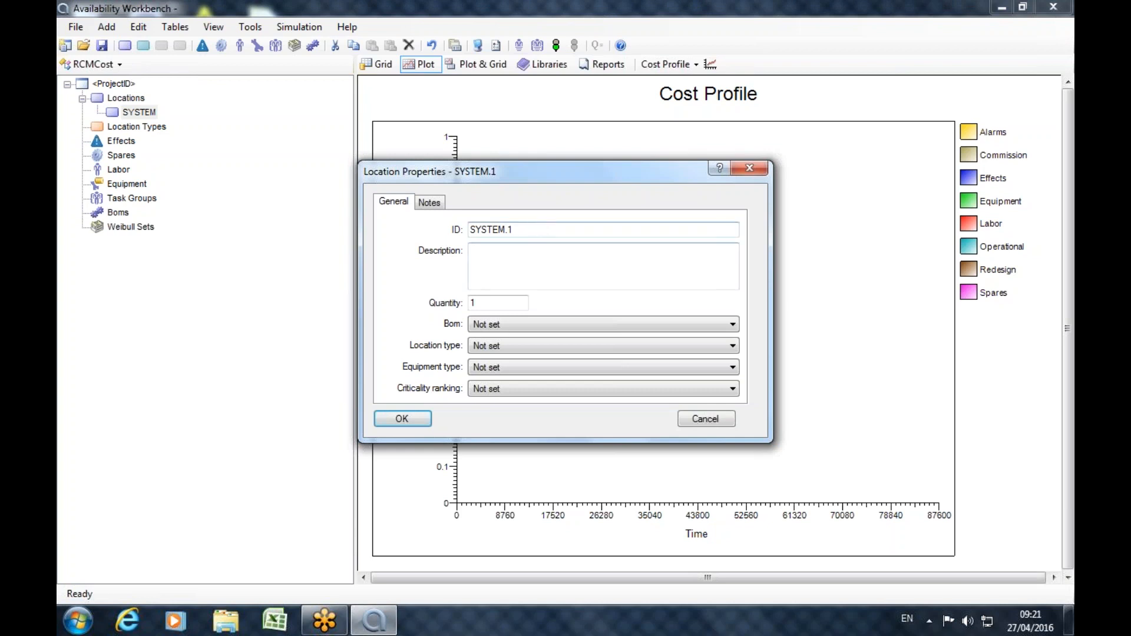
type("SUB SYSTEM")
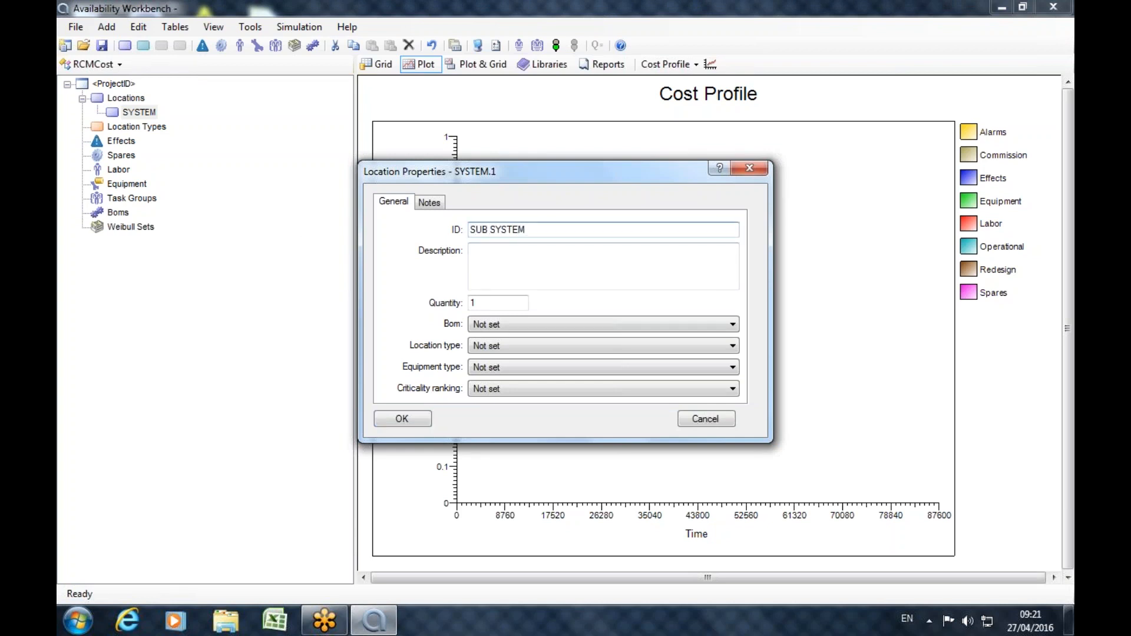
left_click(380, 419)
left_click(162, 126)
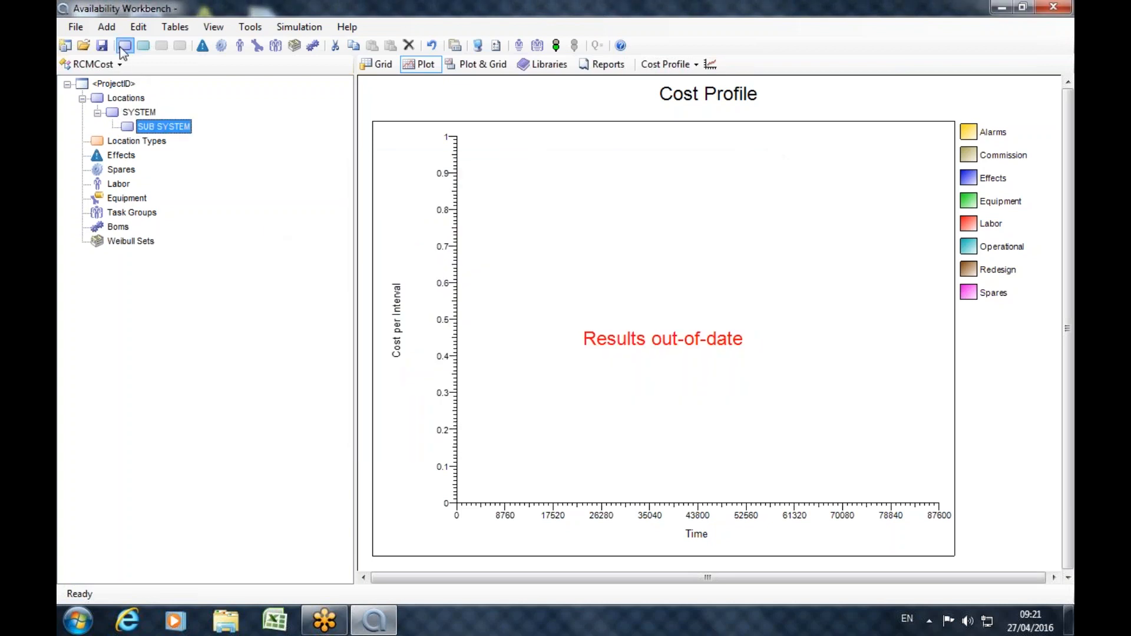
left_click(125, 46)
type("ASSET")
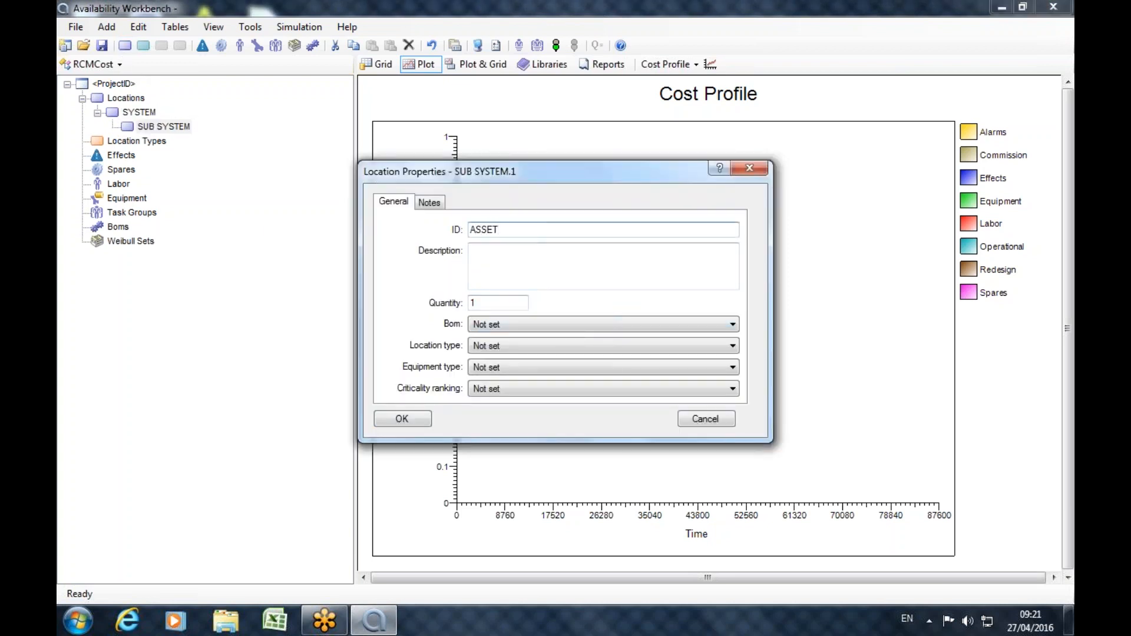
left_click(407, 420)
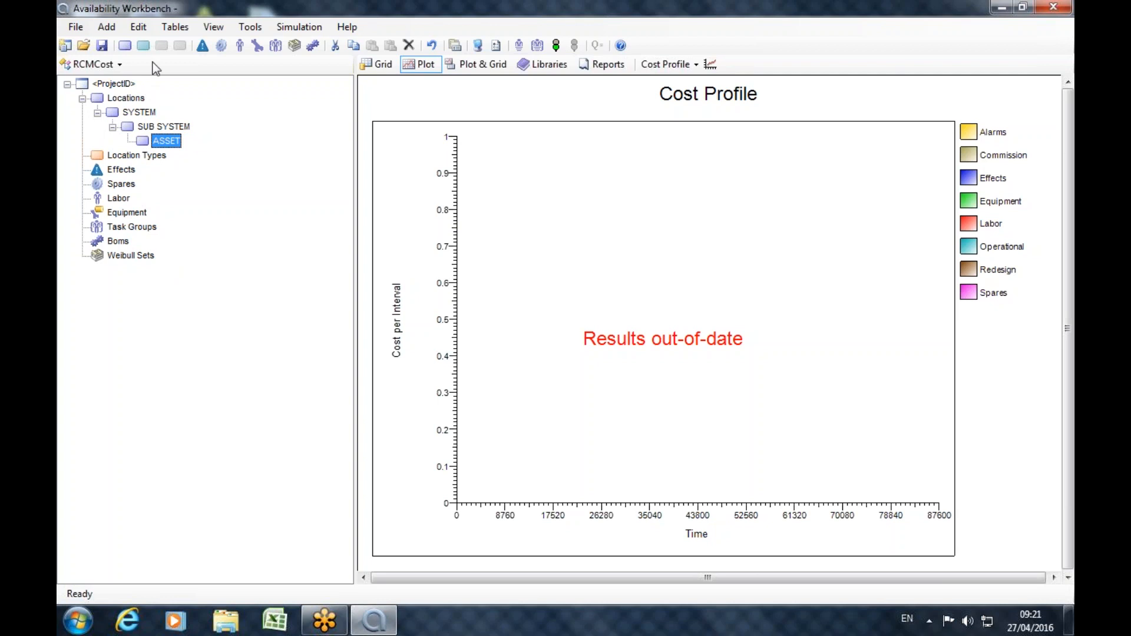
Add a function to the ASSET location with the description "Function 1".
left_click(145, 46)
left_click(580, 311)
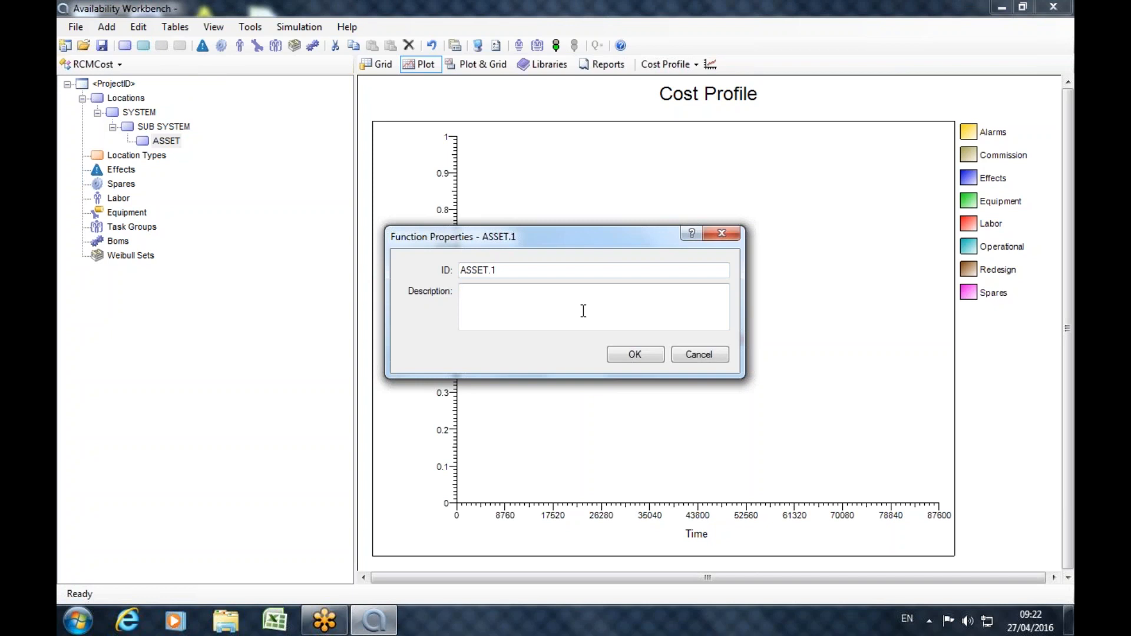
type("Function 1")
left_click(630, 361)
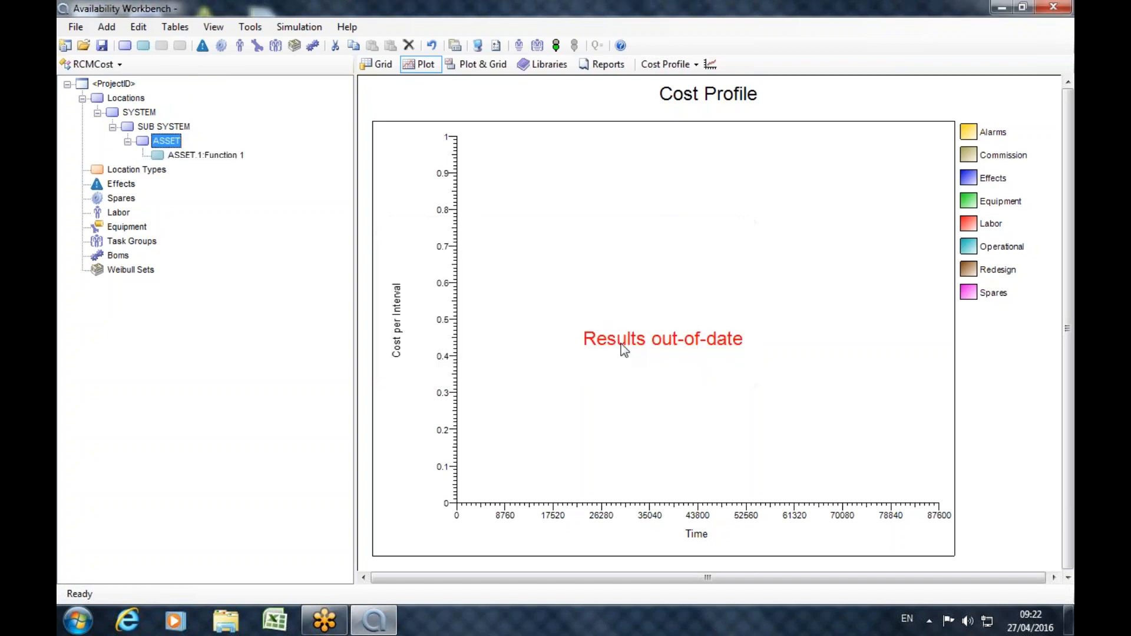
Add a second function to the ASSET location with the description "Function 2".
left_click(143, 46)
left_click(579, 295)
type("F")
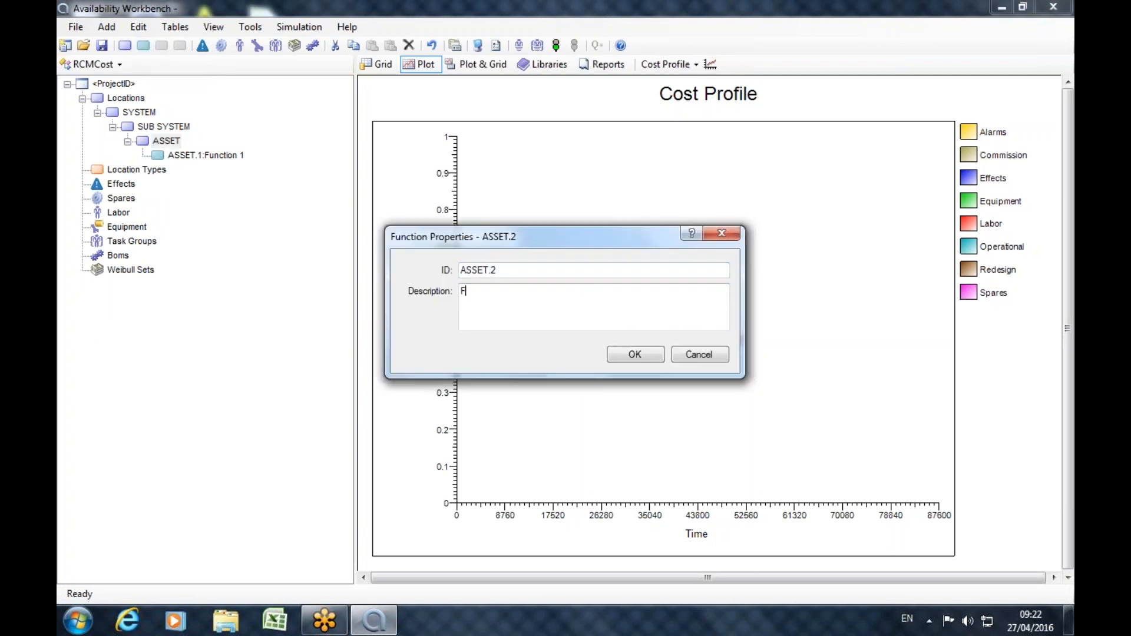
type("unction 2")
left_click(658, 355)
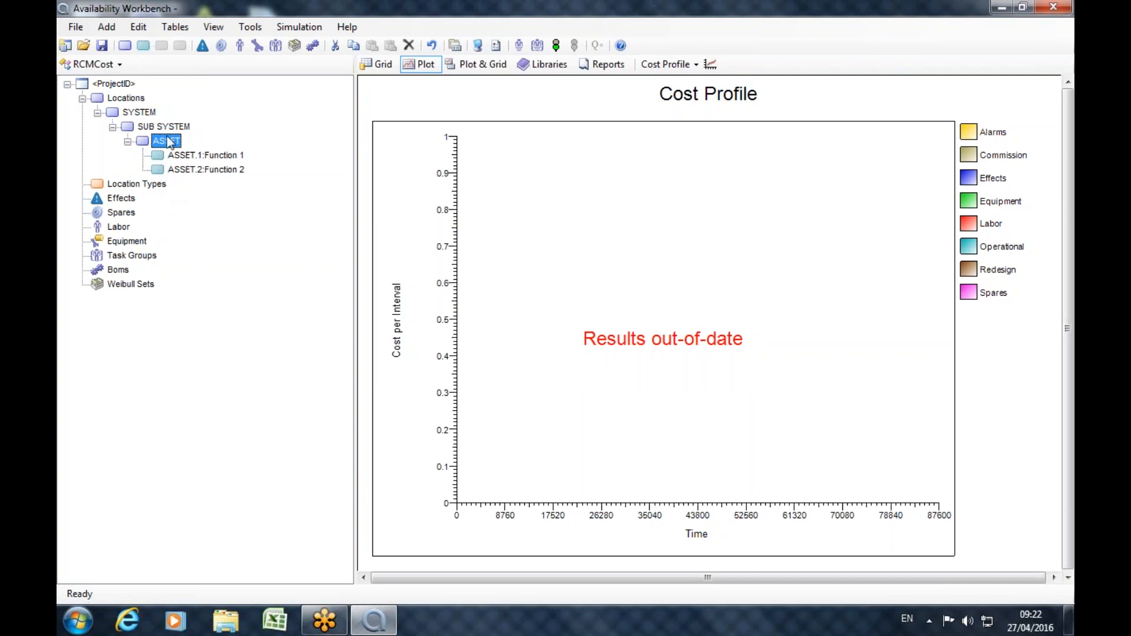
Add a functional failure to Function 1 with the description "Fails to perform function 1".
left_click(169, 156)
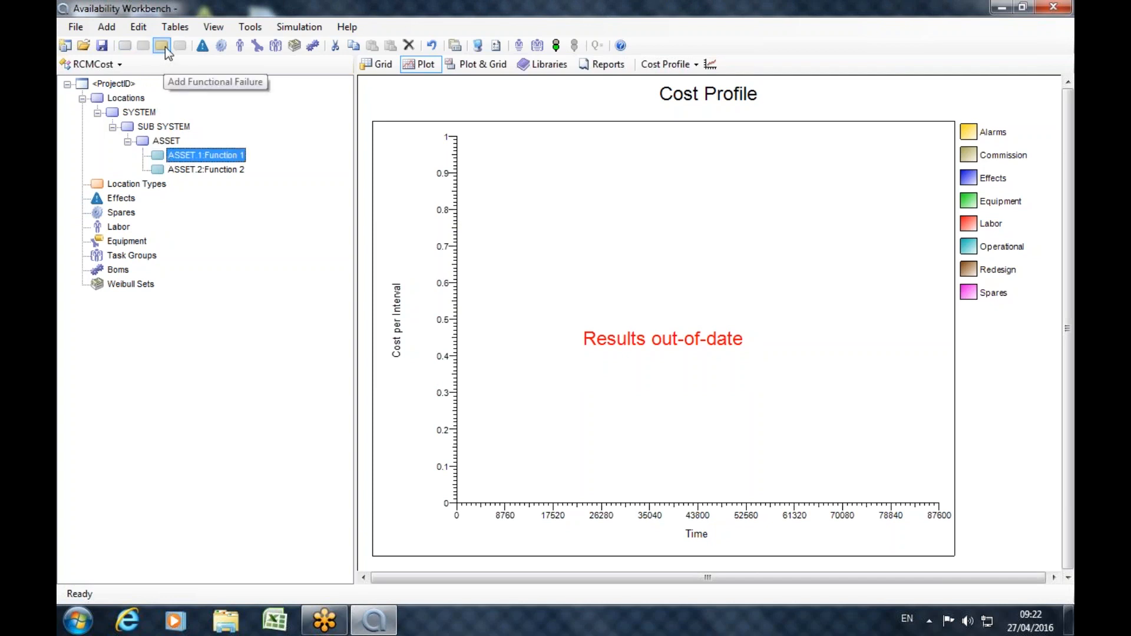
left_click(165, 48)
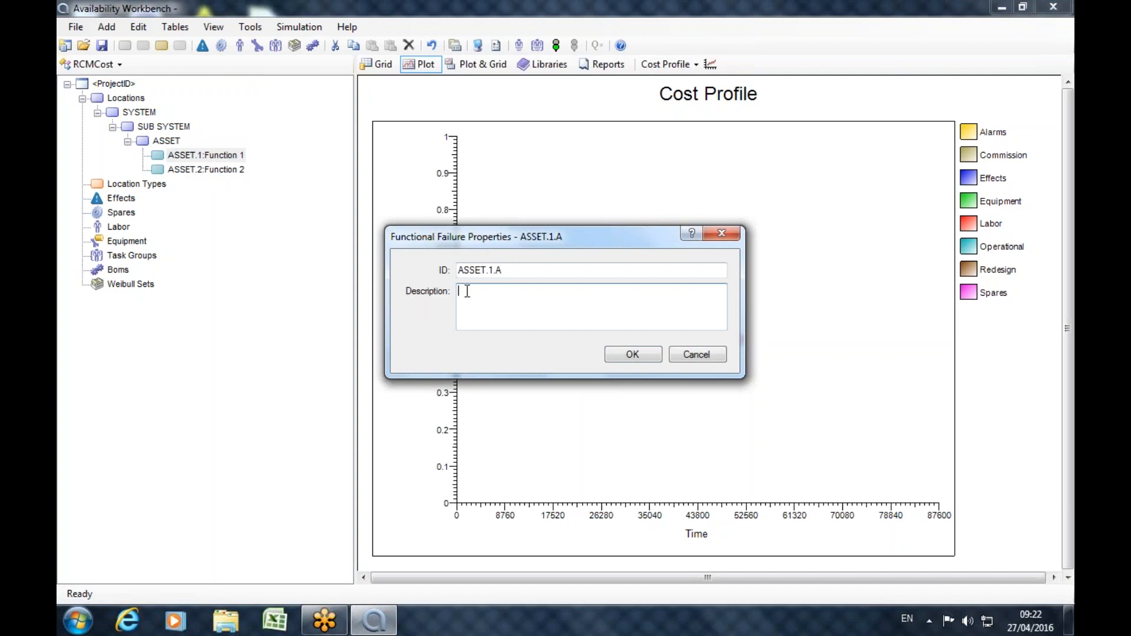
type("Fails to perfrom")
key("BackSpace")
key("BackSpace")
key("BackSpace")
key("BackSpace")
type("orm function 1")
left_click(626, 354)
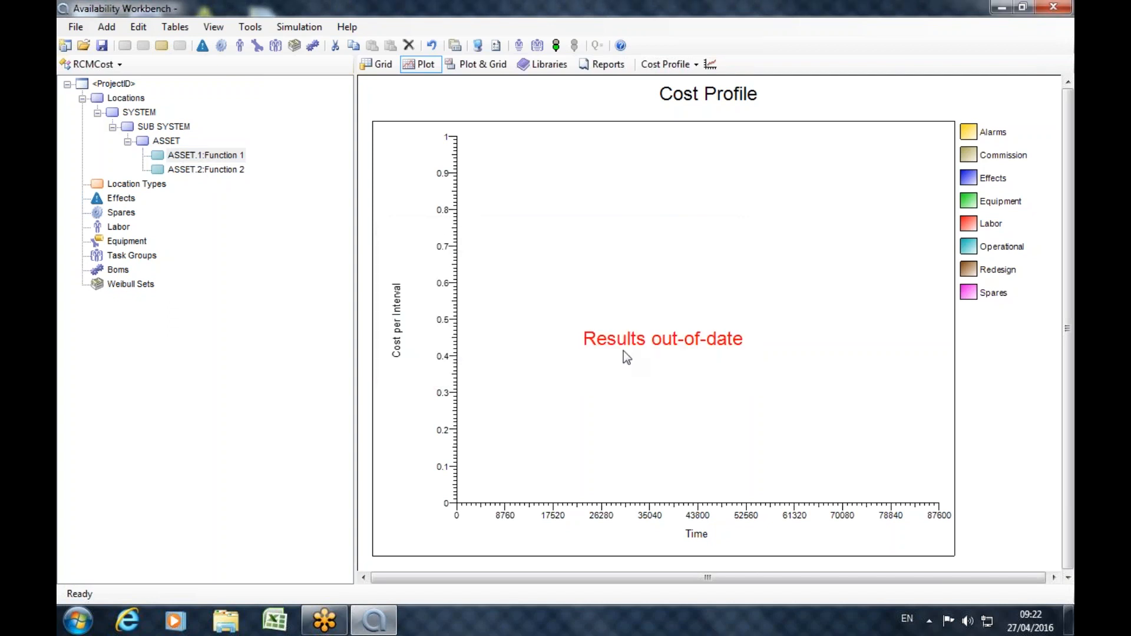
Add another functional failure to Function 1, described as "Partial failure to perform function 1".
left_click(162, 45)
left_click(558, 323)
type("Partial fai")
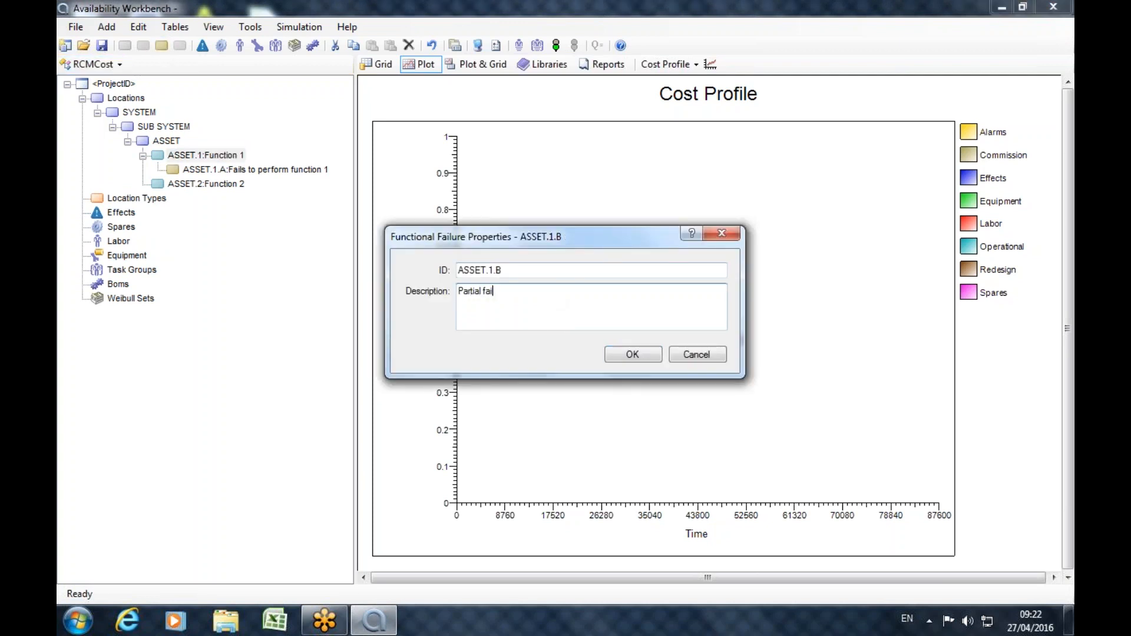
type("lure to perform function 1")
left_click(619, 353)
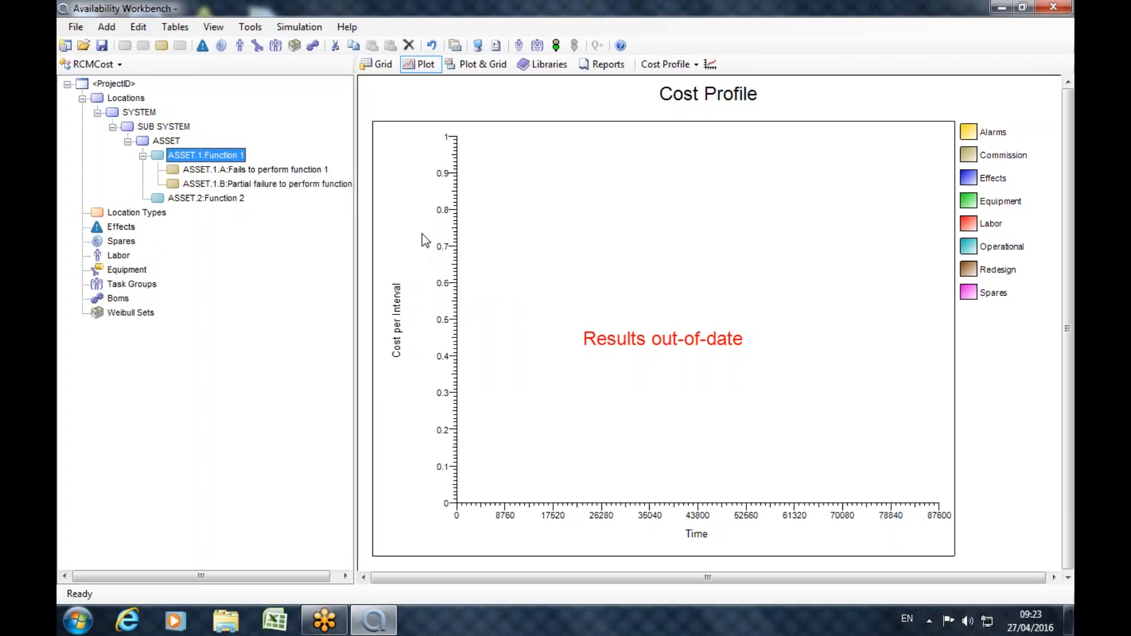
Create a cause under "Fails to perform function 1" with the description "Component wear out".
left_click(226, 170)
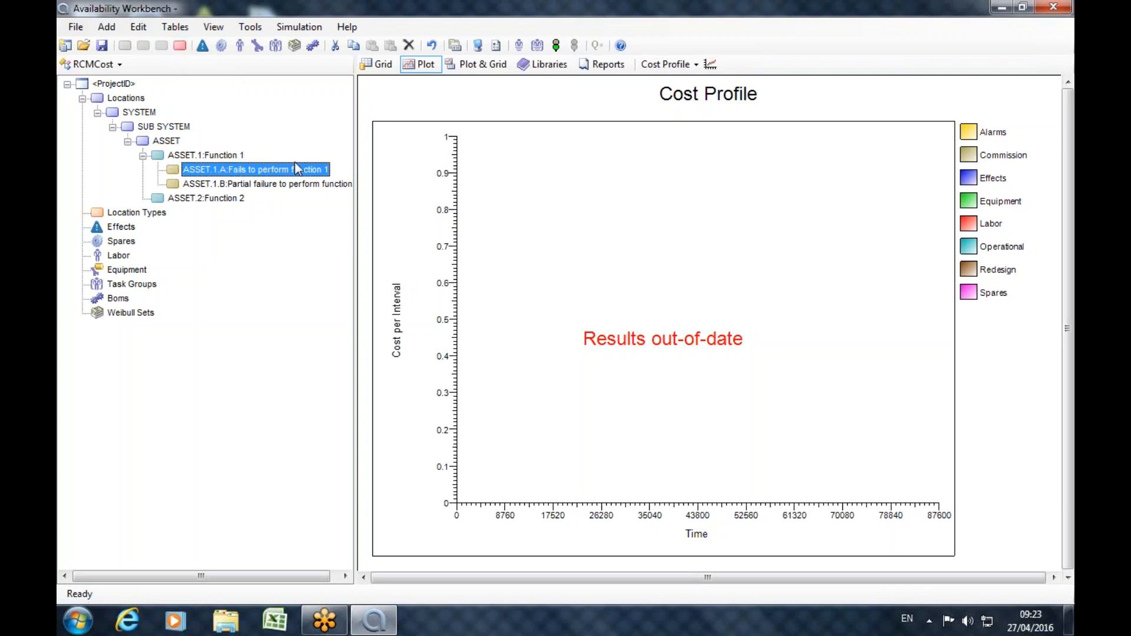
left_click(187, 45)
left_click(499, 207)
type("Component ")
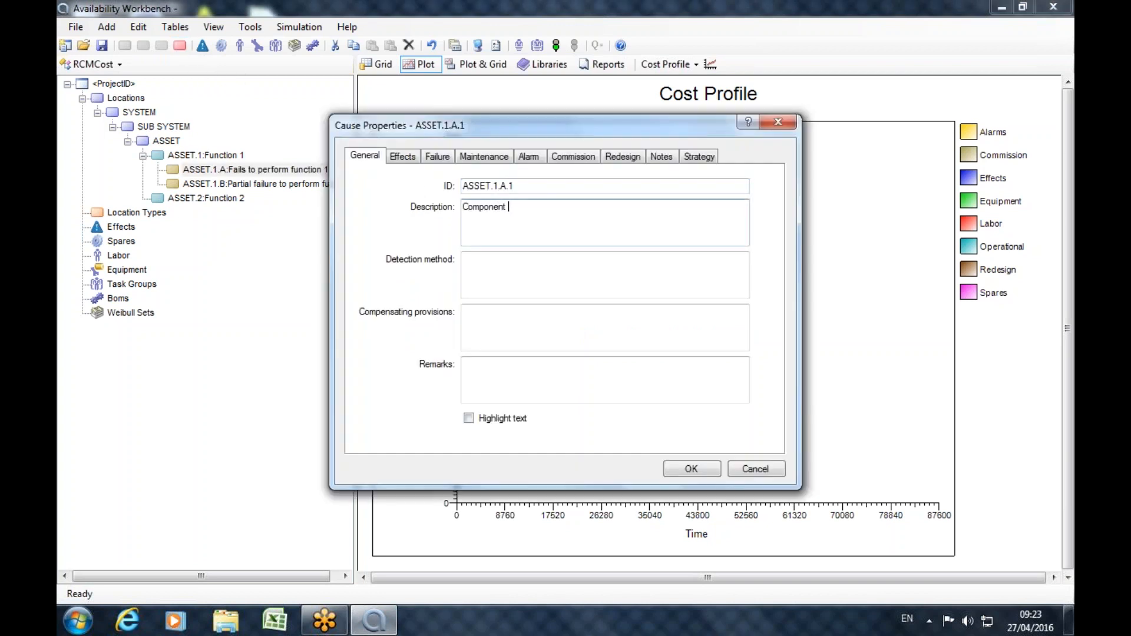
type("wear out")
Set the cause's failure distribution to Weibull with an Eta-1 of 87600.
left_click(436, 160)
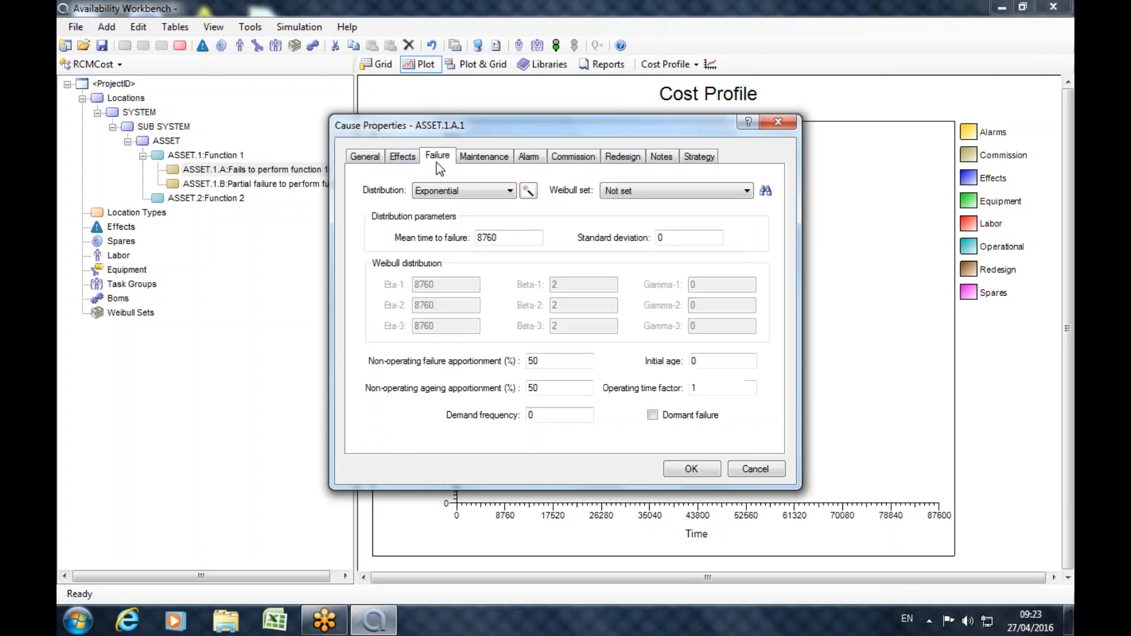
left_click(512, 194)
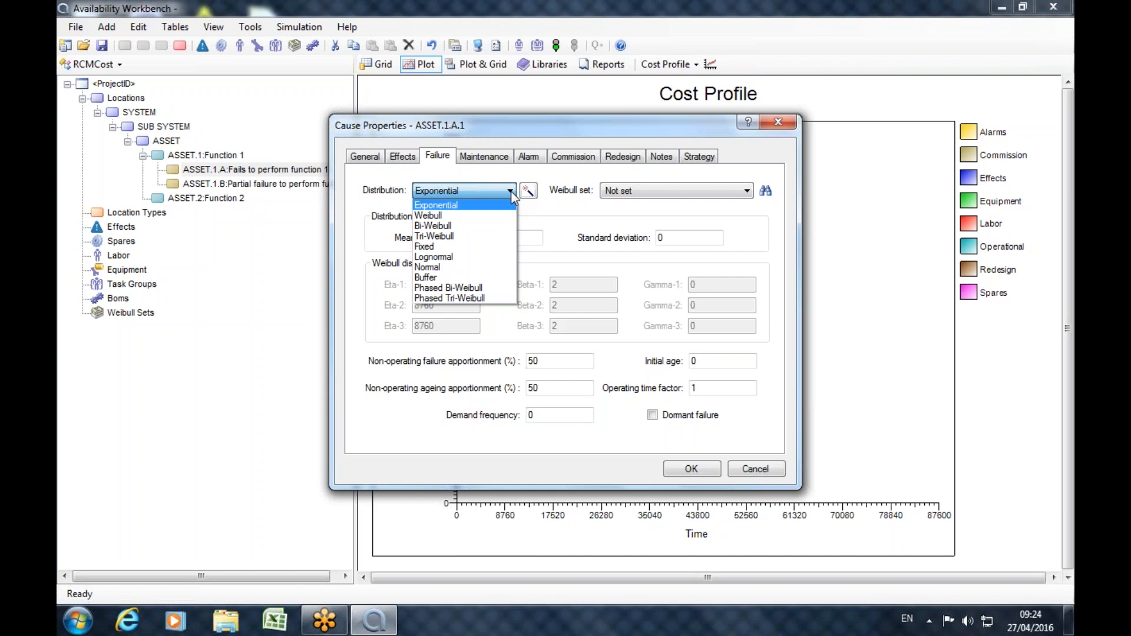
left_click(447, 217)
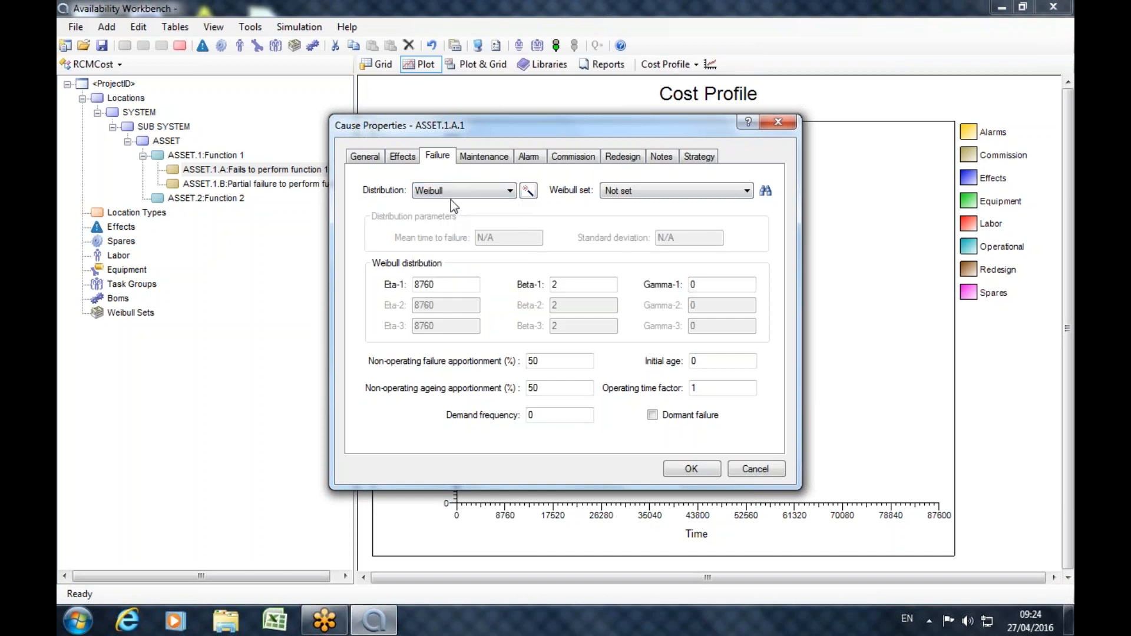
left_click(438, 285)
type("0")
In the failure distribution wizard, enable wear-out and infant mortality alongside random failures.
left_click(529, 190)
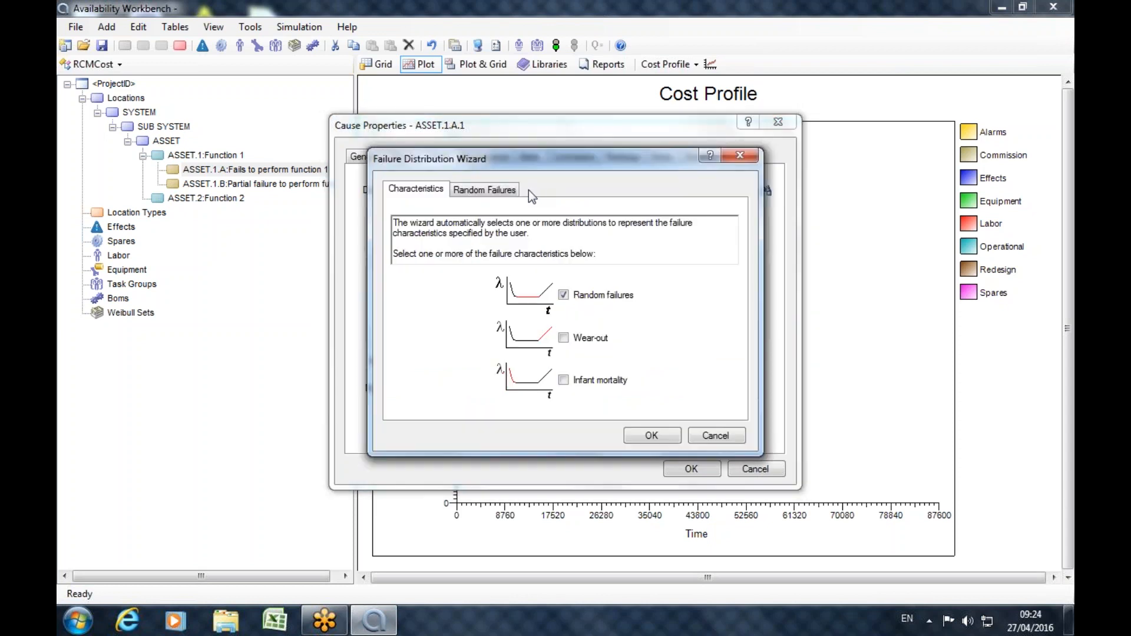
left_click(565, 339)
left_click(567, 381)
left_click(567, 381)
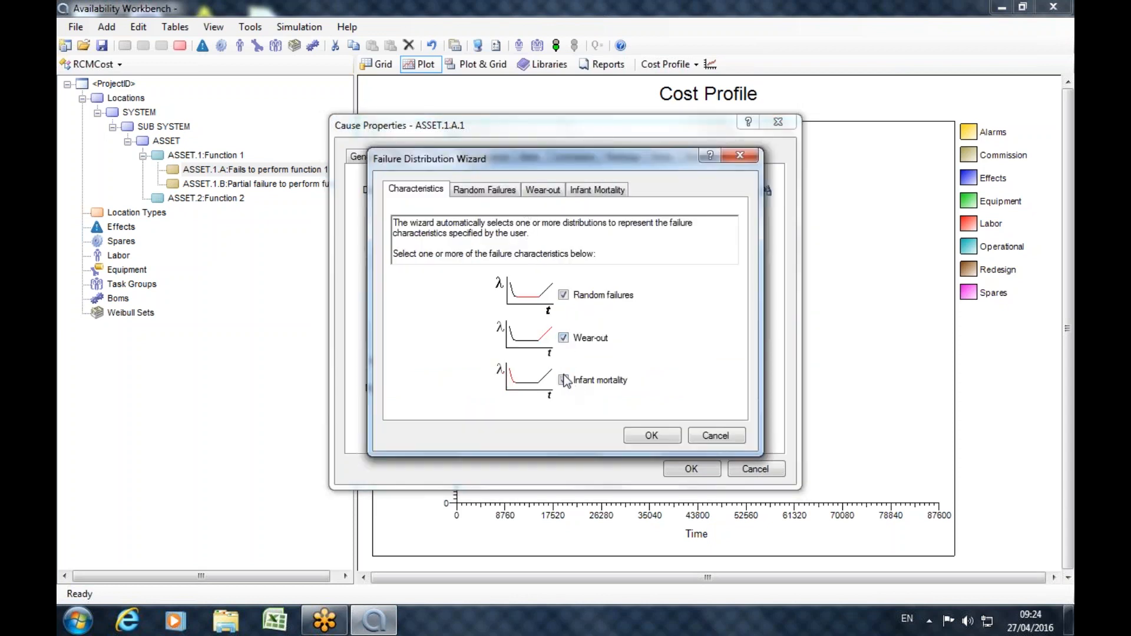
left_click(564, 338)
left_click(564, 294)
left_click(564, 295)
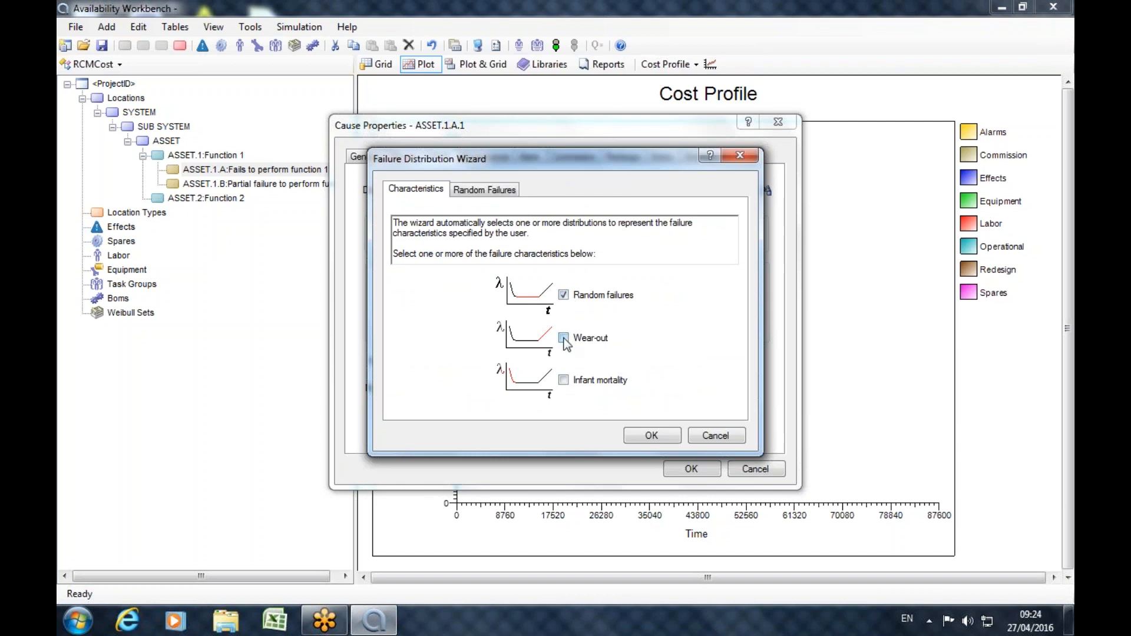
left_click(564, 339)
left_click(565, 381)
Review the wizard's random failures, wear-out and infant mortality questions and the cause's Weibull parameters behind it.
left_click(480, 190)
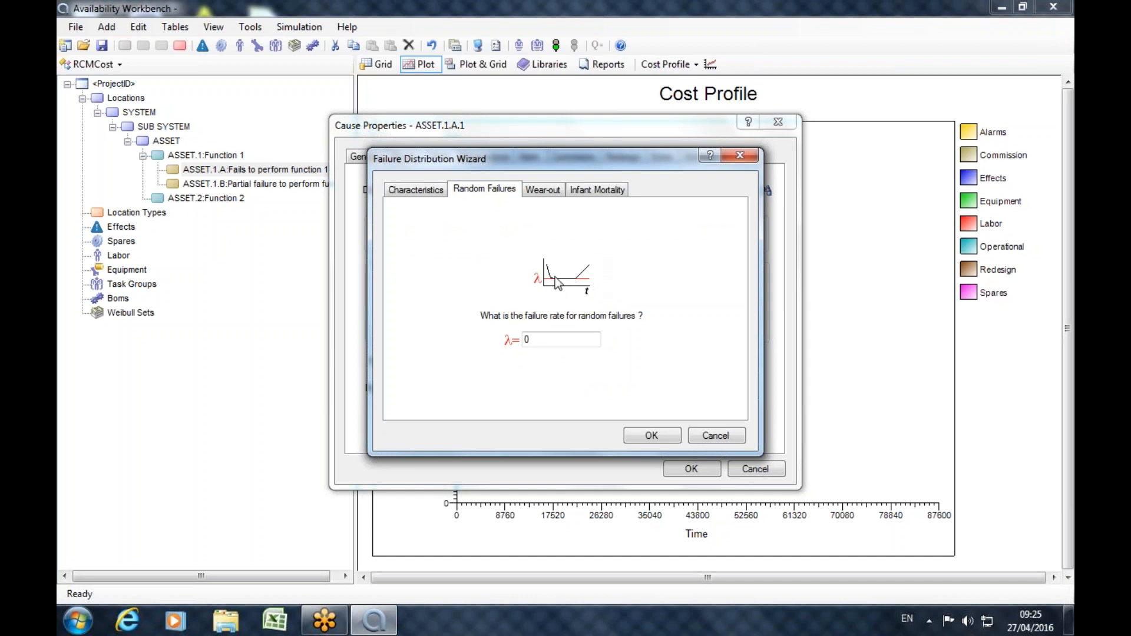
left_click(543, 189)
left_click(592, 189)
left_click(504, 190)
left_click(401, 190)
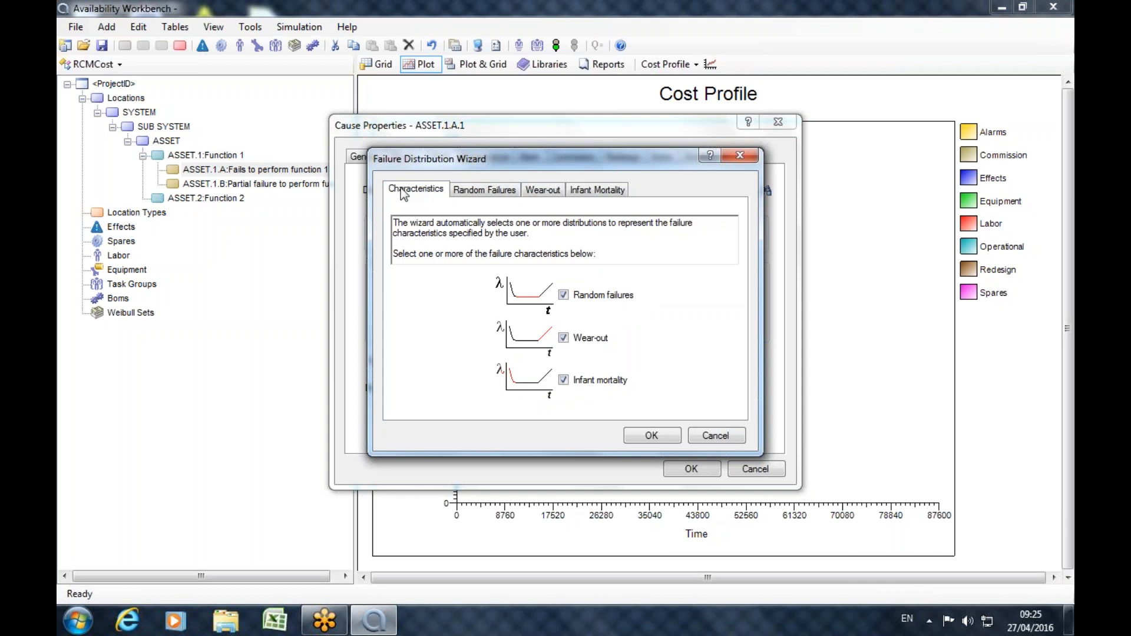
left_click_drag(468, 160, 744, 148)
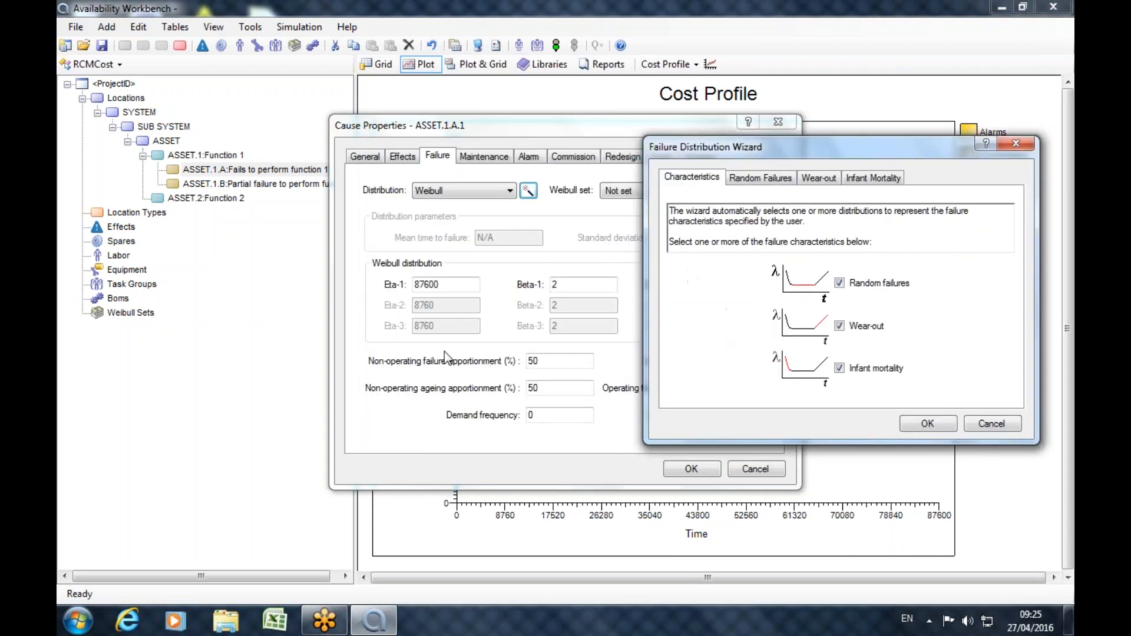
left_click_drag(771, 152, 478, 155)
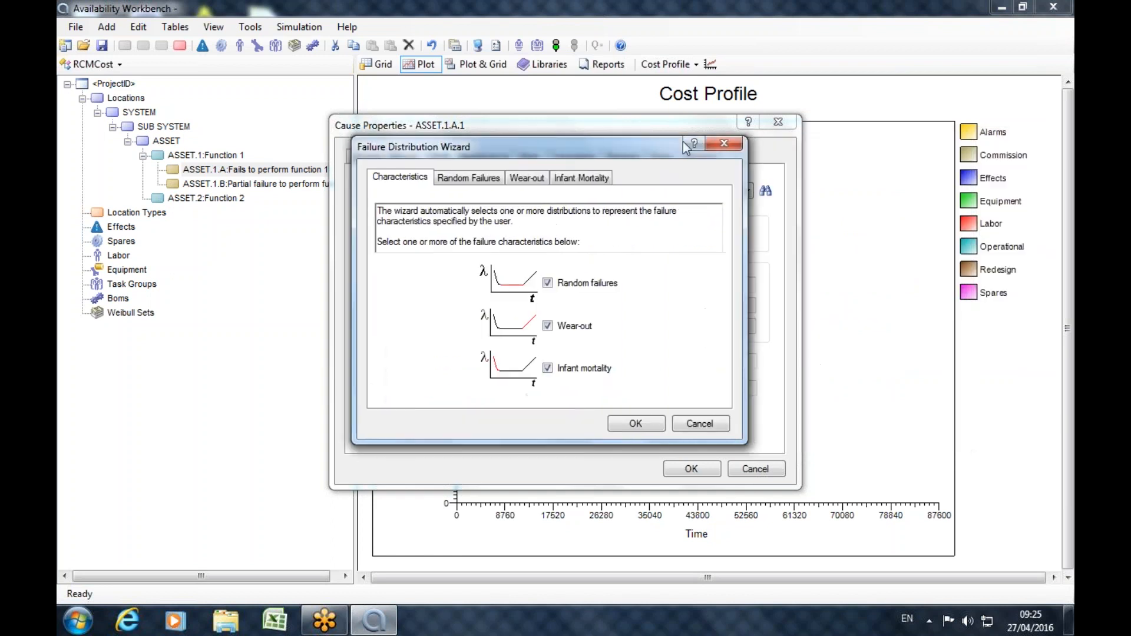
Close the failure distribution wizard without applying it and check which Weibull sets are available for the cause.
left_click(723, 140)
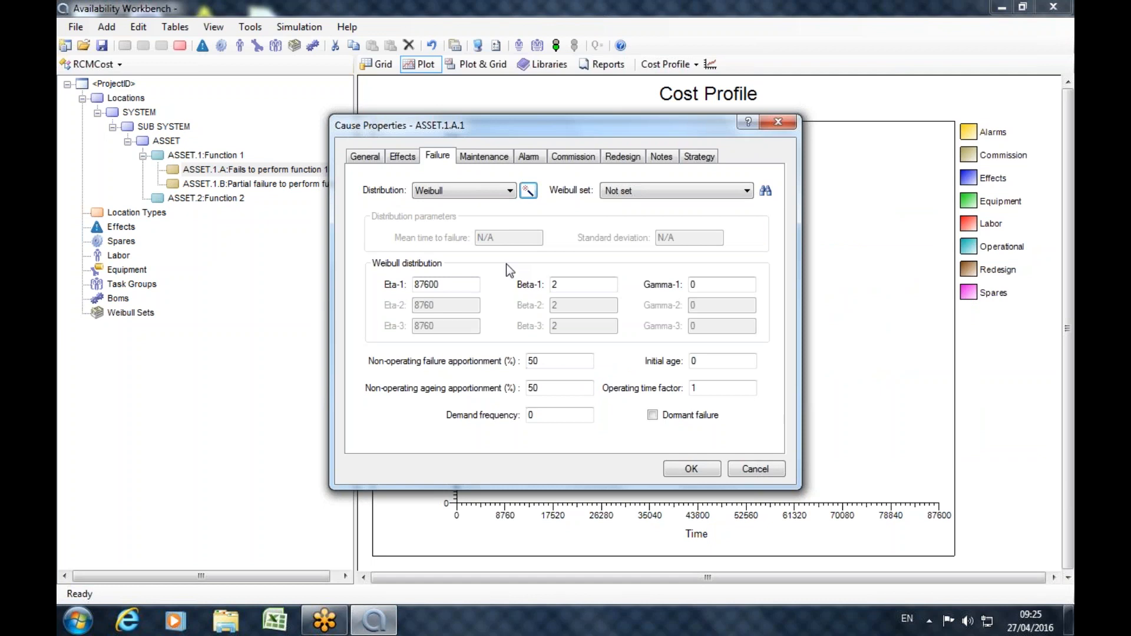
left_click(750, 189)
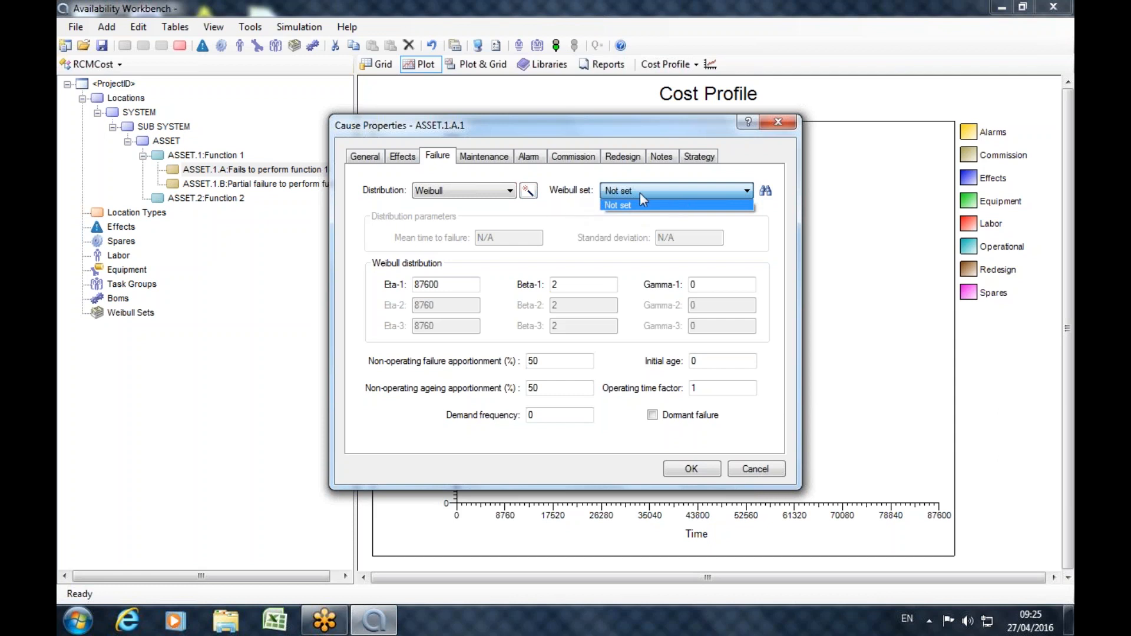
left_click(612, 209)
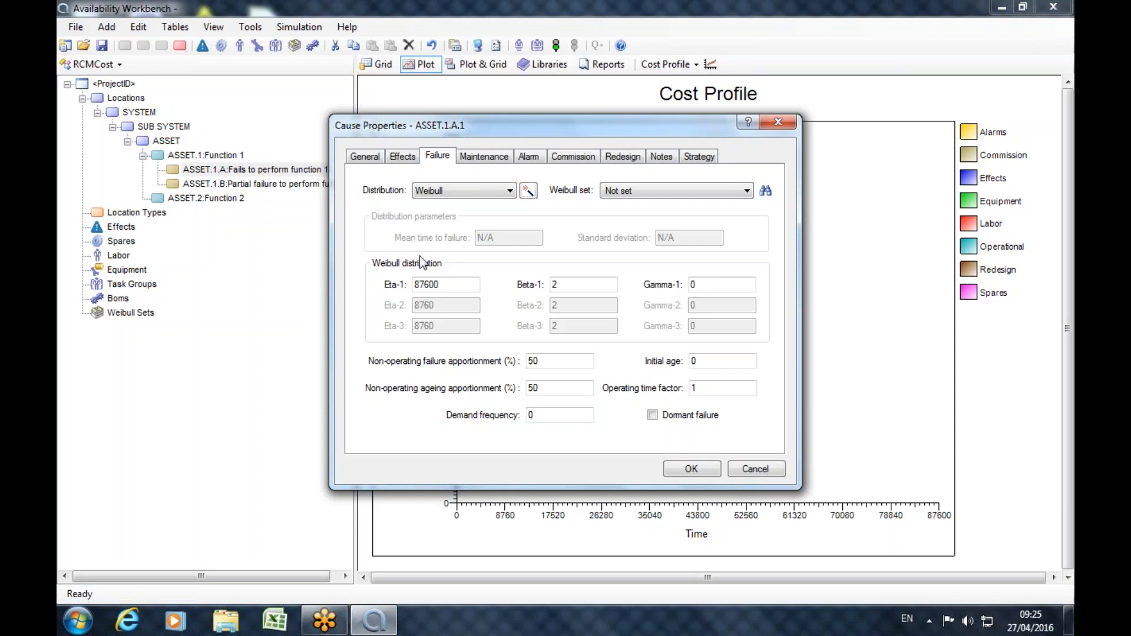
Set the task duration of the cause's corrective maintenance task CM1 to 6.
left_click(480, 156)
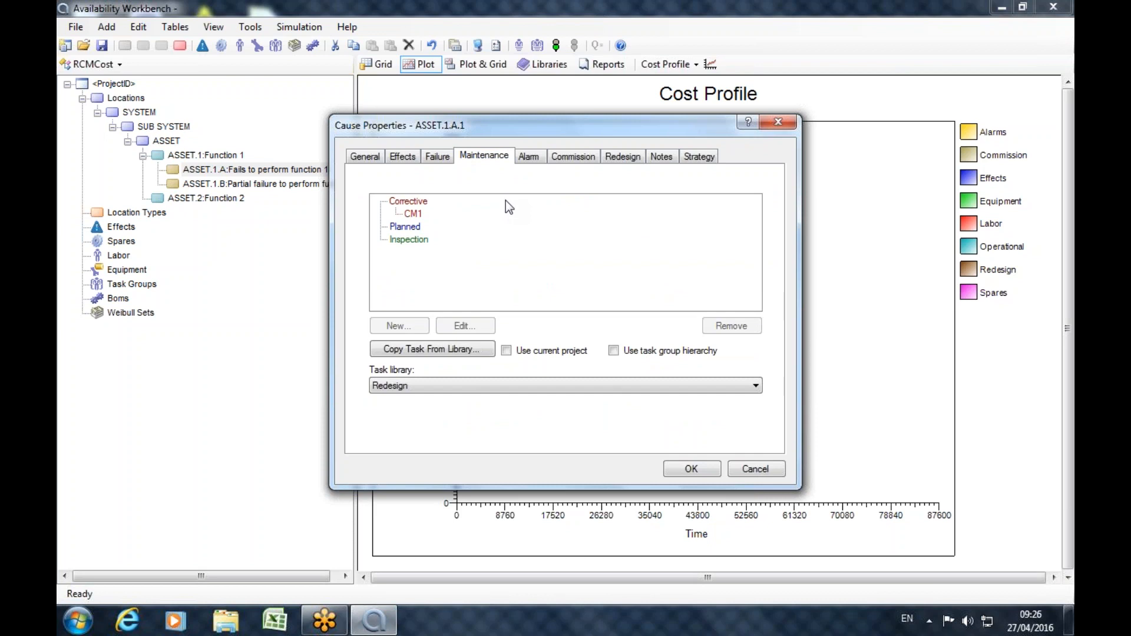
left_click(416, 214)
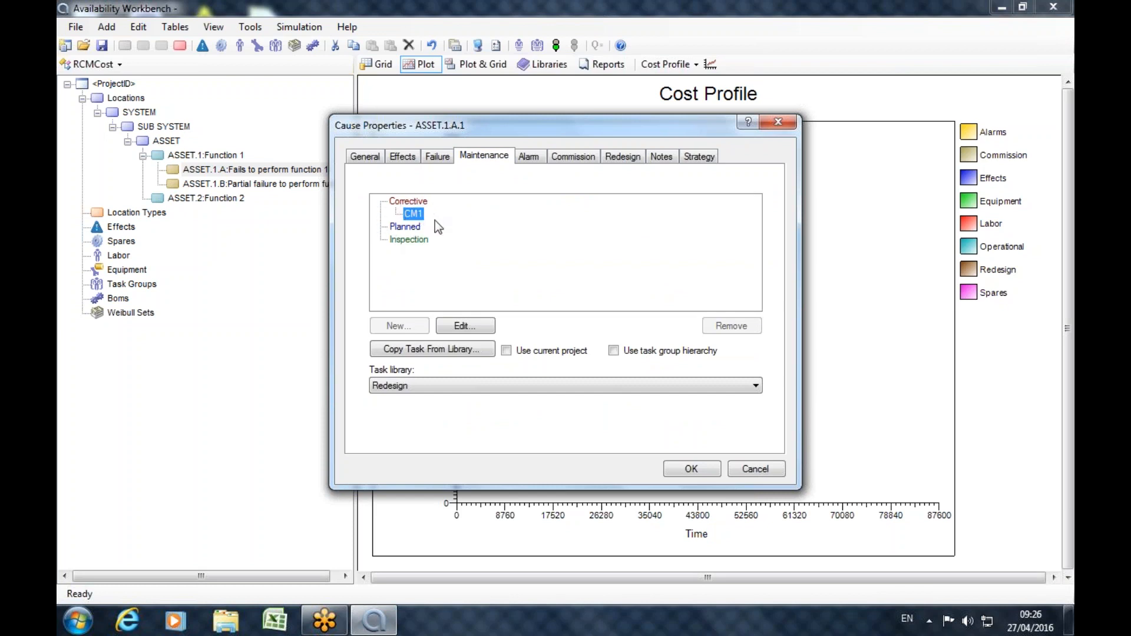
left_click(463, 327)
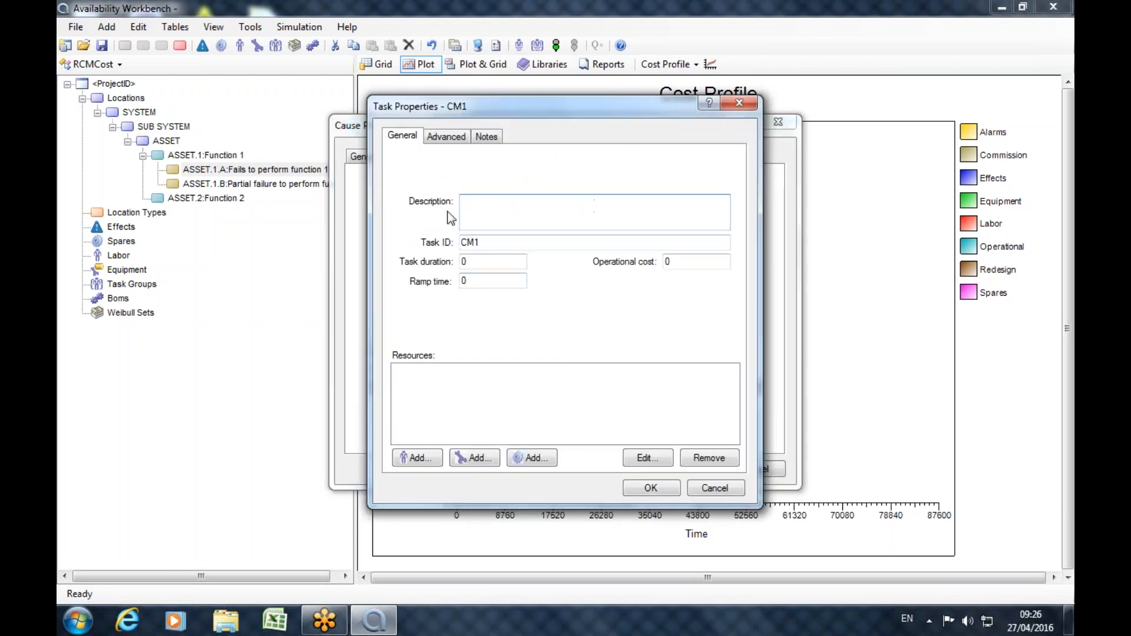
double_click(476, 261)
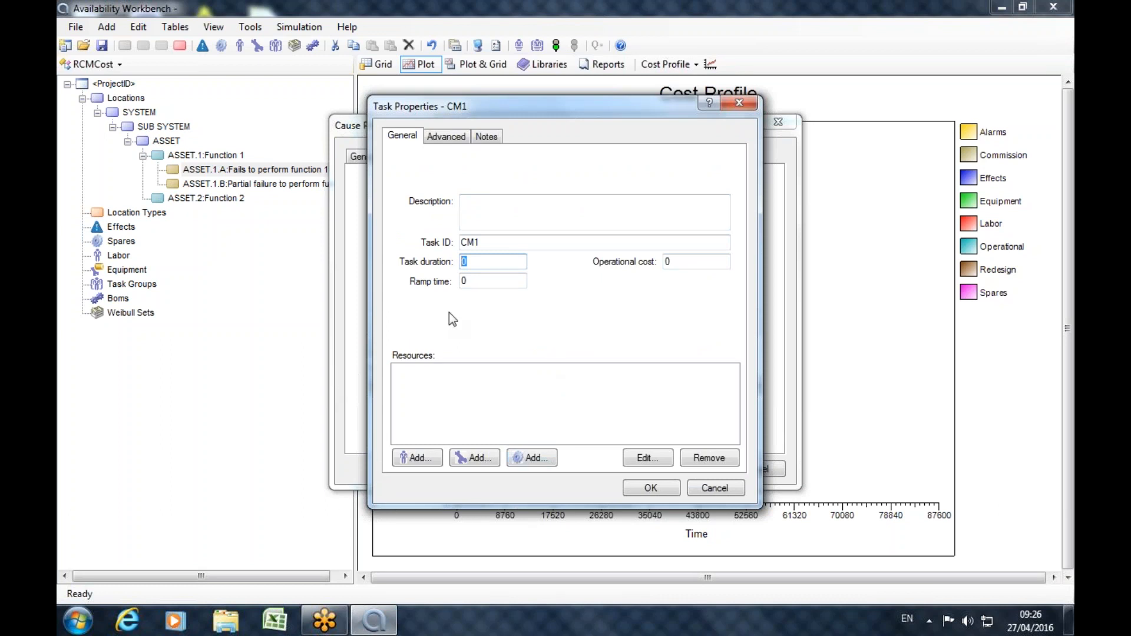
type("6")
Create a labor category with the ID ENGINEER from CM1's labor resources.
left_click(425, 460)
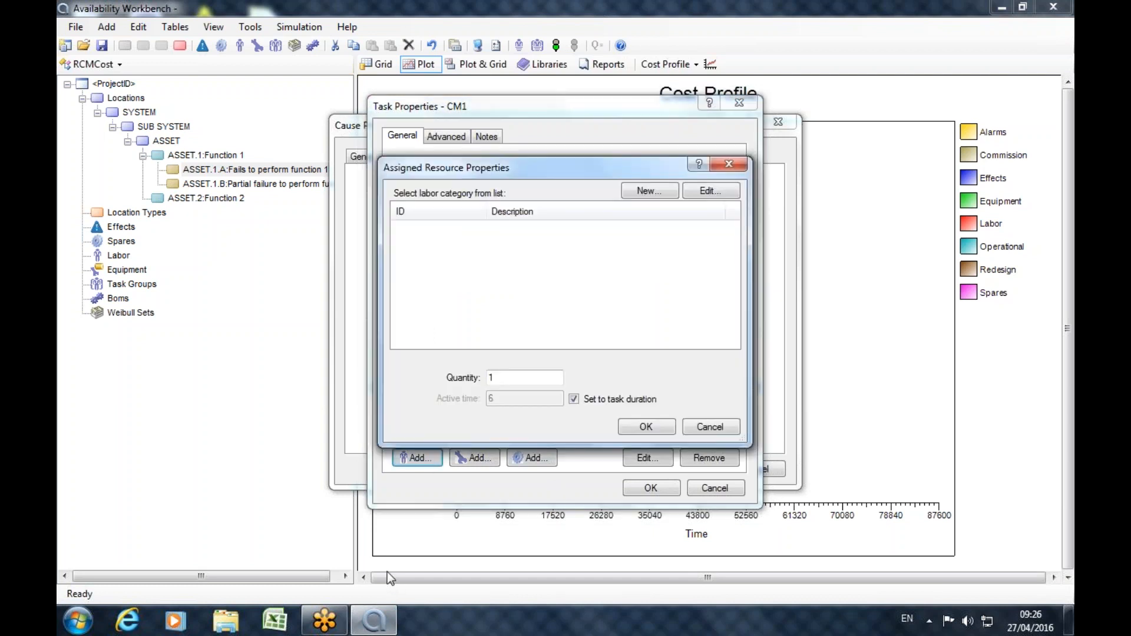
left_click(705, 195)
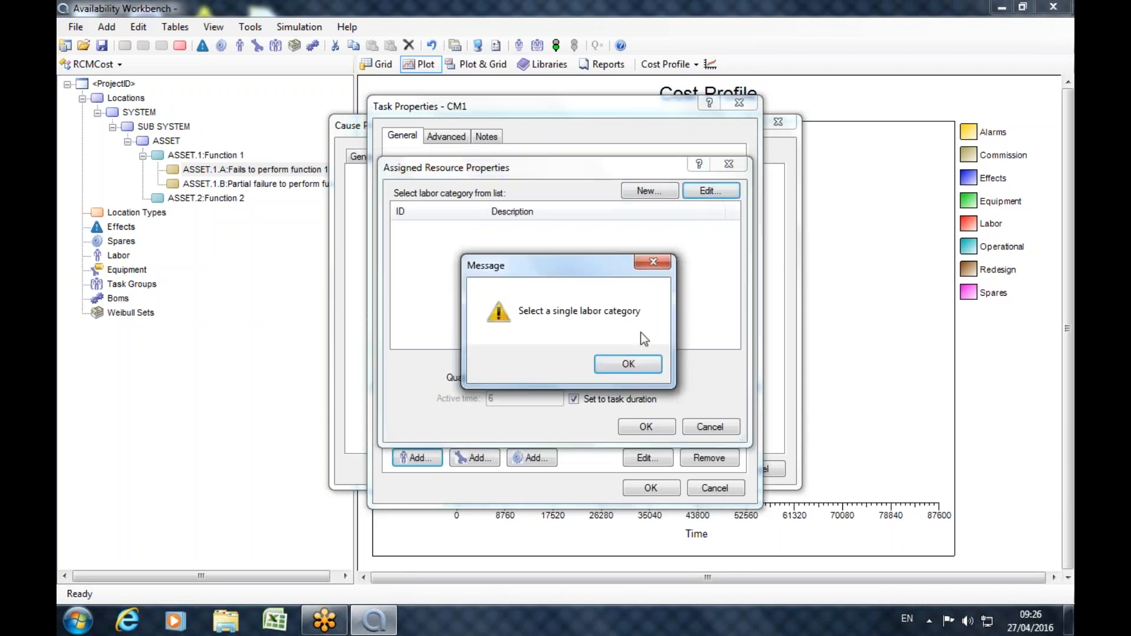
left_click(616, 362)
left_click(648, 192)
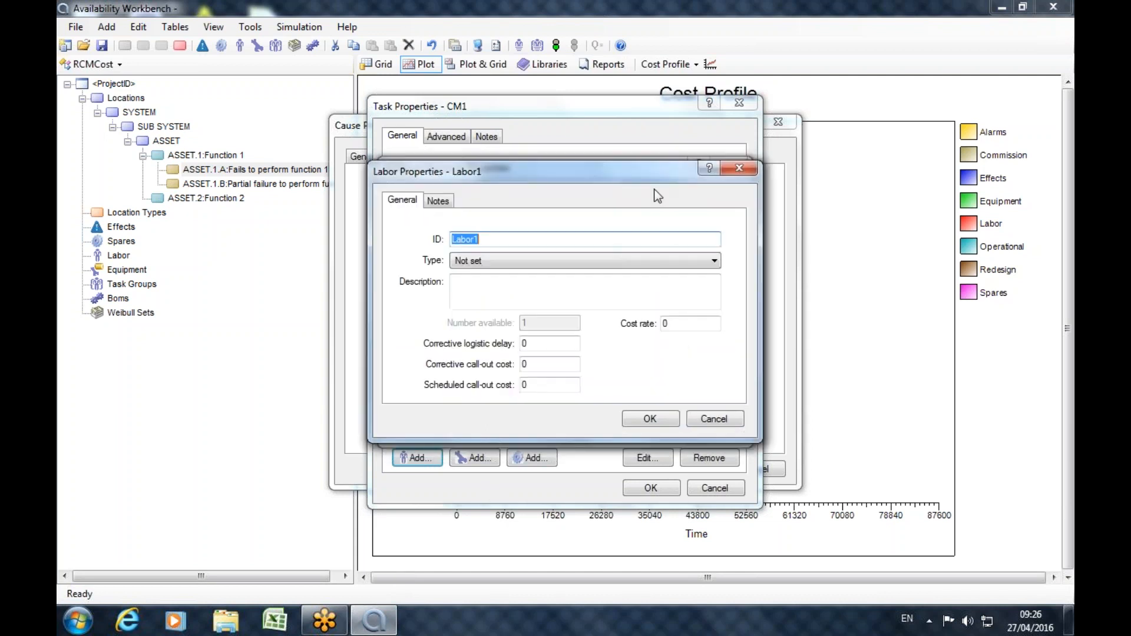
type("ENGINEER")
Give ENGINEER a corrective call-out cost of 100, scheduled call-out cost of 60, cost rate of 50 and corrective logistic delay of 1.
double_click(537, 365)
type("1")
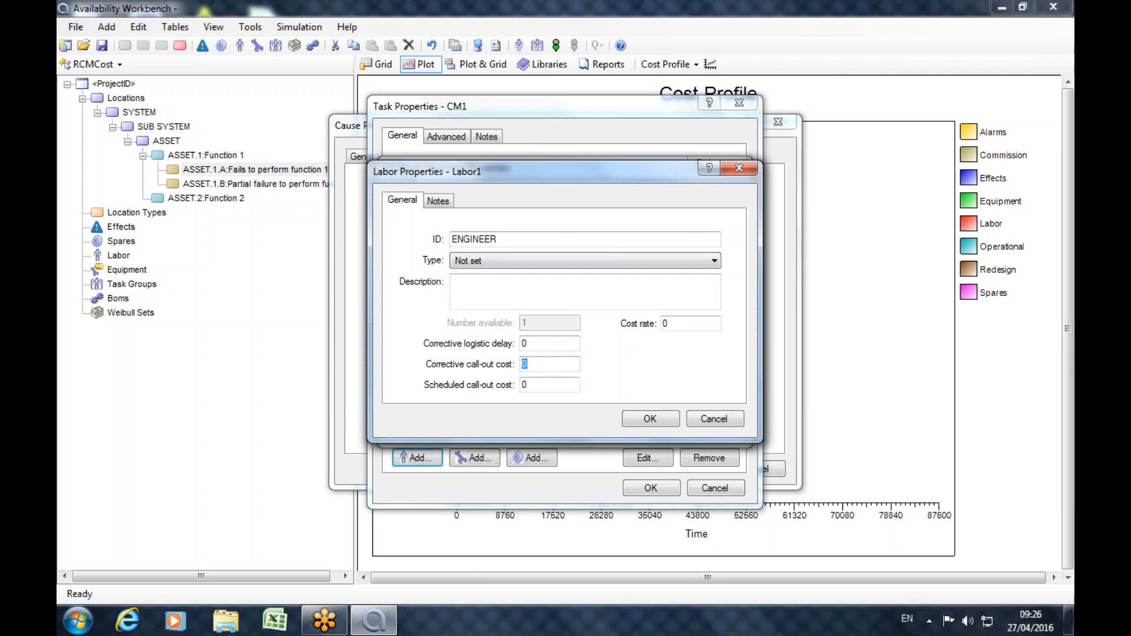
type("00")
double_click(528, 386)
type("60")
key("Tab")
type("50")
double_click(524, 343)
type("1")
left_click(649, 419)
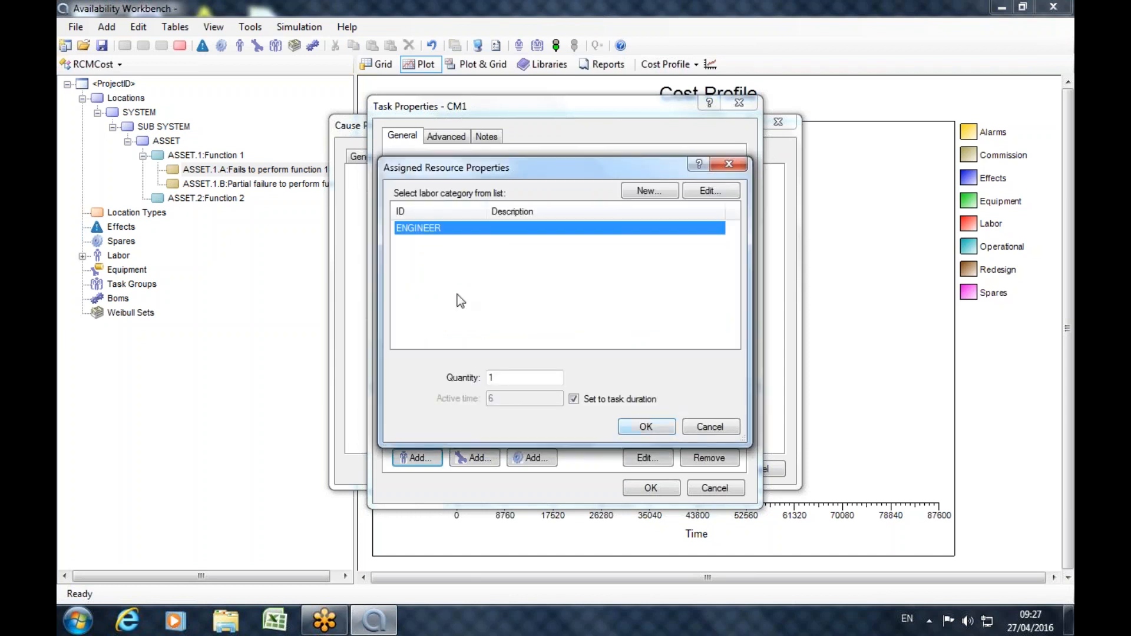
Assign the ENGINEER labor to CM1 with a quantity of 2.
key("Tab")
type("2")
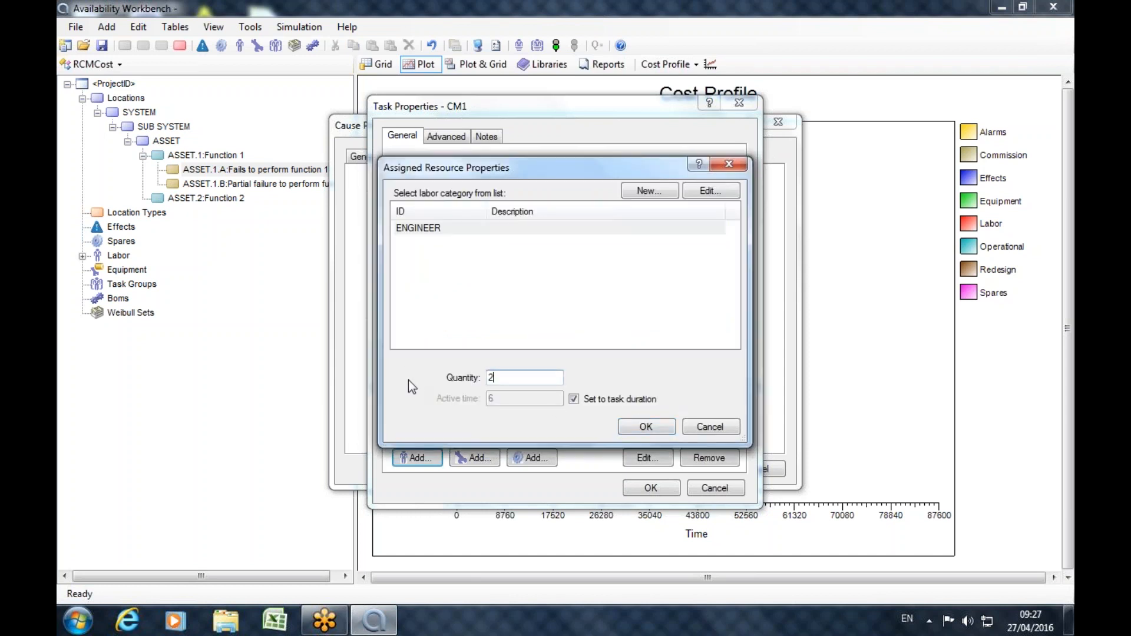
left_click(646, 426)
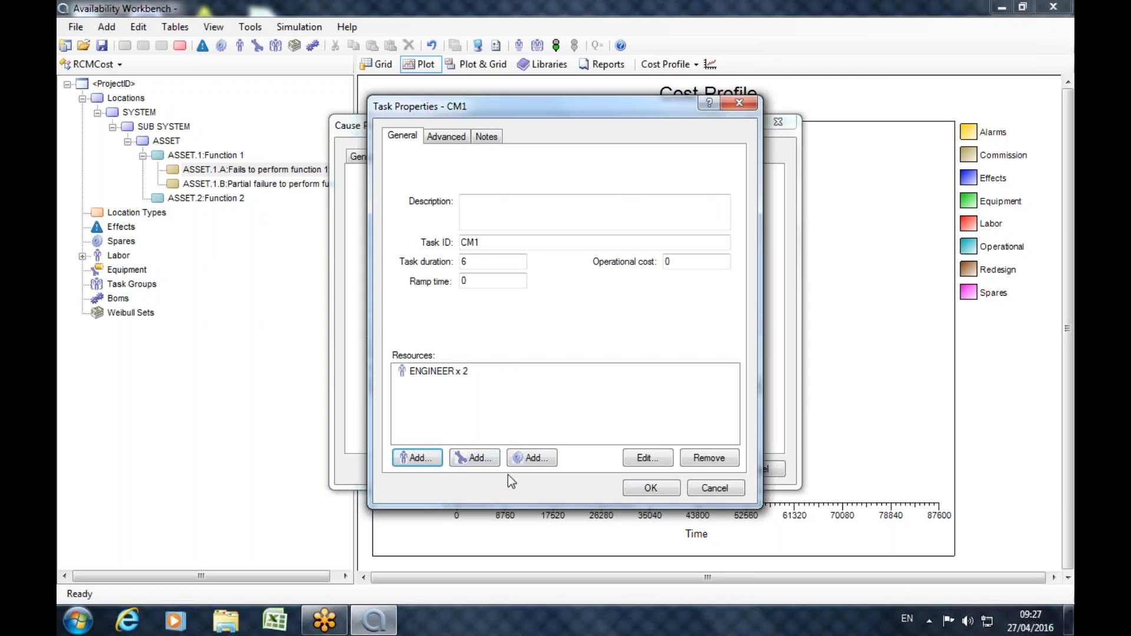
Create a spare for CM1 with the ID COMPONENT and a unit cost of 1000.
left_click(528, 459)
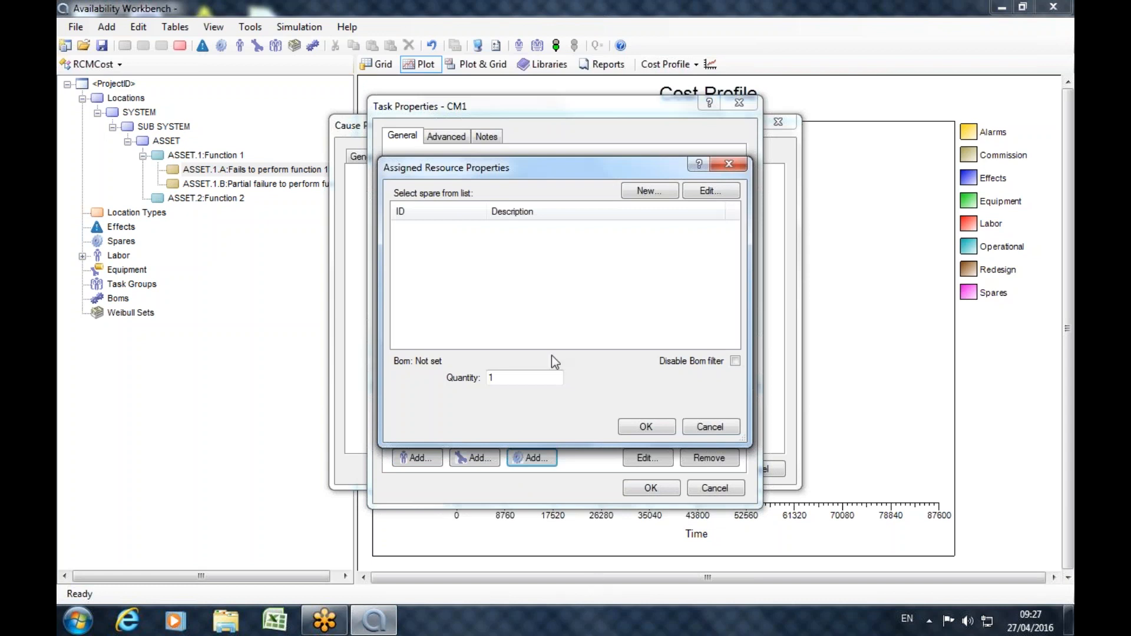
left_click(650, 192)
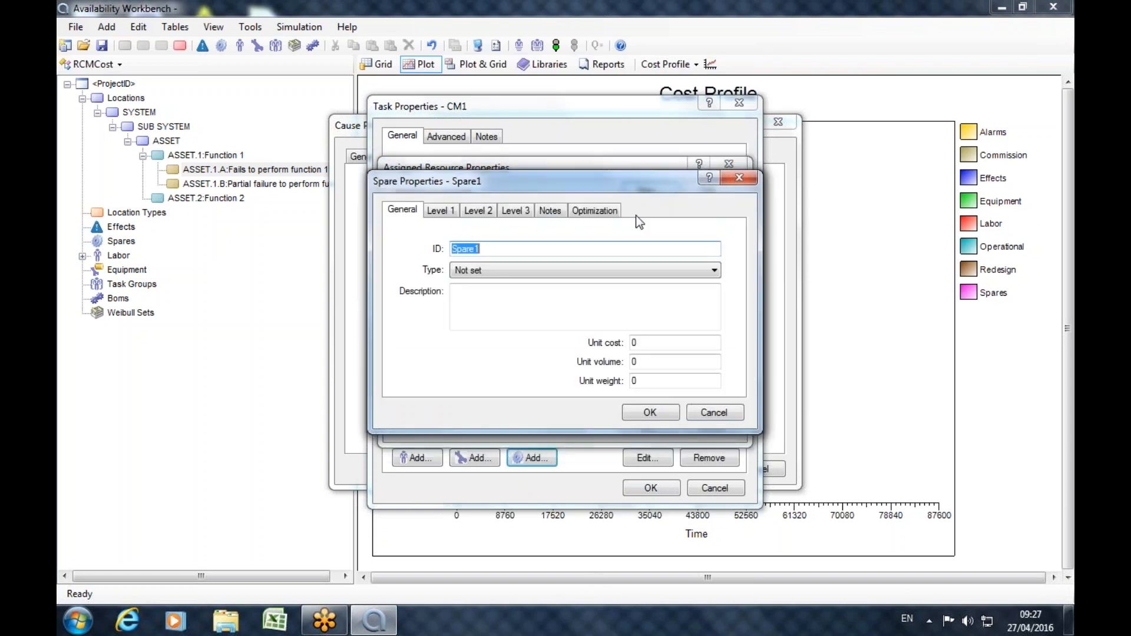
type("COMPONENT")
left_click(649, 342)
type("1000")
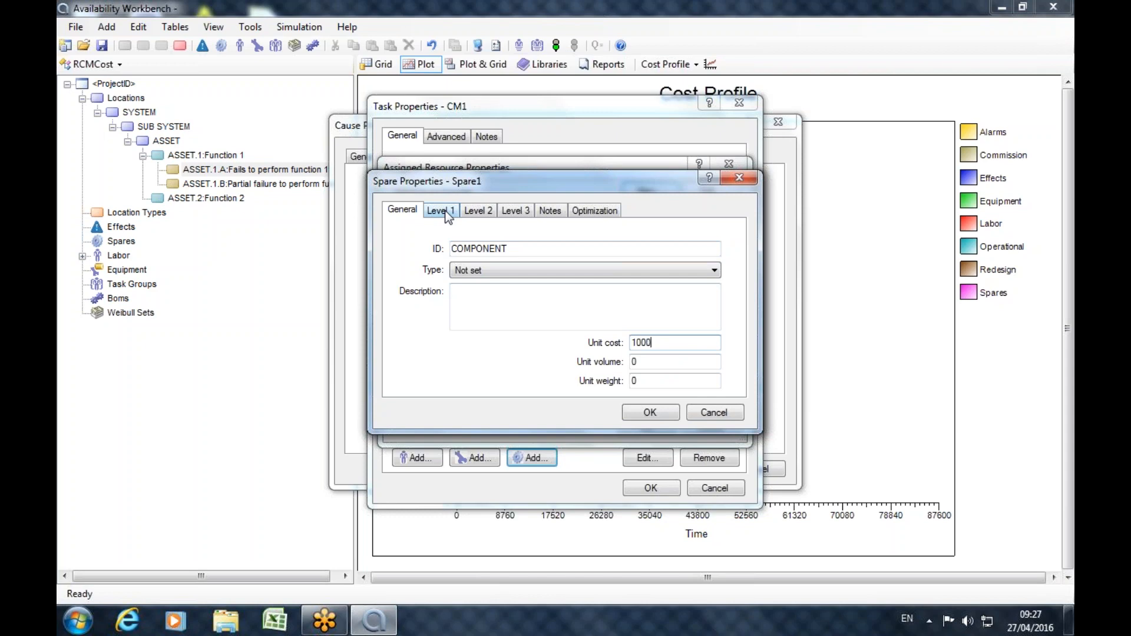
Set the COMPONENT spare's Level 1 storage cost rate per unit to 0.01 and logistic delay time to 24.
left_click(444, 210)
left_click(469, 214)
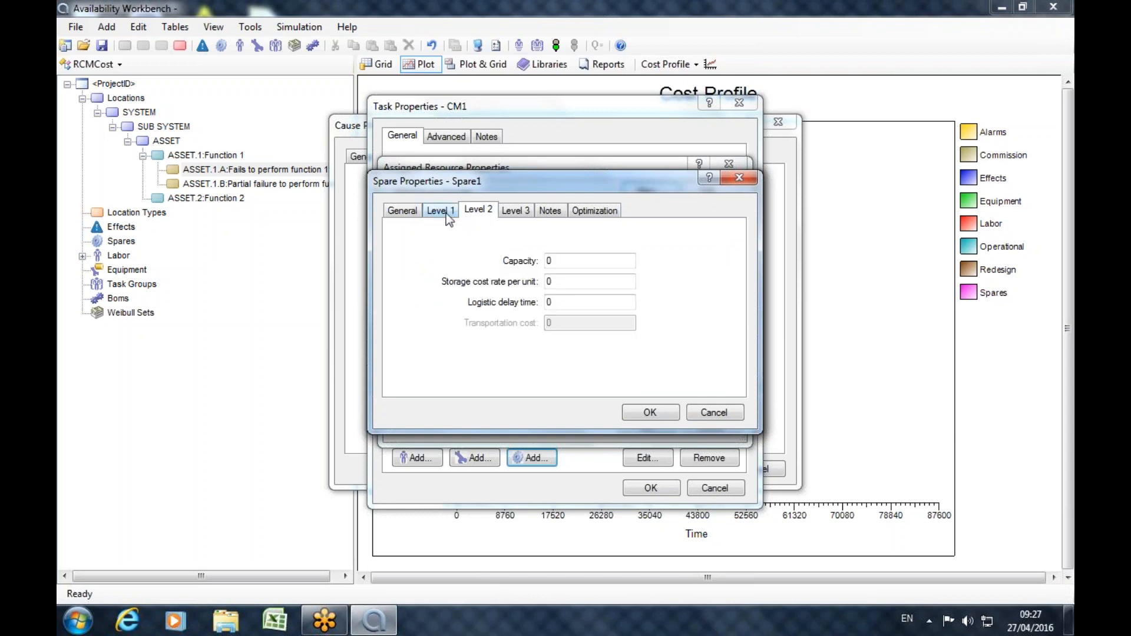
left_click(447, 214)
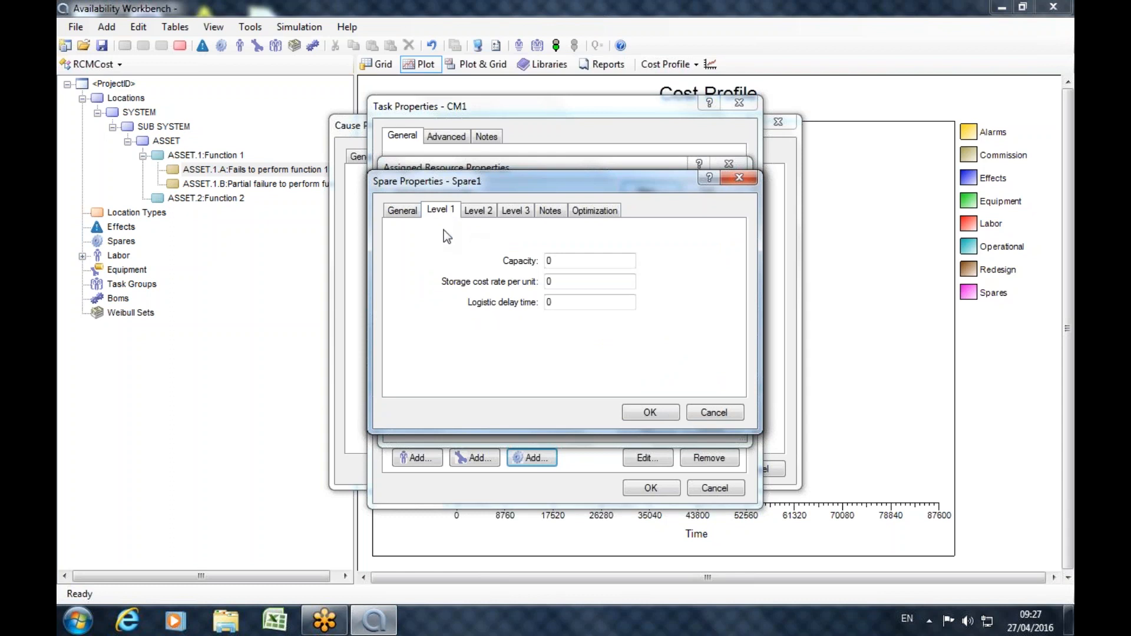
left_click(475, 221)
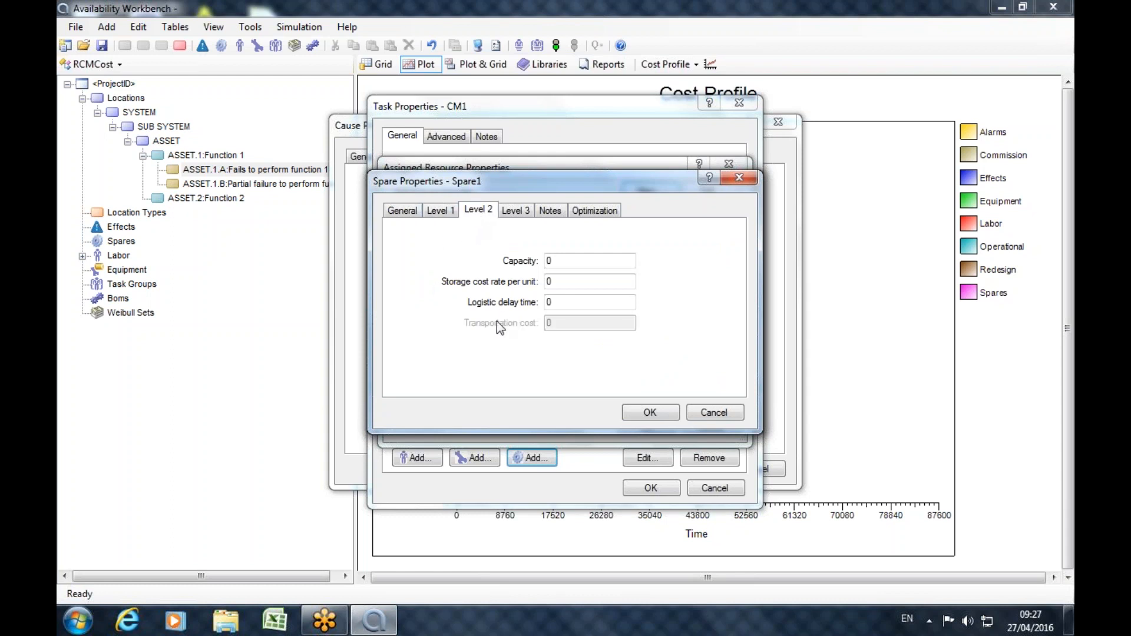
left_click(436, 212)
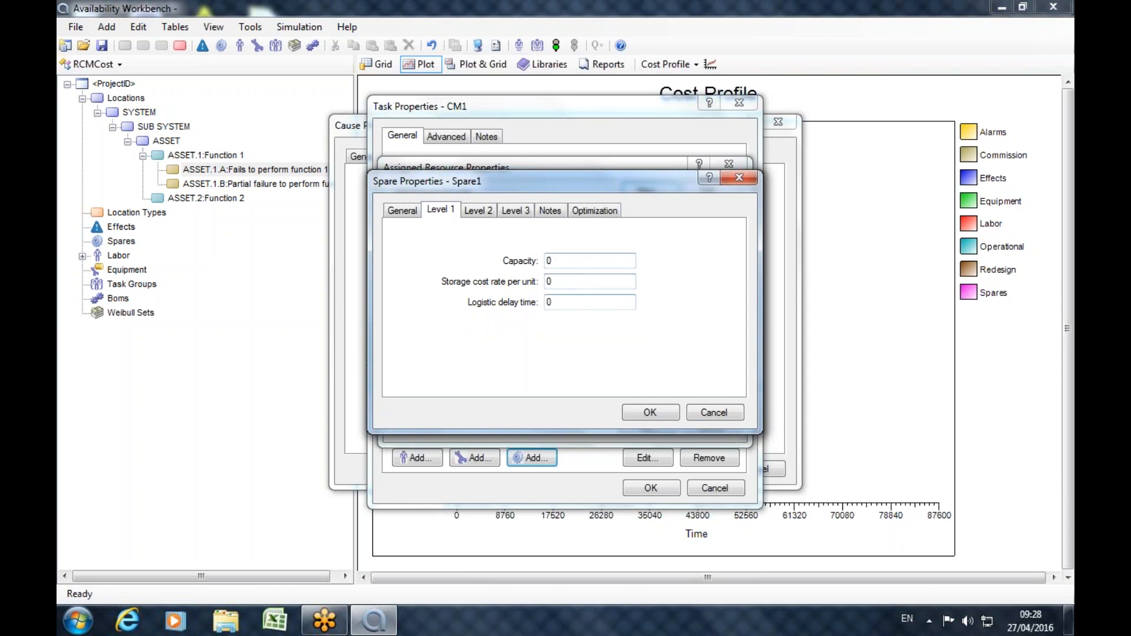
left_click(571, 281)
type(".01")
key("Tab")
type("24")
Set the spare's Level 3 logistic delay time to 168 and assign one COMPONENT to CM1.
left_click(487, 213)
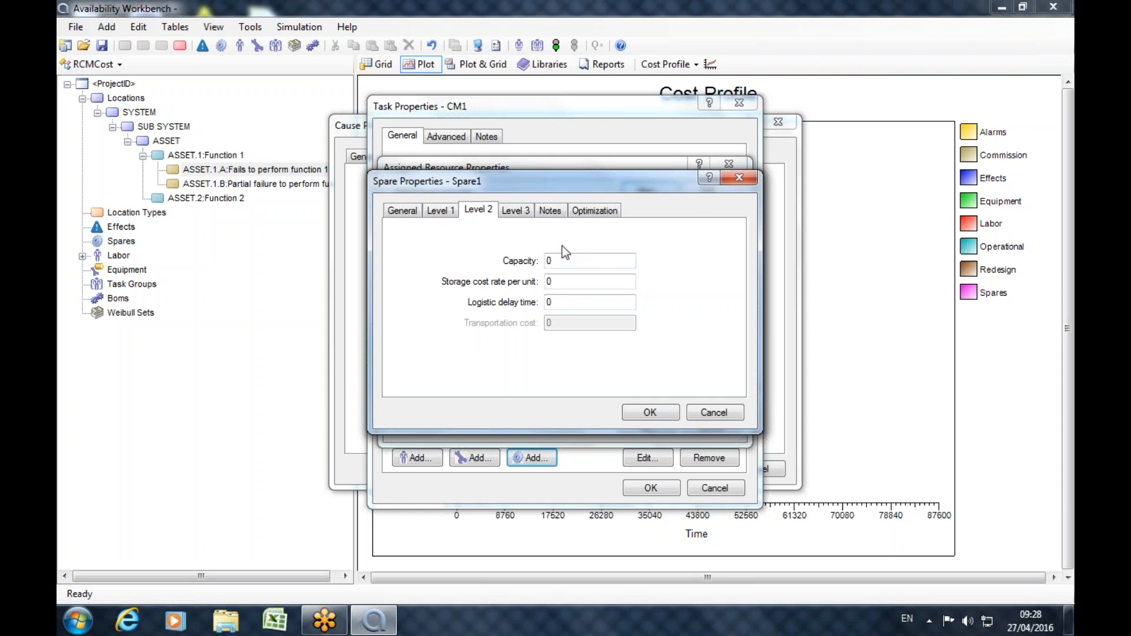
left_click(523, 213)
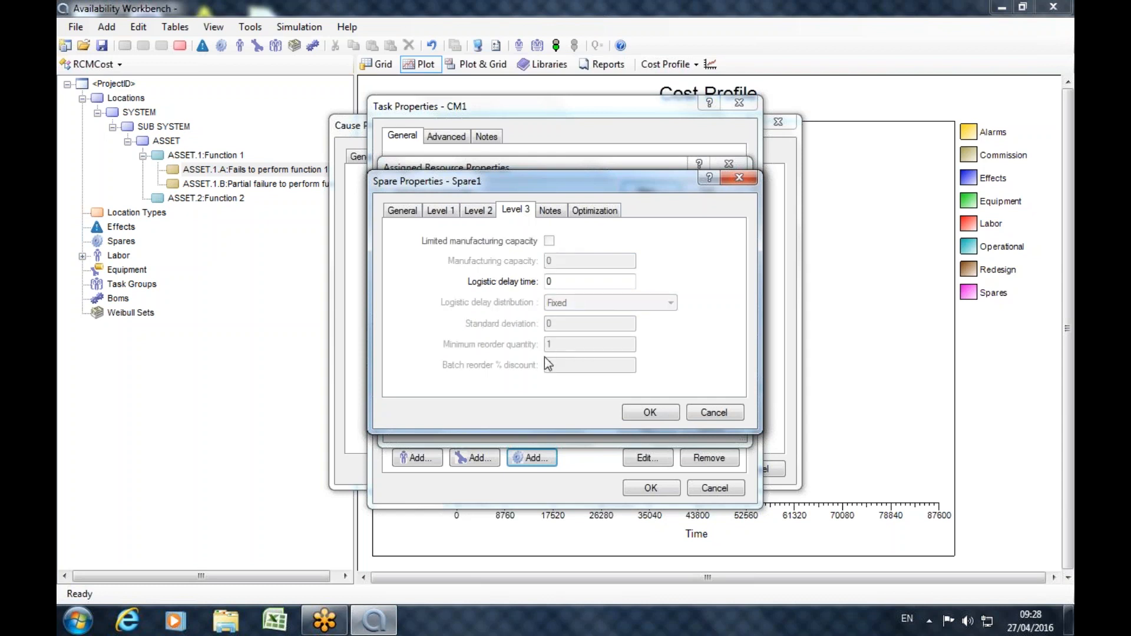
left_click(549, 282)
type("168")
left_click(649, 413)
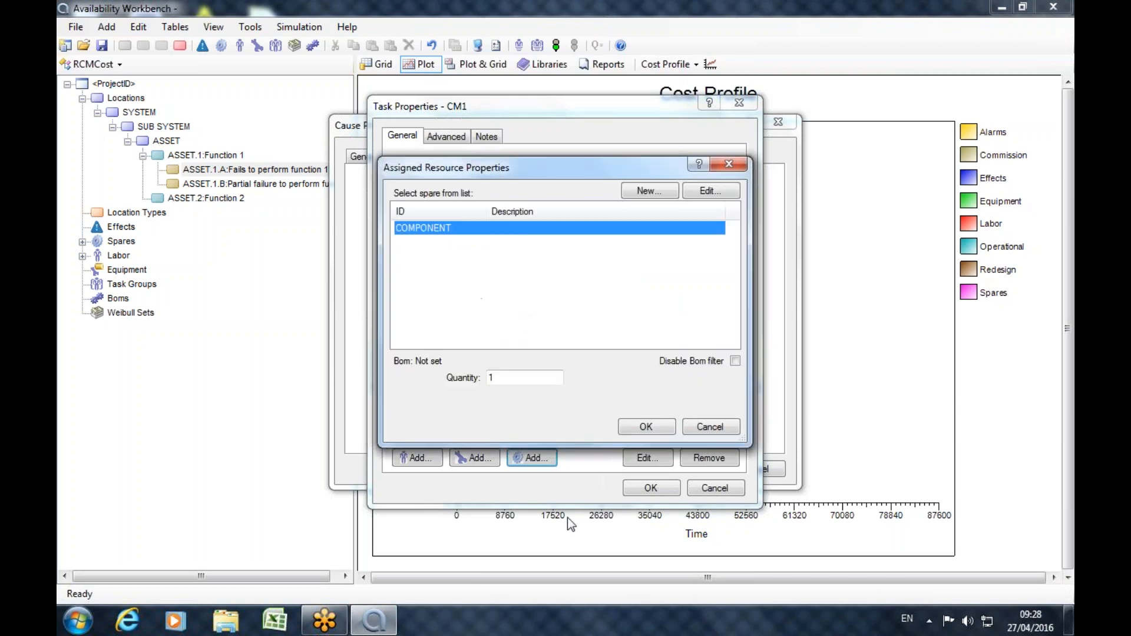
left_click(651, 421)
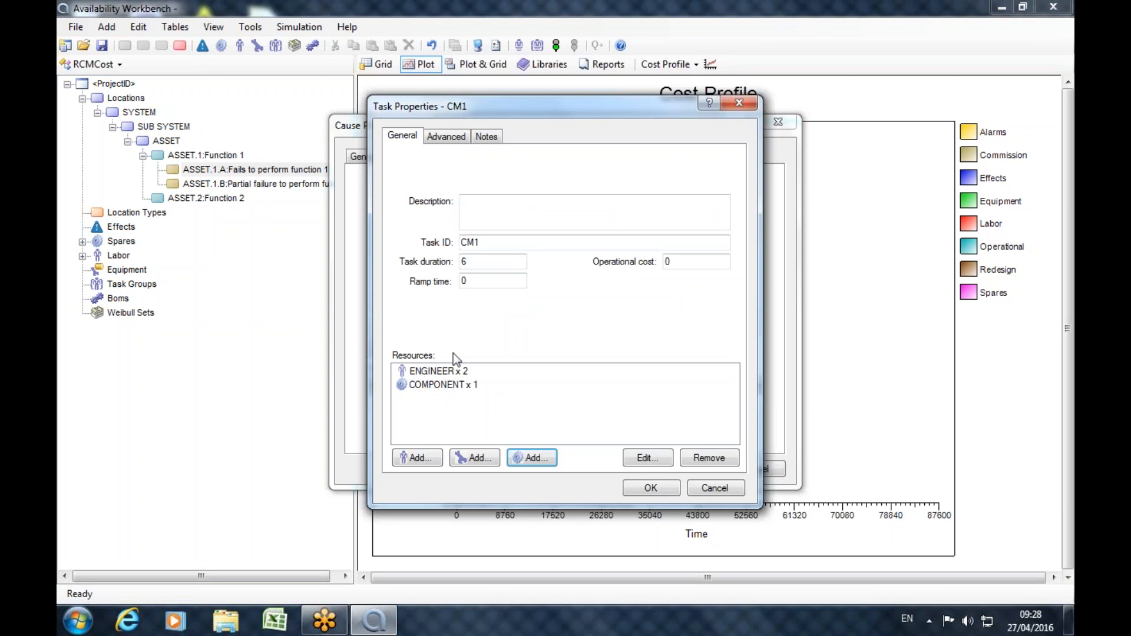
left_click(650, 493)
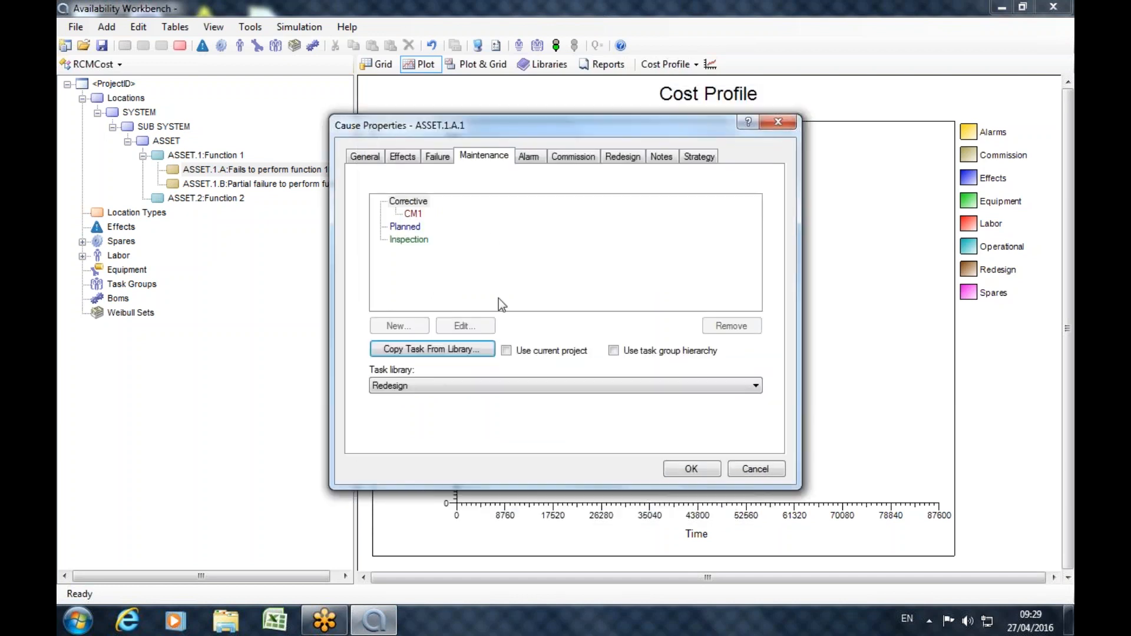
Add a planned maintenance task to the cause with the description "Lubrication" and a task duration of 2.
left_click(405, 226)
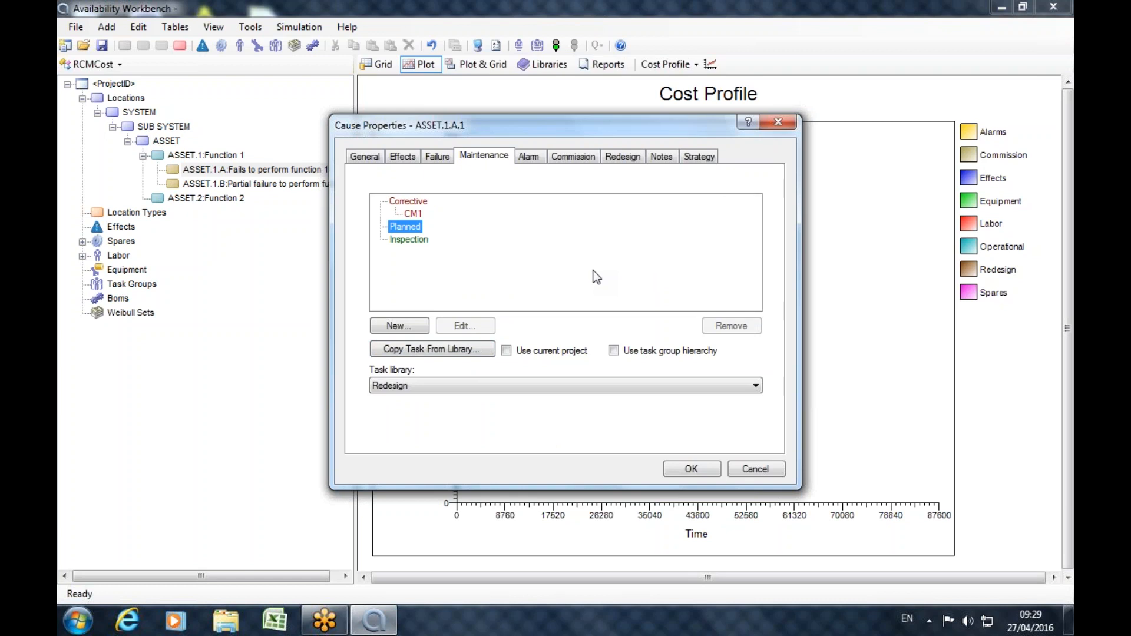
left_click(412, 326)
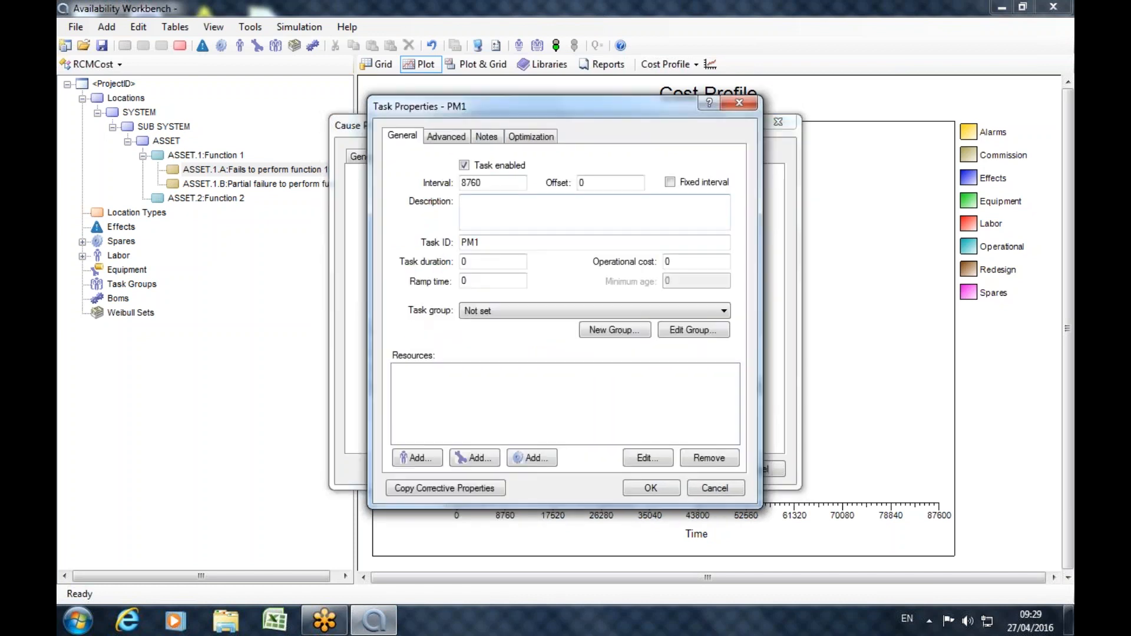
left_click_drag(481, 183, 449, 182)
left_click(508, 213)
type("Lubrication")
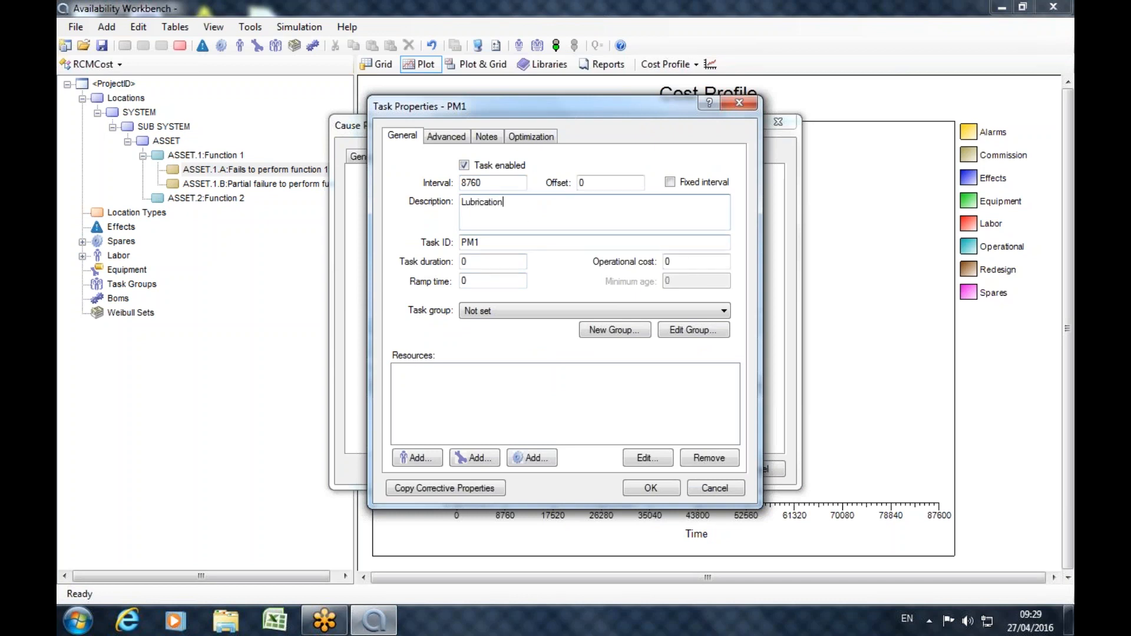
left_click_drag(478, 261, 446, 258)
type("2")
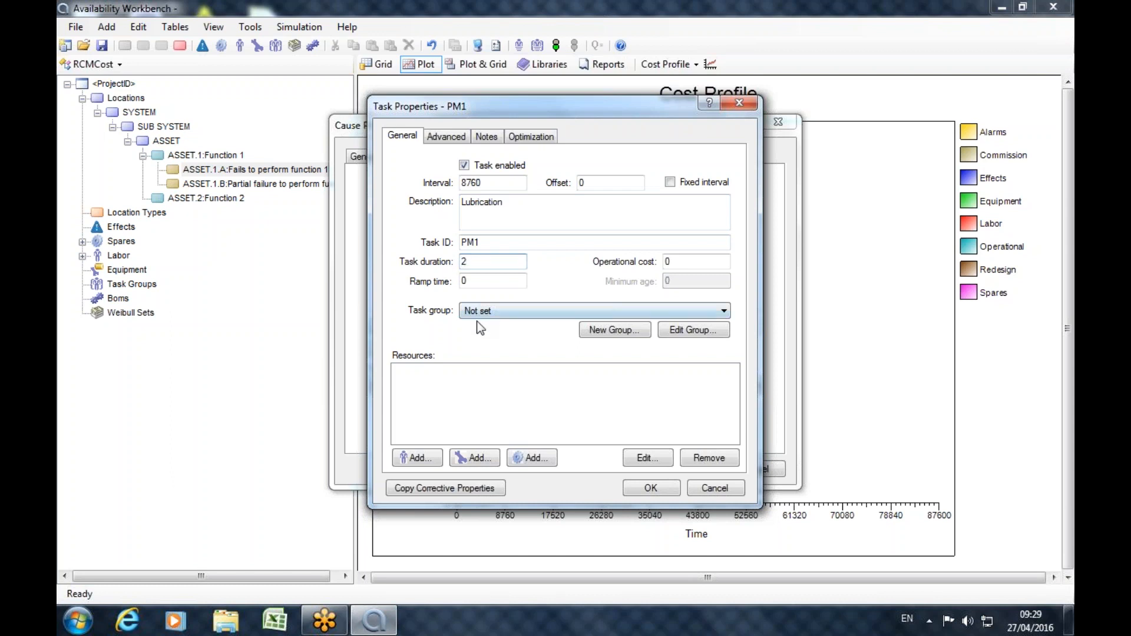
Assign one ENGINEER to the lubrication task and set its operational cost to 100.
left_click(418, 457)
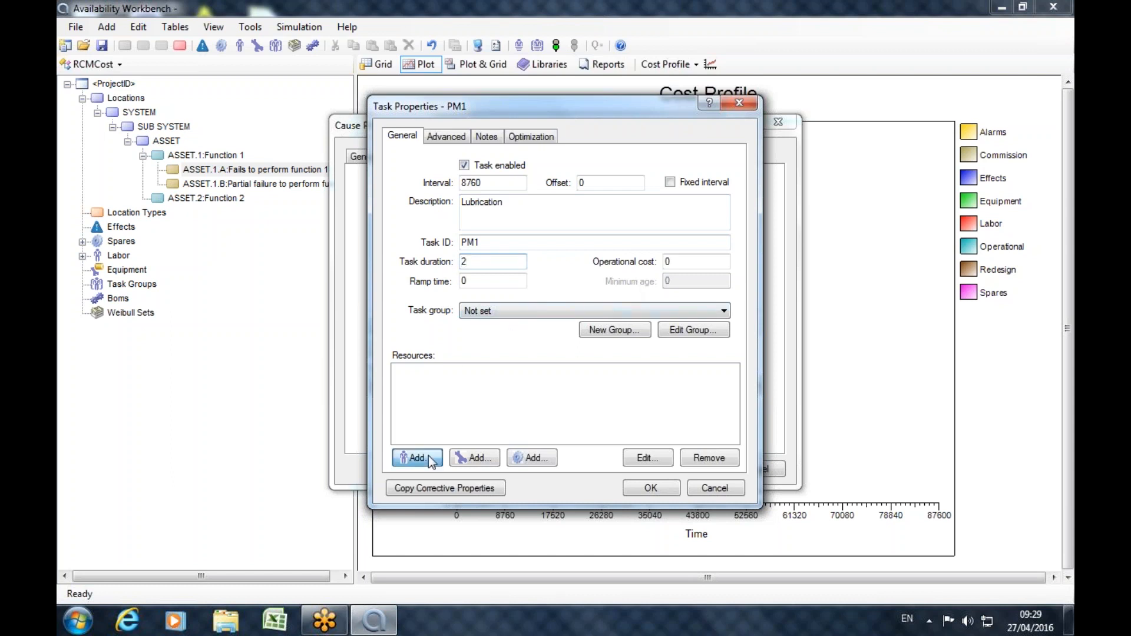
left_click(411, 226)
left_click(637, 427)
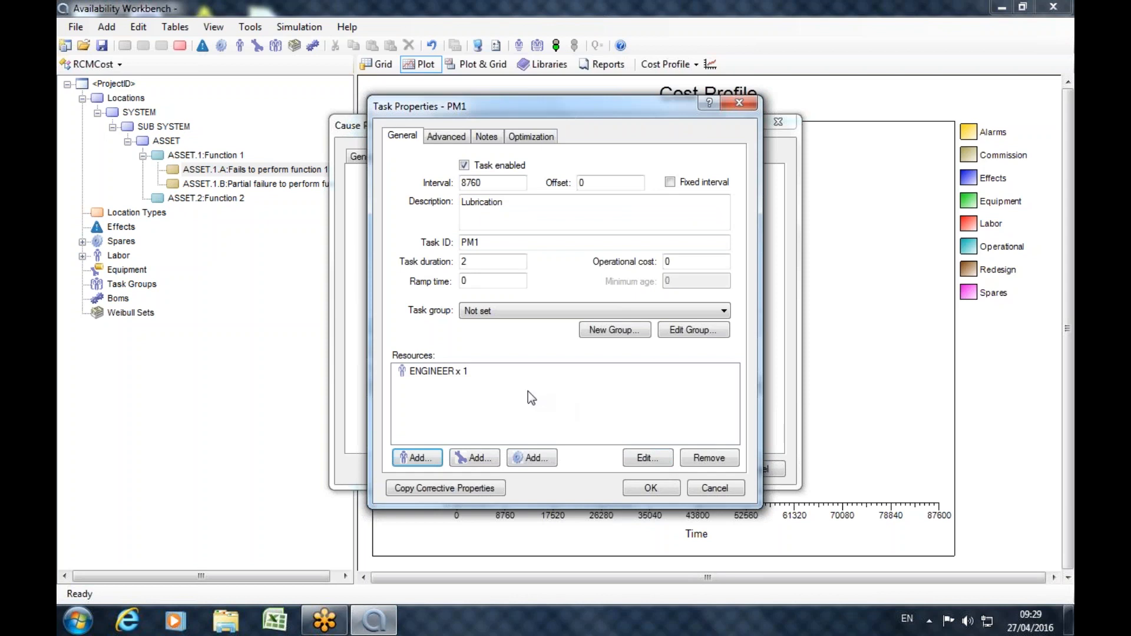
left_click_drag(677, 262, 616, 266)
type("100")
Set the lubrication task's condition after maintenance to Intermediate with an age reduction factor of 0.9 and save the task.
left_click(430, 139)
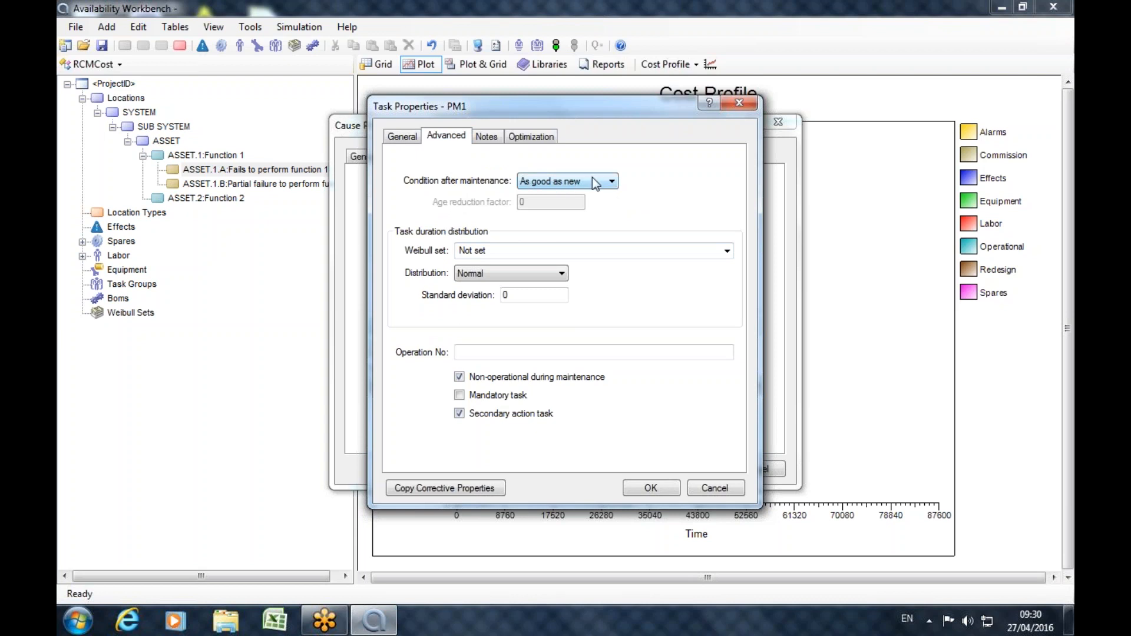
left_click(403, 138)
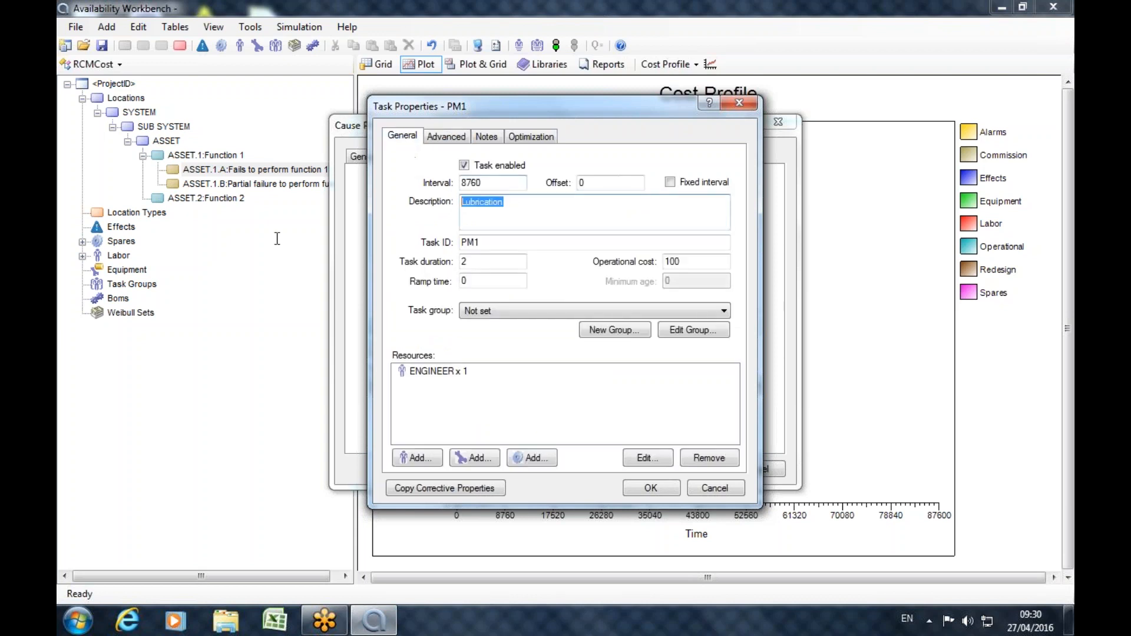
left_click(454, 140)
left_click(611, 183)
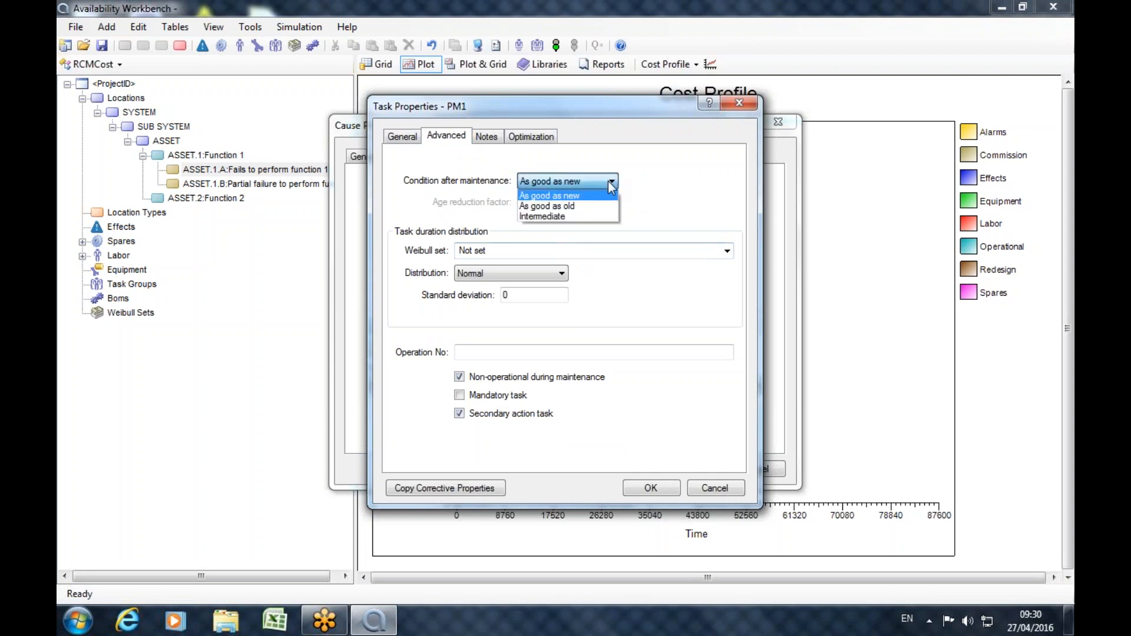
left_click(551, 216)
left_click(537, 205)
type(".")
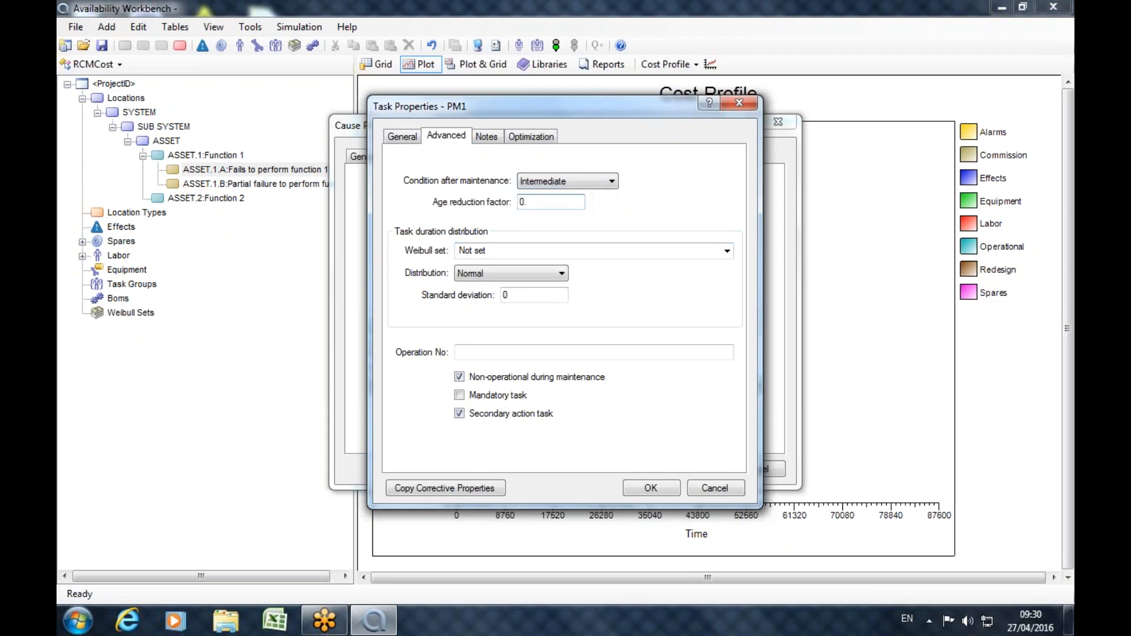
type("9")
left_click(648, 488)
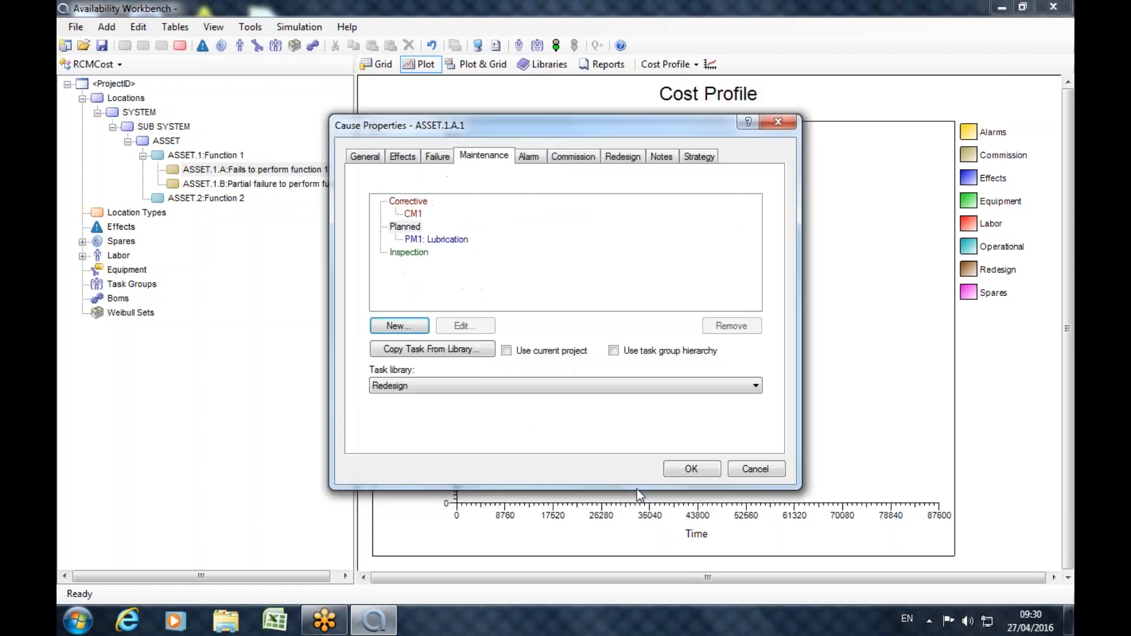
Add an inspection task to the cause with a task duration of 1.
left_click(409, 252)
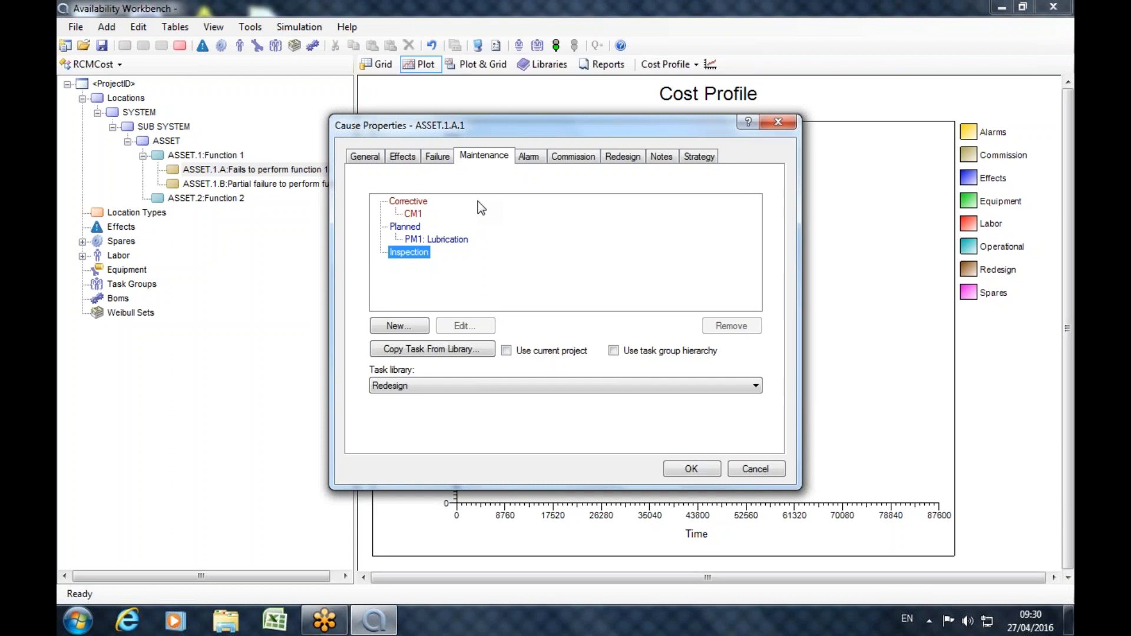
left_click(438, 157)
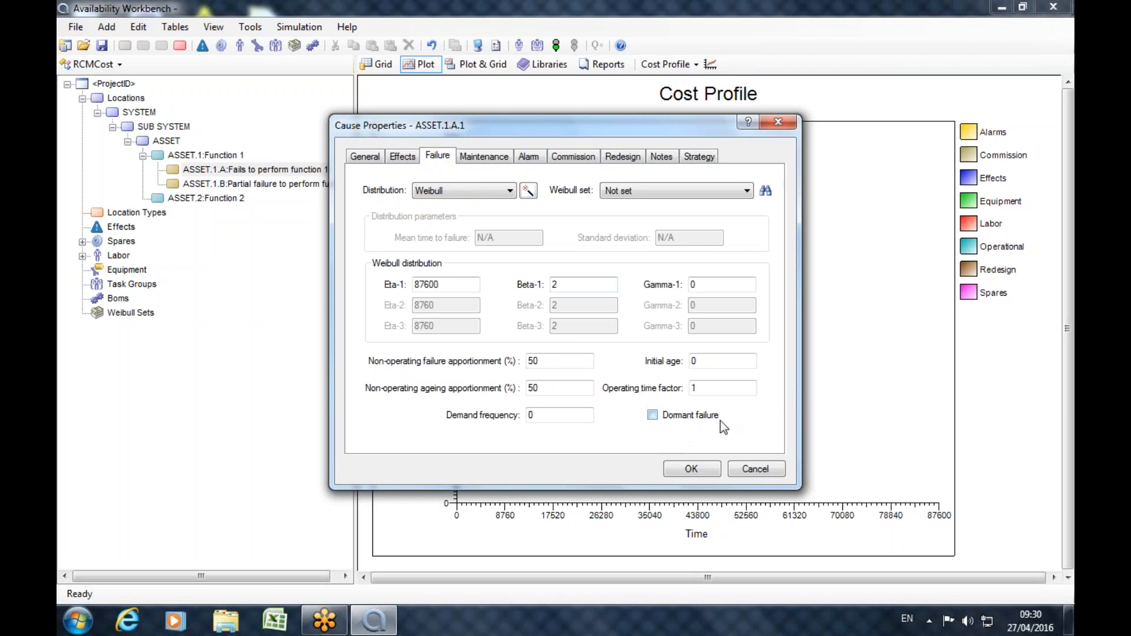
left_click(499, 159)
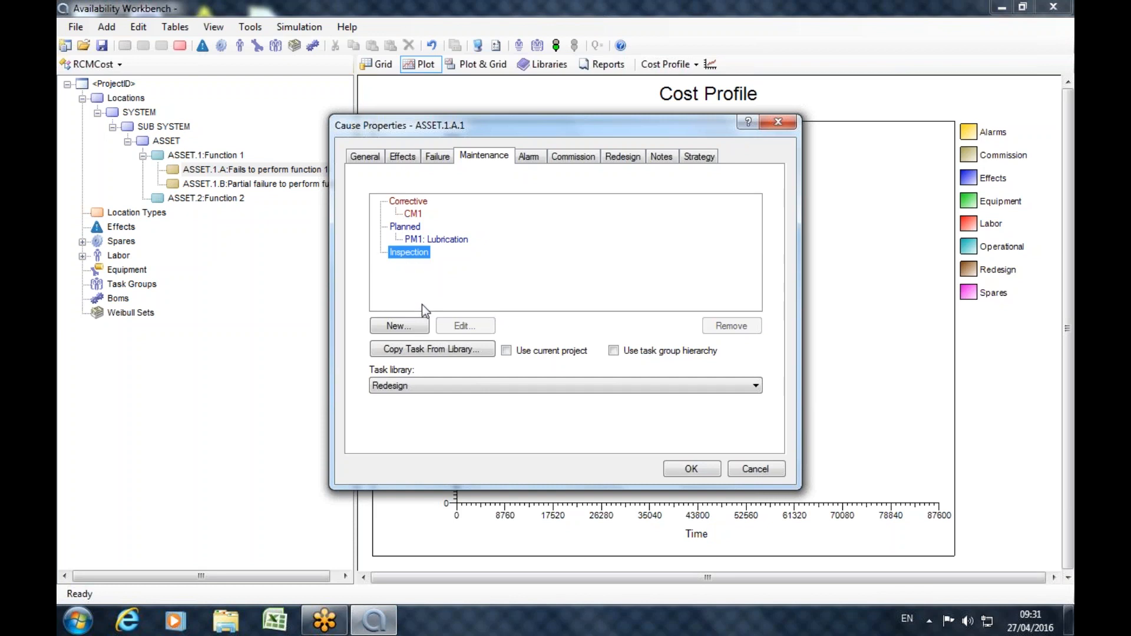
left_click(415, 331)
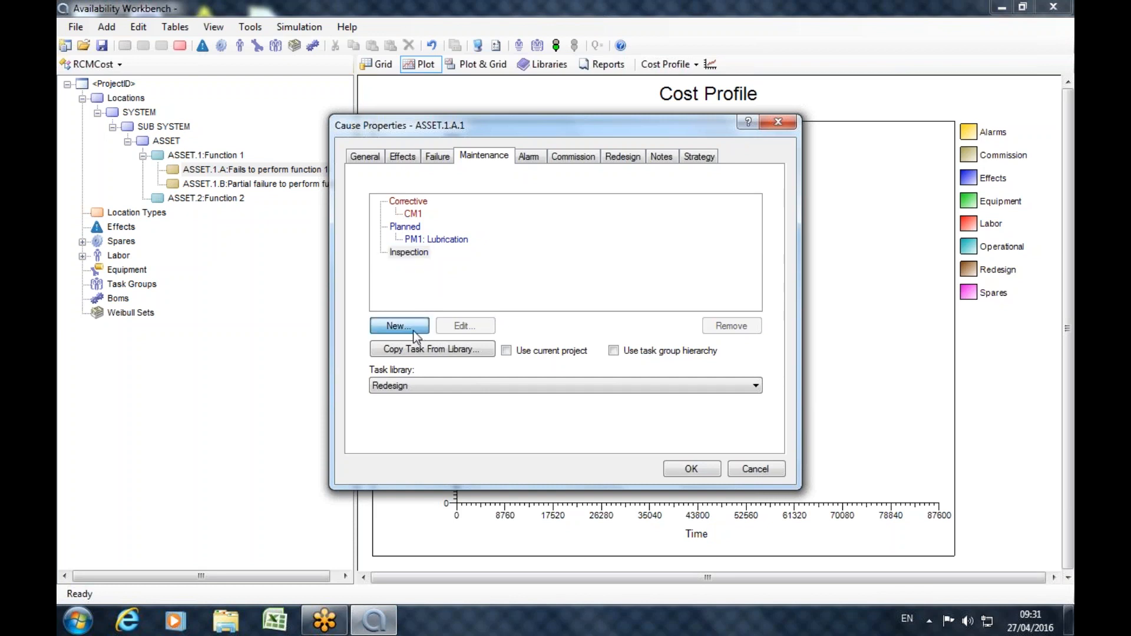
double_click(493, 183)
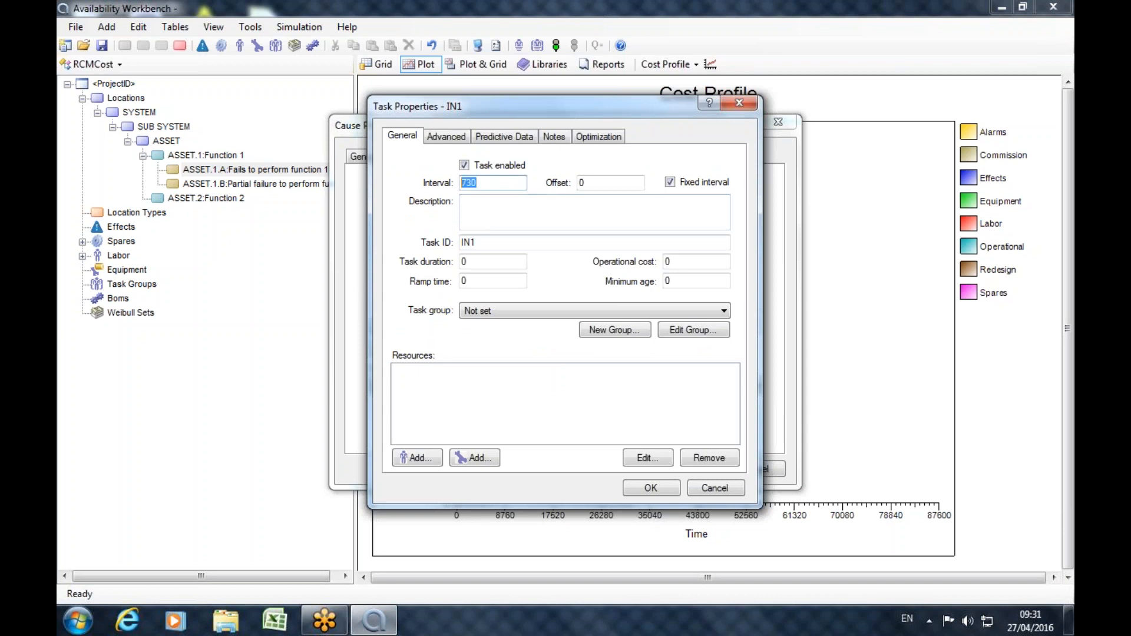
double_click(471, 261)
type("1")
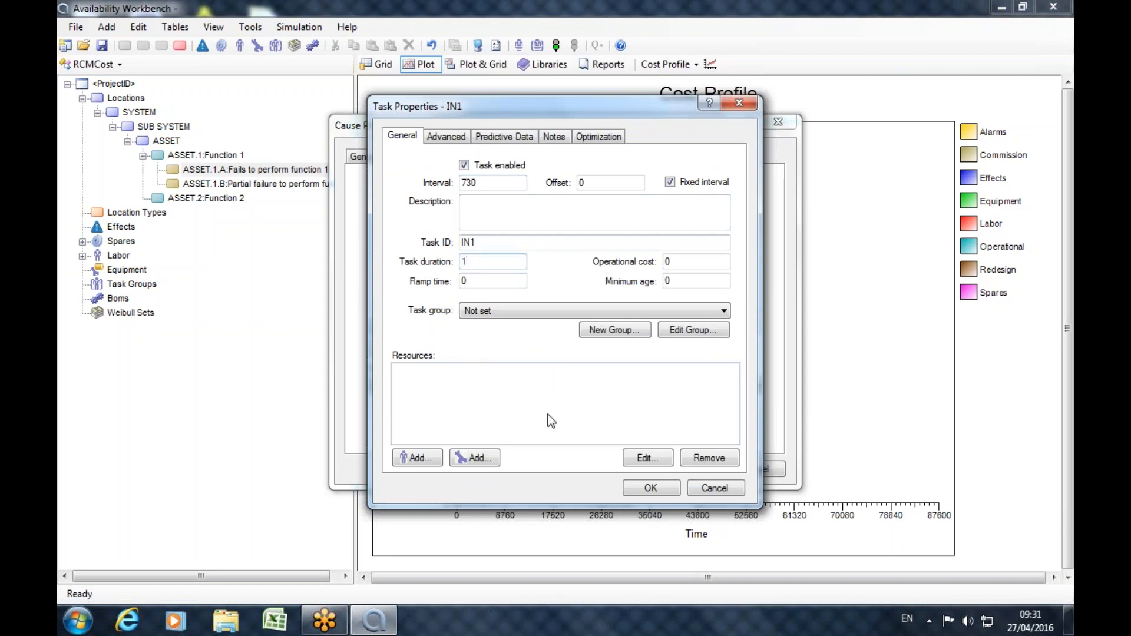
Assign one ENGINEER to the inspection task and set its operational cost to 50.
left_click(414, 463)
left_click(425, 230)
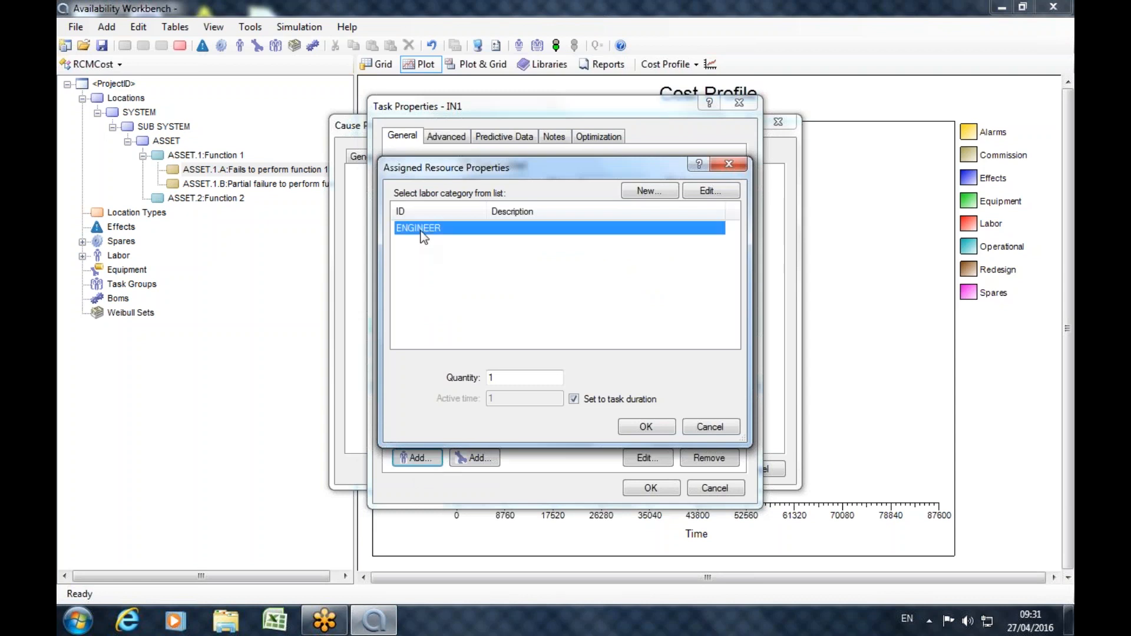
left_click(636, 428)
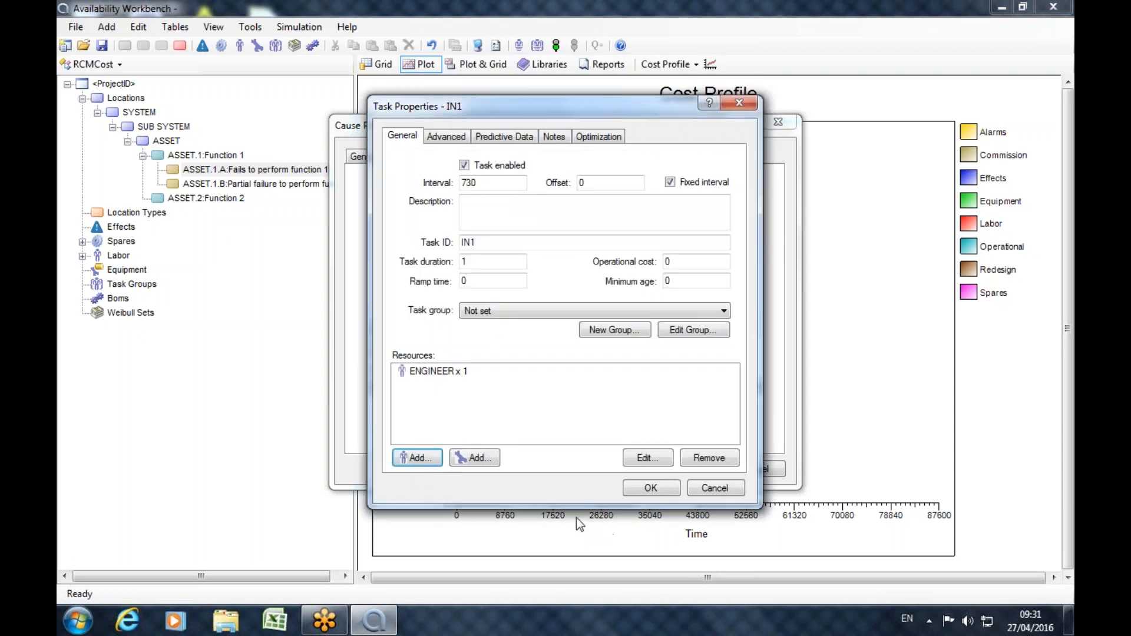
double_click(682, 263)
type("50")
Set the inspection task's P-F interval to 1460 and detection probability to 0.95, and save the task.
left_click(494, 135)
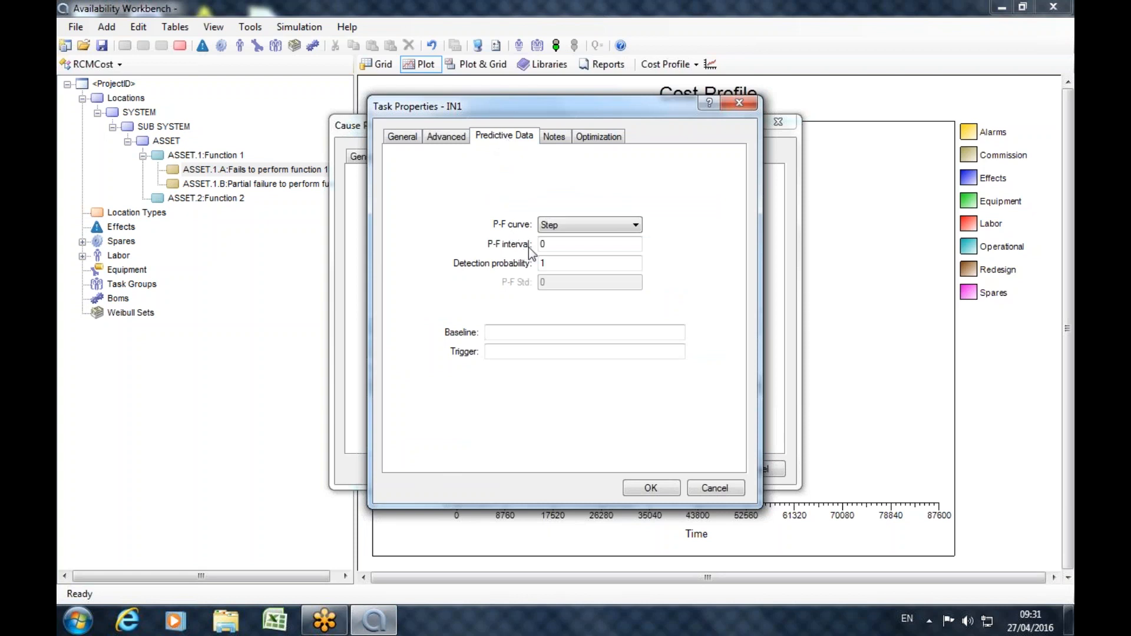
left_click_drag(568, 245, 519, 242)
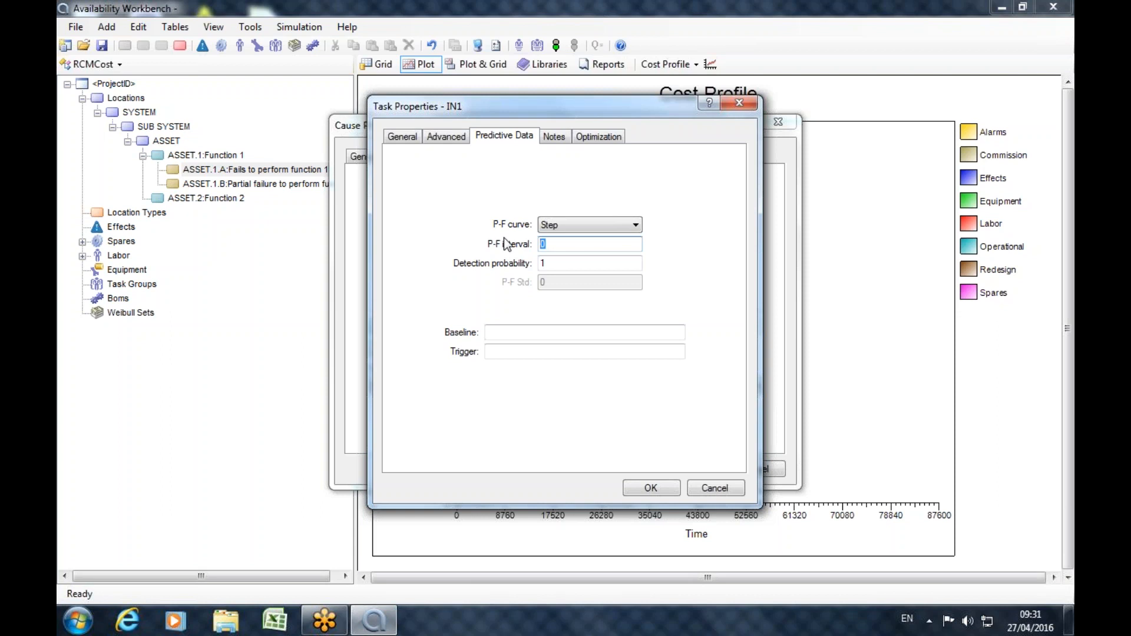
type("1460")
left_click_drag(560, 263, 505, 307)
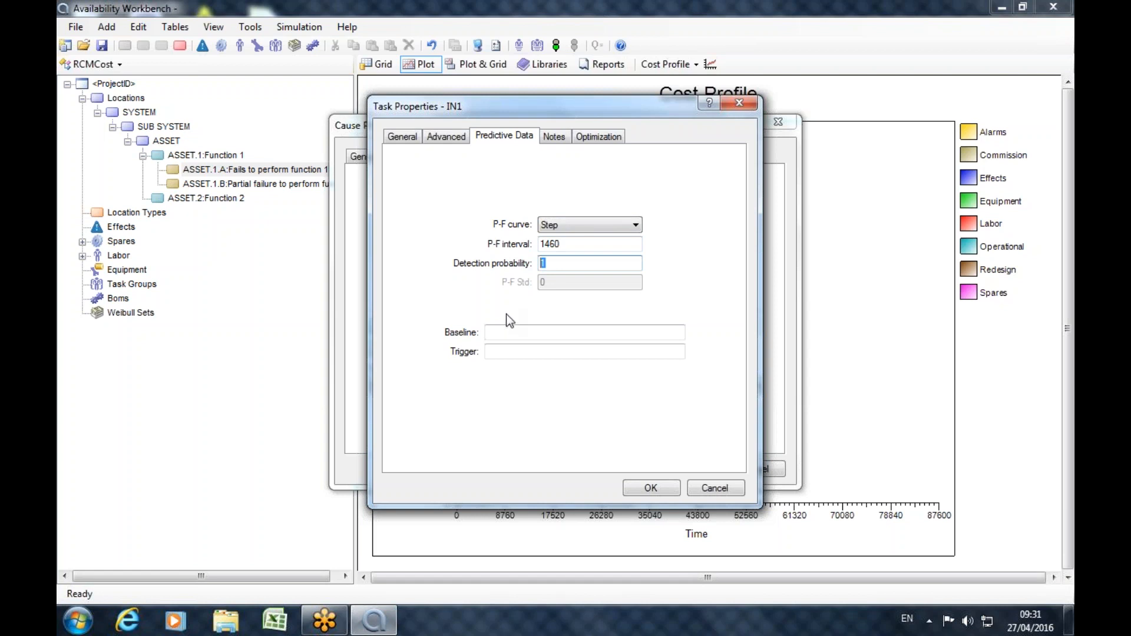
type("0.95")
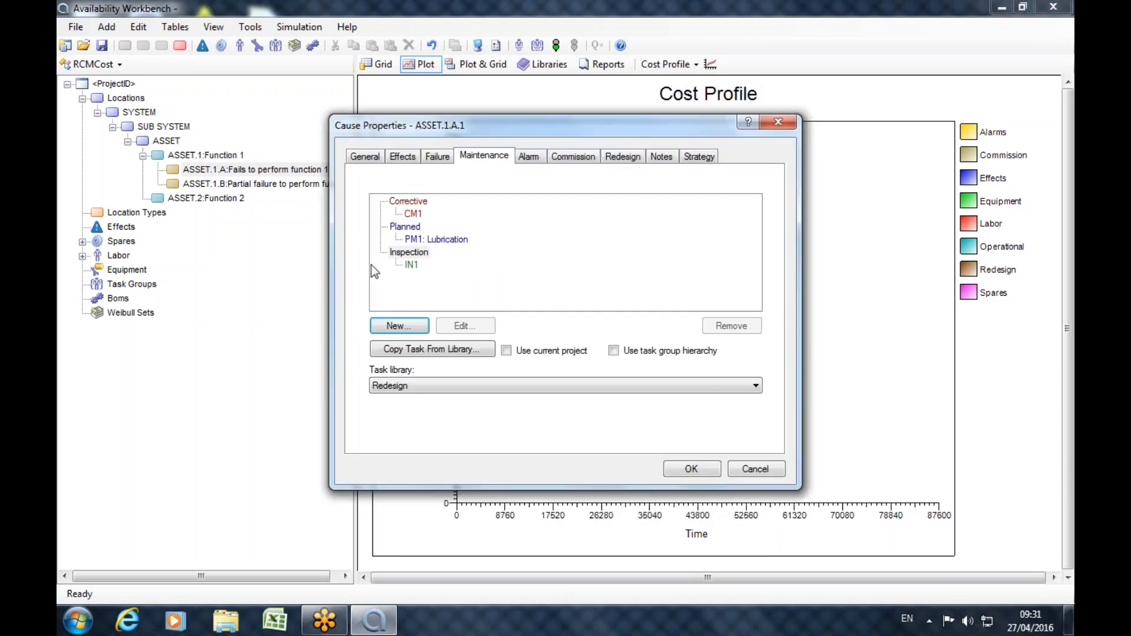
Save the properties of the cause with its corrective, planned and inspection tasks and select it in the project tree.
left_click(409, 252)
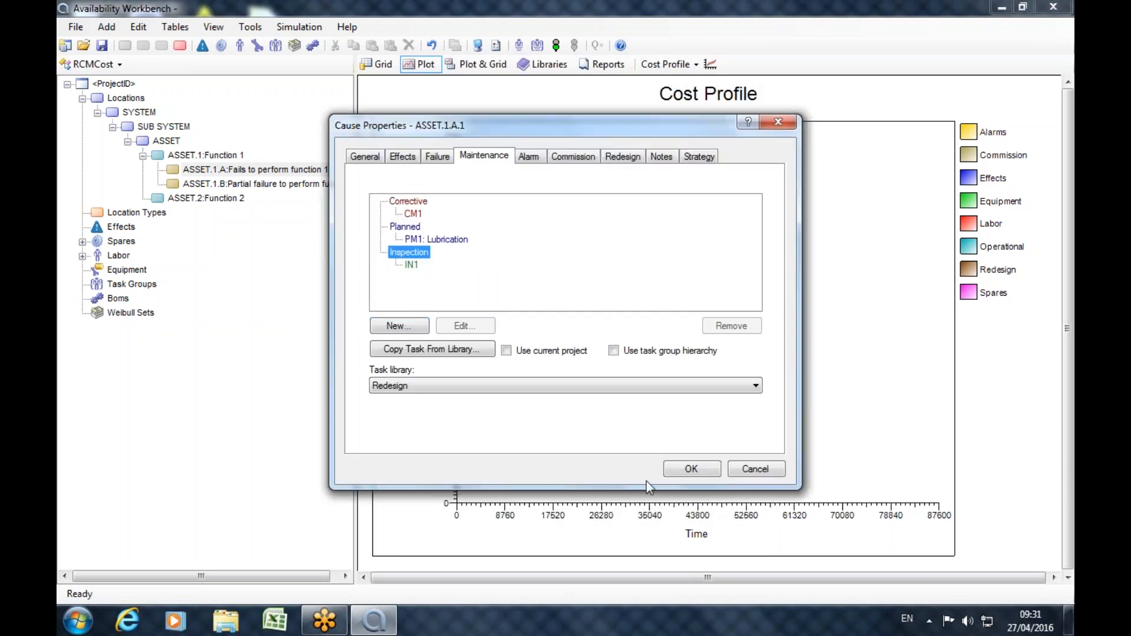
left_click(411, 265)
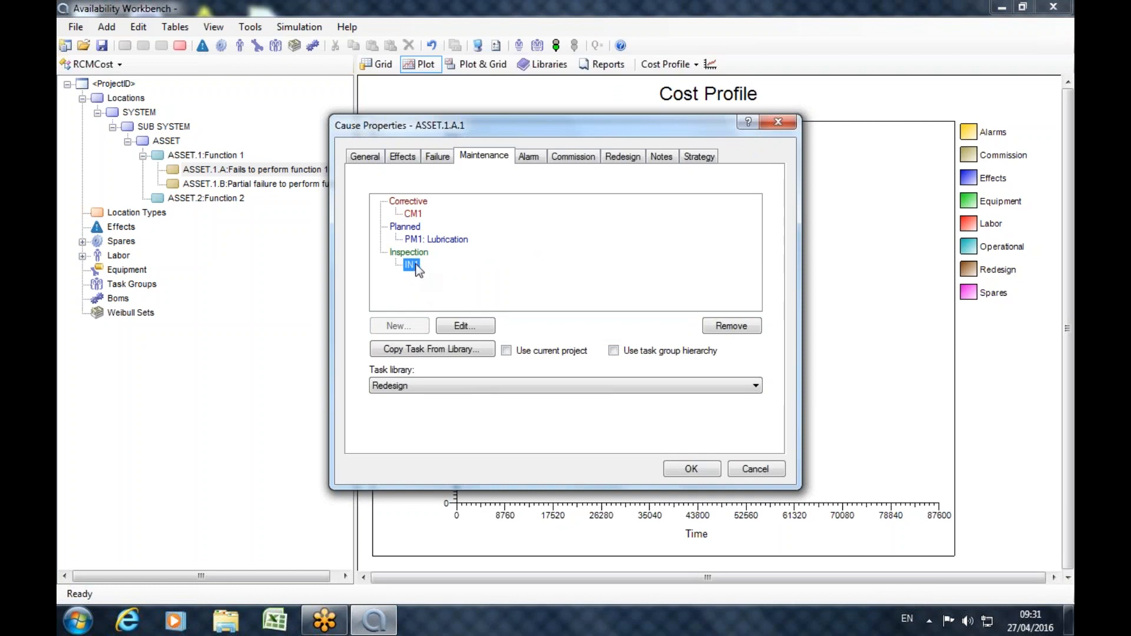
left_click(692, 470)
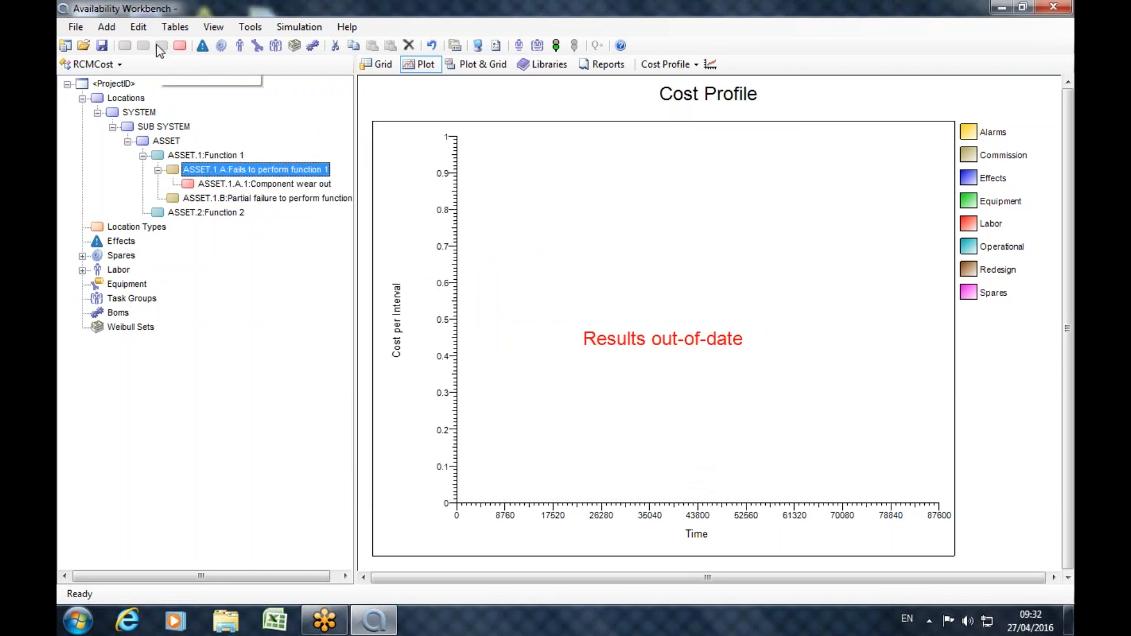
left_click(215, 185)
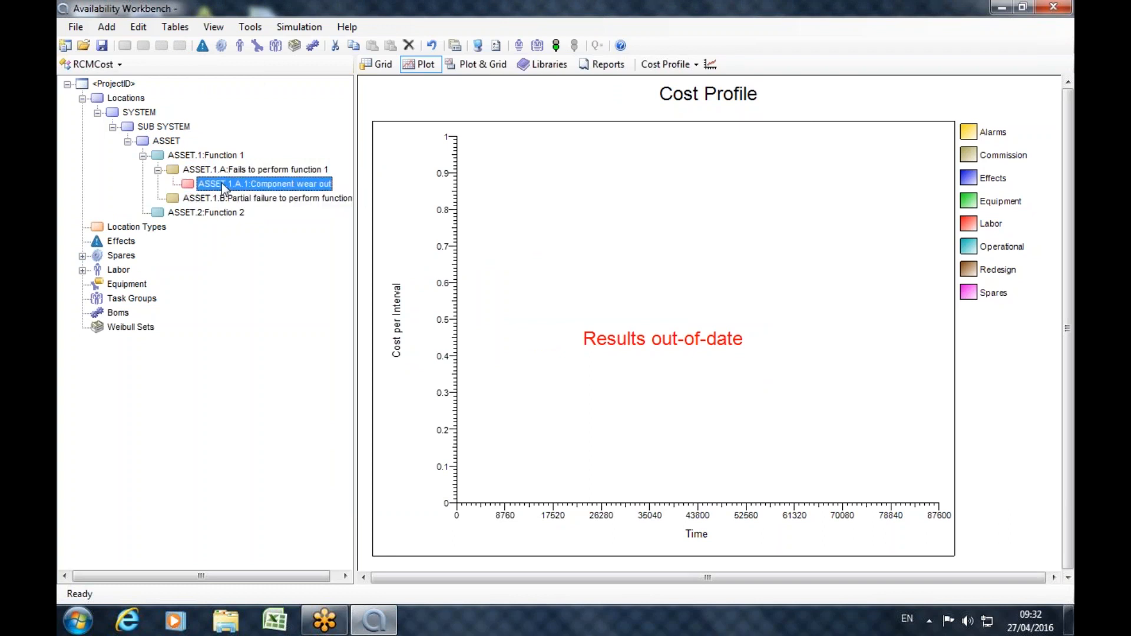
Add an effect with the ID LOSS, a cost rate of 1000 and an operational severity rate of 10.
left_click(121, 241)
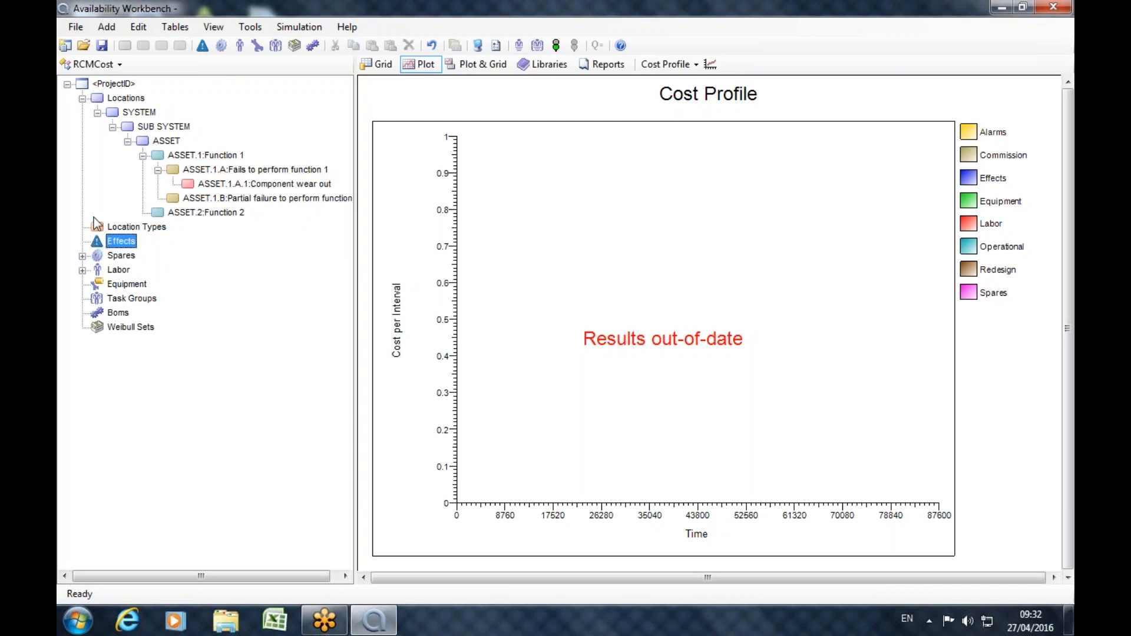
left_click(202, 46)
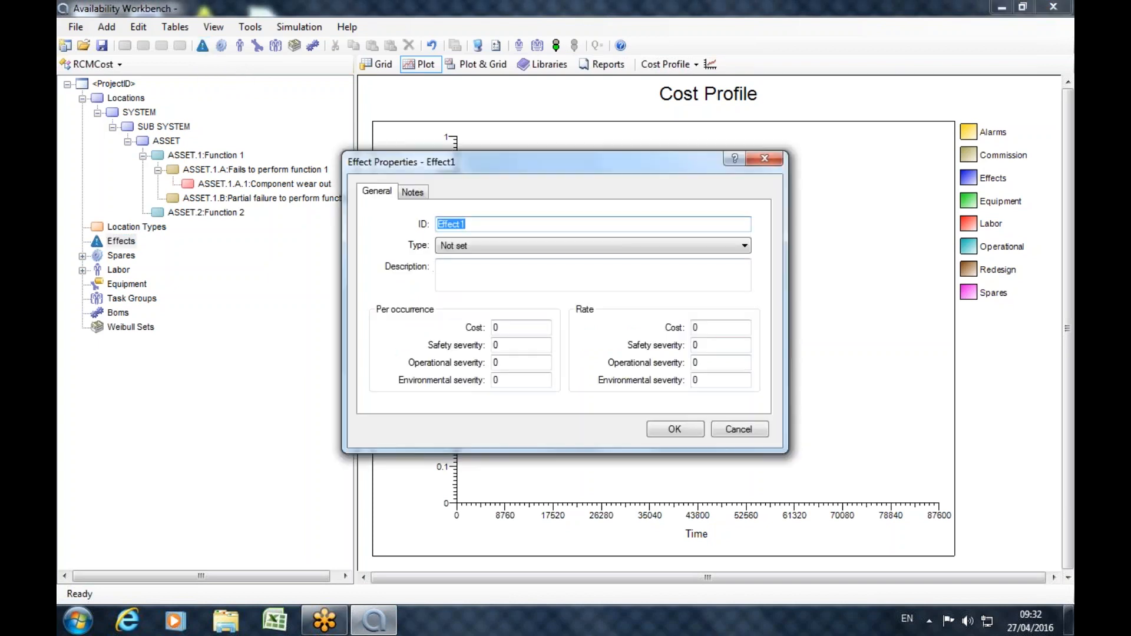
type("LOSS")
left_click(499, 328)
key("Tab")
type("1000")
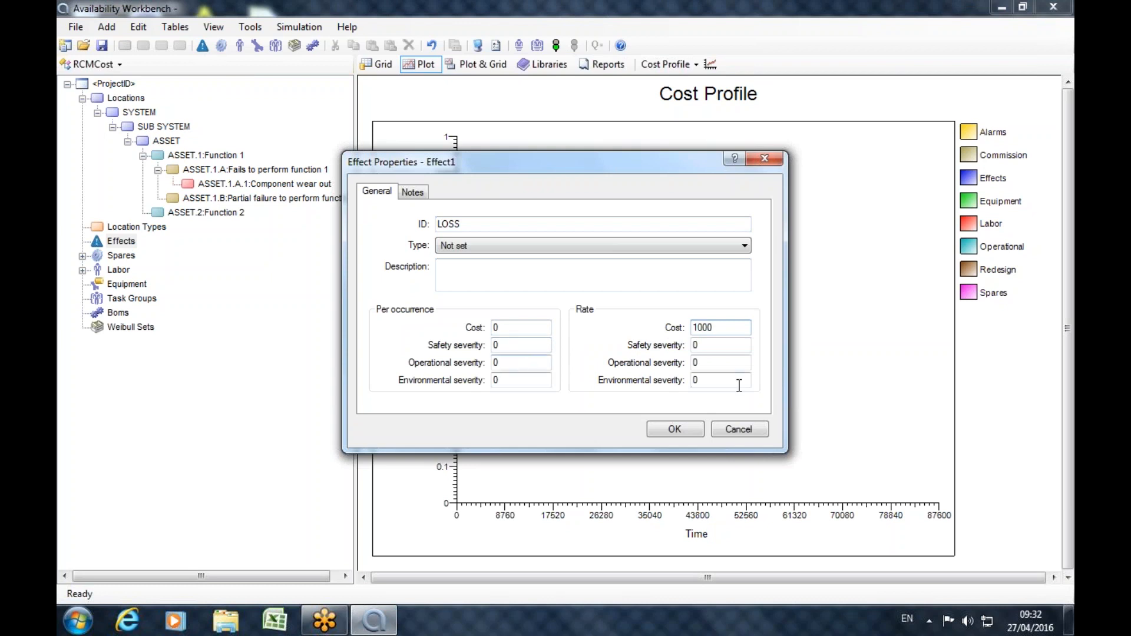
left_click(710, 362)
type("10")
left_click(675, 429)
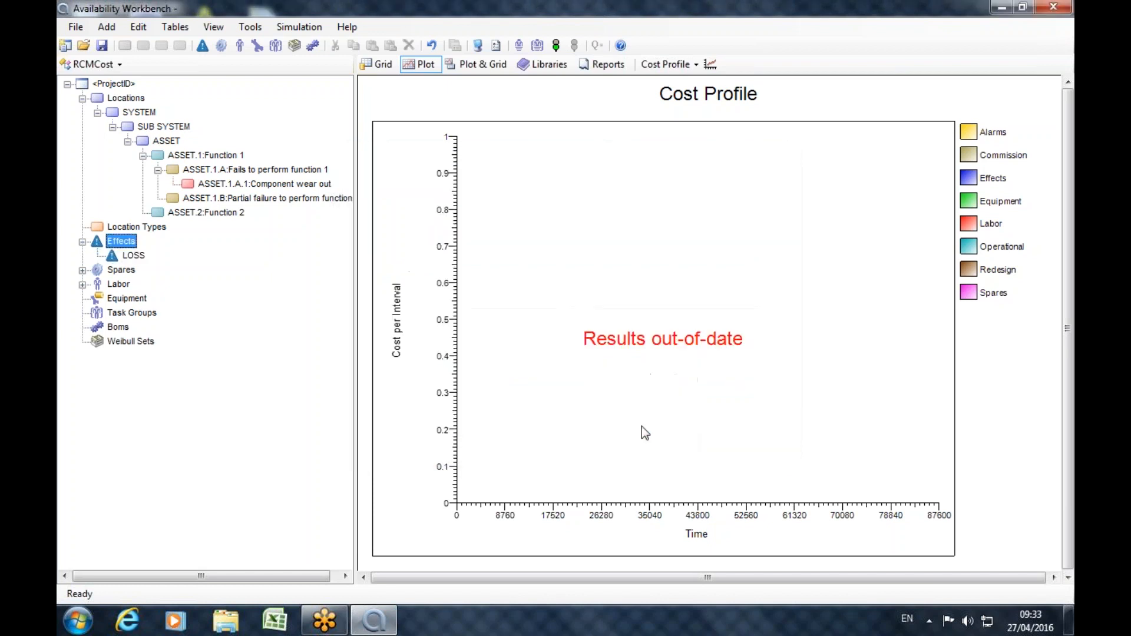
Assign the LOSS effect to the Component wear out cause, applying it to failures only.
double_click(235, 185)
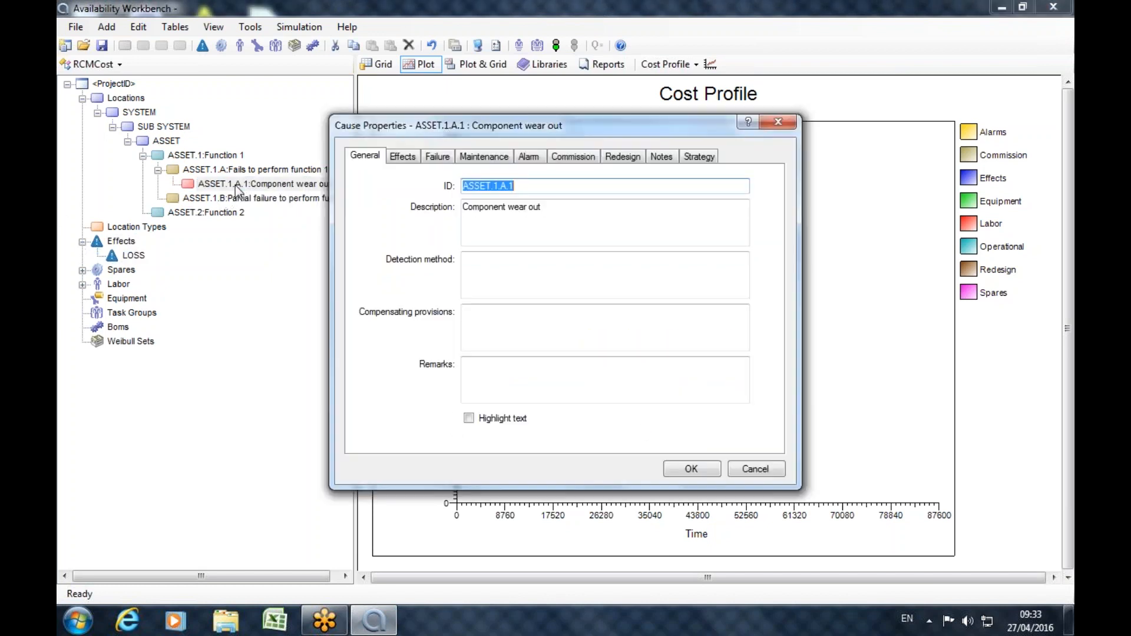
left_click(402, 156)
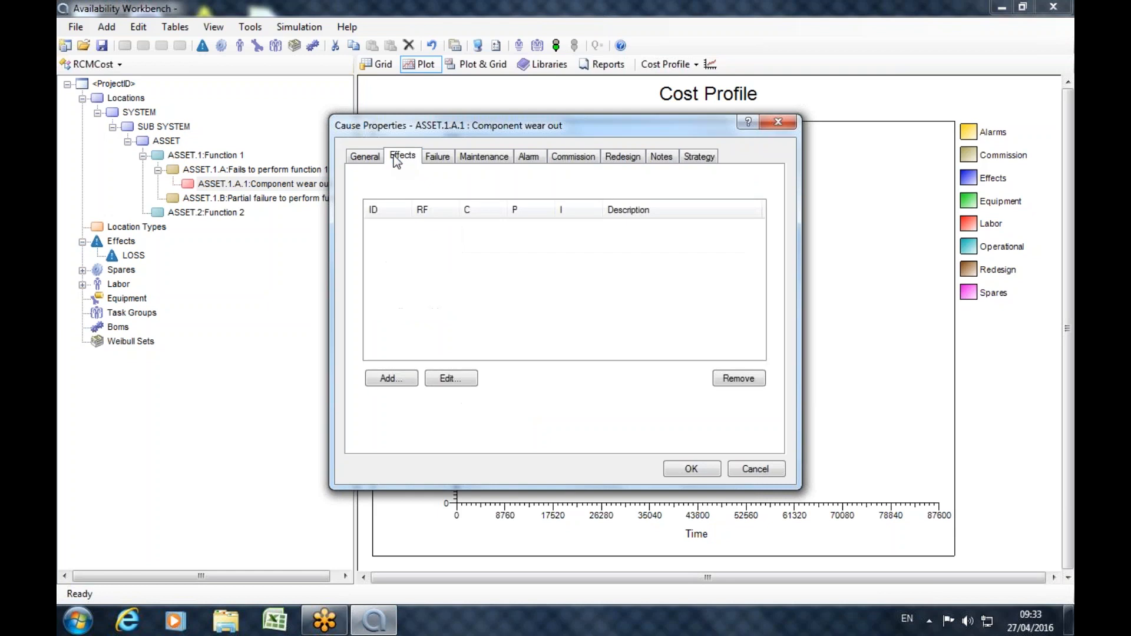
left_click(412, 382)
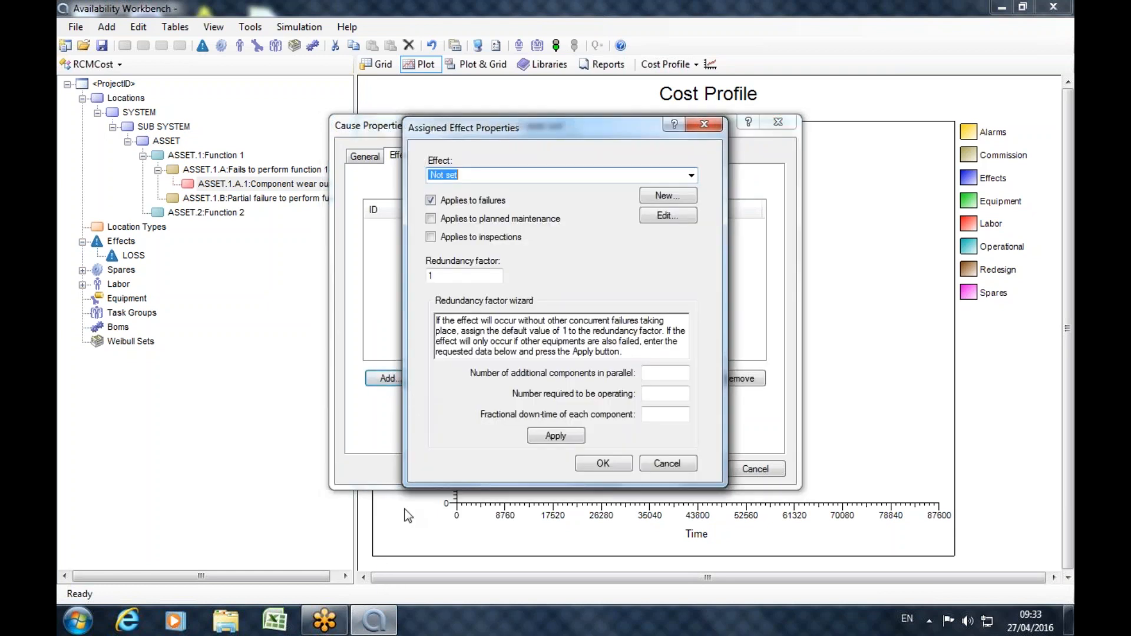
left_click(690, 175)
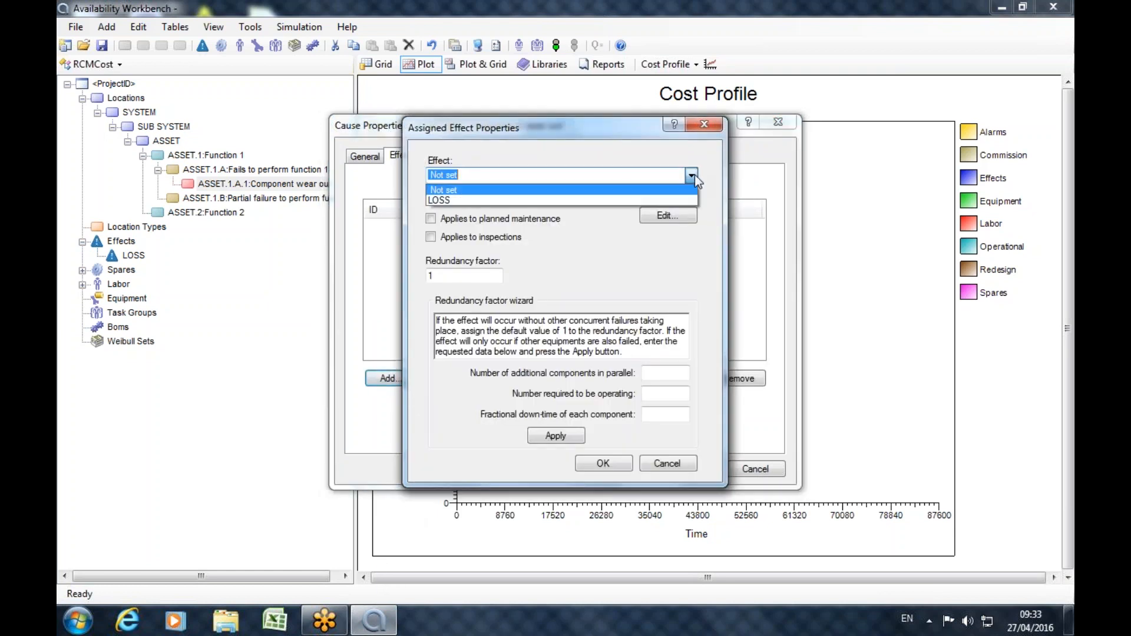
left_click(429, 200)
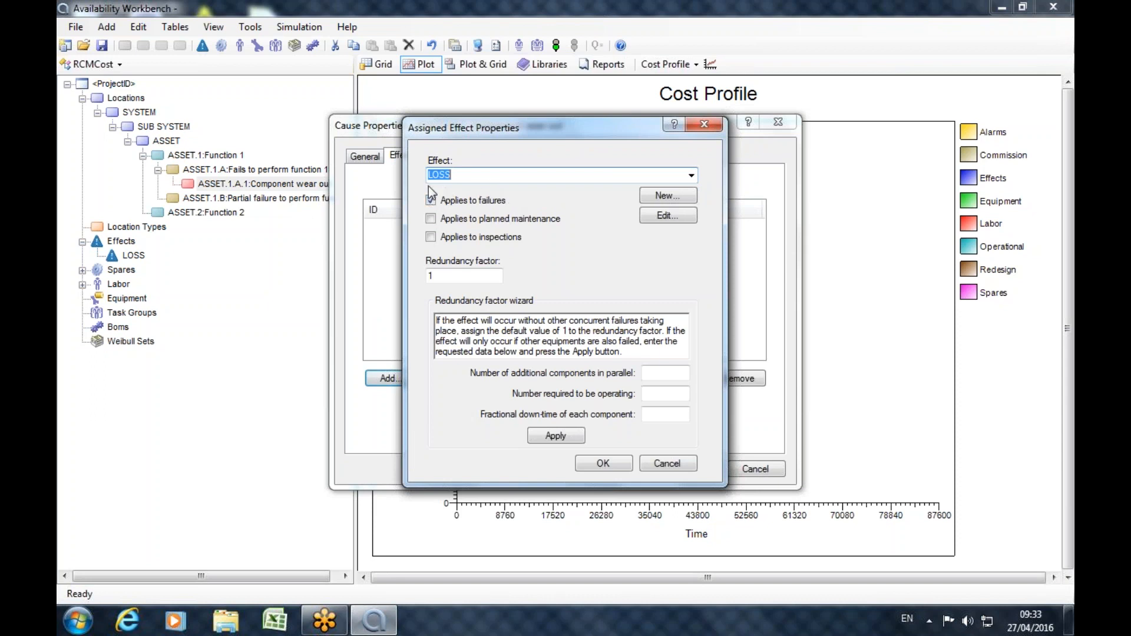
left_click(588, 465)
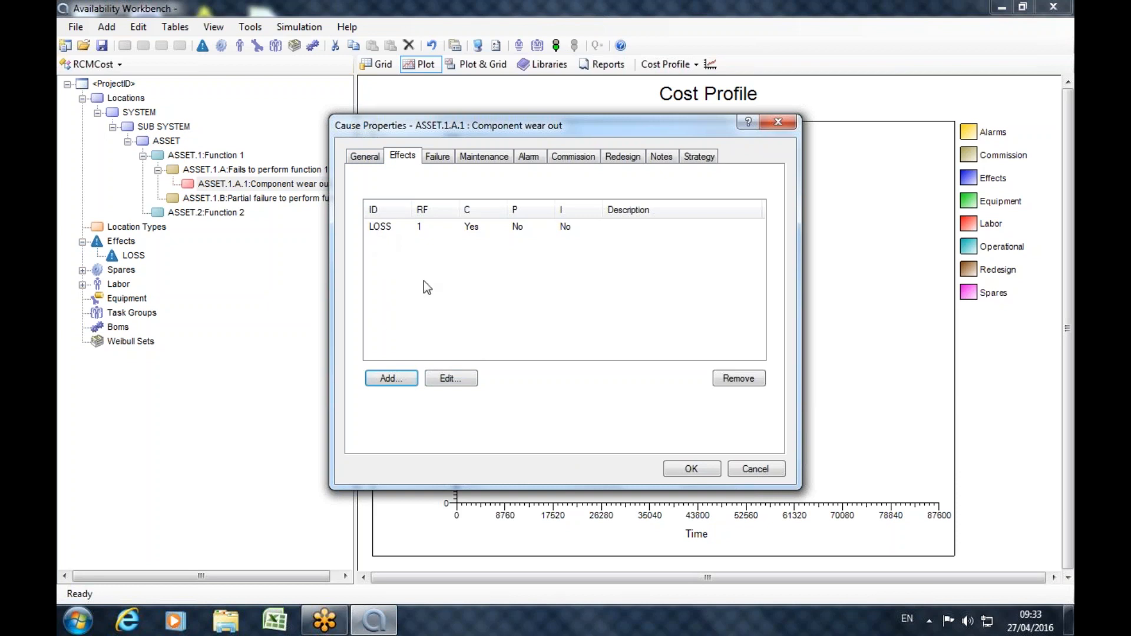
Disable the inspection task in the cause's maintenance strategy and simulate the cause with only planned maintenance enabled.
left_click(709, 164)
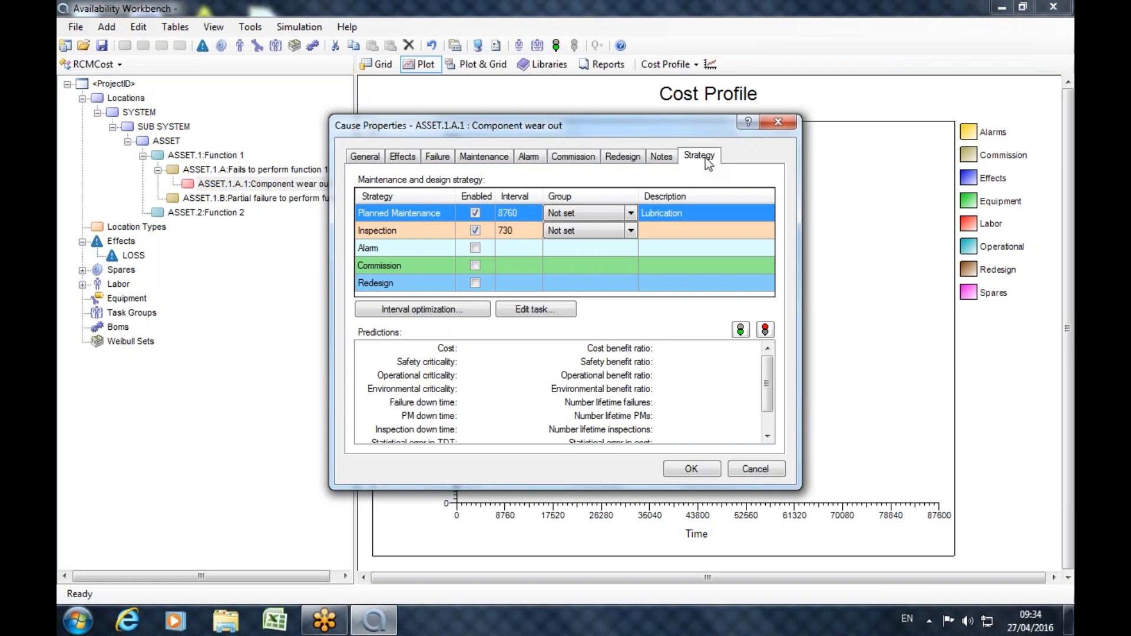
left_click(475, 231)
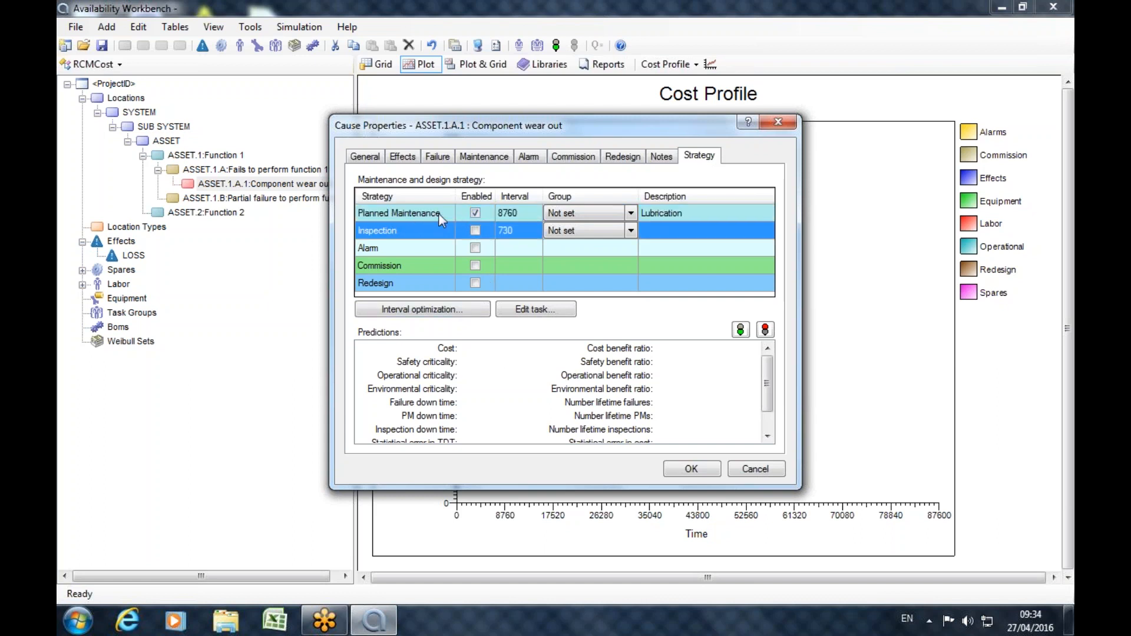
left_click(366, 211)
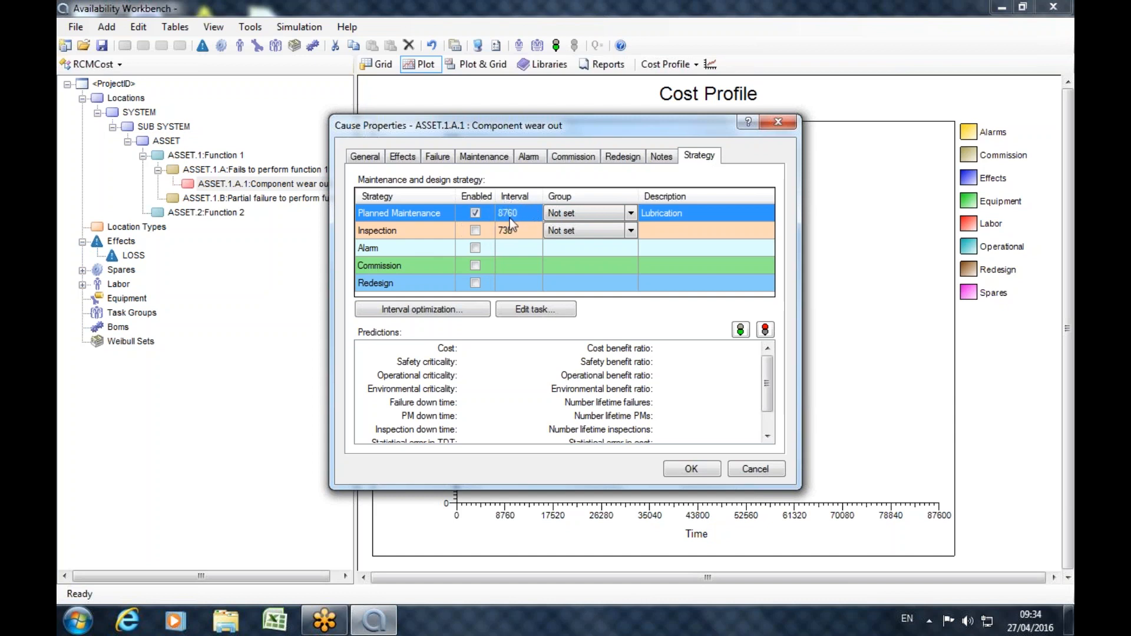
left_click(740, 330)
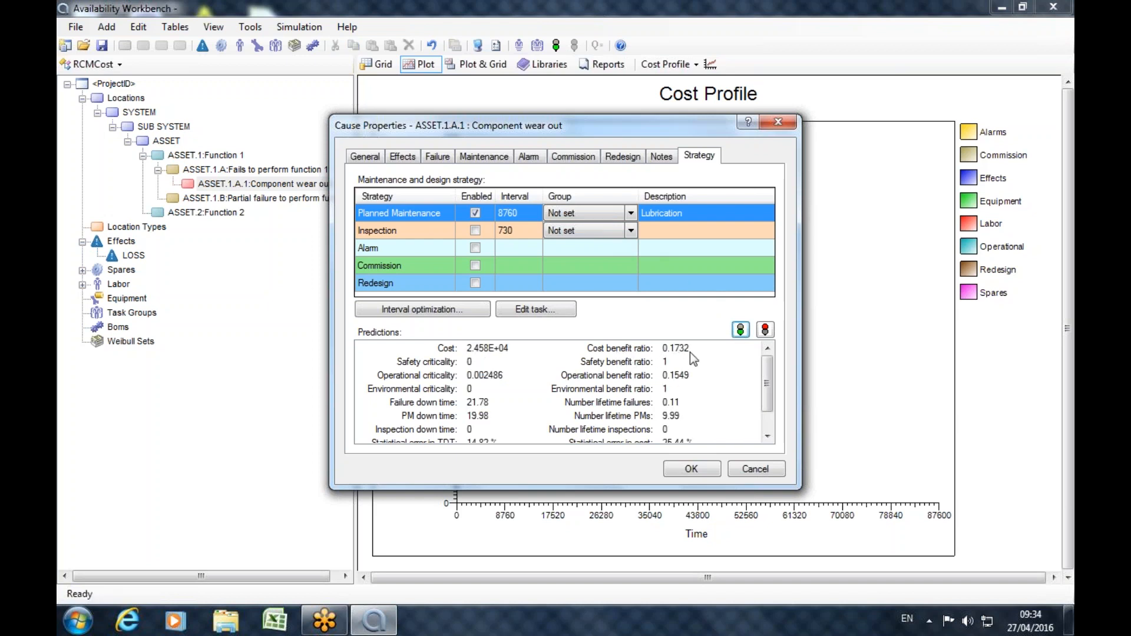
Define the planned maintenance interval optimization range as 50 intervals with an initial interval of 730 and an increment of 730.
left_click(673, 348)
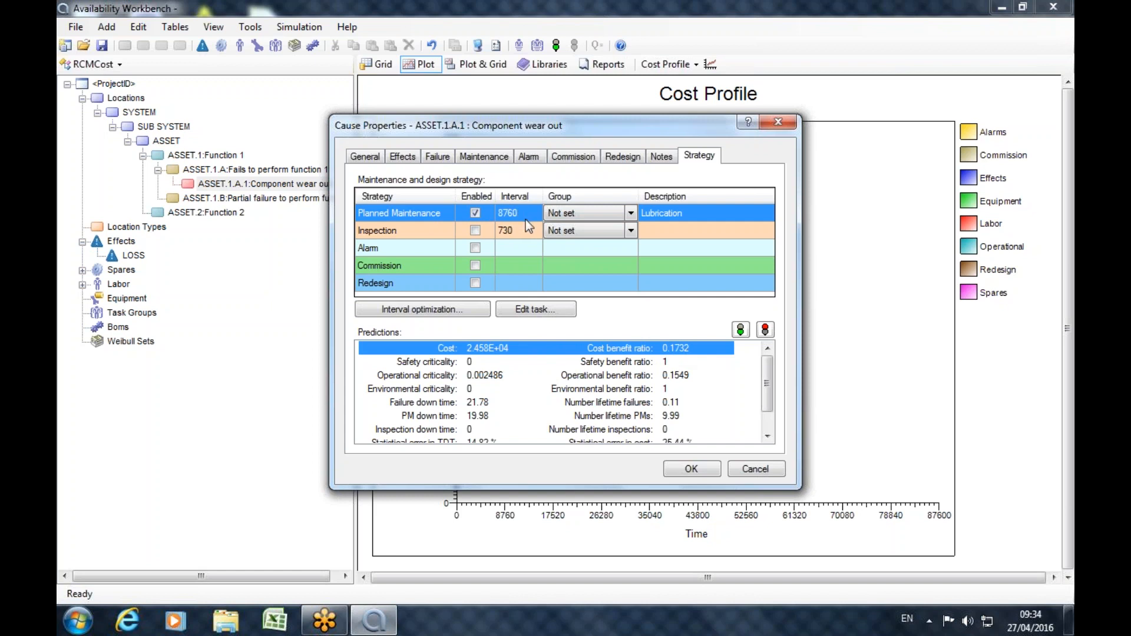
left_click(432, 312)
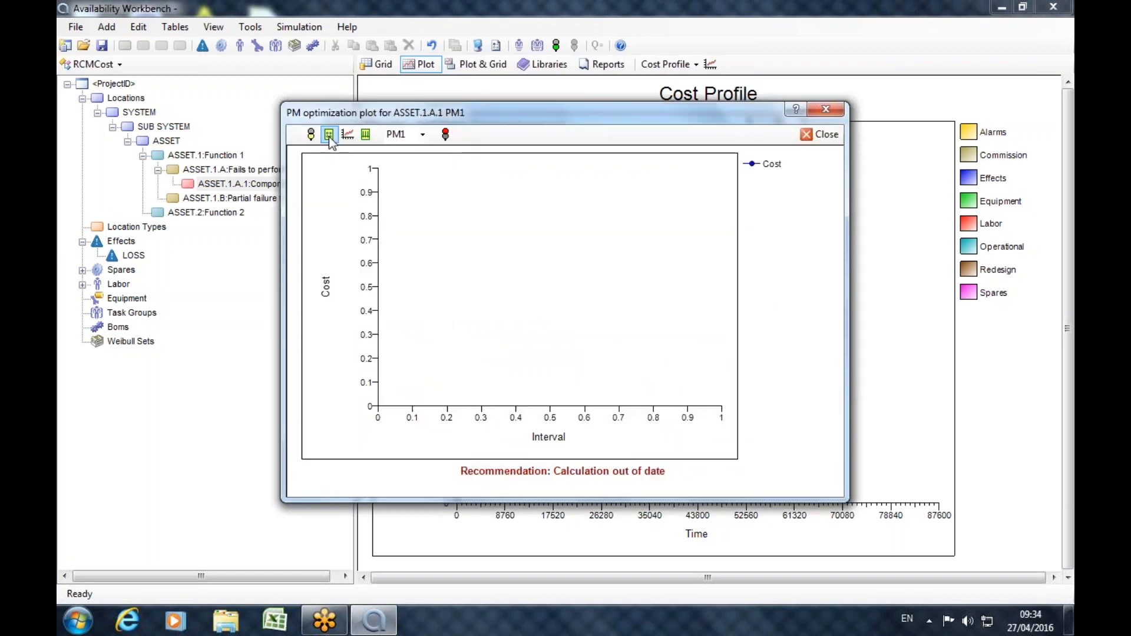
left_click(329, 135)
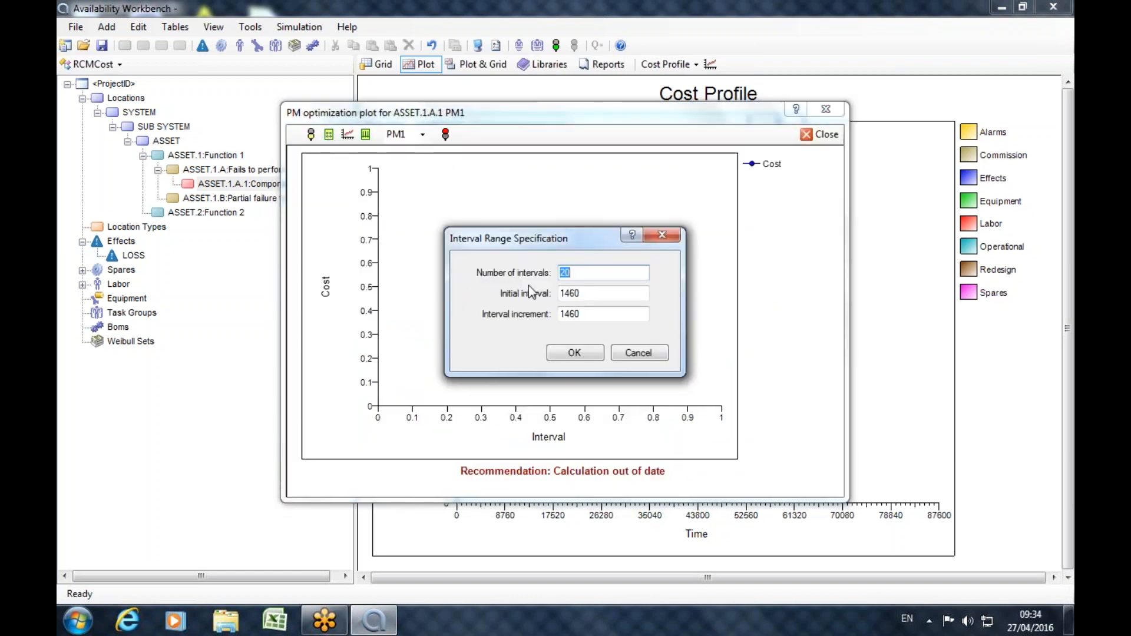
type("50")
key("Tab")
type("730")
key("Tab")
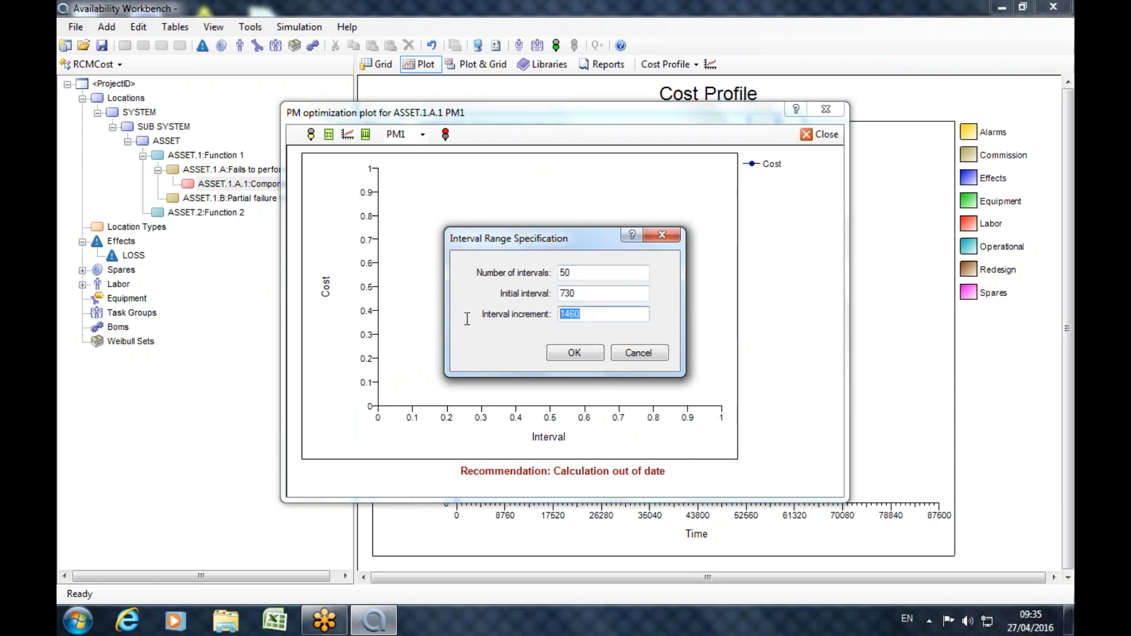
type("730")
left_click_drag(595, 293, 558, 293)
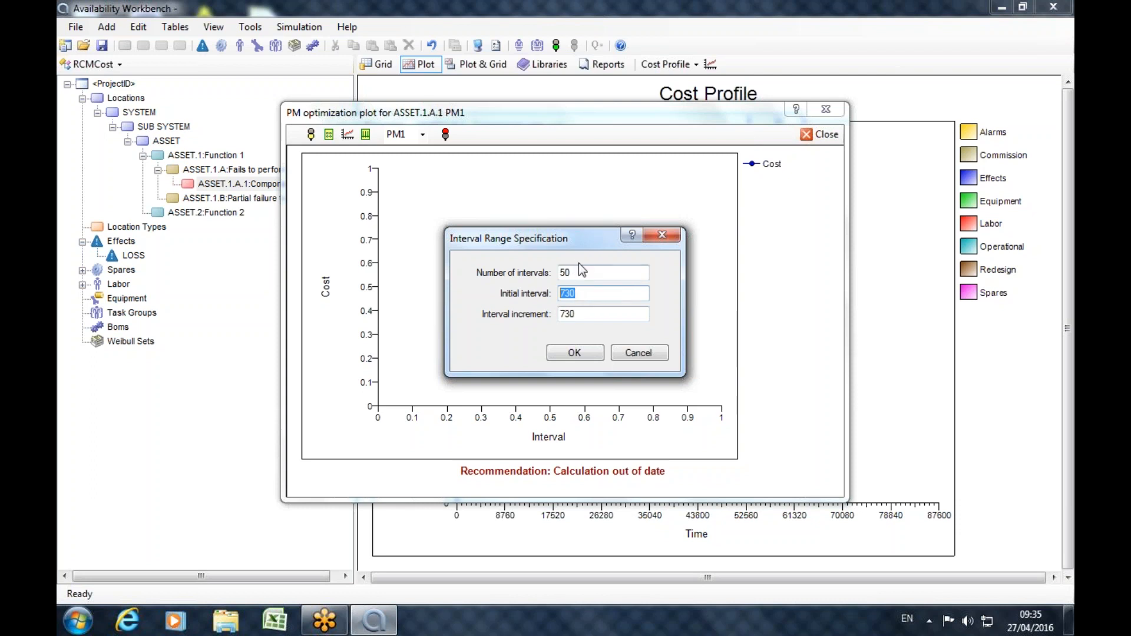
left_click_drag(581, 236, 917, 211)
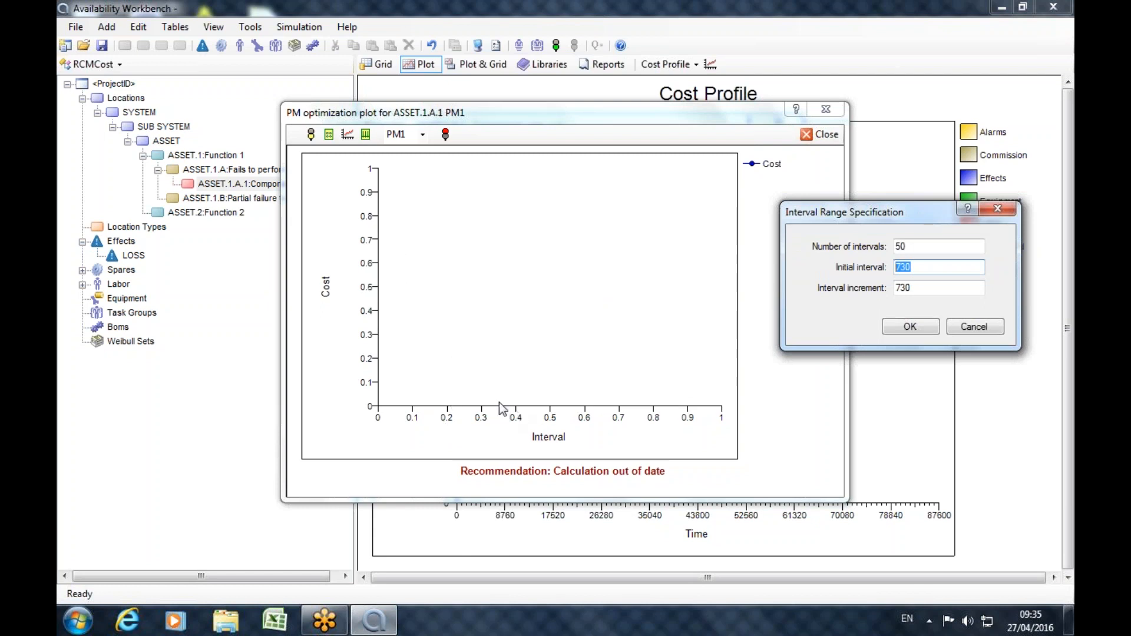
left_click_drag(870, 224, 322, 244)
left_click(354, 352)
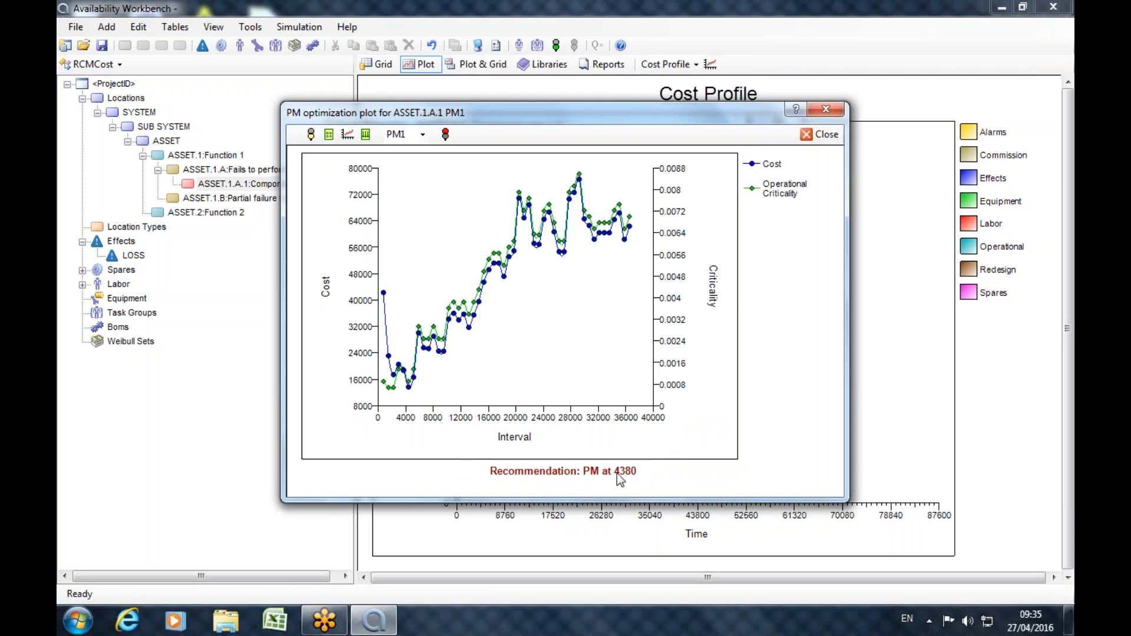
Accept the recommended planned maintenance interval of 4380 and simulate the cause again.
left_click(365, 135)
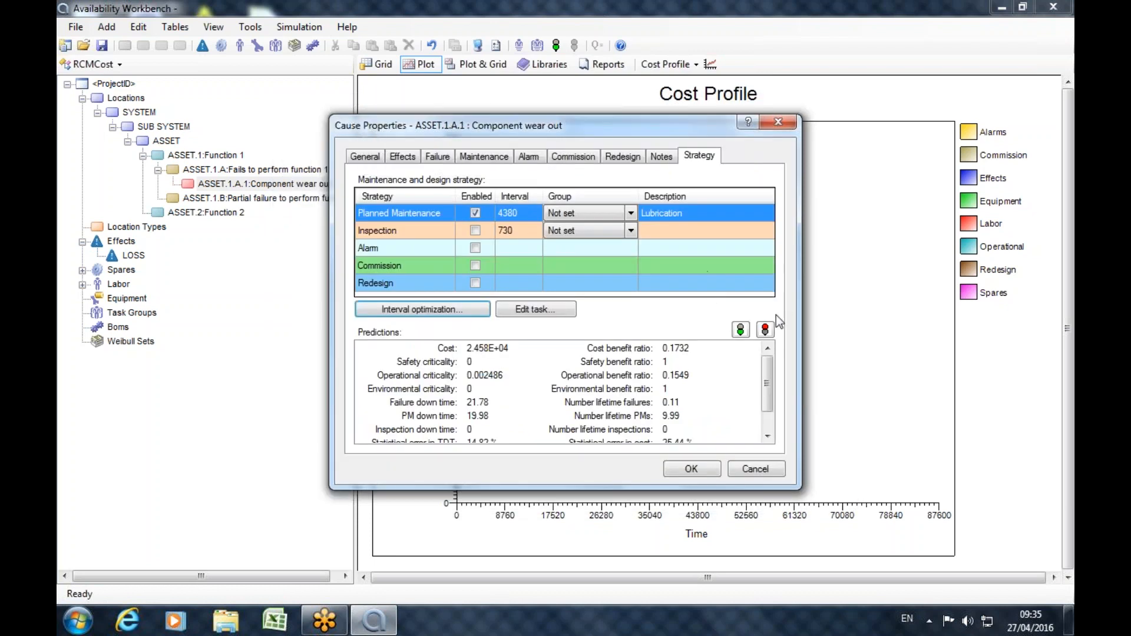
left_click(741, 330)
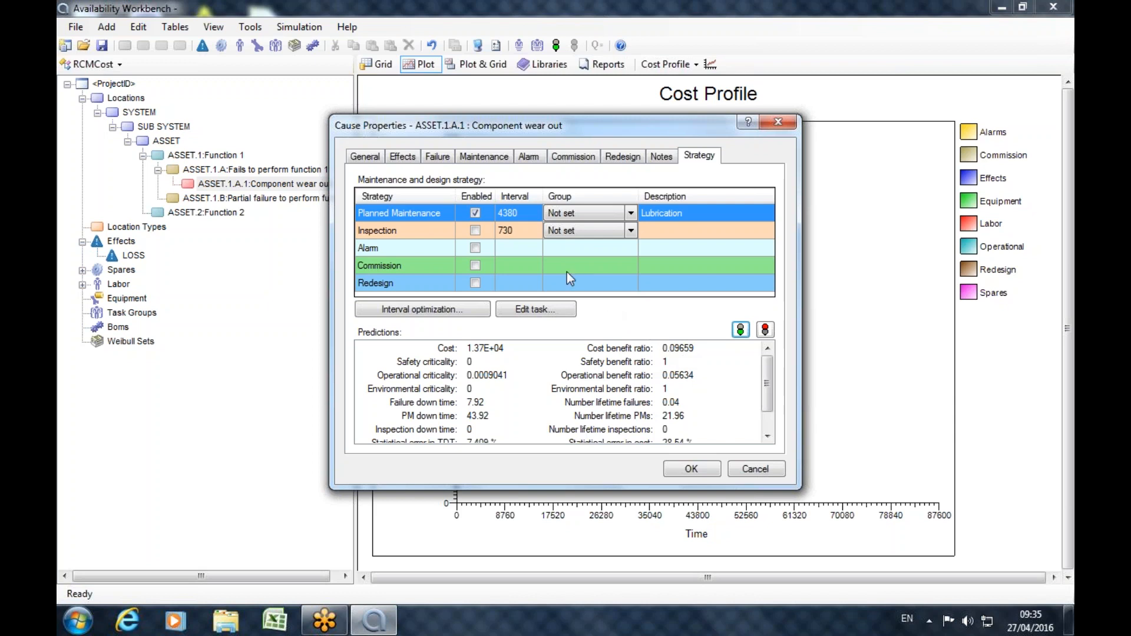
Enable only the inspection task in the strategy and review the advanced options of the Lubrication task without changing them.
left_click(476, 214)
left_click(475, 231)
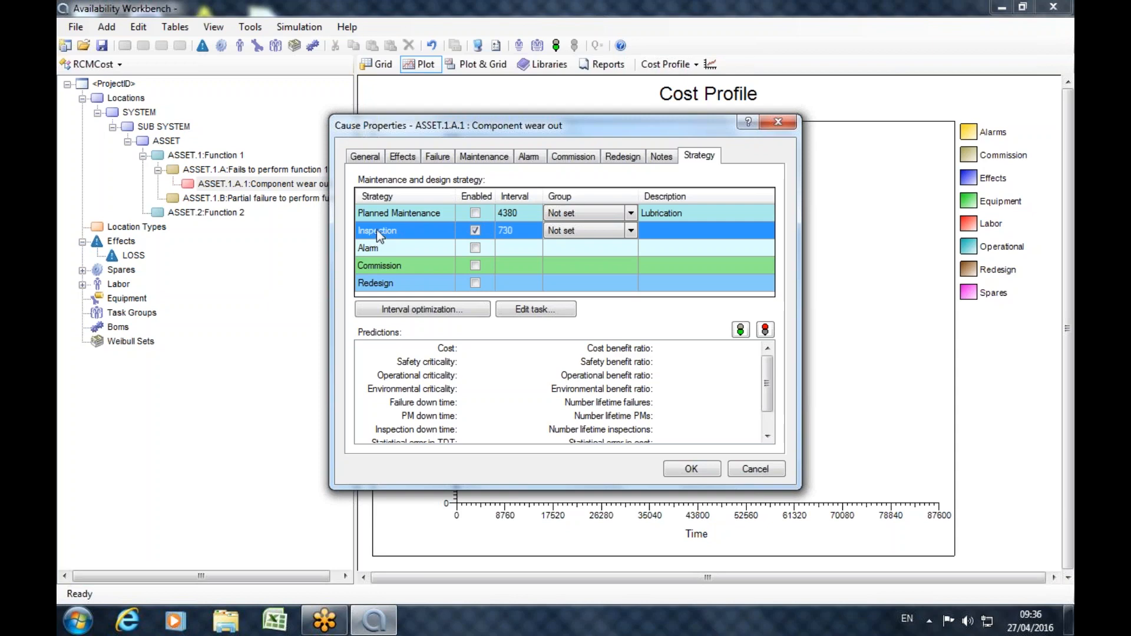
double_click(398, 215)
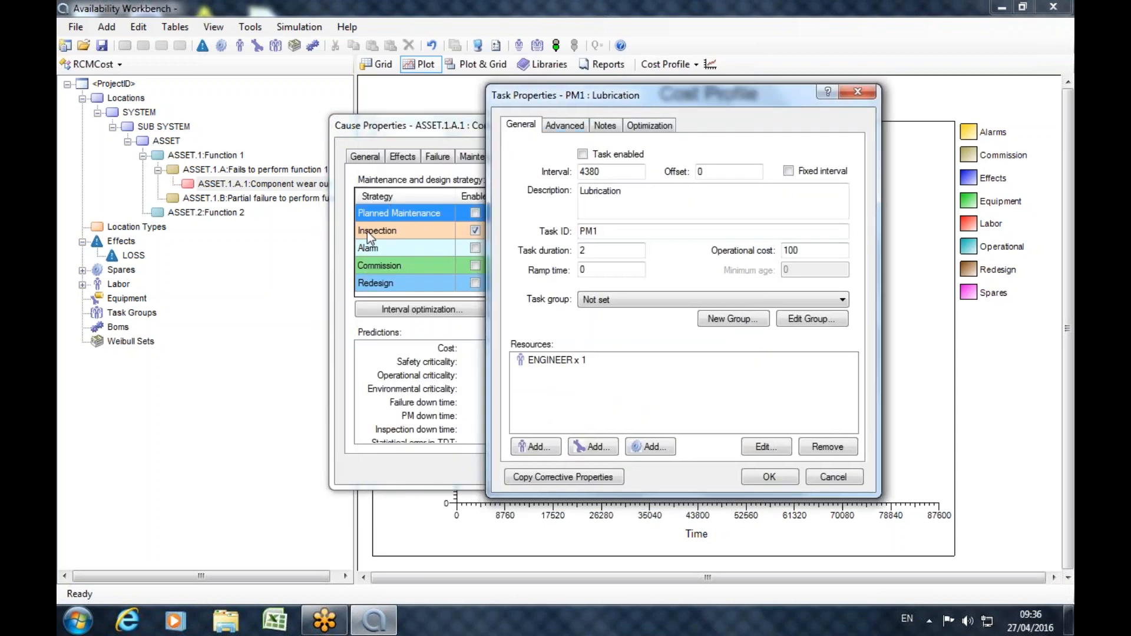
left_click(562, 124)
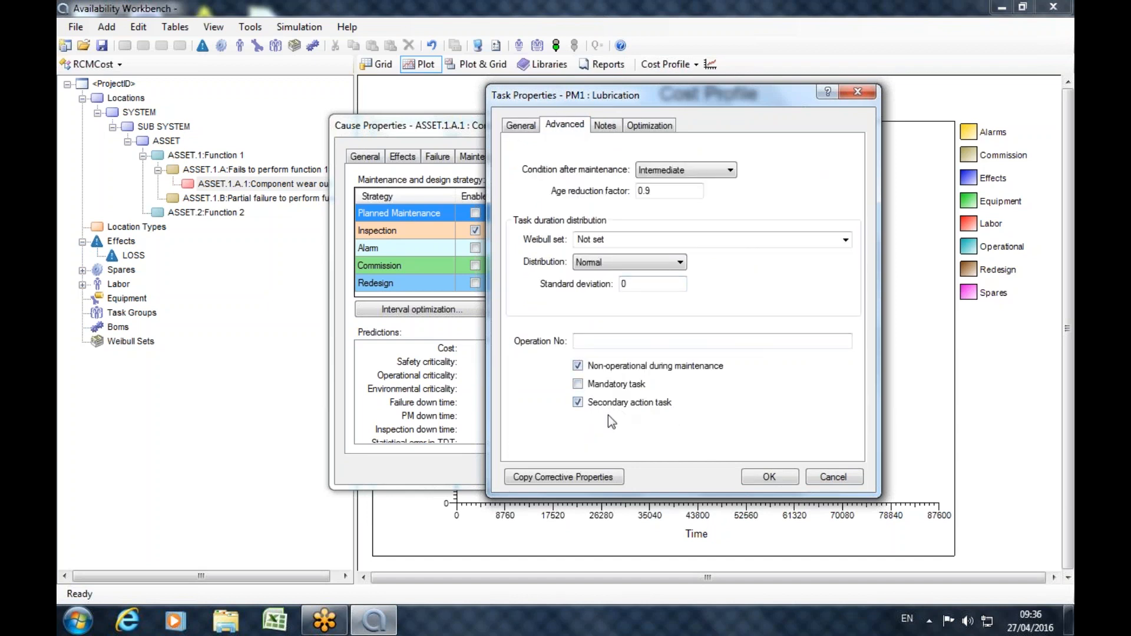
left_click(859, 93)
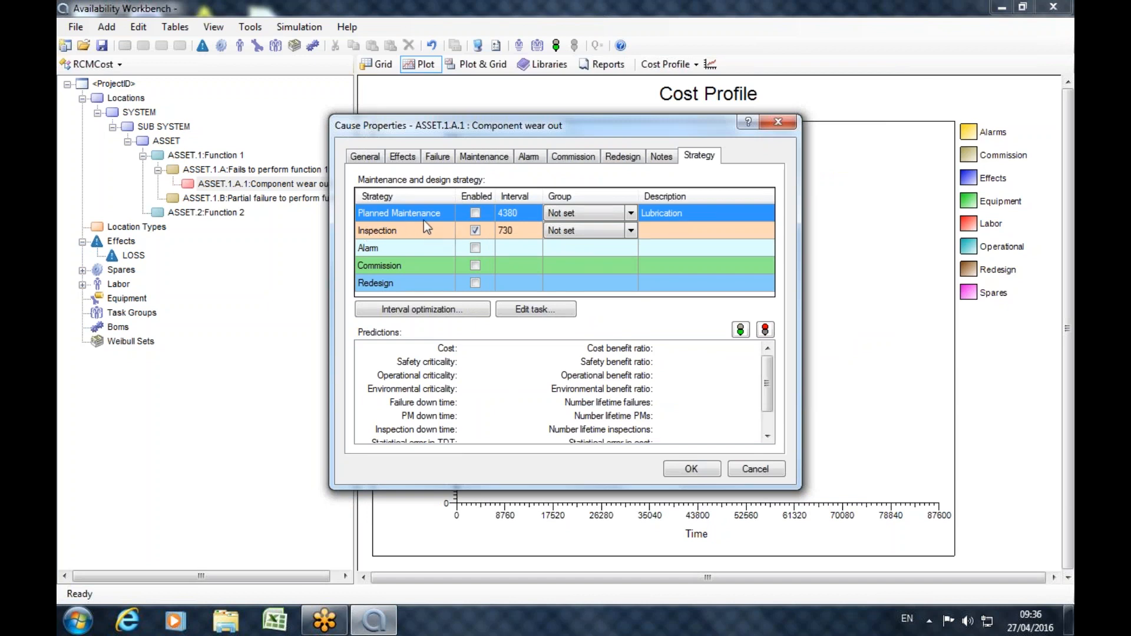
Run the inspection interval optimization over 50 intervals with an initial interval of 24 and an increment of 24.
left_click(382, 236)
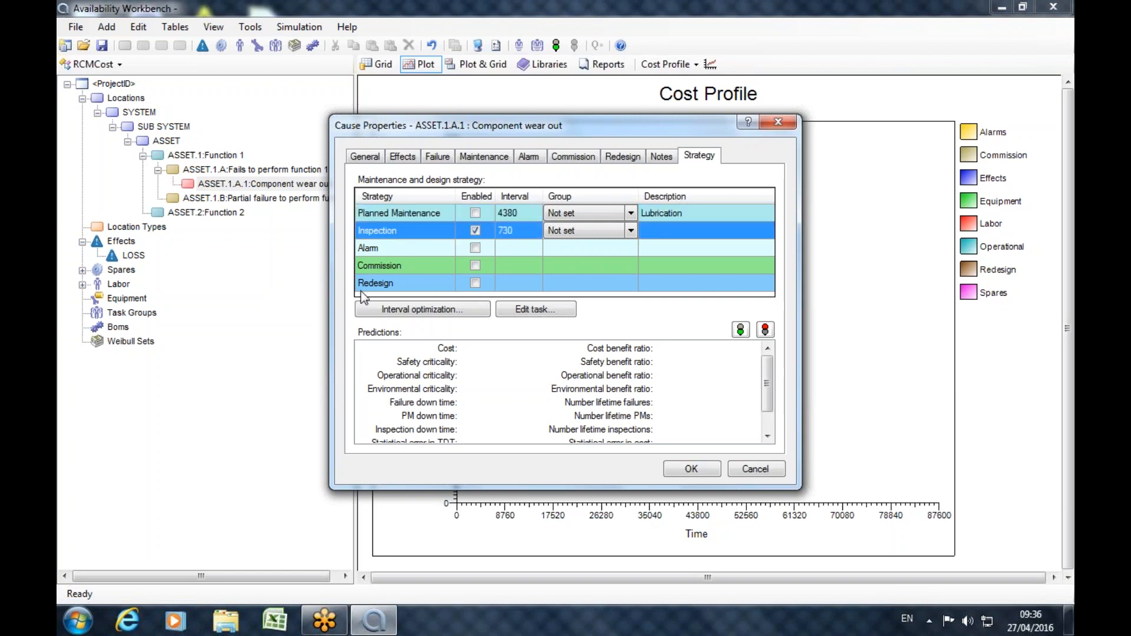
left_click(376, 310)
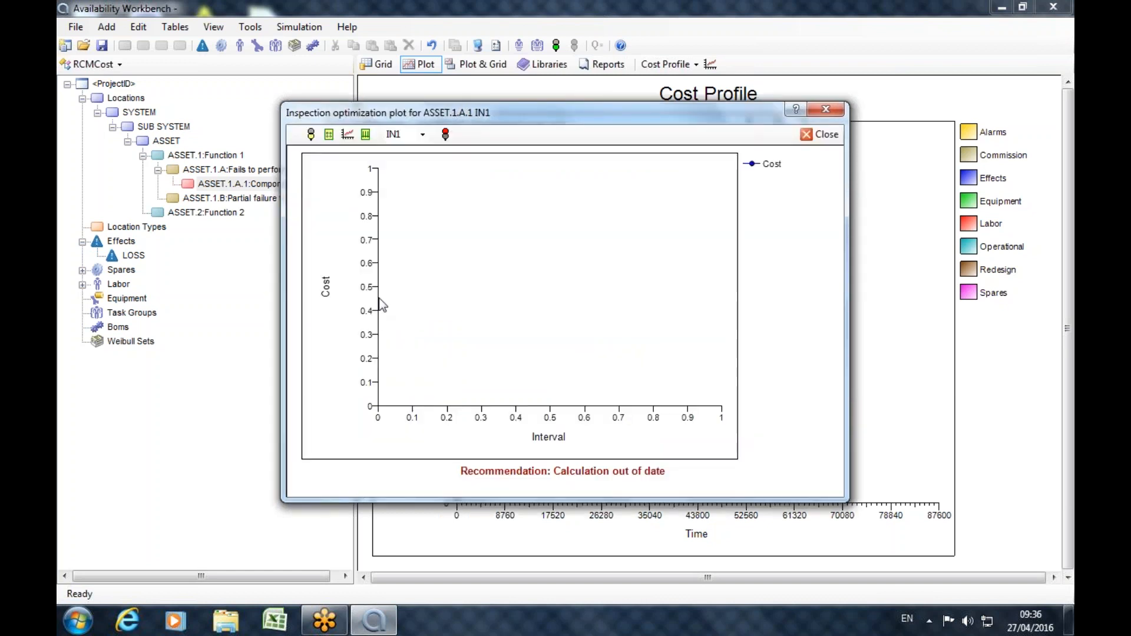
left_click(328, 134)
key("Tab")
type("24")
left_click_drag(612, 313, 543, 306)
type("24")
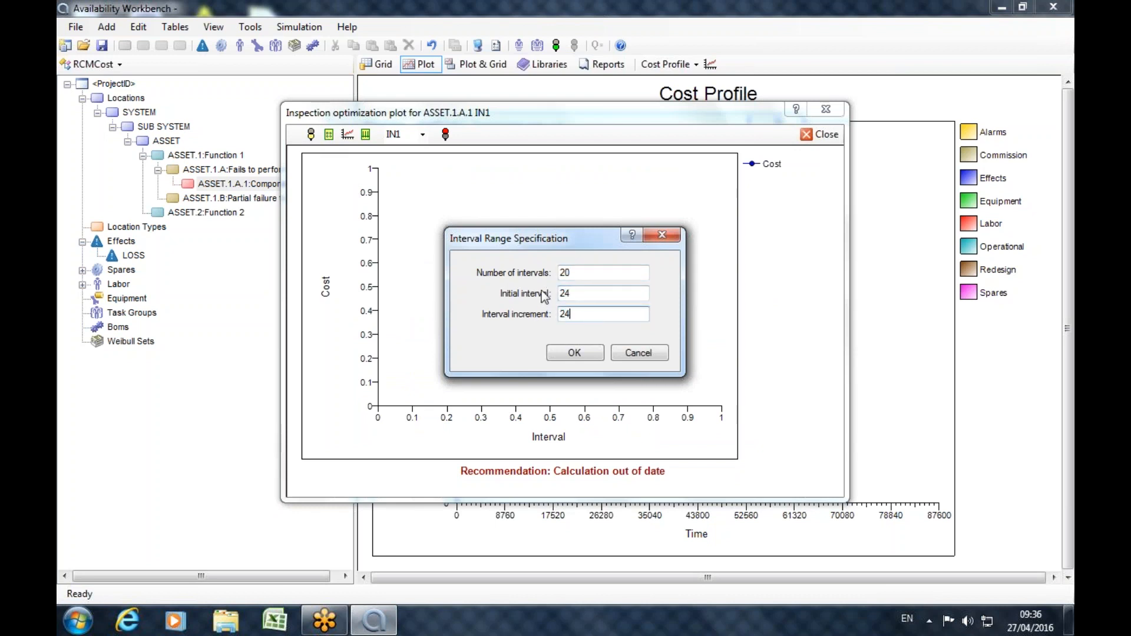
left_click_drag(584, 271, 459, 272)
type("10")
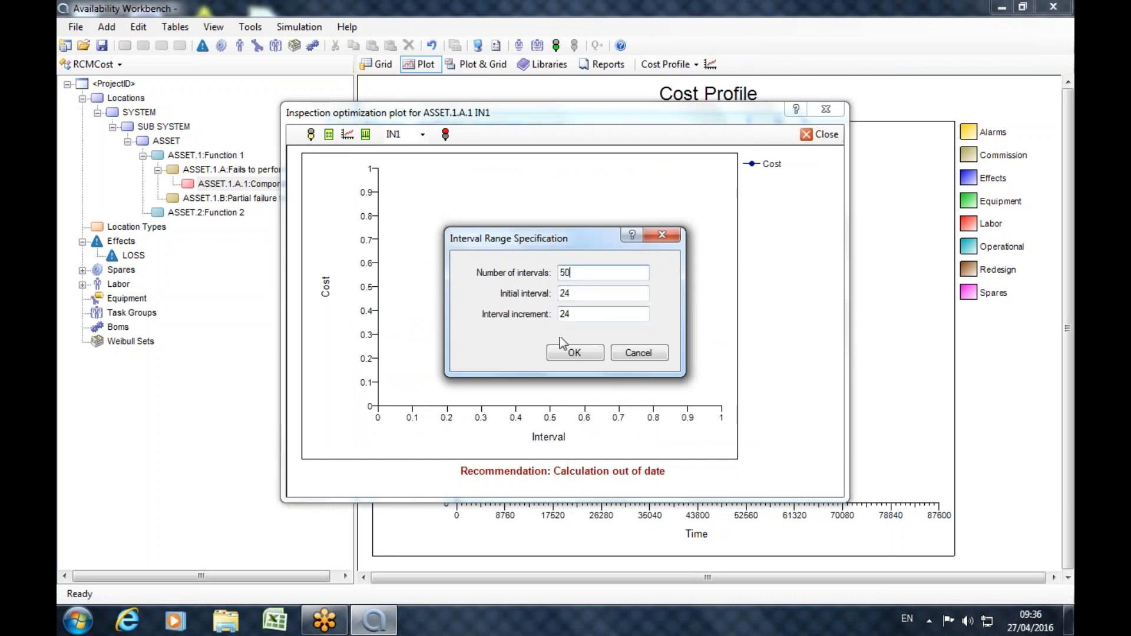
left_click(566, 349)
left_click(310, 136)
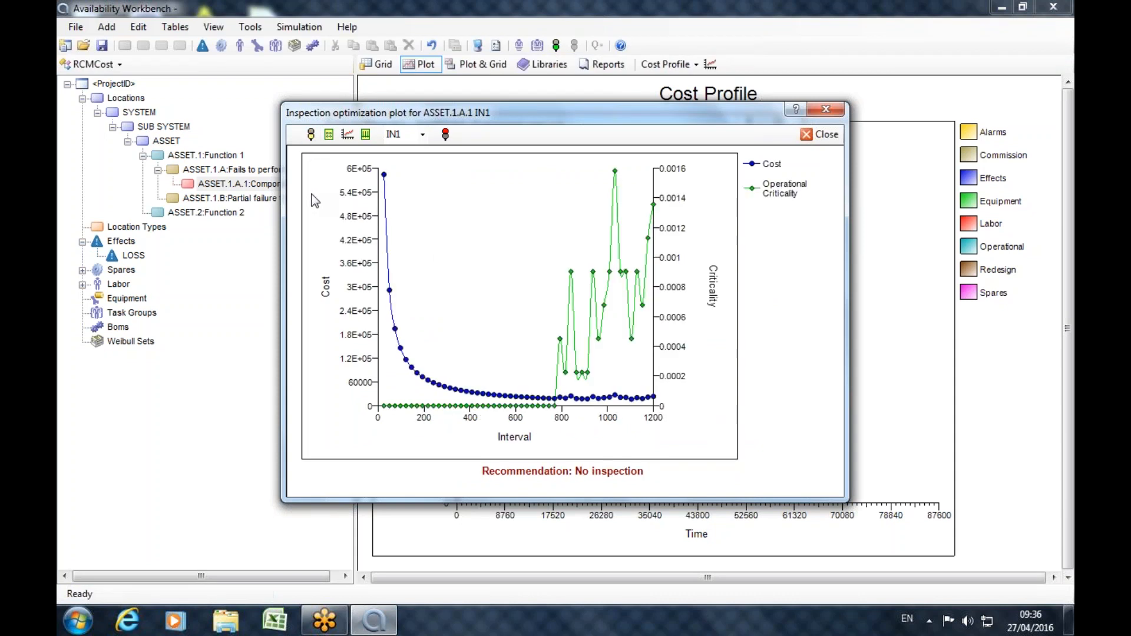
Rerun the inspection interval optimization with both the initial interval and the interval increment set to 168.
left_click(347, 134)
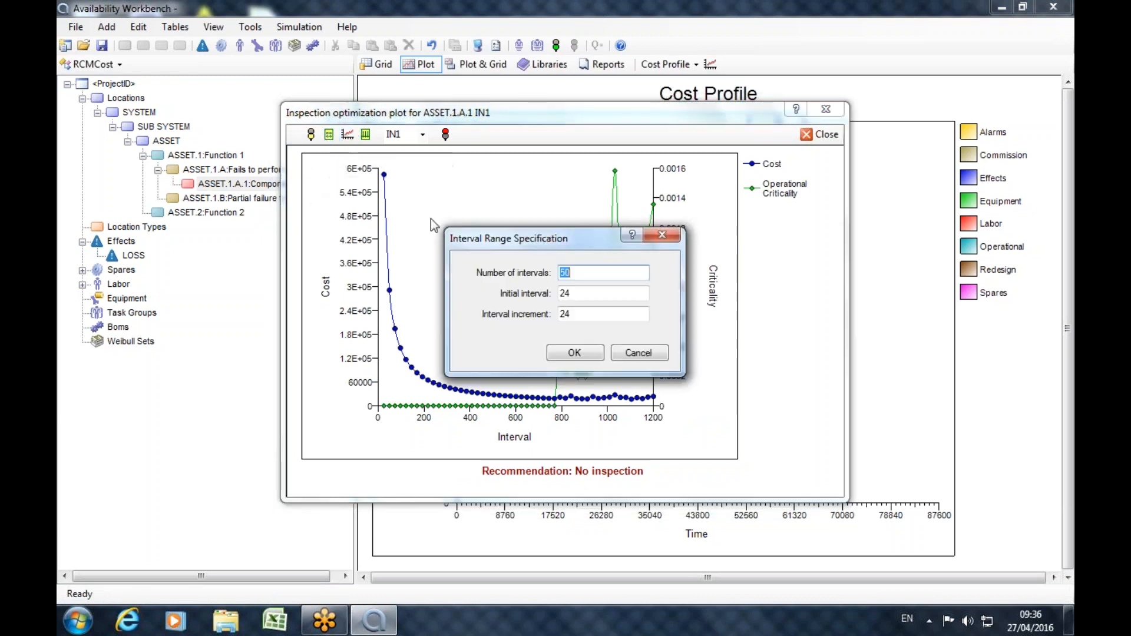
double_click(588, 293)
type("168")
key("Tab")
type("168")
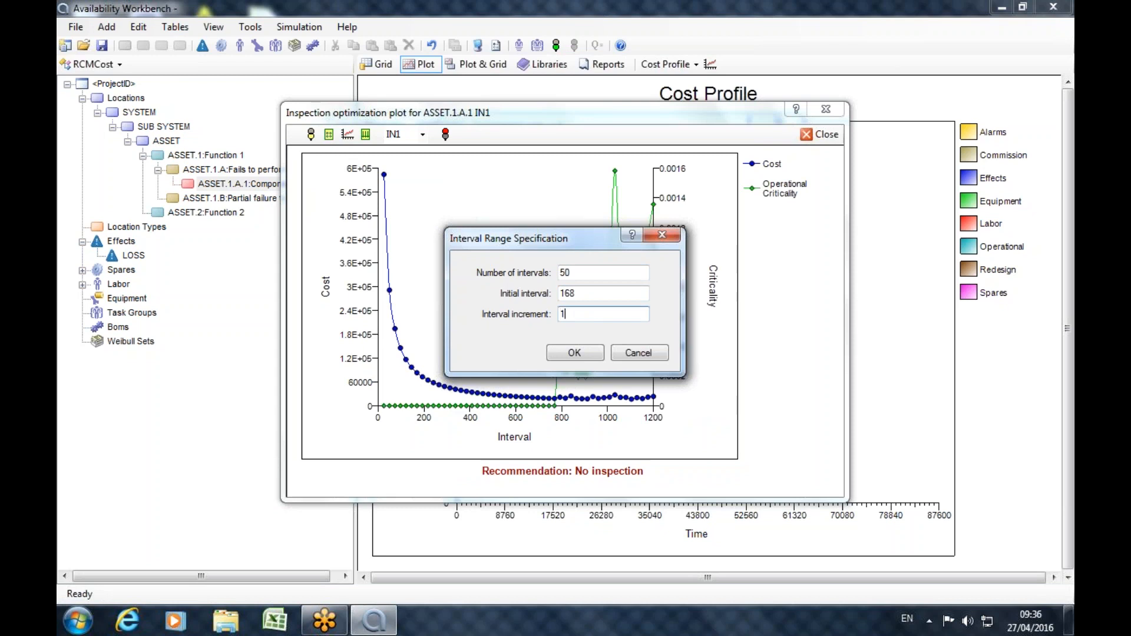
left_click(575, 353)
left_click(310, 134)
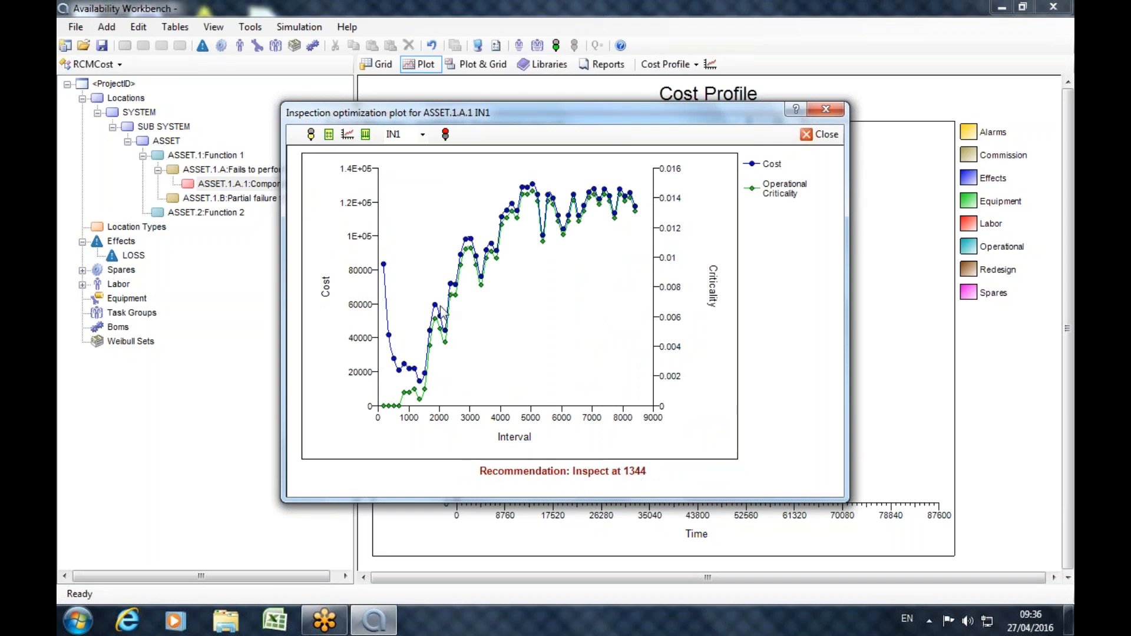
Accept the recommended inspection interval of 1344 and simulate the cause with only inspection enabled.
left_click(366, 139)
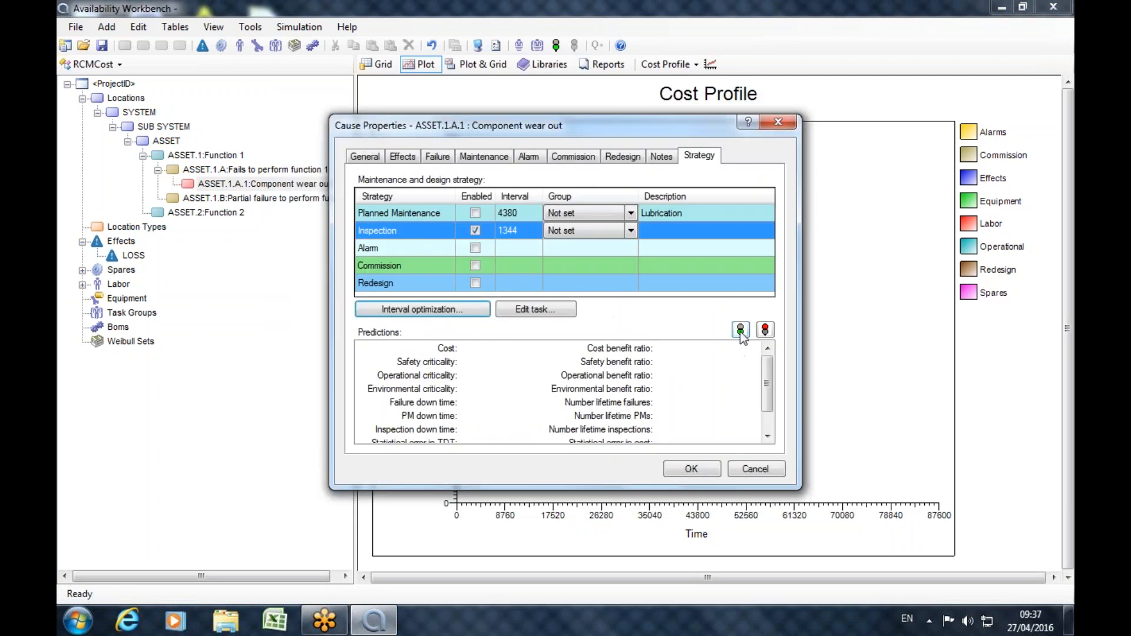
left_click(741, 332)
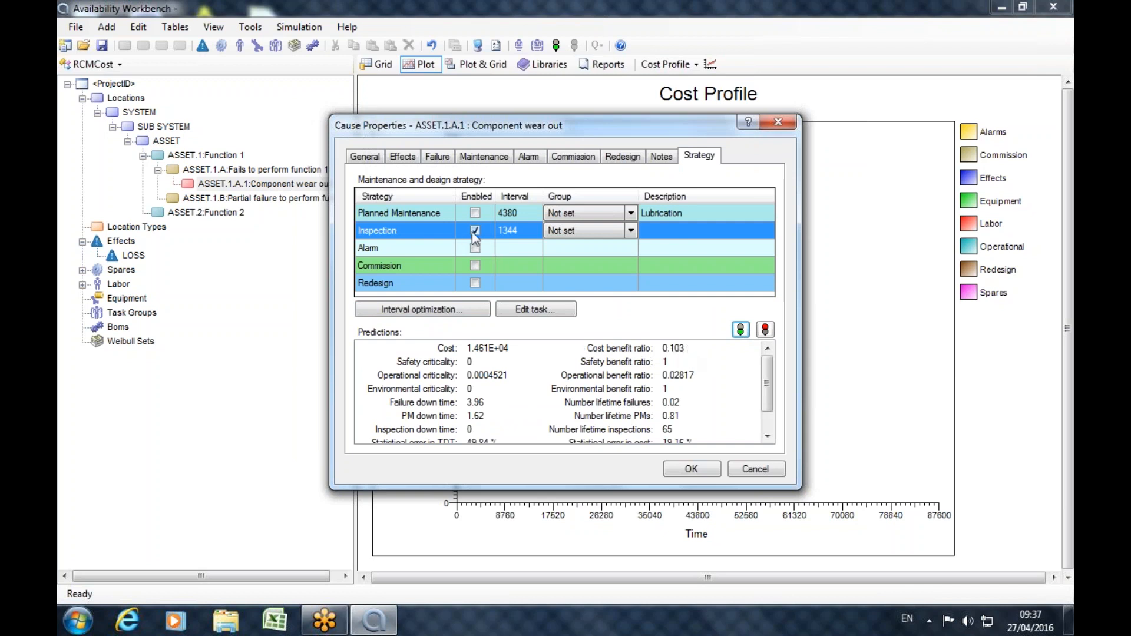
Simulate the cause with planned maintenance enabled in place of inspection, and close its properties without saving.
left_click(475, 213)
left_click(740, 329)
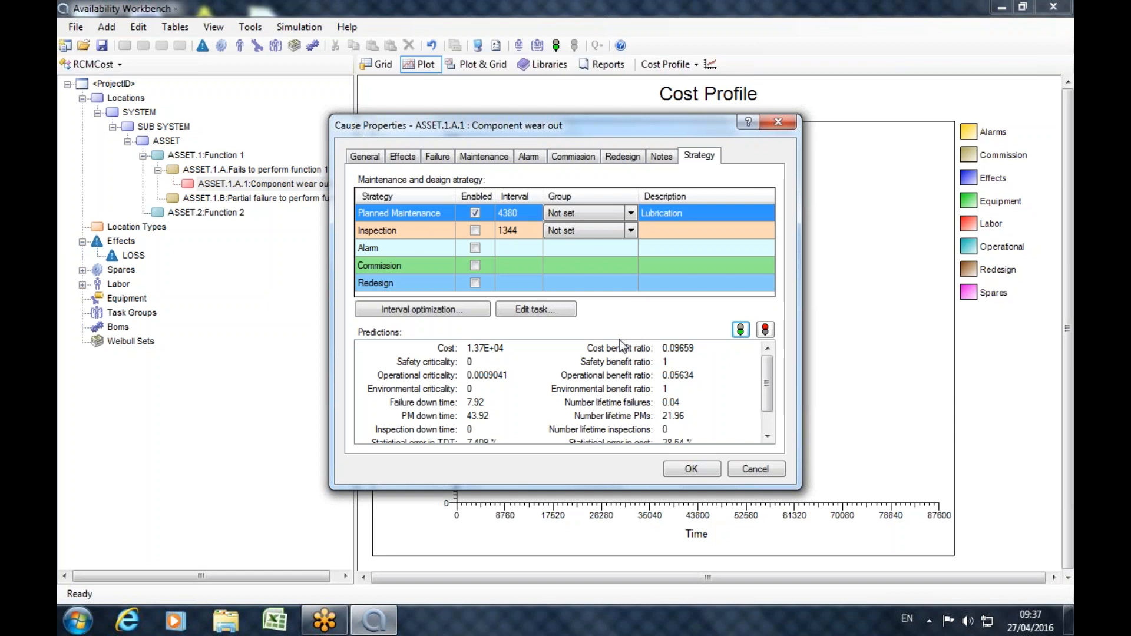
left_click(787, 126)
Open the recent project Wellhead Xmas Tree_Stage 4.awb without saving the changes to the current project.
left_click(75, 28)
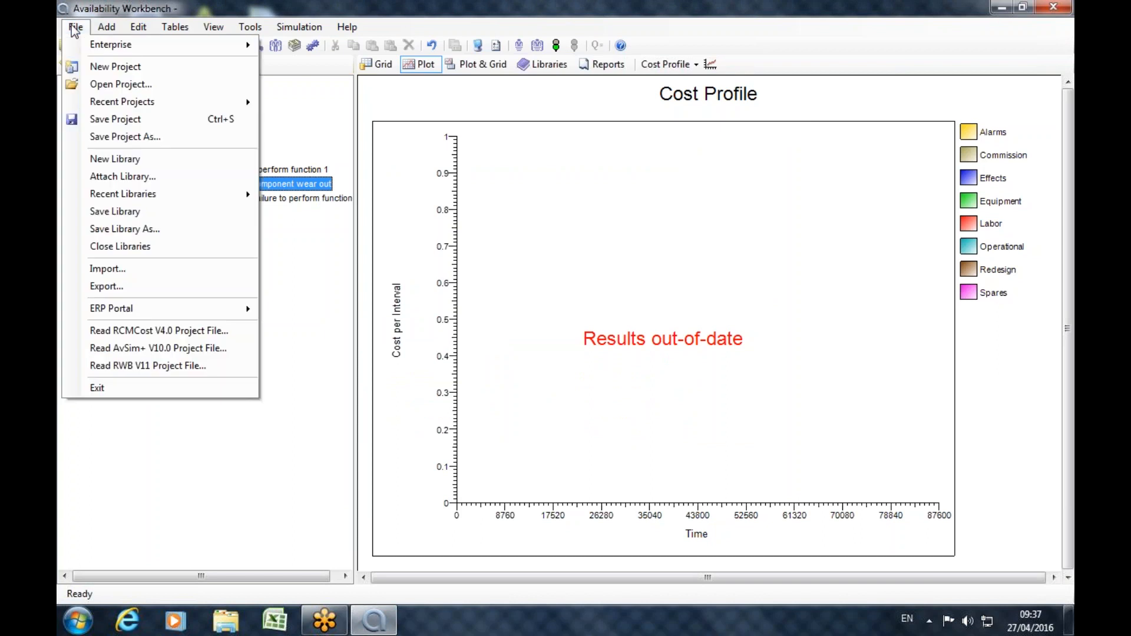
mouse_move(137, 106)
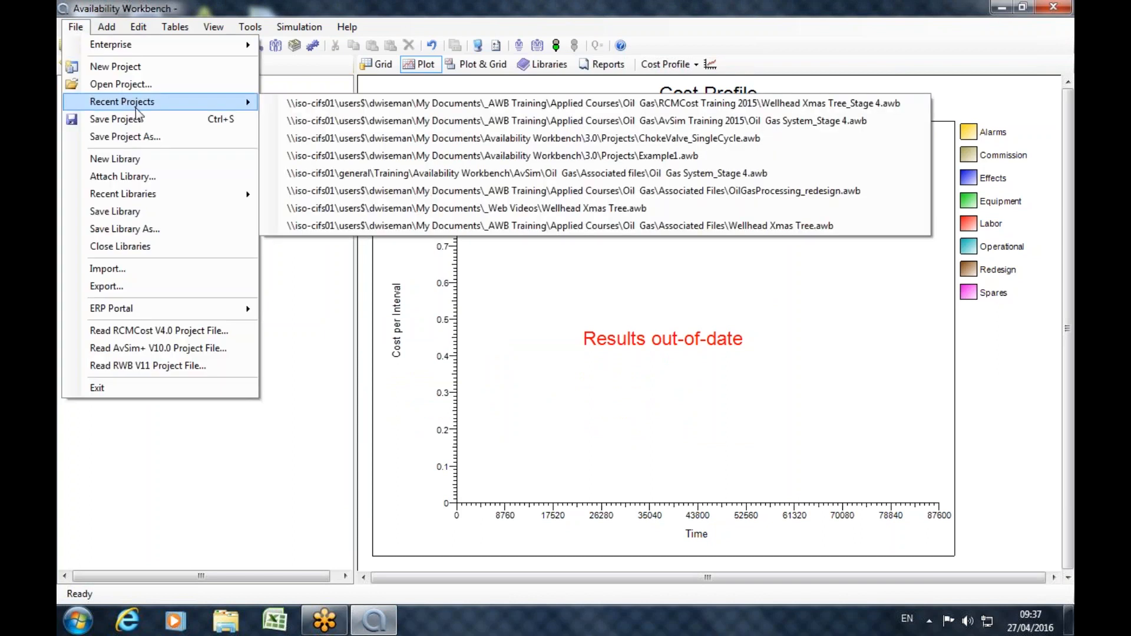
left_click(547, 104)
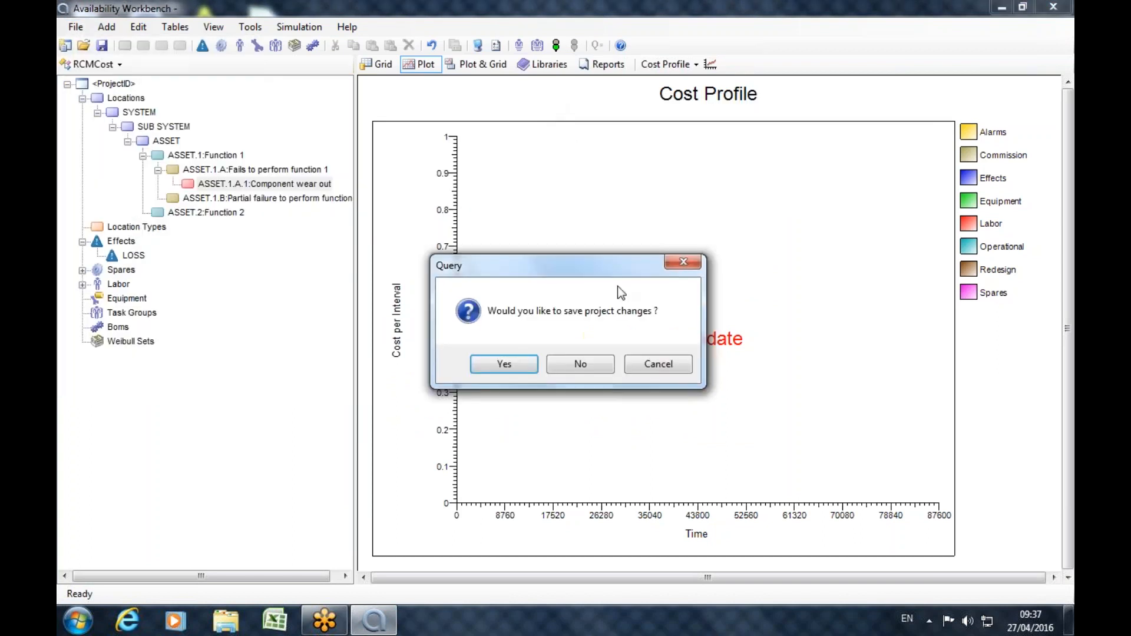
left_click(602, 366)
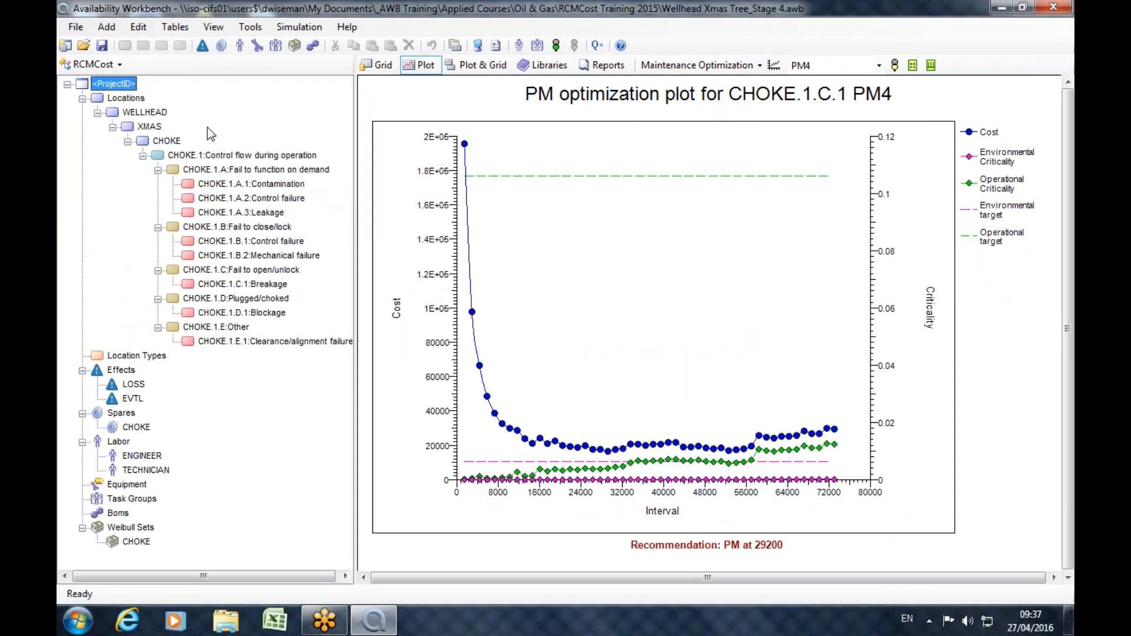
Examine the CHOKE hierarchy from its function through the functional failures to the Blockage and Clearance/alignment failure causes.
left_click(155, 142)
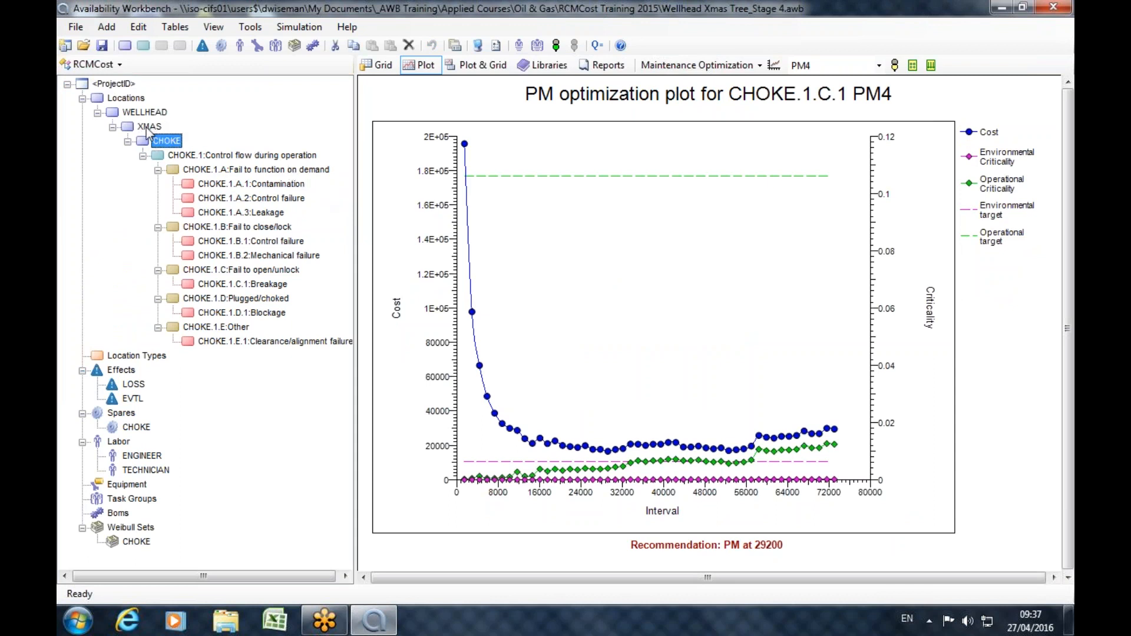
left_click(168, 155)
left_click(180, 170)
left_click(208, 228)
left_click(220, 270)
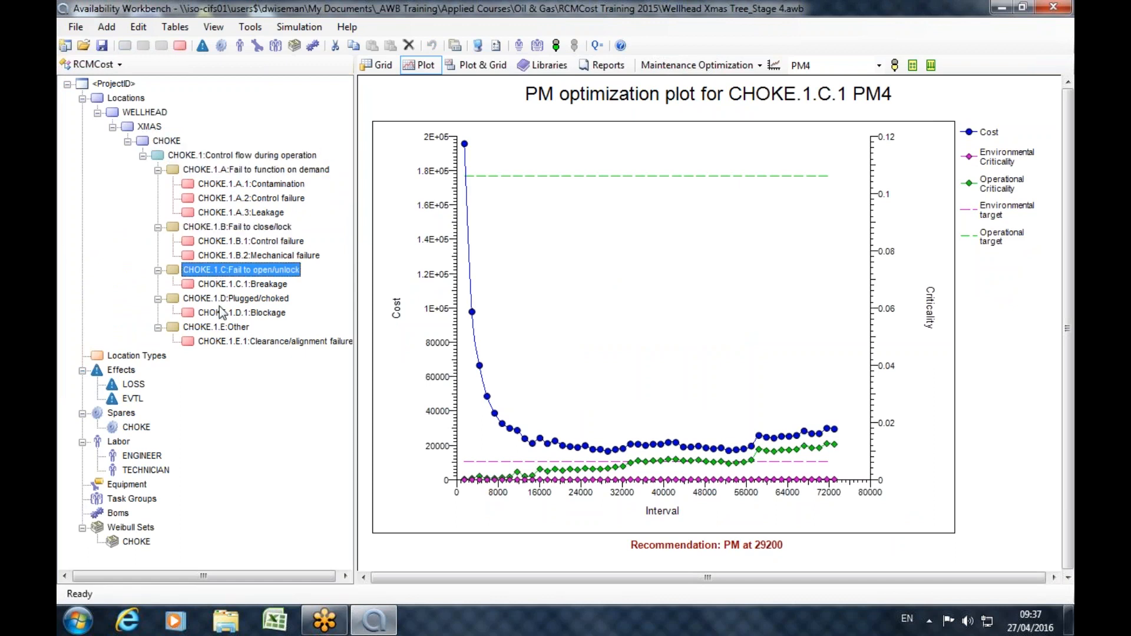
left_click(221, 313)
left_click(220, 340)
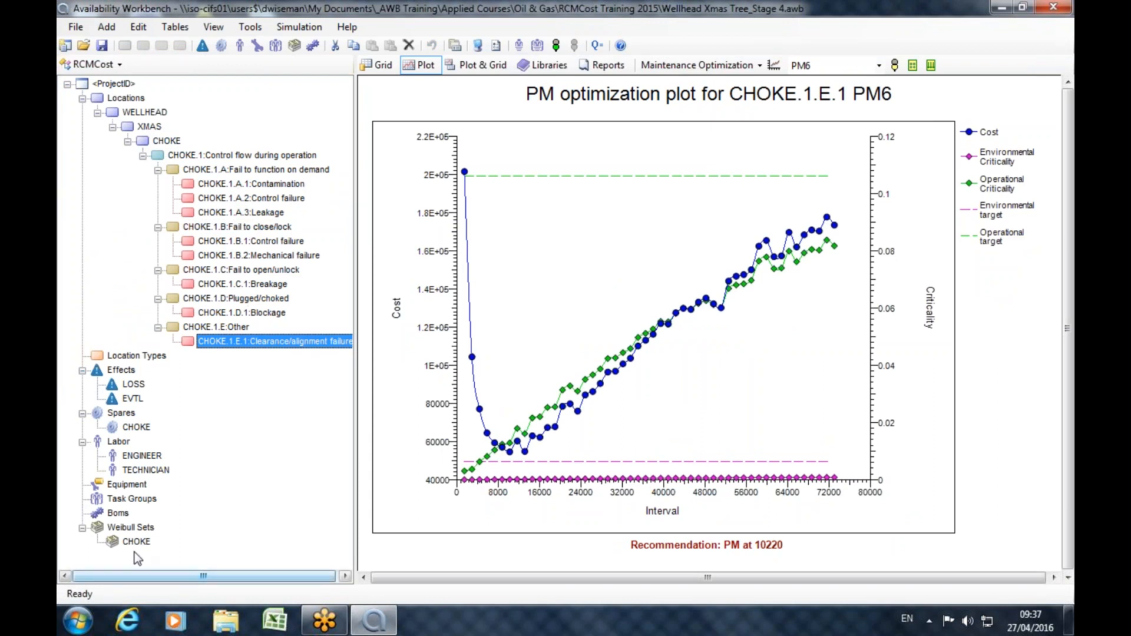
Switch to the Weibull module, select the CHOKE Weibull set and widen the plot area.
left_click(93, 64)
left_click(105, 120)
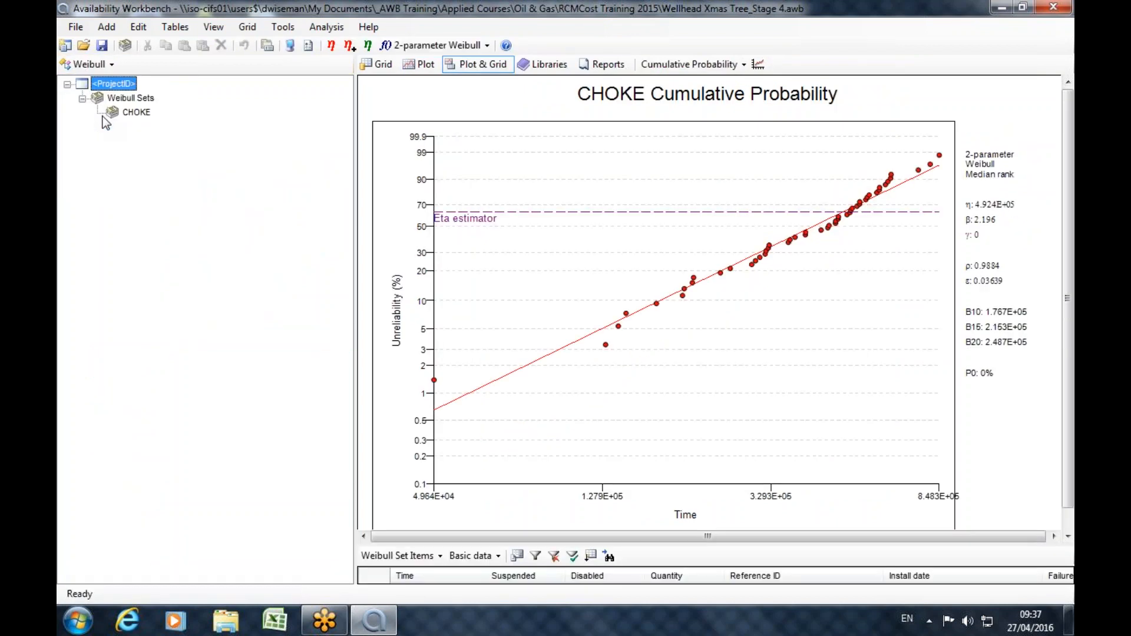
left_click(112, 115)
left_click_drag(355, 348, 201, 332)
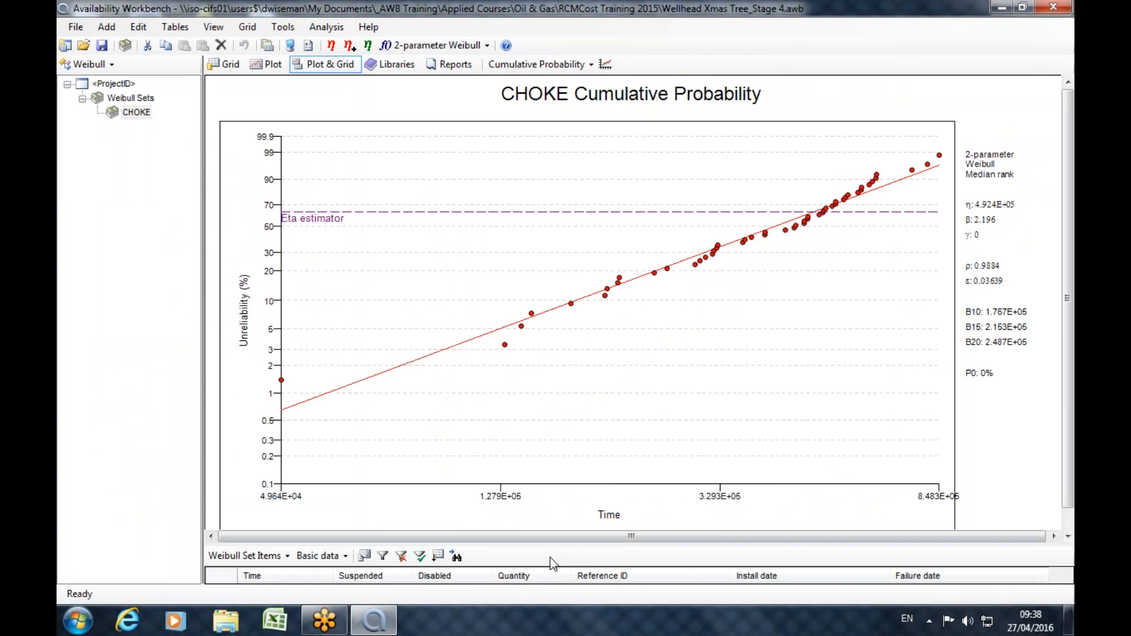
Examine the CHOKE set's failure data beneath the cumulative probability plot and the available failure distributions.
left_click_drag(552, 546, 538, 352)
left_click_drag(261, 400, 268, 576)
left_click_drag(626, 352, 641, 548)
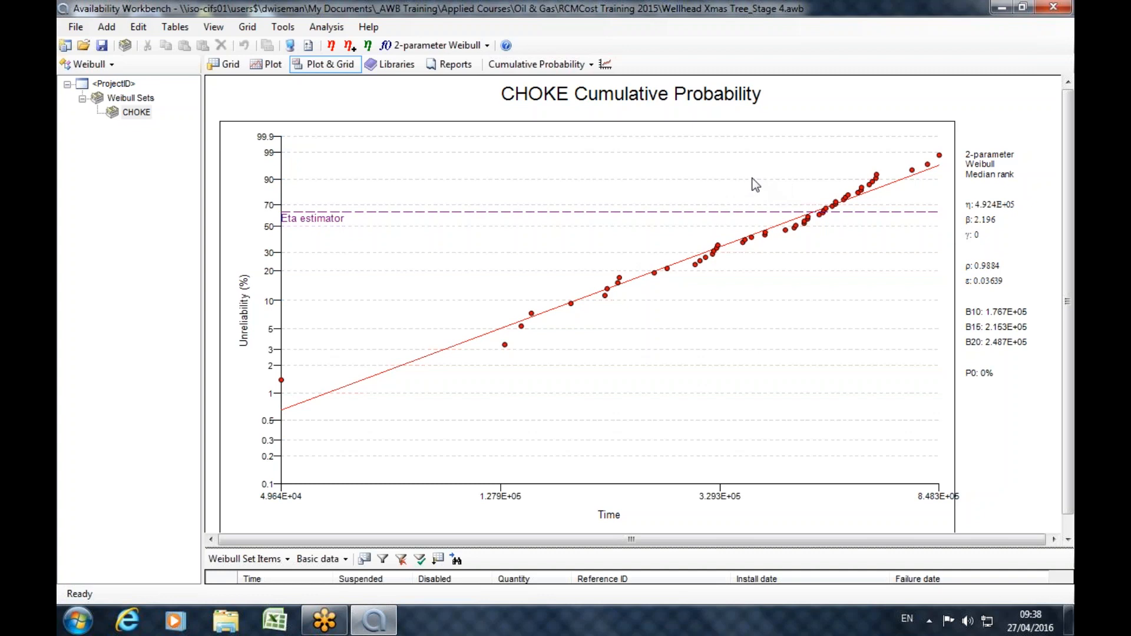
left_click(488, 46)
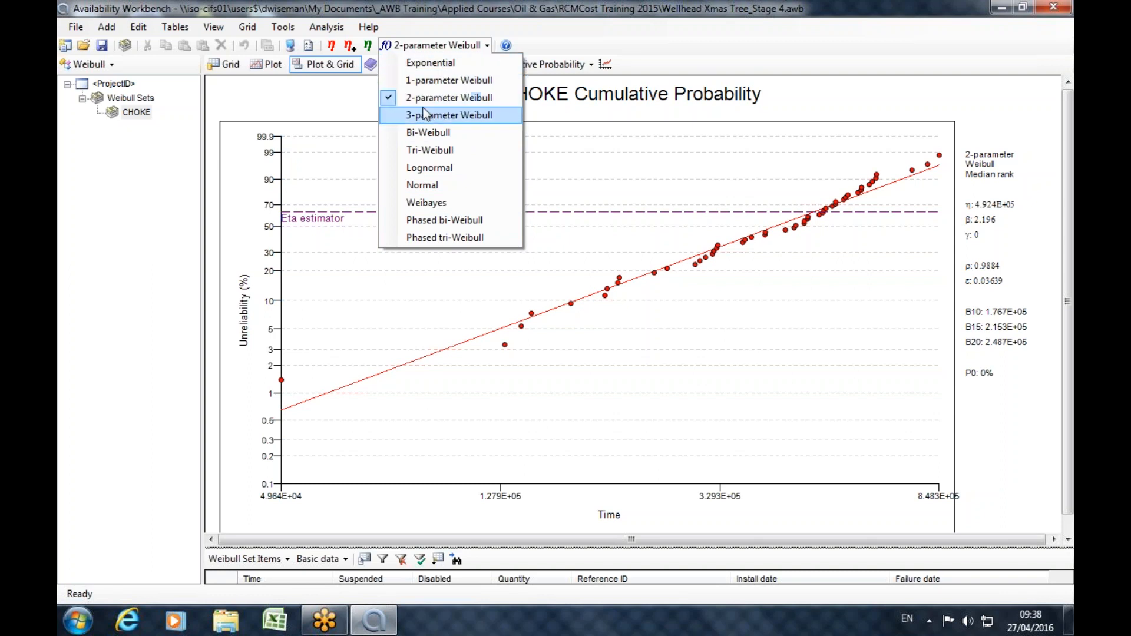
left_click(565, 19)
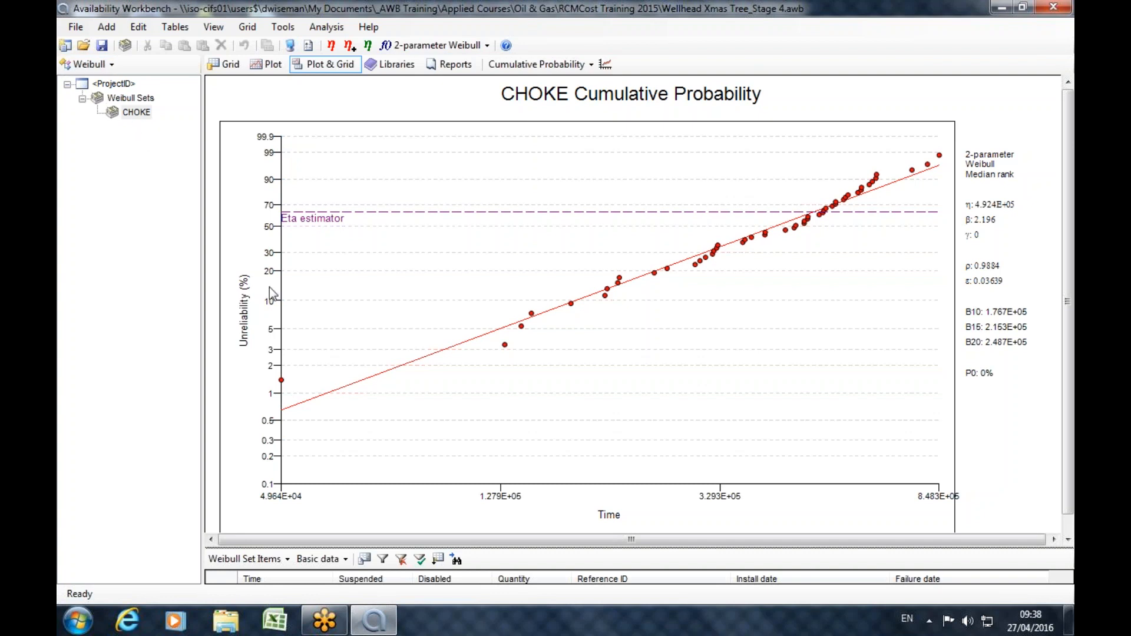
Switch to the RCMCost module and widen the project tree until the full cause descriptions fit.
left_click(89, 64)
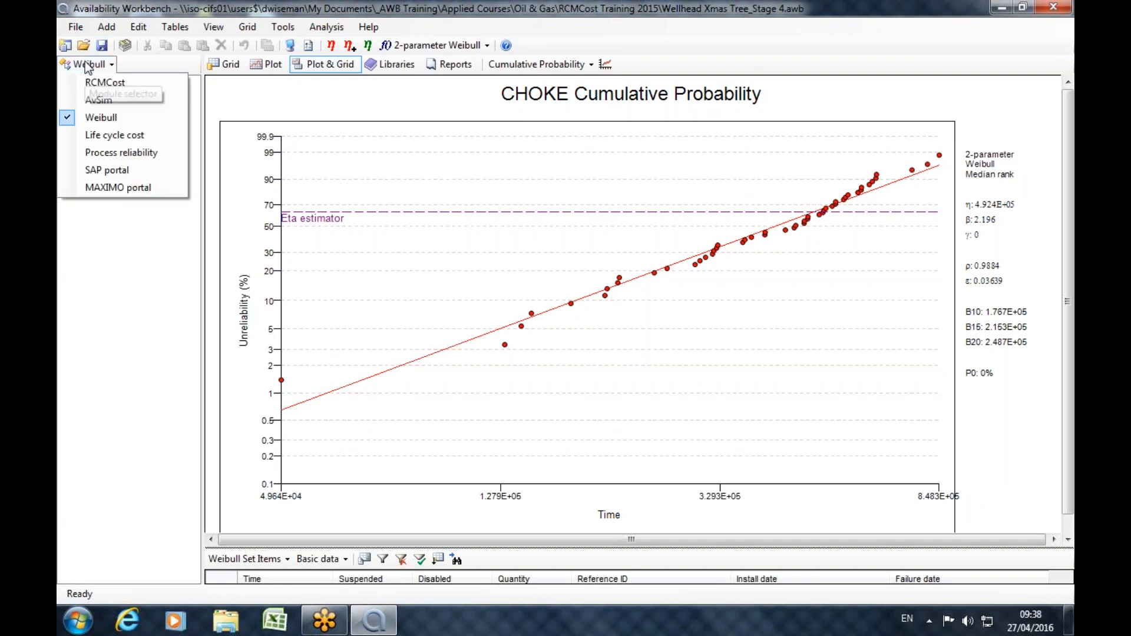
left_click(91, 83)
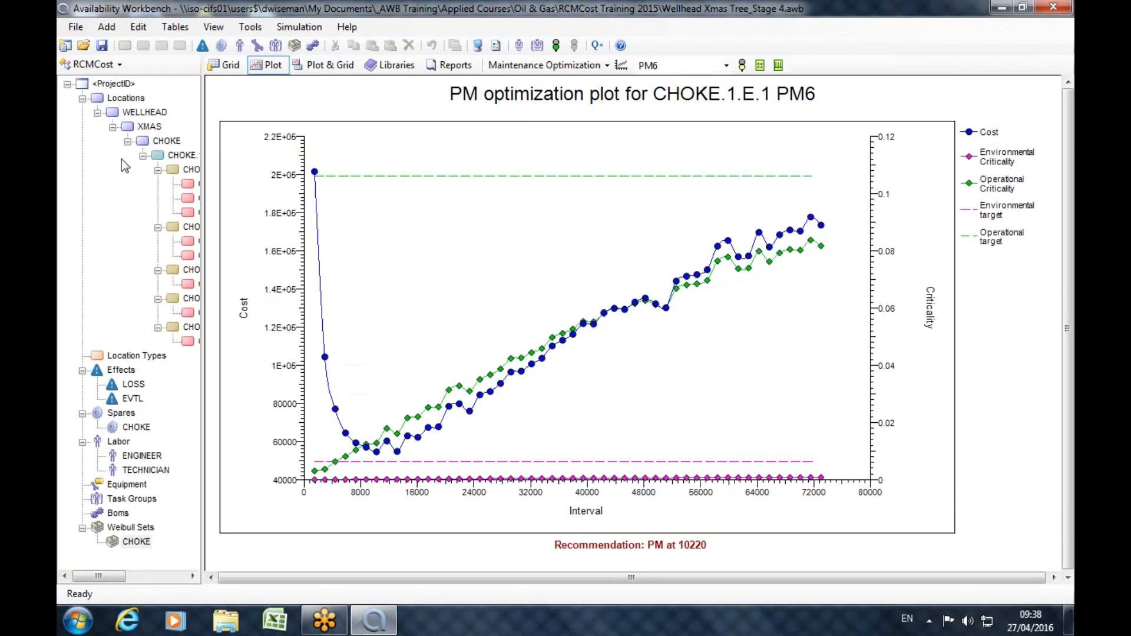
left_click_drag(204, 209, 377, 209)
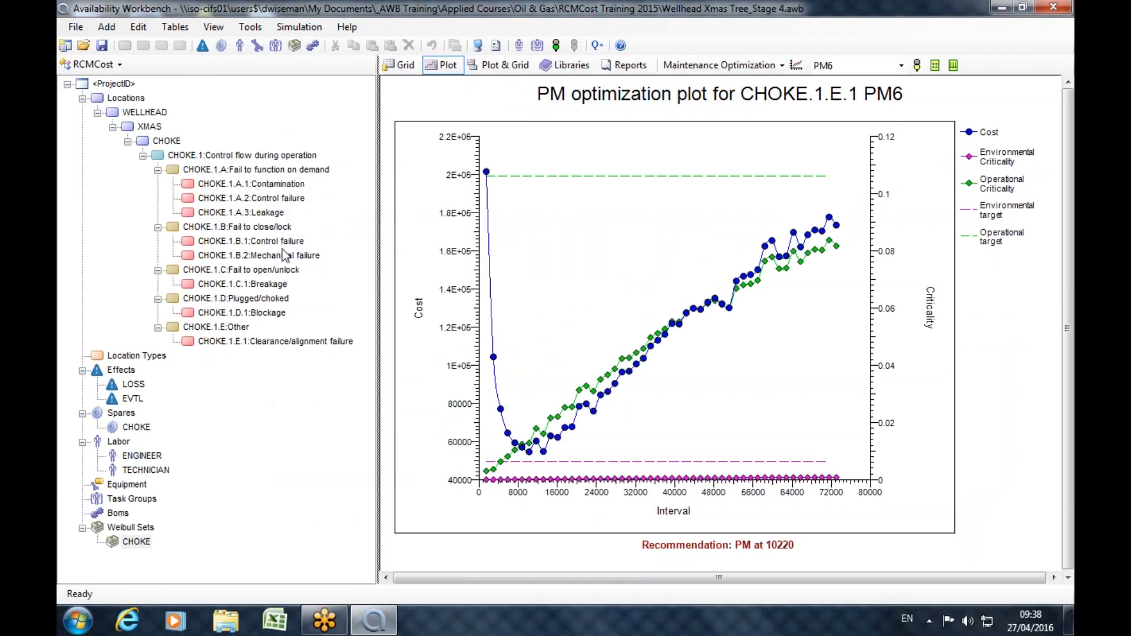
Review the CHOKE.1.C.1 Breakage cause's assigned Weibull set with its eta and beta parameters, and close its properties.
left_click(251, 286)
double_click(250, 285)
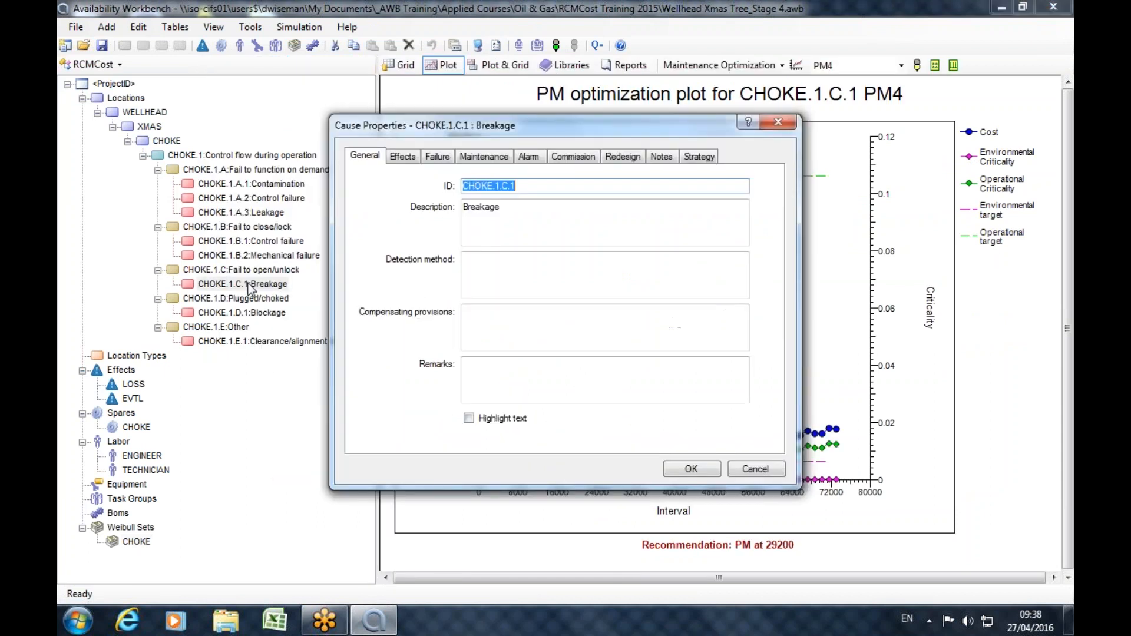
left_click(437, 157)
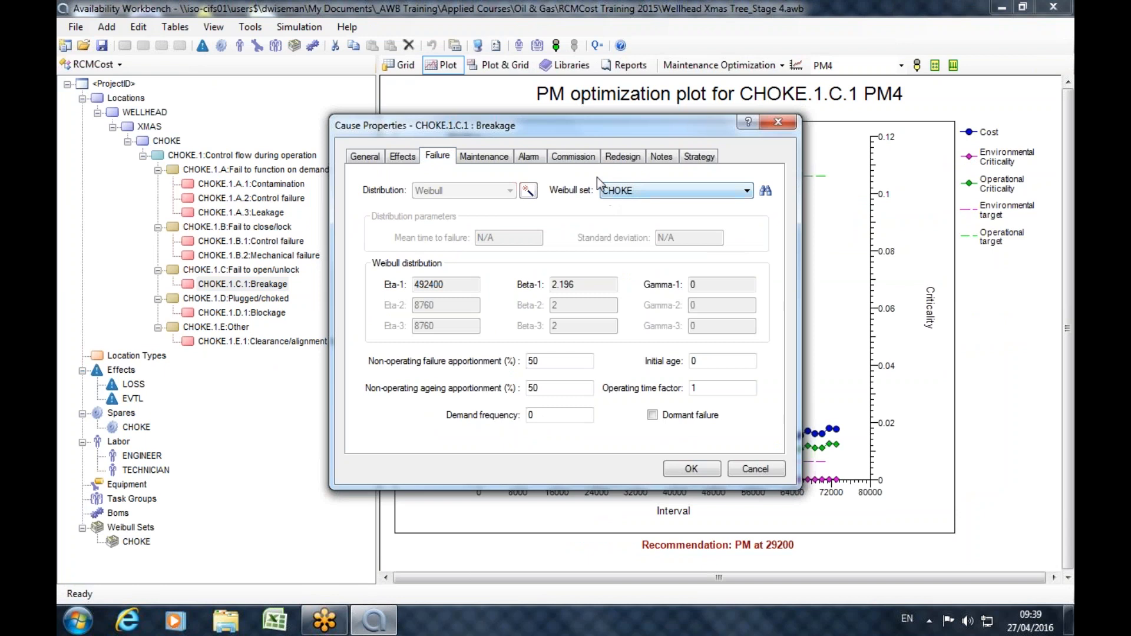
left_click_drag(451, 284, 320, 285)
left_click_drag(580, 284, 551, 284)
key("Tab")
left_click(771, 124)
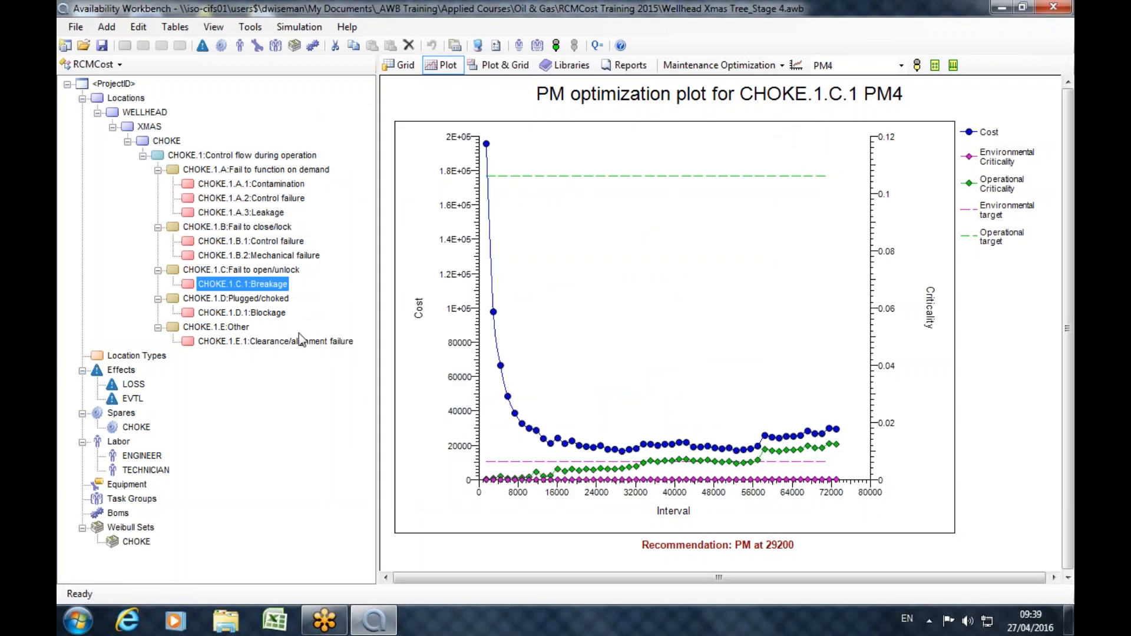
Review the lifetime and number of time profile intervals in the project options.
left_click(495, 46)
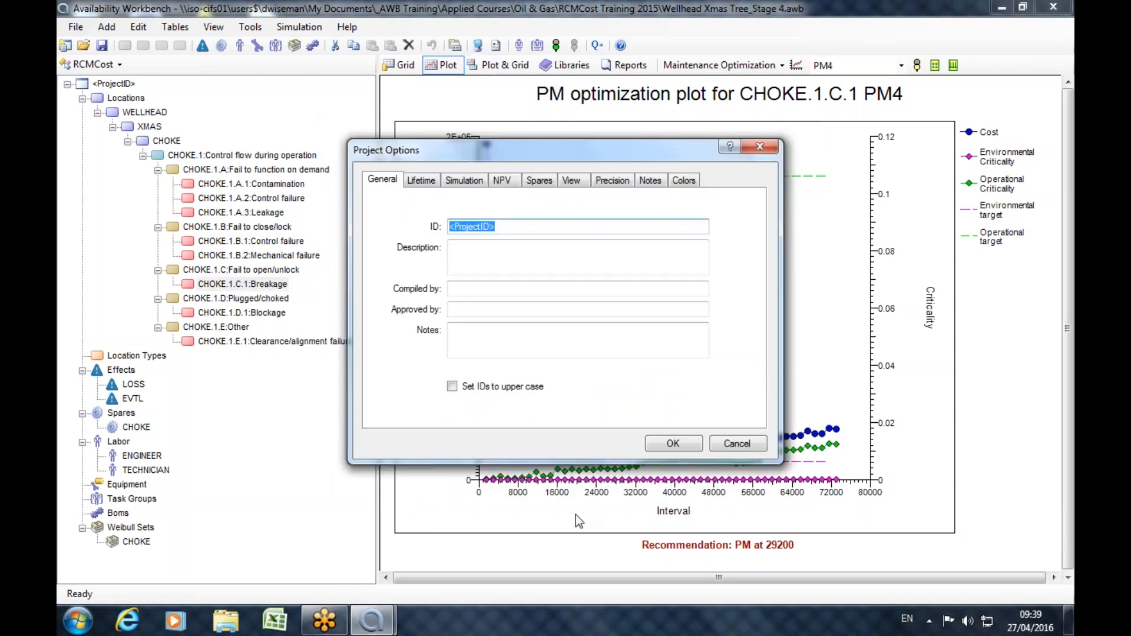
left_click(421, 180)
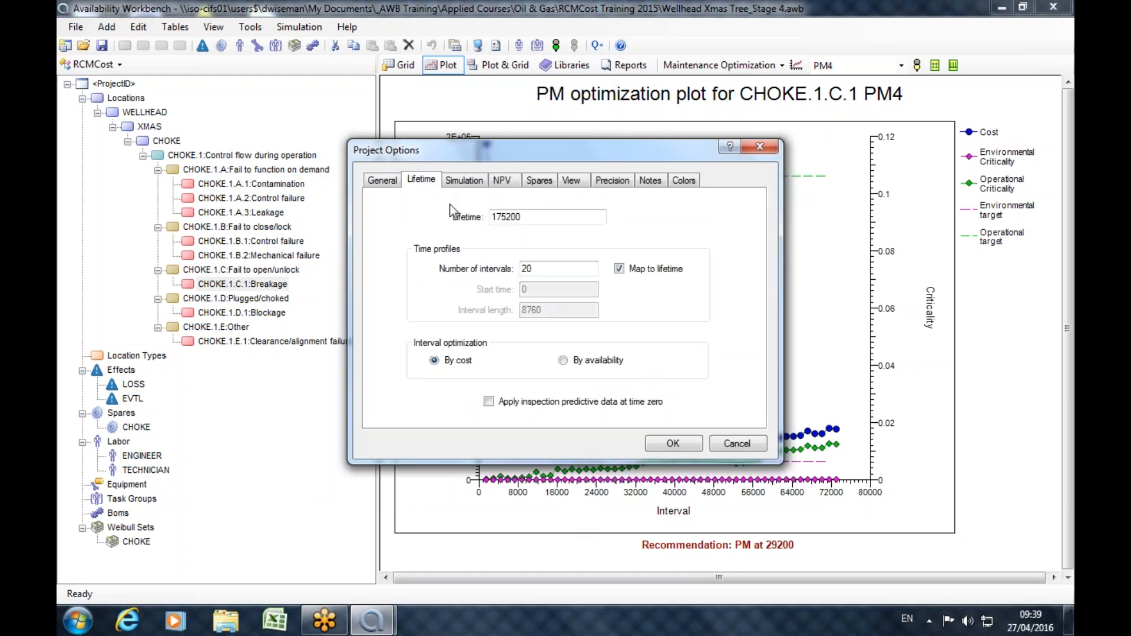
double_click(532, 217)
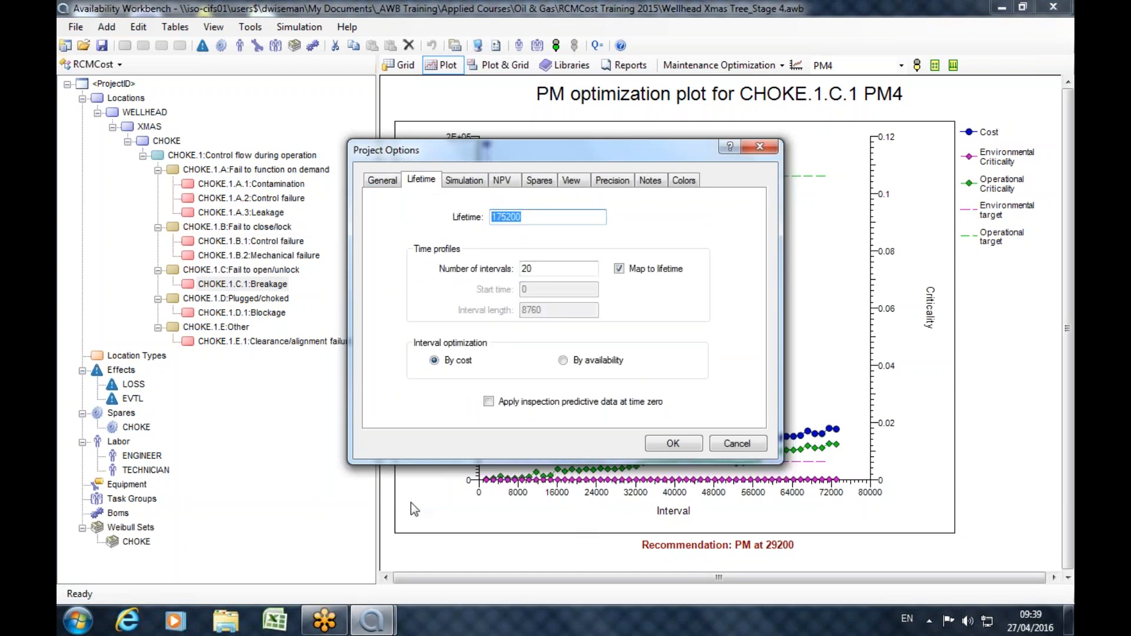
left_click(564, 217)
double_click(531, 216)
left_click_drag(551, 272, 488, 272)
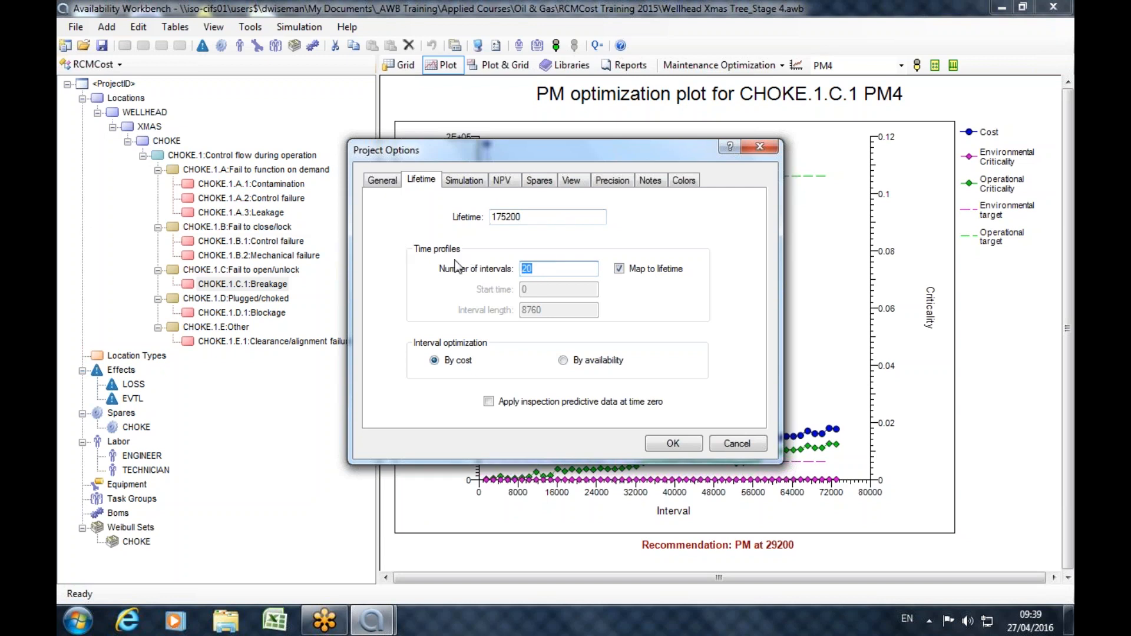
Review the number of simulations and the safety and operational criticality targets, comparing them with the target lines on the optimization plot.
left_click(465, 181)
key("Tab")
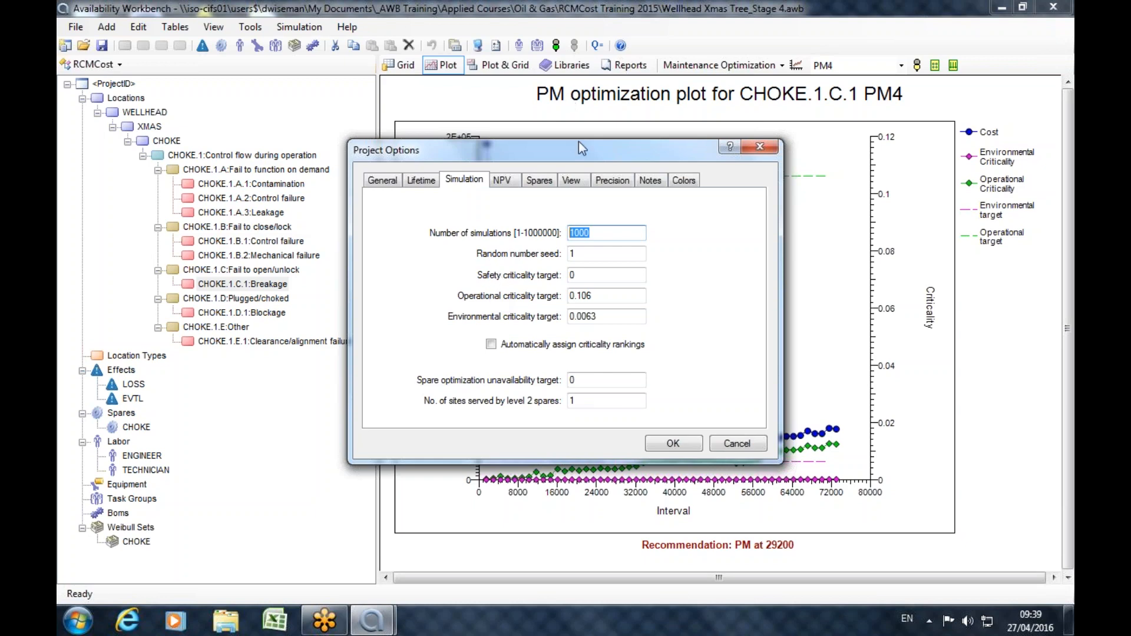
left_click_drag(570, 153, 240, 93)
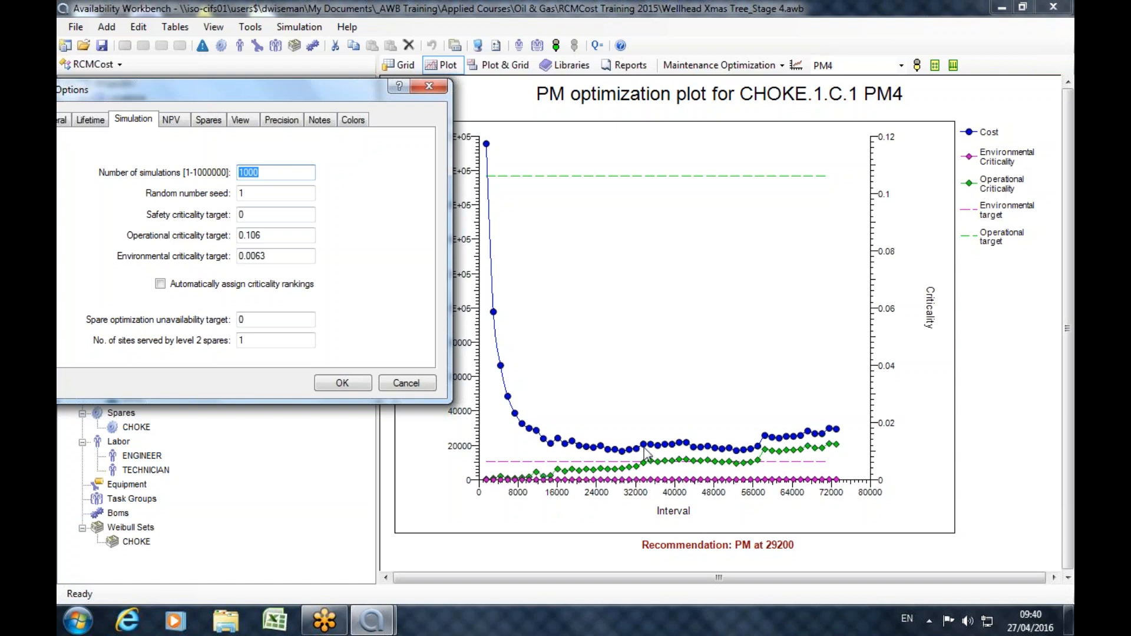
left_click_drag(276, 96, 653, 126)
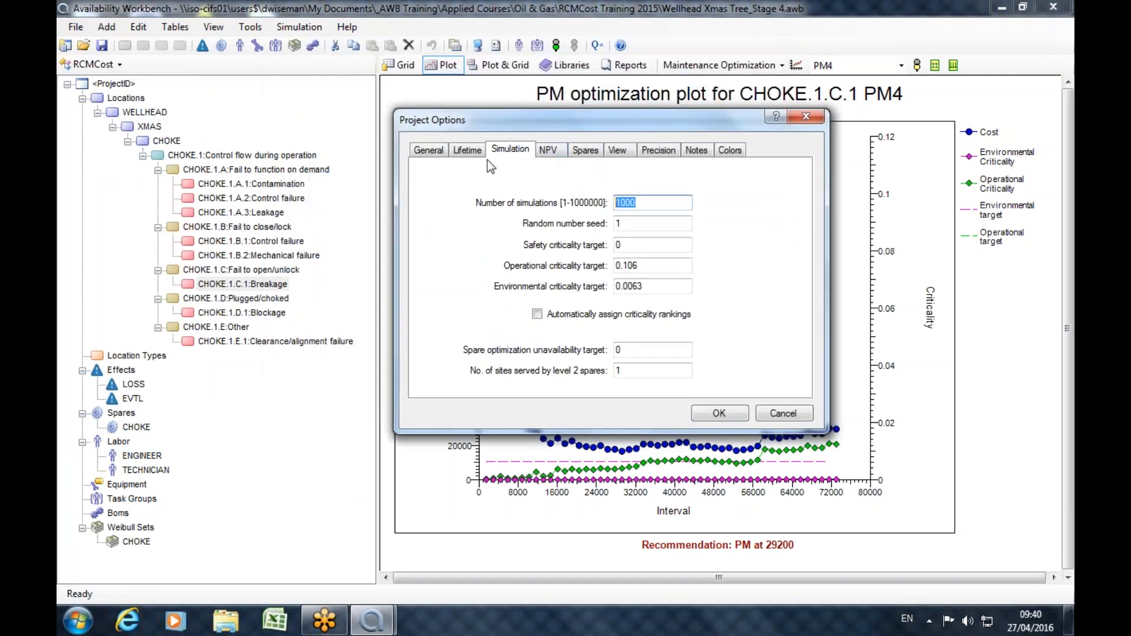
left_click_drag(643, 246, 563, 236)
left_click_drag(643, 265, 561, 256)
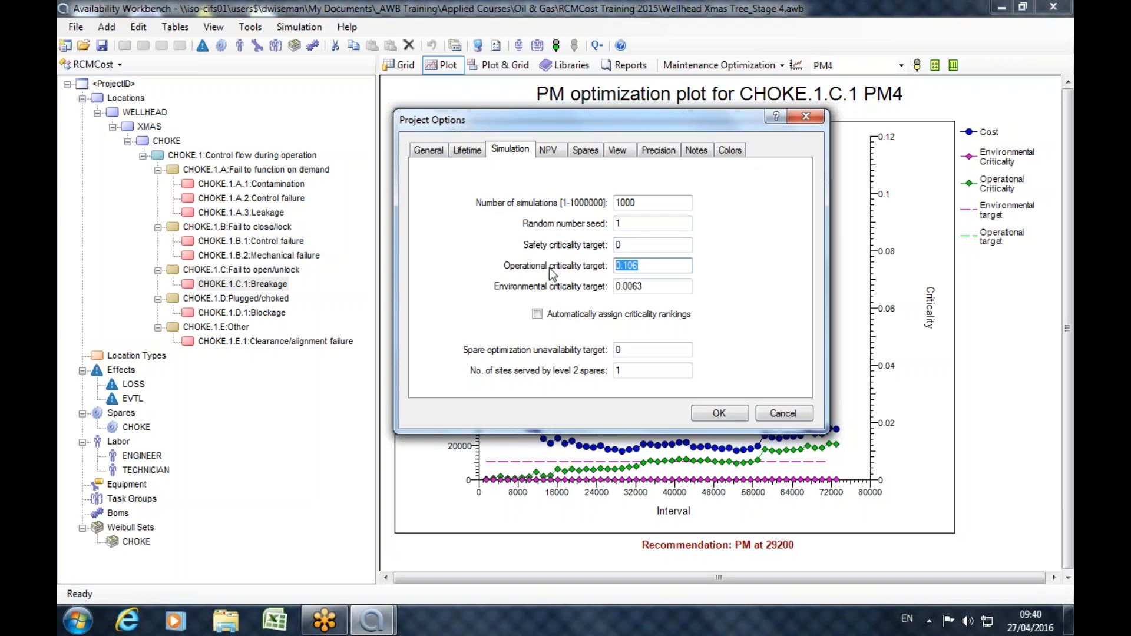
left_click(652, 265)
left_click_drag(643, 266, 608, 265)
left_click_drag(703, 123, 336, 95)
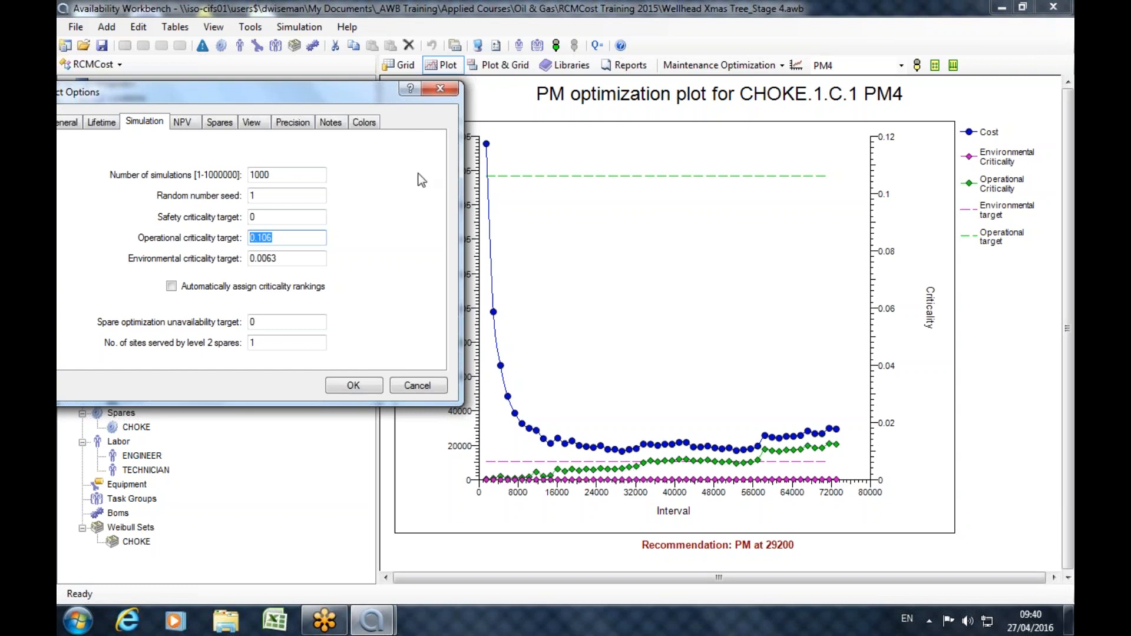
mouse_move(292, 92)
left_mouse_down()
mouse_move(313, 86)
mouse_move(297, 79)
left_mouse_up()
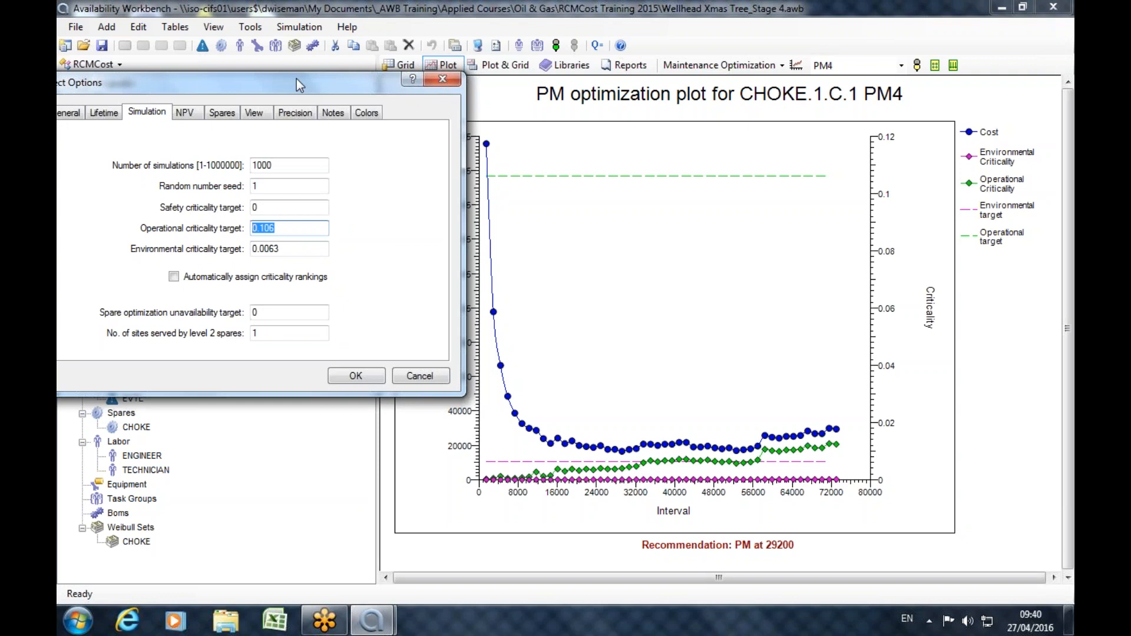
Review the NPV yield and cost escalation percentages in the project options, and close them without changes.
left_click_drag(296, 79, 501, 95)
left_click(389, 123)
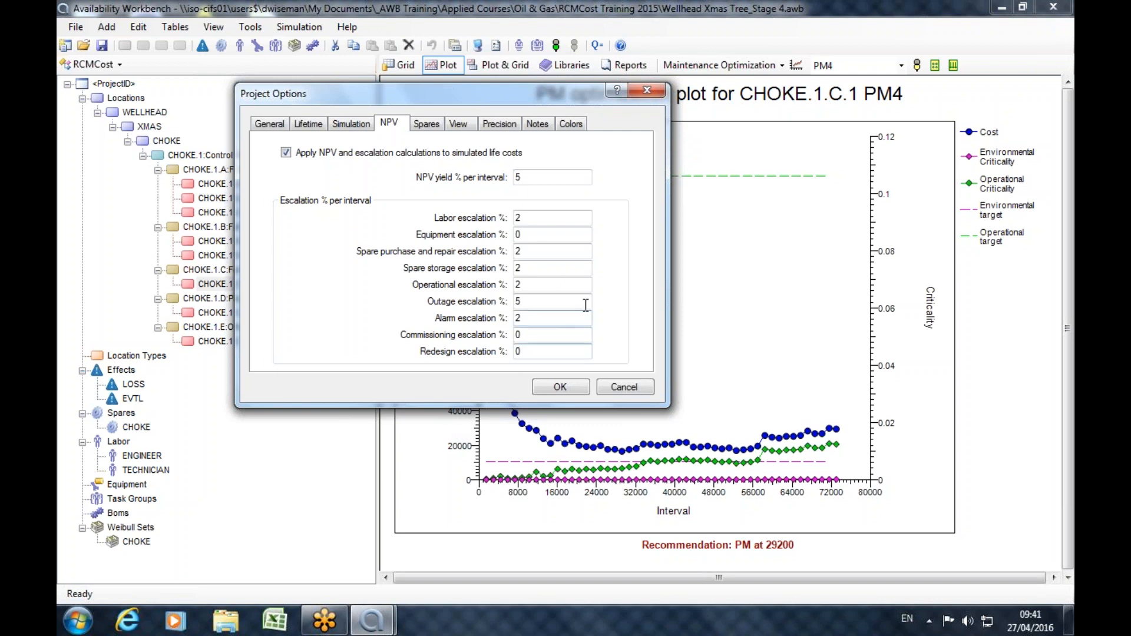
left_click(662, 91)
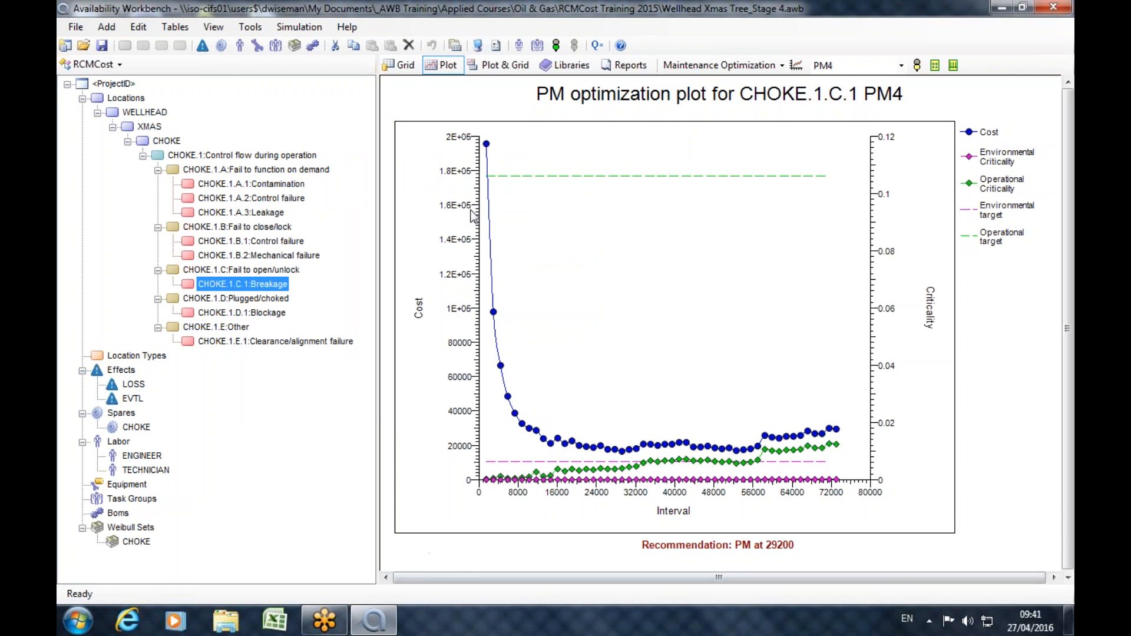
Simulate the project and show the detailed life costs in an enlarged results window.
left_click(557, 45)
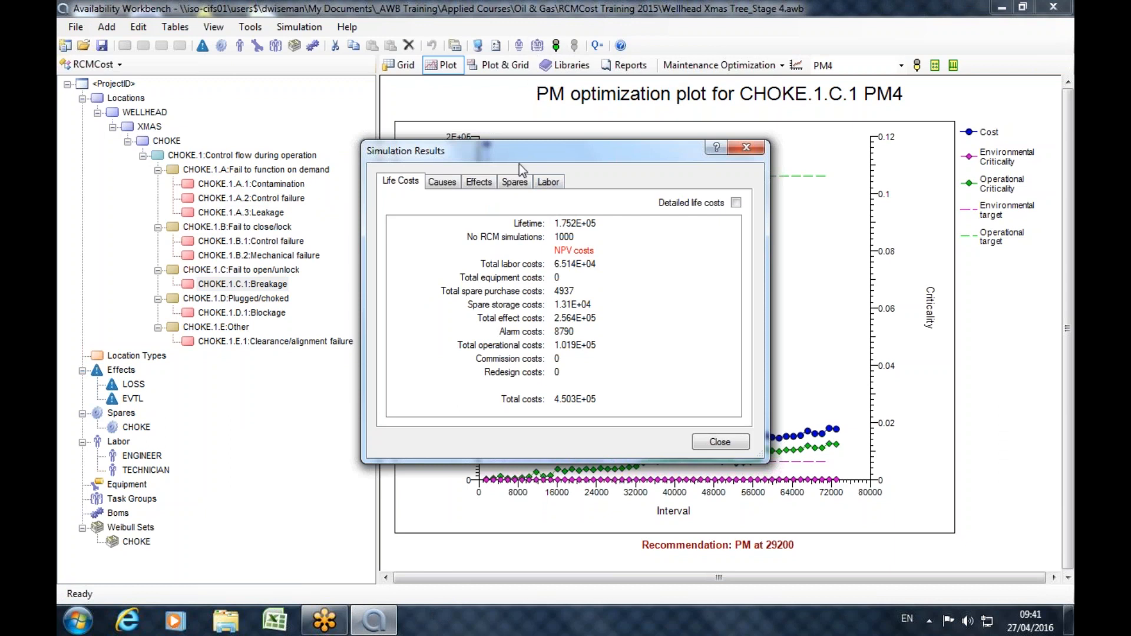
left_click_drag(522, 155, 522, 38)
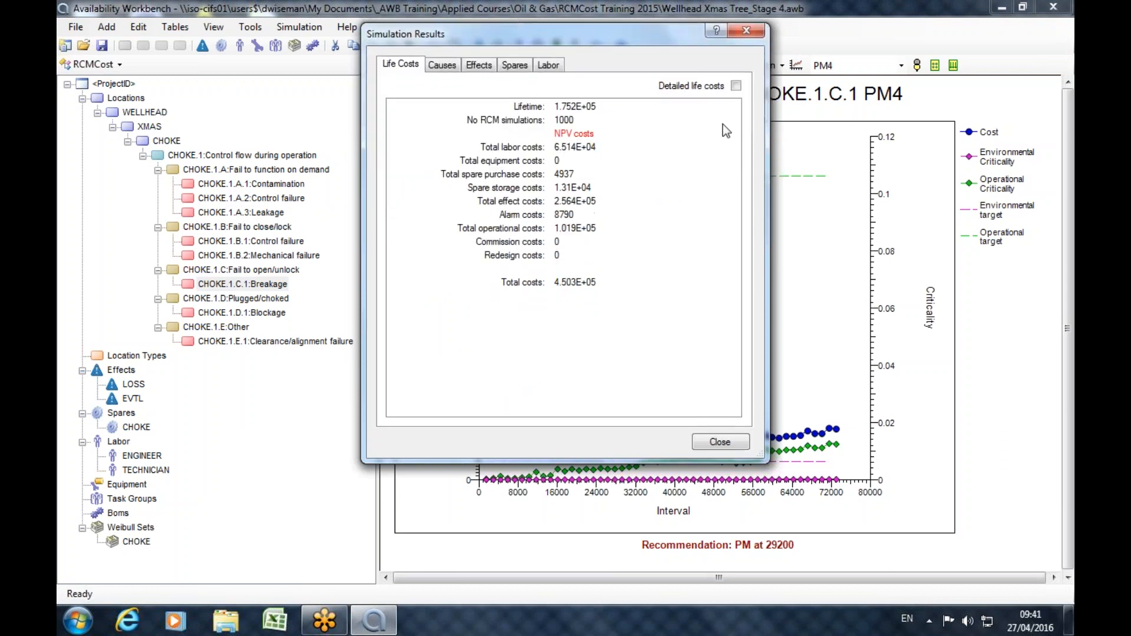
left_click(736, 87)
left_click_drag(537, 462, 554, 581)
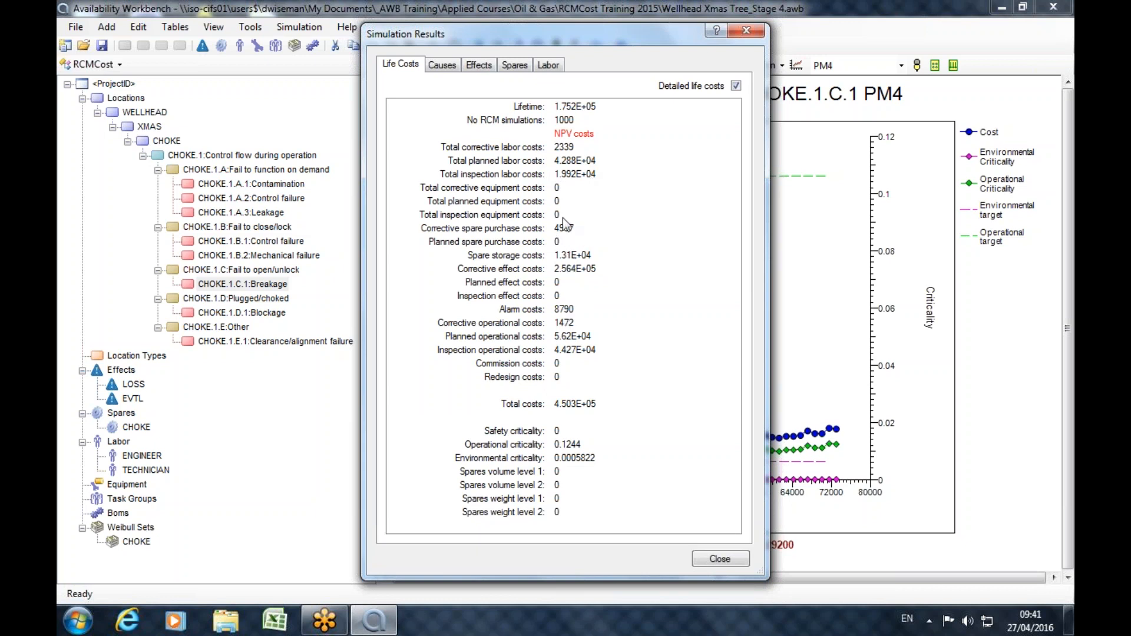
Review the simulation results of causes CHOKE.1.A.1, CHOKE.1.A.2, CHOKE.1.A.3 and CHOKE.1.B.1.
left_click(452, 68)
left_click(442, 111)
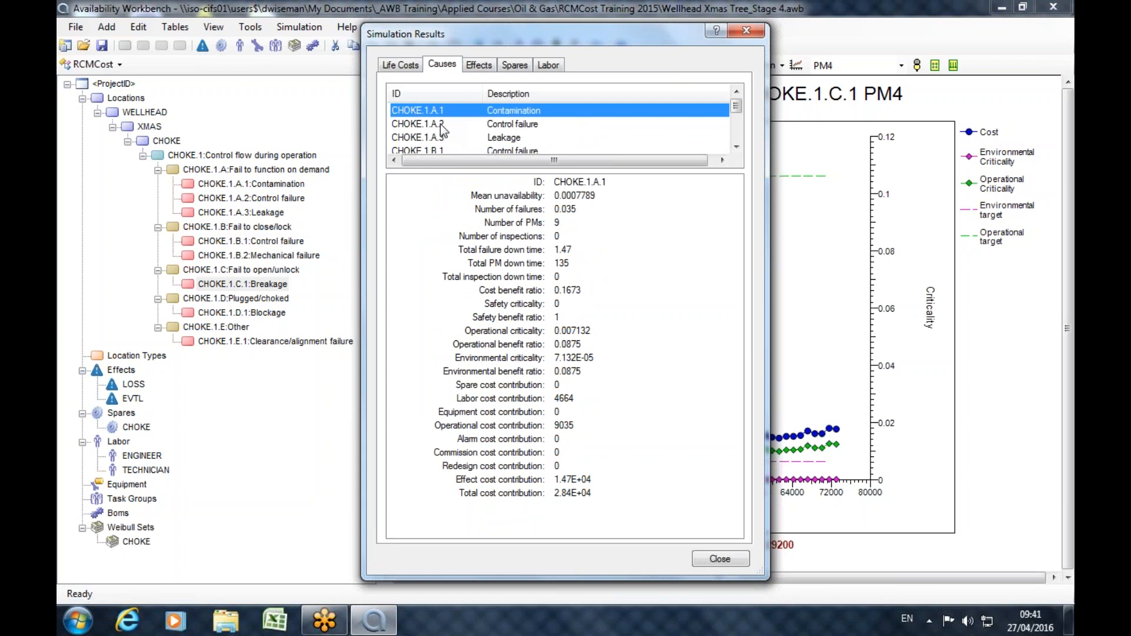
left_click(441, 124)
left_click(440, 138)
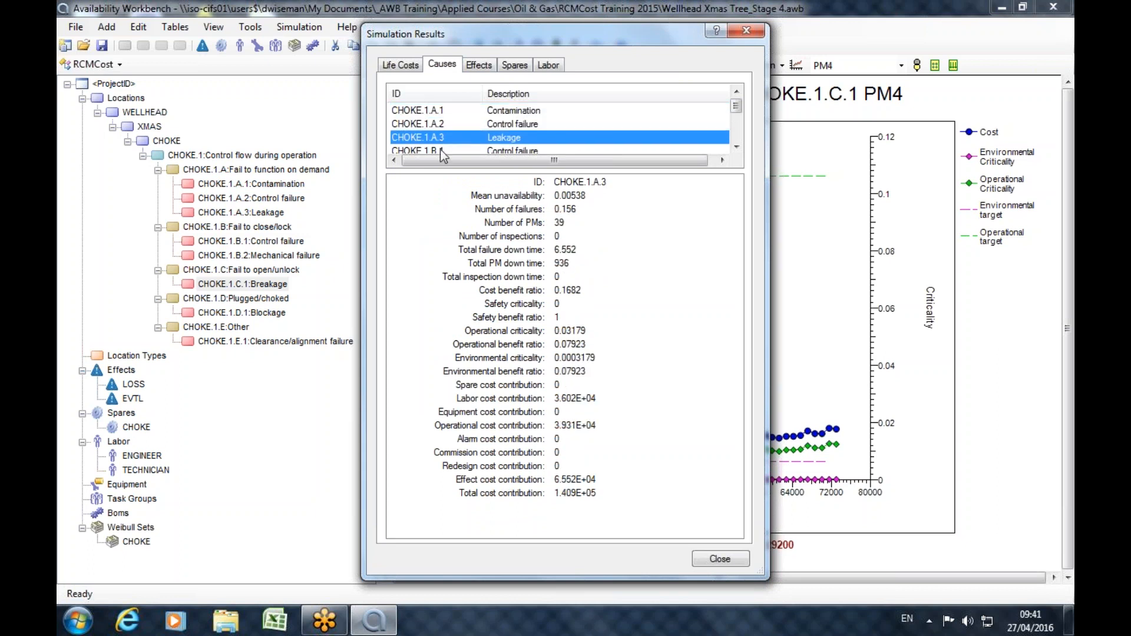
left_click(440, 150)
Compare the simulation results of the LOSS and EVTL effects.
left_click(479, 65)
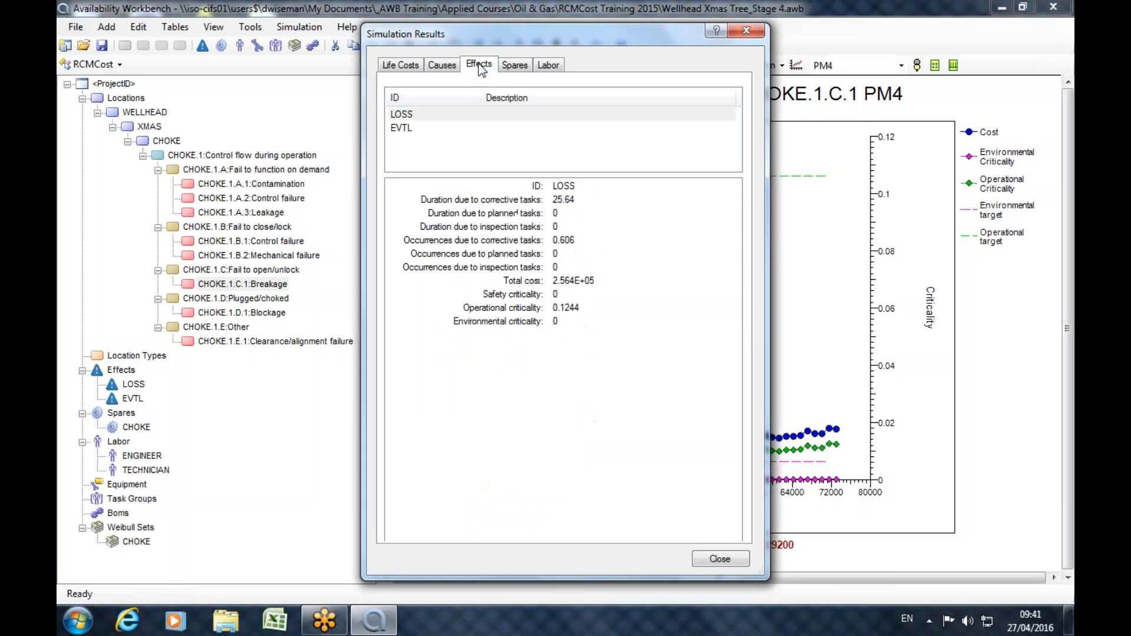
left_click(436, 115)
left_click(430, 126)
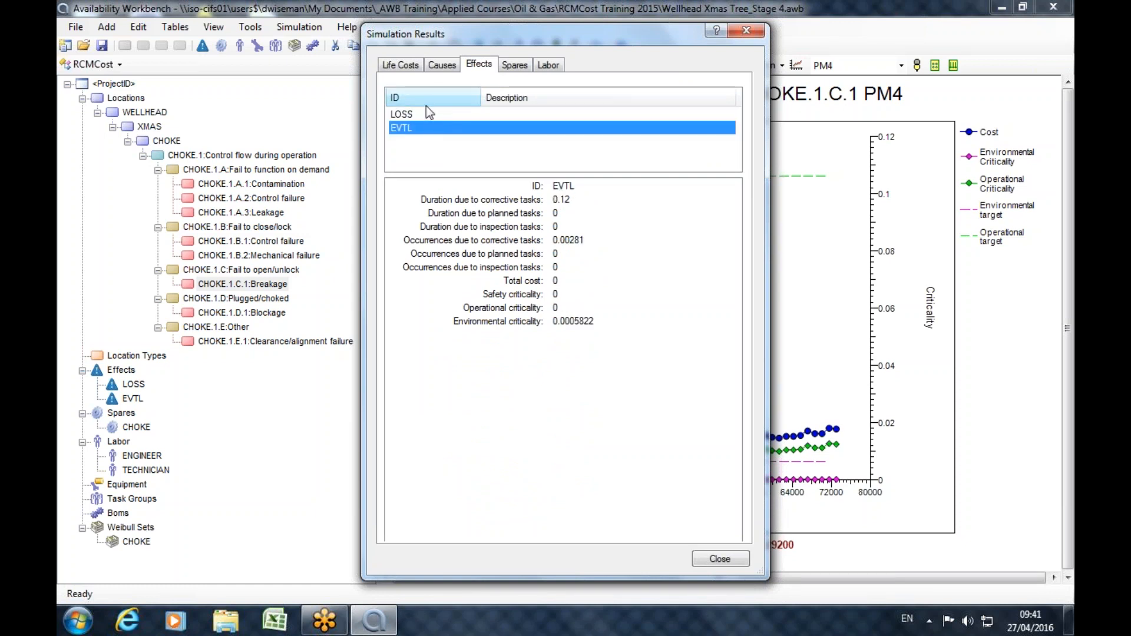
left_click(426, 112)
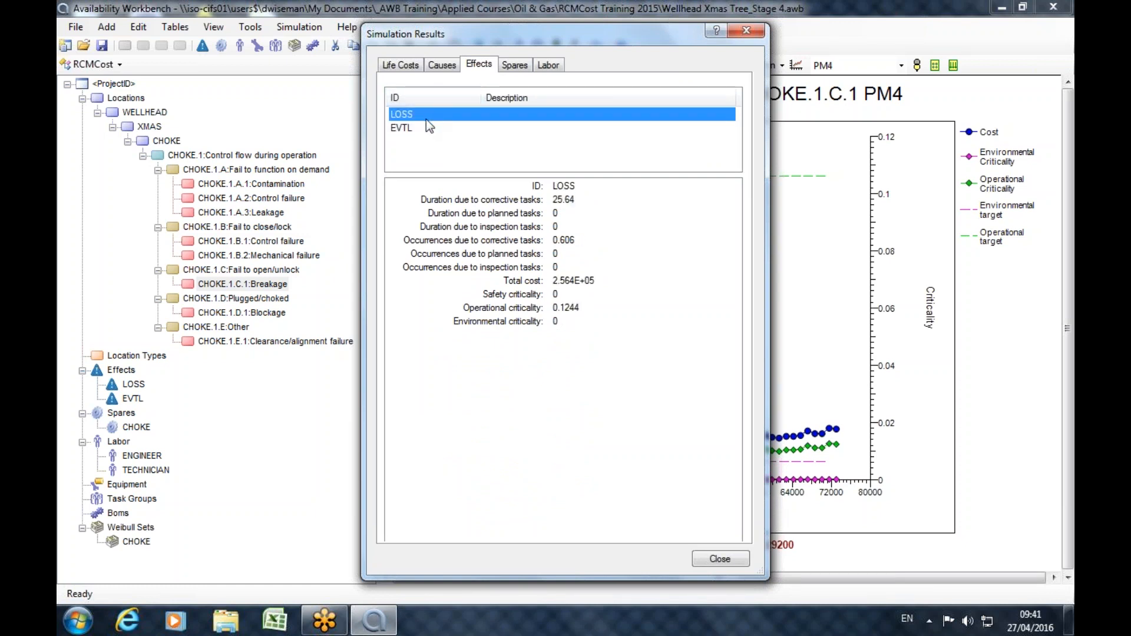
left_click(426, 124)
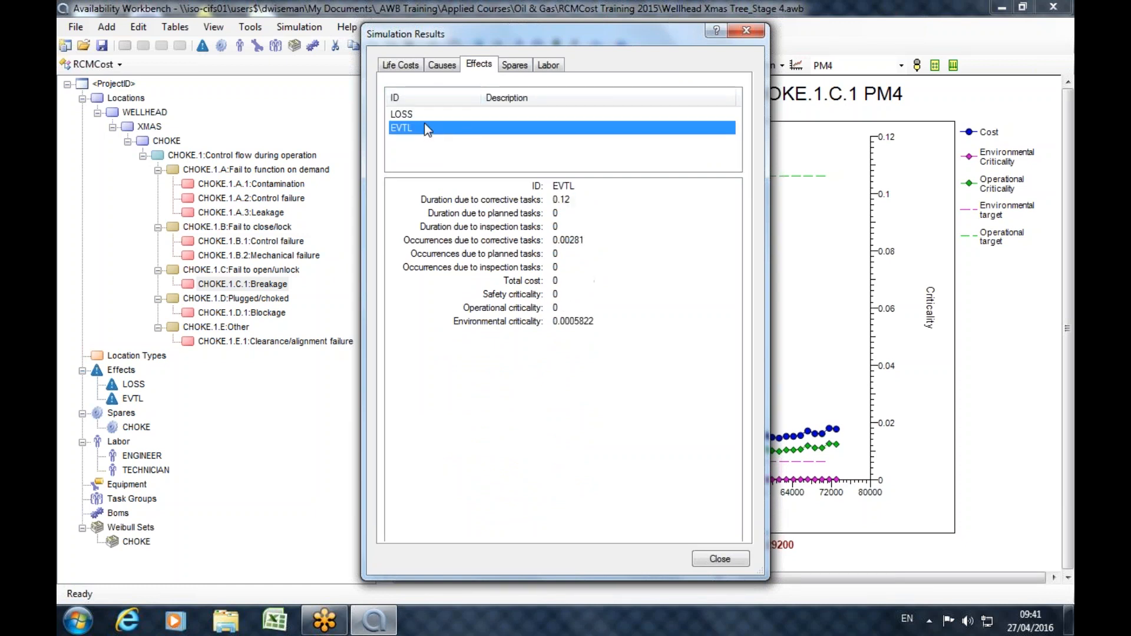
Review the simulated usage and costs of the CHOKE spare and the engineer labor, and close the simulation results.
left_click(510, 65)
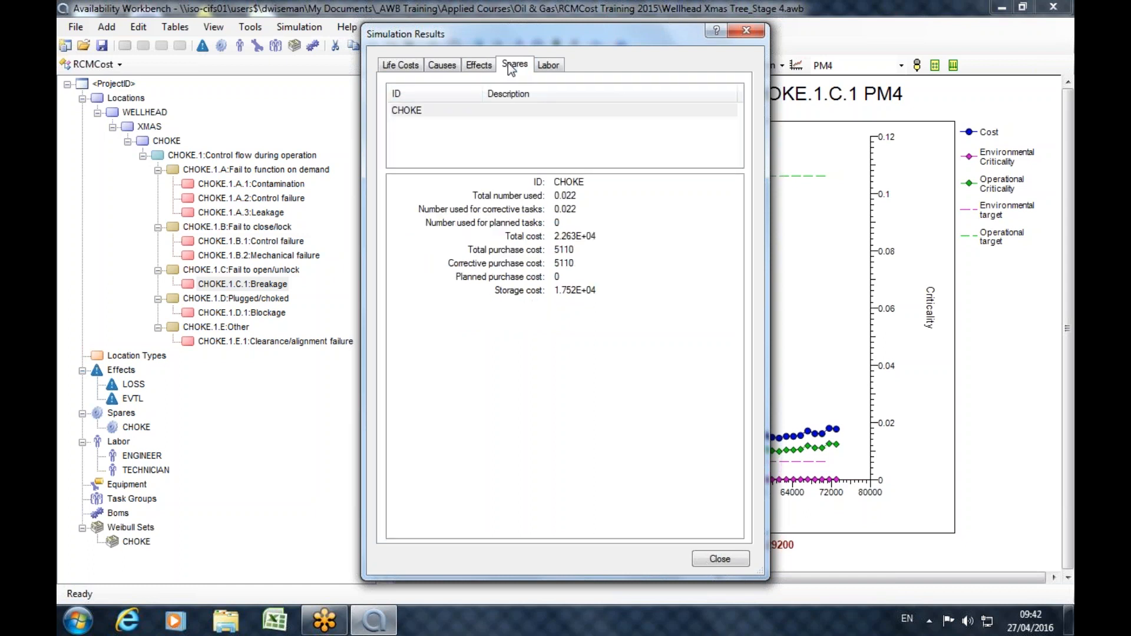
left_click(560, 67)
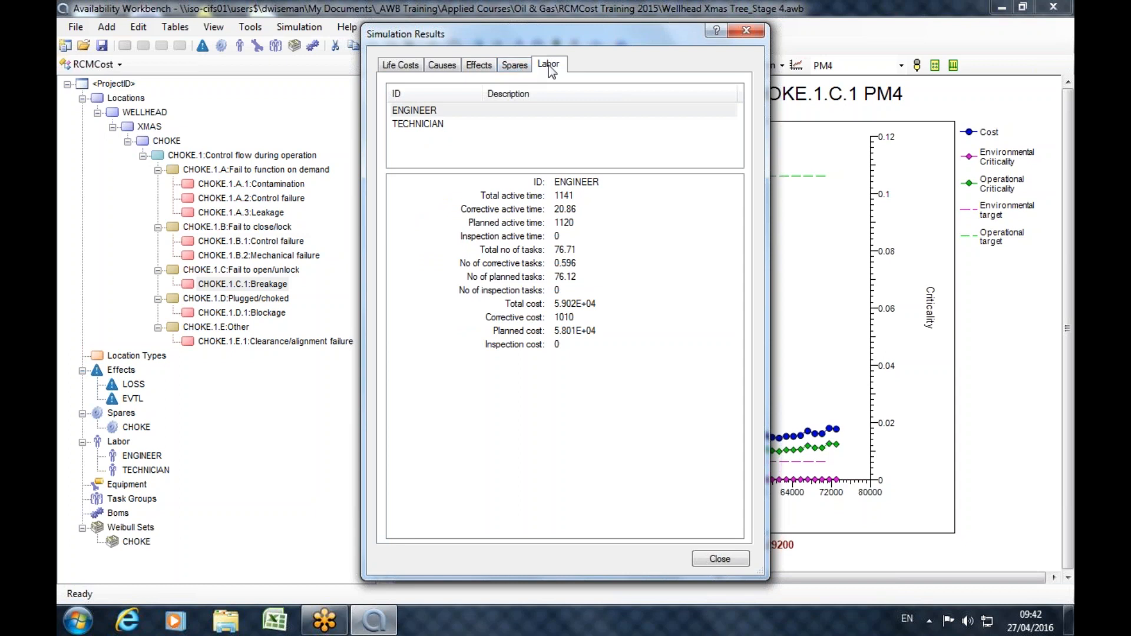
left_click(747, 31)
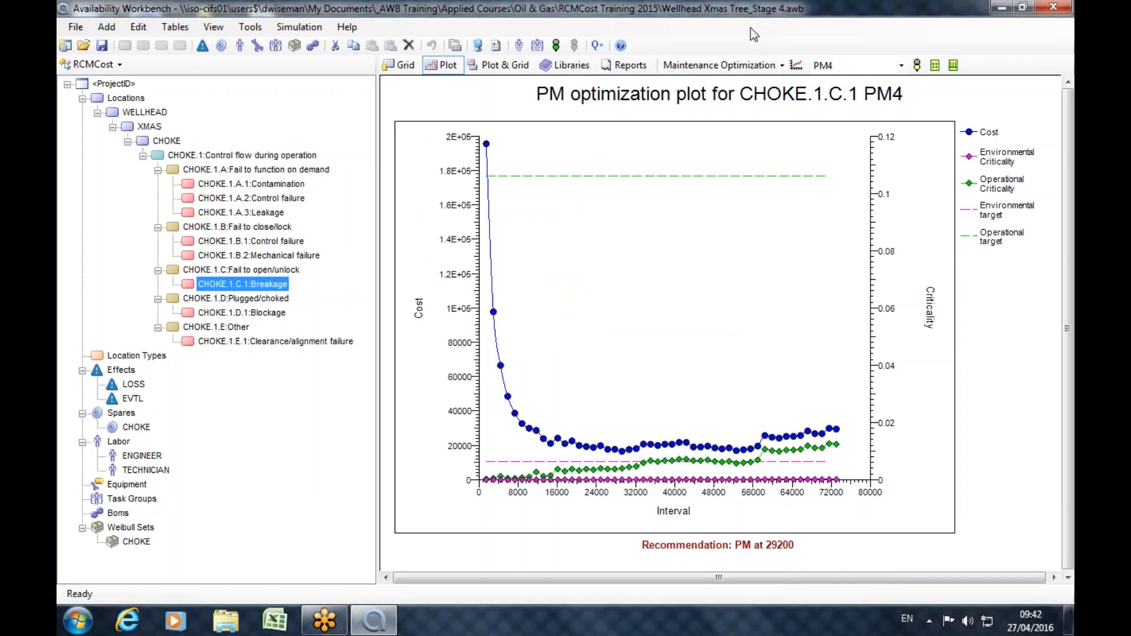
Change the plot type to Spares Optimization.
left_click(751, 64)
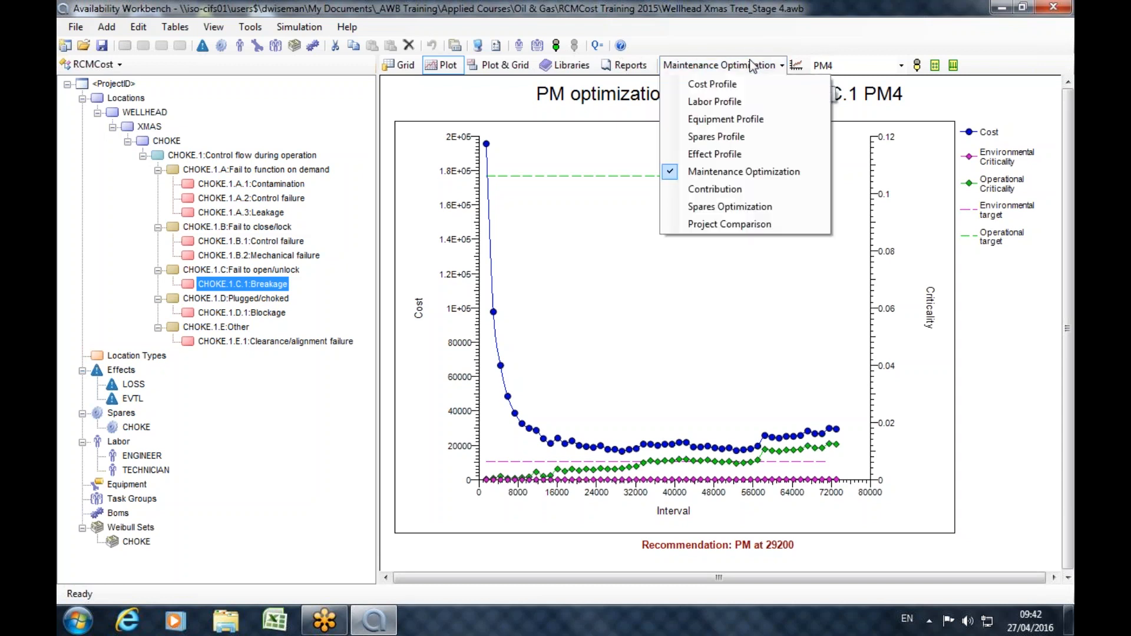
left_click(729, 206)
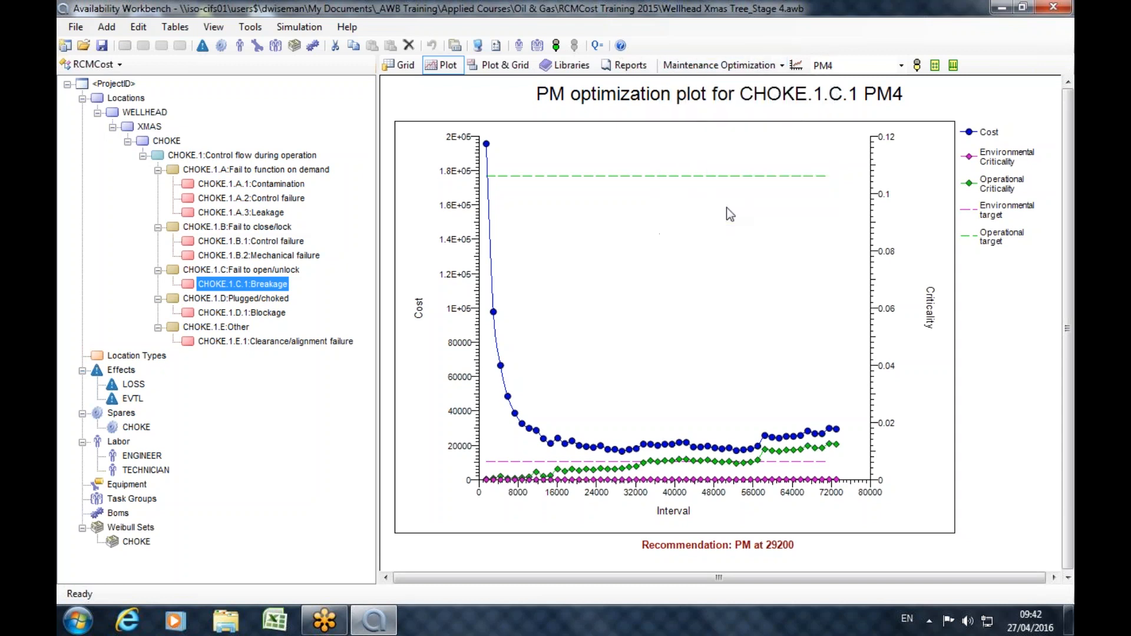
Display the spare optimization plot for the CHOKE spare and review its minimum and maximum capacity range options.
left_click(131, 427)
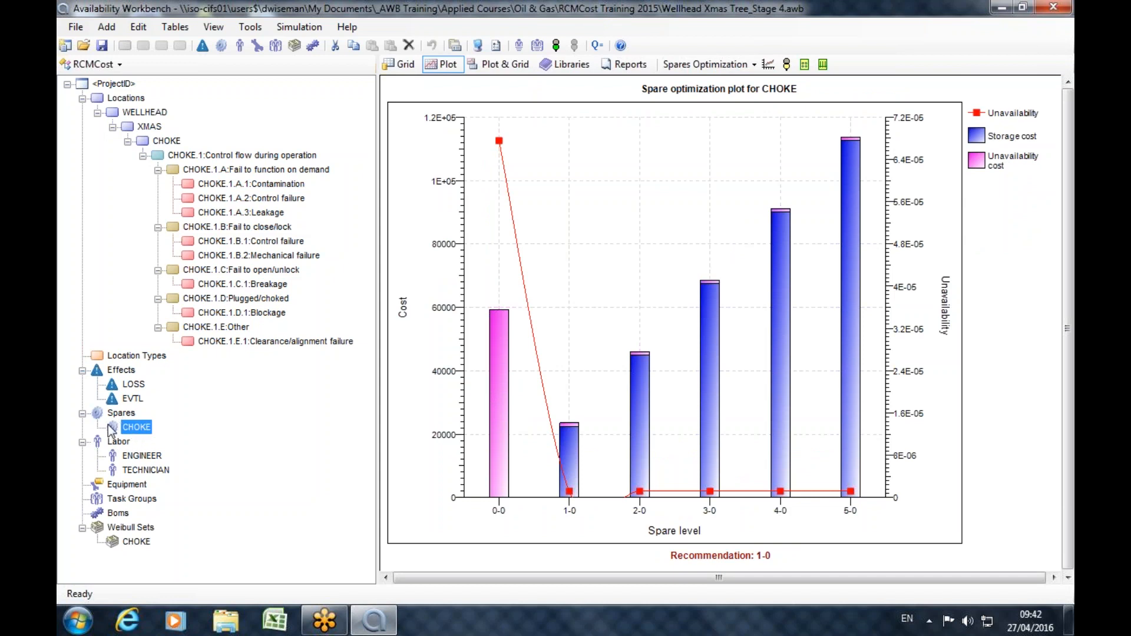
left_click(811, 64)
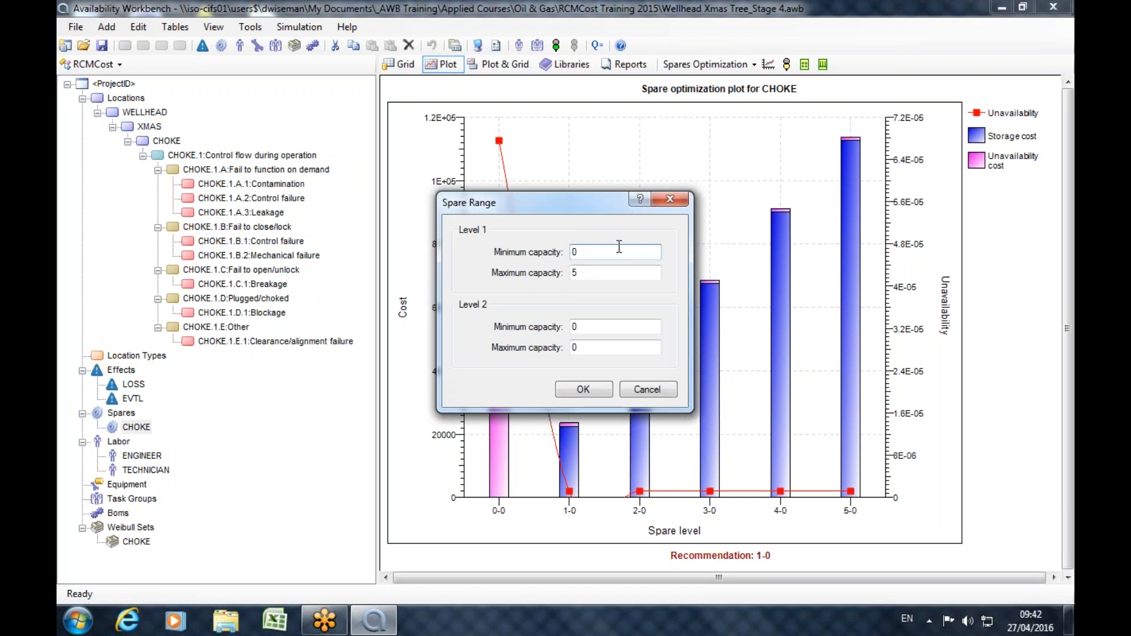
key("Tab")
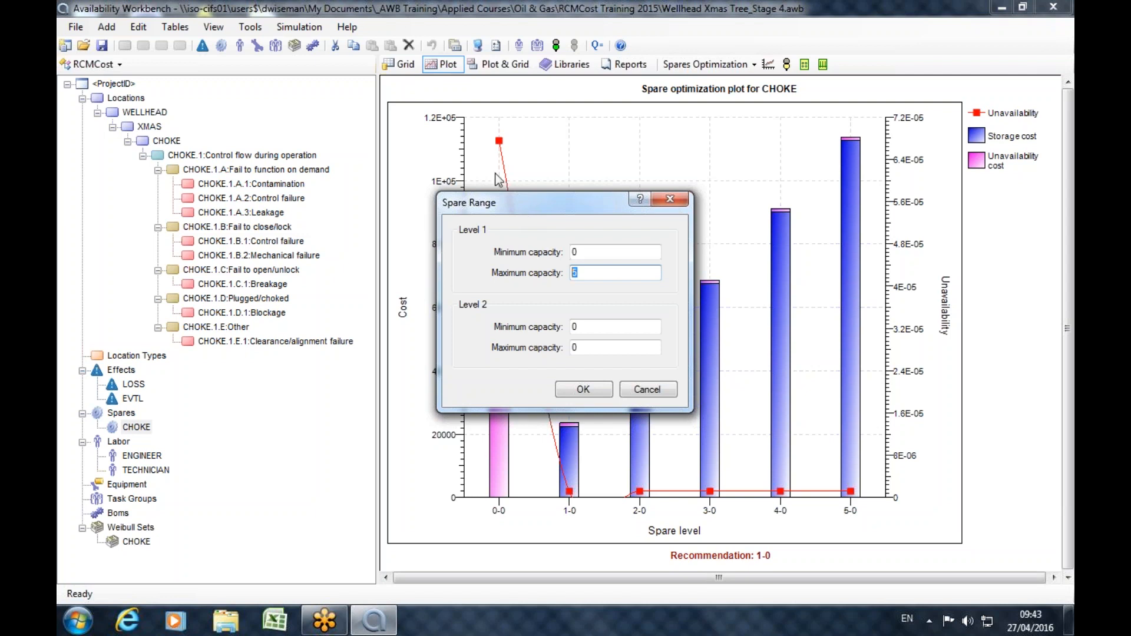
left_click(670, 199)
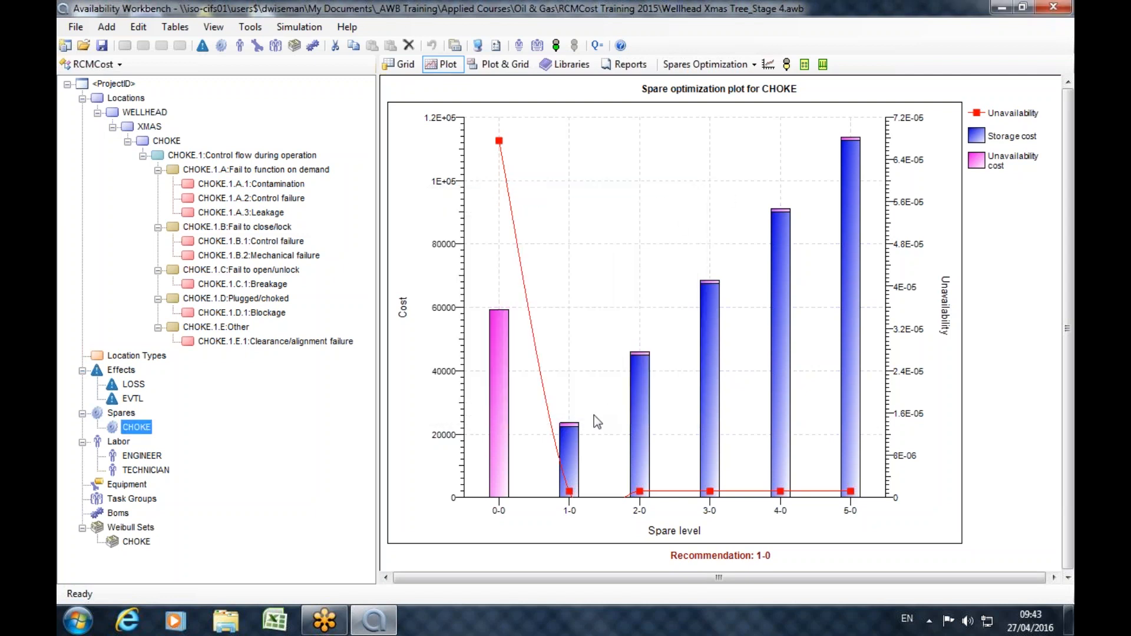
Compare the unavailability and storage costs of spare levels 0-0, 1-0 and 5-0 in the optimization plot.
mouse_move(566, 481)
mouse_move(502, 466)
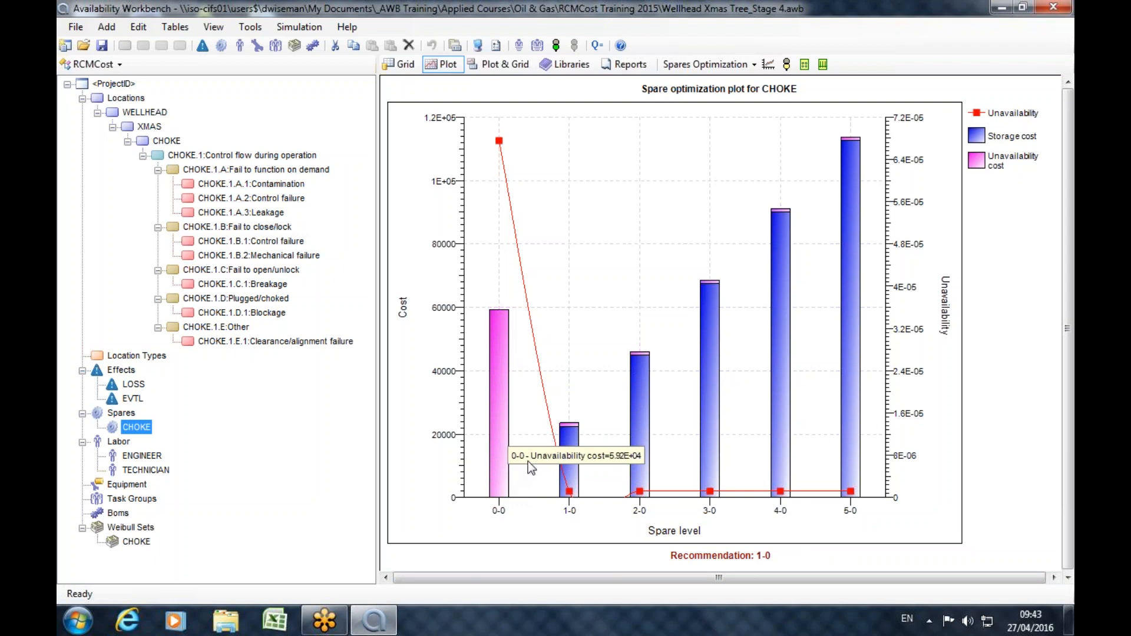
mouse_move(855, 456)
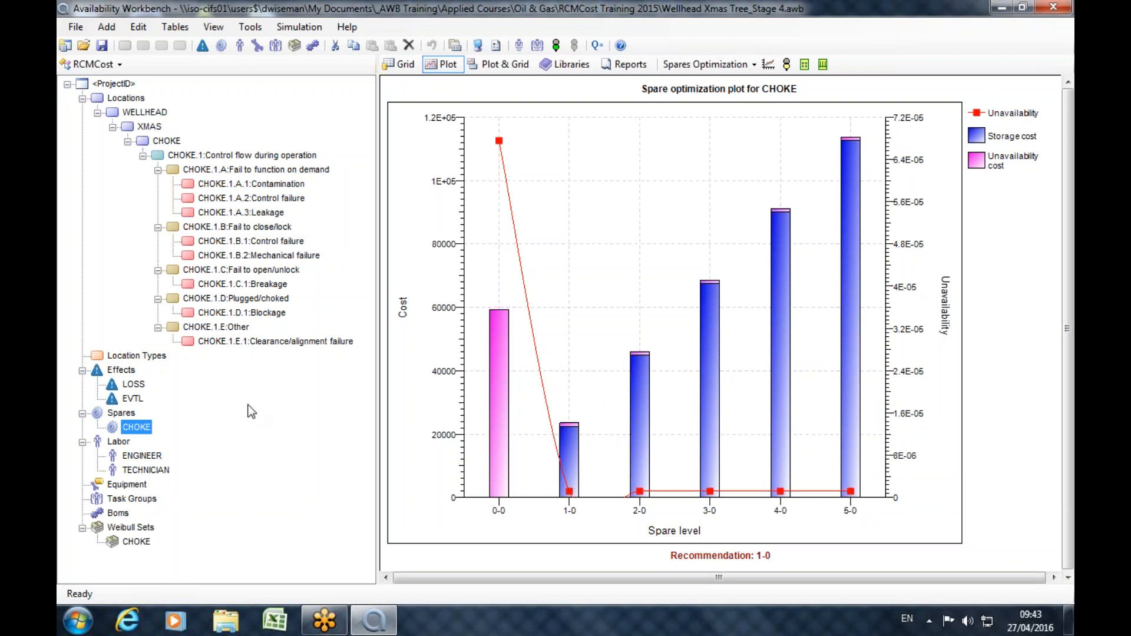
mouse_move(632, 415)
Apply the recommended spare level to the CHOKE spare and check its Level 1 and Level 2 capacities in the spare's properties.
left_click(824, 70)
double_click(128, 430)
left_click(447, 211)
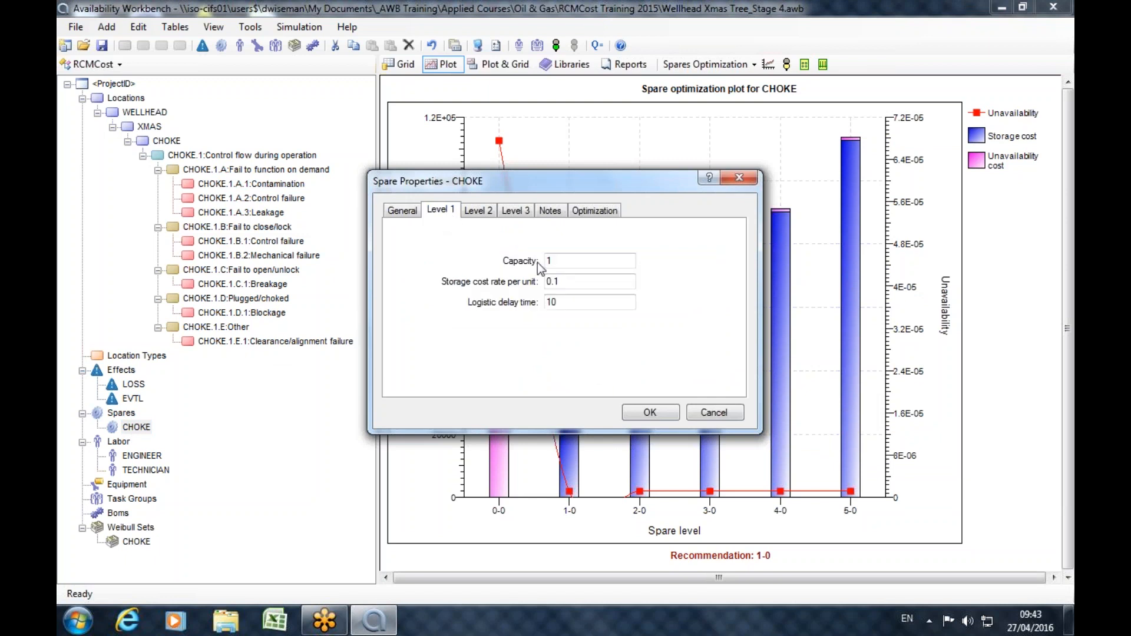
left_click_drag(578, 264, 522, 264)
left_click_drag(536, 191, 405, 231)
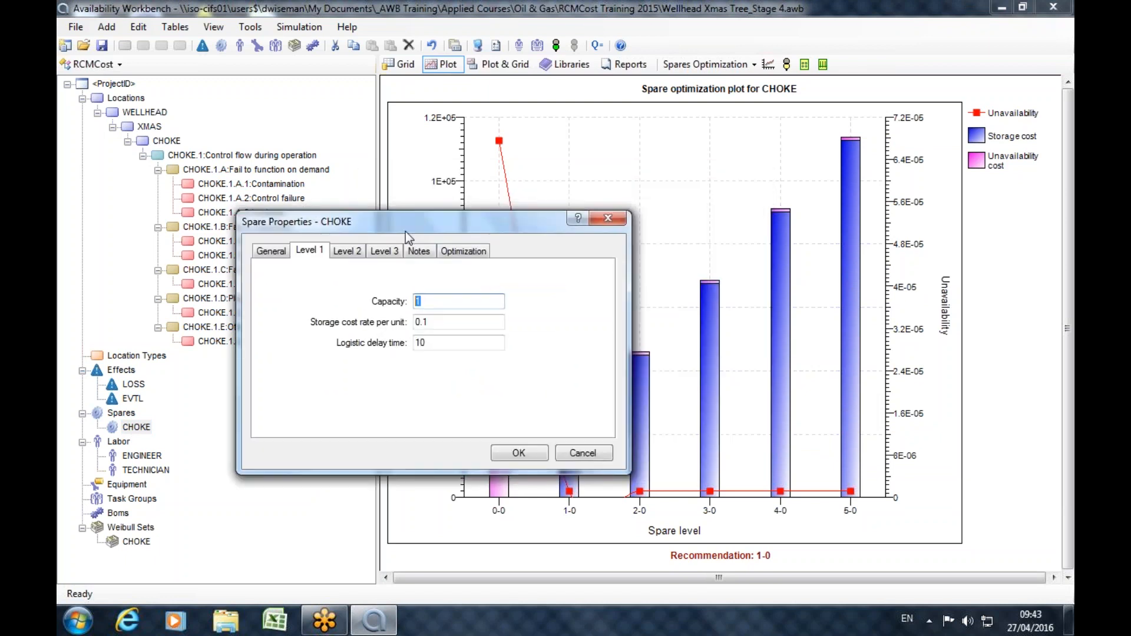
left_click(340, 252)
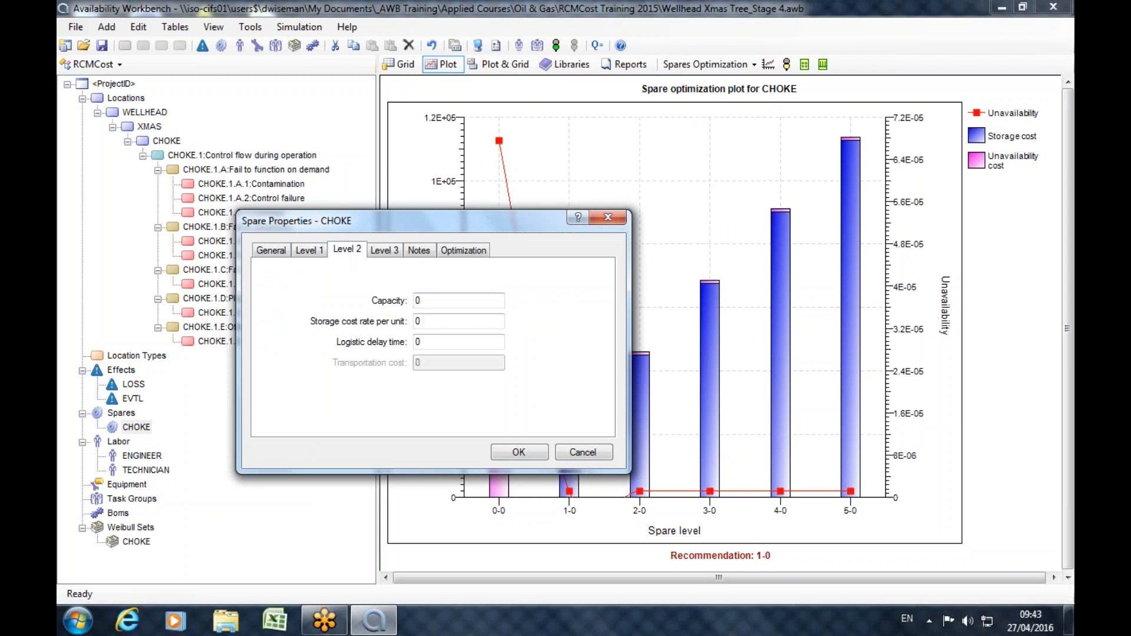
left_click(445, 302)
left_click(608, 218)
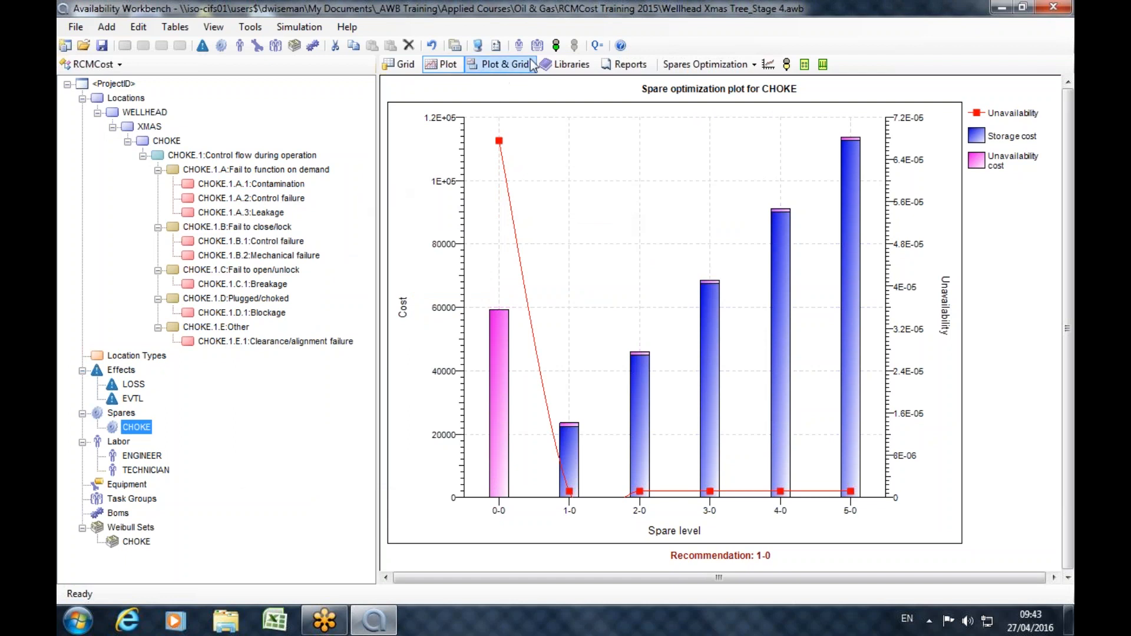
Review the Cost Profile plot and the Labor Profile plot for all labor.
left_click(696, 65)
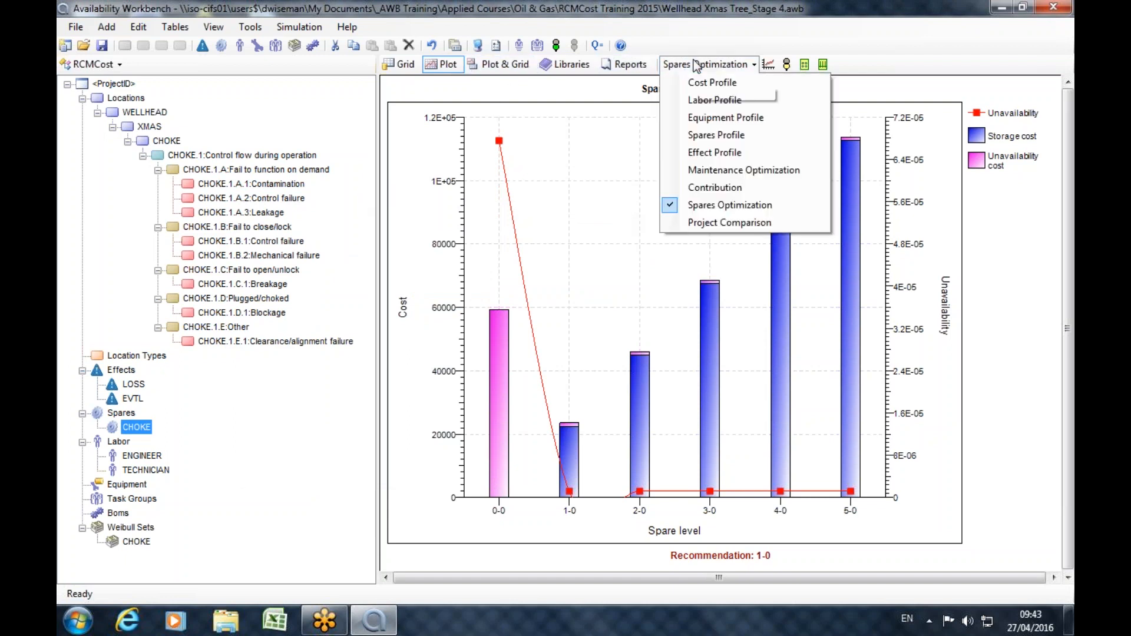
left_click(715, 84)
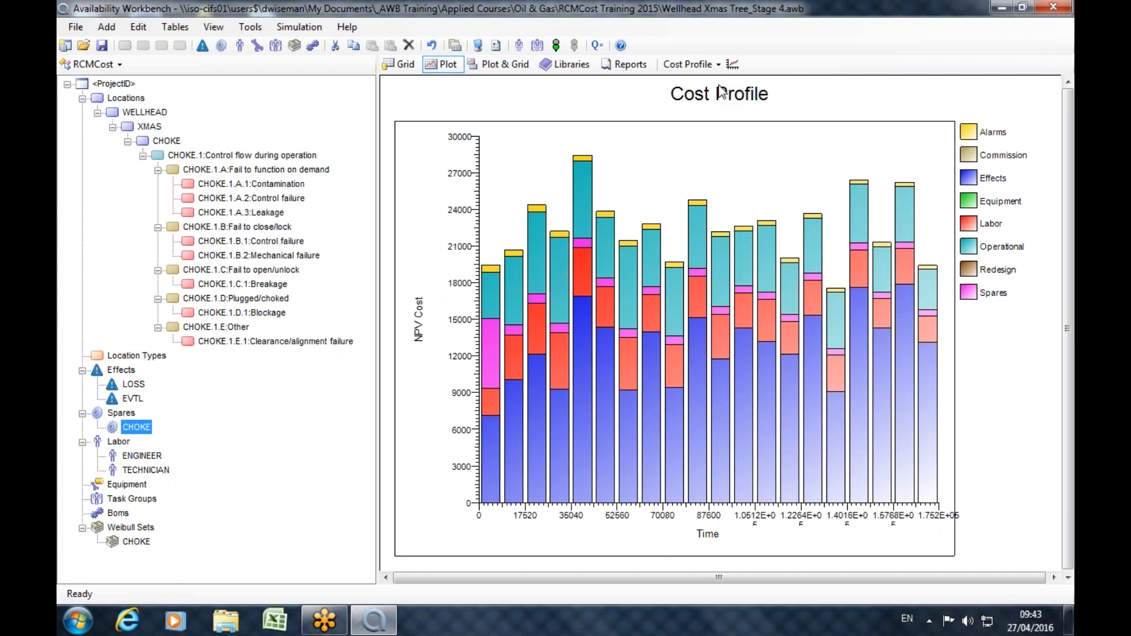
mouse_move(510, 395)
left_click(689, 64)
left_click(698, 107)
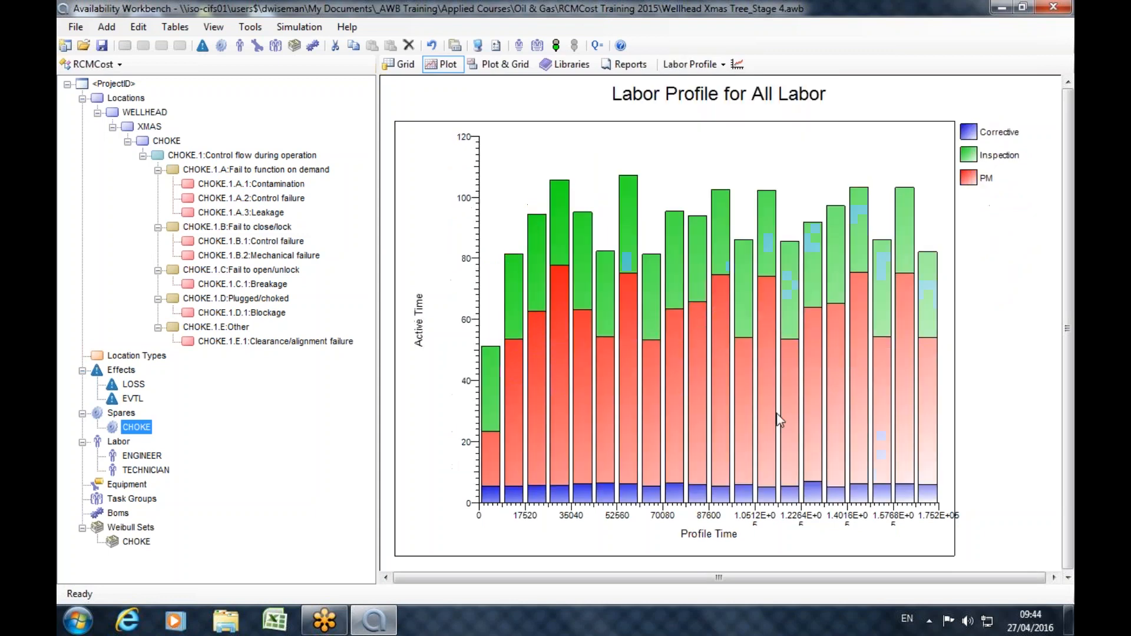
Show the Contribution plot of cost by cause and view the list of available Availability Workbench modules.
left_click(700, 65)
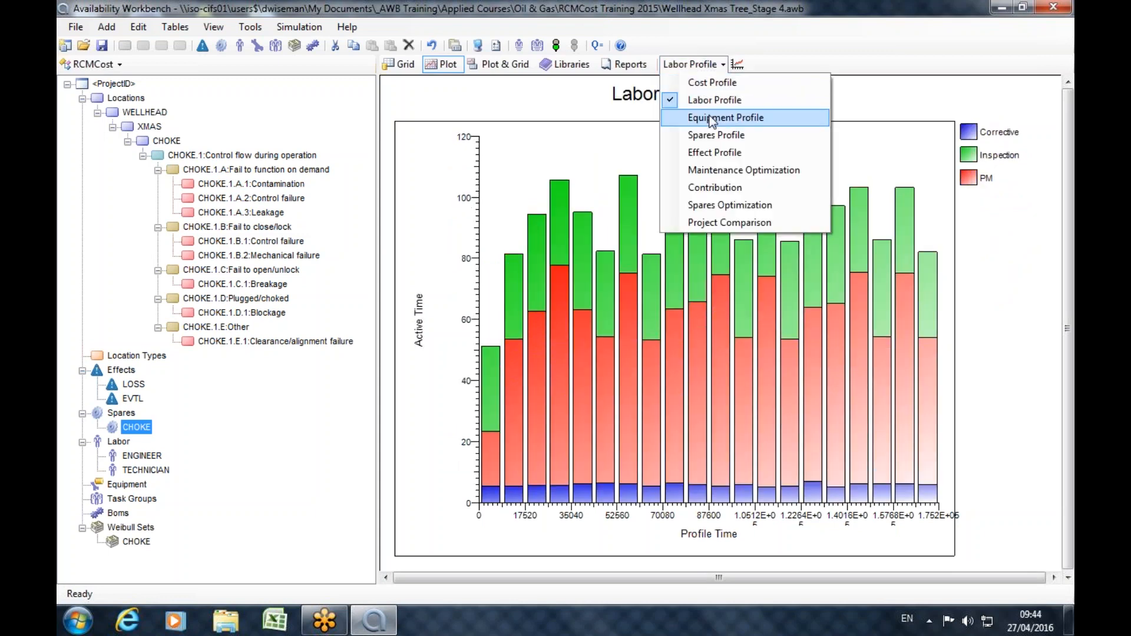
left_click(721, 189)
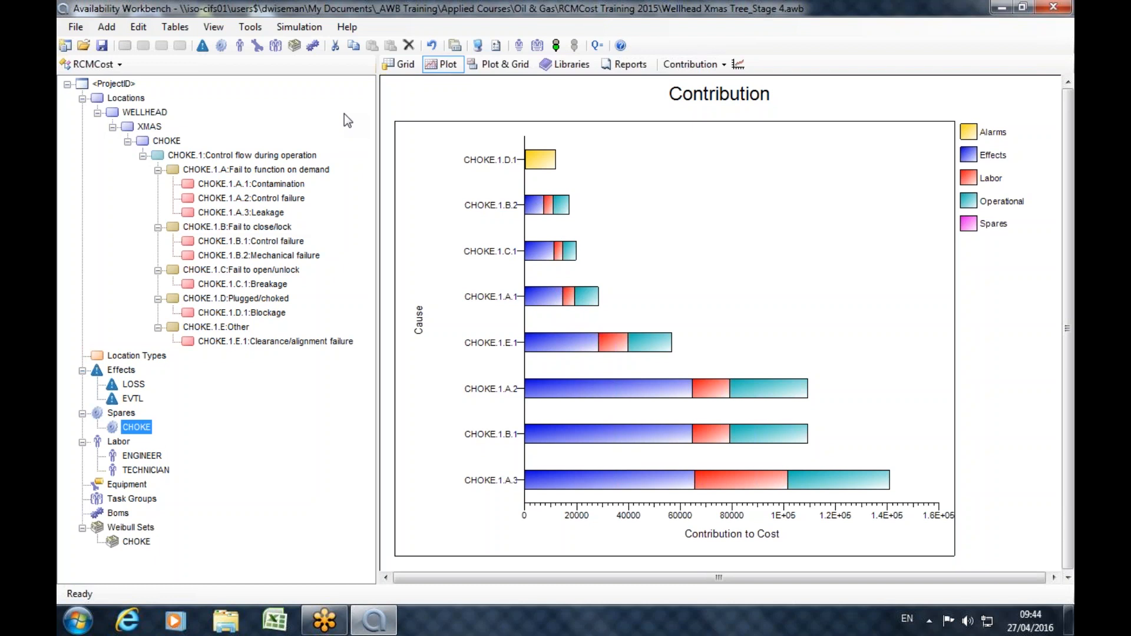
left_click(118, 64)
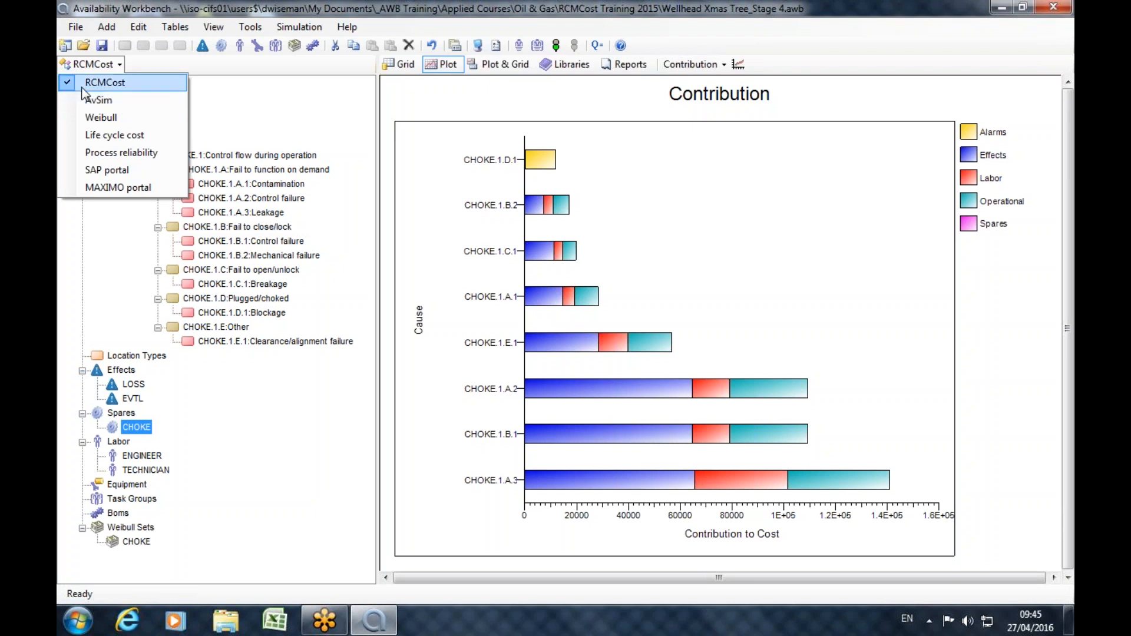
left_click(377, 84)
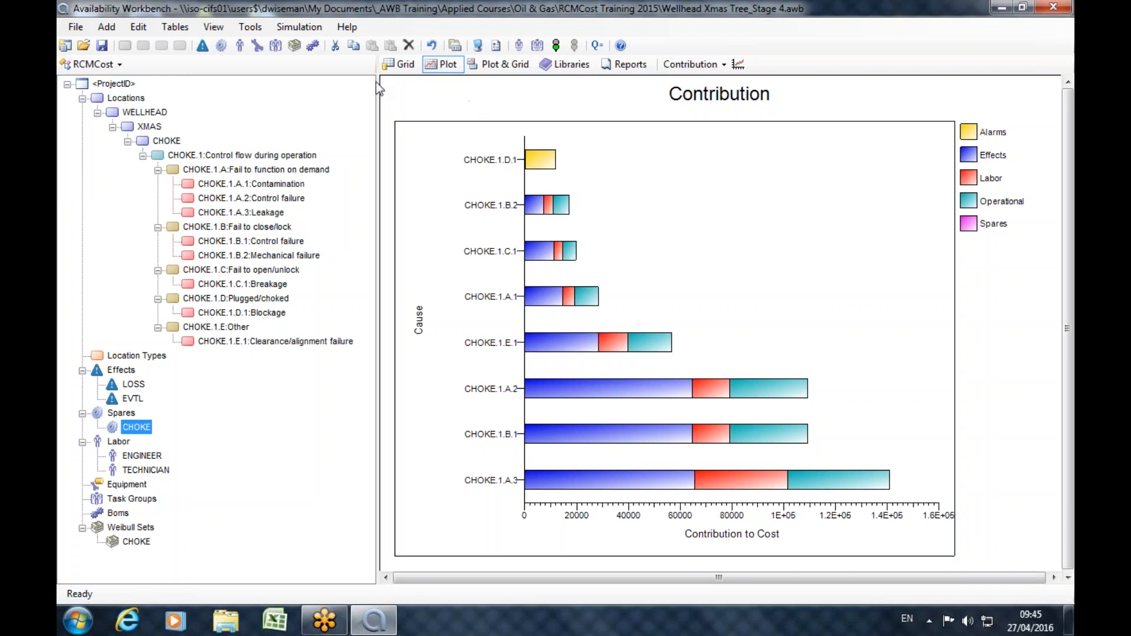
Open the failure parameters of cause CHOKE.1.A.1 Contamination and view the available failure distributions.
double_click(213, 186)
left_click(437, 156)
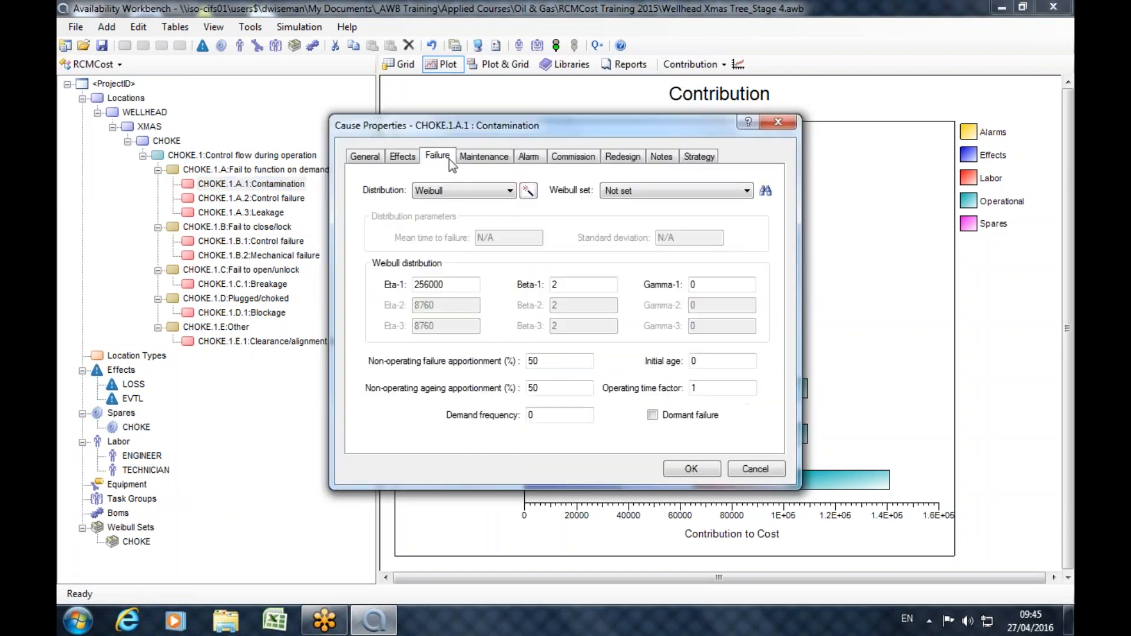
left_click(459, 190)
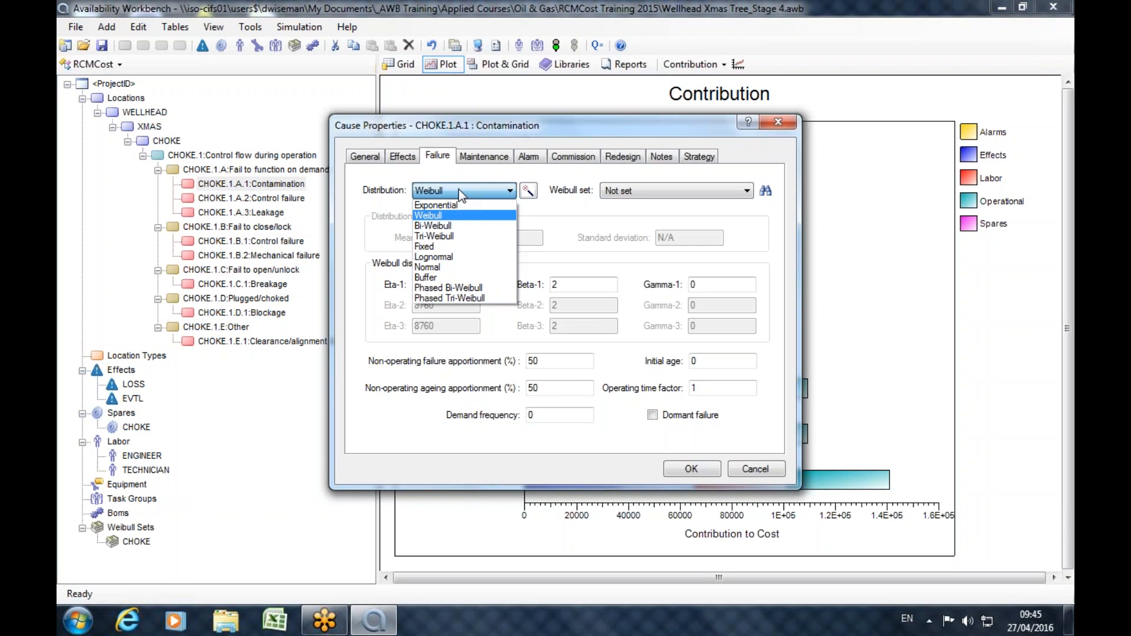
Close the properties of cause CHOKE.1.A.1 and view the list of available modules.
left_click(494, 172)
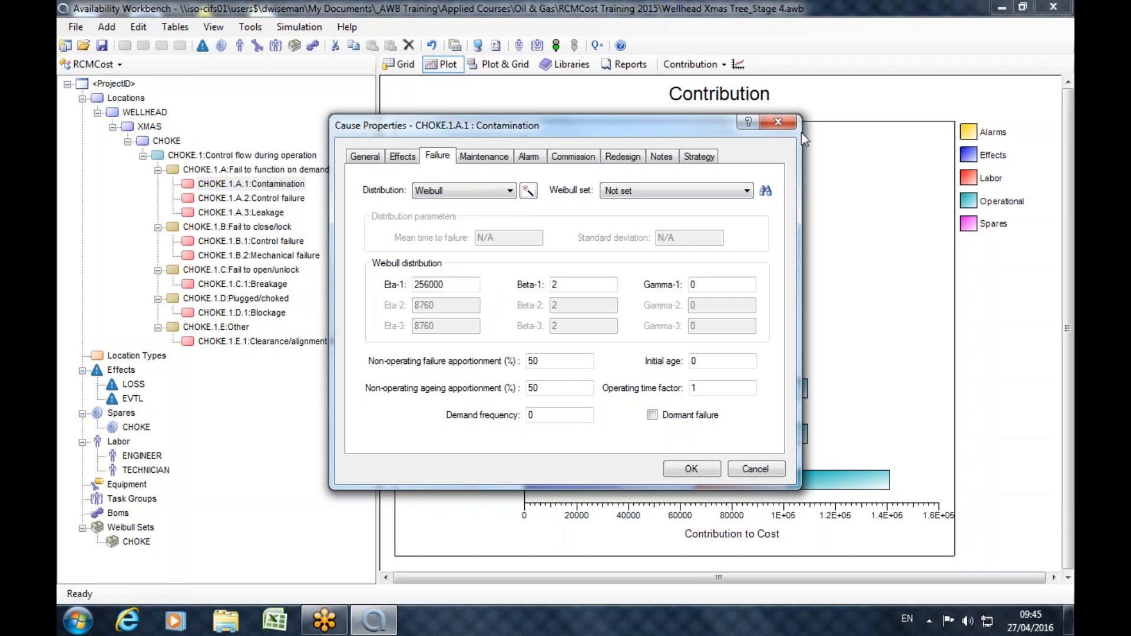
left_click(778, 122)
left_click(93, 65)
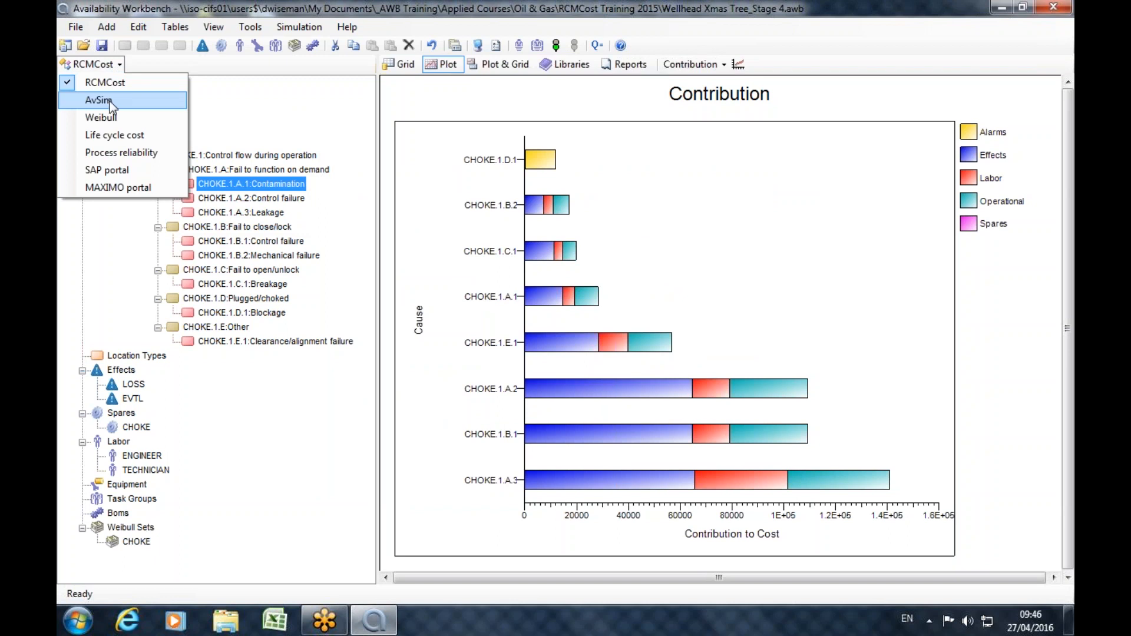
left_click(317, 99)
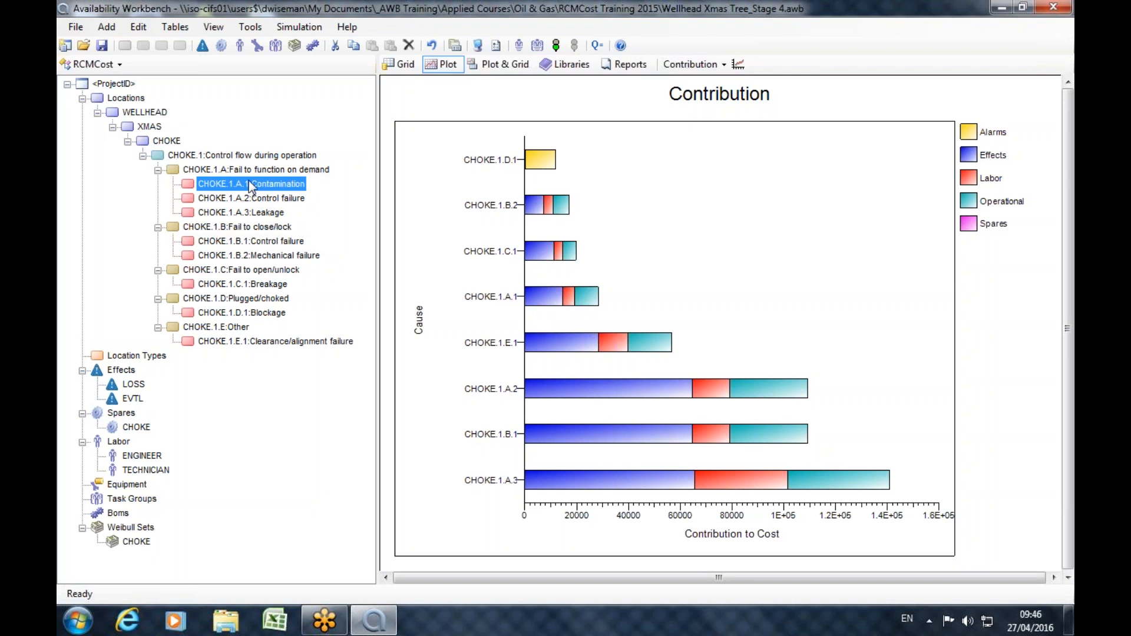
In the AvSim module, view the failure distributions offered for a new failure model, then discard it.
left_click(94, 64)
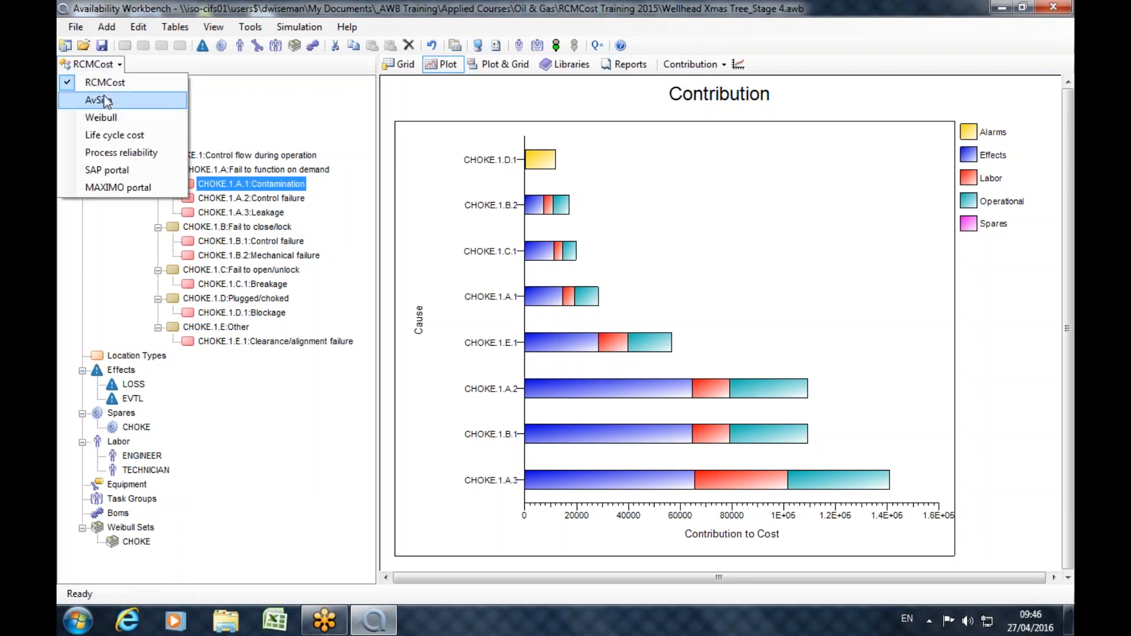
left_click(103, 95)
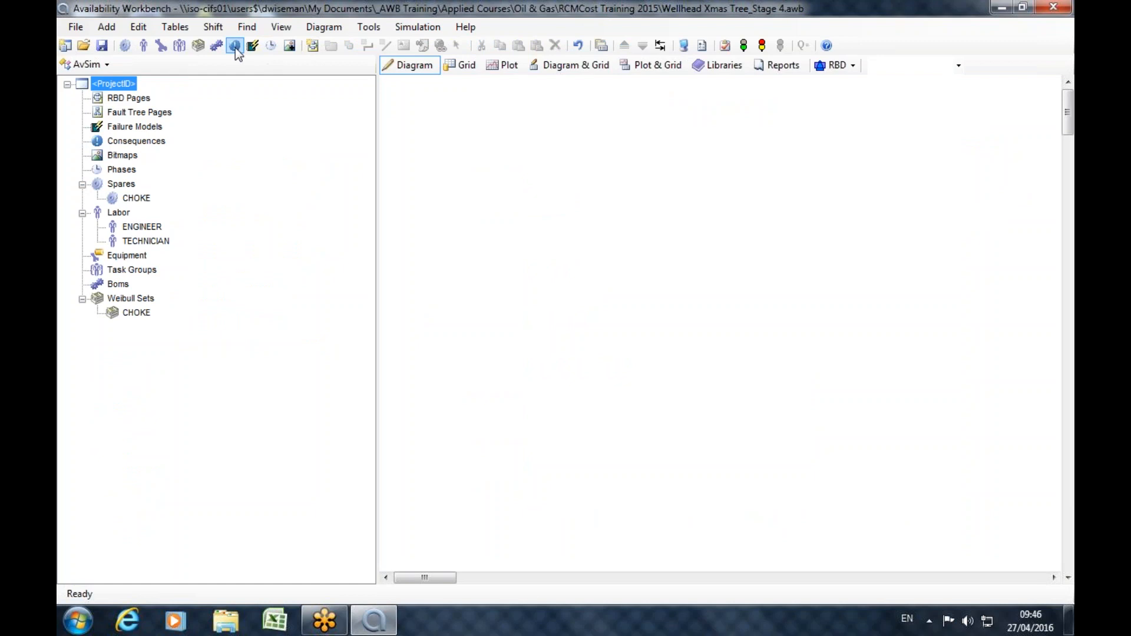
left_click(254, 46)
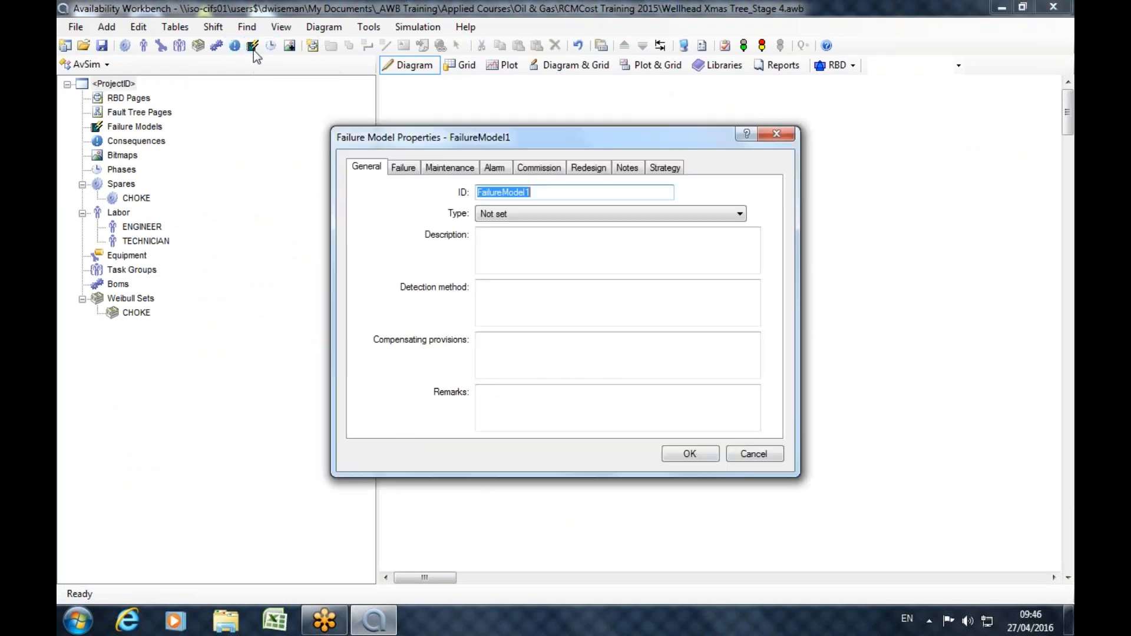
left_click(405, 168)
left_click(487, 207)
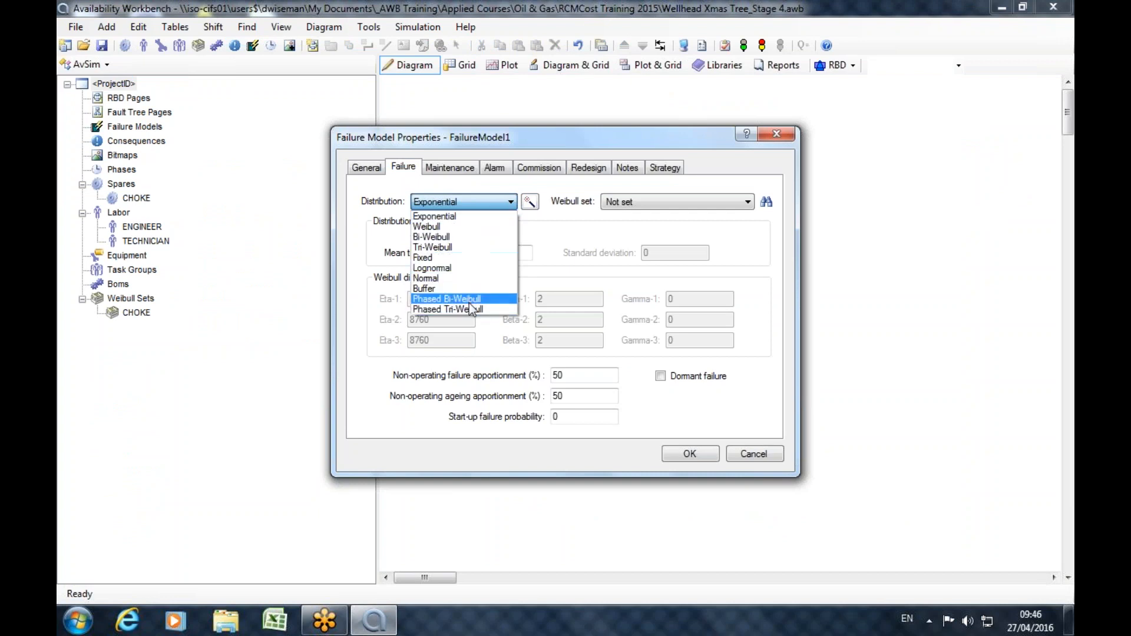
left_click(792, 137)
left_click(791, 135)
Return to the RCMCost module and compare the failure distributions available for cause CHOKE.1.A.1 Contamination.
left_click(88, 63)
left_click(100, 83)
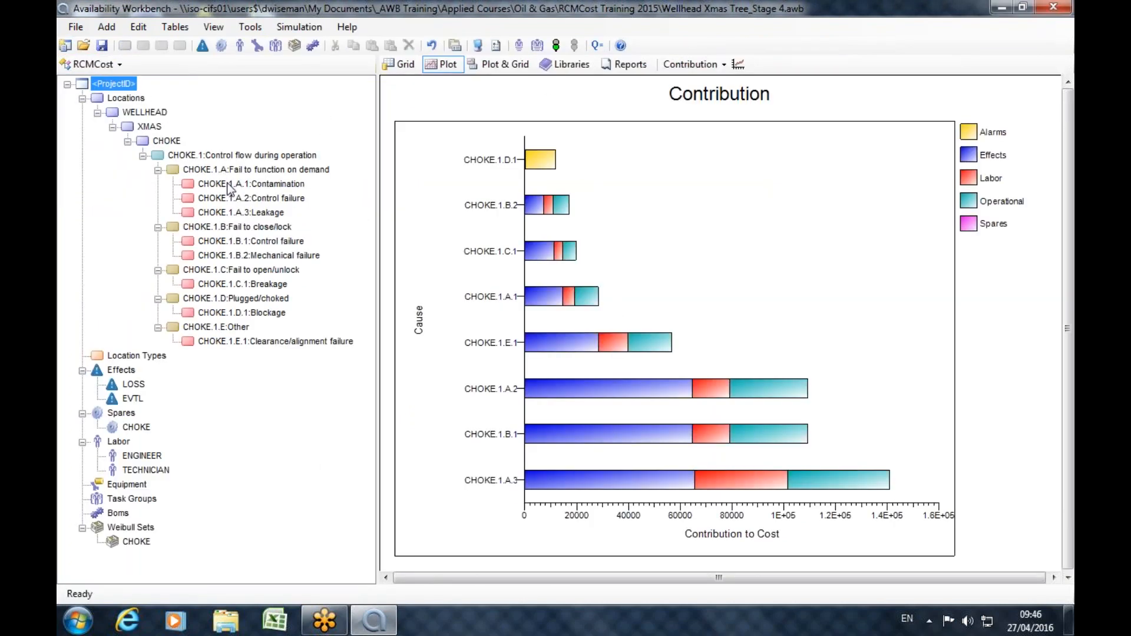
double_click(227, 184)
left_click(434, 155)
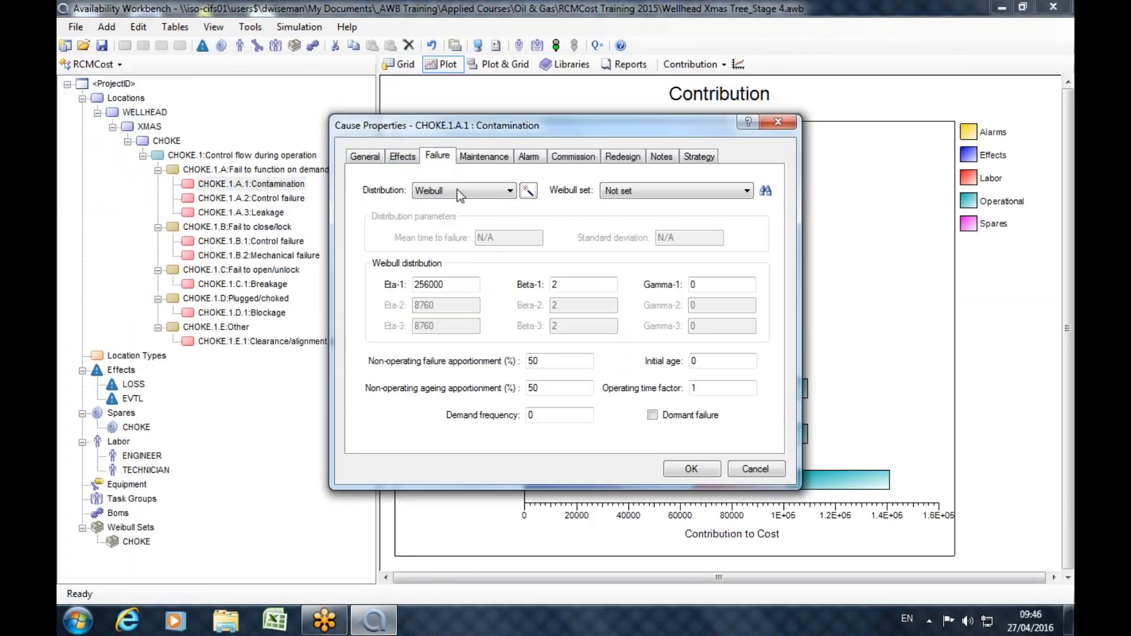
left_click(501, 195)
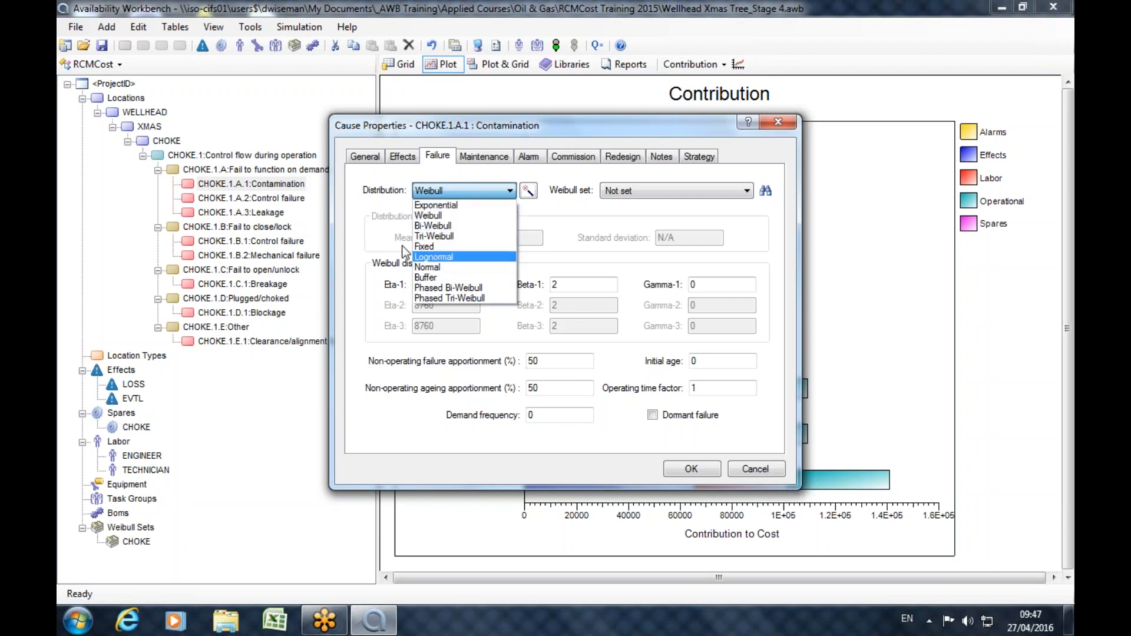
left_click(778, 127)
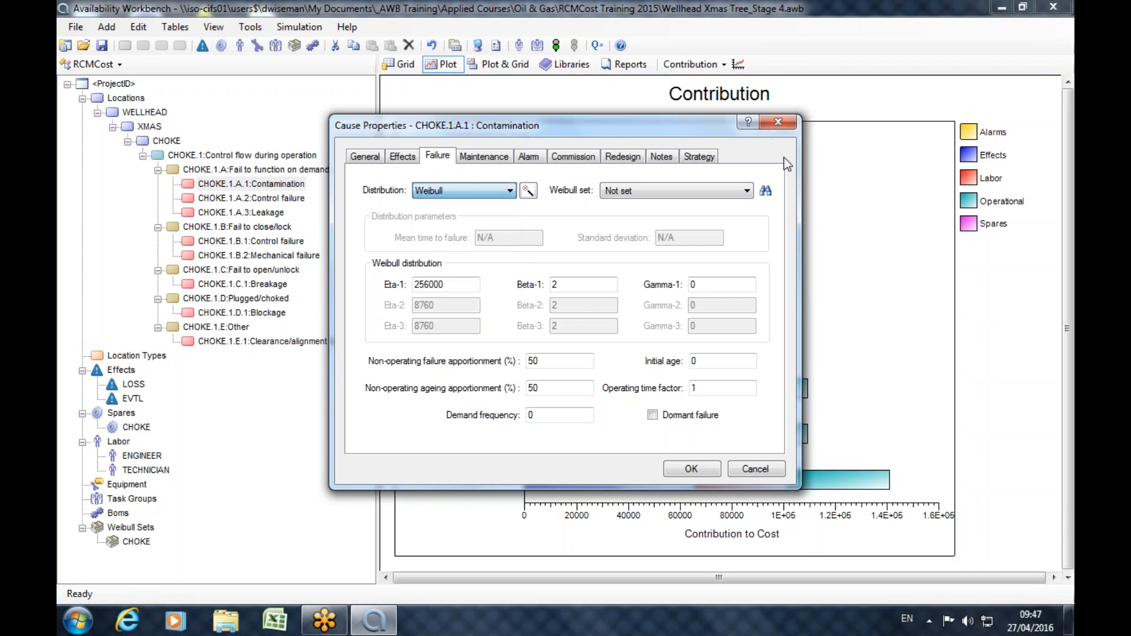
left_click(777, 123)
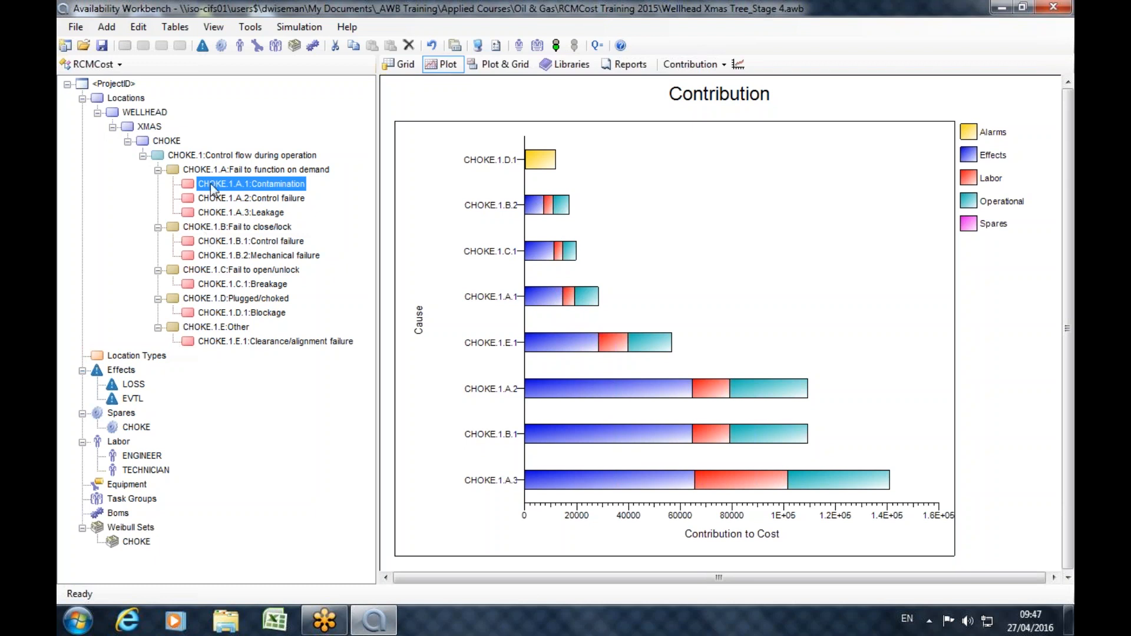
Convert the RCMCost locations to a reliability block diagram with Locations to RBD.
left_click(252, 29)
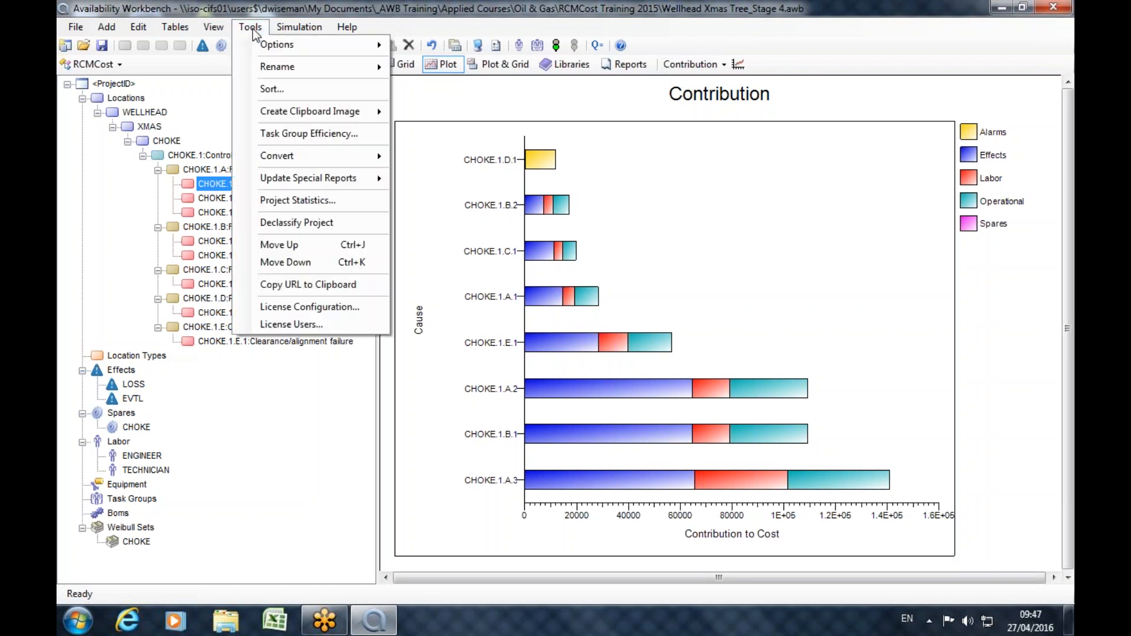
mouse_move(279, 161)
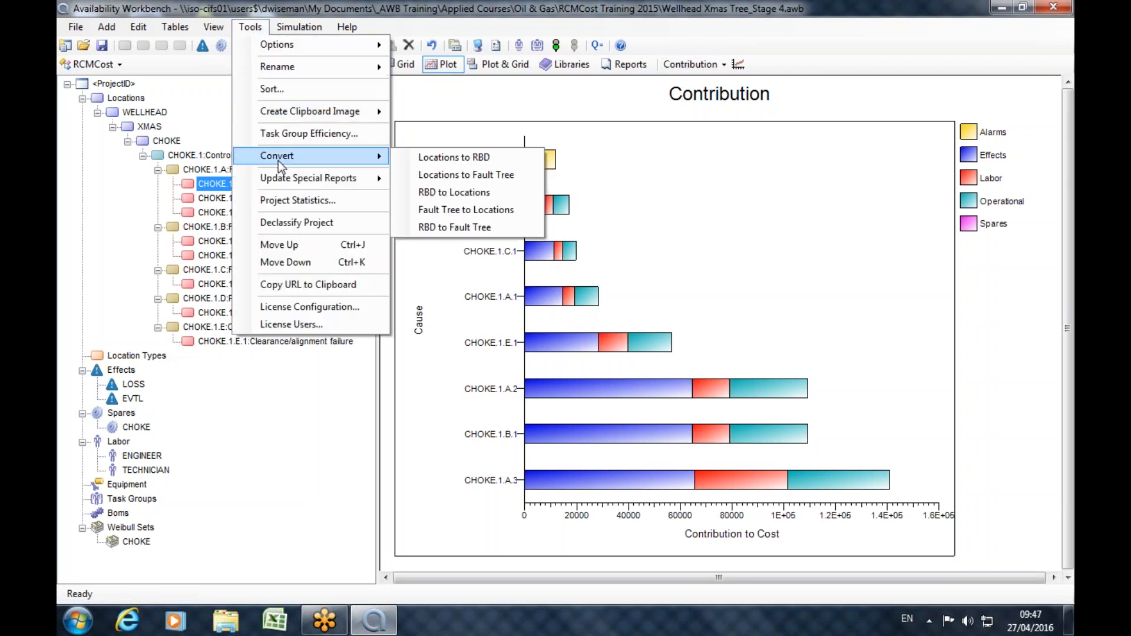
left_click(463, 159)
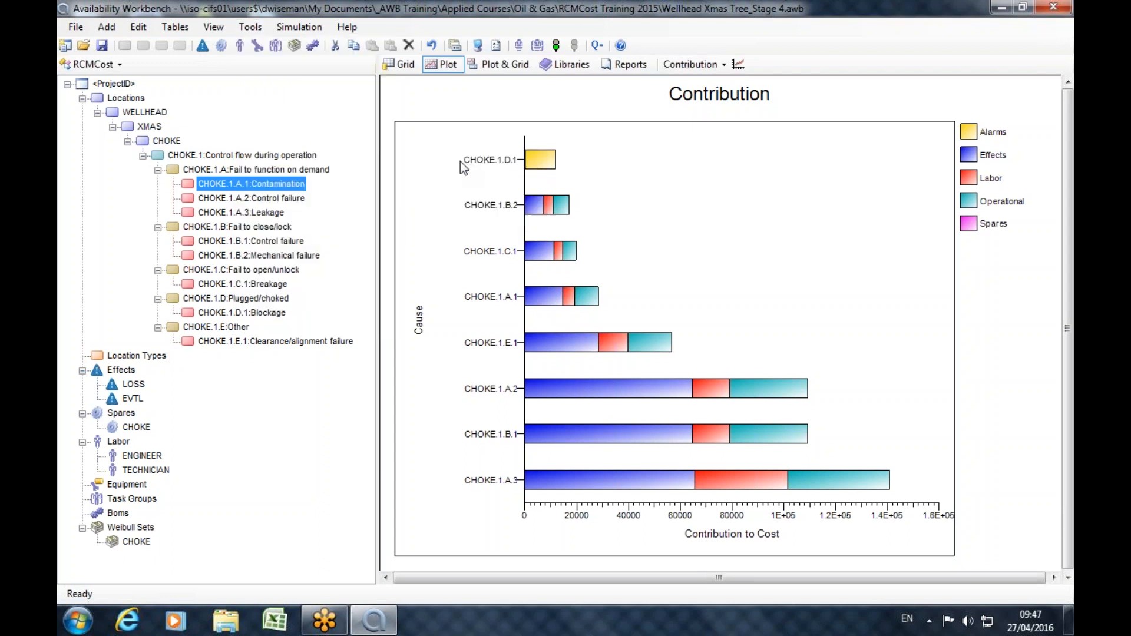
Expand the converted RBD pages through WELLHEAD and XMAS and display the CHOKE block diagram.
left_click(83, 99)
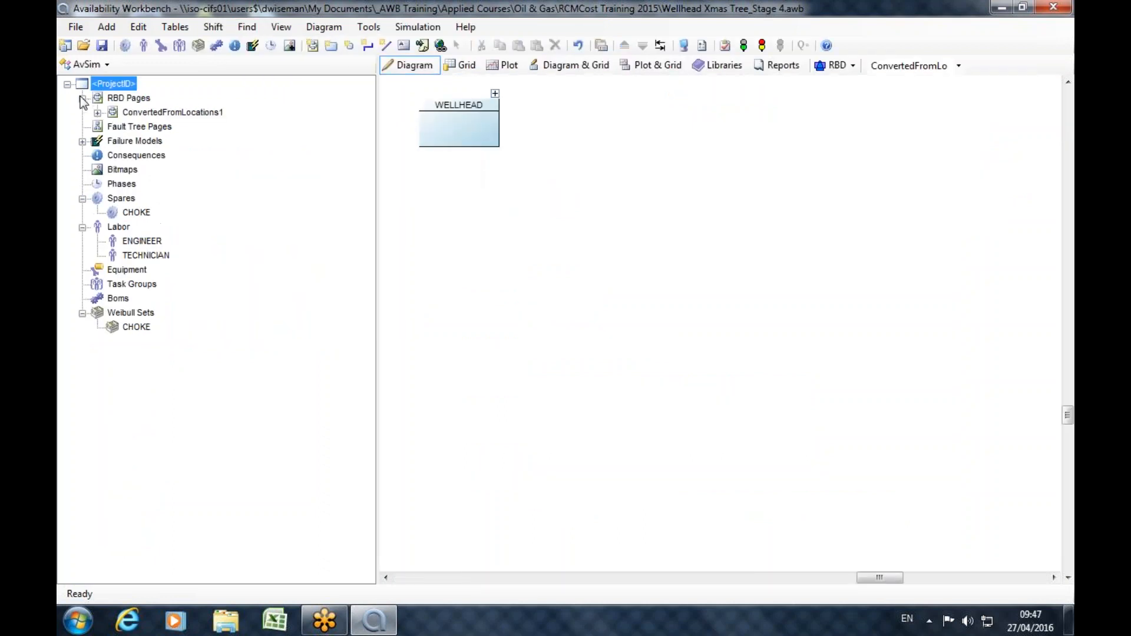
left_click(115, 112)
left_click(98, 113)
left_click(113, 127)
left_click(130, 127)
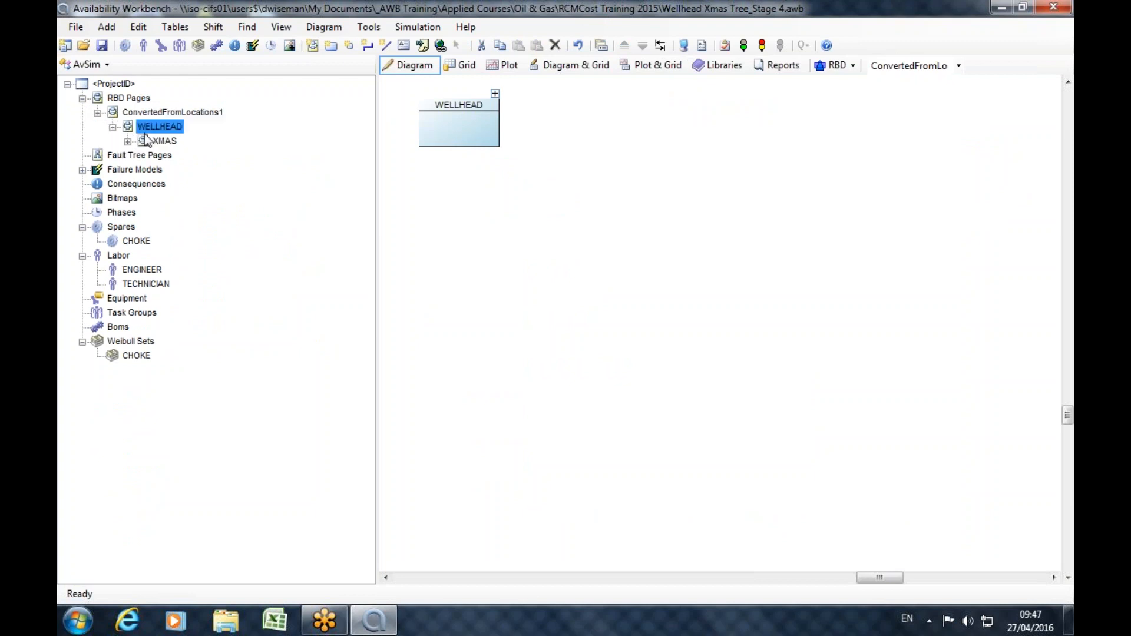
left_click(162, 141)
left_click(127, 141)
left_click(180, 155)
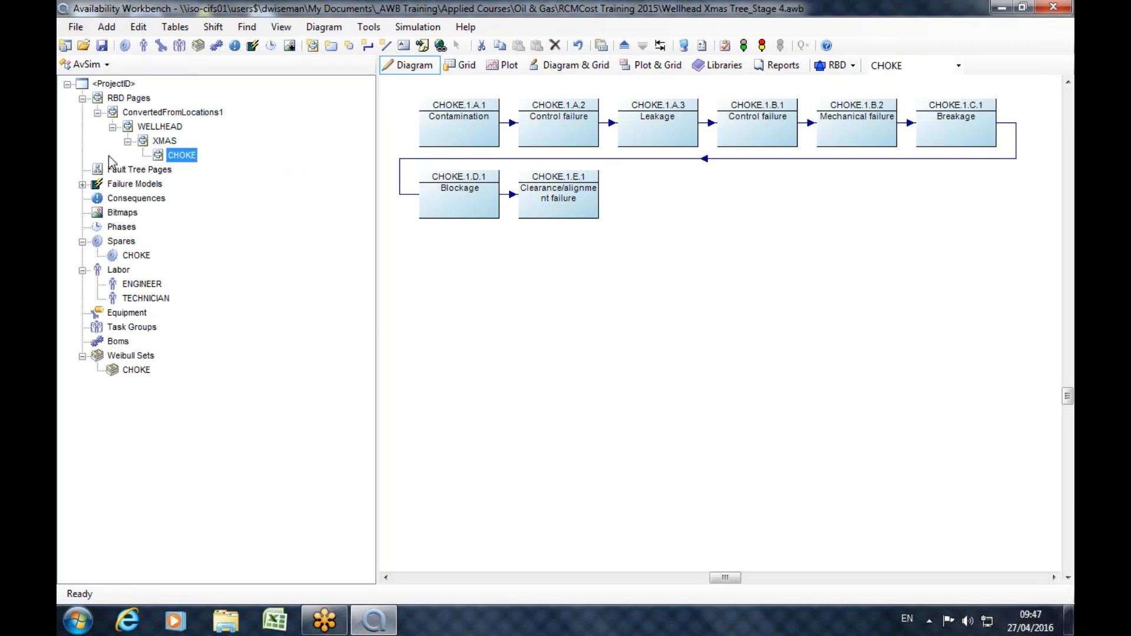
Expand the failure models and review the failure parameters of CHOKE.1.A.1 Contamination and CHOKE.1.A.2 Control failure.
left_click(83, 185)
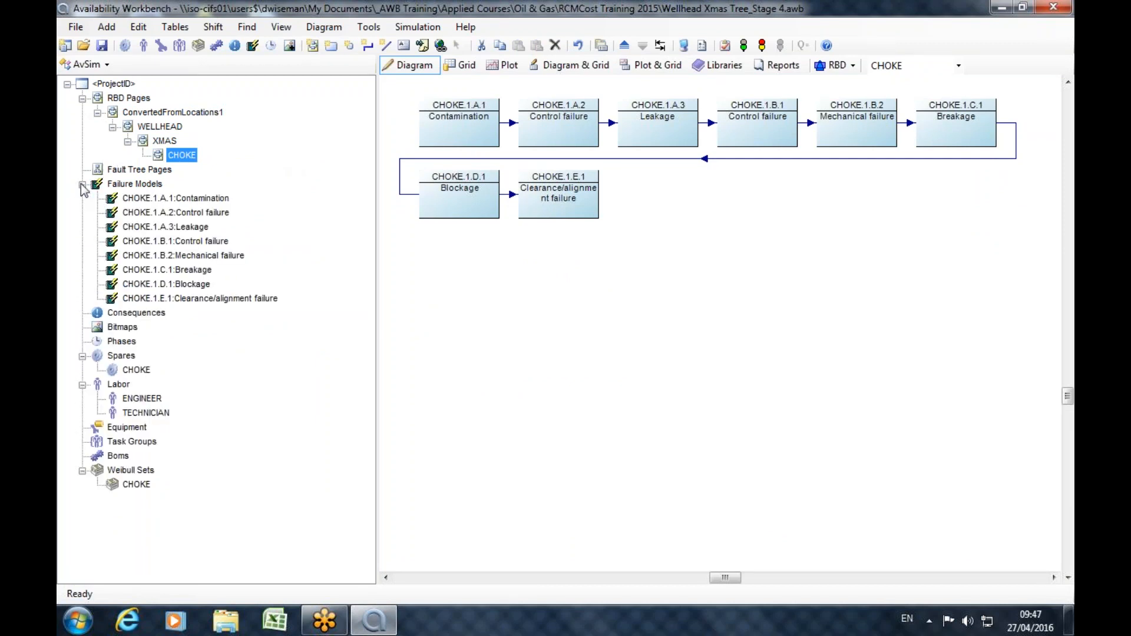
double_click(191, 200)
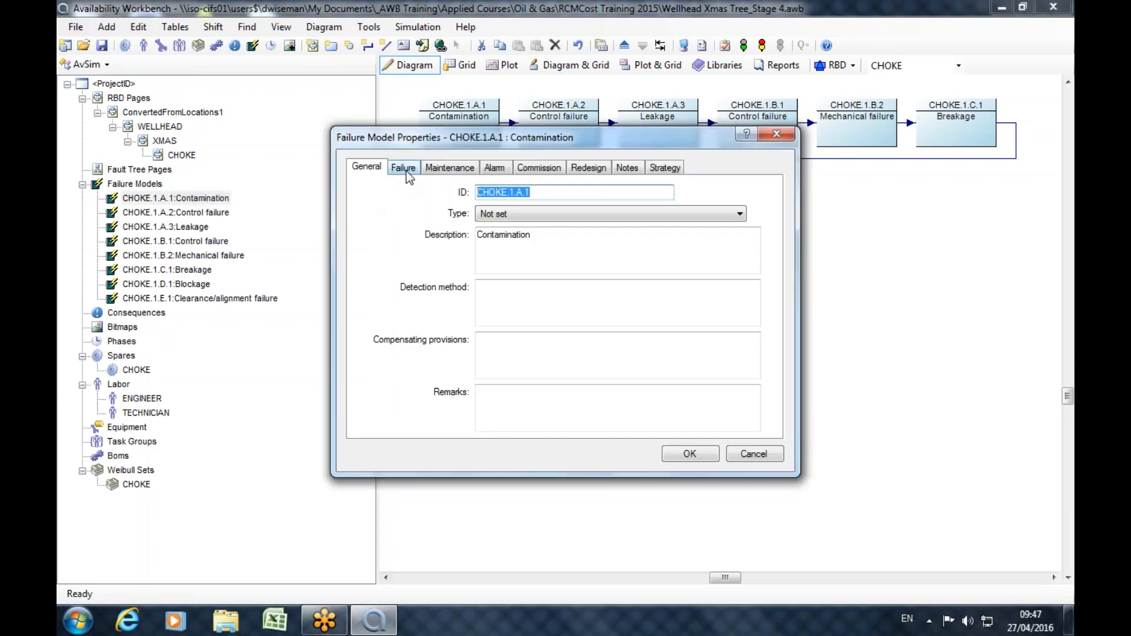
left_click(403, 168)
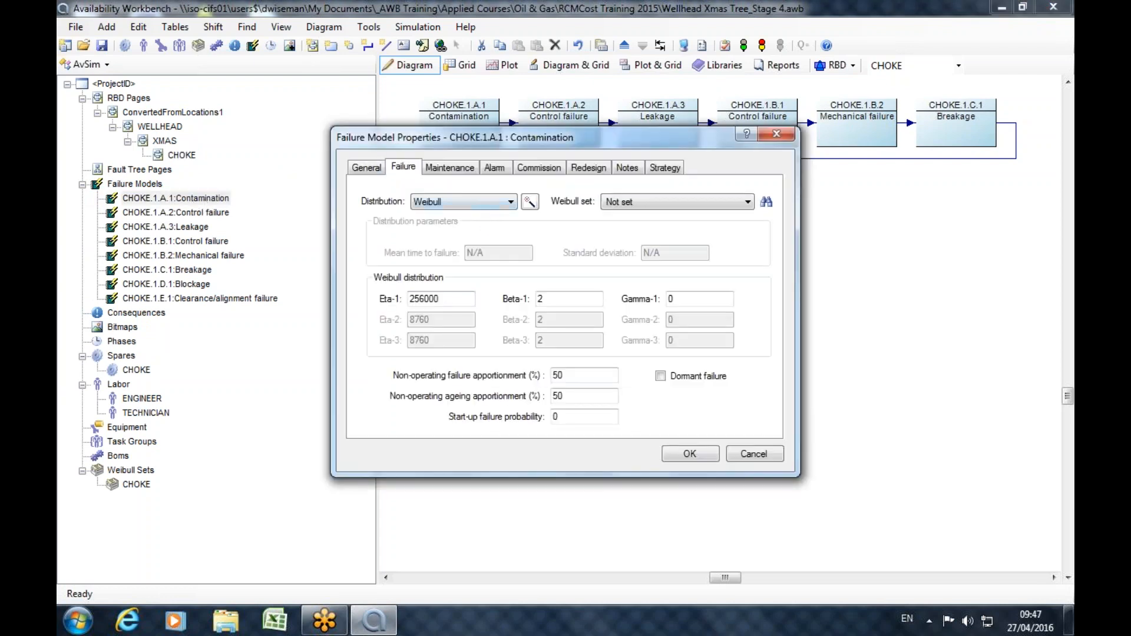
left_click(777, 134)
left_click(137, 217)
double_click(137, 217)
left_click(404, 167)
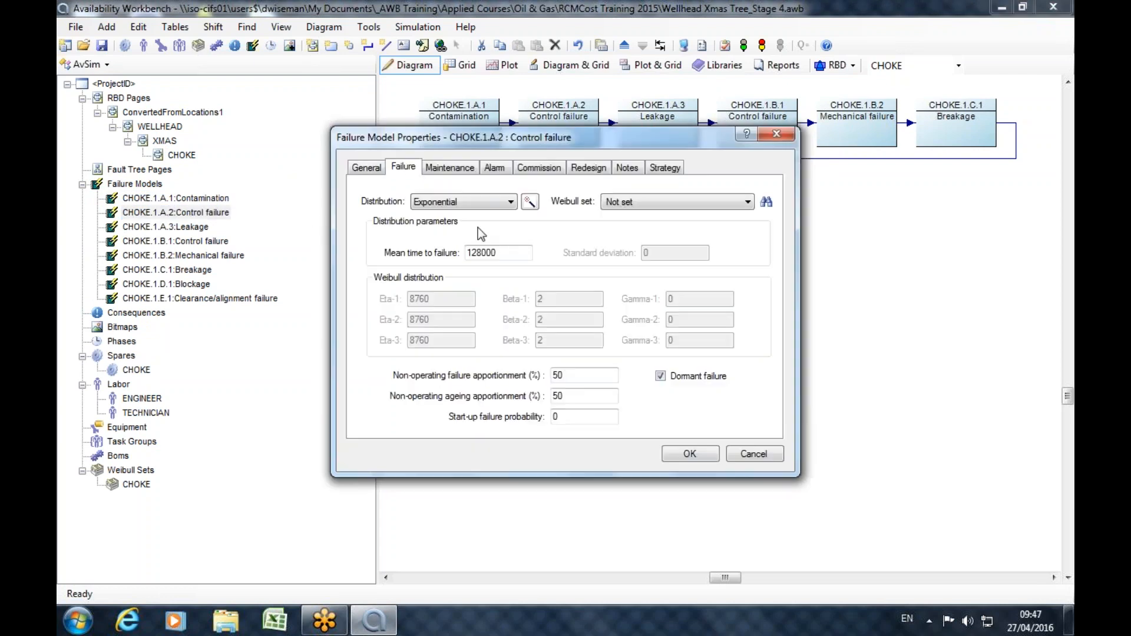
left_click(777, 135)
Review the failure parameters of failure model CHOKE.1.A.3 Leakage and close its properties.
double_click(187, 229)
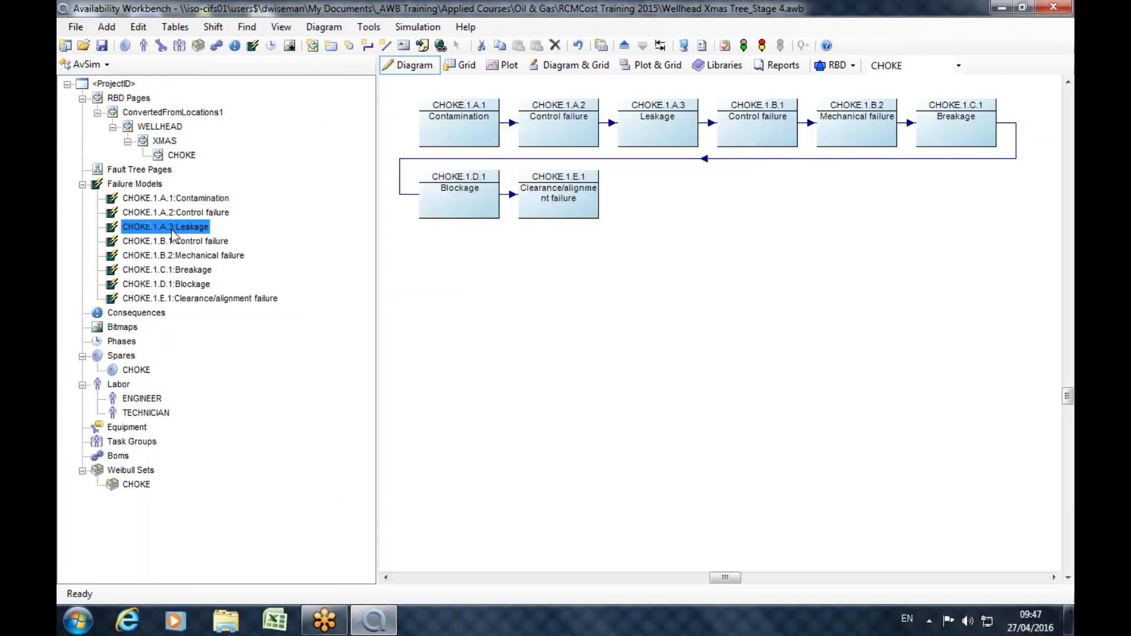
left_click(404, 168)
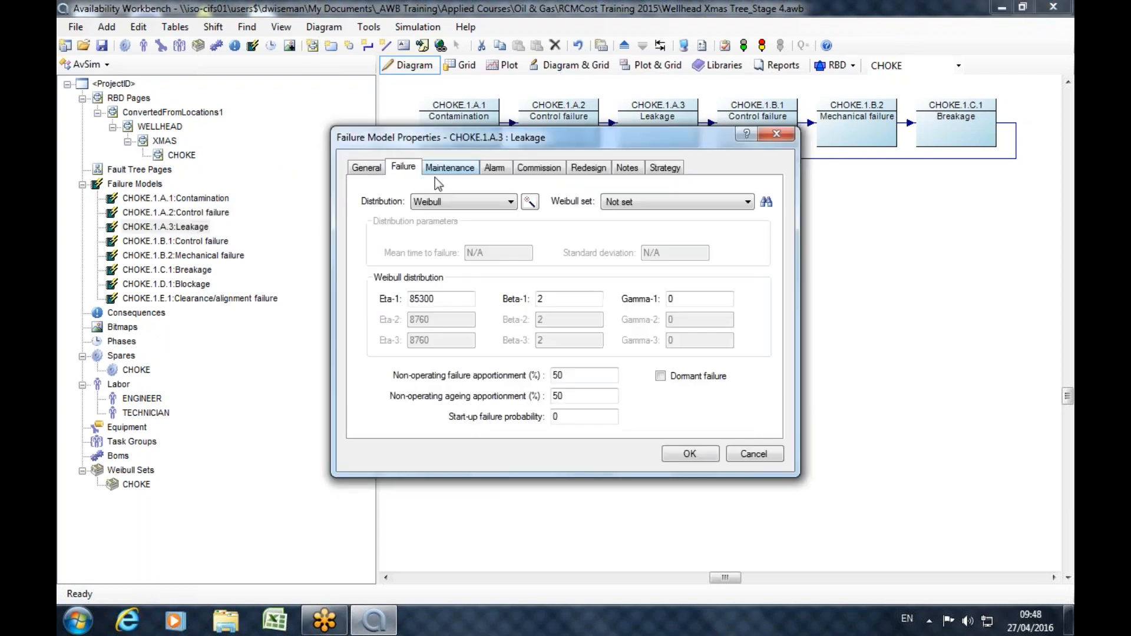
left_click(500, 201)
left_click(499, 202)
left_click(790, 134)
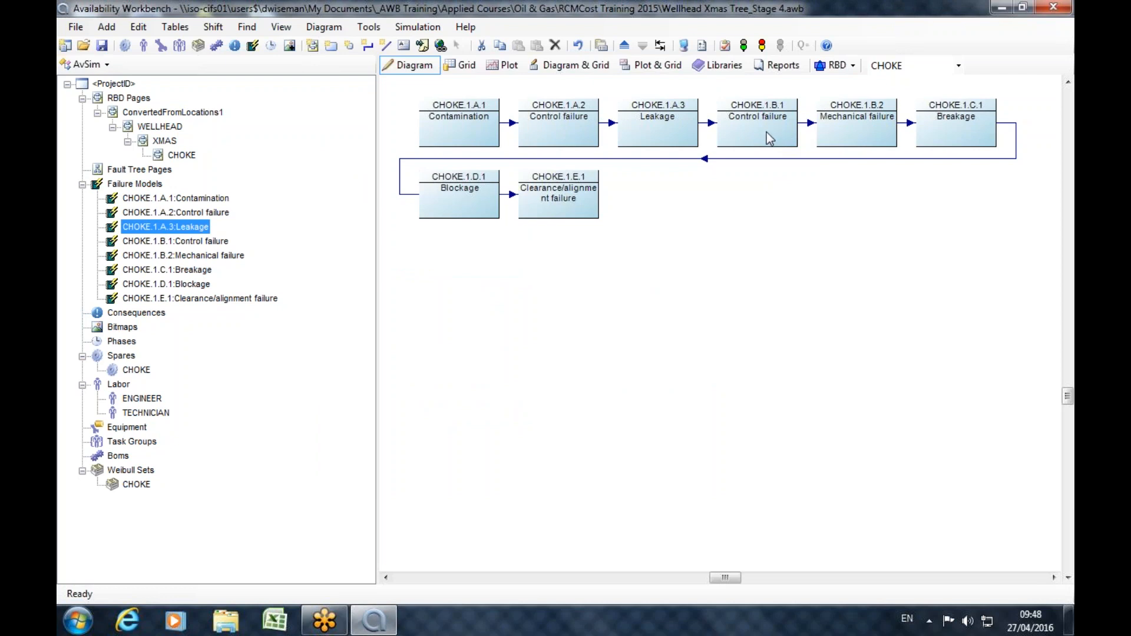
Return to the RCMCost module and step through the WELLHEAD, XMAS and CHOKE locations in the hierarchy.
left_click(88, 64)
left_click(105, 83)
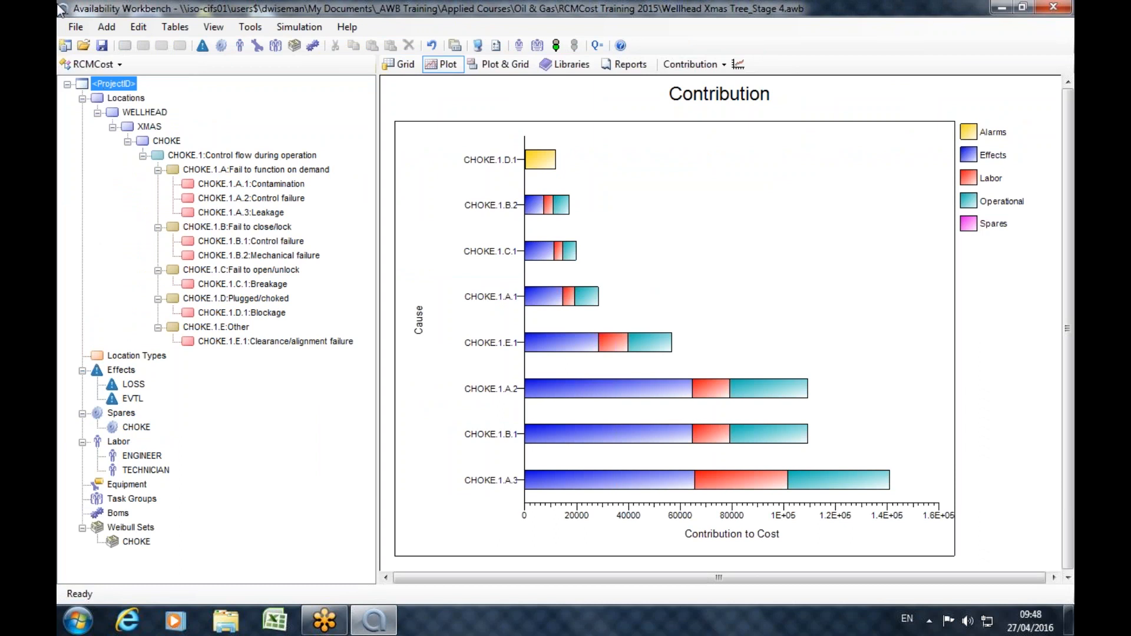
left_click(131, 116)
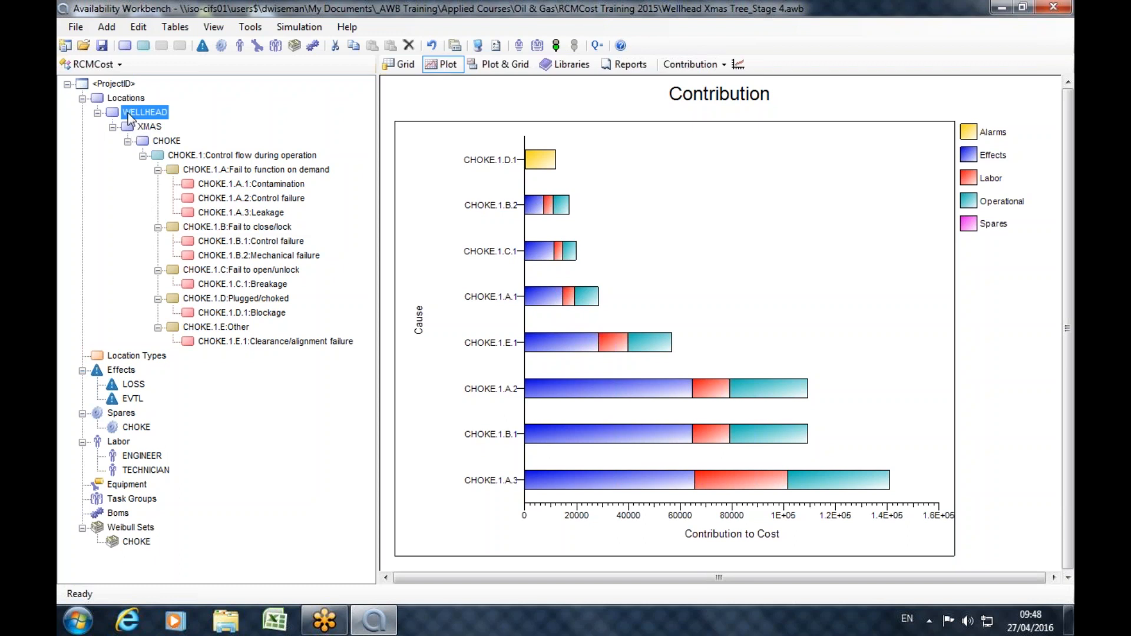
left_click(141, 129)
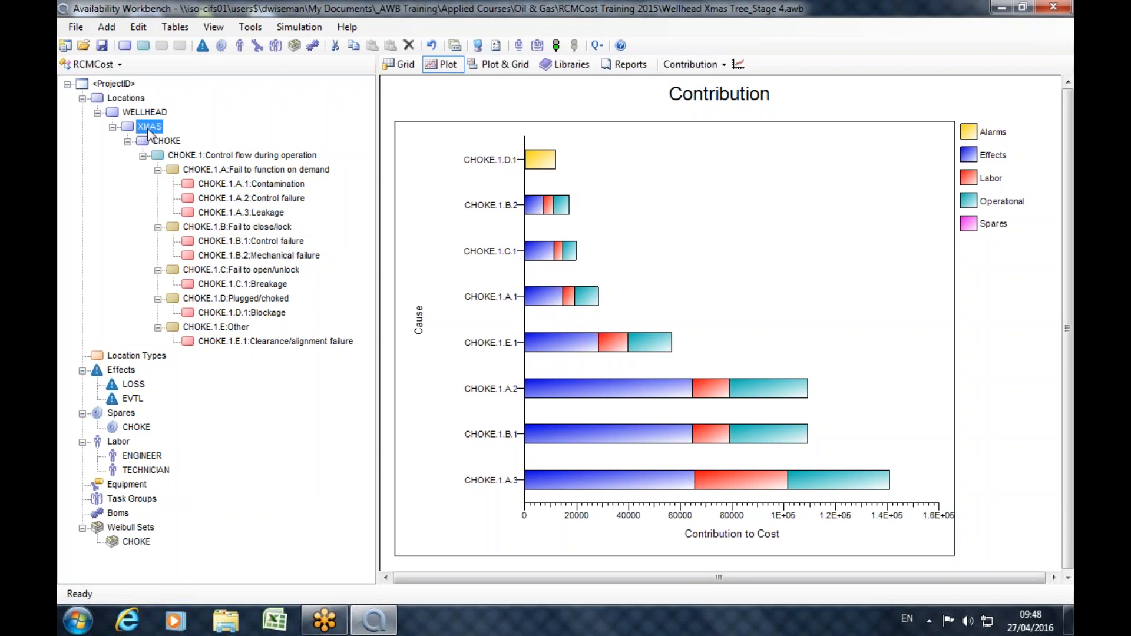
left_click(158, 142)
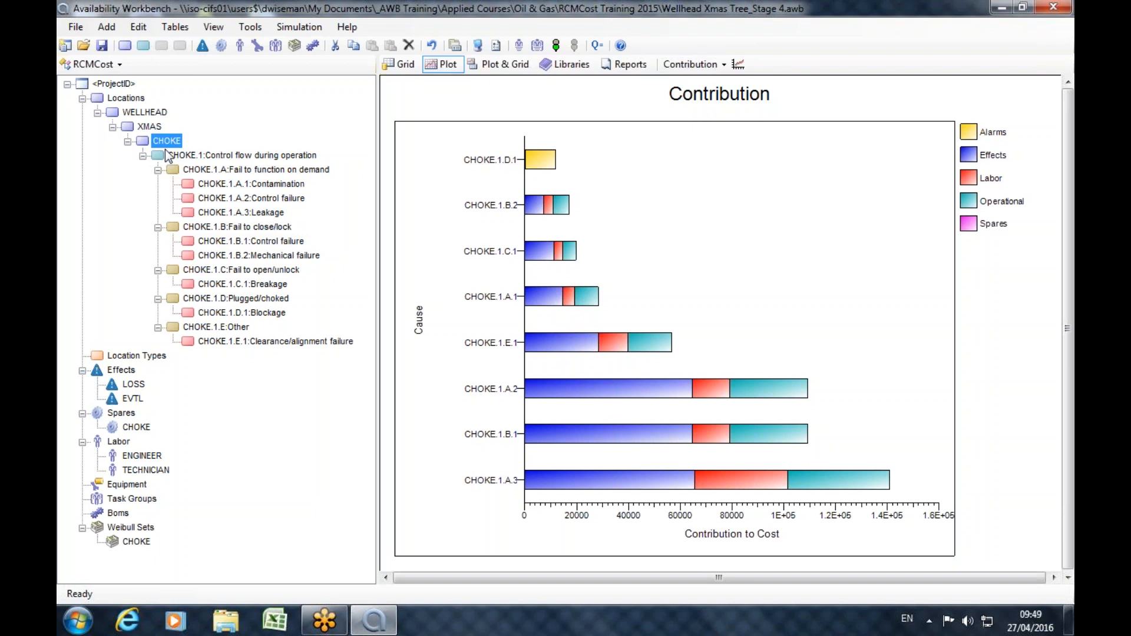
View the module list with the SAP portal and MAXIMO portal, then reselect the CHOKE location.
left_click(94, 64)
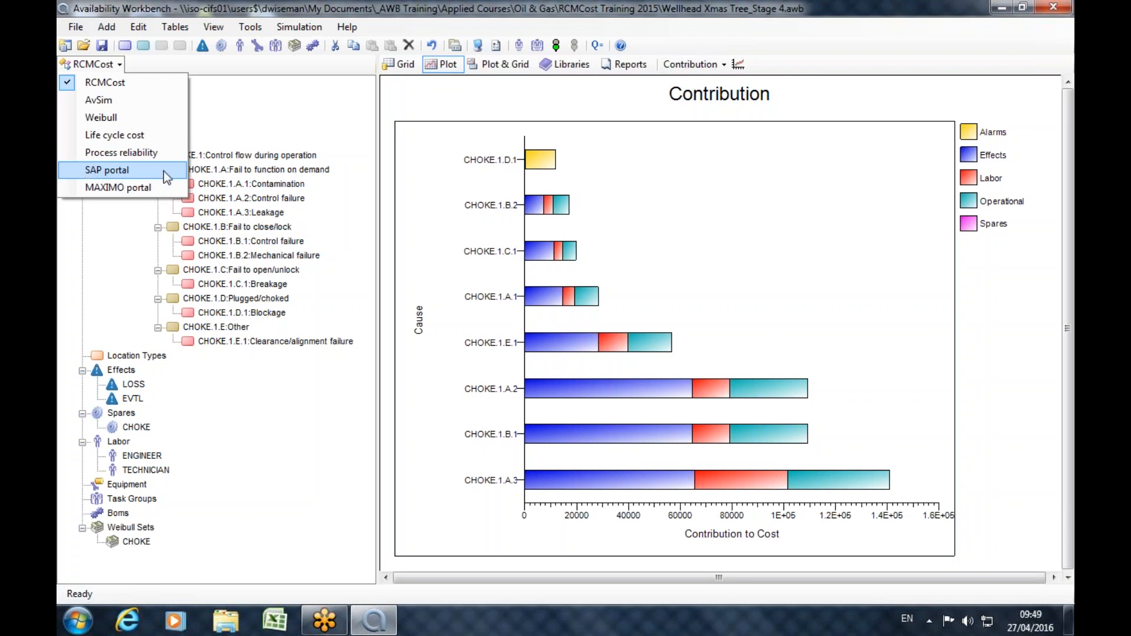
left_click(224, 157)
left_click(167, 145)
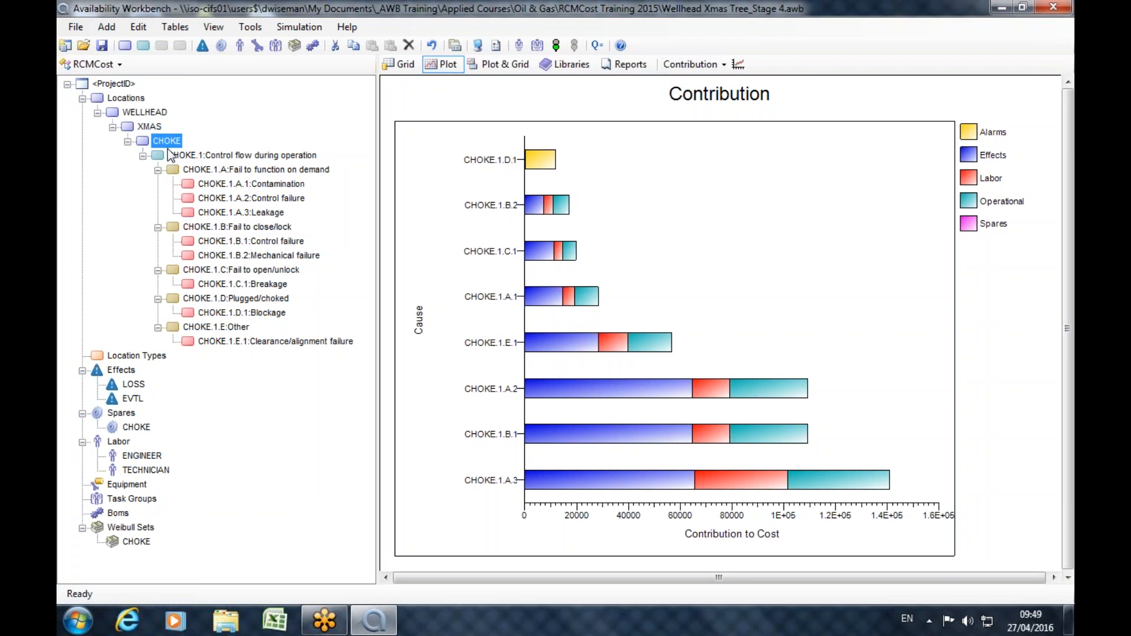
left_click(122, 99)
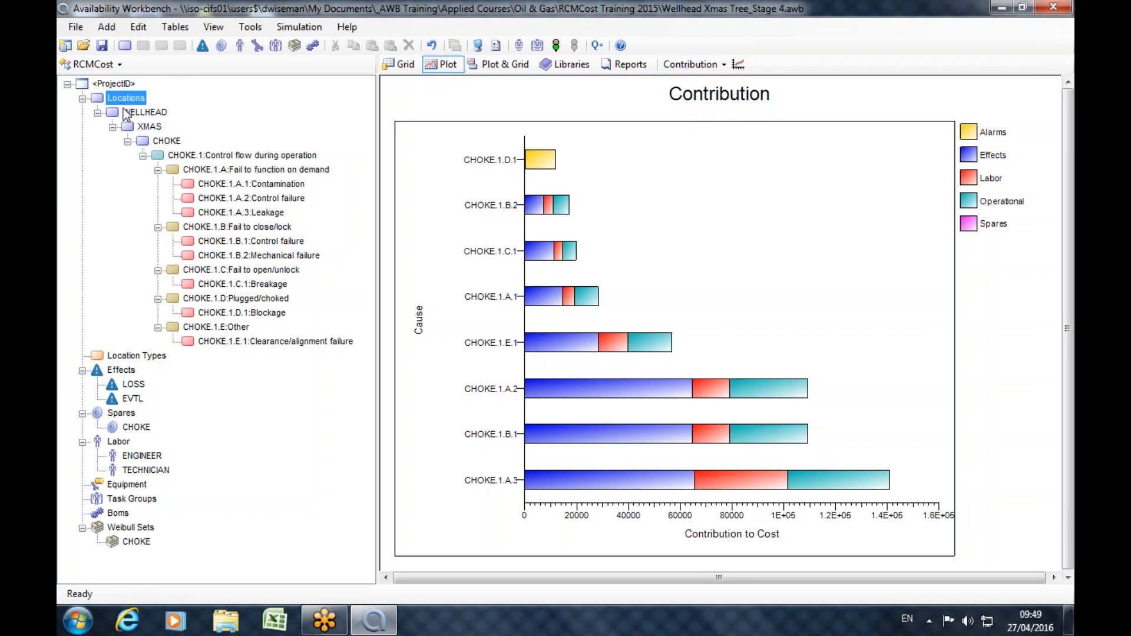
left_click(128, 113)
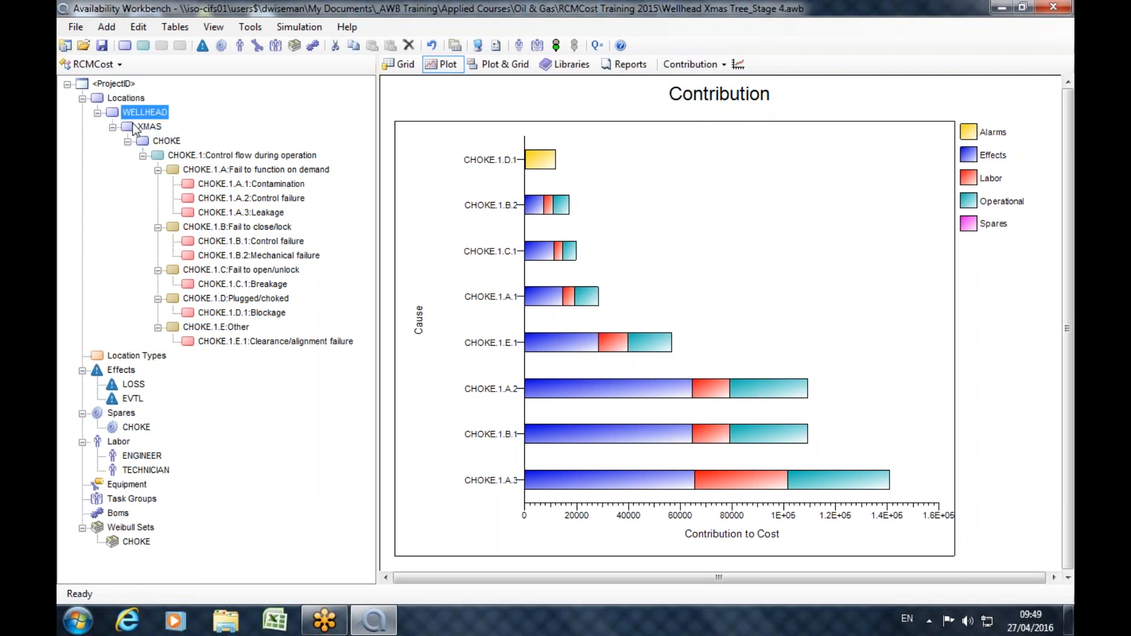
left_click(134, 124)
left_click(141, 140)
left_click(135, 130)
left_click(142, 141)
left_click(139, 127)
left_click(128, 141)
left_click(141, 143)
left_click(128, 142)
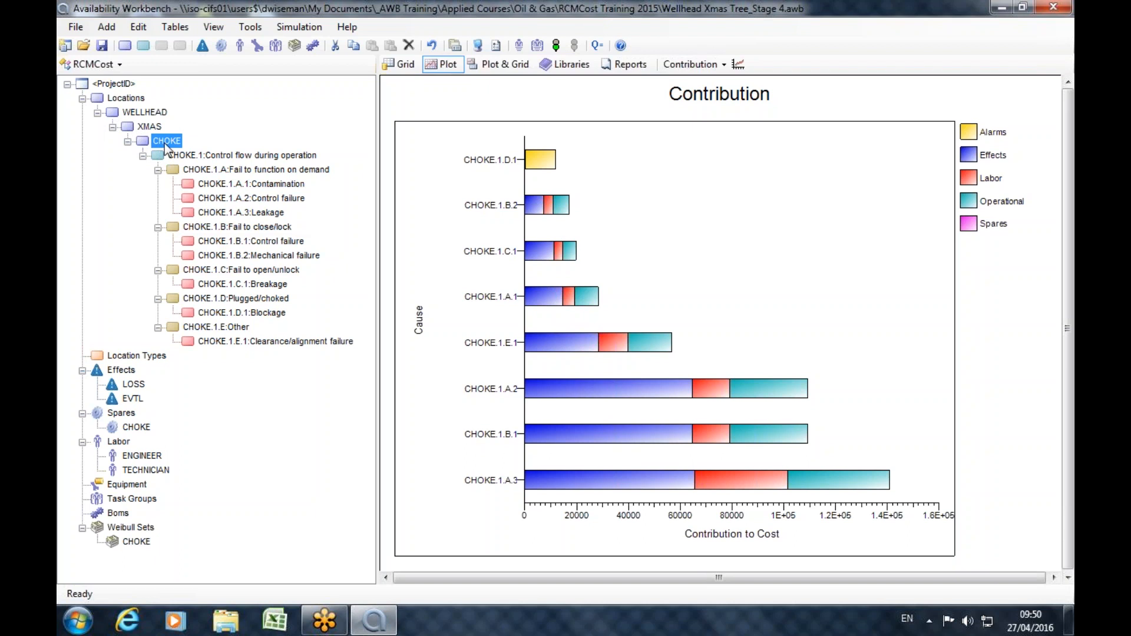
left_click(112, 108)
left_click(127, 126)
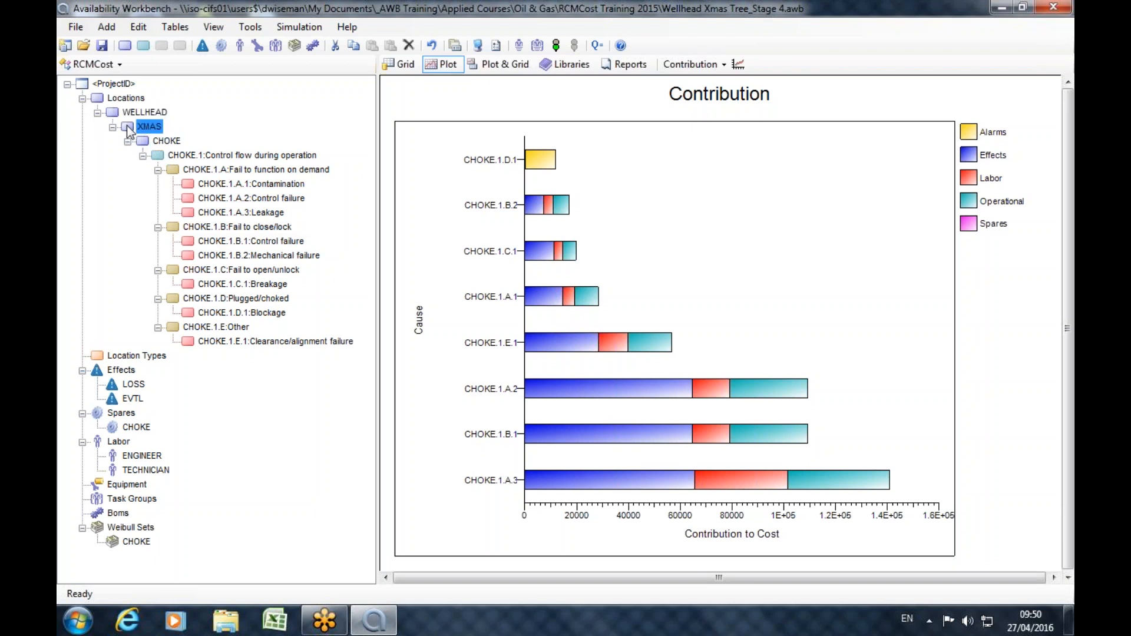
Try moving the CHOKE location with its branch out of XMAS to directly under Locations, and undo the move.
left_click(128, 142)
left_click(143, 140)
left_click(128, 142)
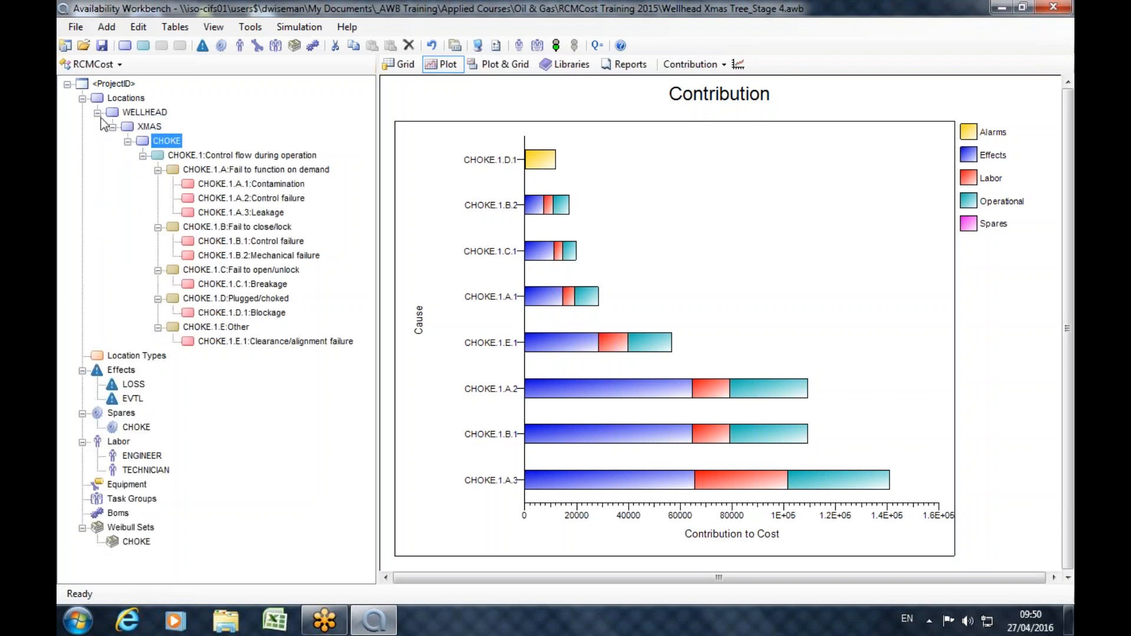
left_click(141, 127)
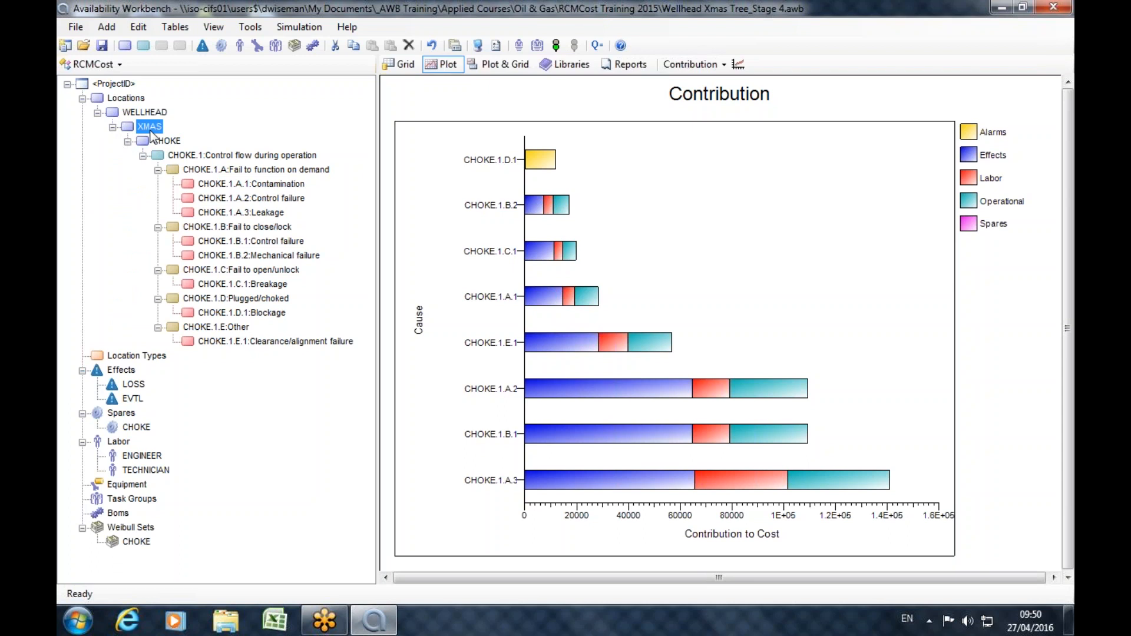
left_click(154, 142)
left_click_drag(140, 146, 129, 258)
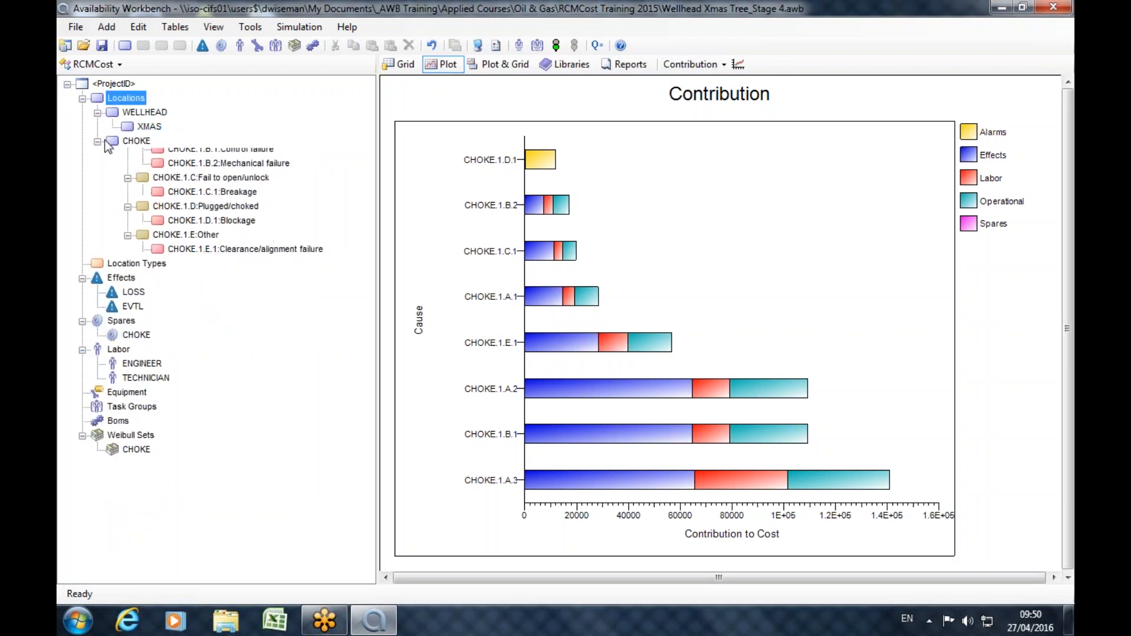
left_click(116, 110)
left_click(97, 113)
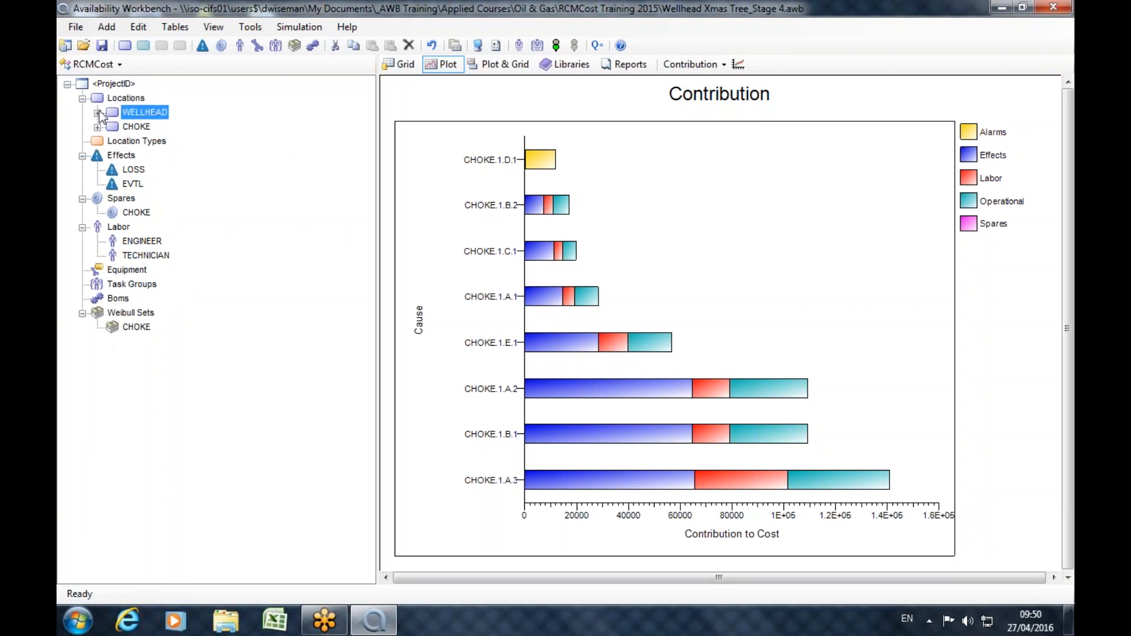
left_click(98, 127)
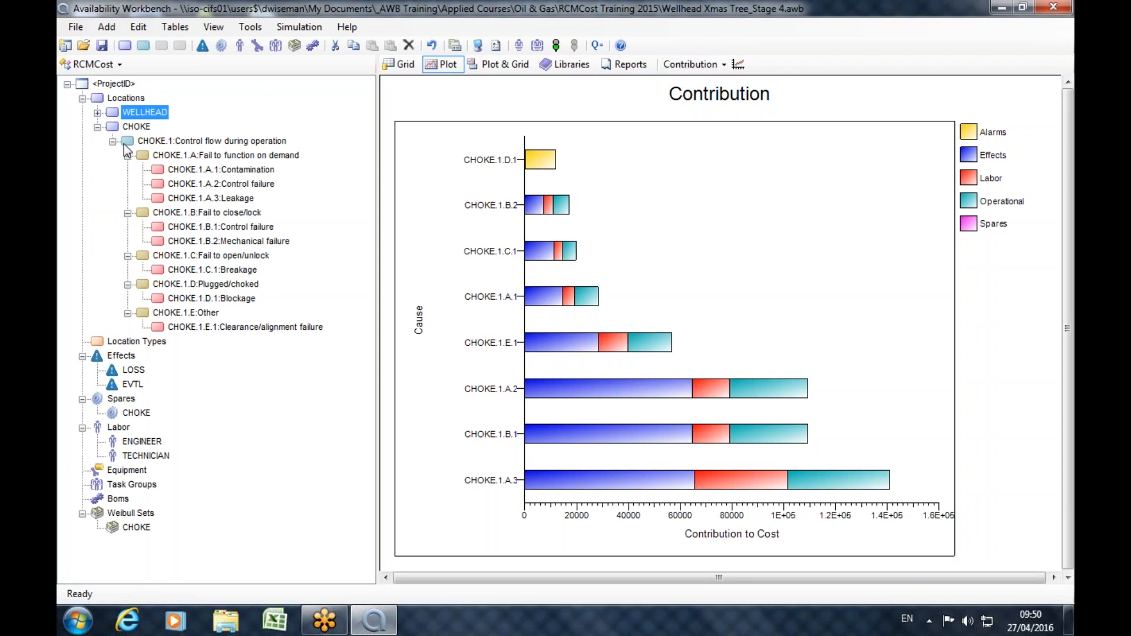
left_click(433, 46)
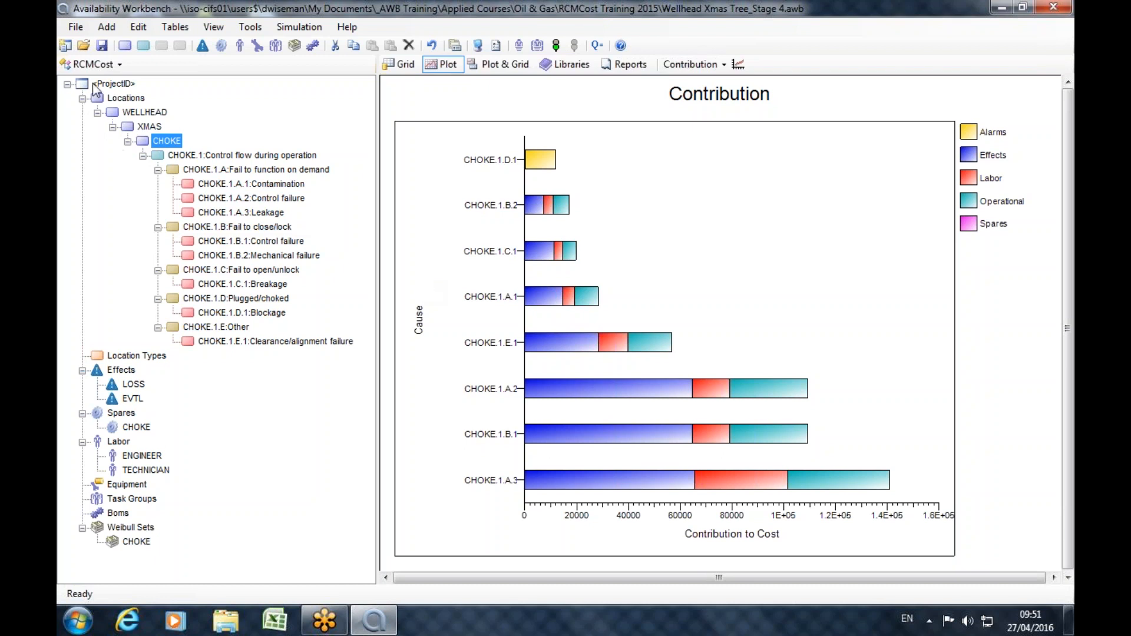
View the Life cycle cost module with its cost nodes, global variables and phases, and return to the RCMCost module.
left_click(112, 64)
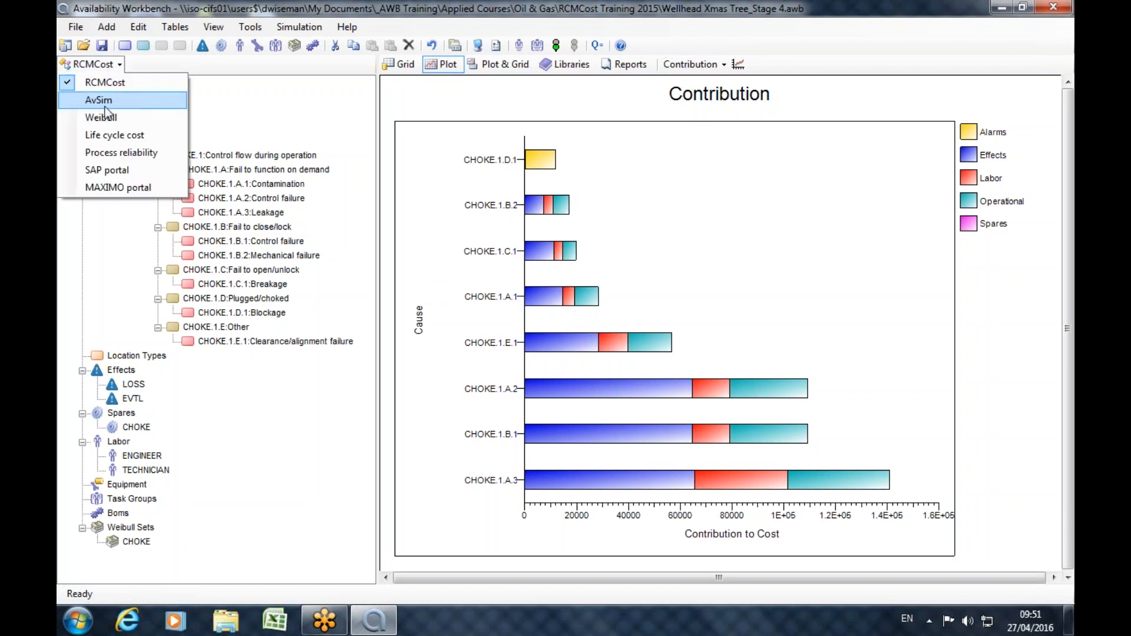
left_click(93, 137)
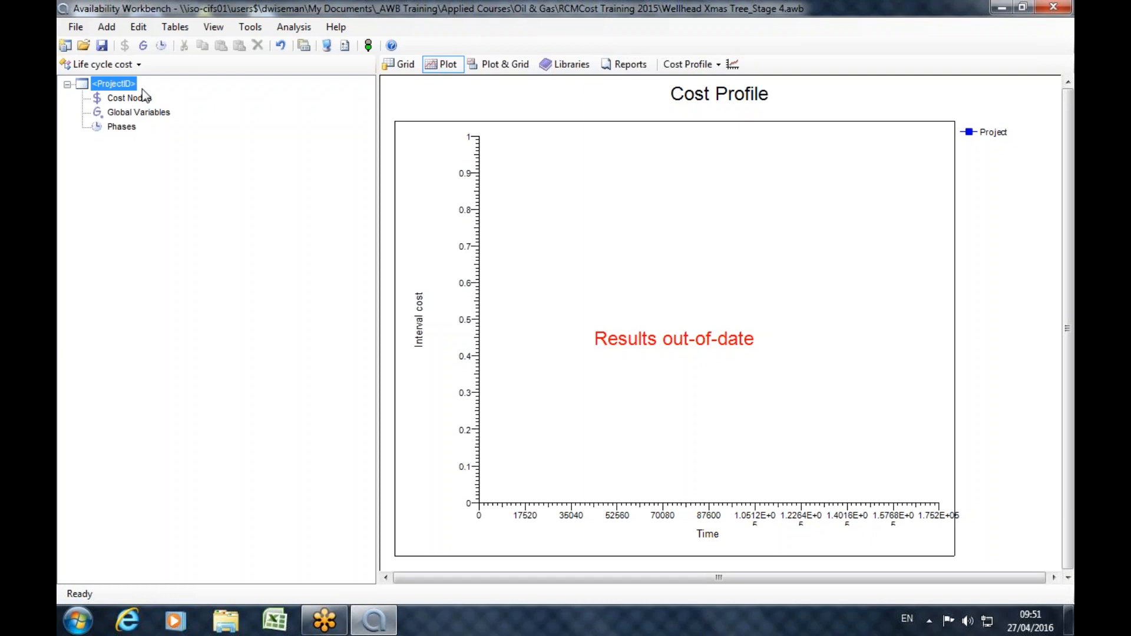
left_click(121, 64)
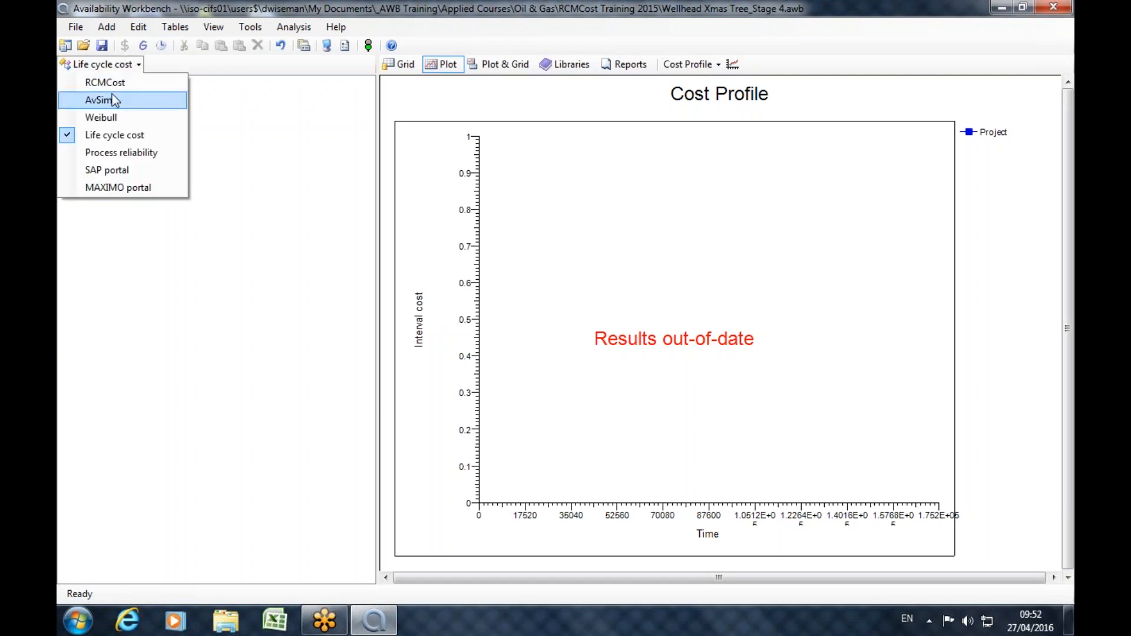
left_click(115, 85)
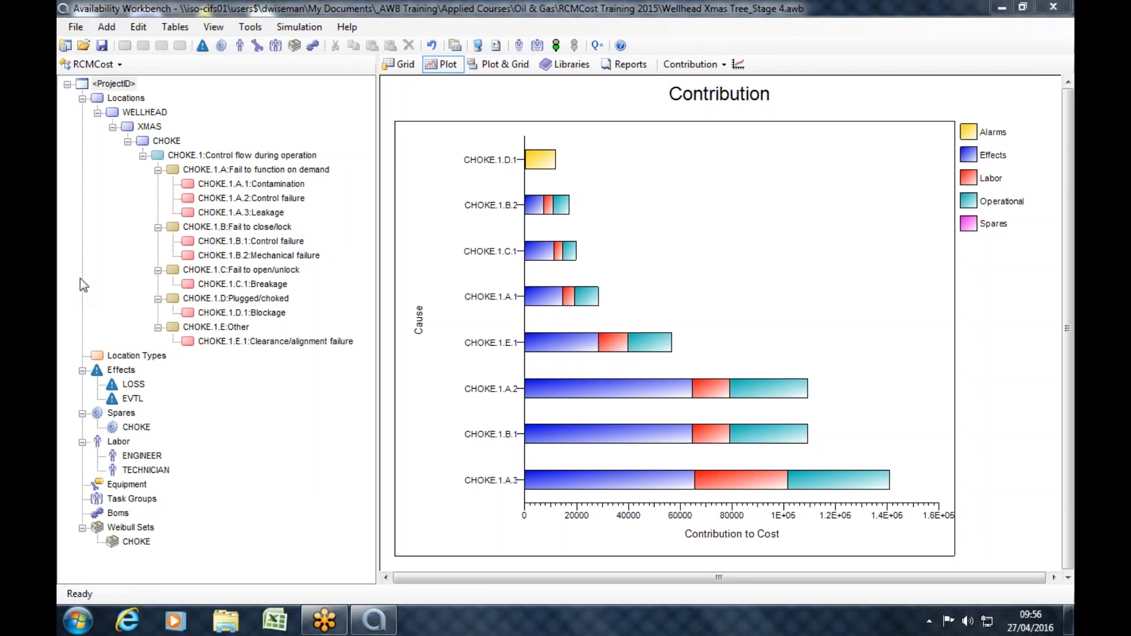
left_click(87, 29)
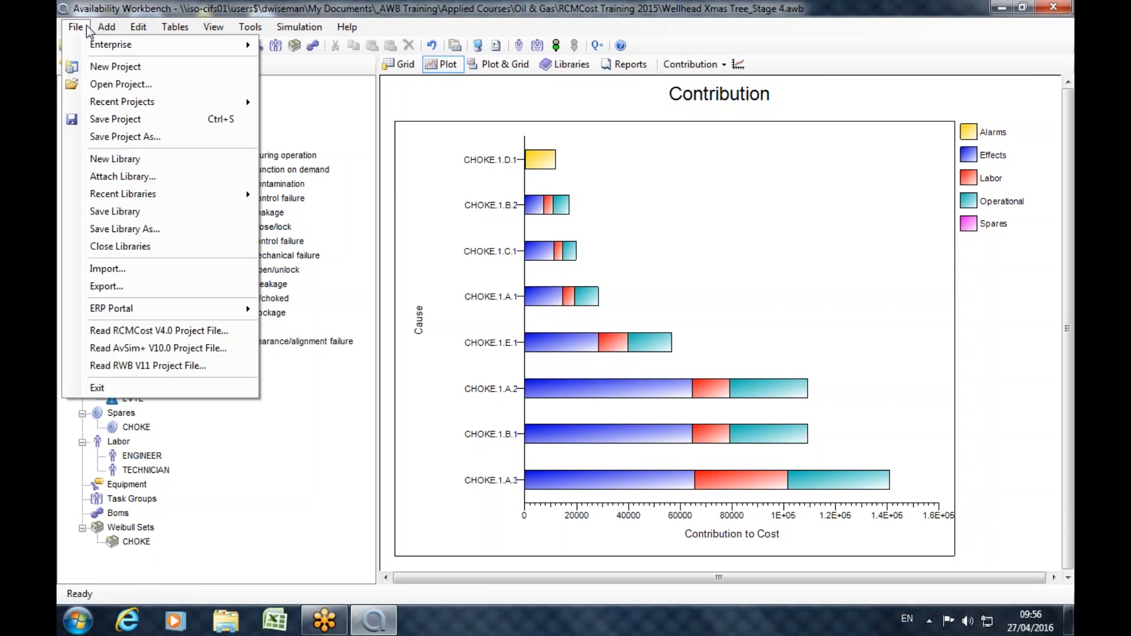
left_click(93, 28)
left_click(89, 64)
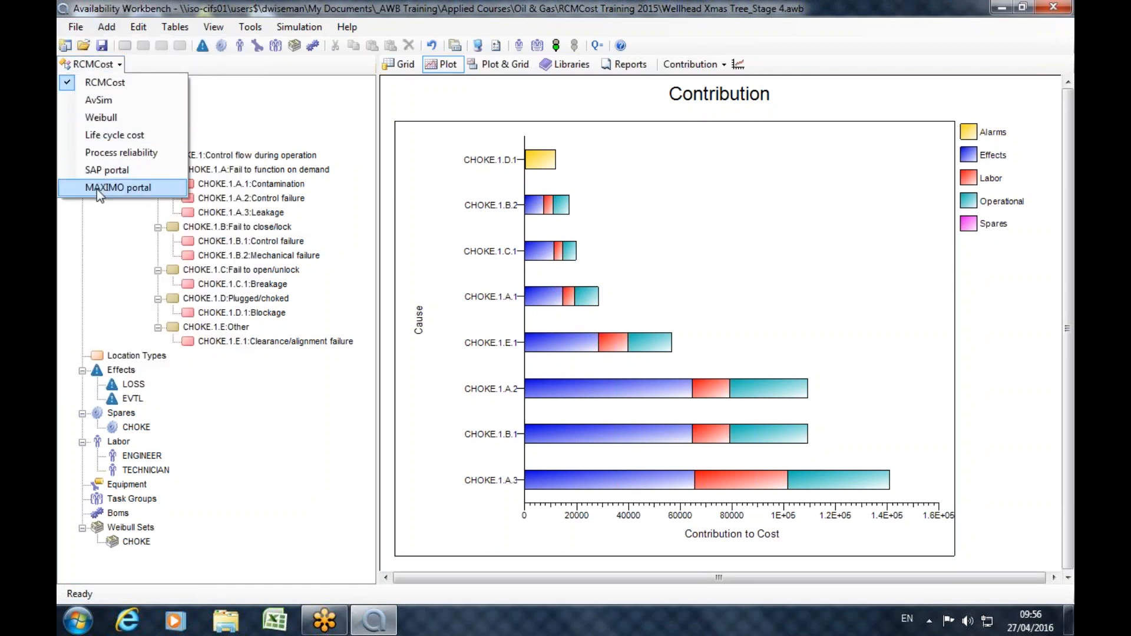
left_click(334, 369)
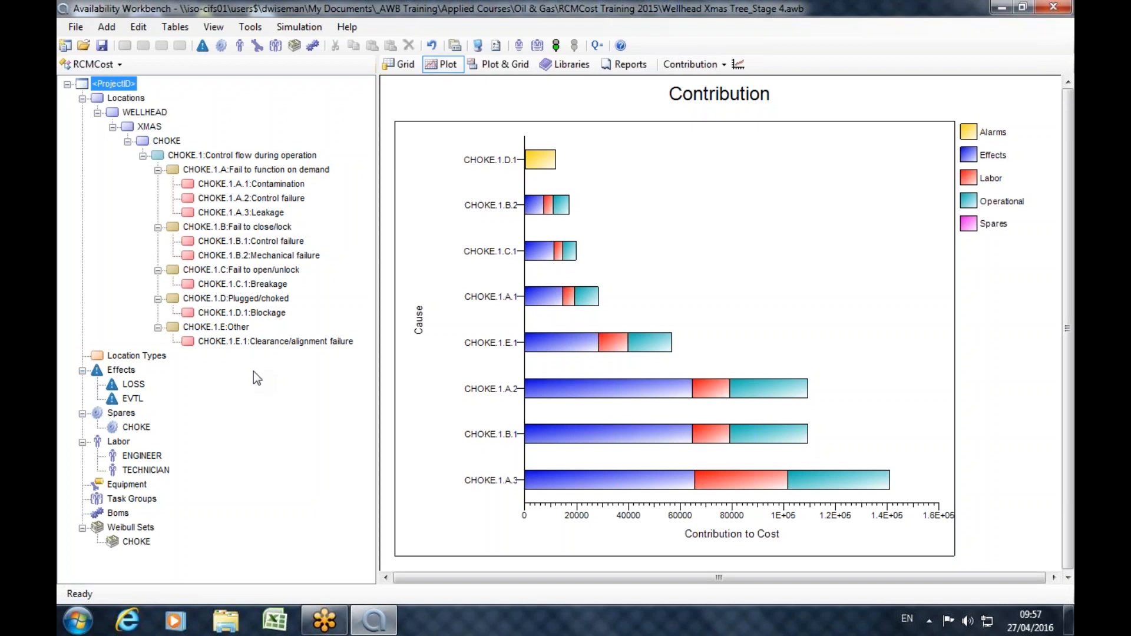
left_click(1050, 18)
left_click(1023, 177)
Switch to the Life cycle cost module and add a global variable SALARY with the value 50000.
left_click(90, 64)
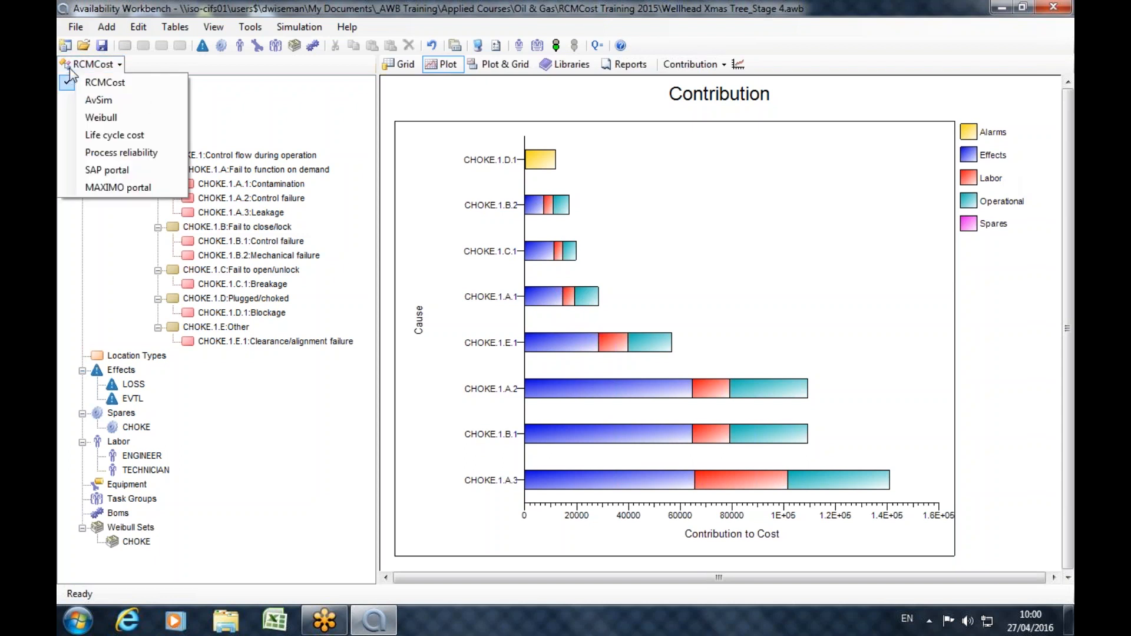
left_click(92, 136)
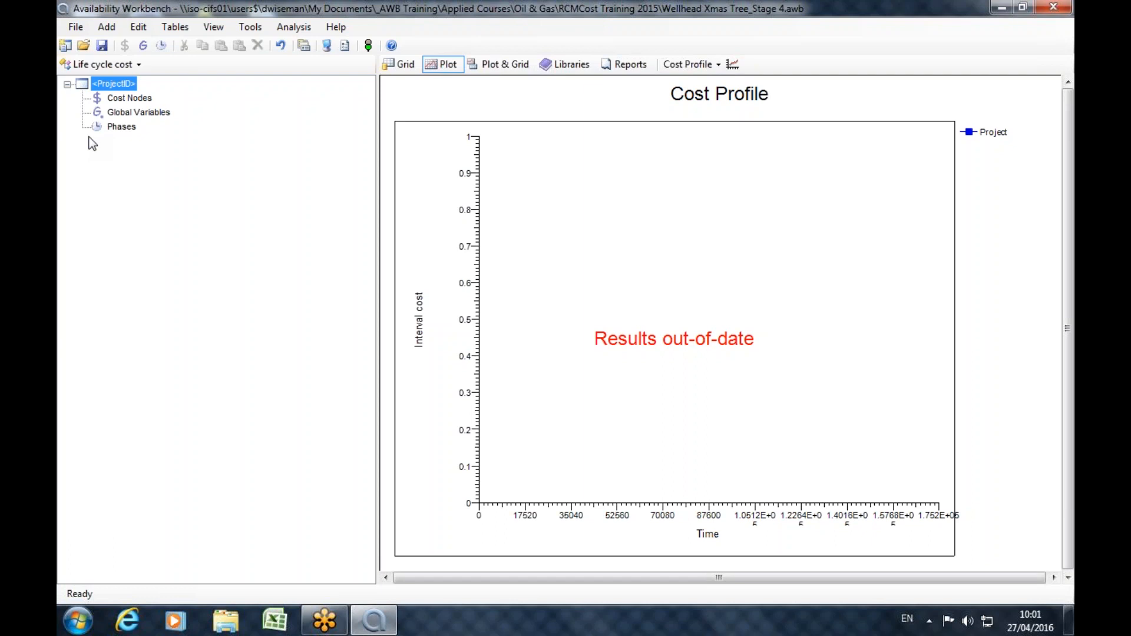
left_click(133, 113)
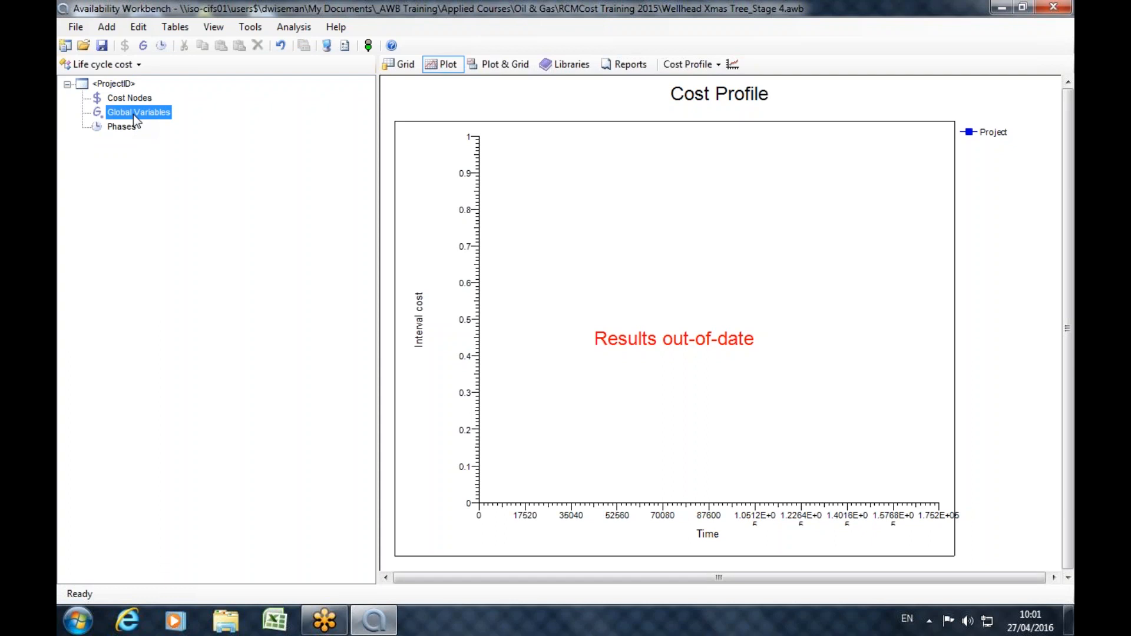
left_click(143, 46)
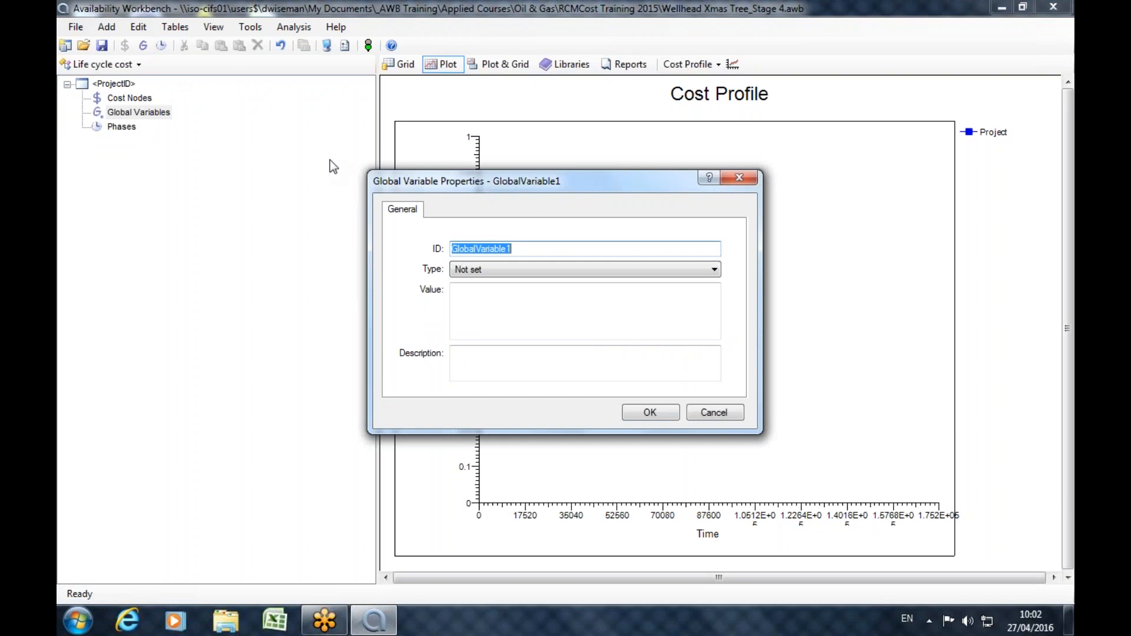
type("SALARY")
key("Tab")
key("Tab")
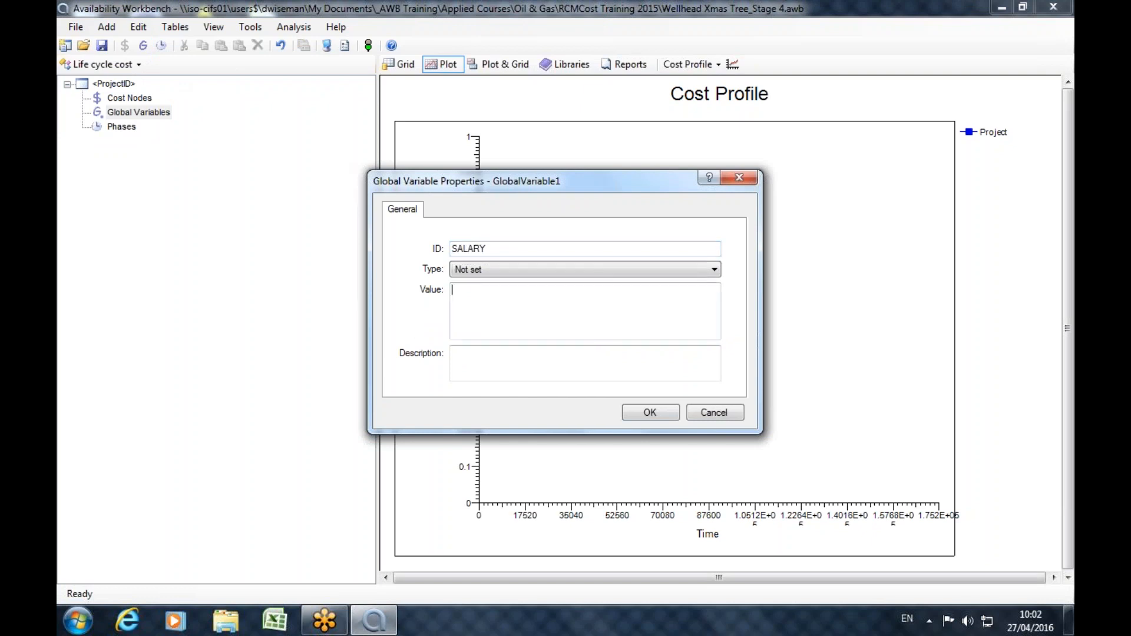
type("50000")
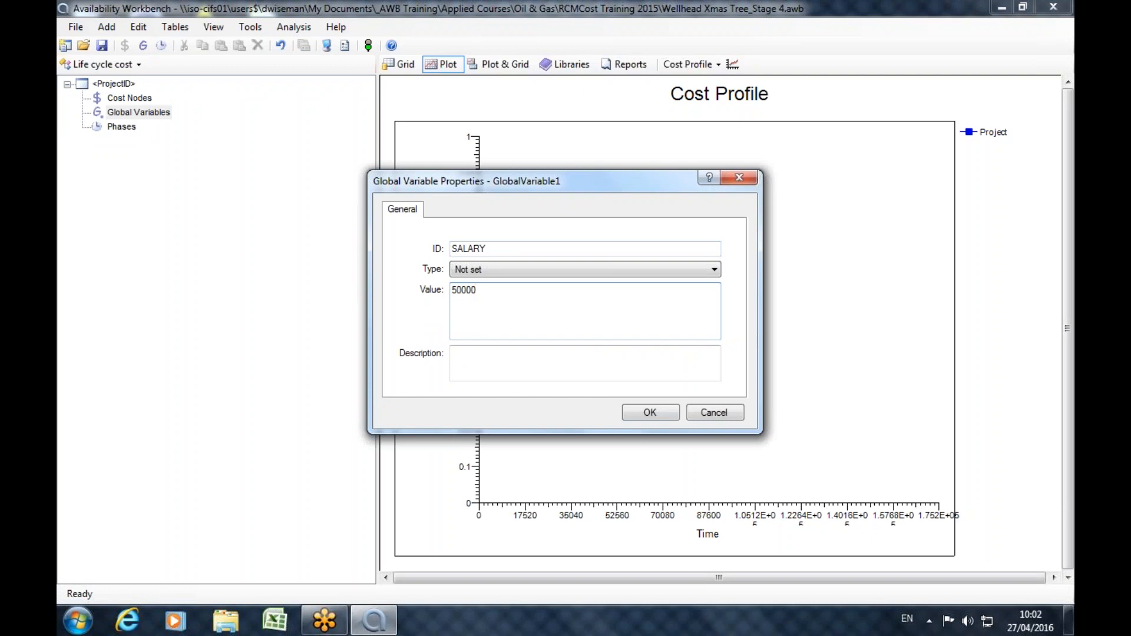
left_click(651, 417)
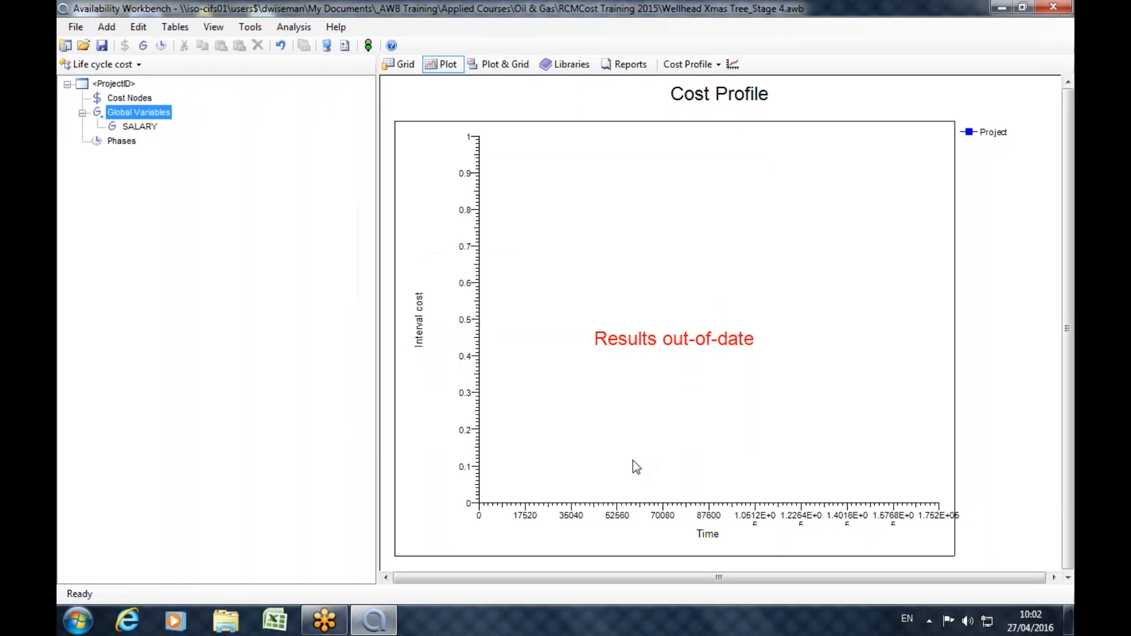
Add a second global variable with the ID SALARY 2 and the value 45000.
right_click(143, 113)
left_click(193, 132)
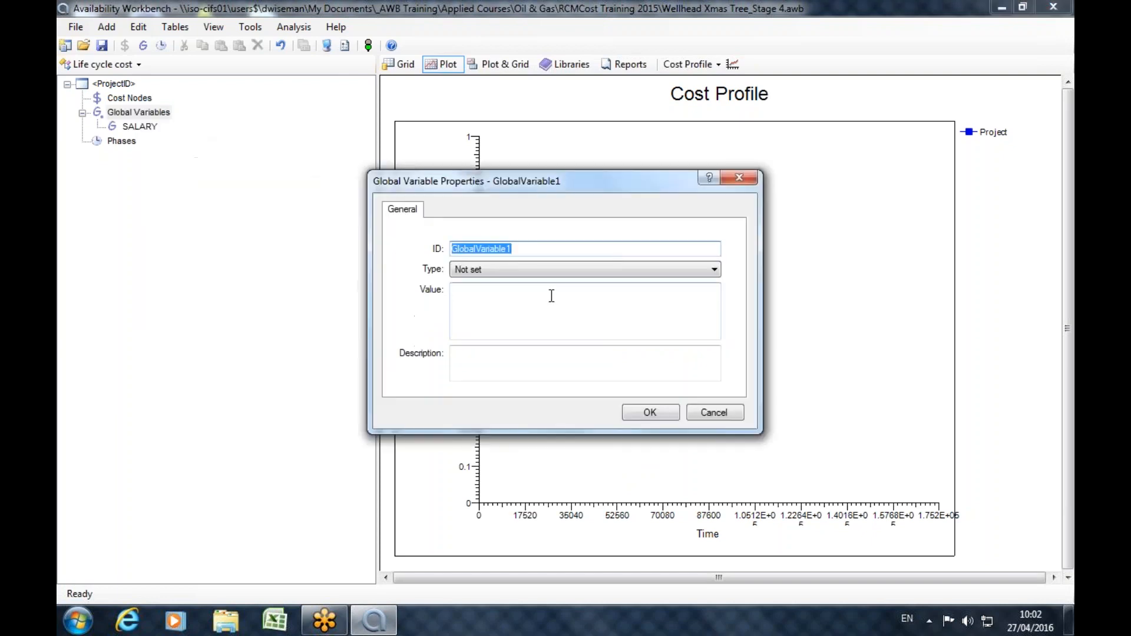
type("SALARY 2")
left_click(520, 323)
type("45000")
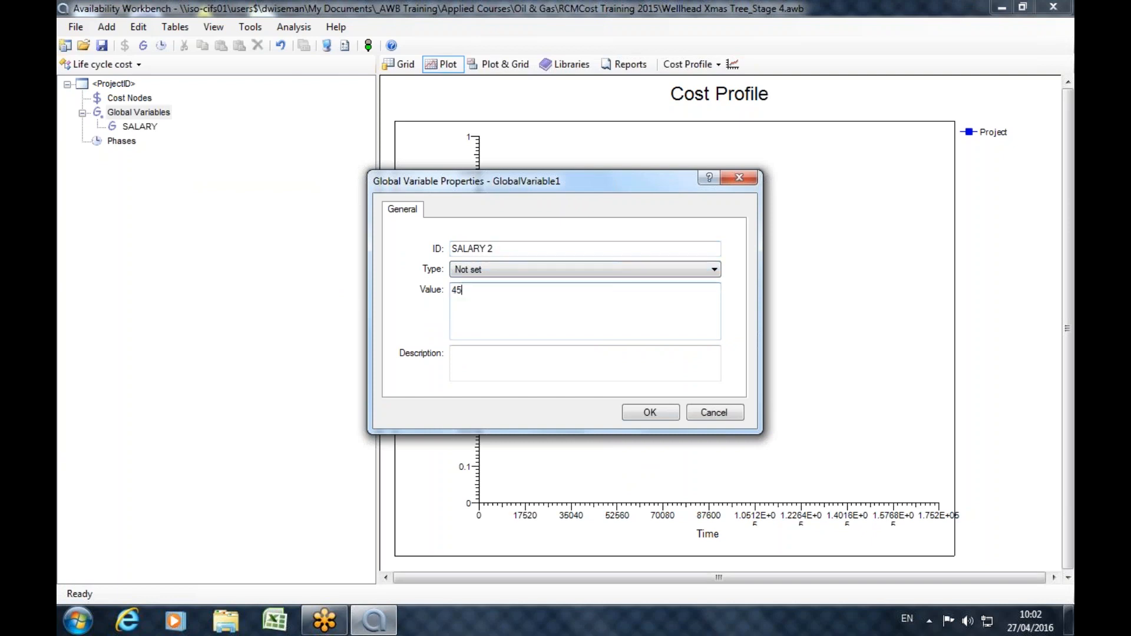
left_click(650, 413)
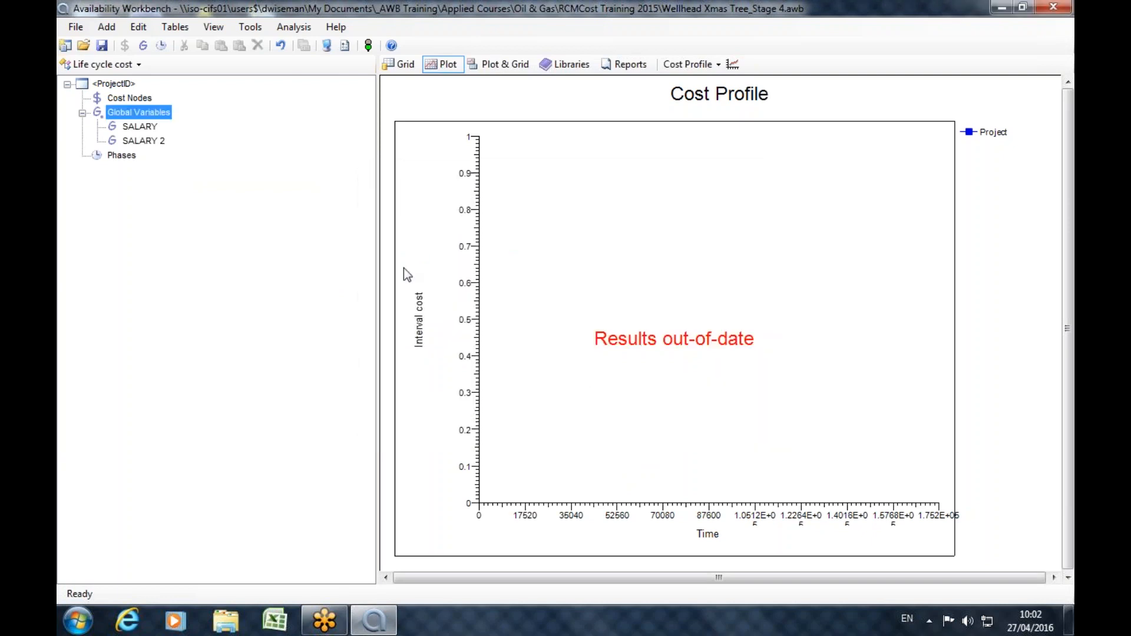
Add a global variable type SALARIES and move the variables SALARY and SALARY 2 into it.
right_click(143, 112)
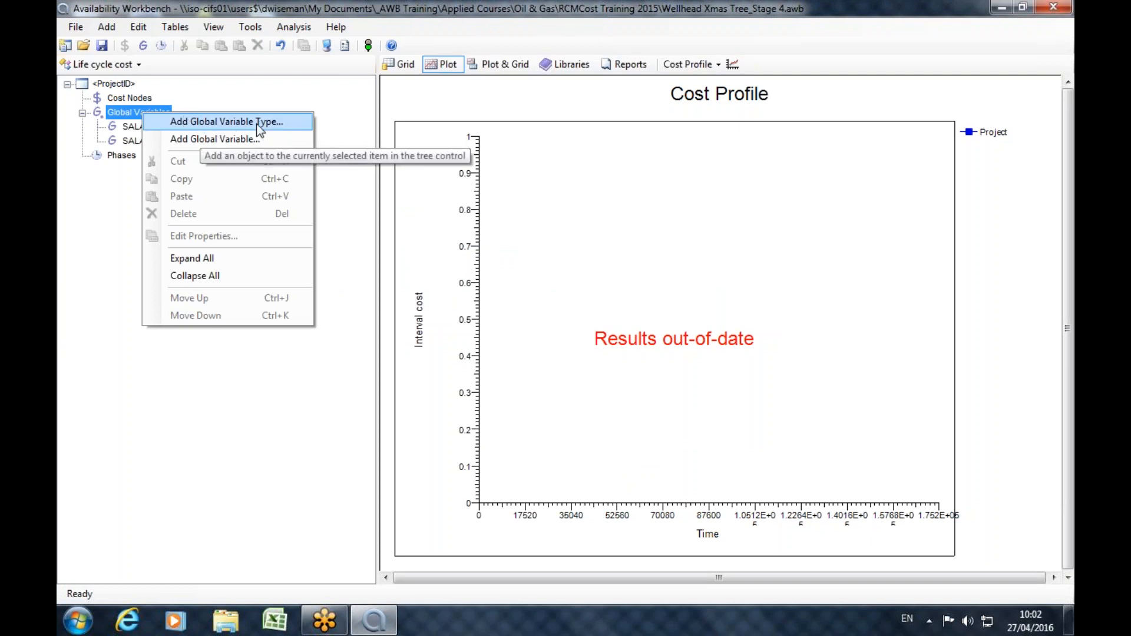
left_click(227, 122)
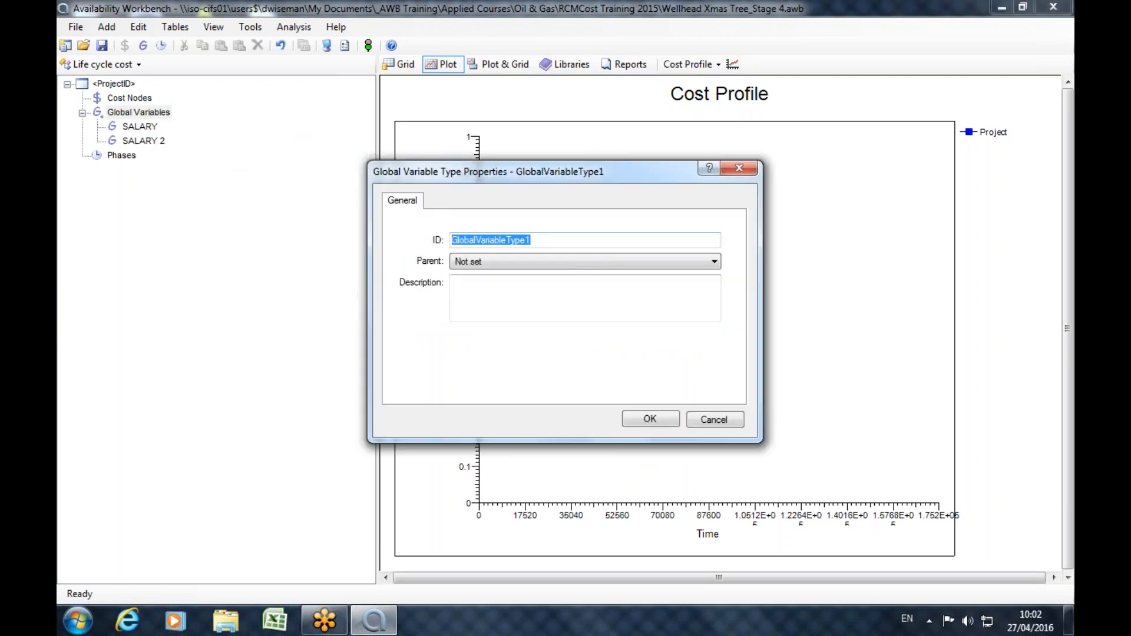
type("SALARIES")
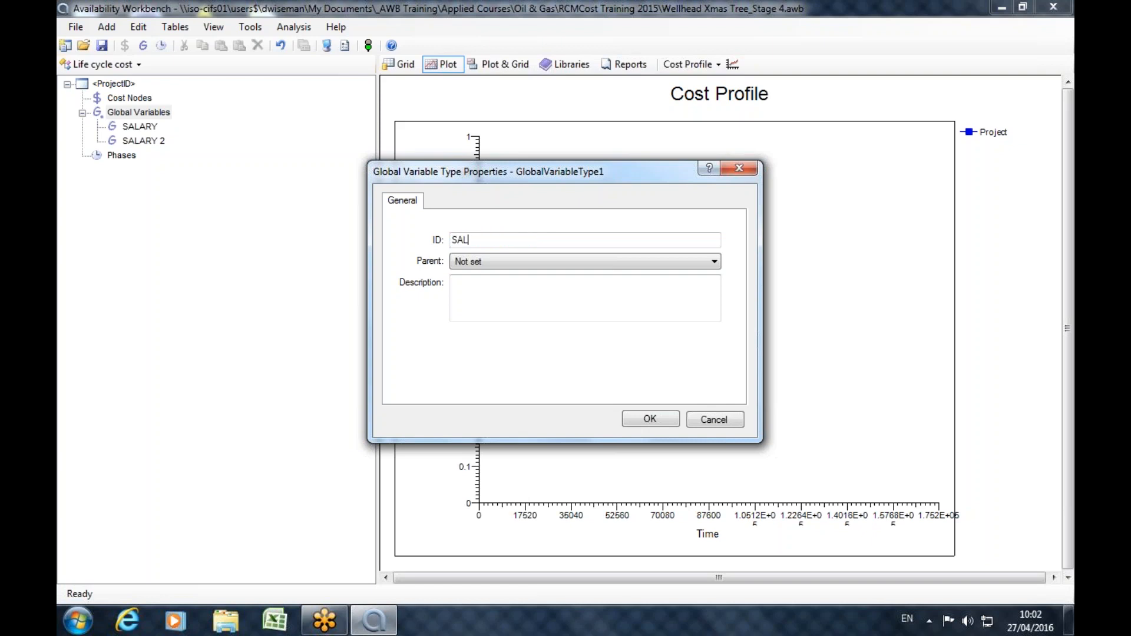
left_click(658, 424)
left_click(150, 143)
left_click_drag(150, 143, 147, 127)
left_click(96, 126)
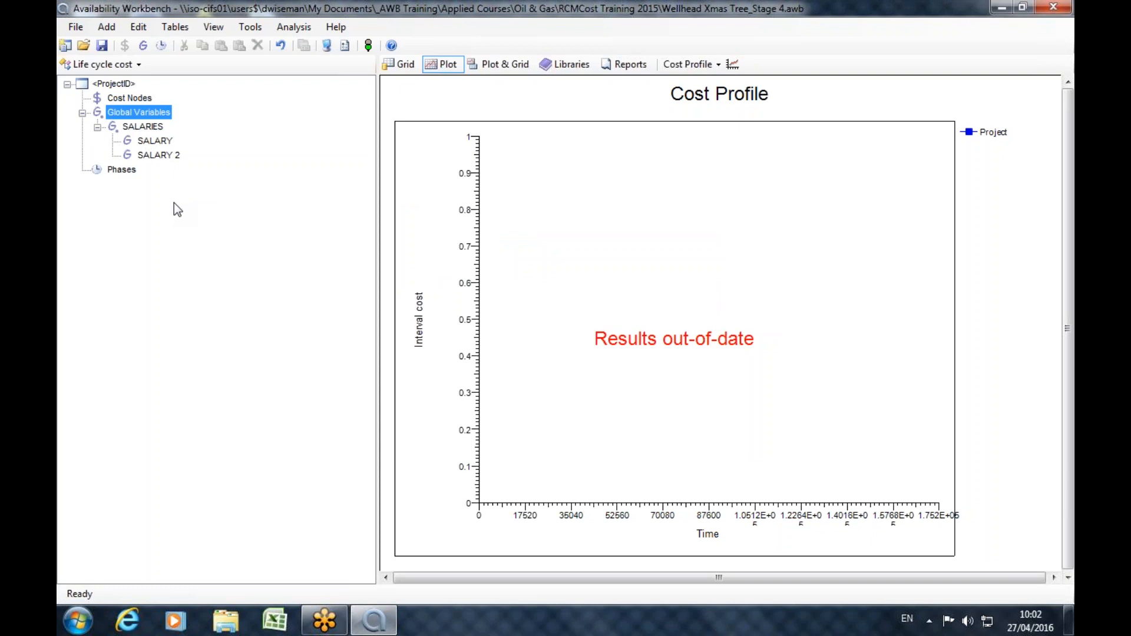
Add another global variable type with the ID RENT directly under Global Variables.
right_click(144, 111)
left_click(221, 119)
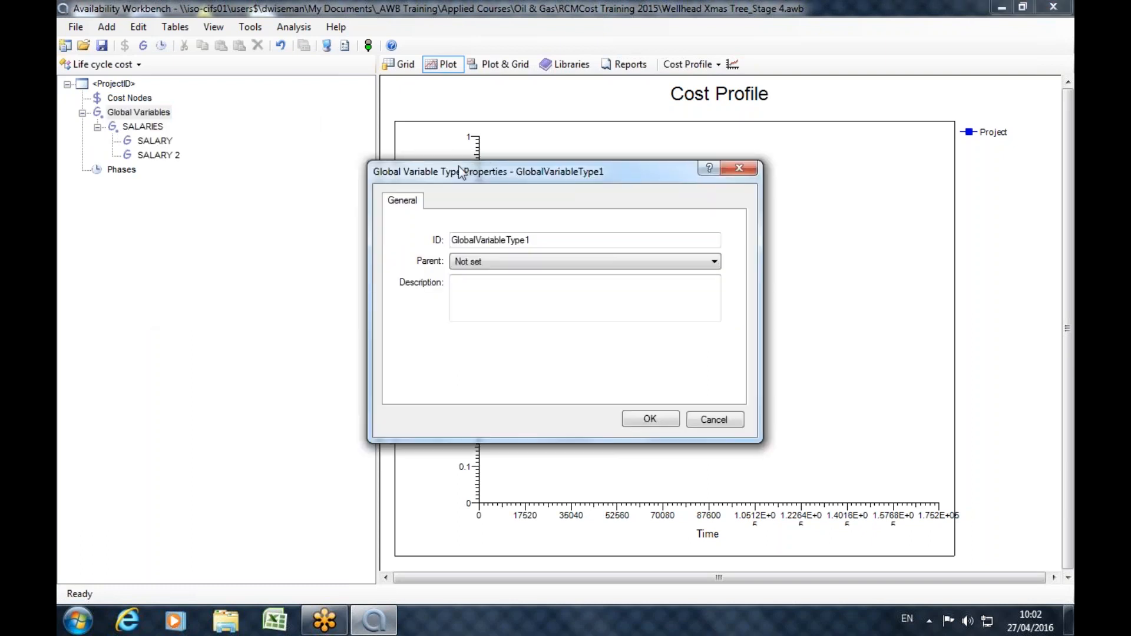
double_click(539, 240)
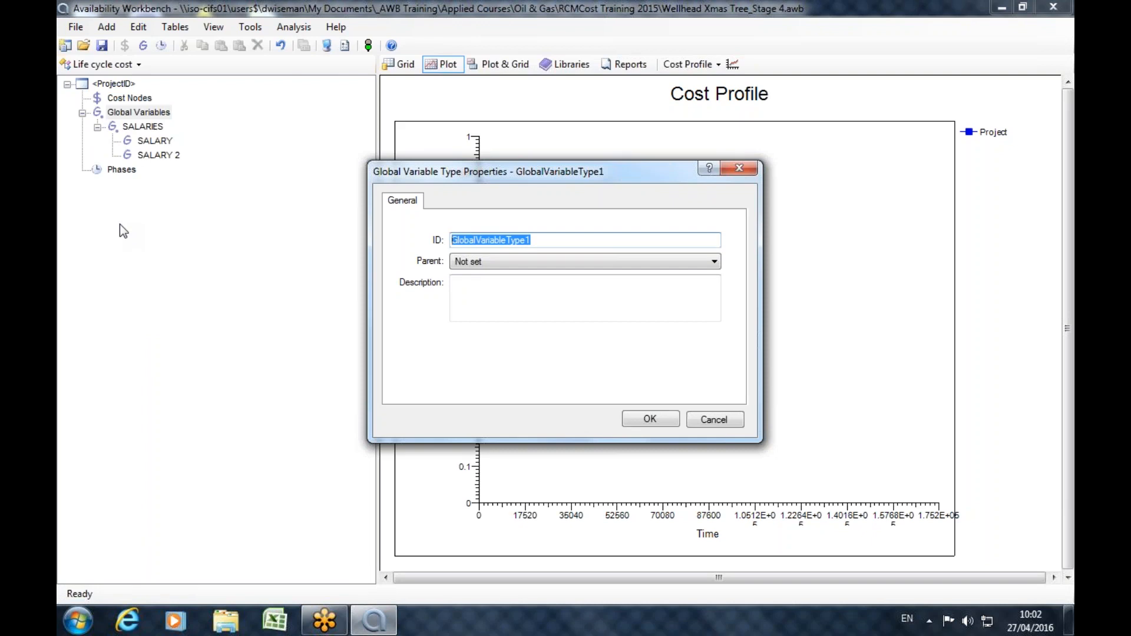
type("RENT")
left_click(648, 417)
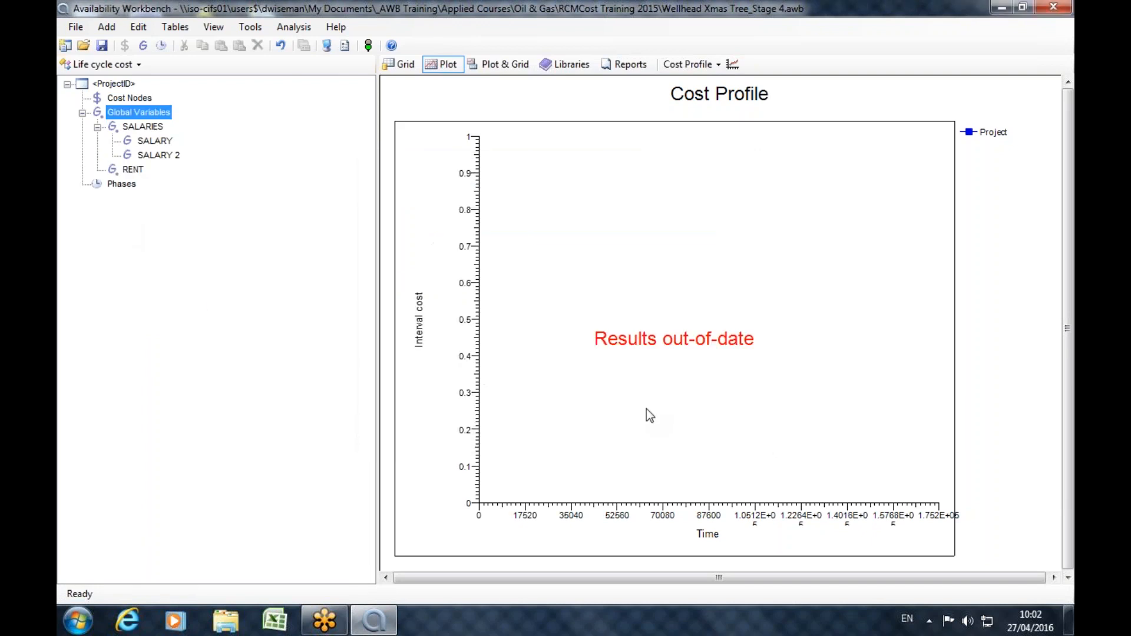
Add a global variable FLOOR SPACE with the value 10 and move it into the RENT type.
left_click(131, 170)
left_click(143, 48)
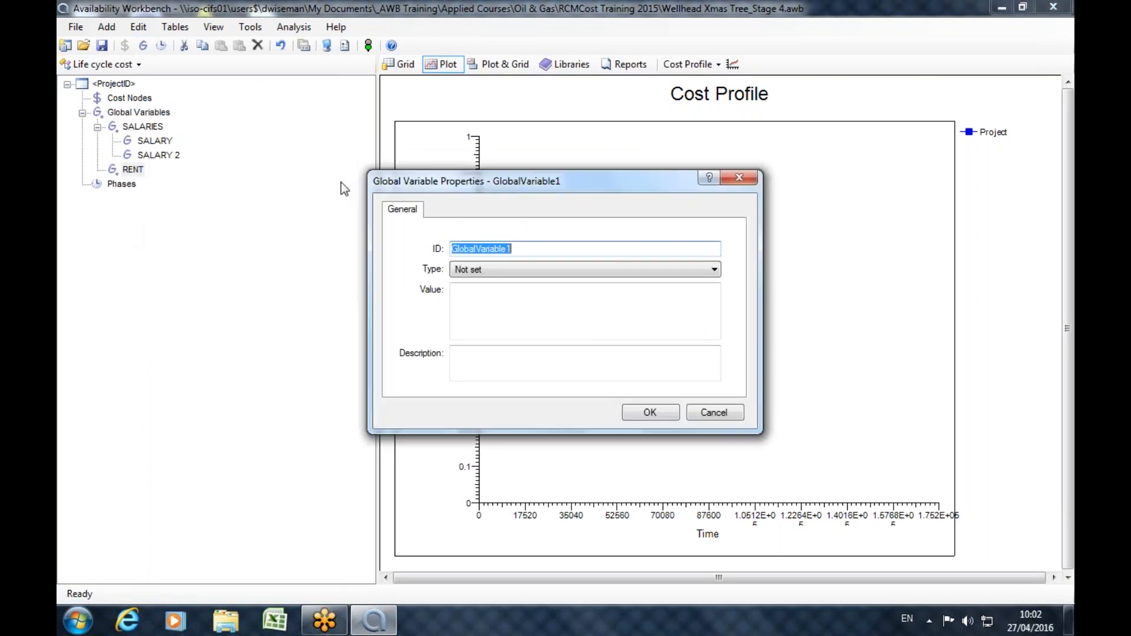
type("FLOOR SPACE")
left_click(537, 324)
type("10")
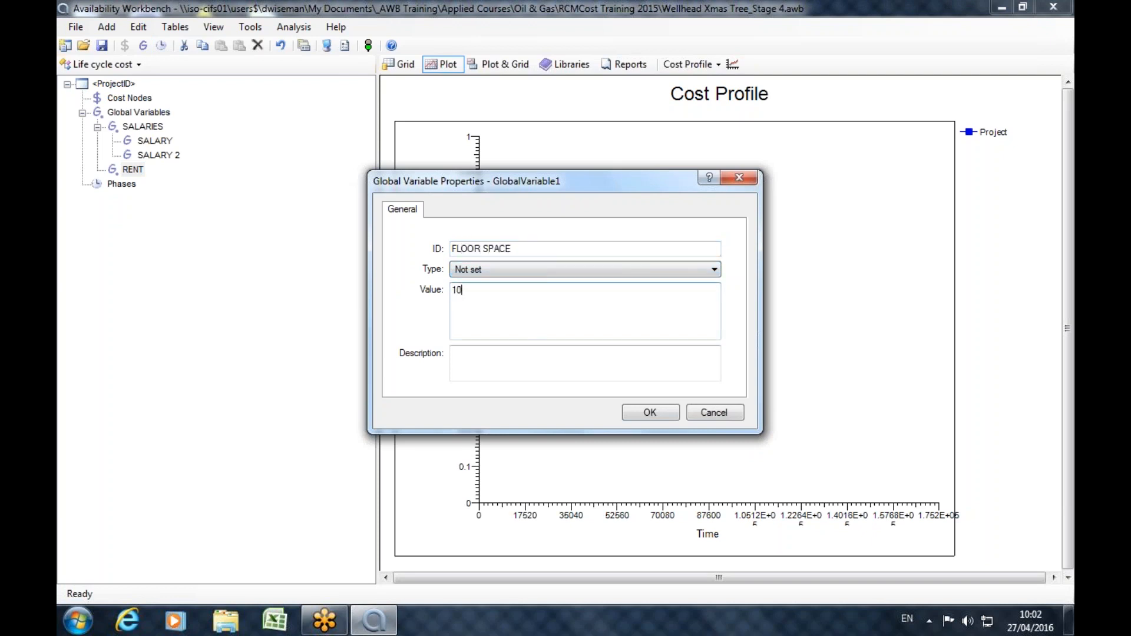
left_click(645, 415)
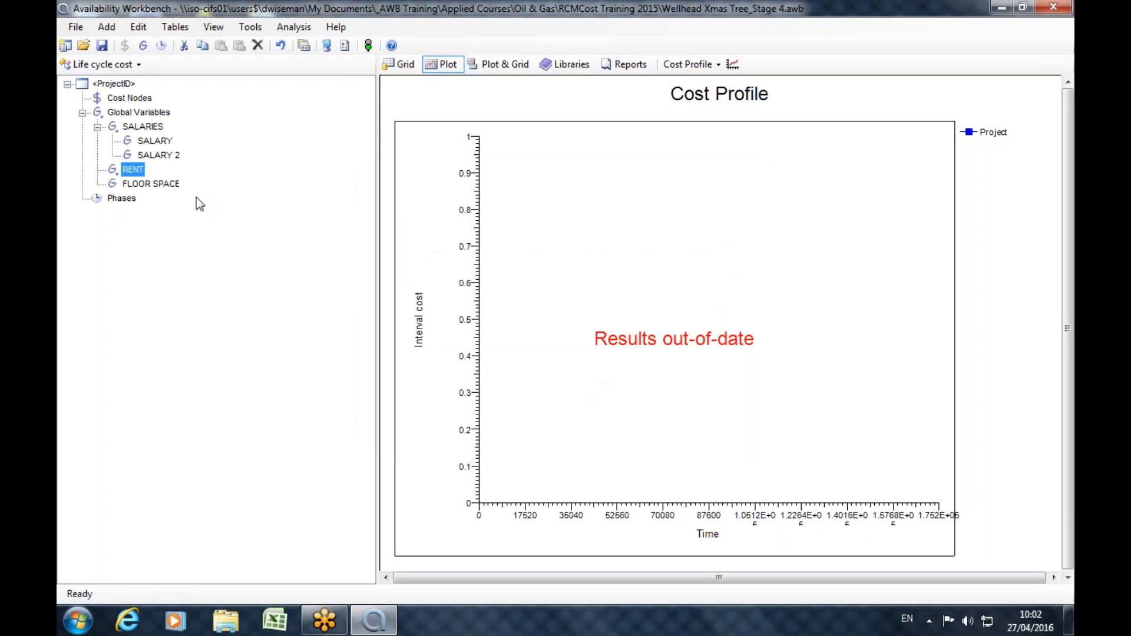
left_click_drag(141, 185, 133, 170)
Add a global variable VEHICLE with the value 5 to the RENT type.
right_click(134, 171)
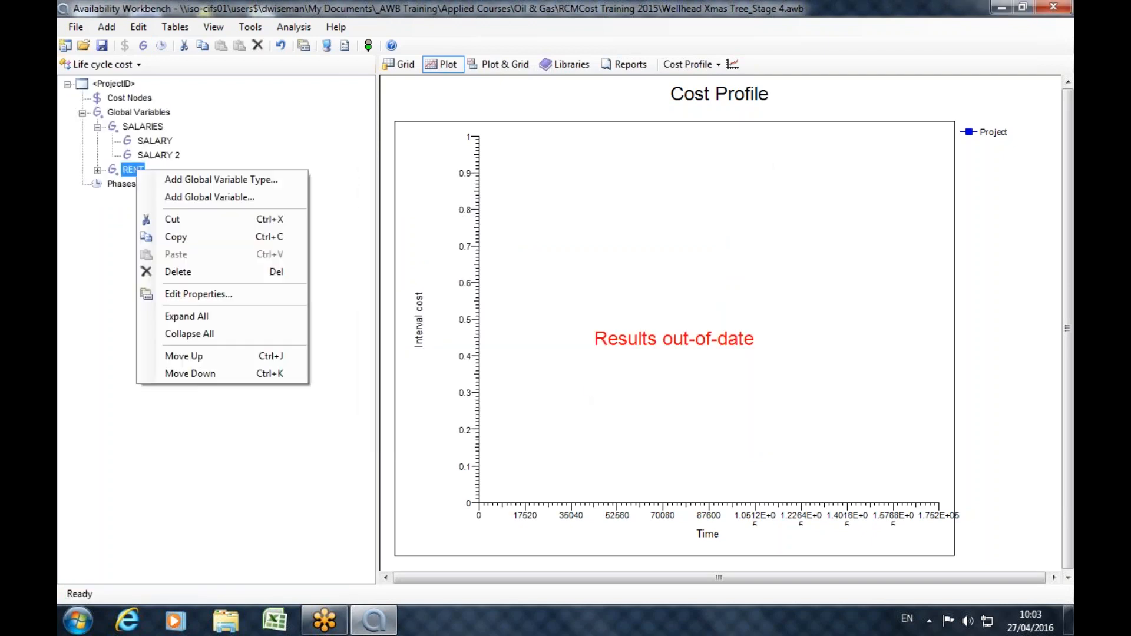
left_click(207, 196)
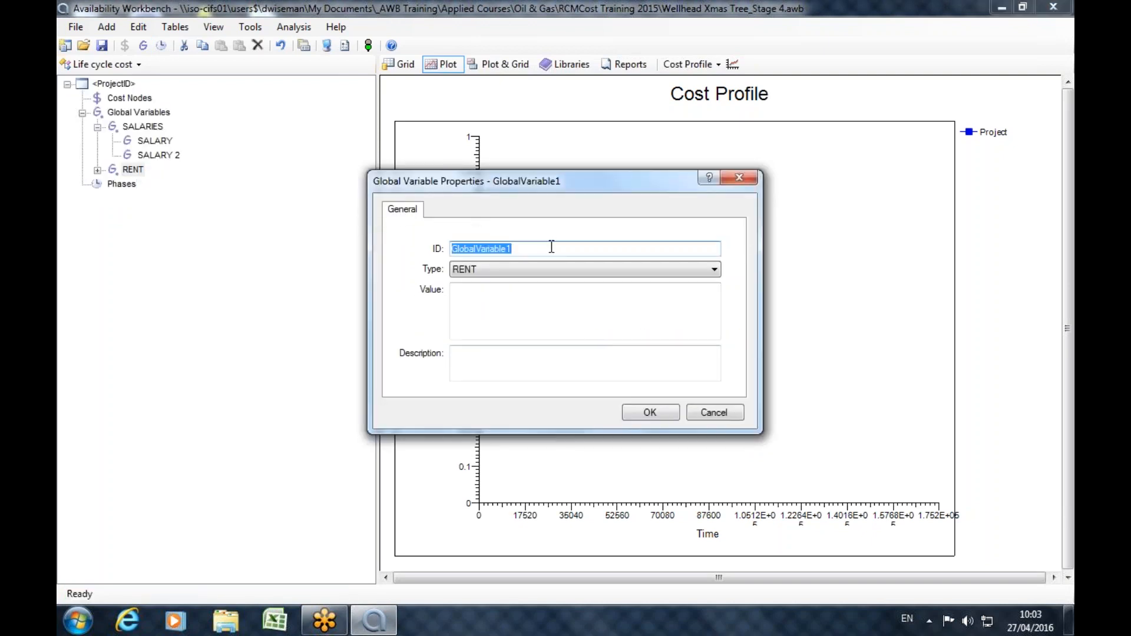
type("VEHICLE")
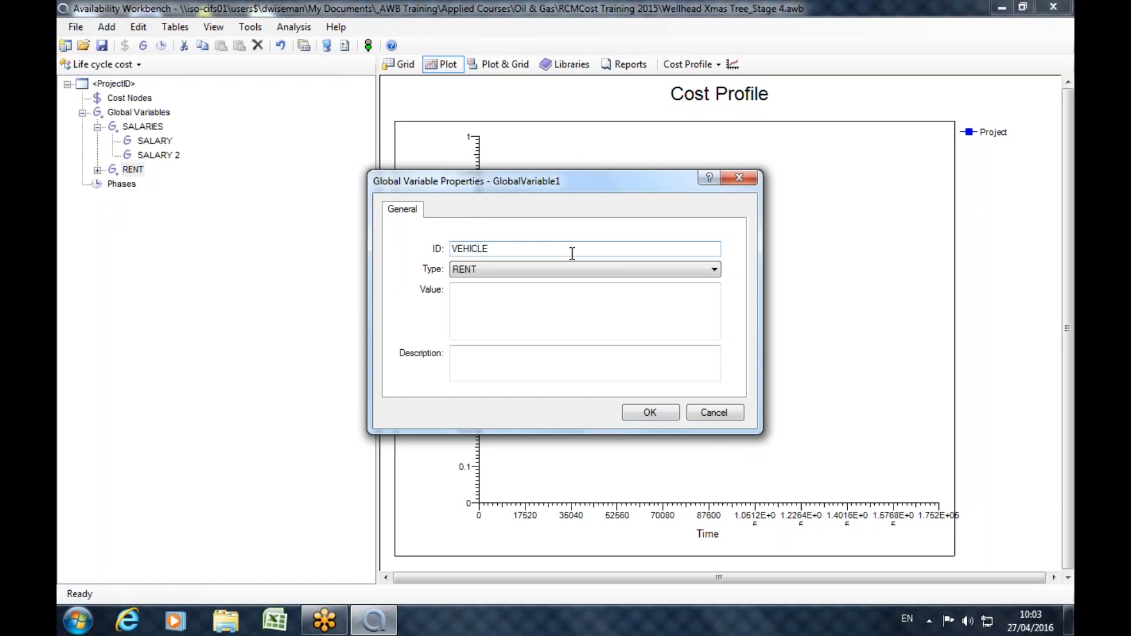
left_click(522, 289)
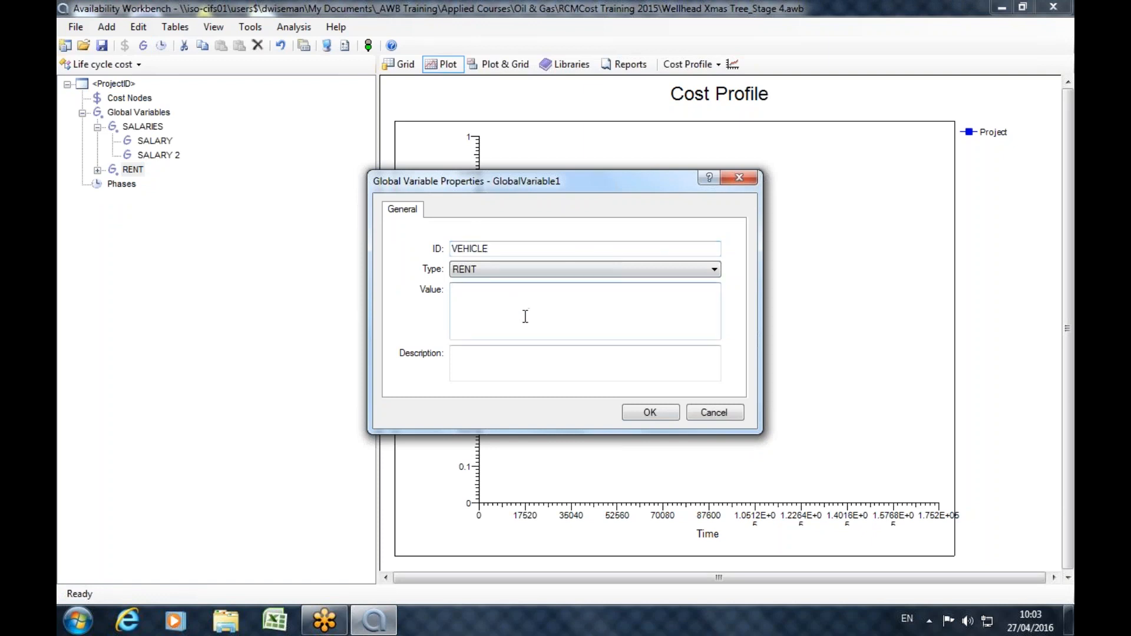
type("5")
left_click(629, 413)
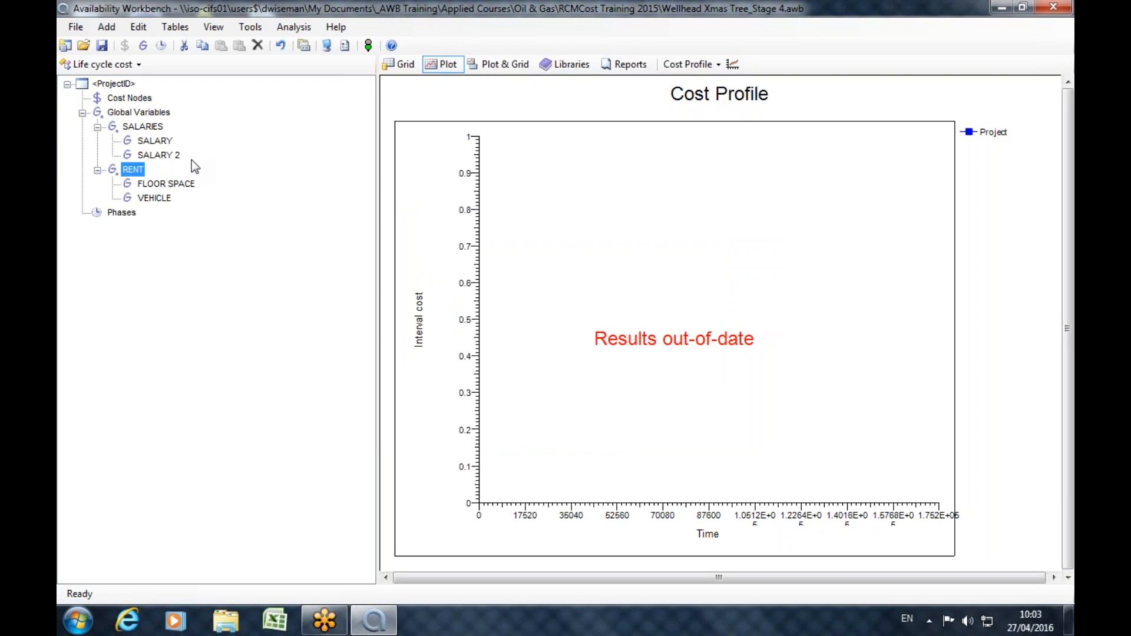
Add a cost node with the ID TOTAL COSTS directly under Cost Nodes.
left_click(132, 98)
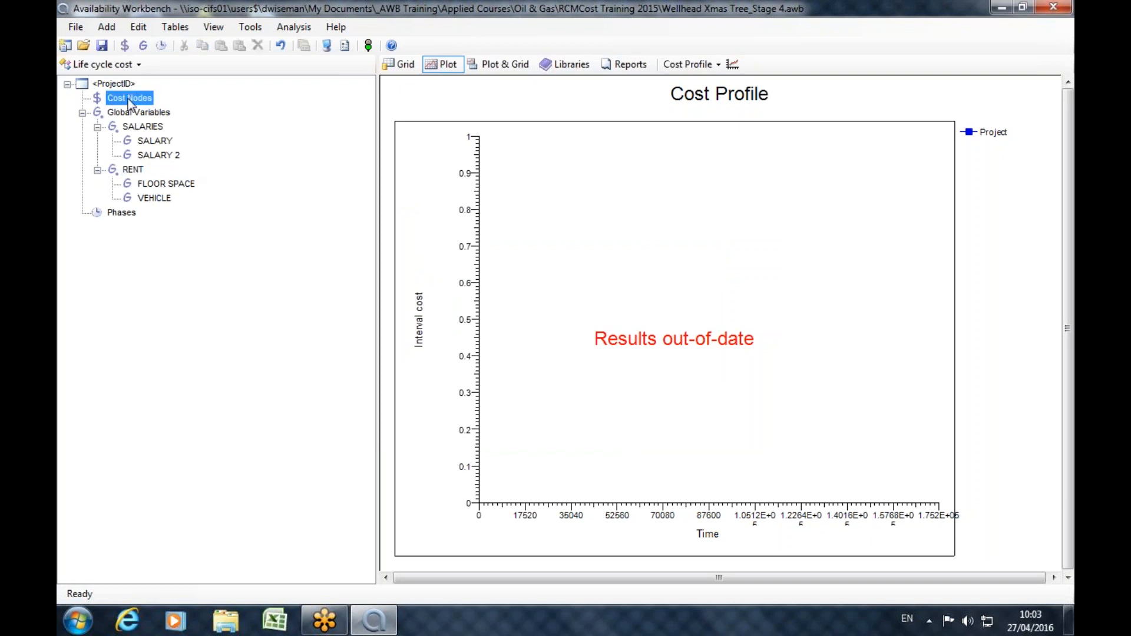
left_click(126, 46)
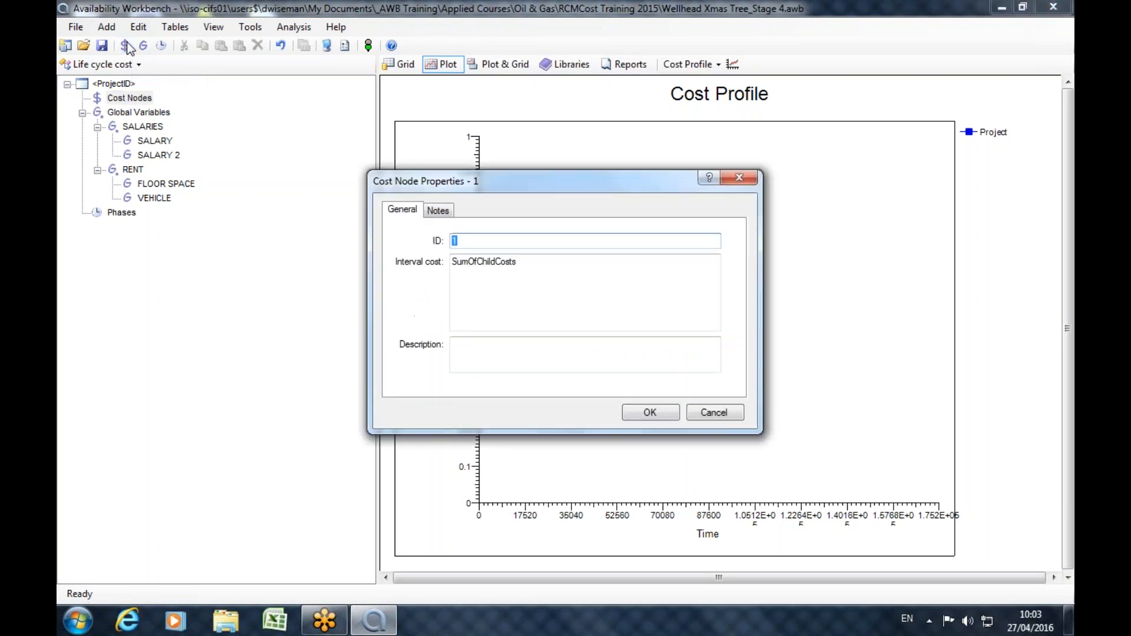
key("Tab")
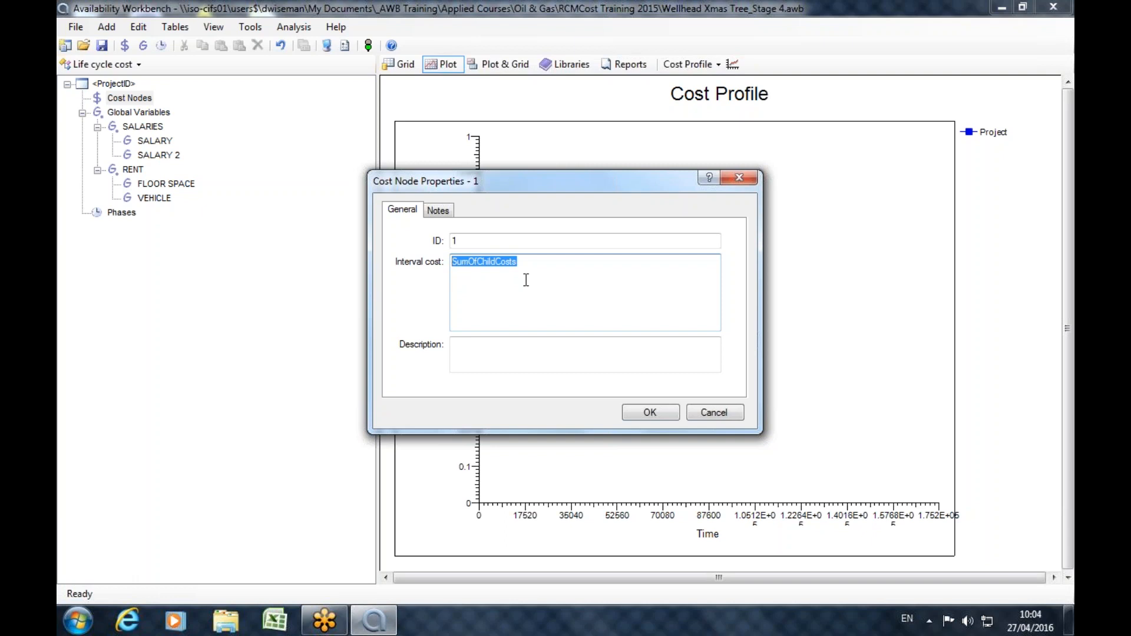
double_click(481, 240)
type("TOTA")
key("BackSpace")
type("COSTS")
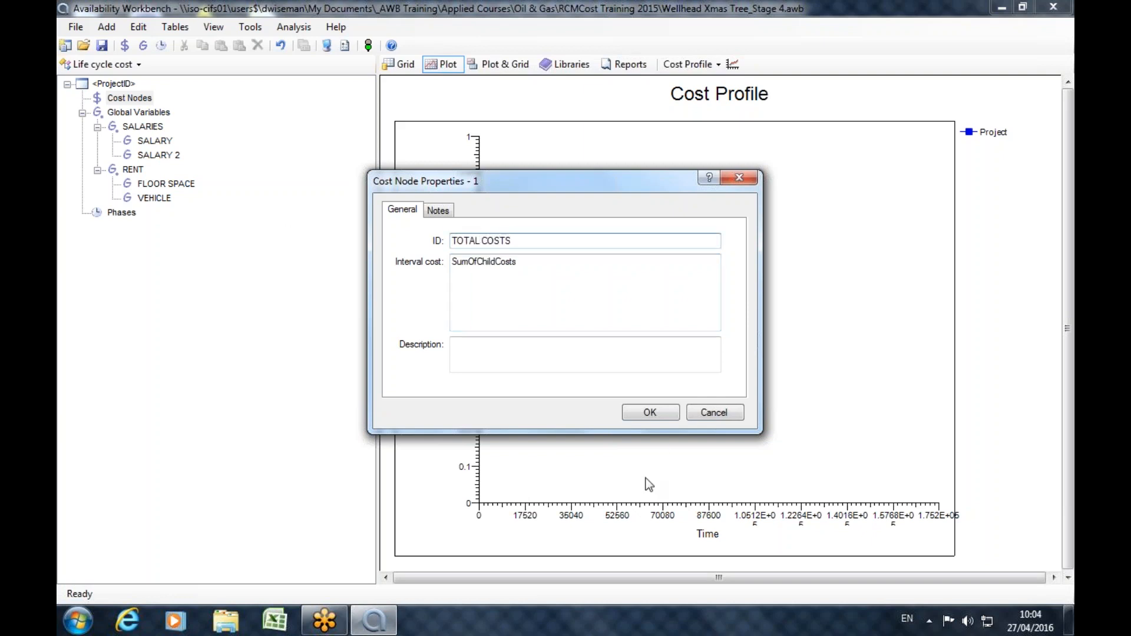
left_click(649, 412)
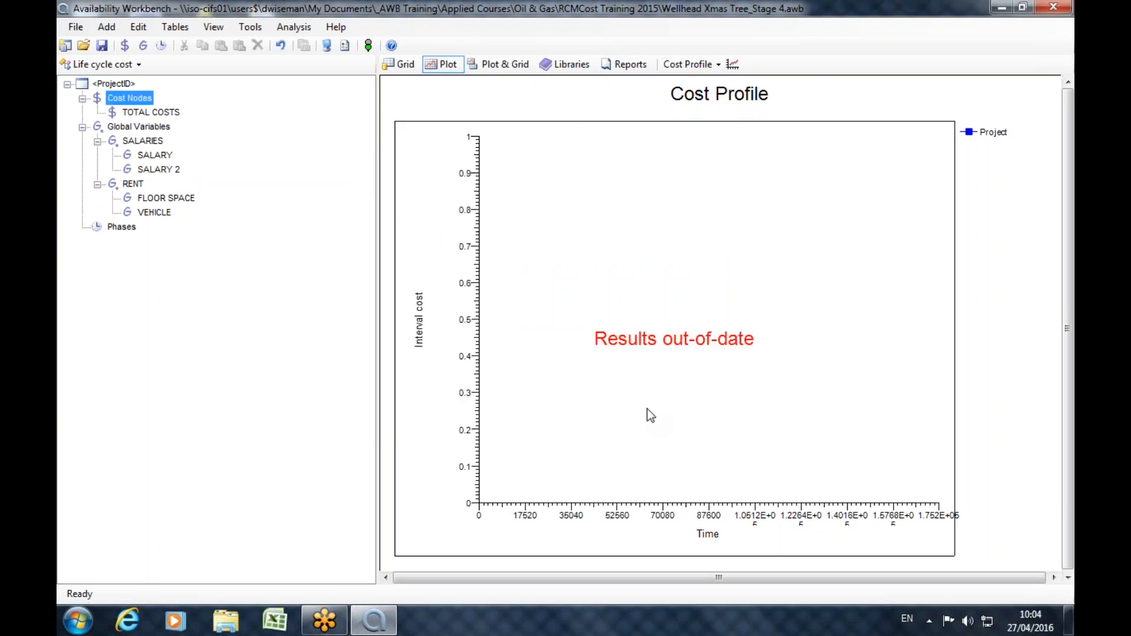
Try to add a child cost node LABOR under TOTAL COSTS, starting its interval cost with 10 * g.SALARIES.SALARY.
left_click(164, 113)
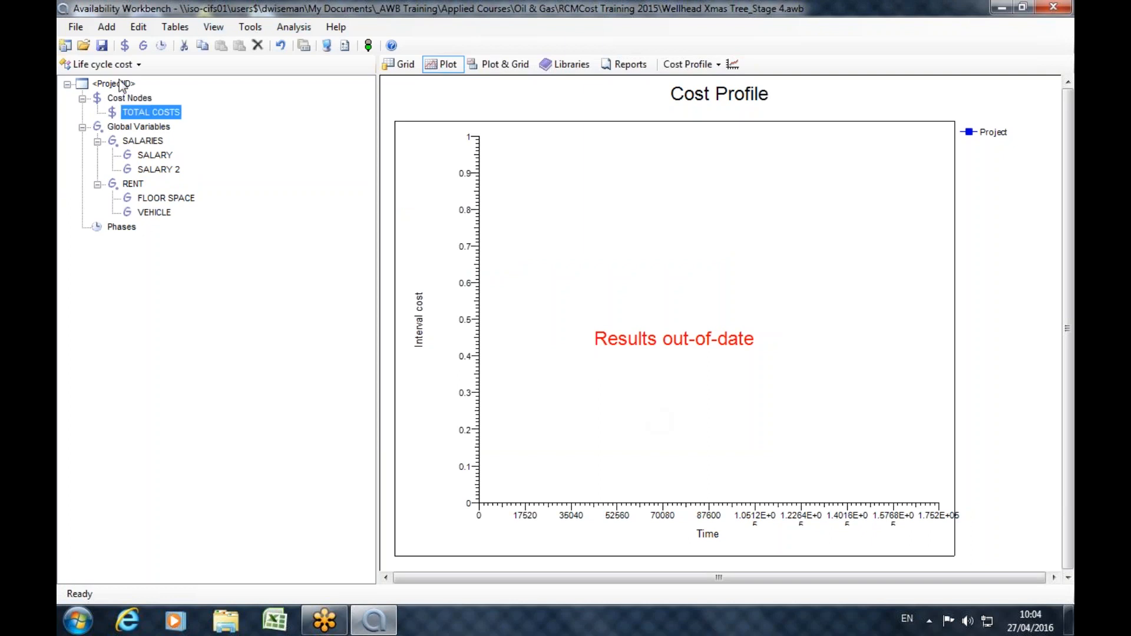
left_click(126, 47)
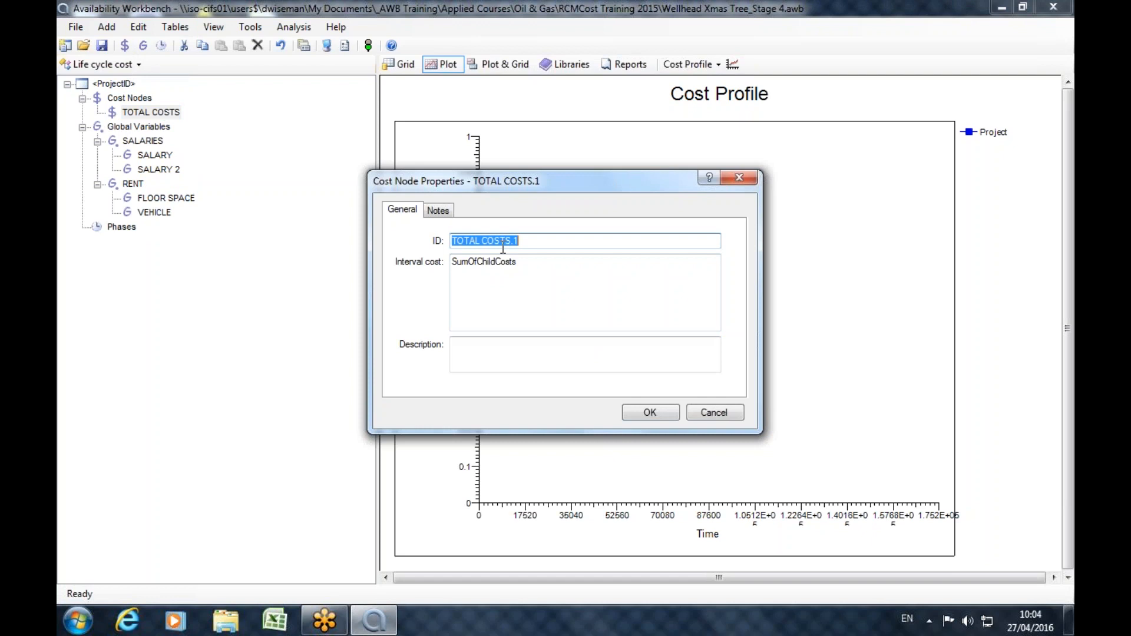
type("LABOR")
key("Tab")
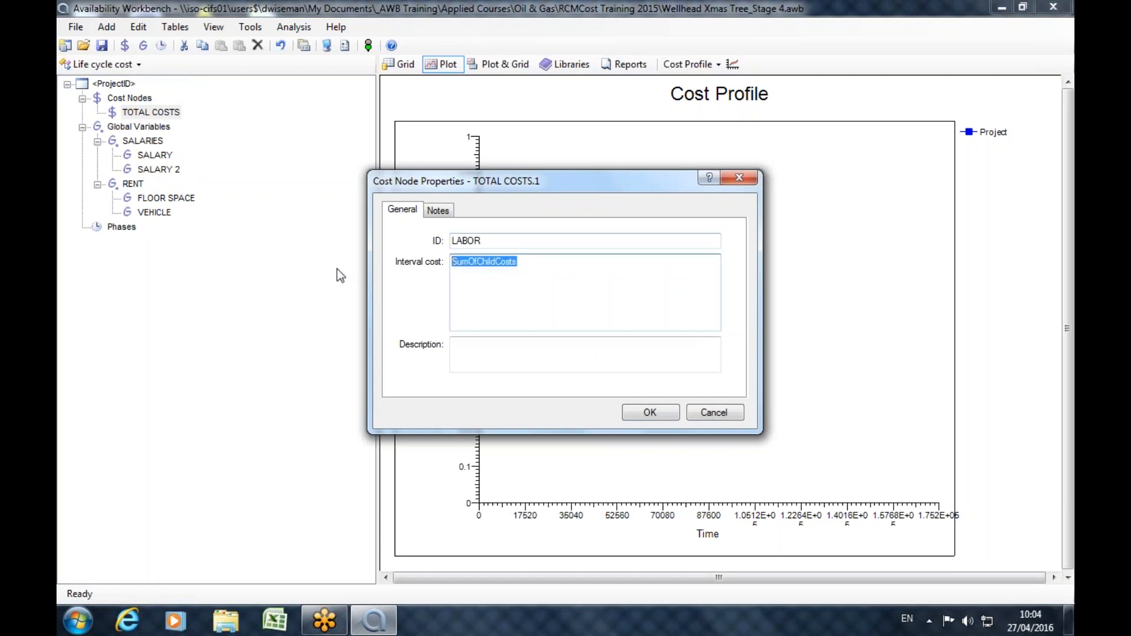
key("BackSpace")
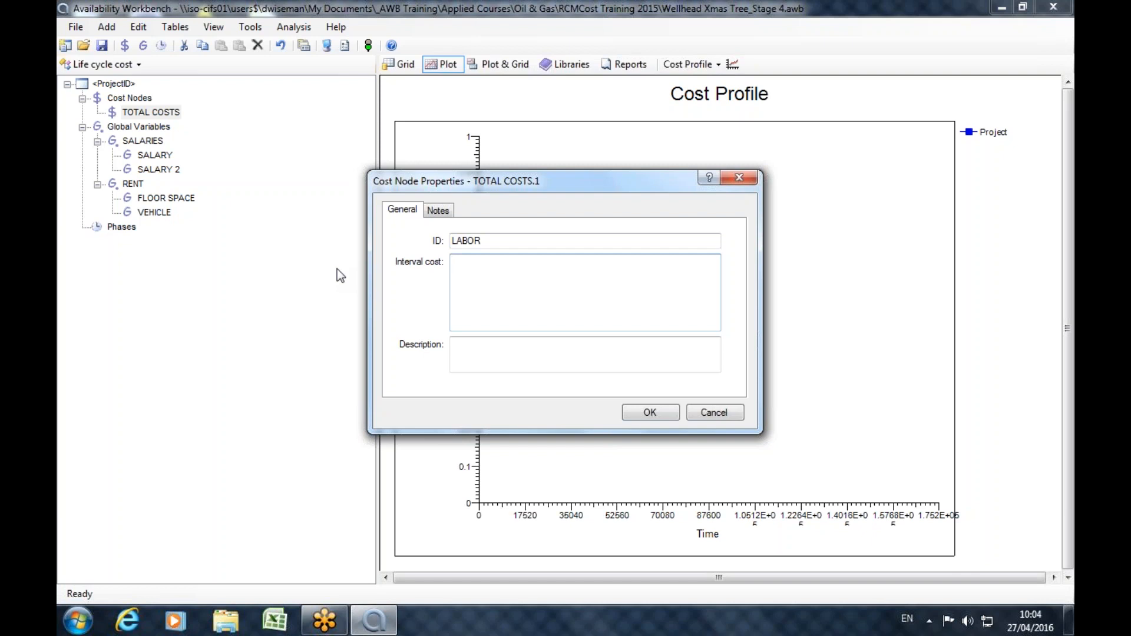
type("10 * g.")
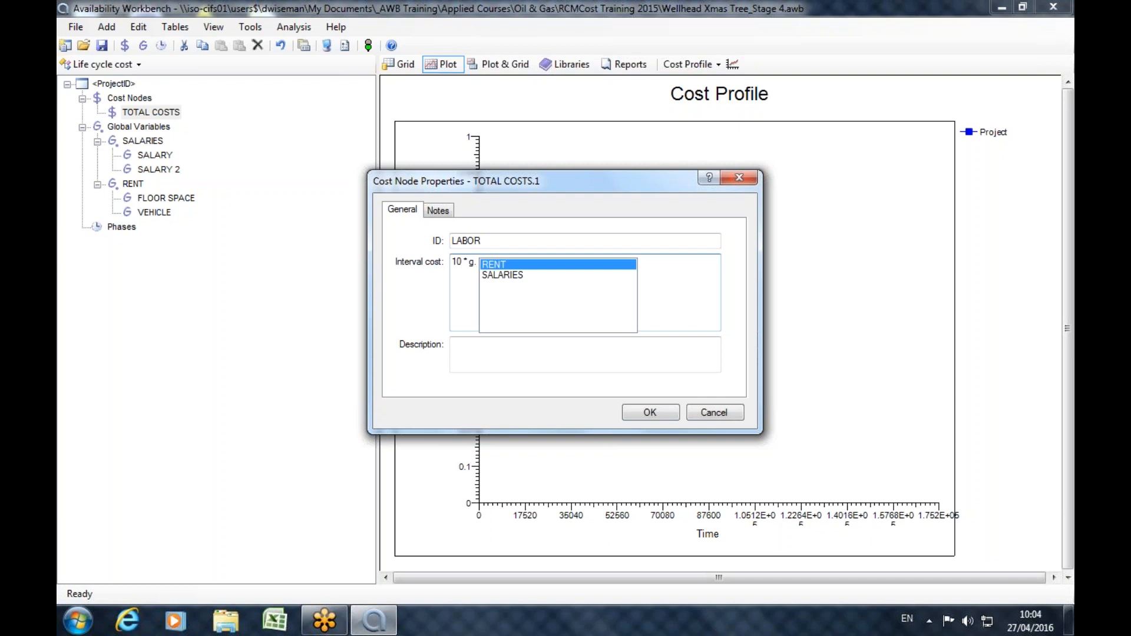
left_click(503, 278)
key("Return")
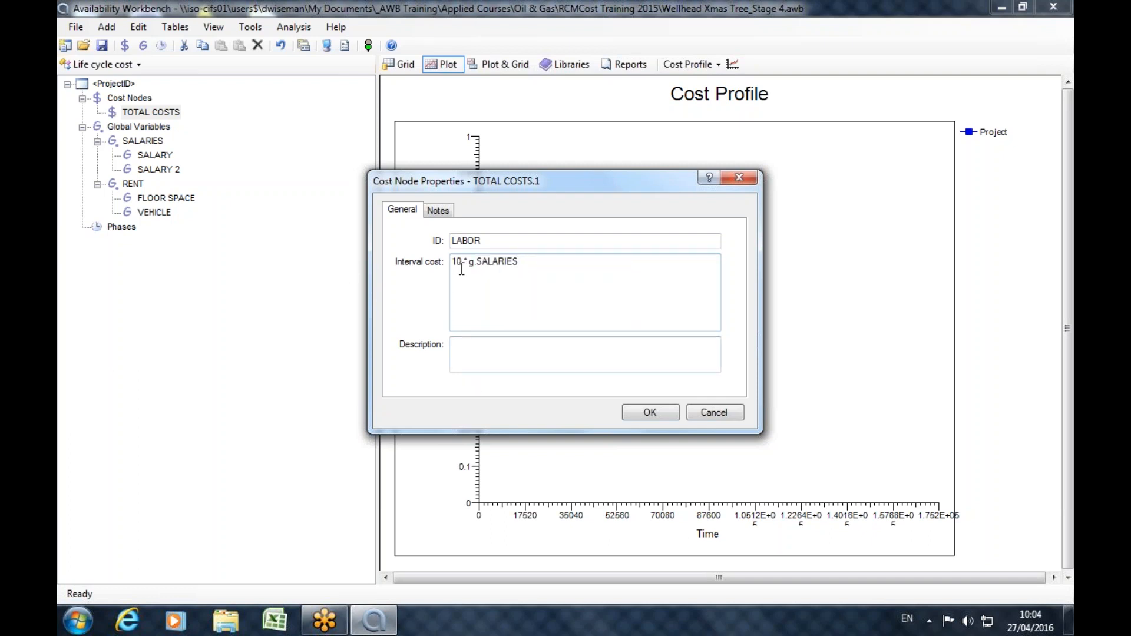
type(".")
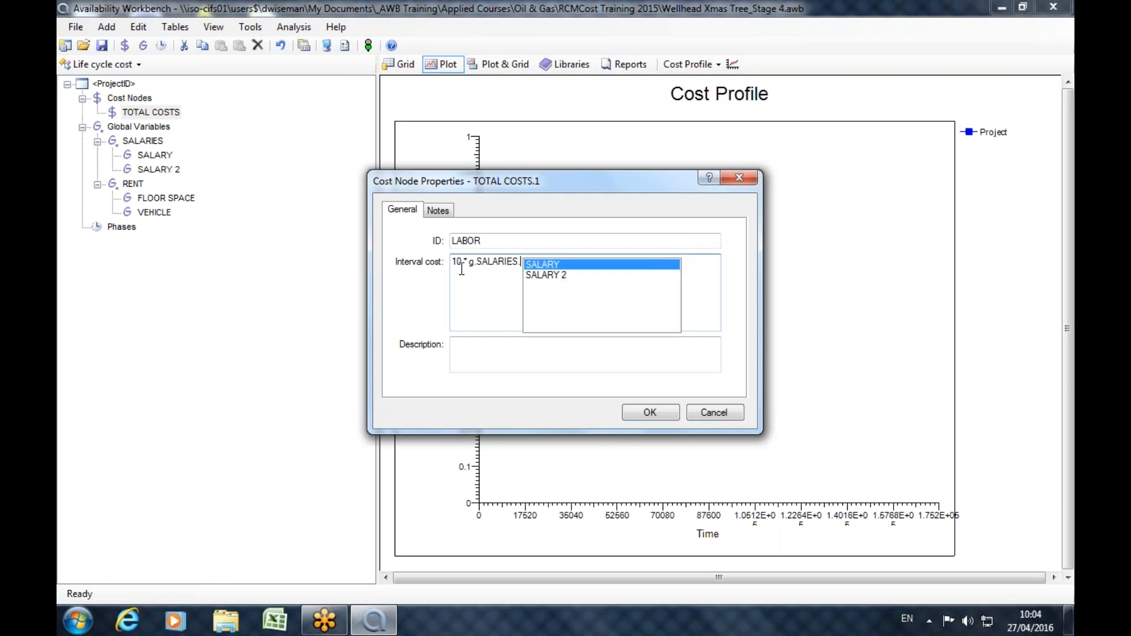
double_click(540, 265)
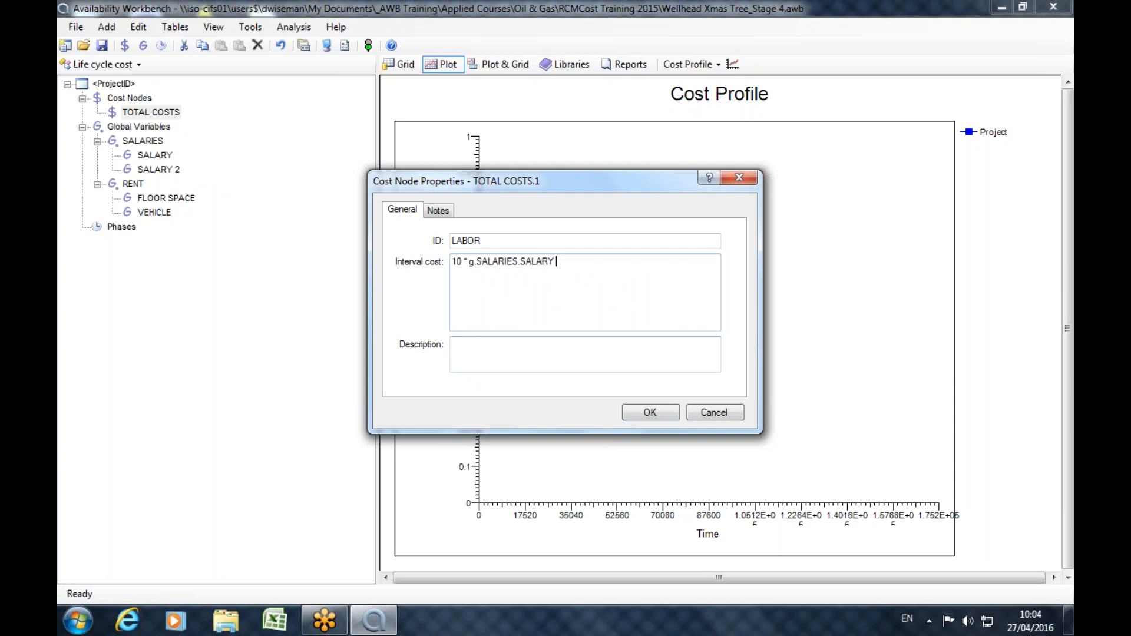
Try to extend LABOR's interval cost with + 20 * g.SALARIES.SALARY 2 and save the node, then abandon it.
type("+ 20*  g.")
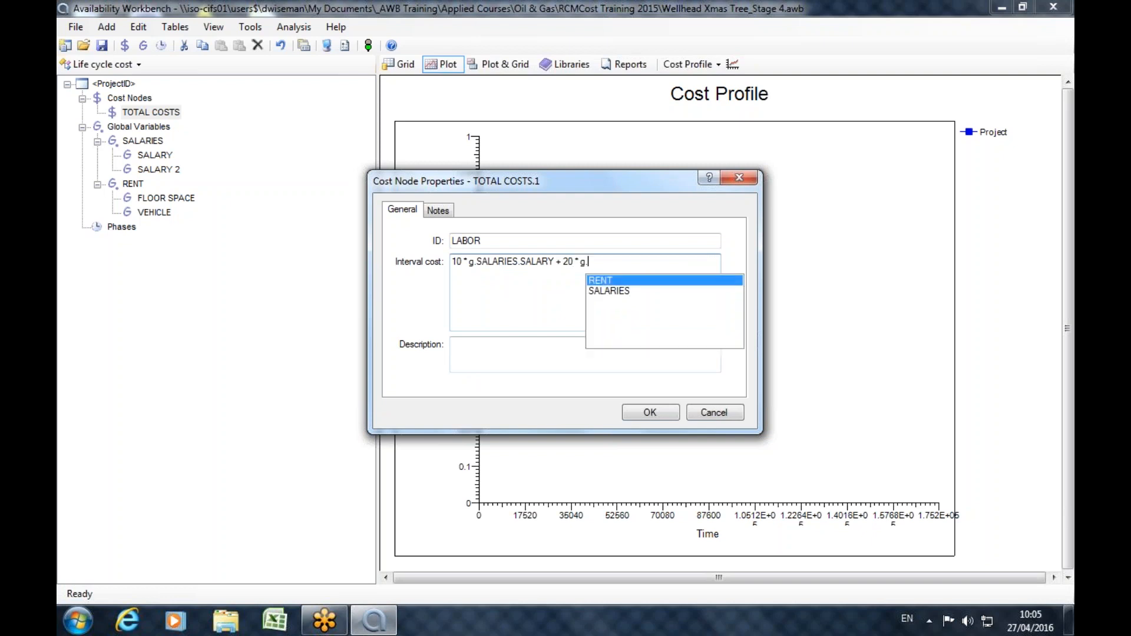
left_click(608, 289)
double_click(608, 289)
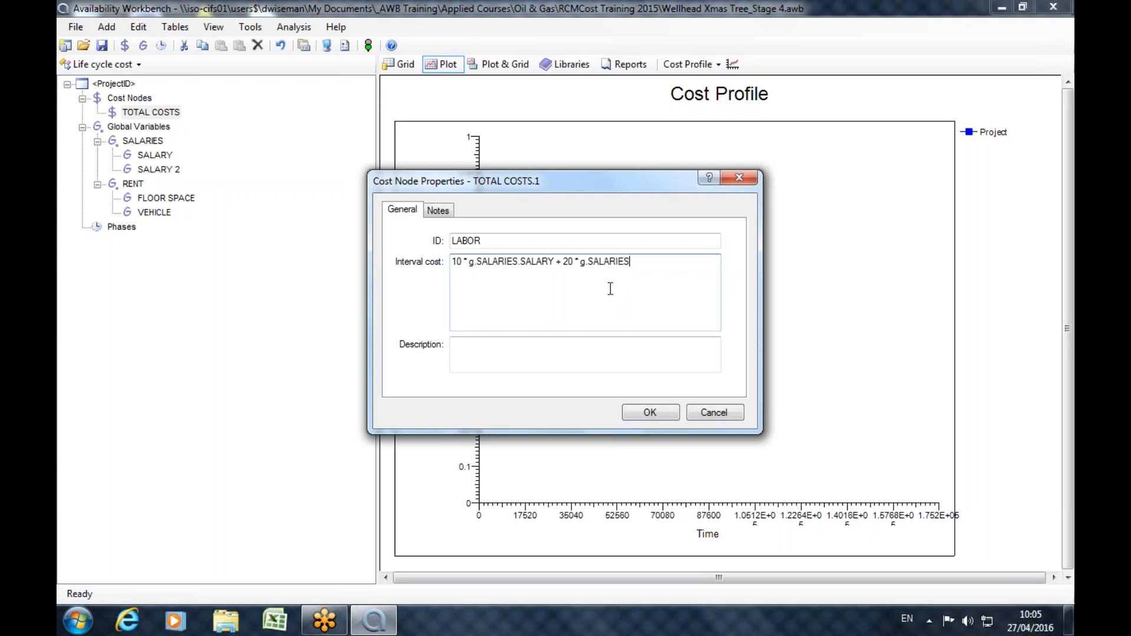
type(".")
left_click(611, 289)
double_click(611, 289)
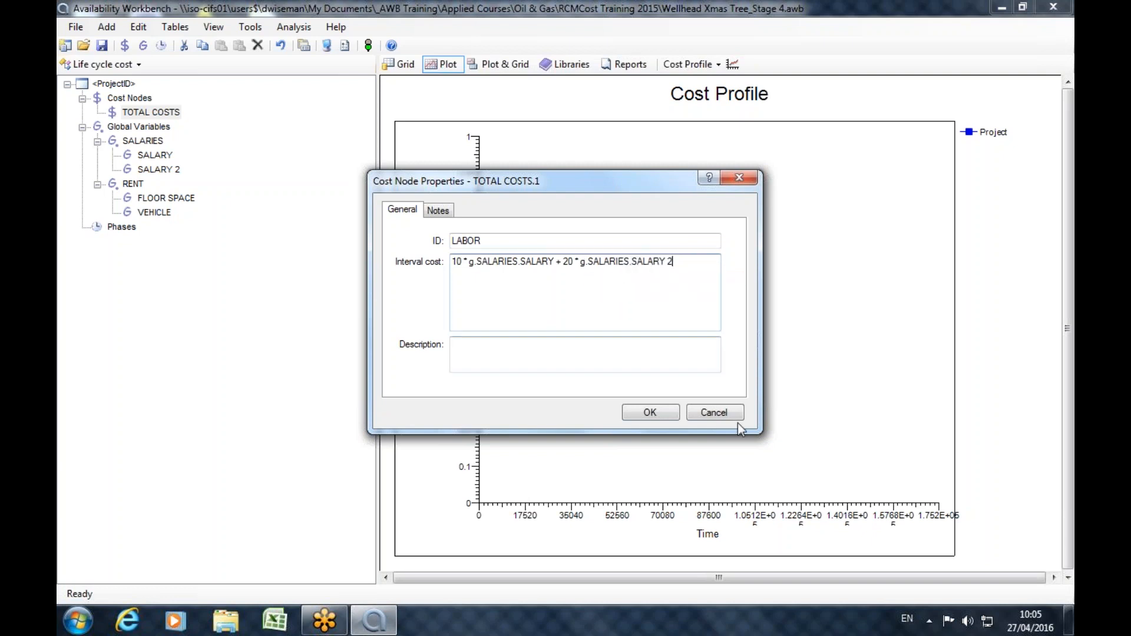
left_click(677, 411)
left_click(607, 369)
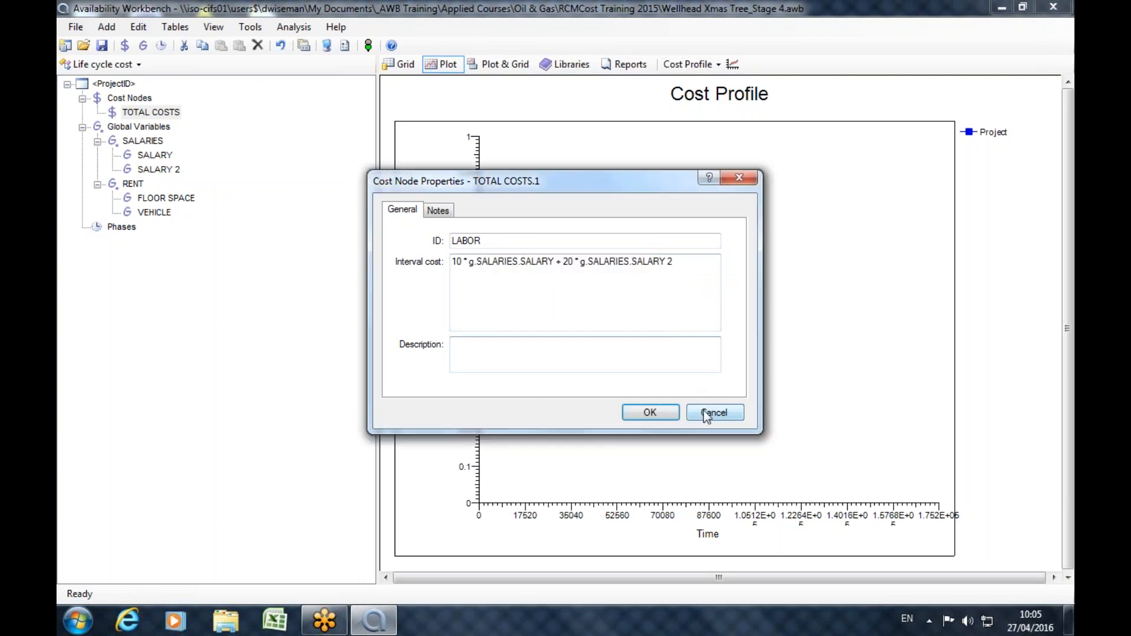
left_click(704, 412)
Rename the global variable SALARY 2 as SALARY2, without the space.
double_click(142, 169)
left_click(492, 250)
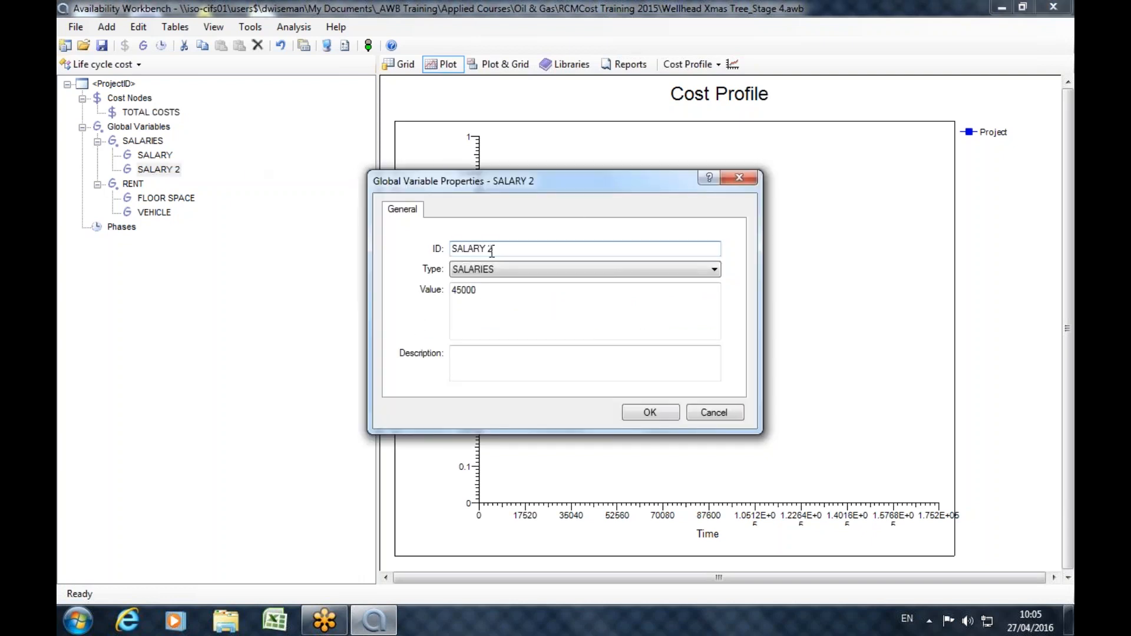
key("BackSpace")
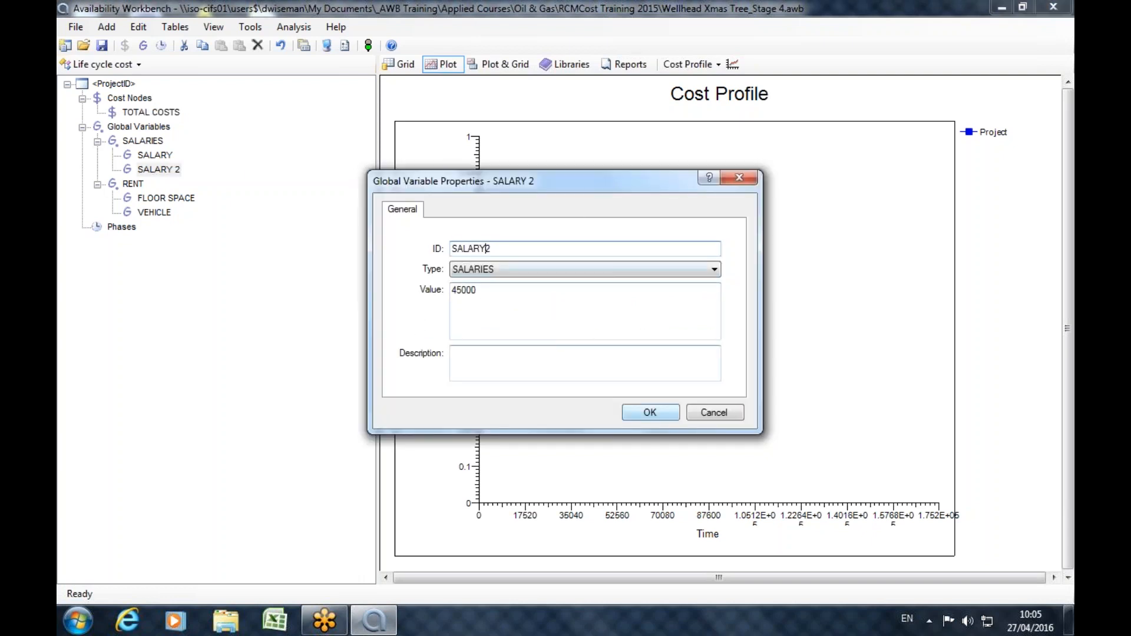
left_click(660, 418)
Rename the global variable SALARY as SALARY1.
double_click(154, 154)
left_click(478, 289)
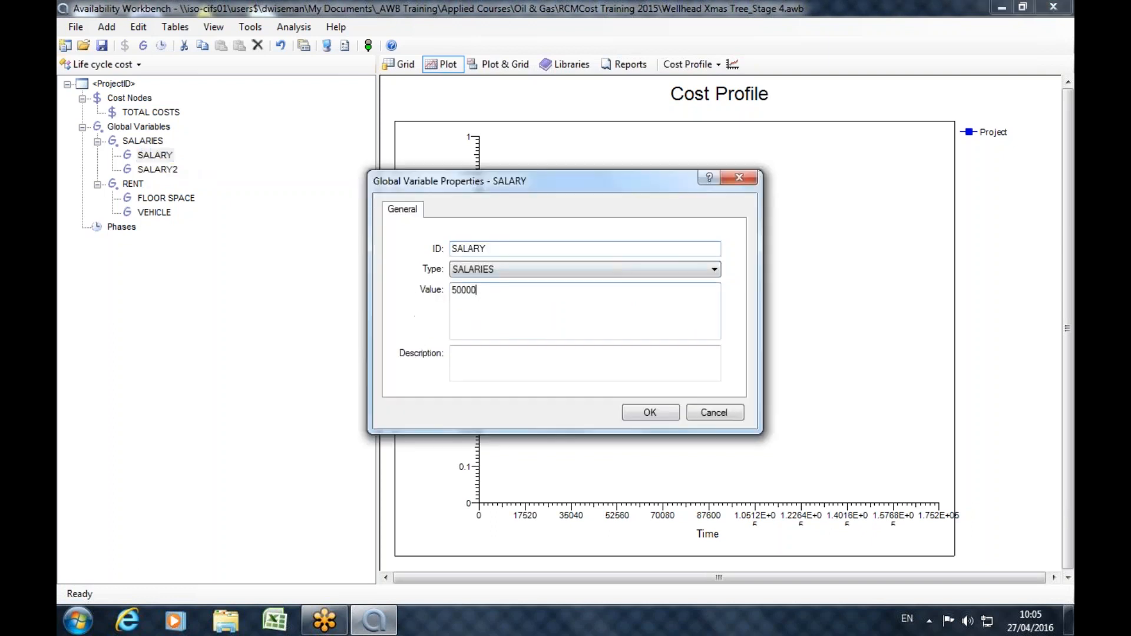
left_click(491, 249)
key("BackSpace")
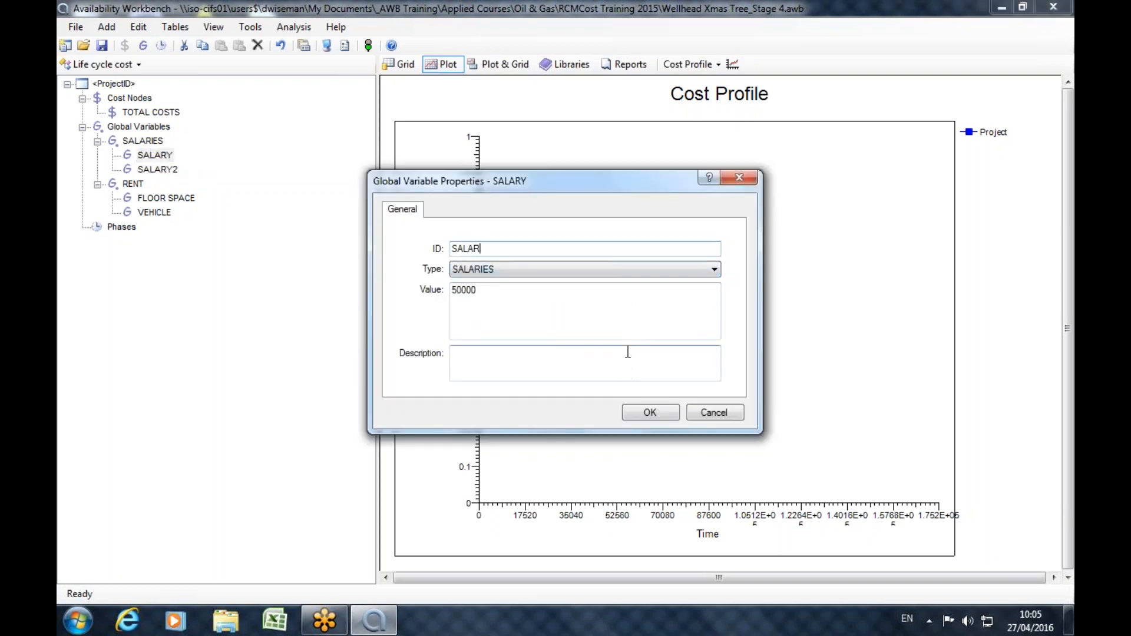
type("Y1")
left_click(666, 408)
Start a new child cost node under TOTAL COSTS and enter 10 * g.SALARIES.SALARY1 as its interval cost.
key("Up")
key("Up")
key("Up")
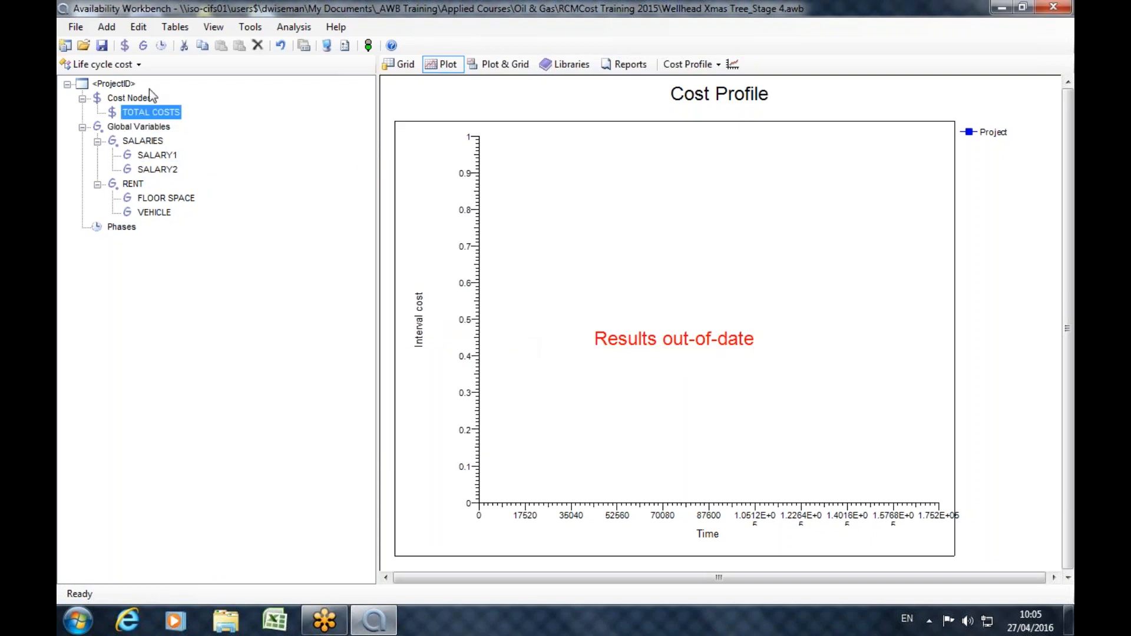
left_click(125, 46)
left_click(605, 297)
key("ctrl+a")
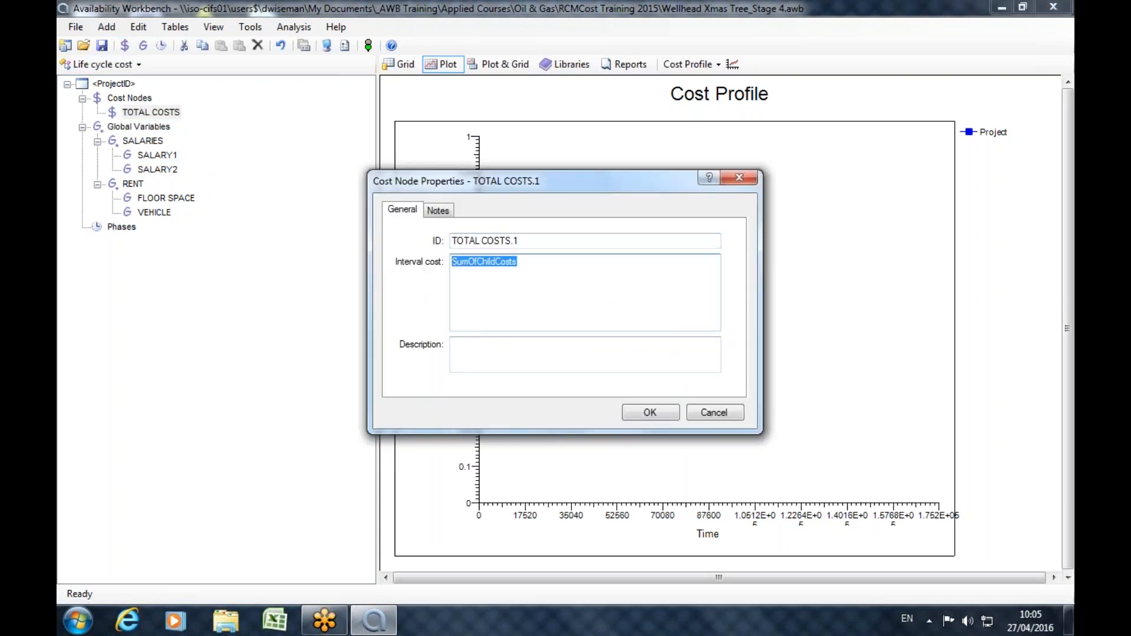
type("10 * ")
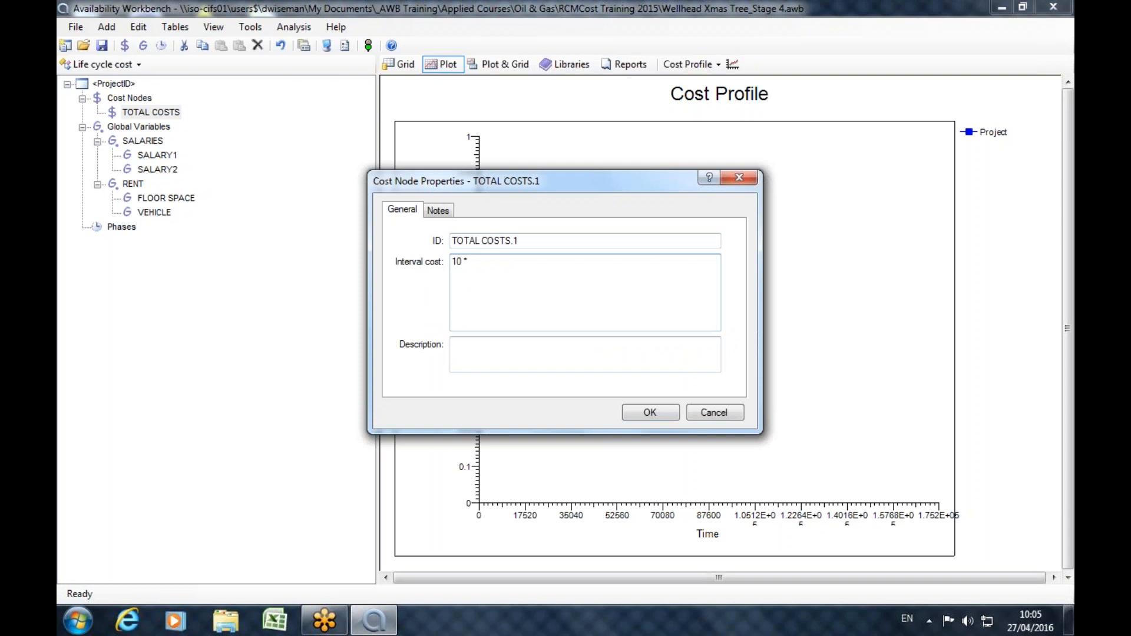
type("g.")
key("Return")
key("BackSpace")
type(".")
double_click(524, 277)
type(".")
double_click(539, 266)
Extend the new cost node's interval cost expression with + 20 * g.SALARIES.SALARY2.
type("+ 20")
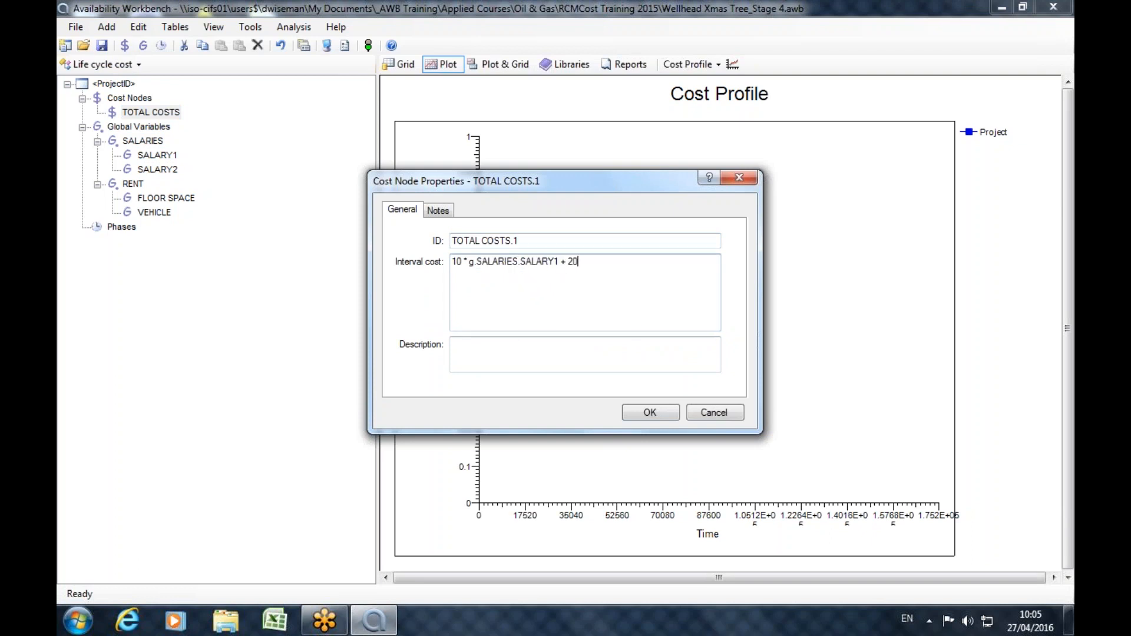
type(" * g.")
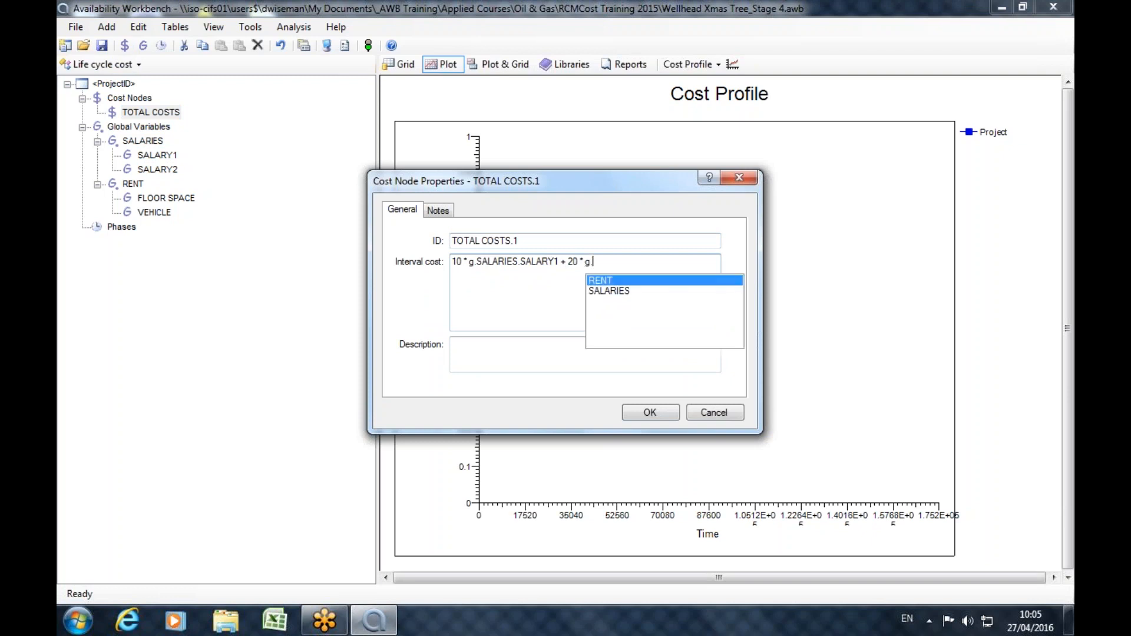
double_click(619, 285)
left_click_drag(620, 264, 595, 266)
key("BackSpace")
key("ctrl+space")
double_click(604, 295)
key("BackSpace")
type("s")
key("BackSpace")
type("SALARIES")
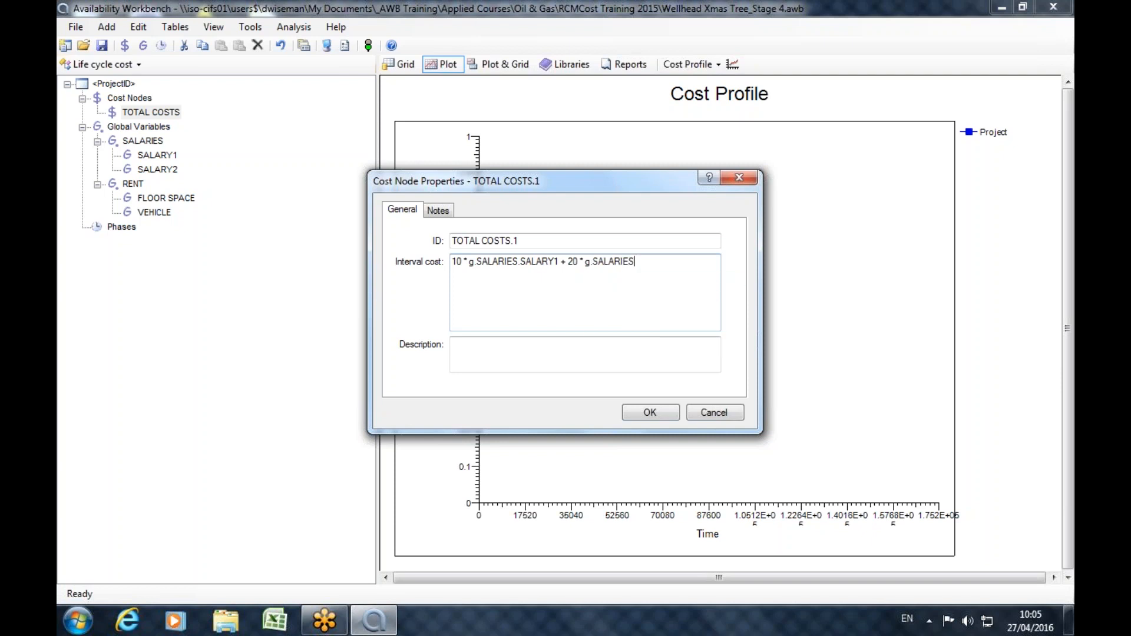
type(".")
key("Down")
key("Return")
Append + r.TotalLaborCosts to the new cost node's interval cost expression.
type("+ r.")
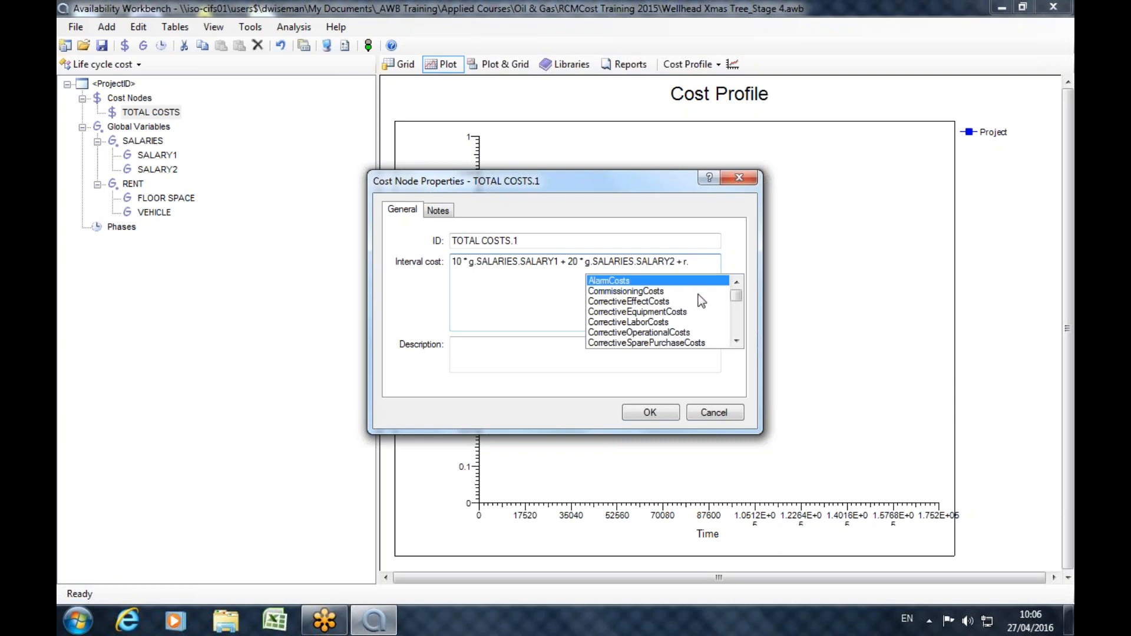
left_click_drag(732, 299, 737, 330)
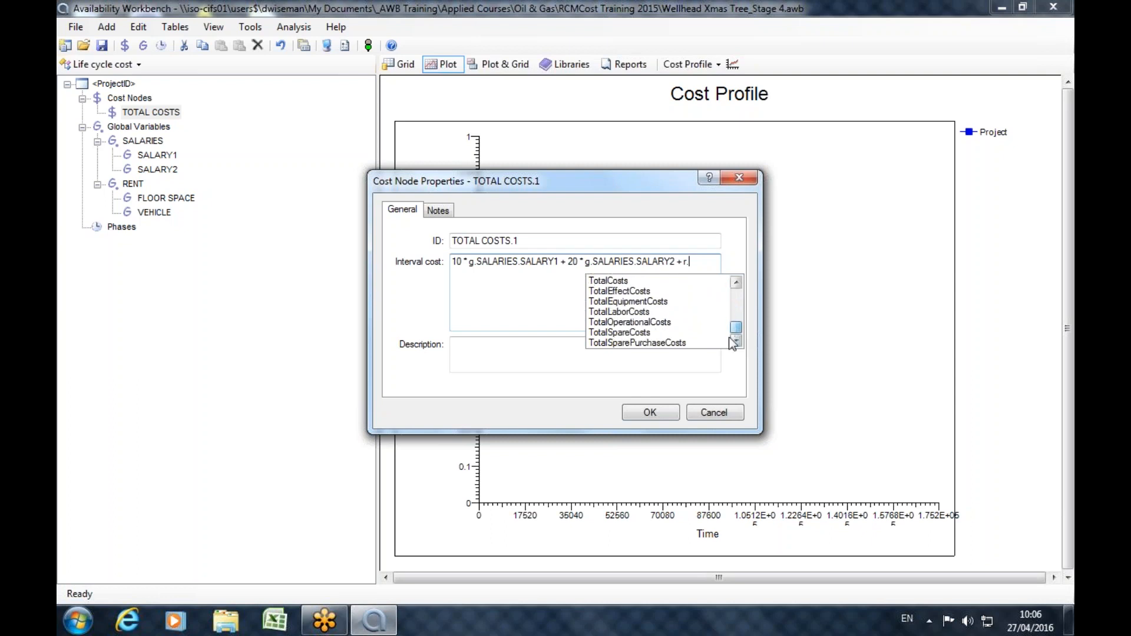
left_click(606, 312)
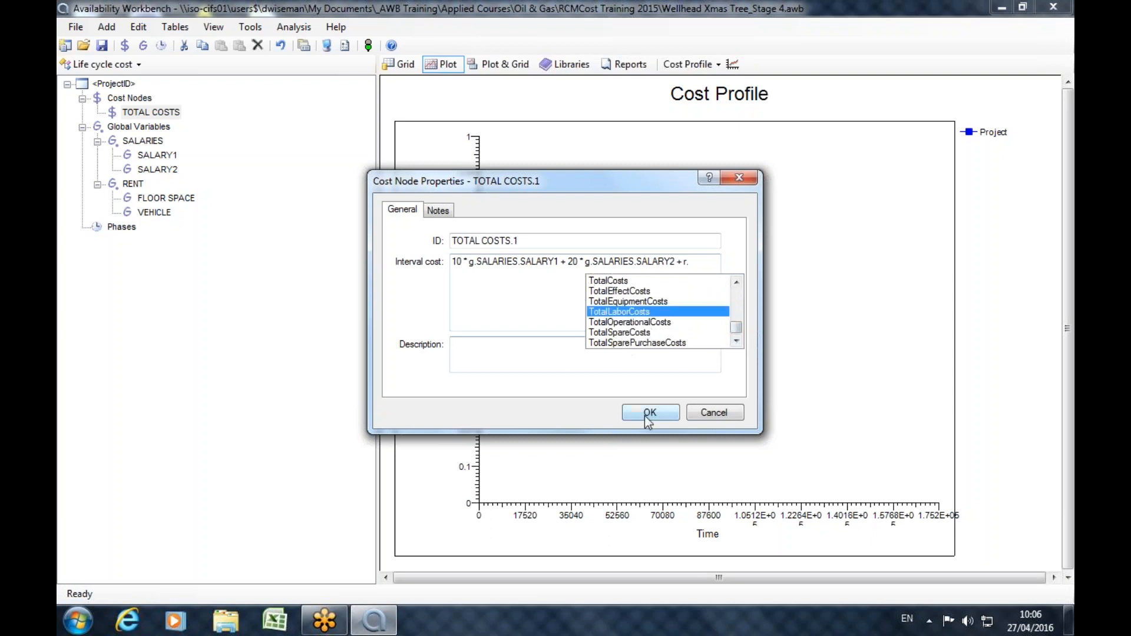
double_click(625, 311)
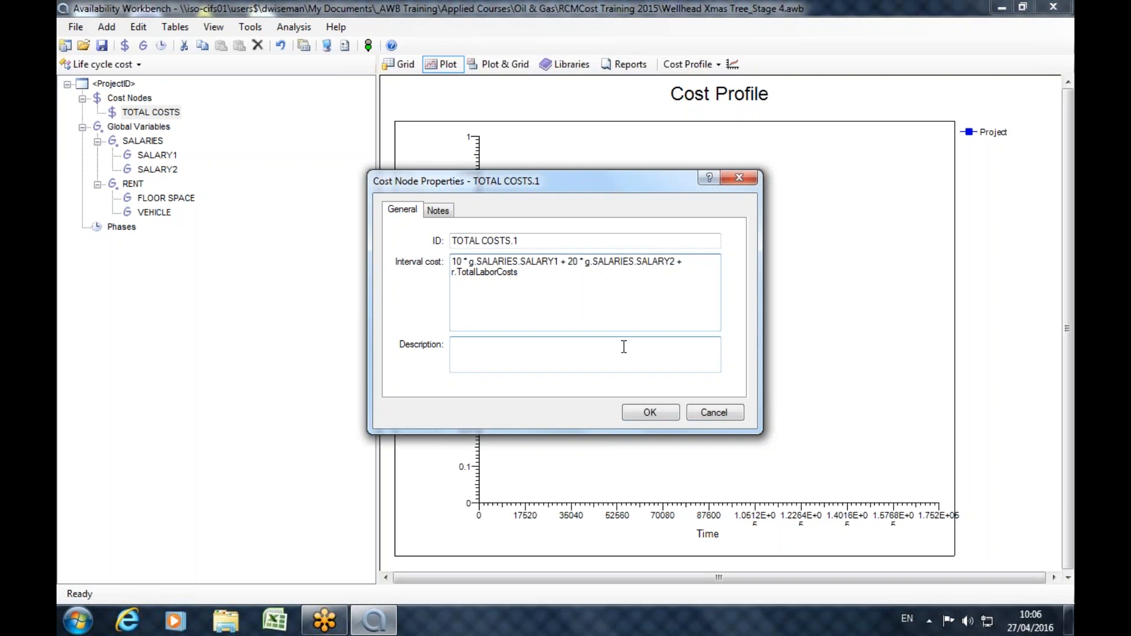
left_click_drag(556, 282, 453, 259)
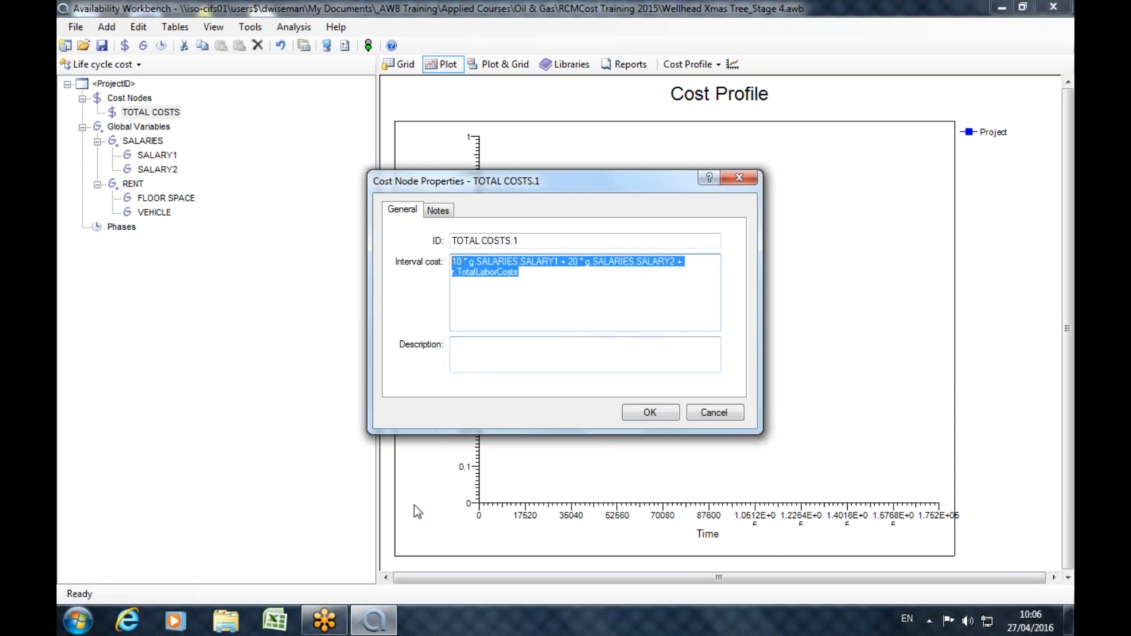
left_click(510, 298)
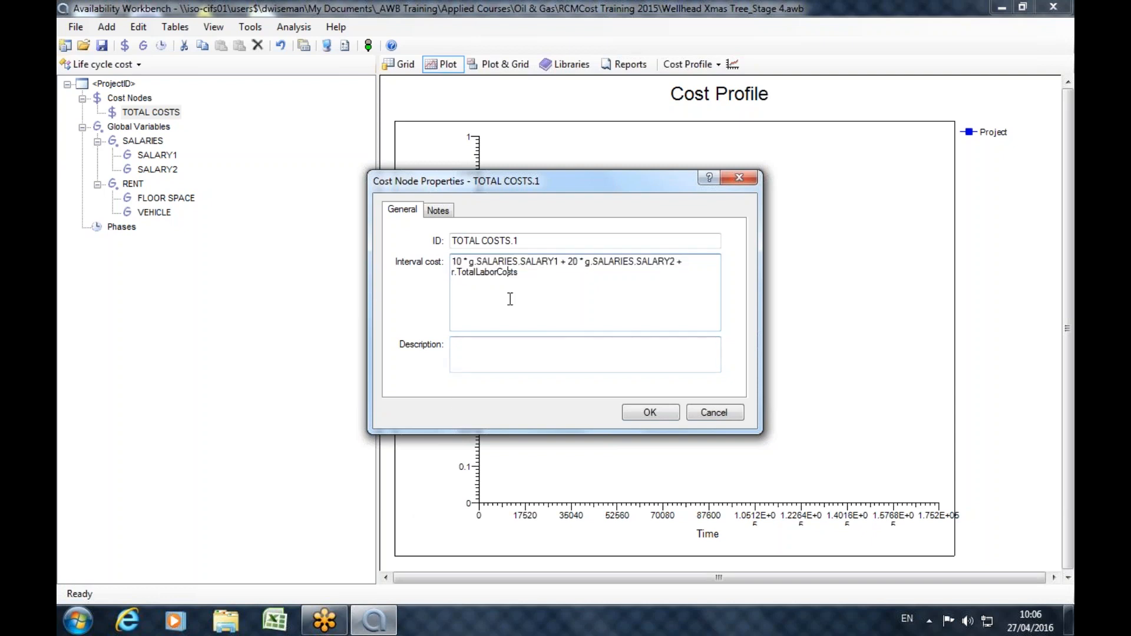
left_click_drag(523, 275, 449, 271)
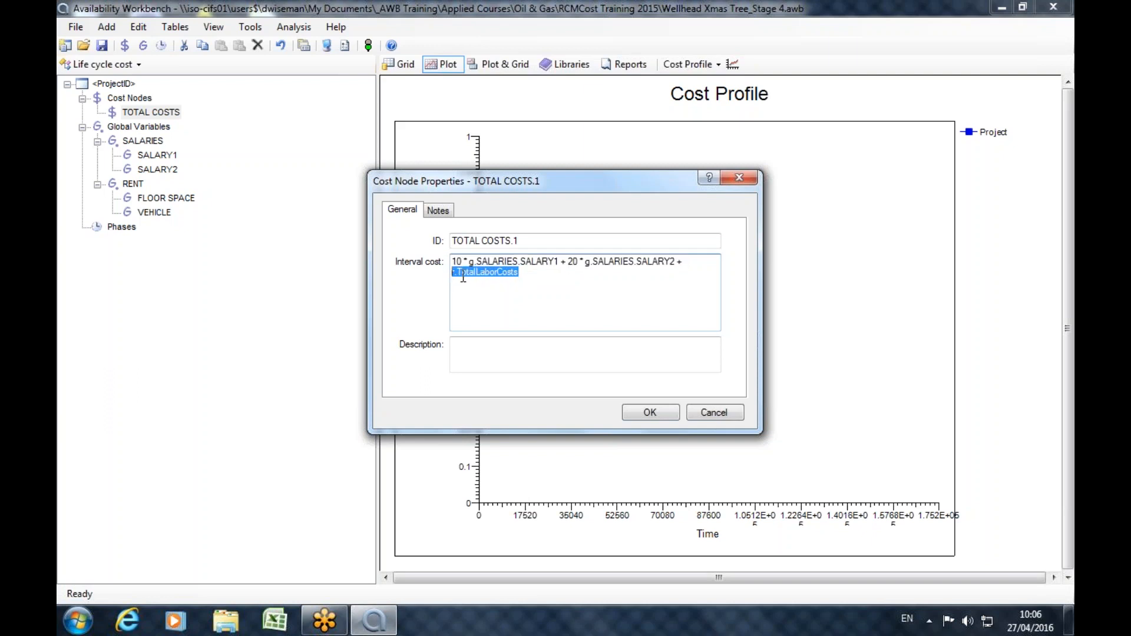
left_click(550, 285)
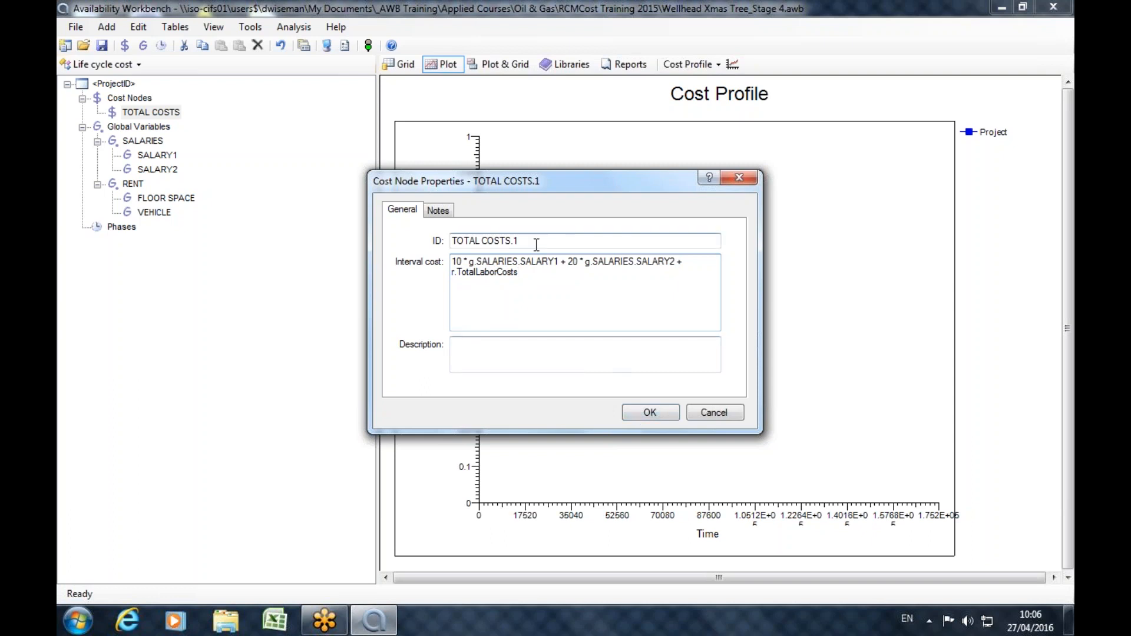
Set the new cost node's ID to LABOR and save the node.
left_click_drag(538, 245, 450, 241)
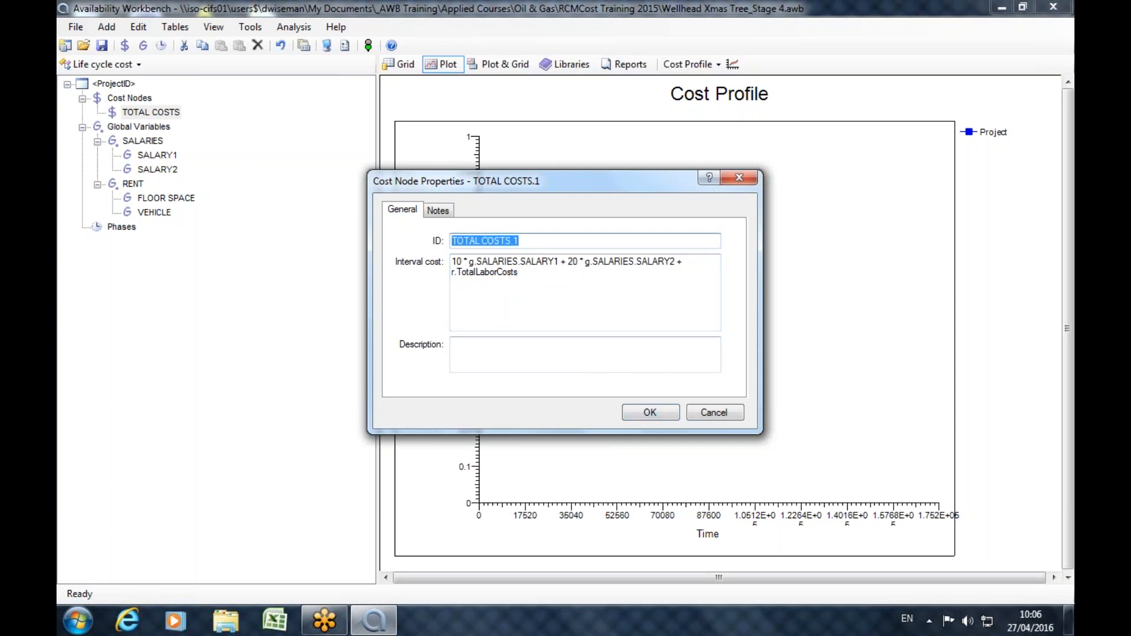
type("LABOR")
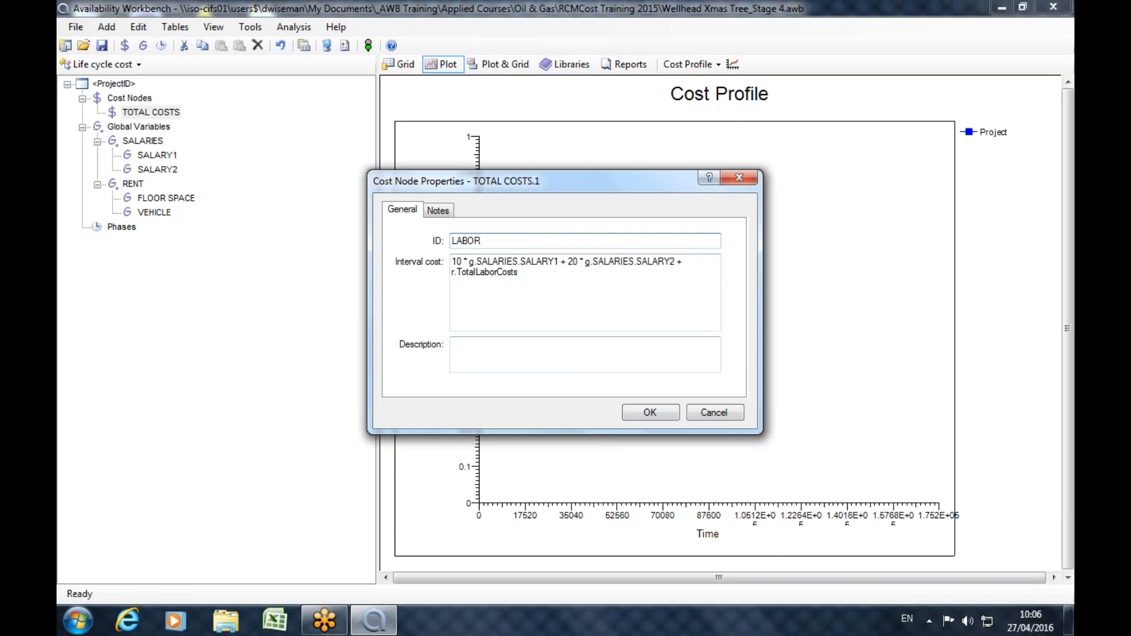
left_click(645, 414)
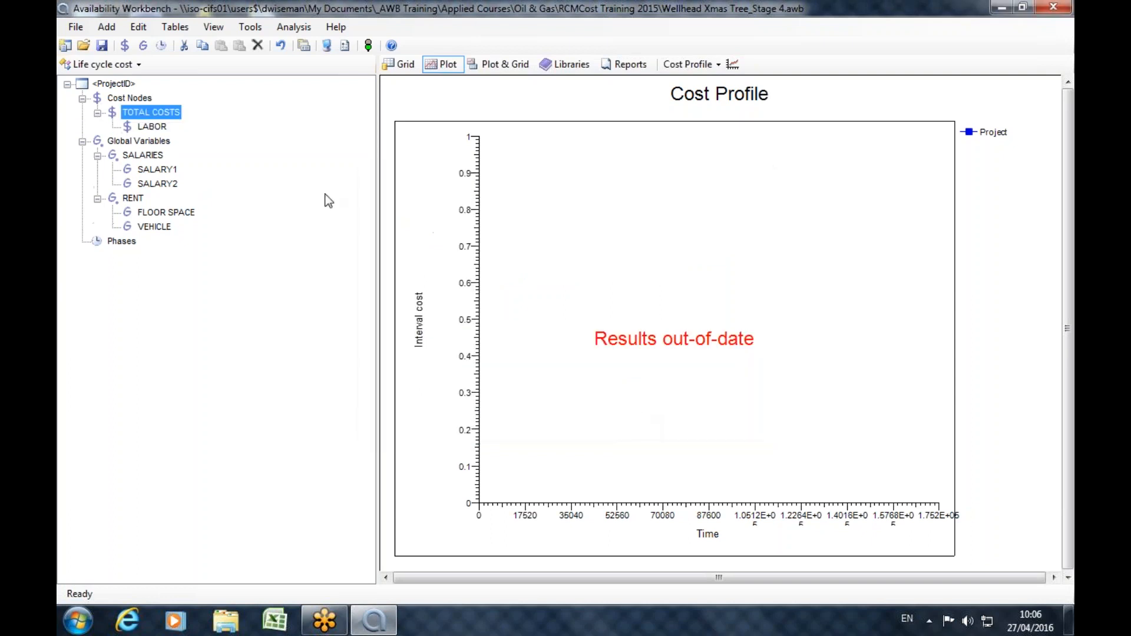
left_click(142, 46)
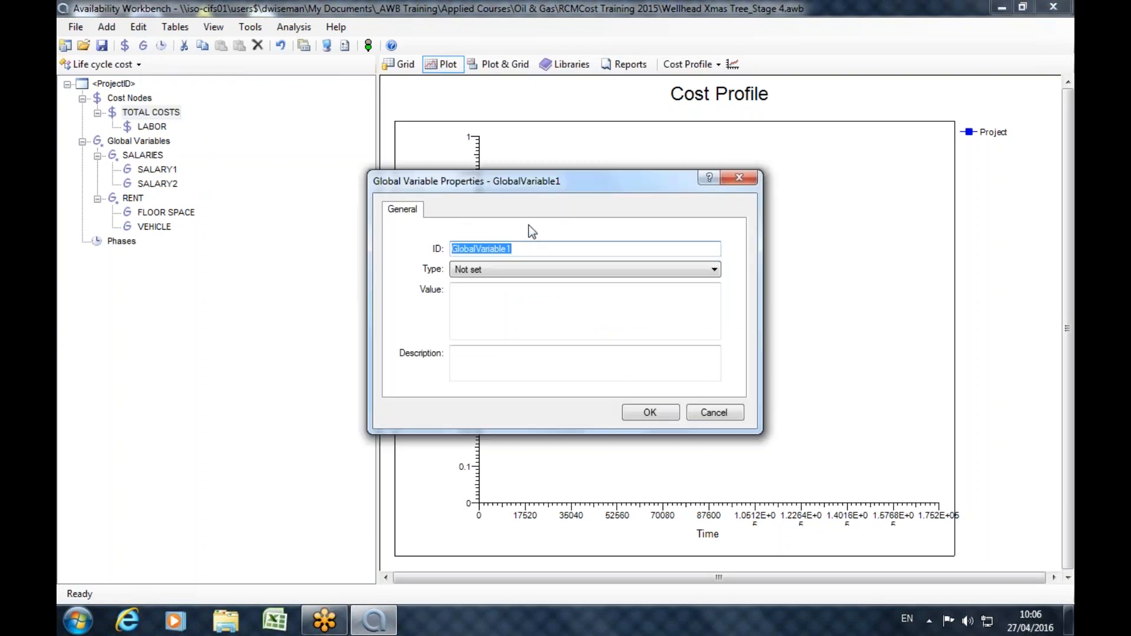
type("sa")
key("BackSpace")
key("BackSpace")
type("RANTALS")
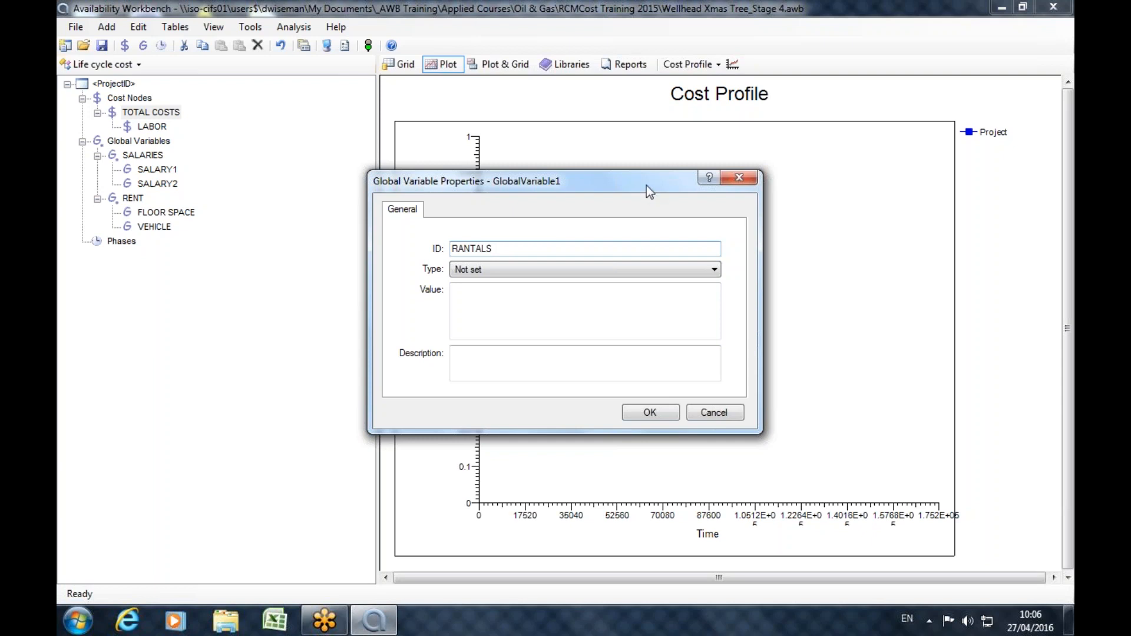
left_click(531, 312)
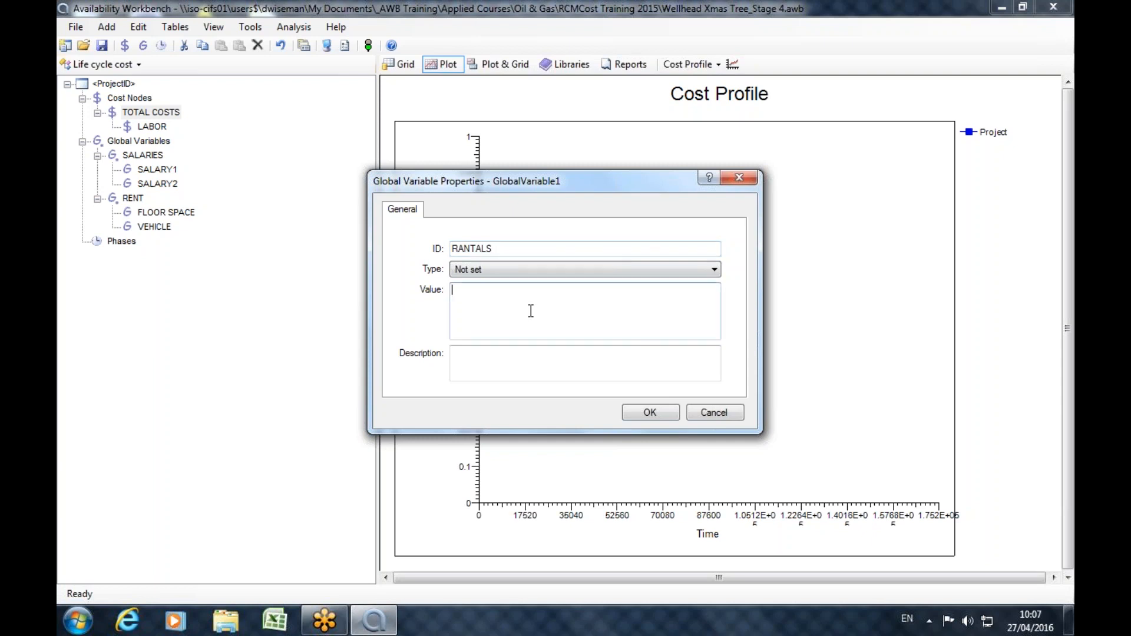
type("g.r")
key("BackSpace")
key("BackSpace")
left_click(725, 413)
Start a new child cost node under TOTAL COSTS with the ID RENTALS.
right_click(146, 115)
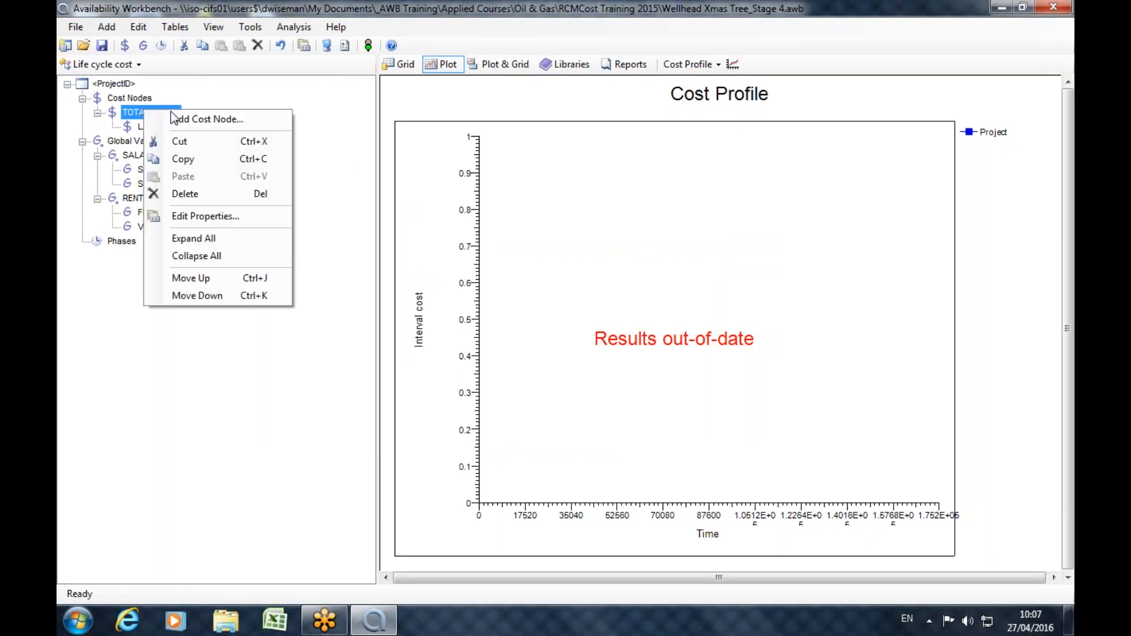
left_click(192, 119)
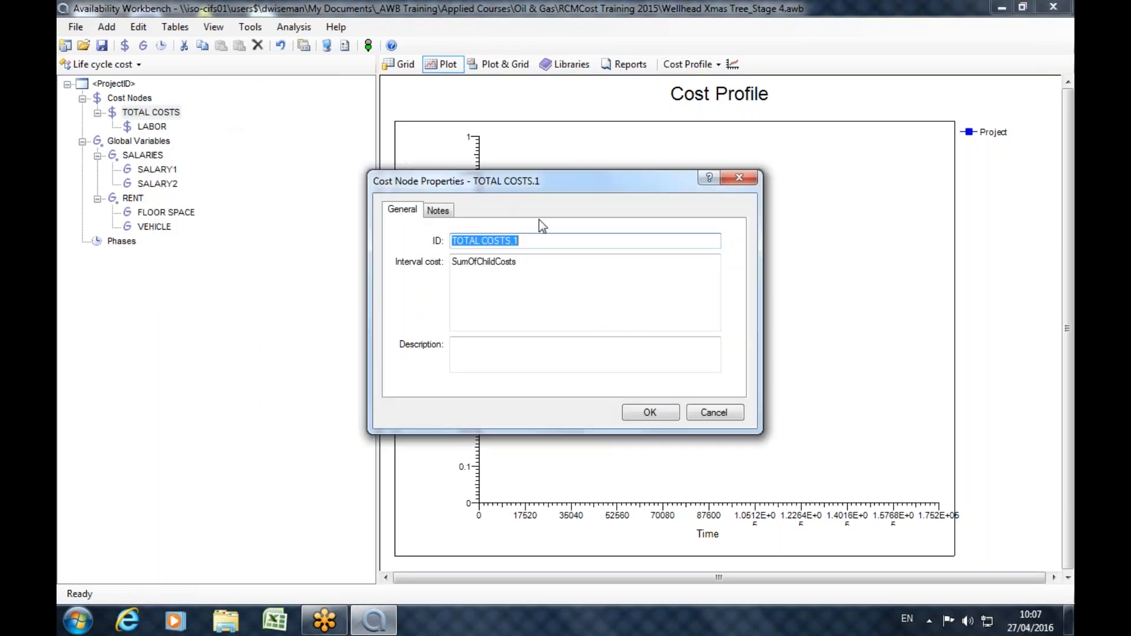
type("RENTALS")
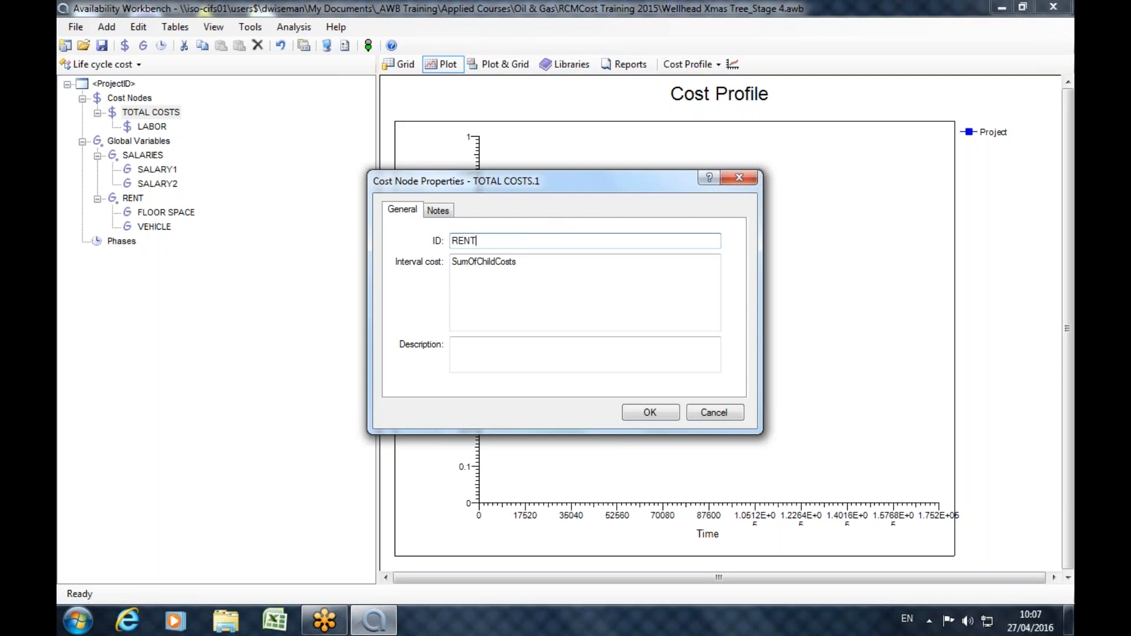
Enter 10000 * g.RENT.FLOOR SPACE as the RENTALS node's interval cost.
key("Tab")
type("r.")
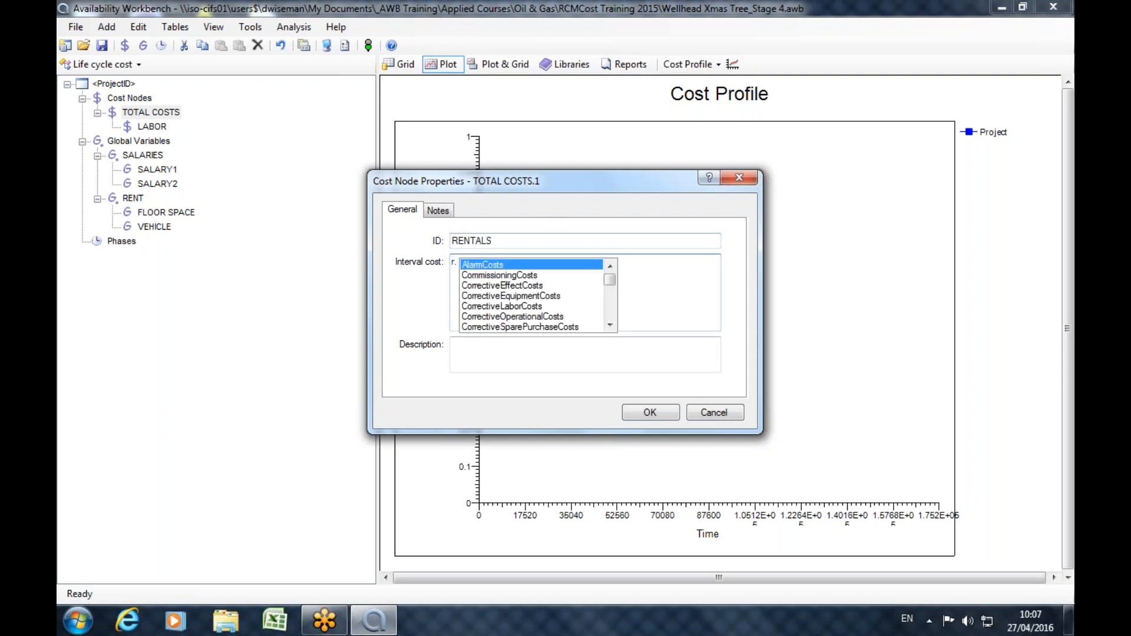
key("BackSpace")
key("BackSpace")
type("g.")
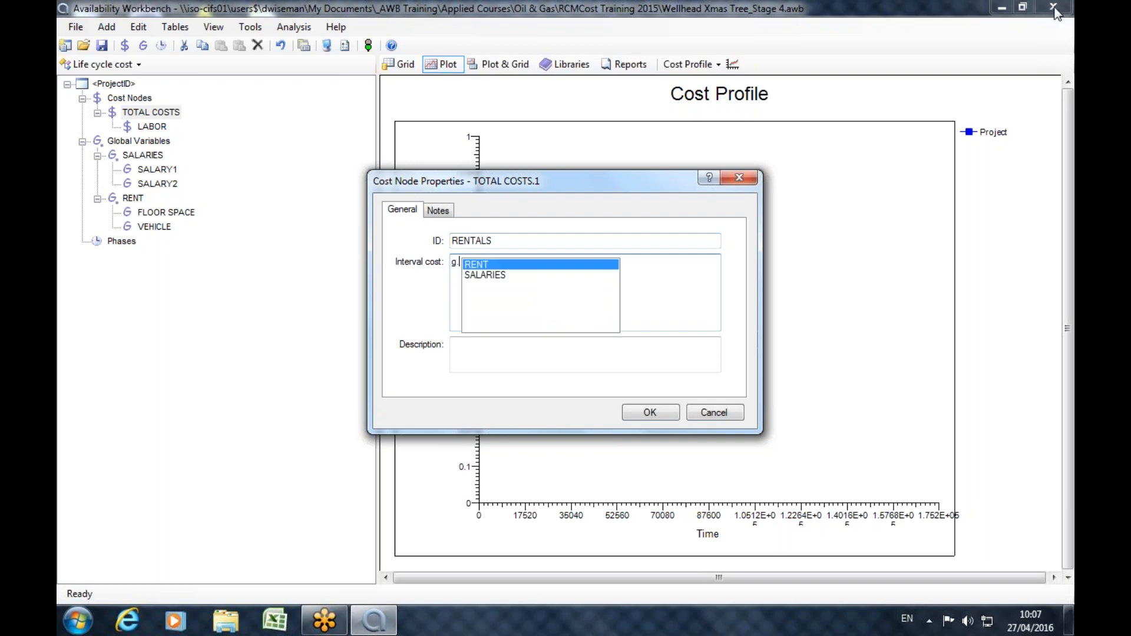
double_click(490, 265)
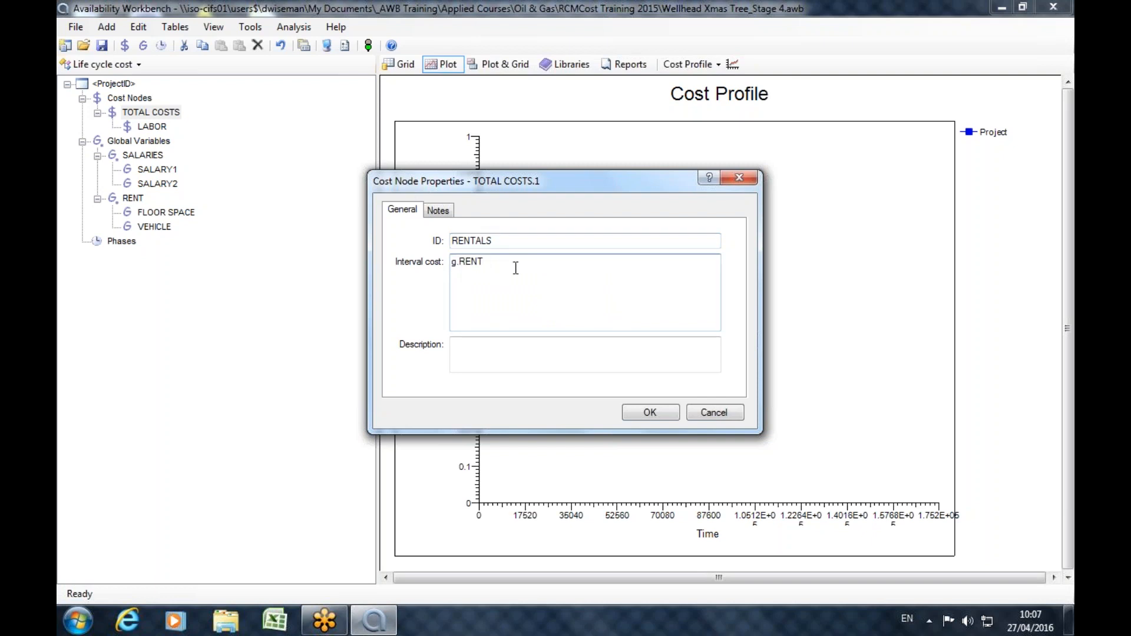
type(".")
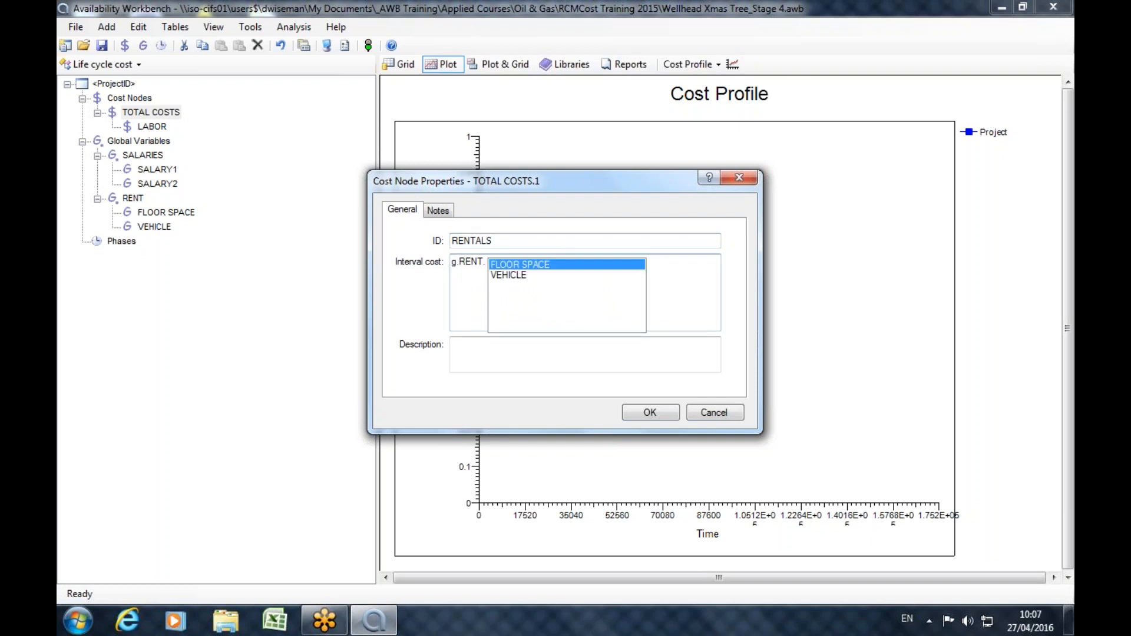
key("Return")
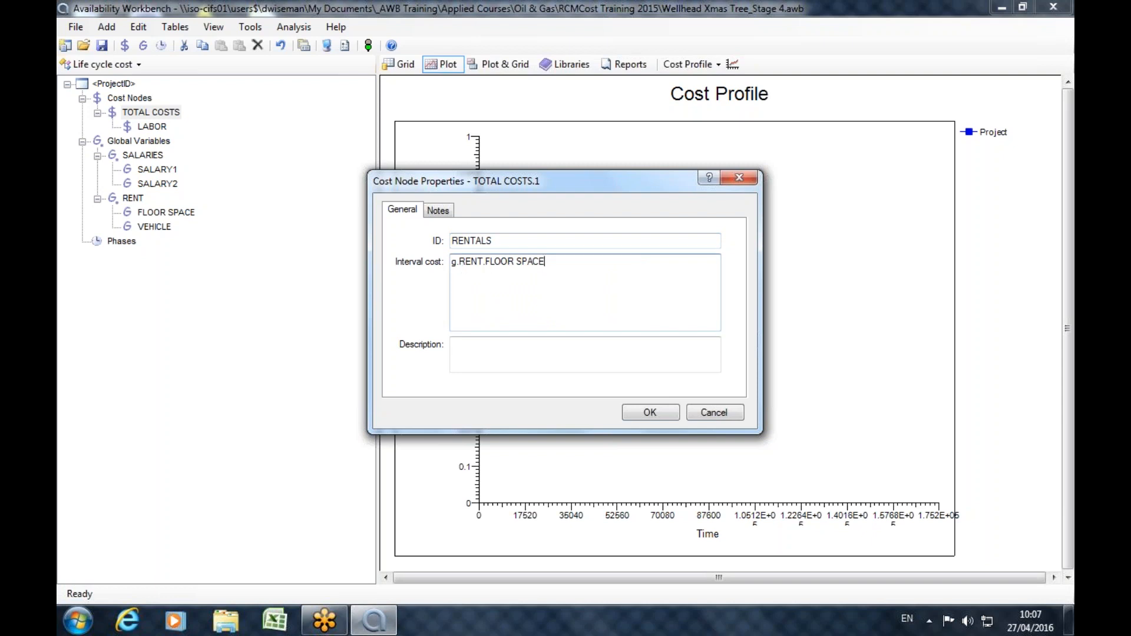
key("Home")
type("10000 *")
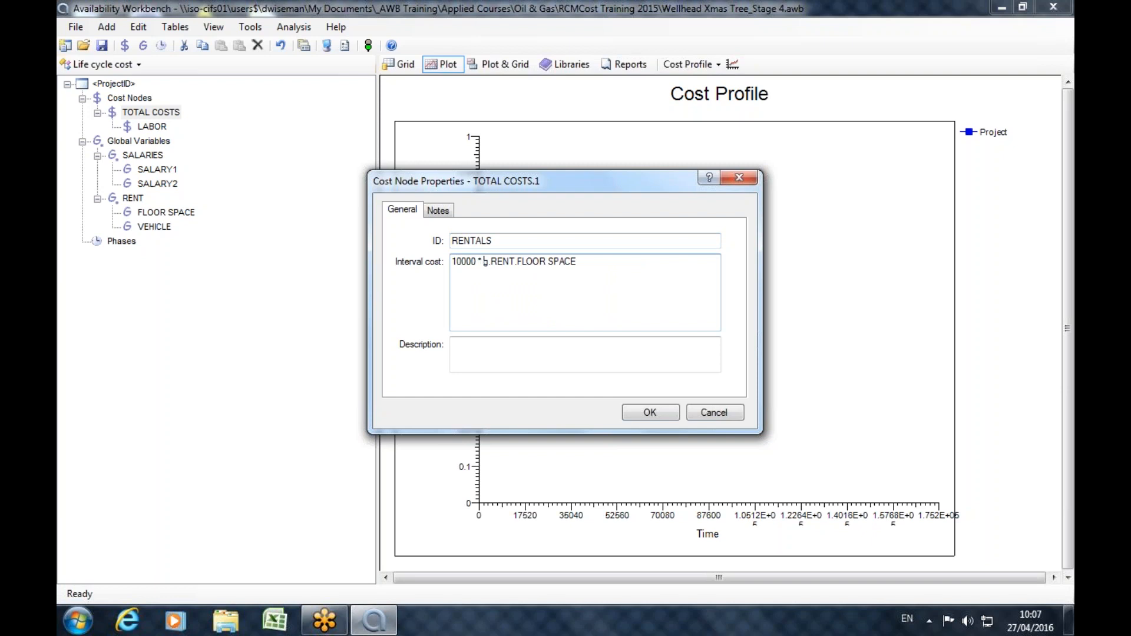
Extend the RENTALS interval cost expression with + 10 * g.RENT.VEHICLE.
left_click(631, 274)
type("+ 10 * g.")
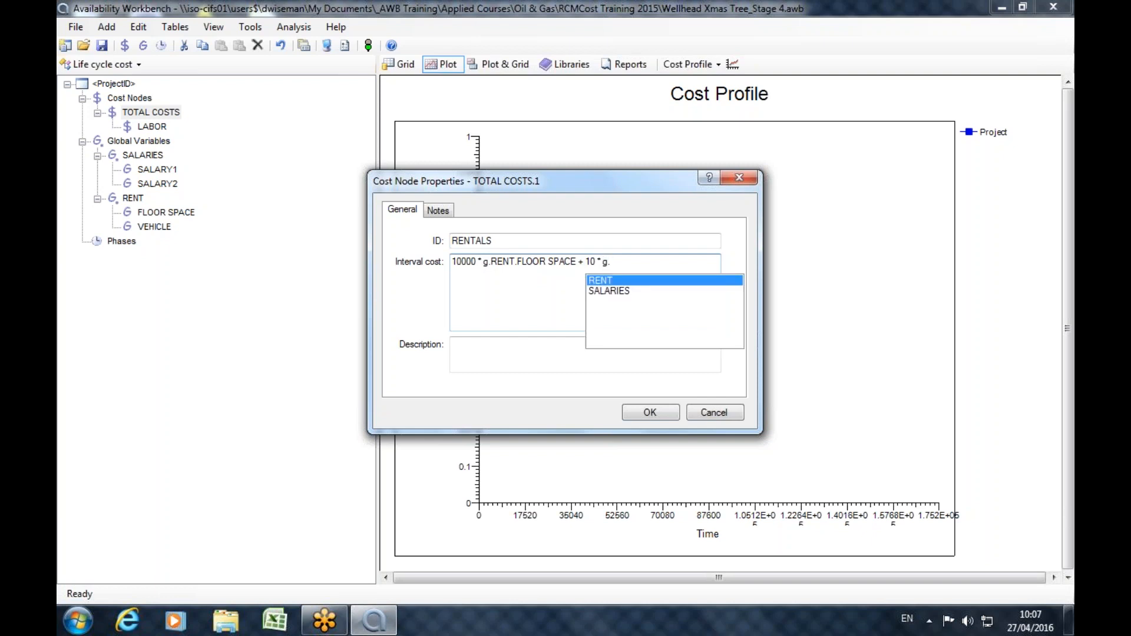
double_click(607, 289)
left_click_drag(661, 259, 608, 261)
key("BackSpace")
type(".RENT.")
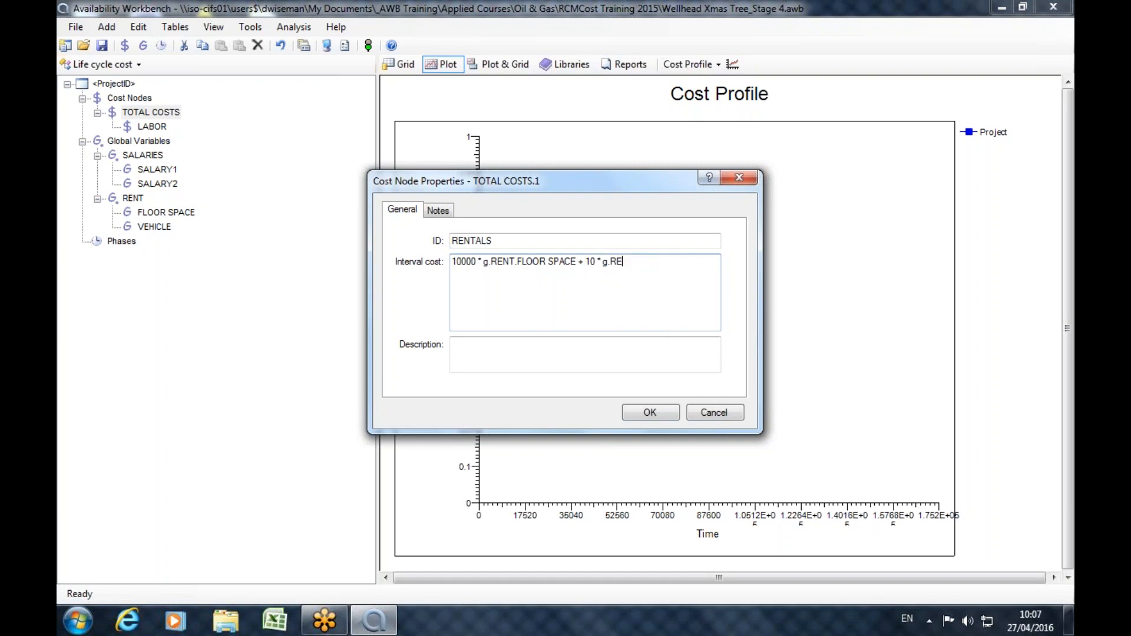
double_click(607, 291)
Append + r.TotalEquipmentCosts to the RENTALS interval cost expression.
type("+ r.")
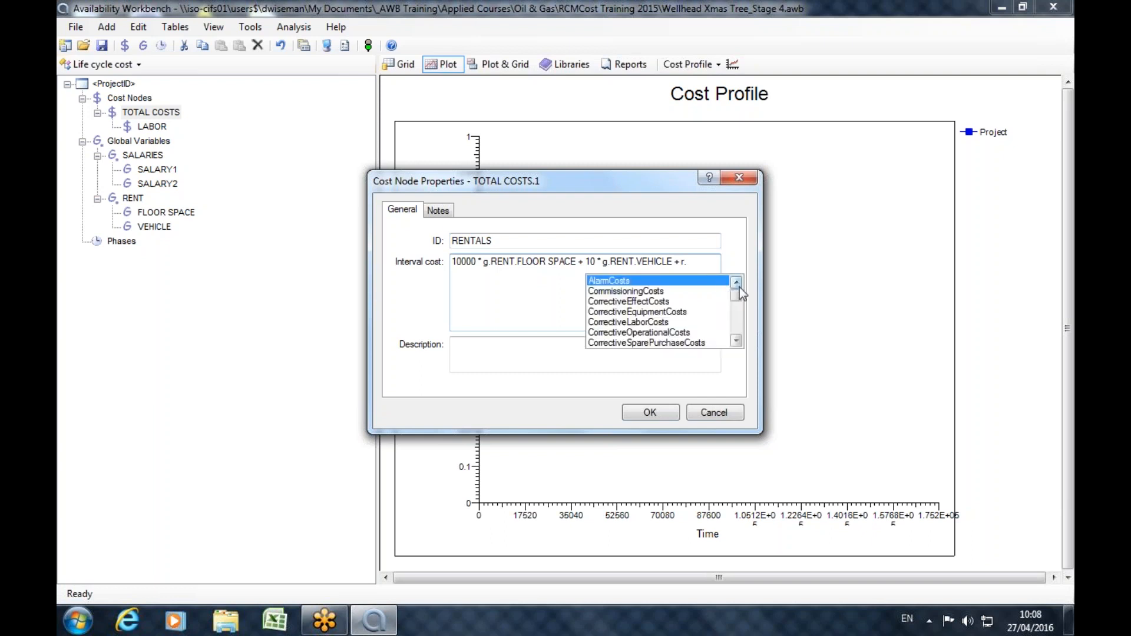
left_click_drag(737, 296, 736, 330)
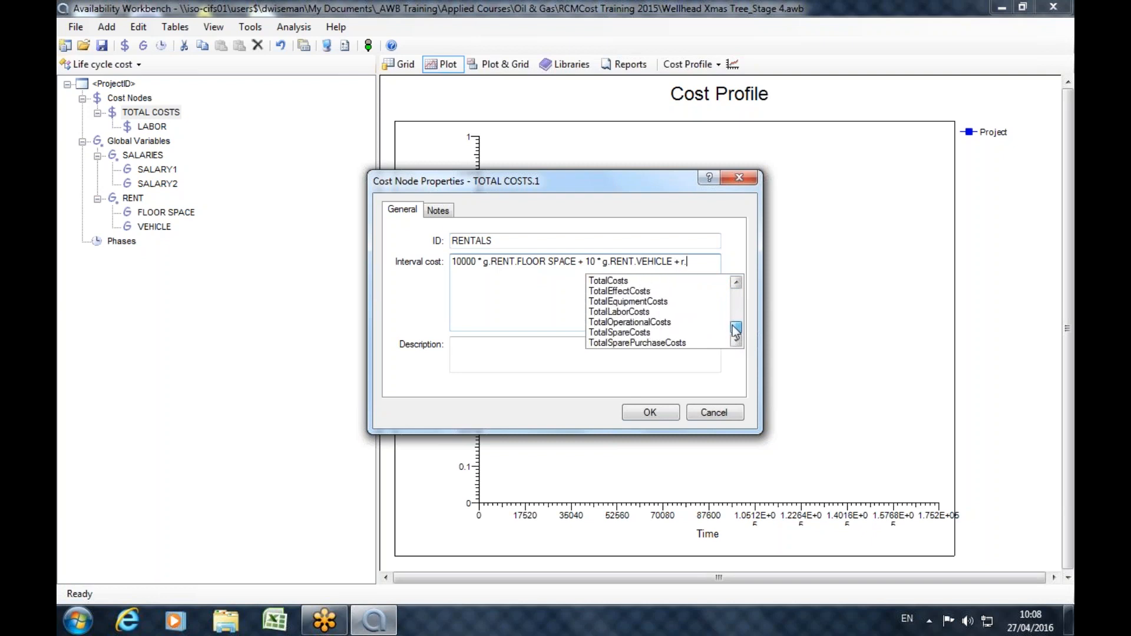
left_click(629, 303)
double_click(628, 303)
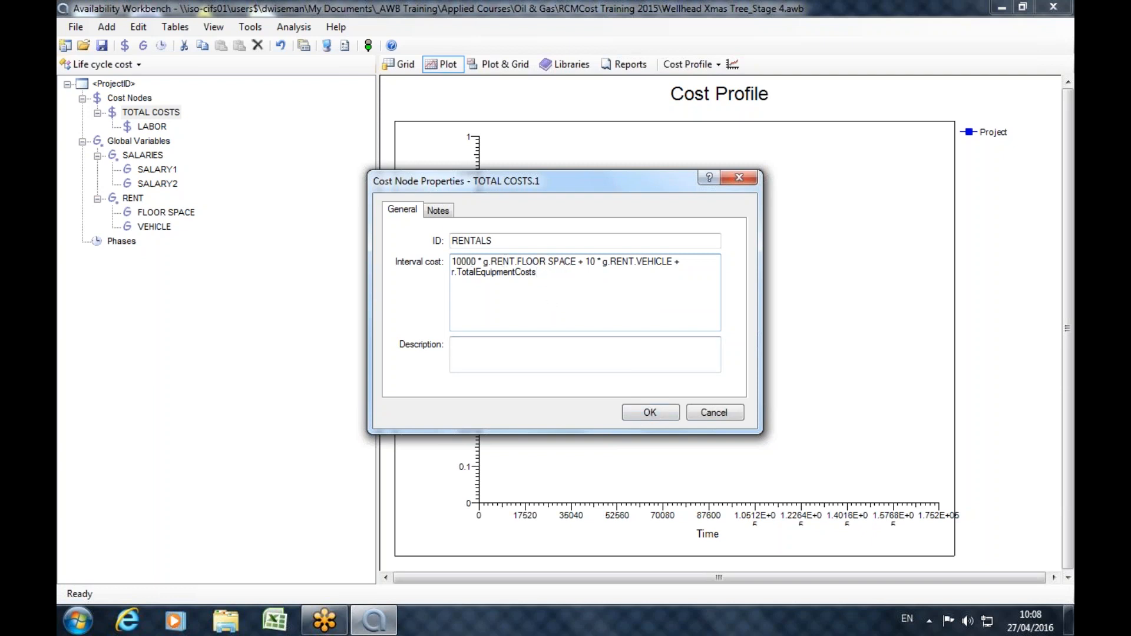
Examine each operator, spacing and variable reference in the RENTALS interval cost expression.
left_click_drag(482, 261, 479, 261)
left_click_drag(577, 261, 584, 261)
left_click(580, 281)
left_click_drag(603, 262, 603, 262)
left_click(588, 295)
left_click_drag(602, 265, 634, 266)
left_click(640, 261)
left_click_drag(636, 261, 673, 262)
left_click_drag(451, 272, 457, 272)
left_click(463, 272)
left_click_drag(460, 273, 537, 272)
left_click(455, 274)
left_click_drag(455, 274, 451, 274)
Try to save the RENTALS cost node and discard it.
left_click(644, 419)
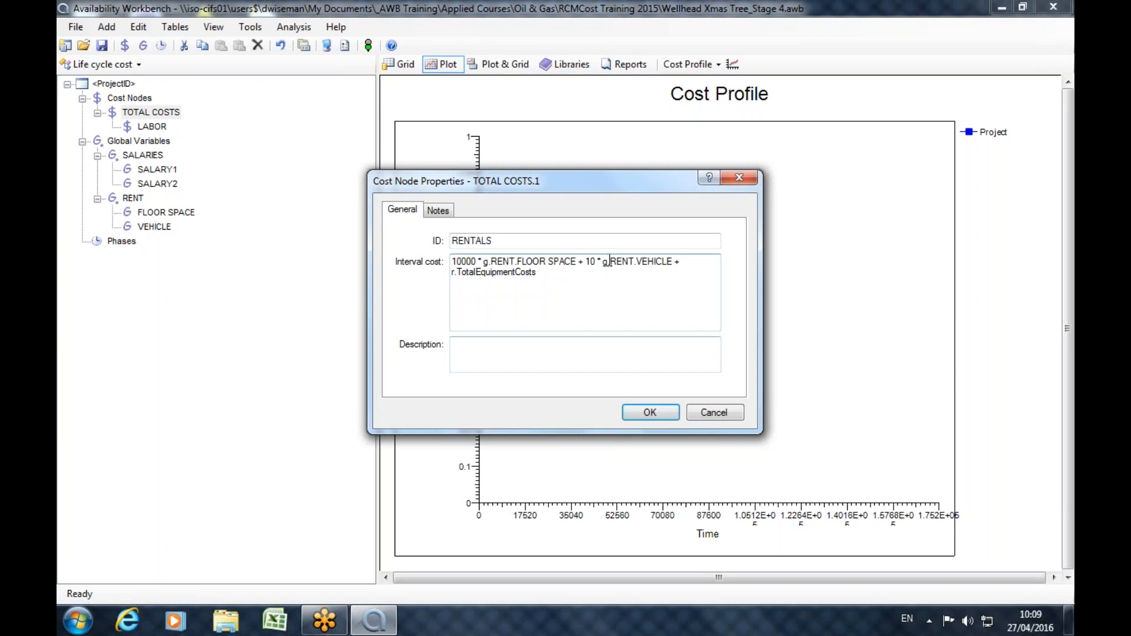
left_click(649, 413)
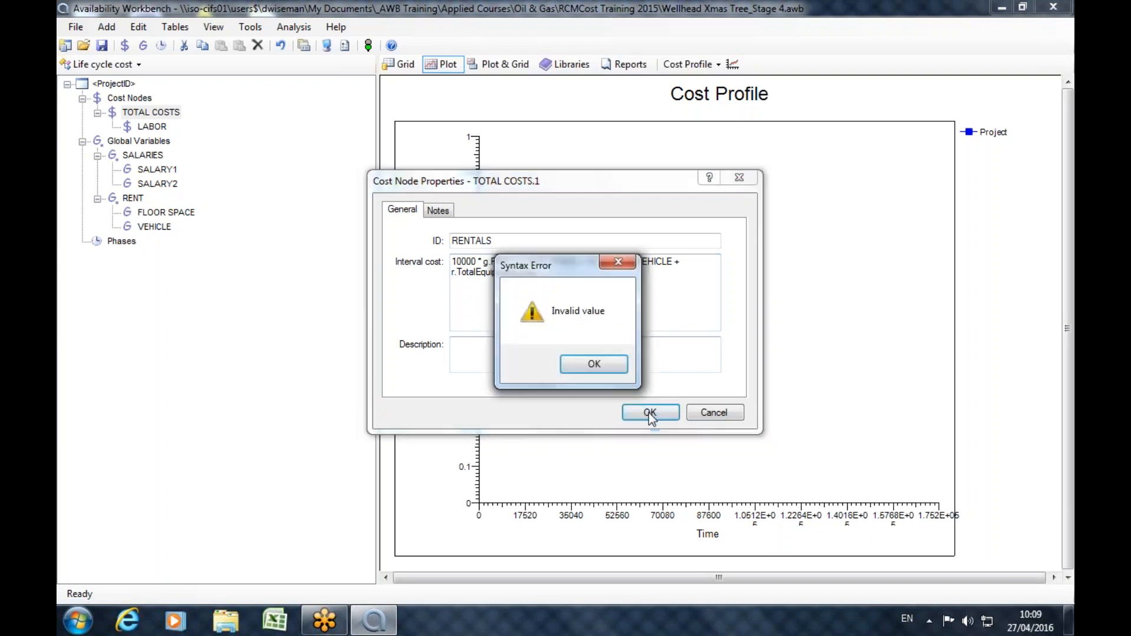
left_click(575, 362)
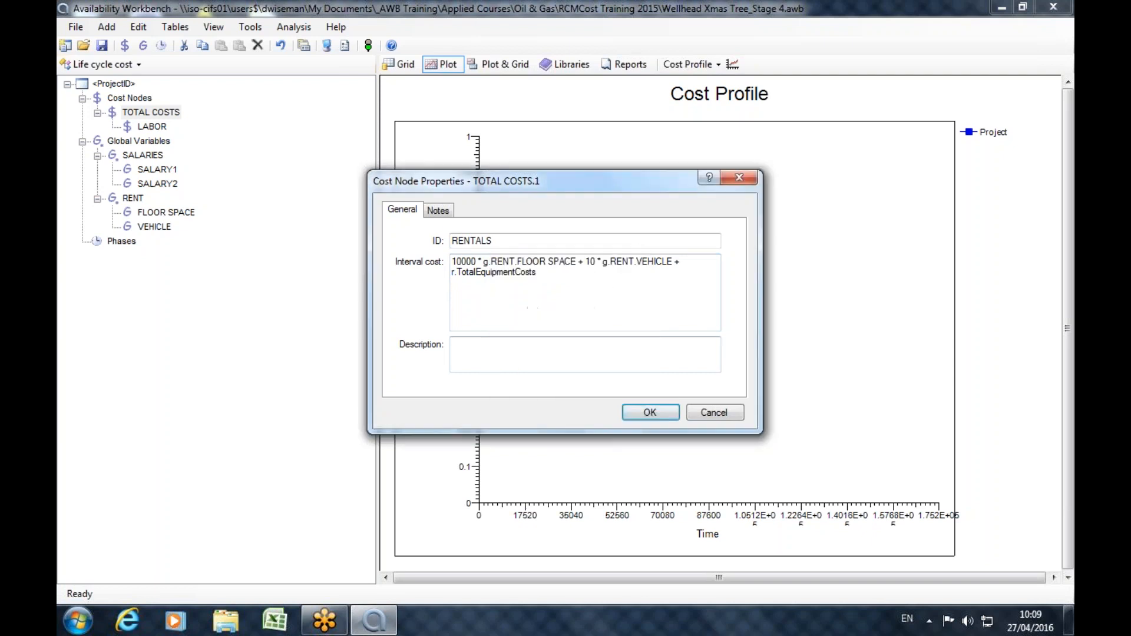
left_click(605, 262)
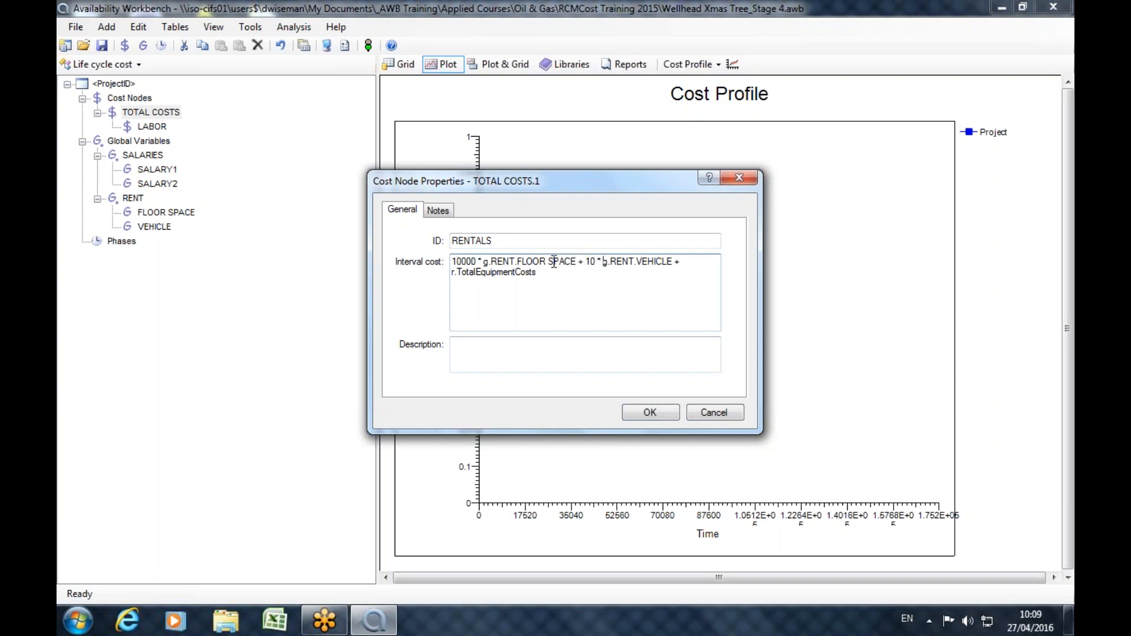
left_click(725, 414)
Rename the global variable FLOOR SPACE as FLOORSPACE, without the space.
left_click(167, 216)
double_click(167, 216)
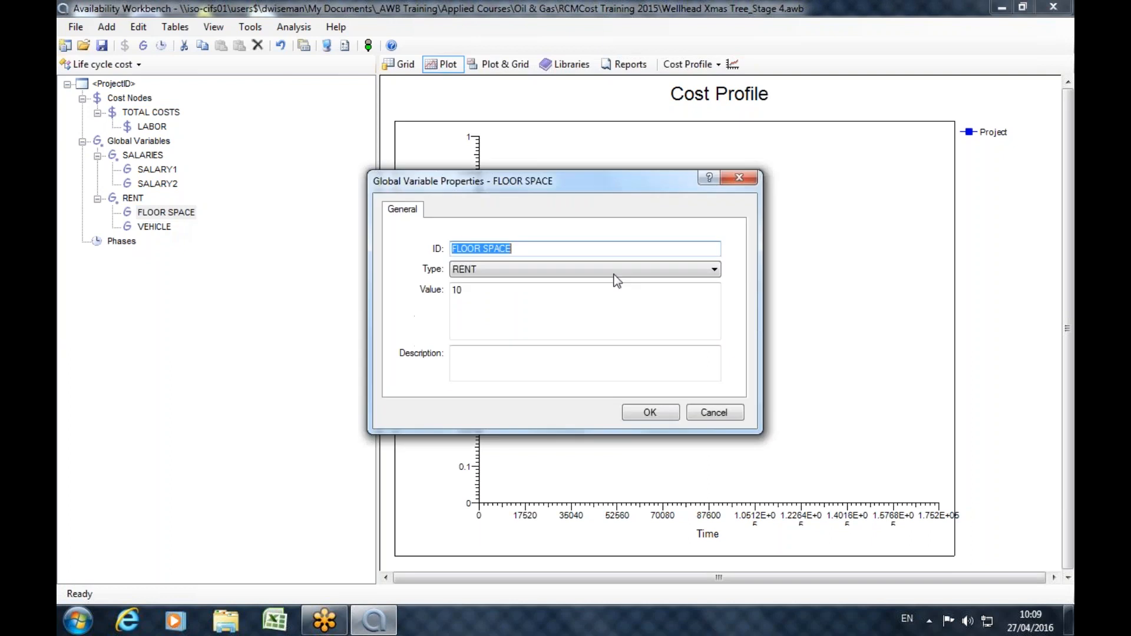
left_click(484, 248)
key("BackSpace")
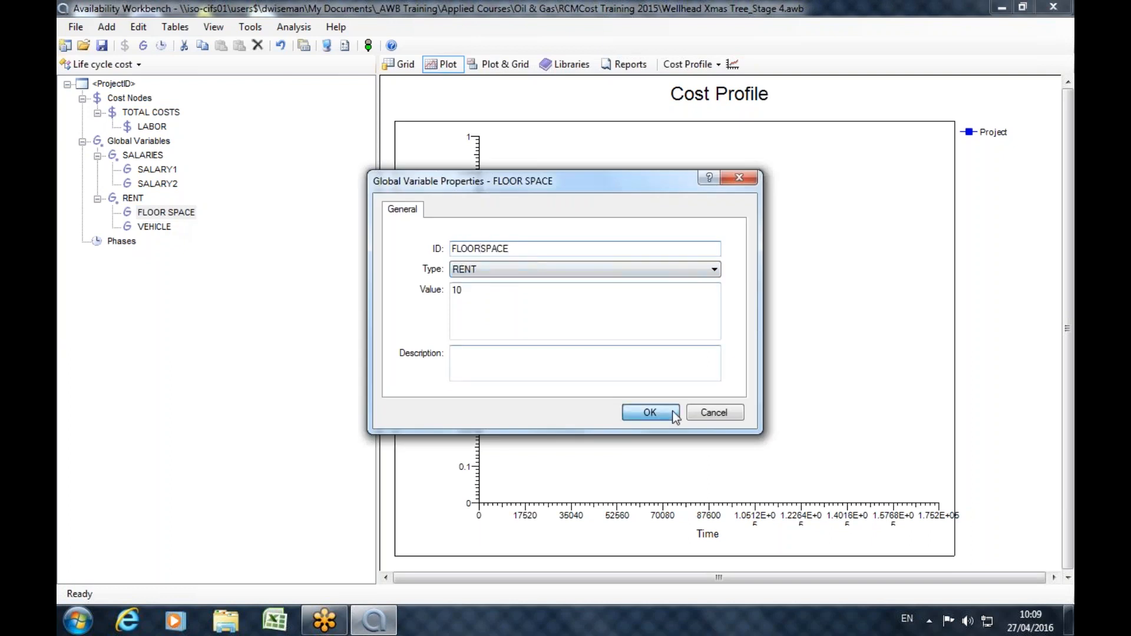
left_click(650, 412)
Read the help topic on interval cost expressions, checking the identifiers for global, RCMCost and AvSim variables, and discard the new cost node.
left_click(152, 112)
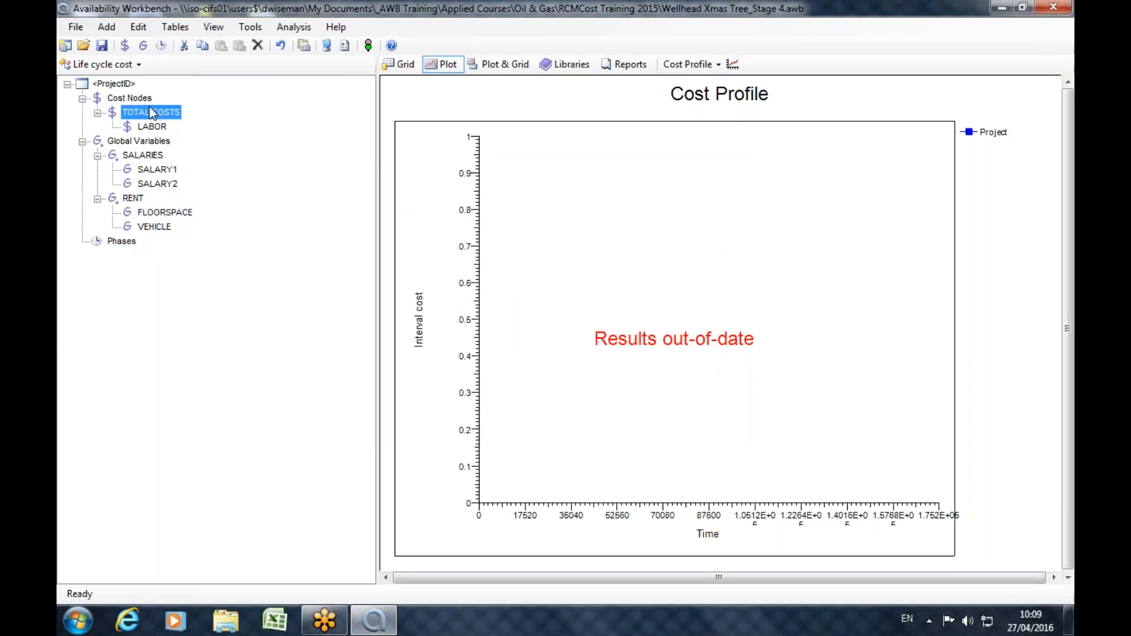
left_click(124, 46)
key("Tab")
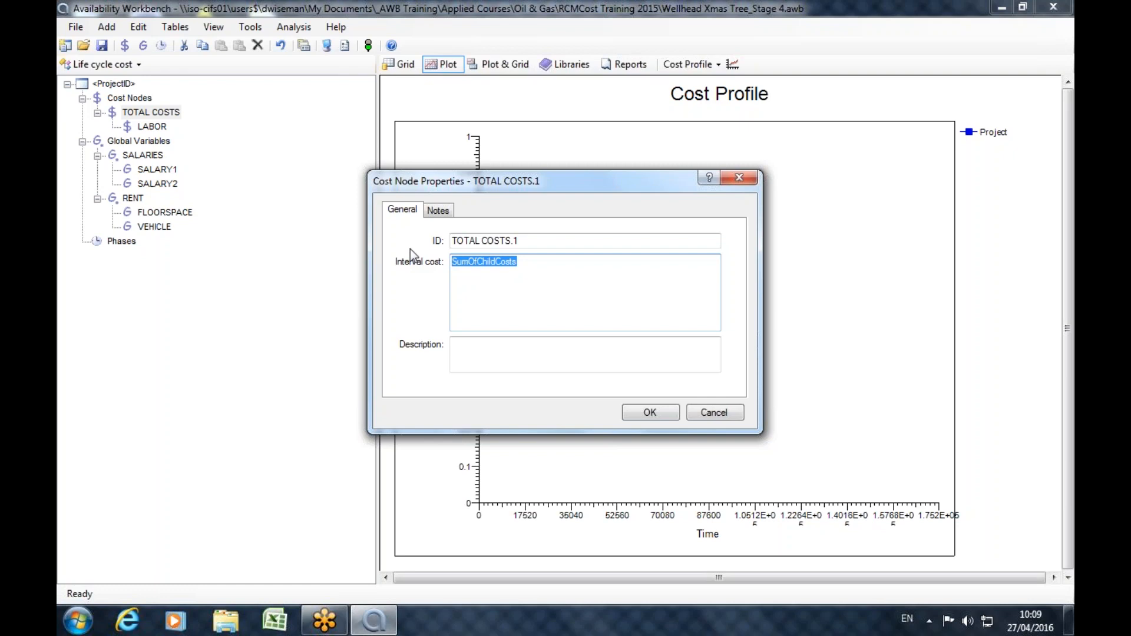
left_click(709, 178)
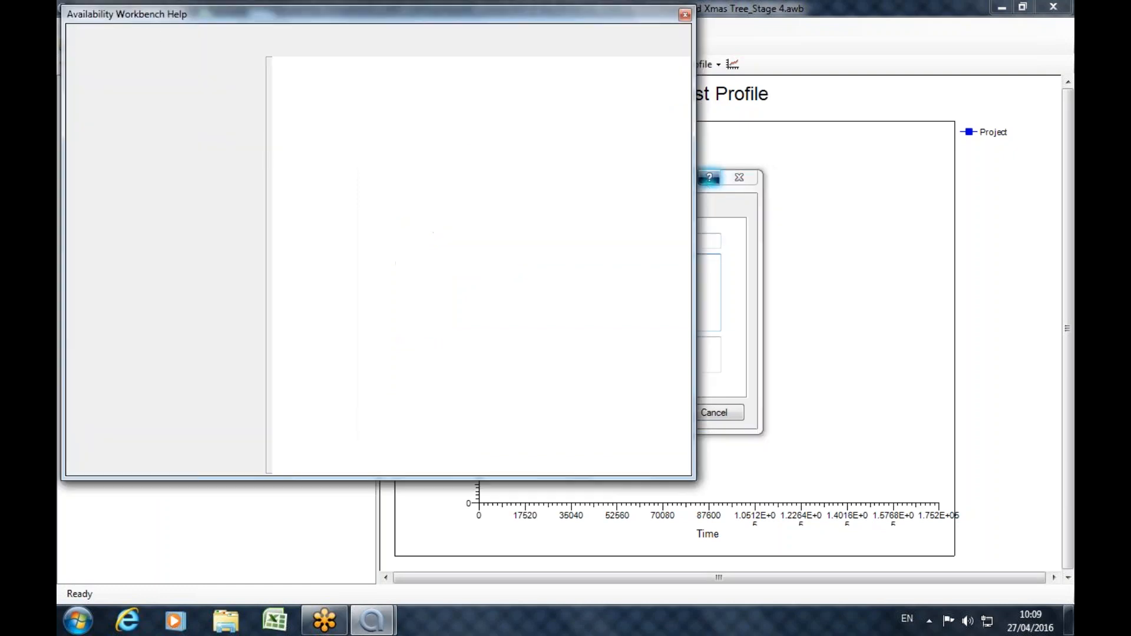
left_click_drag(680, 140, 658, 328)
scroll(439, 237, "up", 5)
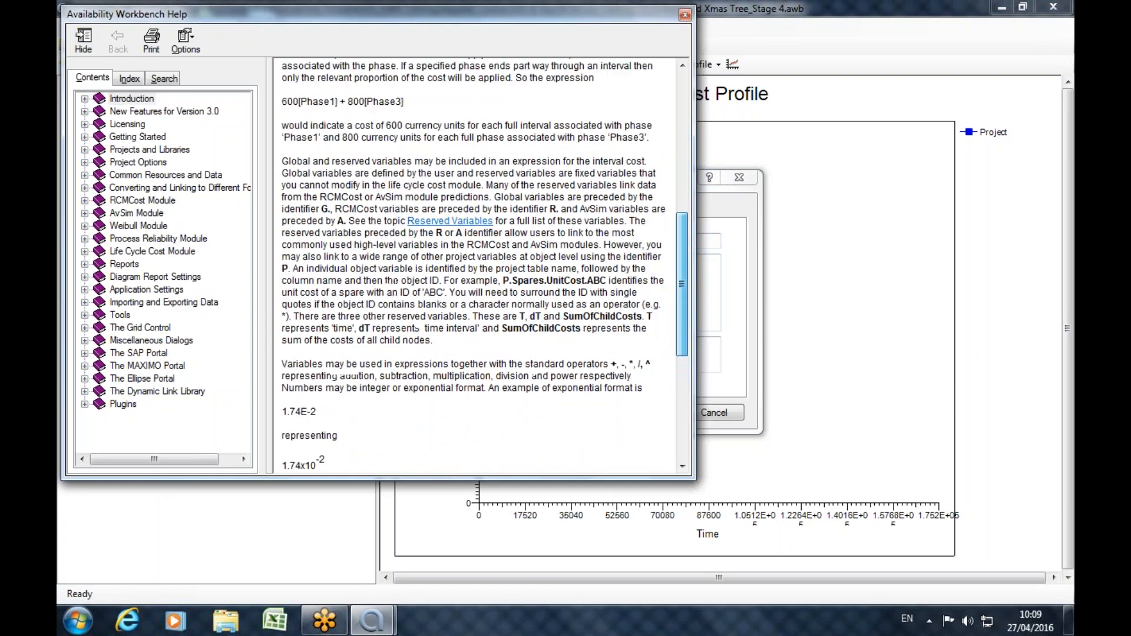
left_click_drag(494, 222, 561, 234)
left_click(342, 231)
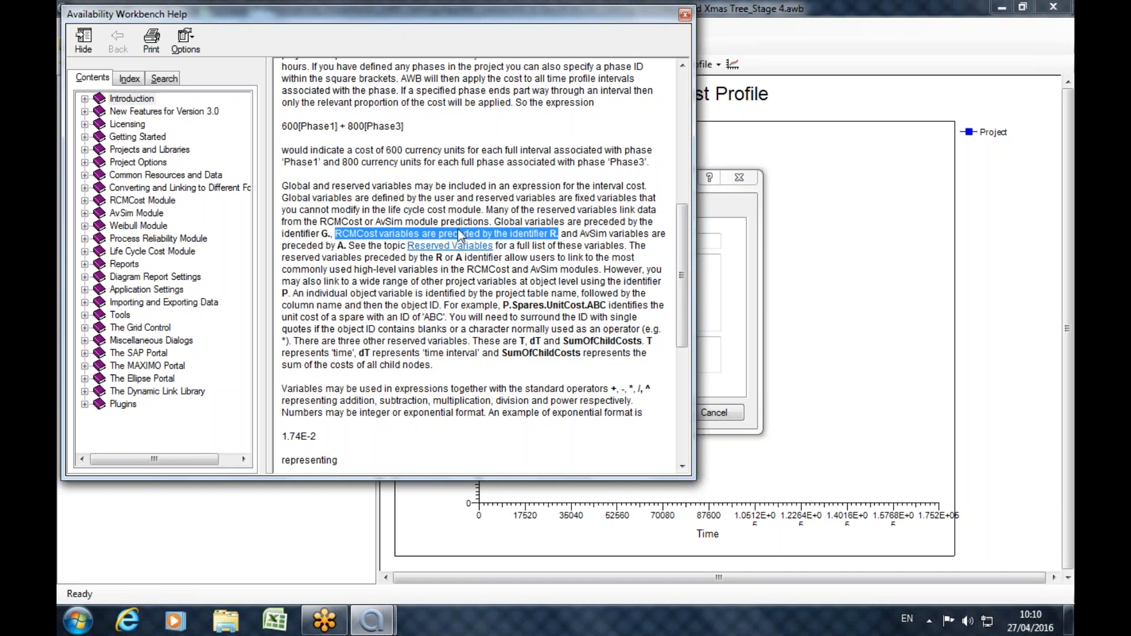
left_click(684, 15)
left_click(715, 413)
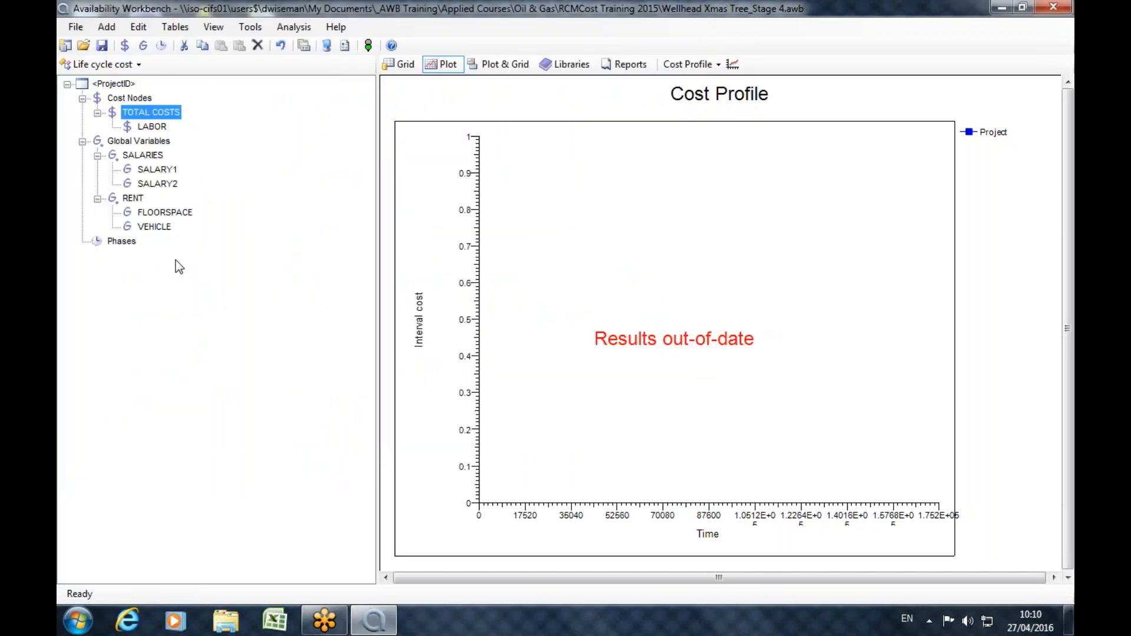
Append a cost of 50000 at time 8760, in square-bracket notation, to the LABOR node's interval cost expression.
double_click(156, 127)
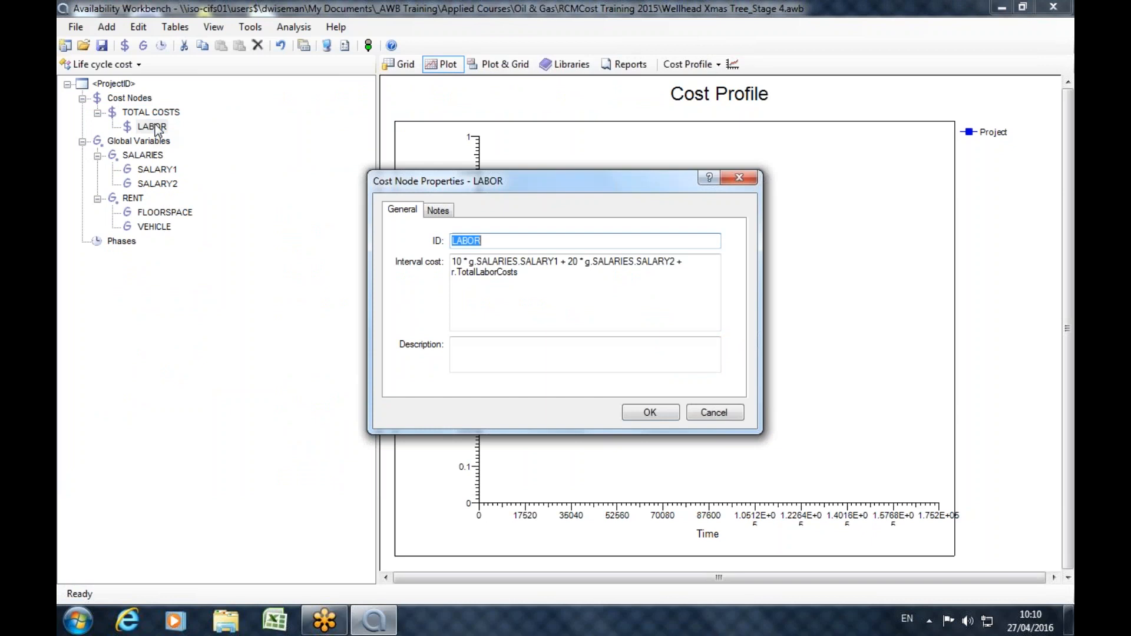
left_click(571, 283)
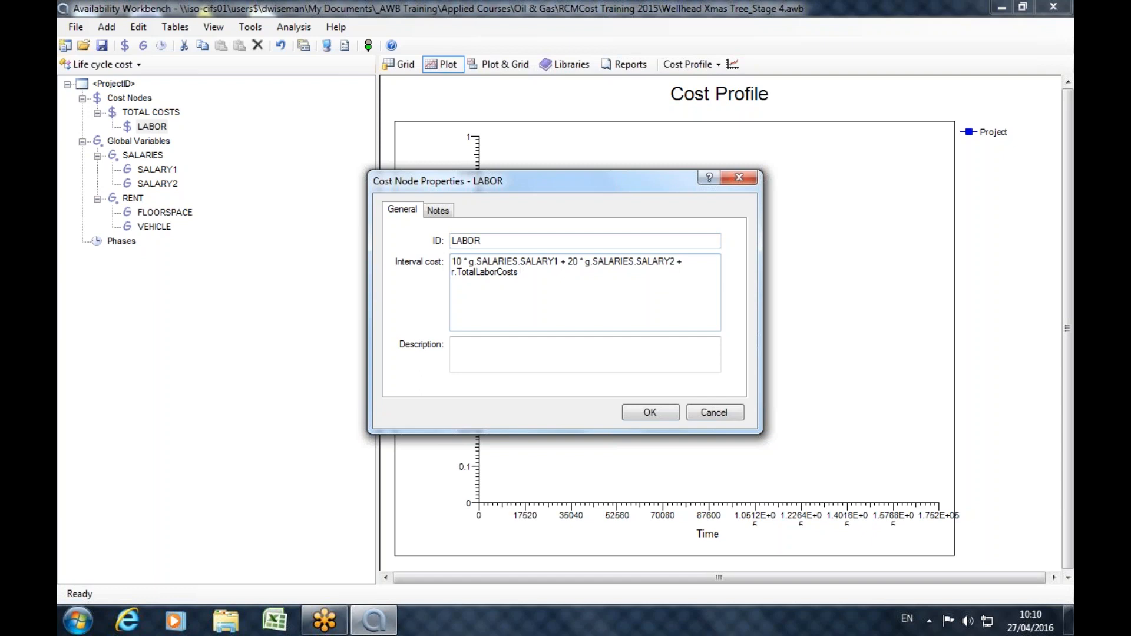
type("+ 50000[8760")
left_click(634, 415)
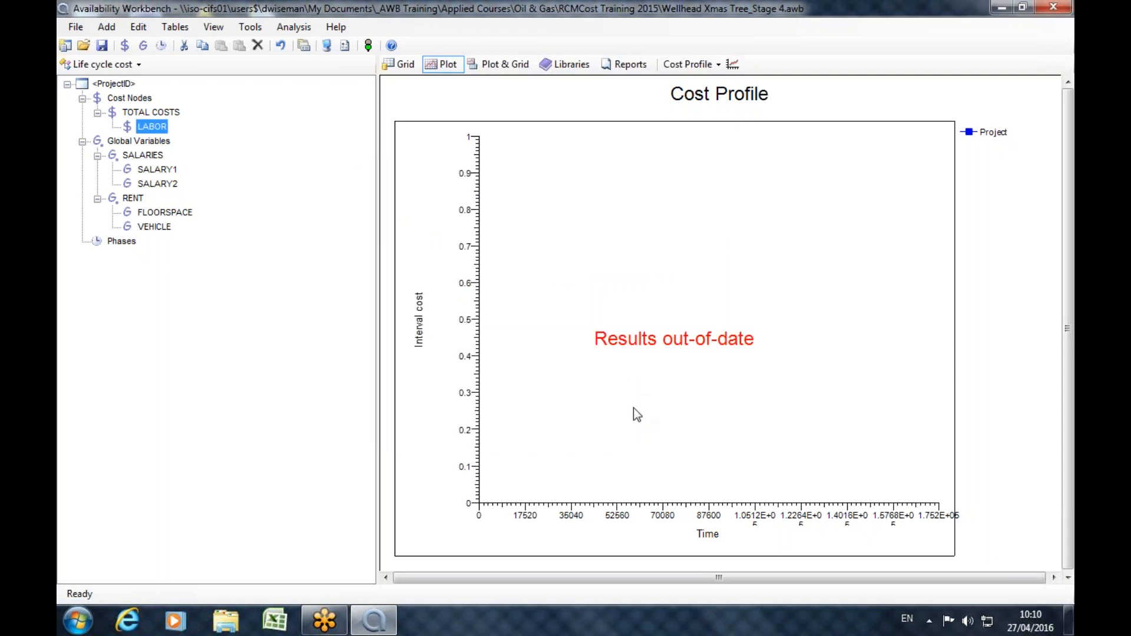
Run the life cycle cost analysis and set the cost profile plot variable to Cumulative cost.
left_click(368, 46)
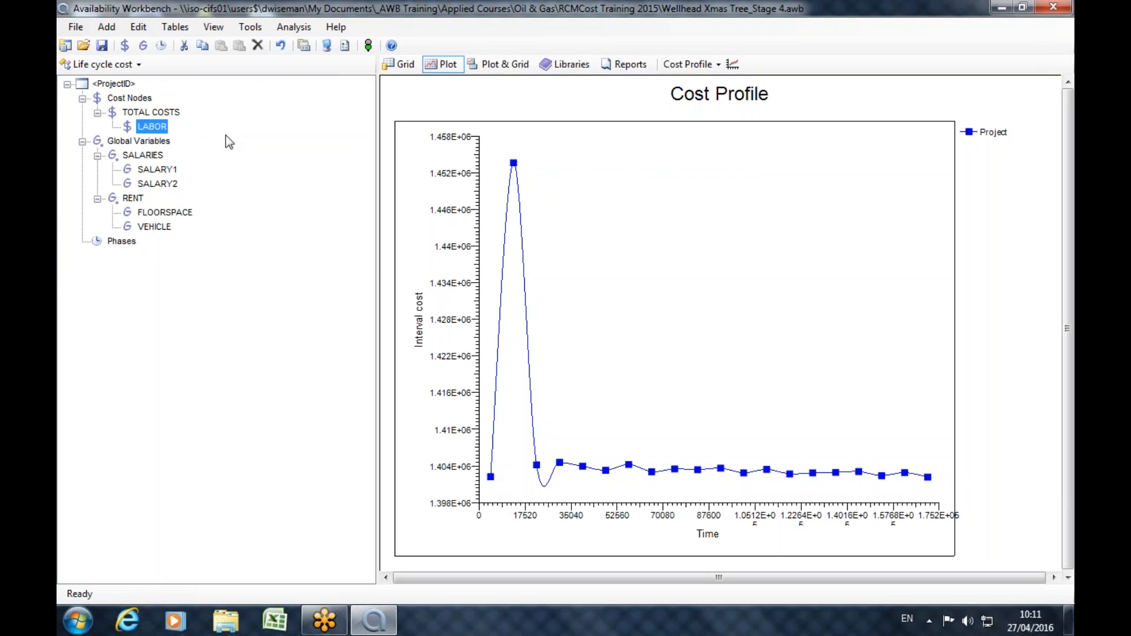
left_click(733, 64)
left_click(458, 320)
left_click(451, 343)
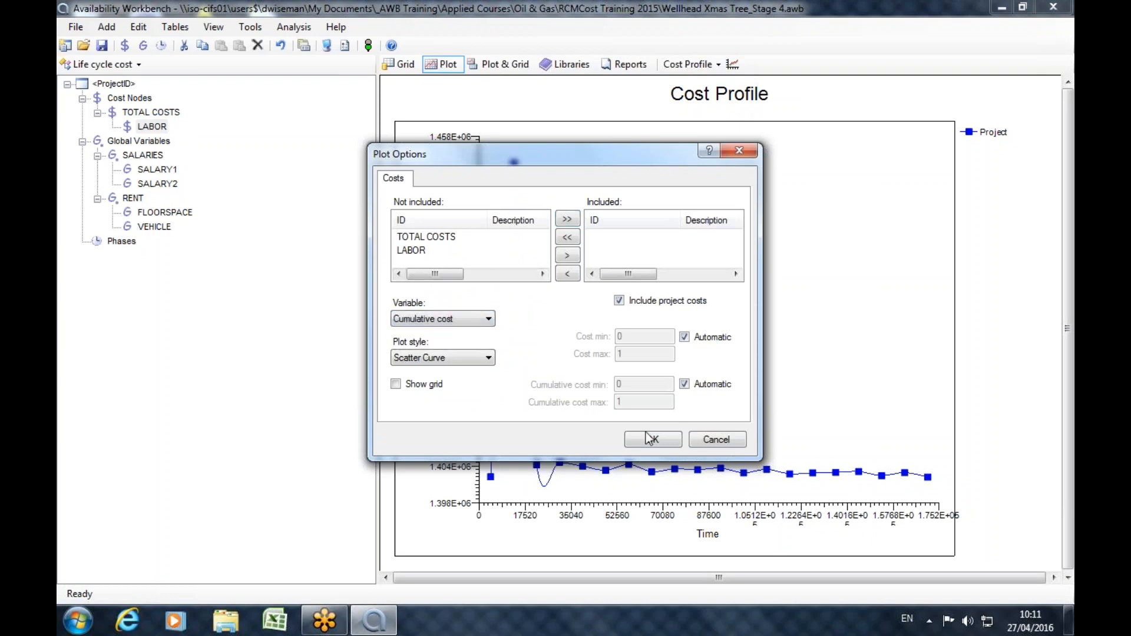
left_click(651, 439)
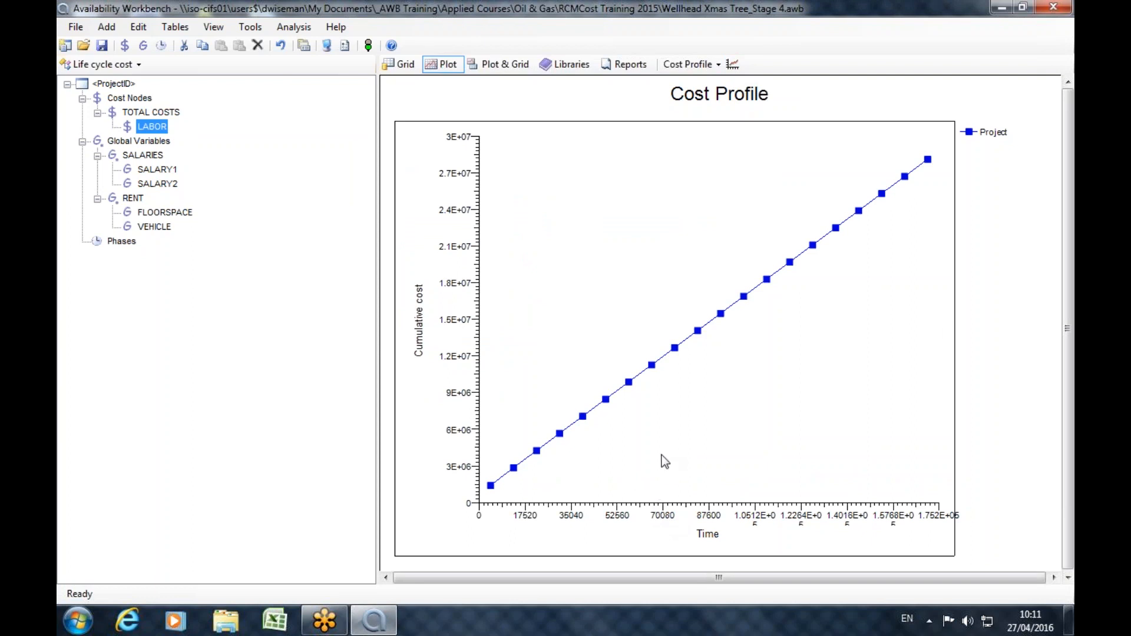
Add a cost node with the ID RENTAL under TOTAL COSTS.
left_click(142, 114)
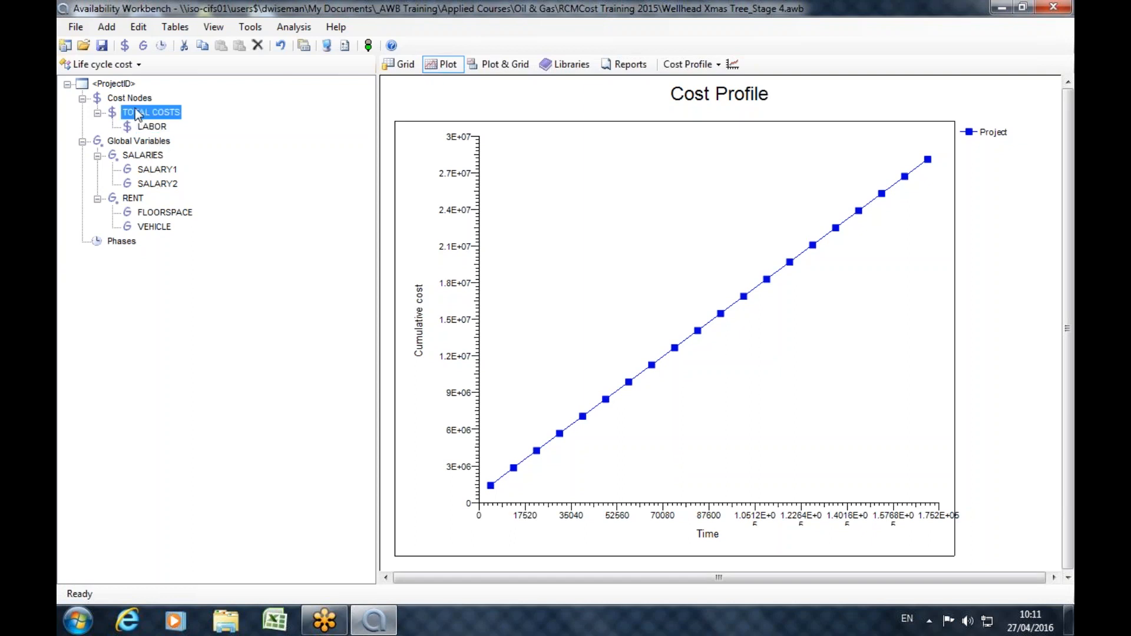
left_click(125, 46)
key("Tab")
key("shift+Tab")
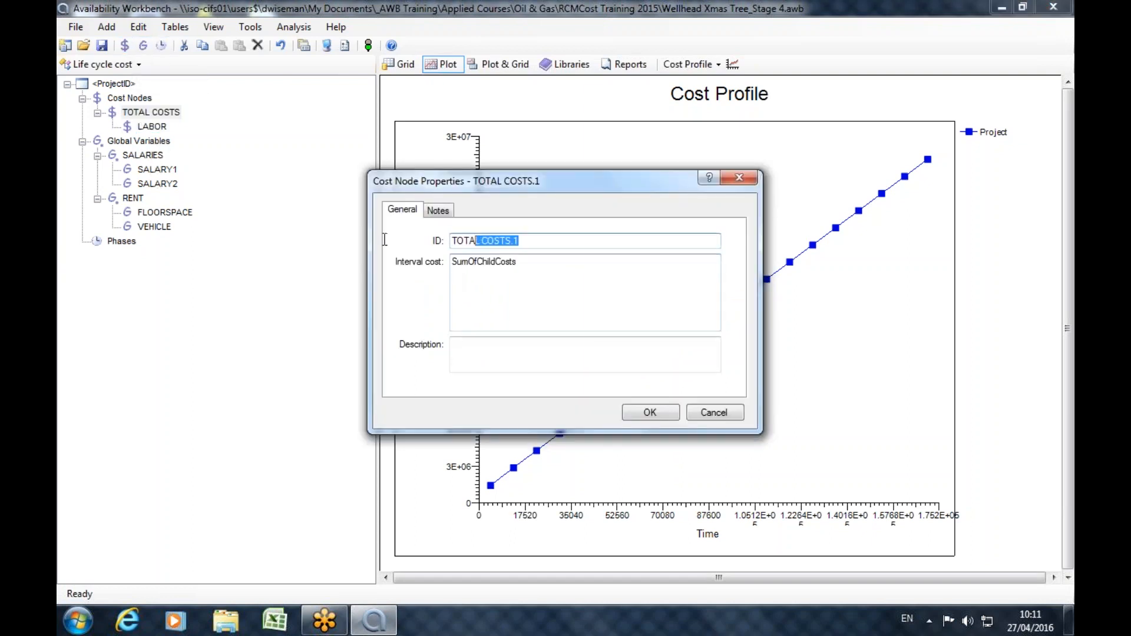
type("RENTAL")
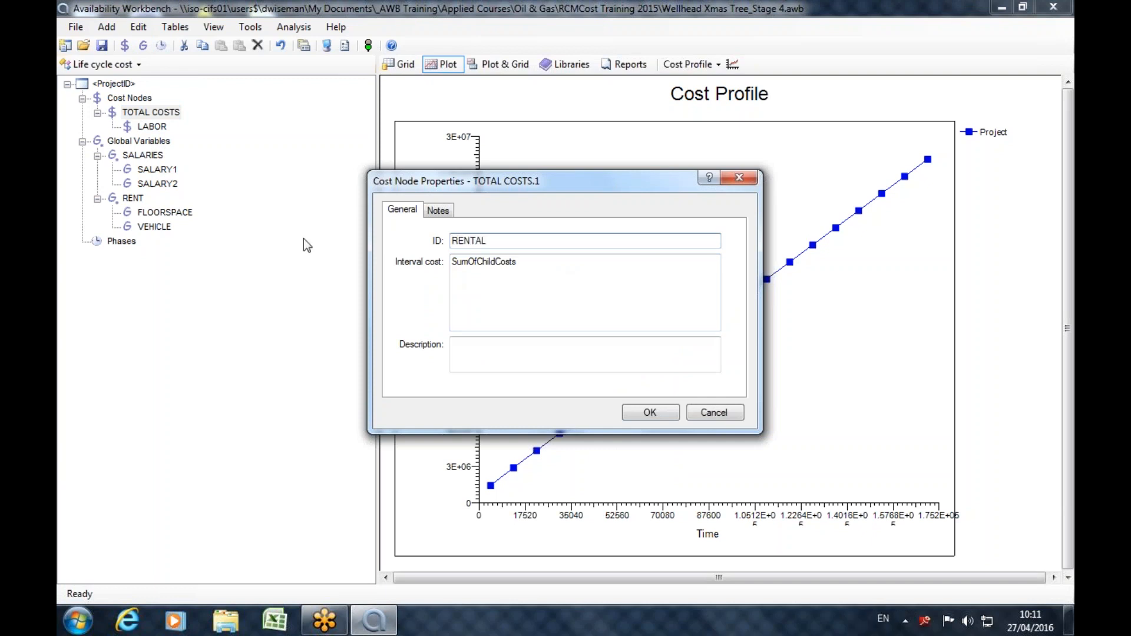
Replace the RENTAL node's default interval cost with 10000 * g.RENT.FLOORSPACE.
double_click(537, 278)
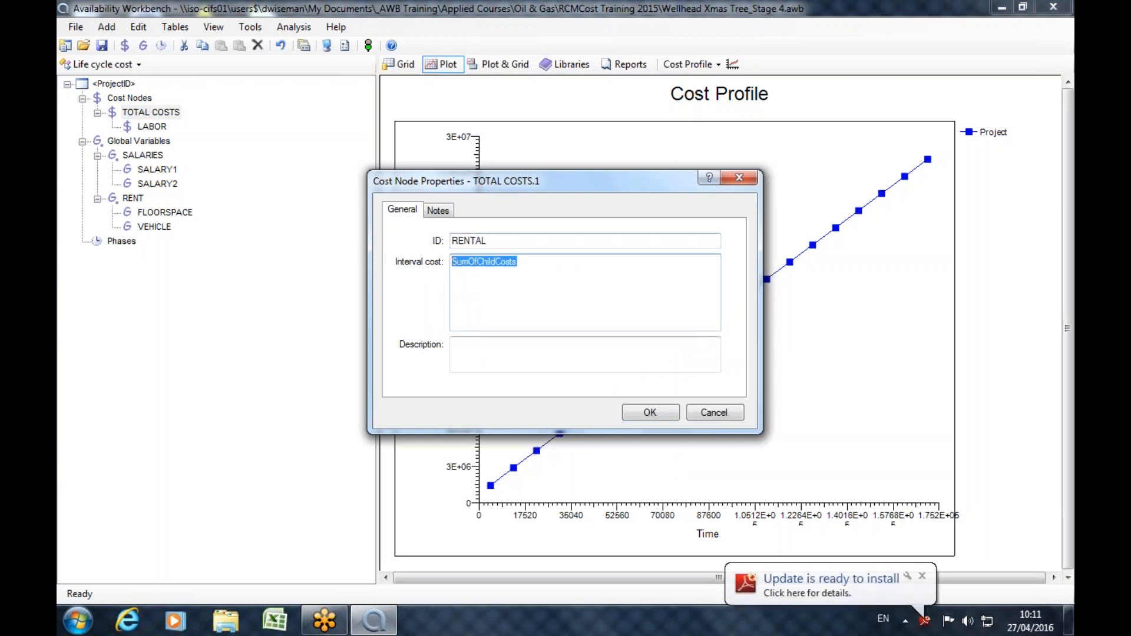
type("10000 ")
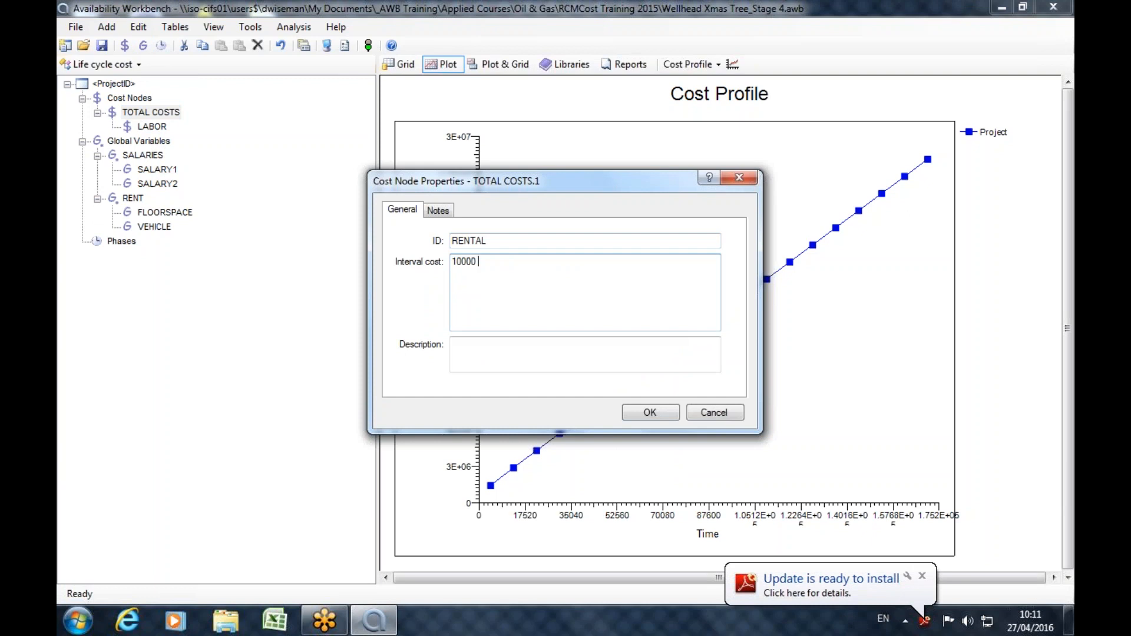
type("* g.")
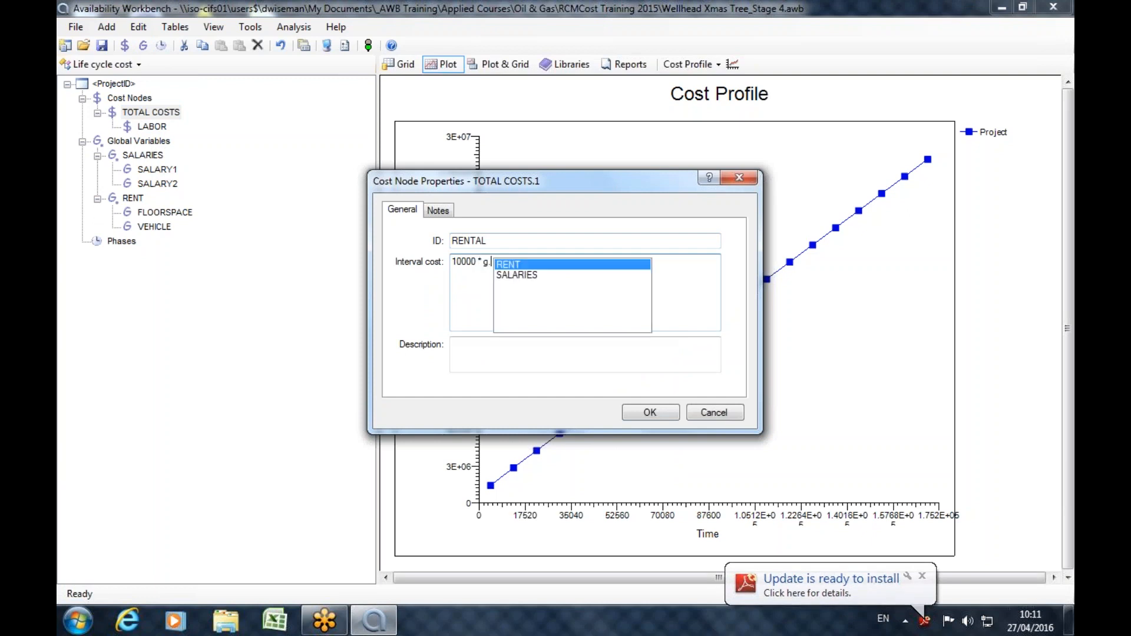
double_click(538, 263)
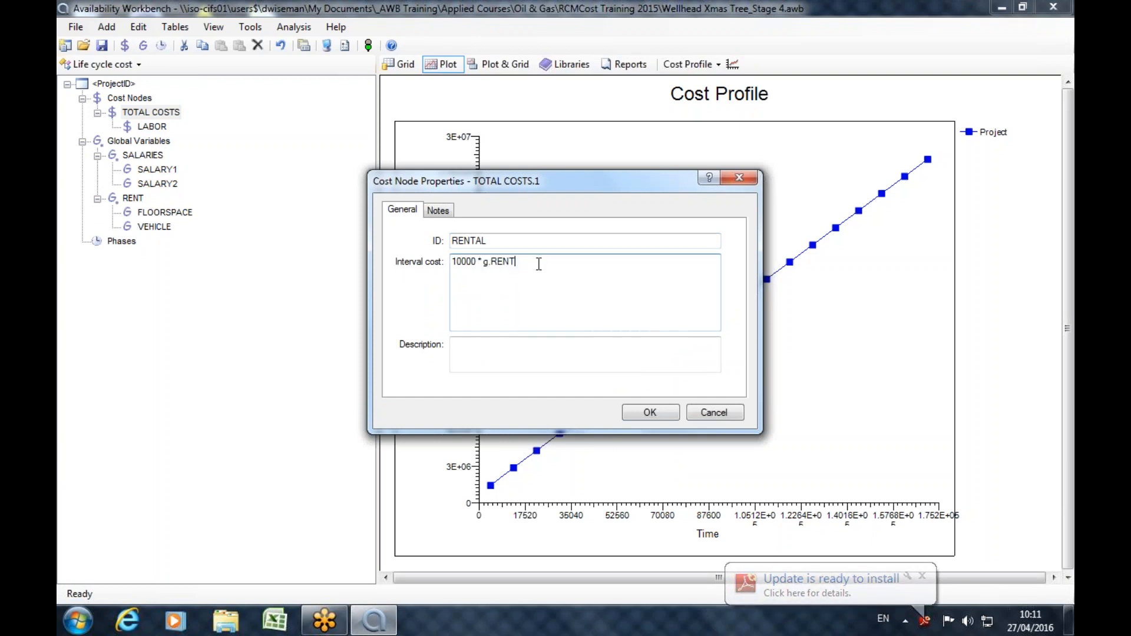
type(".")
double_click(538, 264)
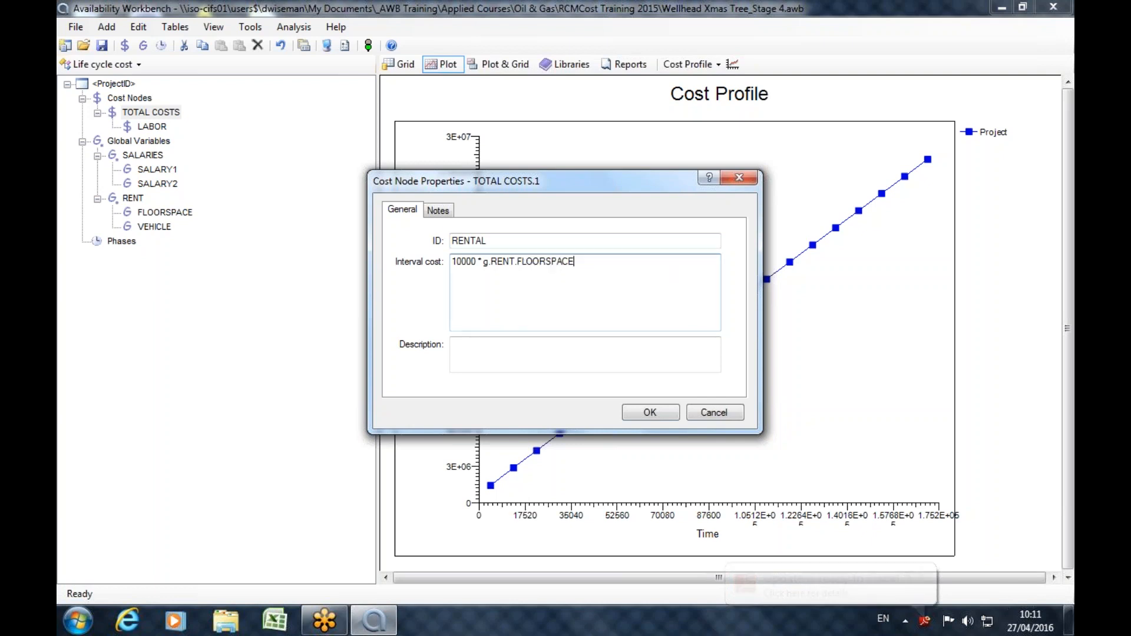
Append + 10 * g.RENT.VEHICLE to the RENTAL interval cost expression.
type("+ 10 * ")
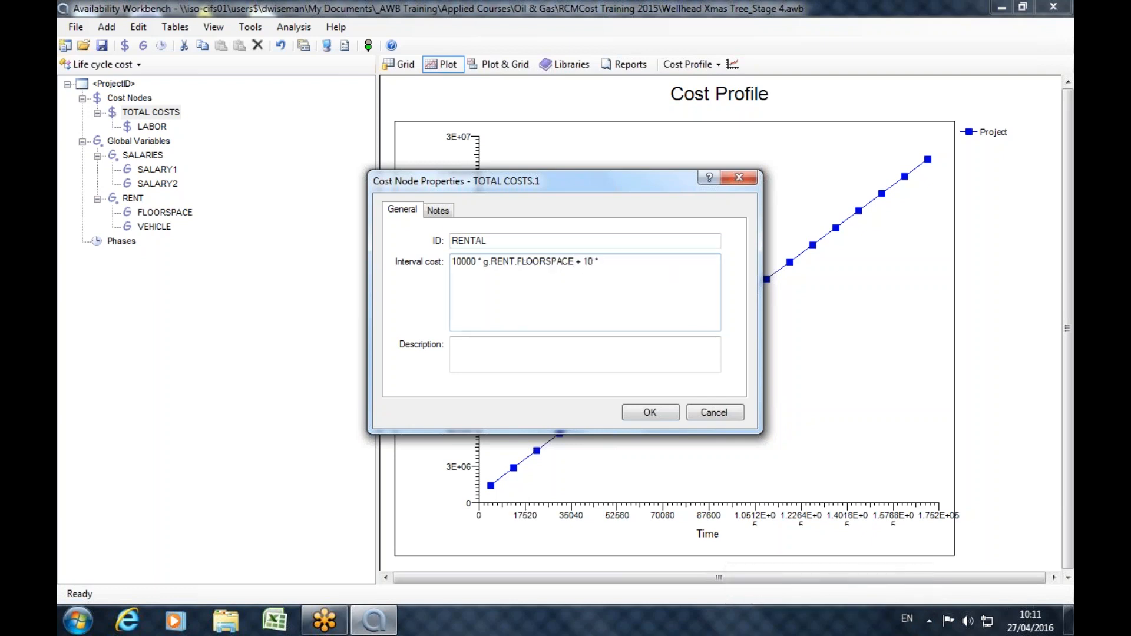
type("g.")
double_click(609, 280)
type(".RENT.")
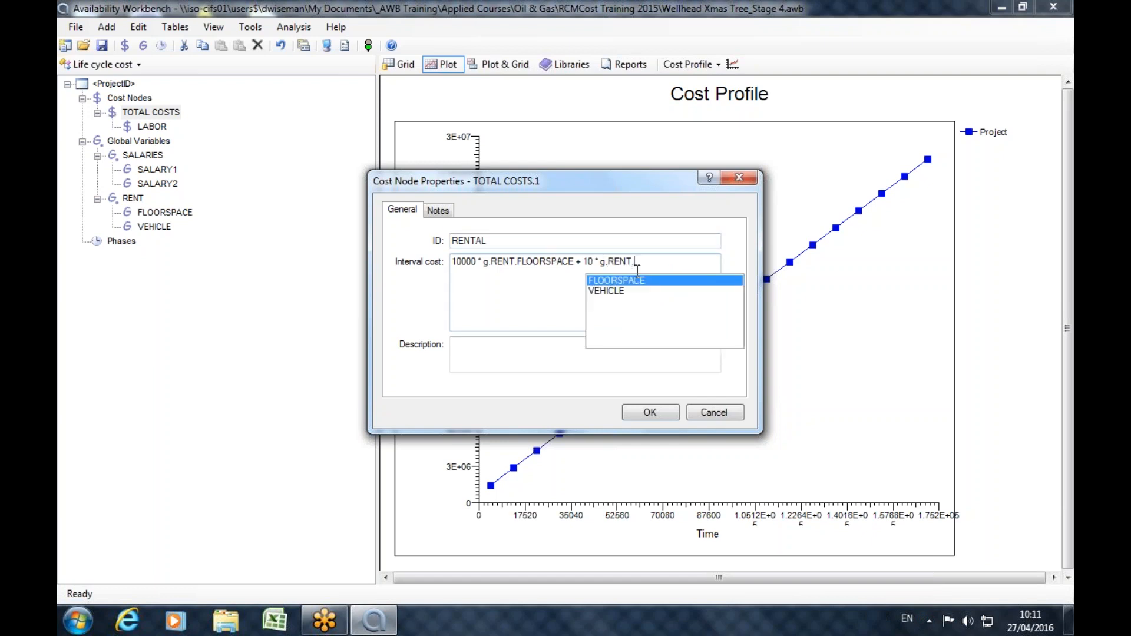
double_click(602, 289)
Append + r.TotalEquipmentCosts to the RENTAL interval cost expression and save the cost node.
type("+ r.")
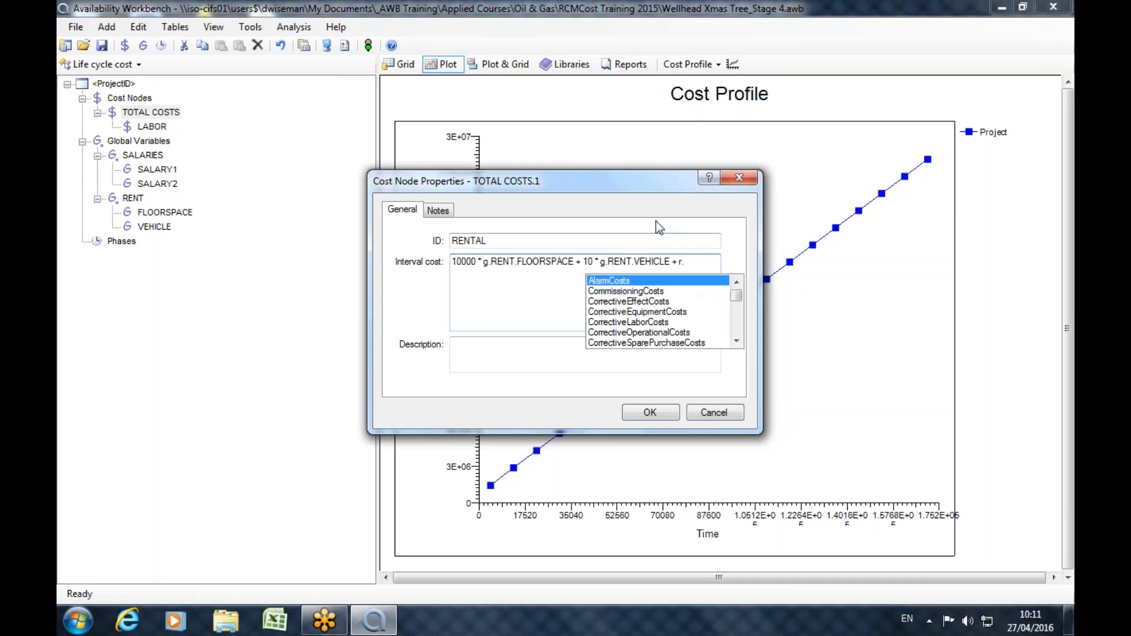
double_click(643, 312)
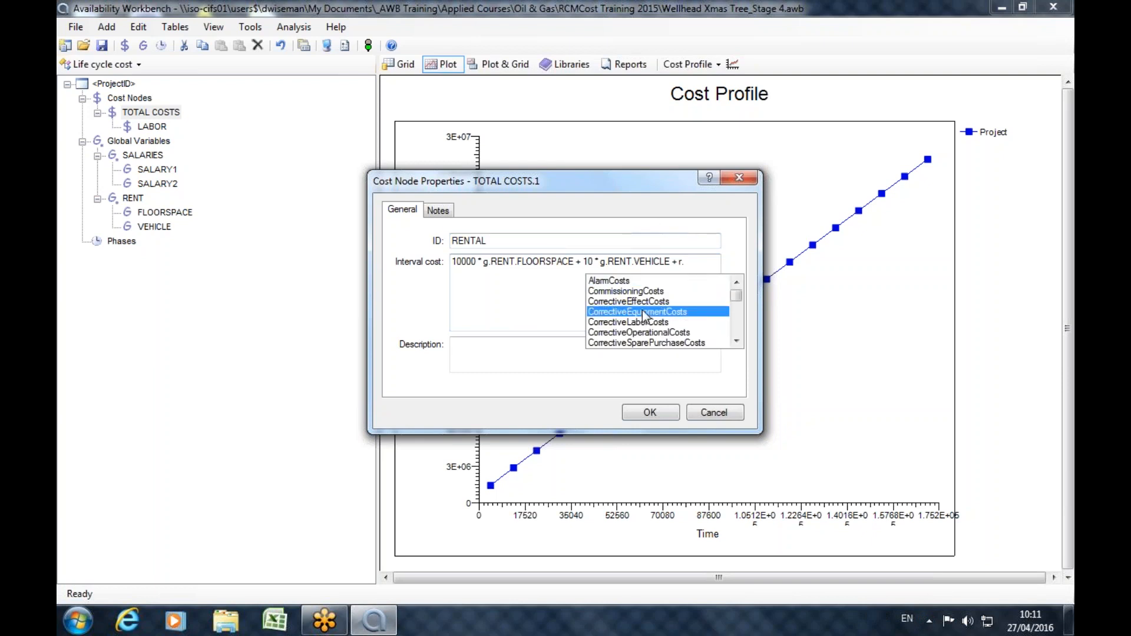
left_click_drag(456, 272, 495, 273)
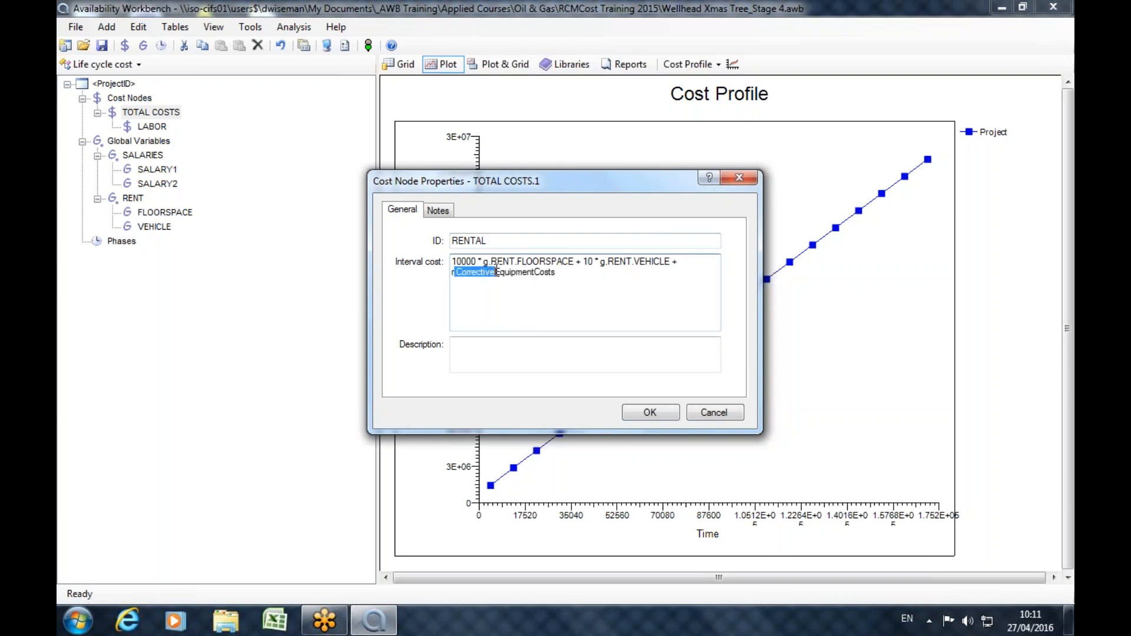
type(".T")
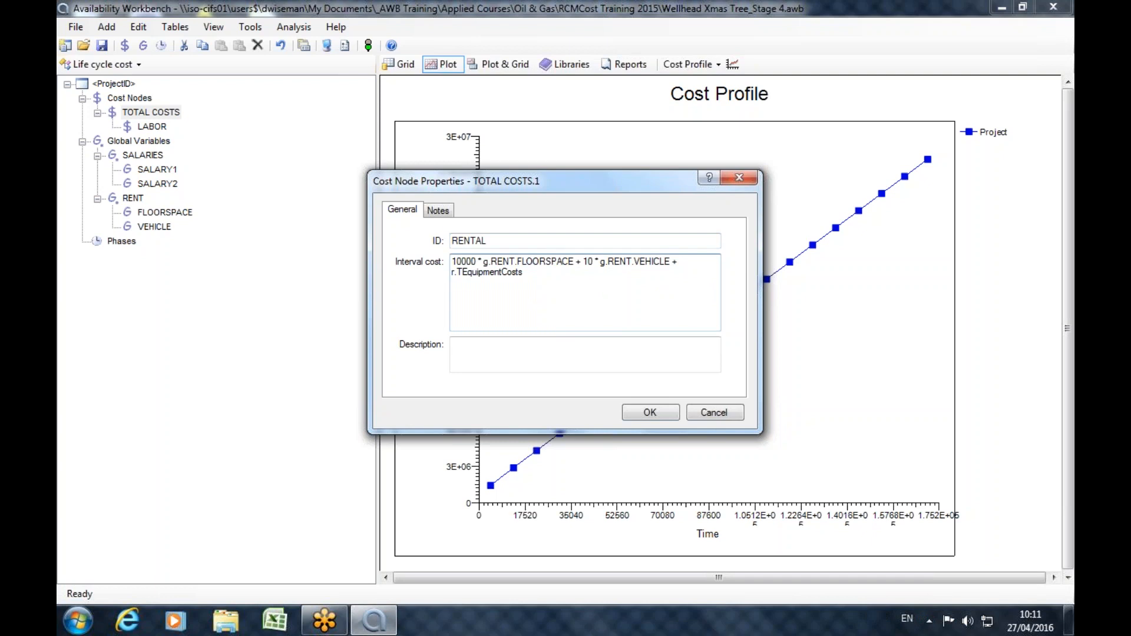
type("otal")
left_click(659, 413)
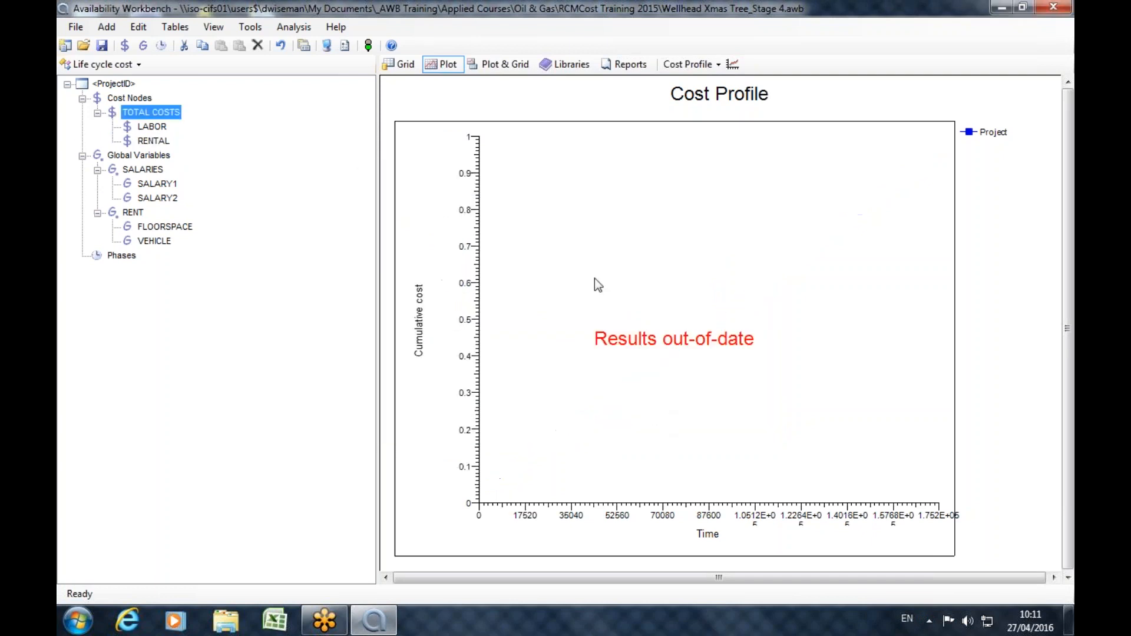
Rerun the life cycle cost analysis and include the LABOR and RENTAL nodes in the cumulative cost plot.
left_click(368, 45)
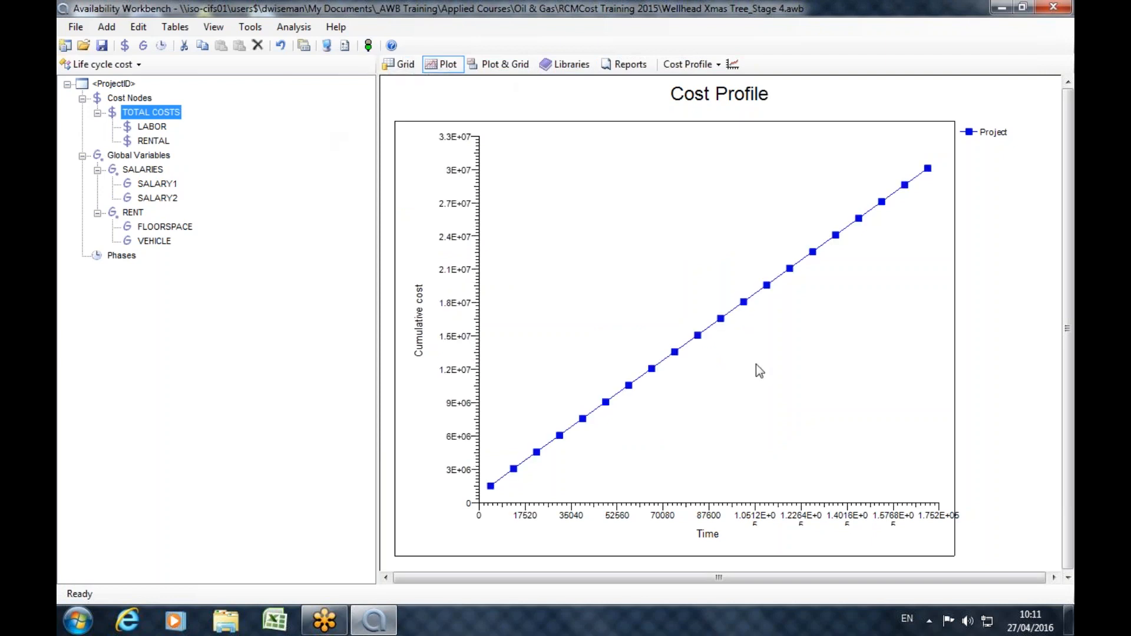
left_click(732, 66)
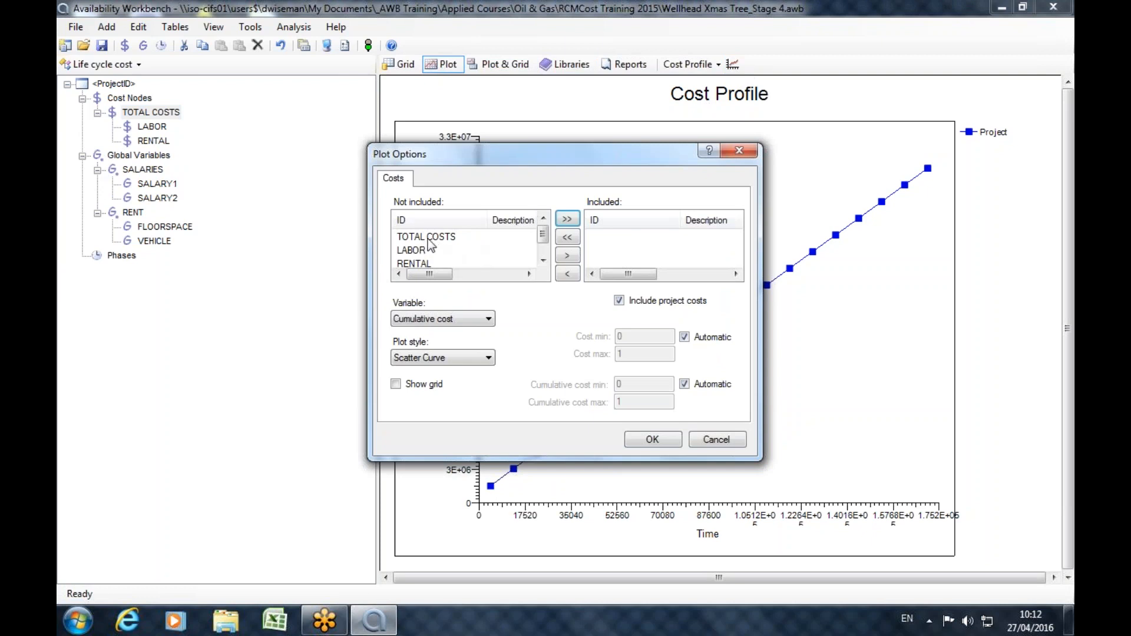
left_click(544, 260)
left_click(543, 218)
left_click(416, 251)
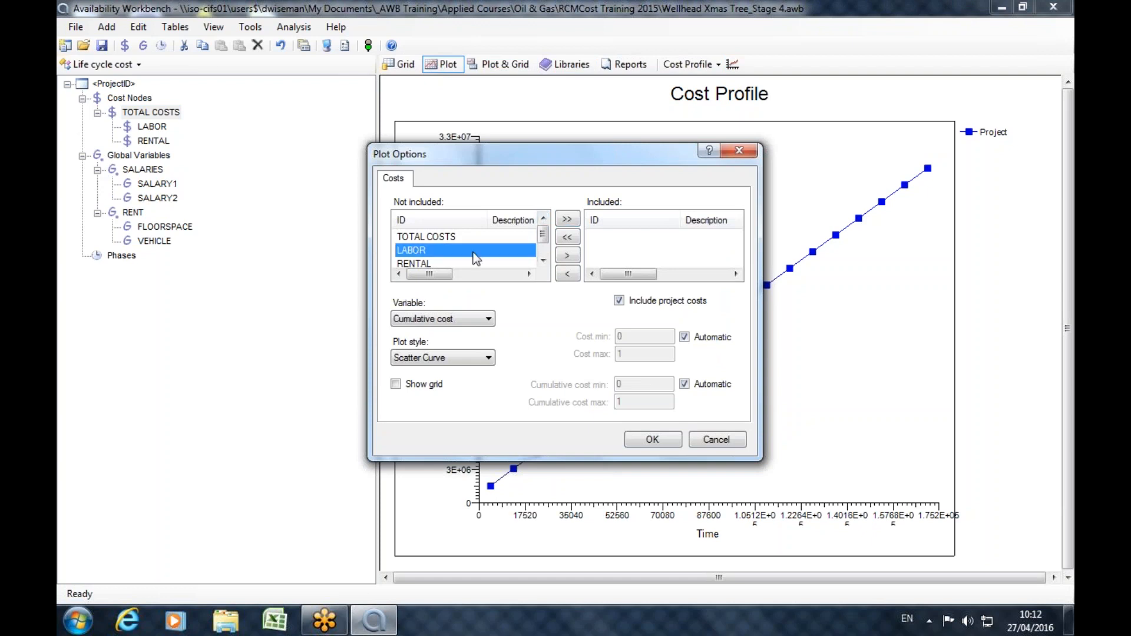
left_click(567, 255)
left_click(436, 250)
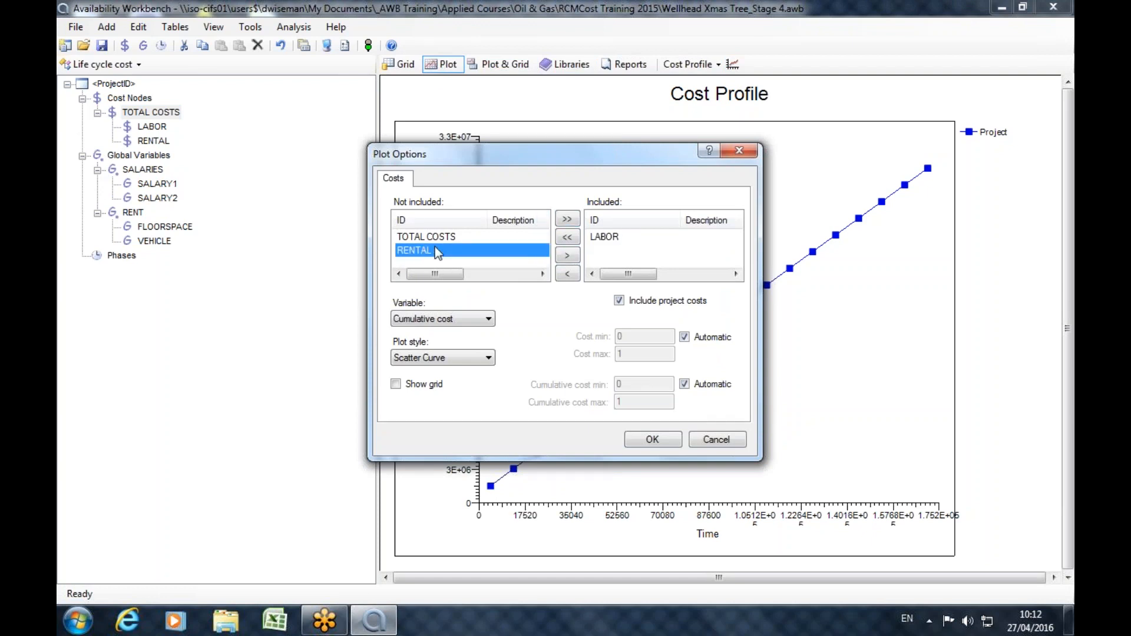
left_click(567, 255)
left_click(665, 439)
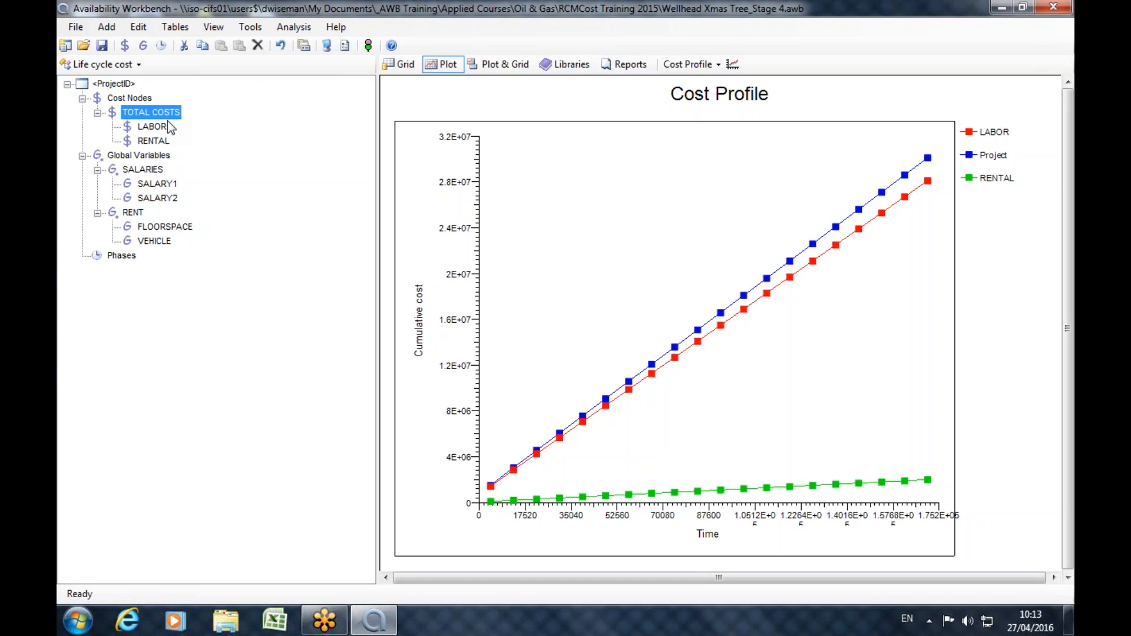
Open the LABOR cost node and browse the reserved variables available for its interval cost under the prefix r.
double_click(154, 126)
left_click(636, 278)
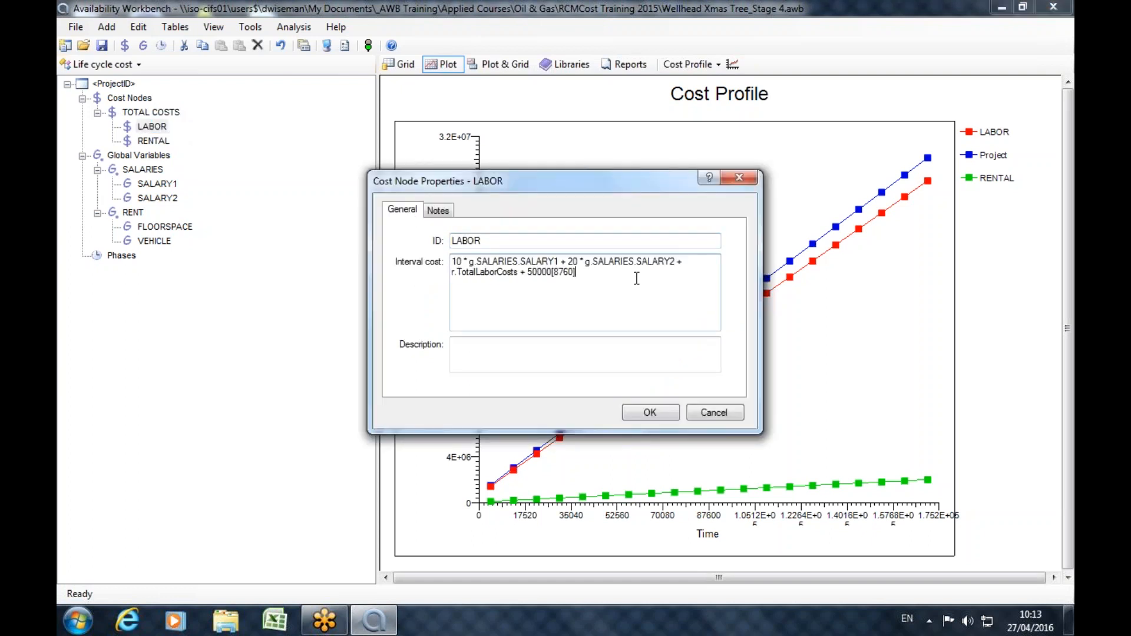
type("r.")
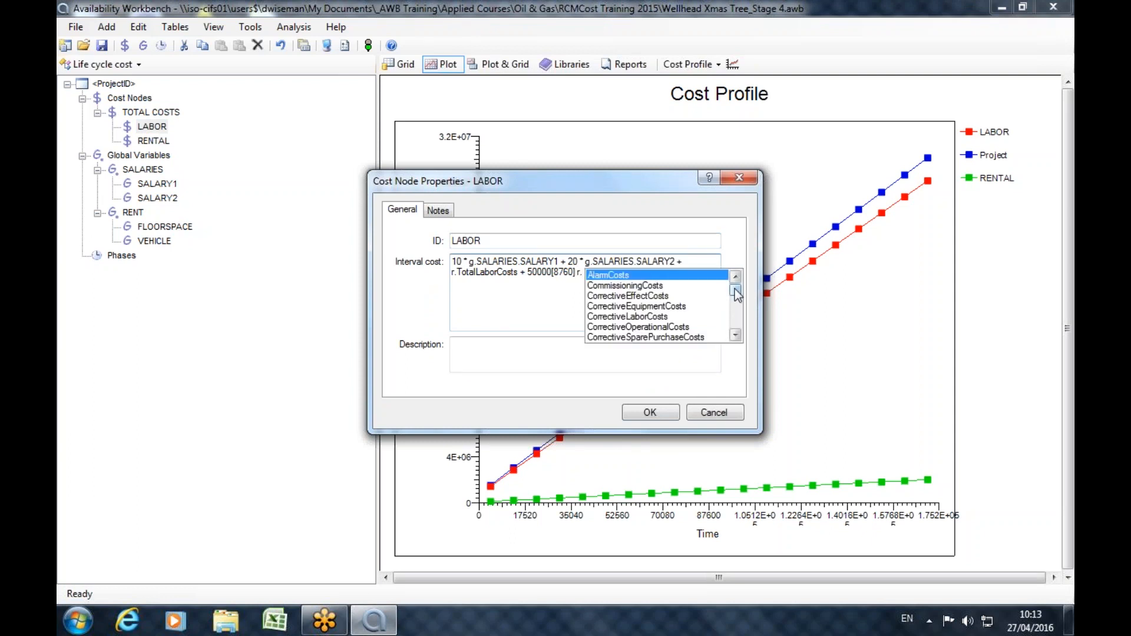
mouse_move(736, 292)
left_mouse_down()
mouse_move(734, 328)
mouse_move(737, 279)
left_mouse_up()
left_click(555, 304)
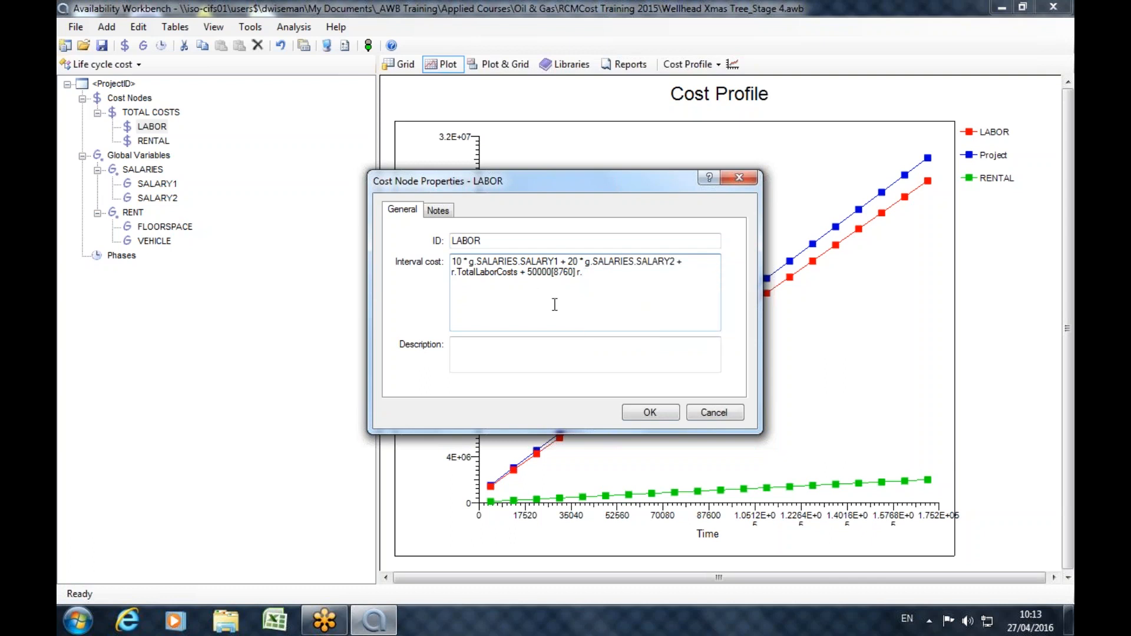
Browse the reserved variables under the prefix a. for LABOR's interval cost, leaving the original expression in place.
key("BackSpace")
key("BackSpace")
type("a.")
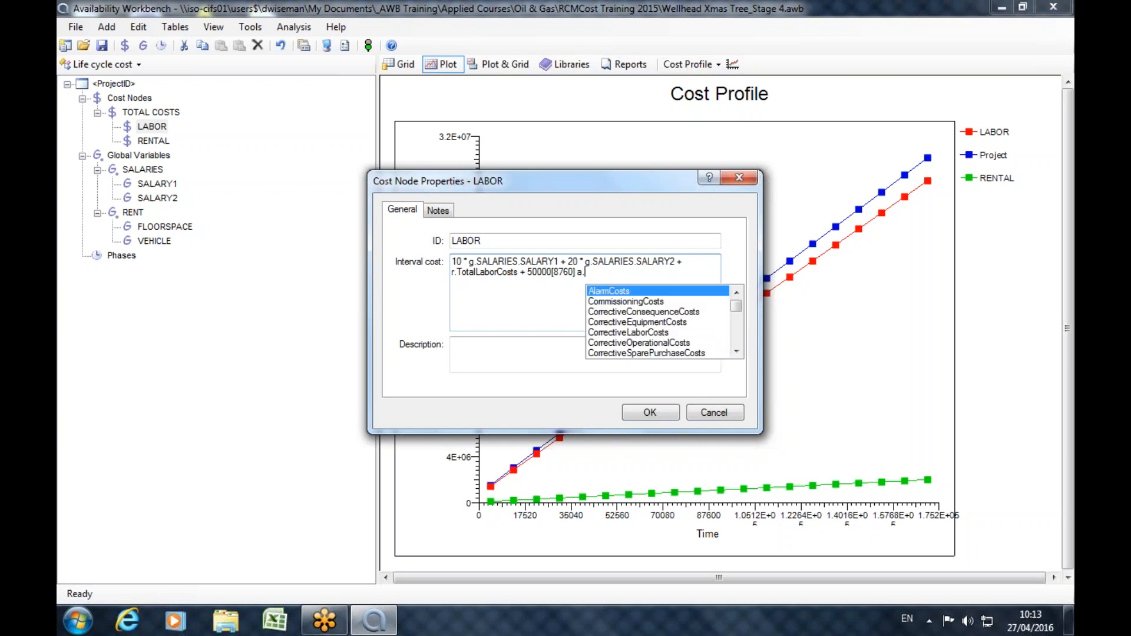
mouse_move(739, 312)
left_mouse_down()
mouse_move(739, 339)
mouse_move(740, 298)
left_mouse_up()
left_click(644, 272)
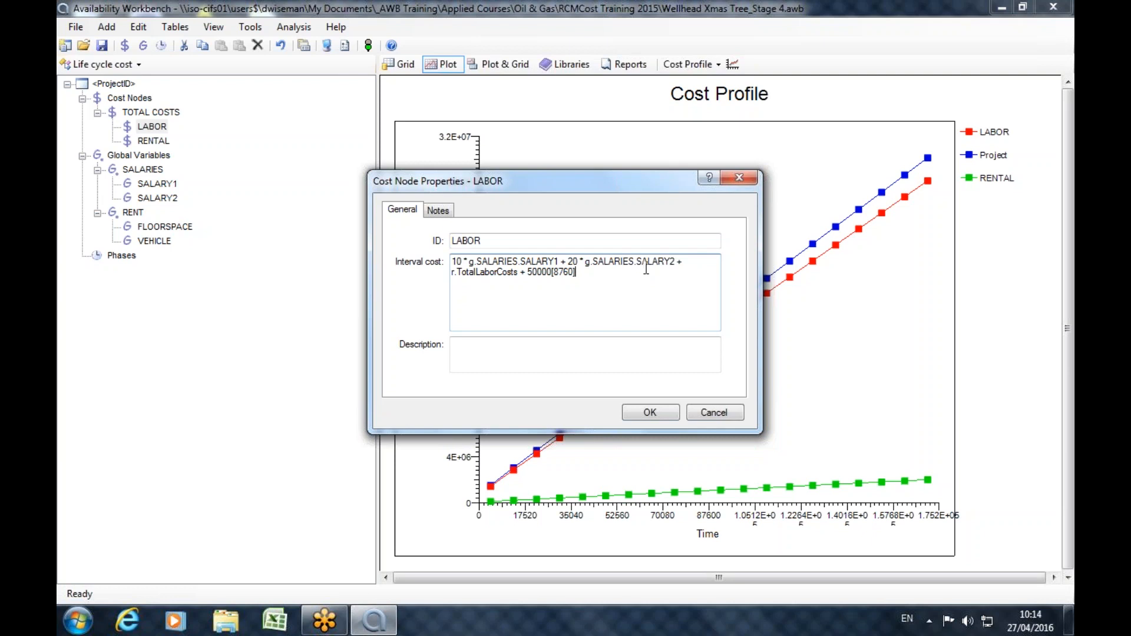
Open the help for cost node properties and bring up the Life Cycle Cost Module's Reserved Variables topic.
left_click(710, 178)
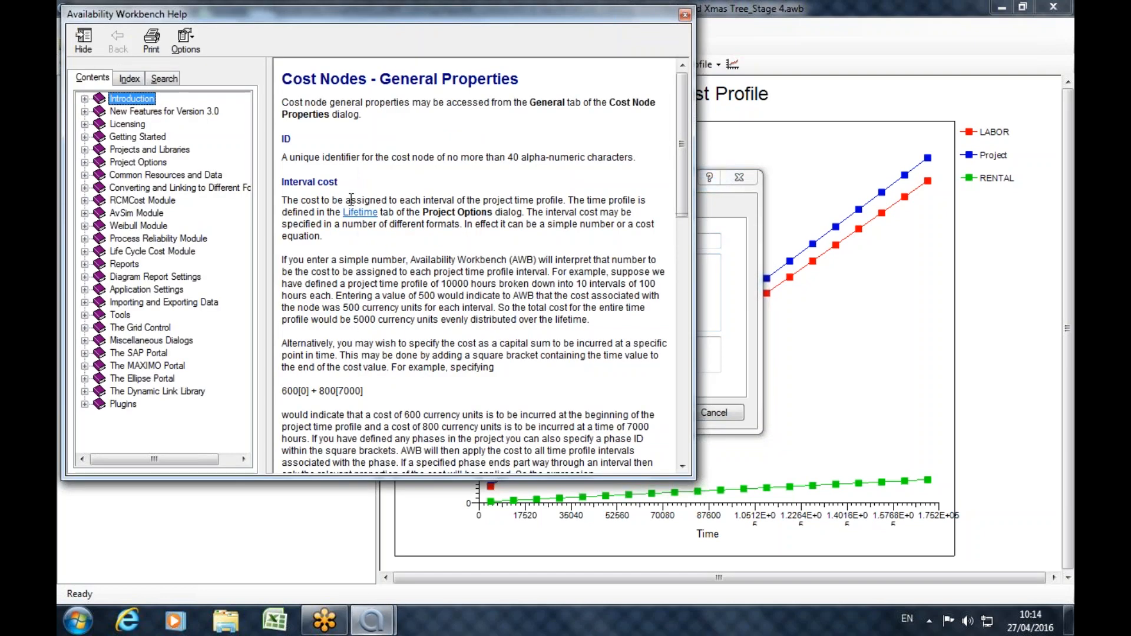
left_click(82, 251)
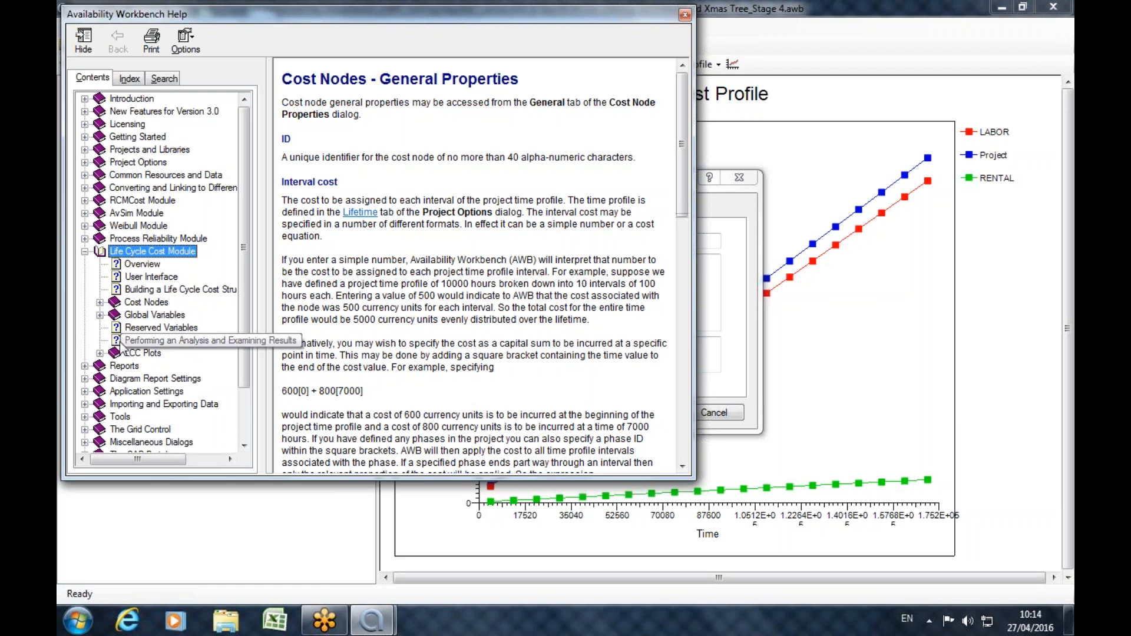
left_click(132, 334)
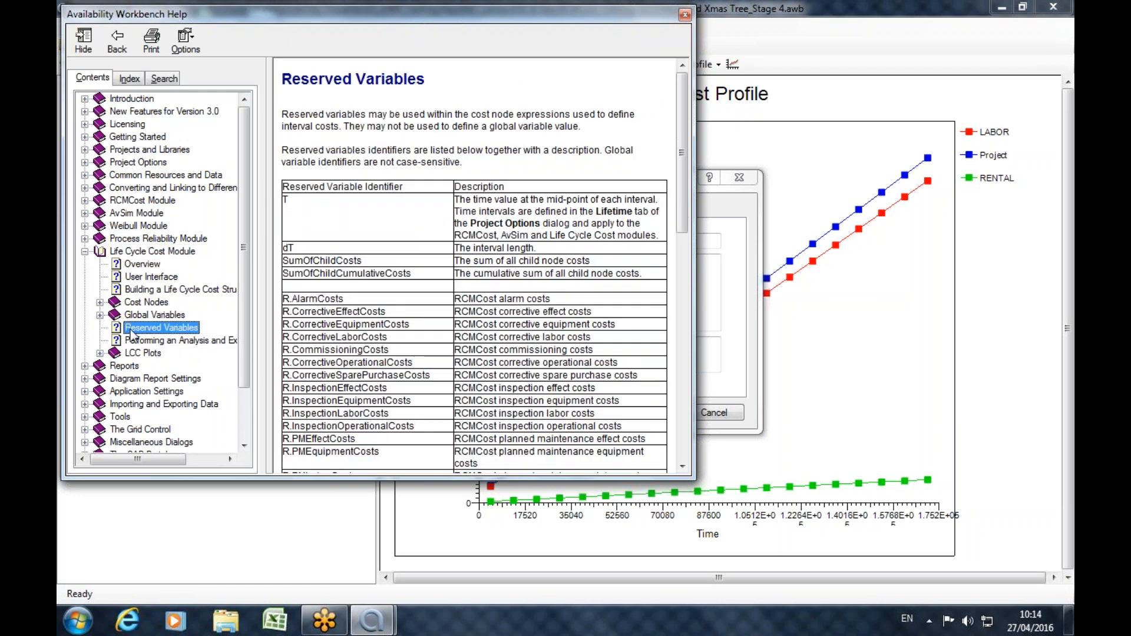
left_click(684, 129)
mouse_move(687, 133)
left_mouse_down()
mouse_move(660, 366)
mouse_move(672, 145)
left_mouse_up()
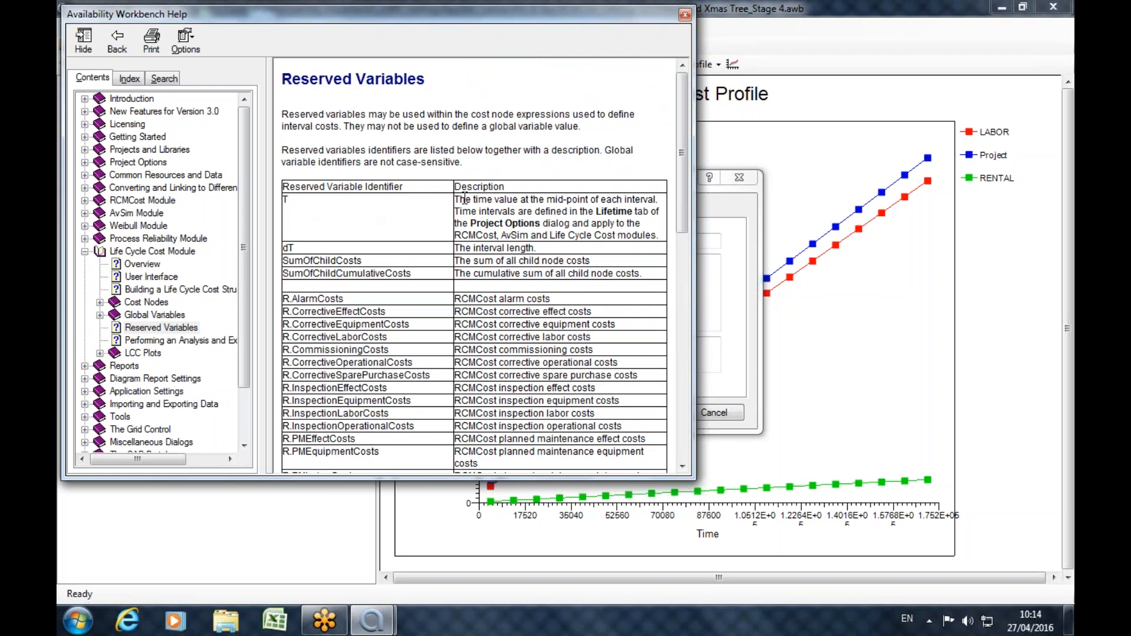
Review the help descriptions of the time, interval length and SumOfChildCosts reserved variables.
left_click_drag(455, 200, 446, 248)
left_click_drag(559, 254, 459, 237)
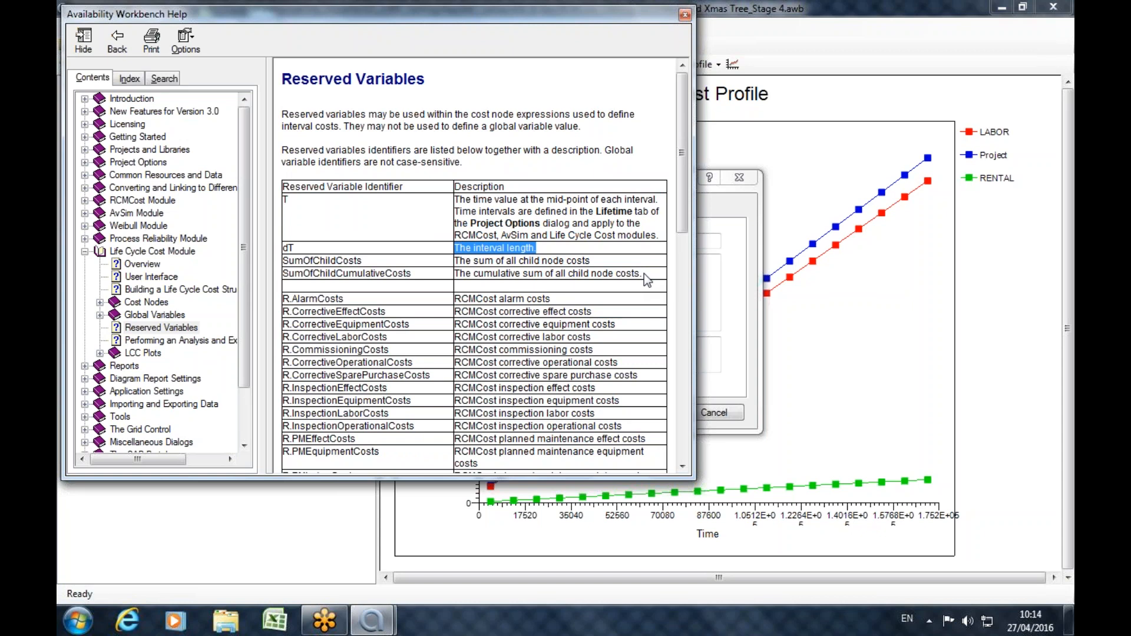
left_click_drag(362, 261, 337, 261)
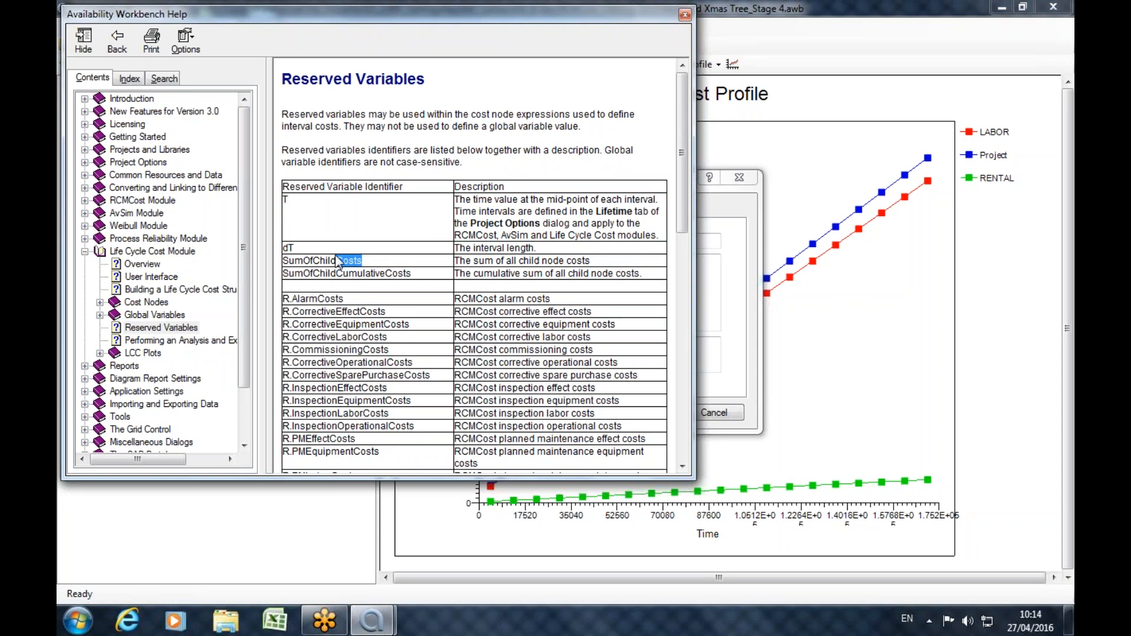
Review the RCMCost and AvSim reserved cost variables in the help table, and close the help and the LABOR properties.
left_click_drag(398, 334, 267, 332)
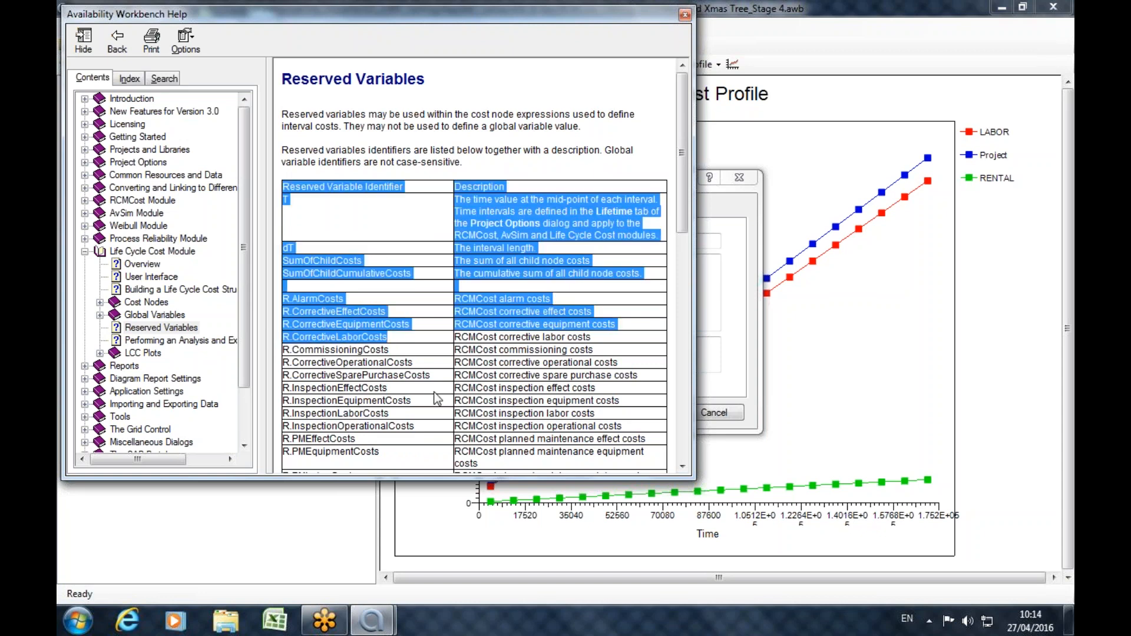
left_click_drag(433, 391, 302, 401)
scroll(304, 407, "down", 2)
left_click_drag(380, 365, 299, 365)
scroll(376, 411, "down", 4)
scroll(376, 410, "down", 6)
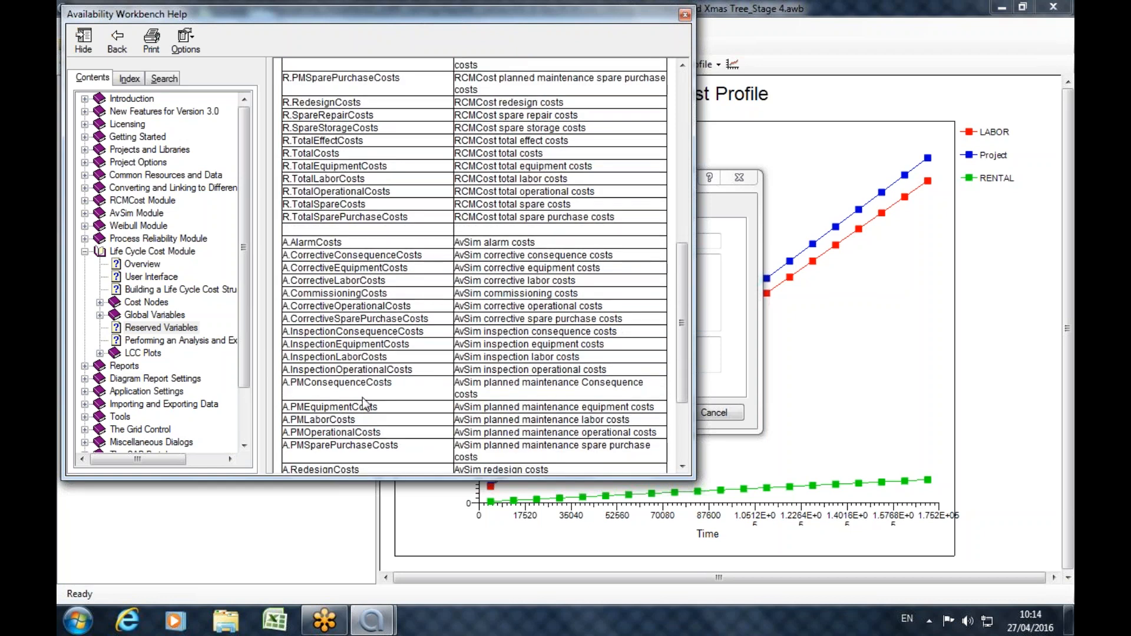
left_click_drag(378, 406, 305, 412)
scroll(309, 409, "up", 3)
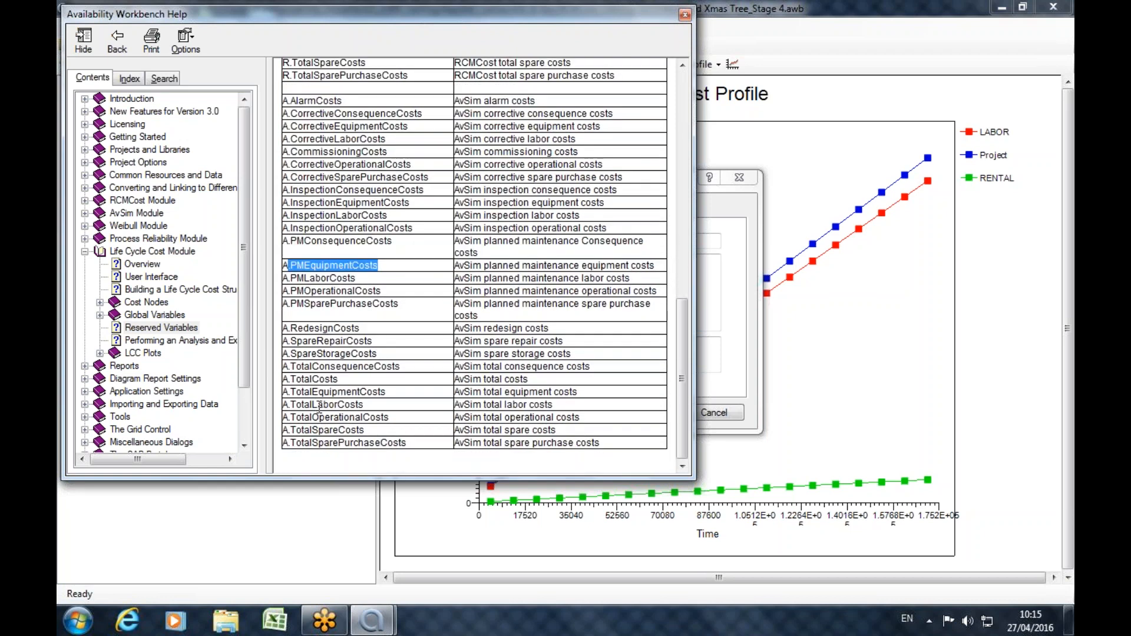
scroll(316, 405, "up", 7)
scroll(316, 405, "up", 1)
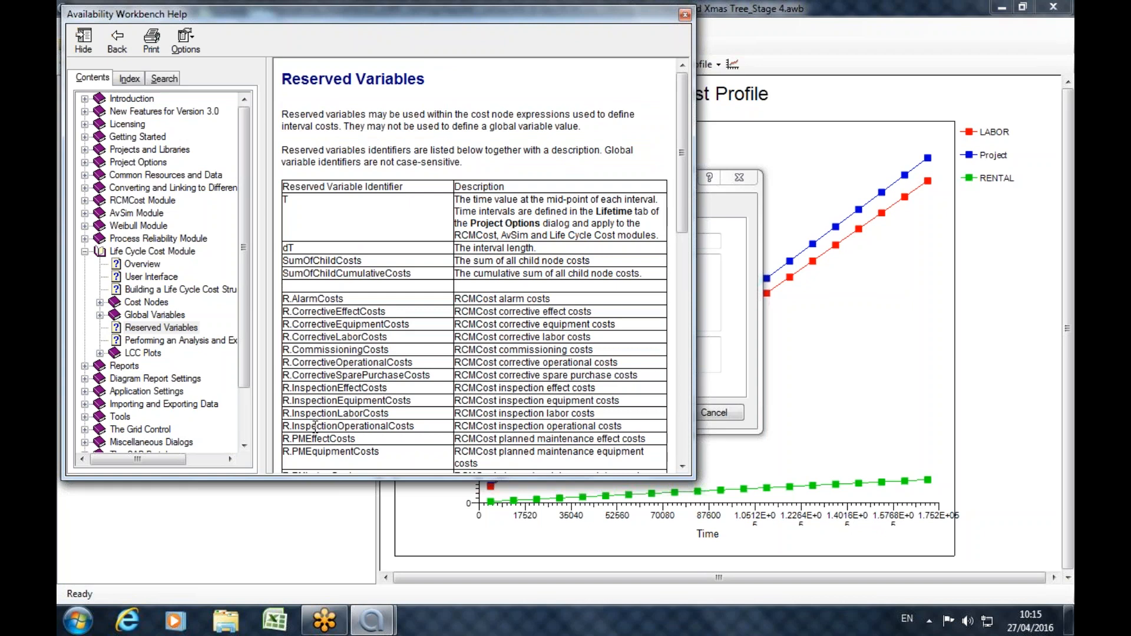
left_click(685, 14)
left_click(739, 178)
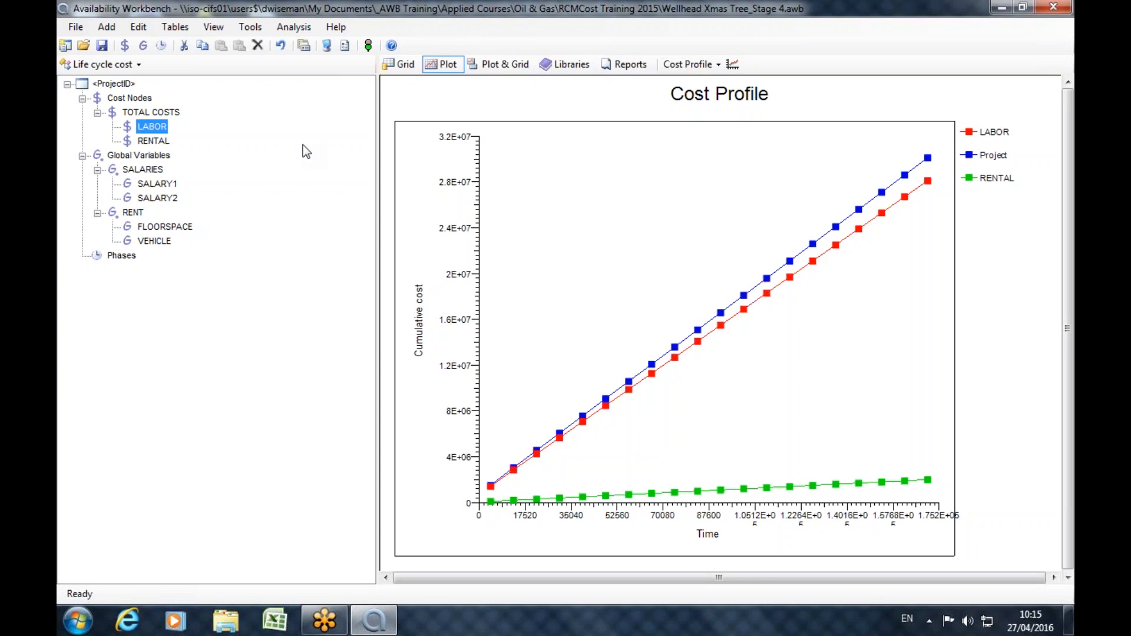
Open the Example1 project without saving the changes to the current project.
left_click(83, 46)
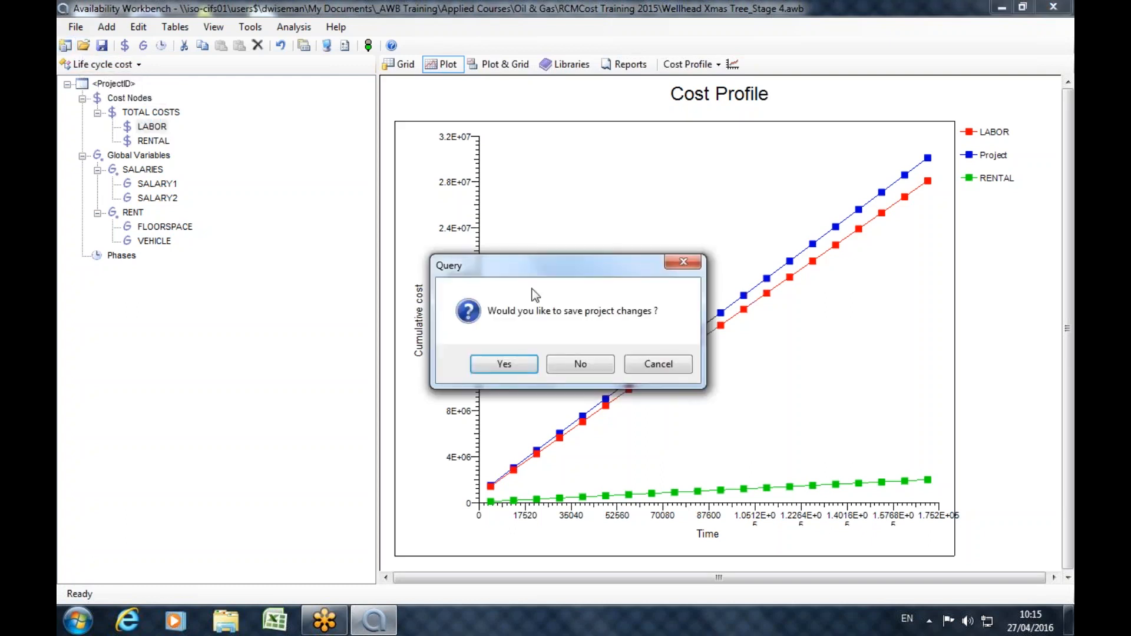
left_click(601, 367)
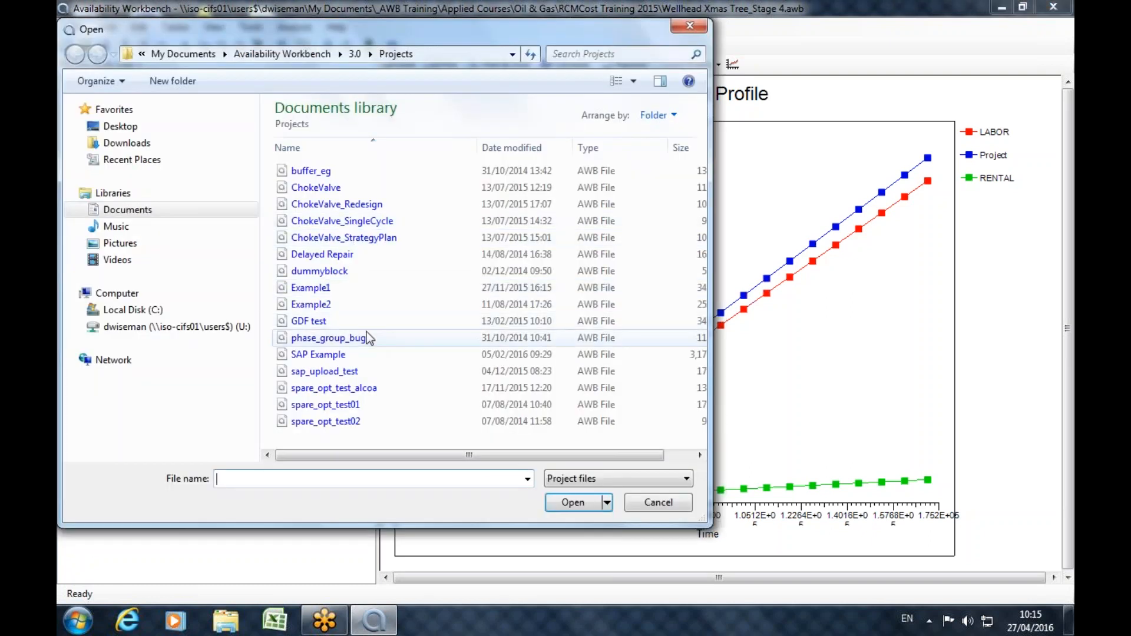
double_click(310, 288)
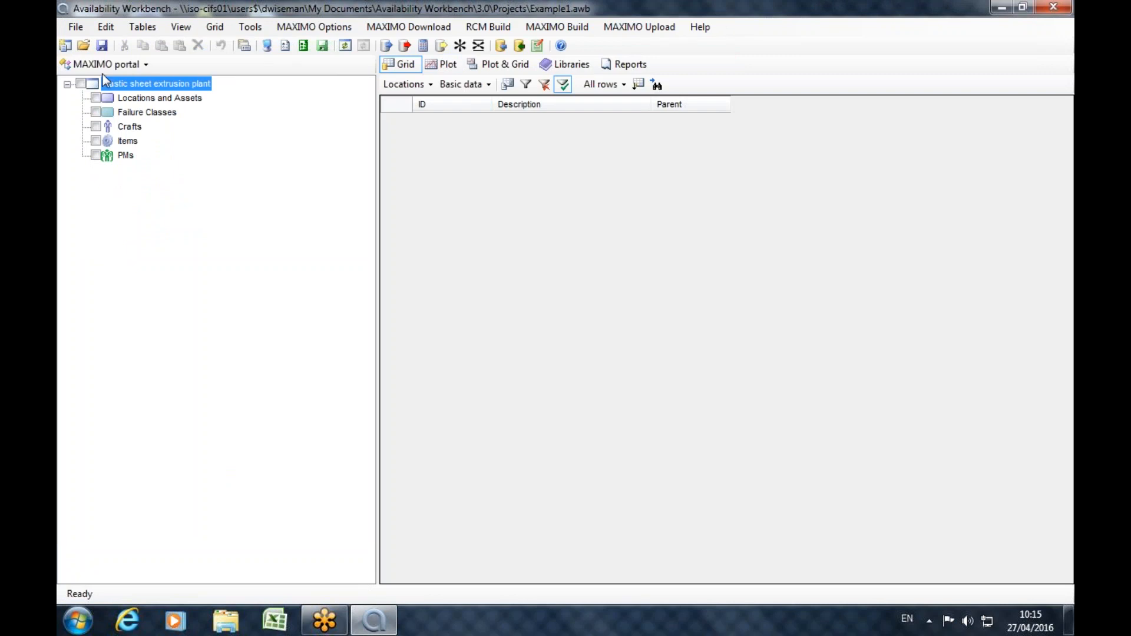
Switch to the Process reliability module and narrow the project tree to give the plot more room.
left_click(105, 64)
left_click(107, 154)
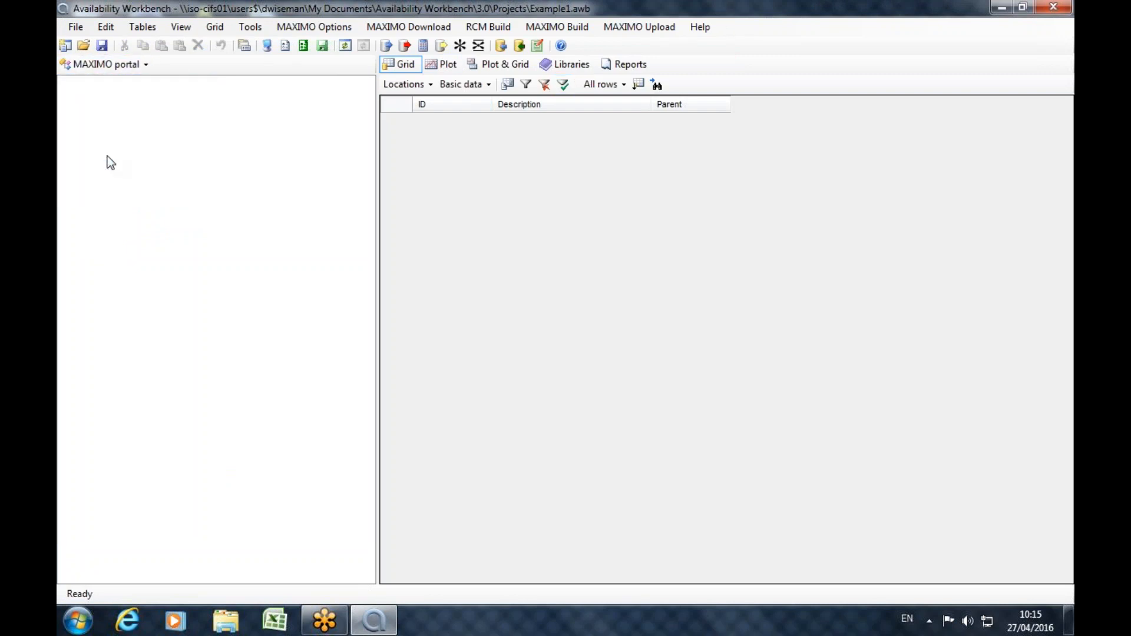
left_click_drag(378, 363, 185, 339)
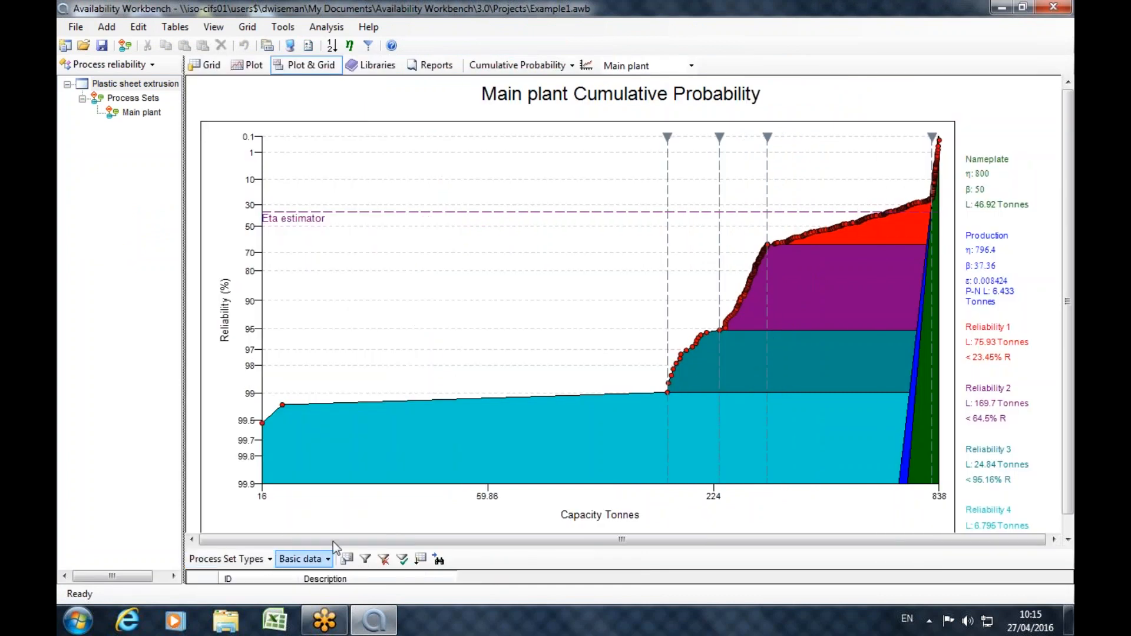
Enlarge the grid area below the cumulative probability plot and list the Process Set Items in it.
mouse_move(334, 547)
left_mouse_down()
mouse_move(339, 290)
mouse_move(329, 463)
left_mouse_up()
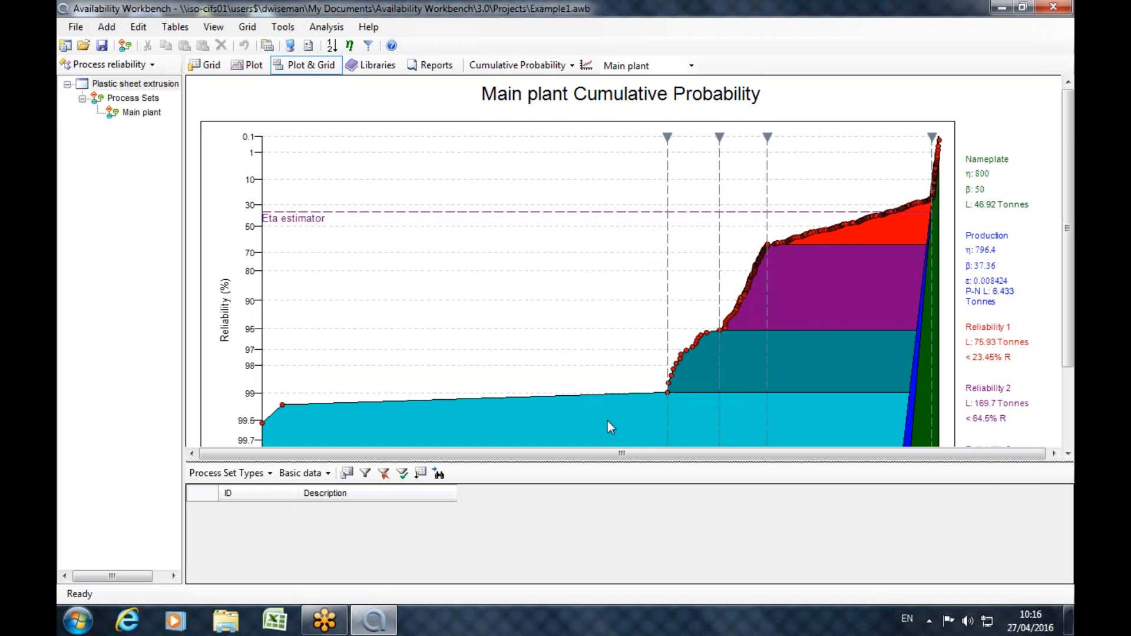
left_click_drag(576, 463, 580, 237)
left_click(257, 251)
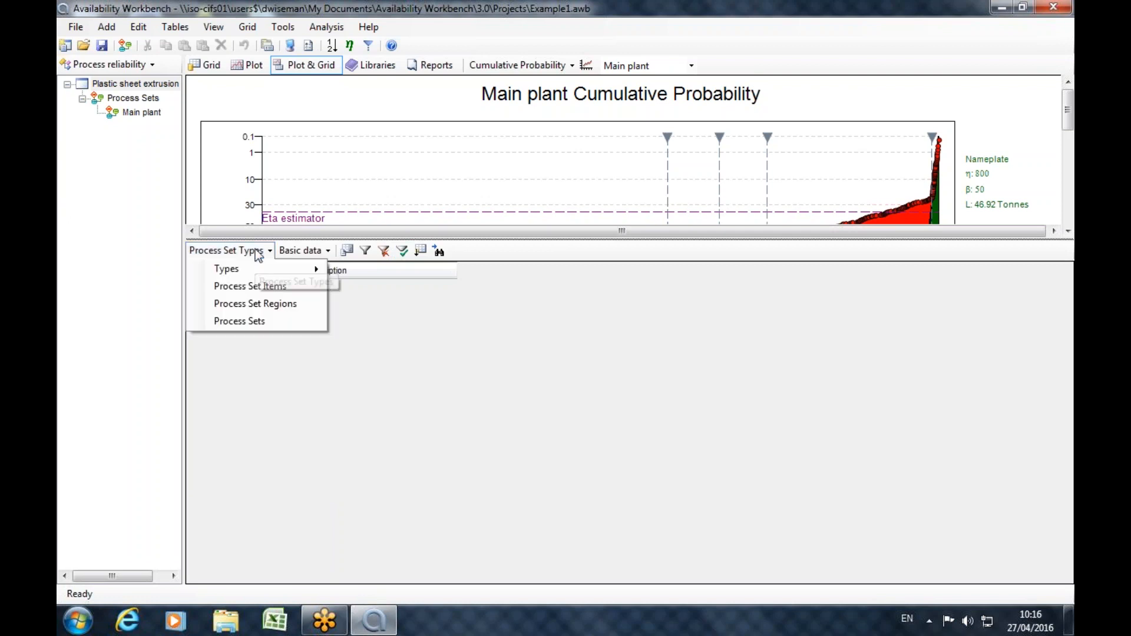
left_click(271, 287)
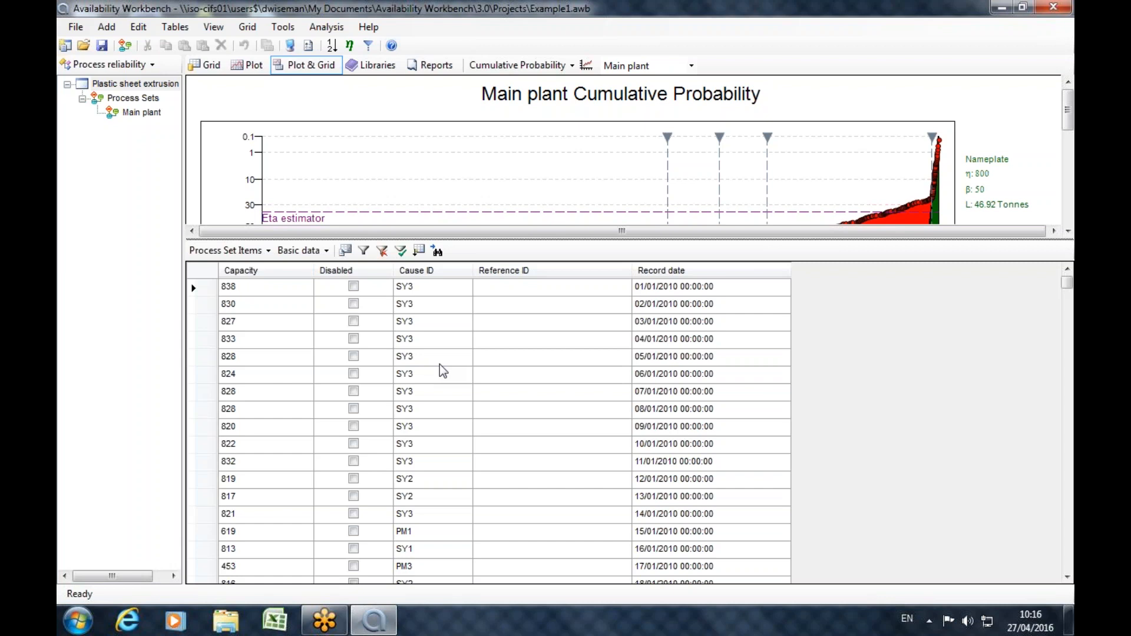
Examine the Capacity, Cause ID and Record date columns of the process set items.
left_click_drag(265, 289, 224, 569)
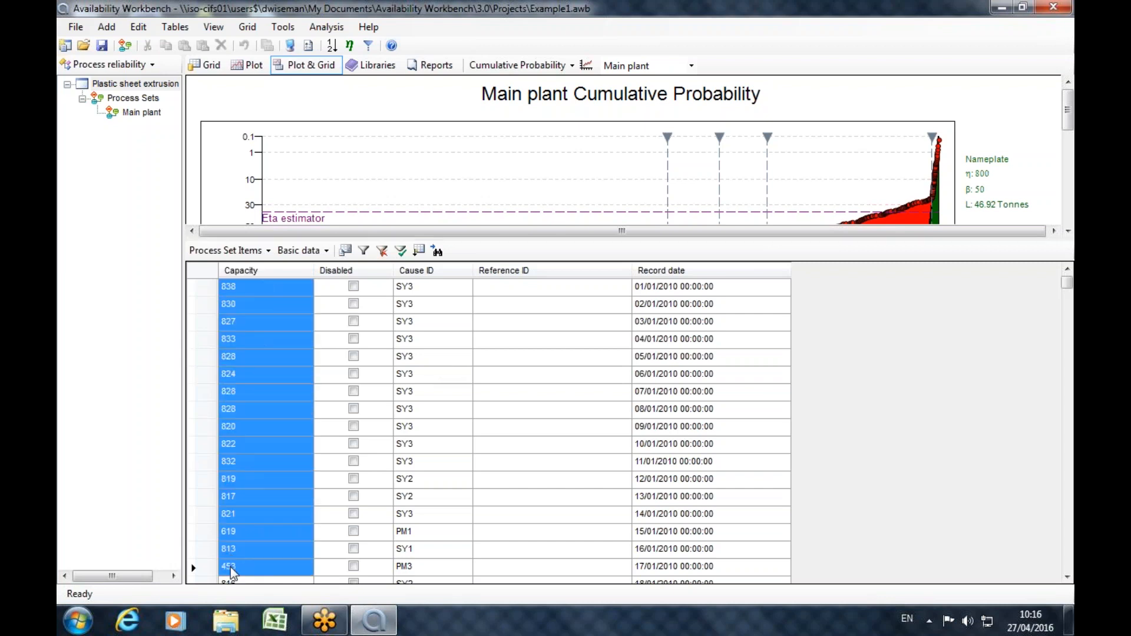
left_click(460, 289, "ctrl")
left_click_drag(459, 294, 453, 591)
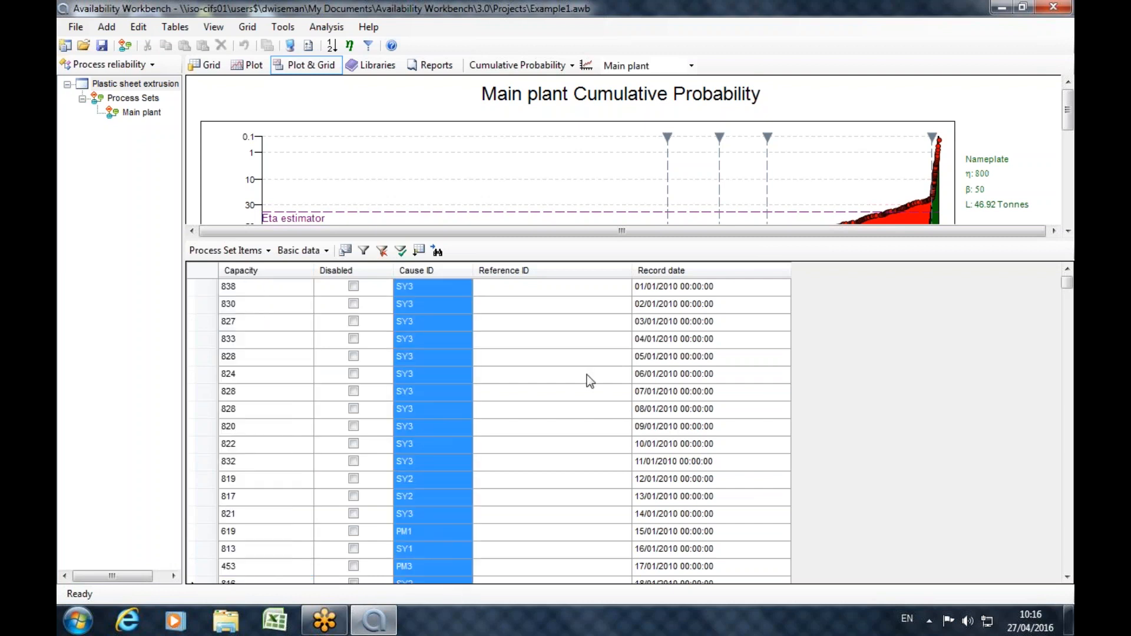
left_click_drag(648, 284, 653, 581)
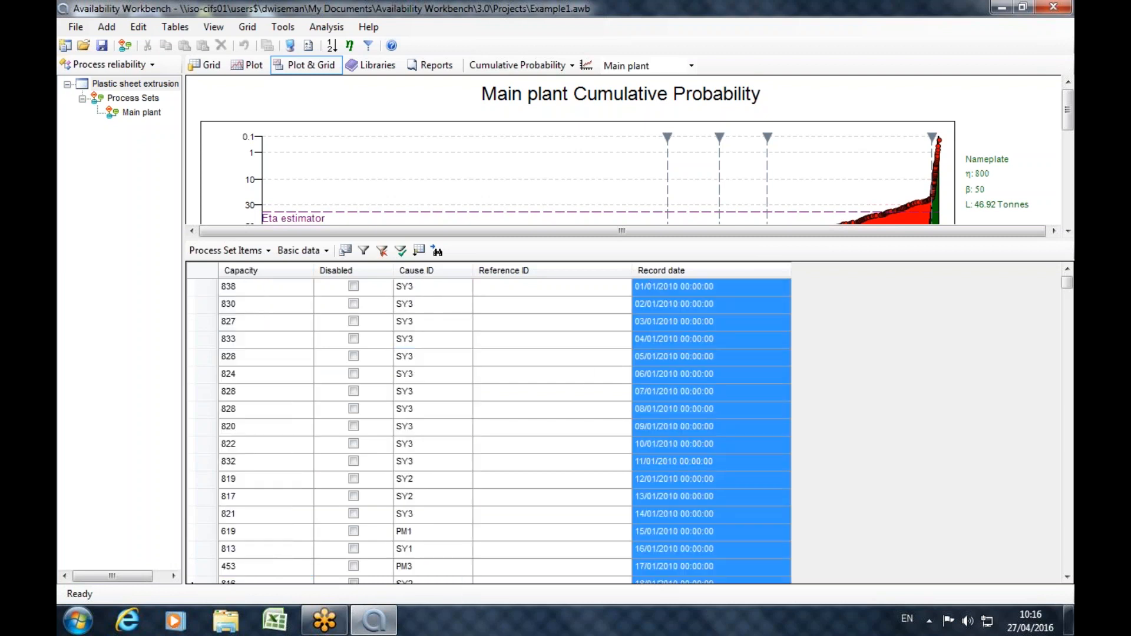
Compare the capacity with the record date for the first two process set items.
left_click(246, 288)
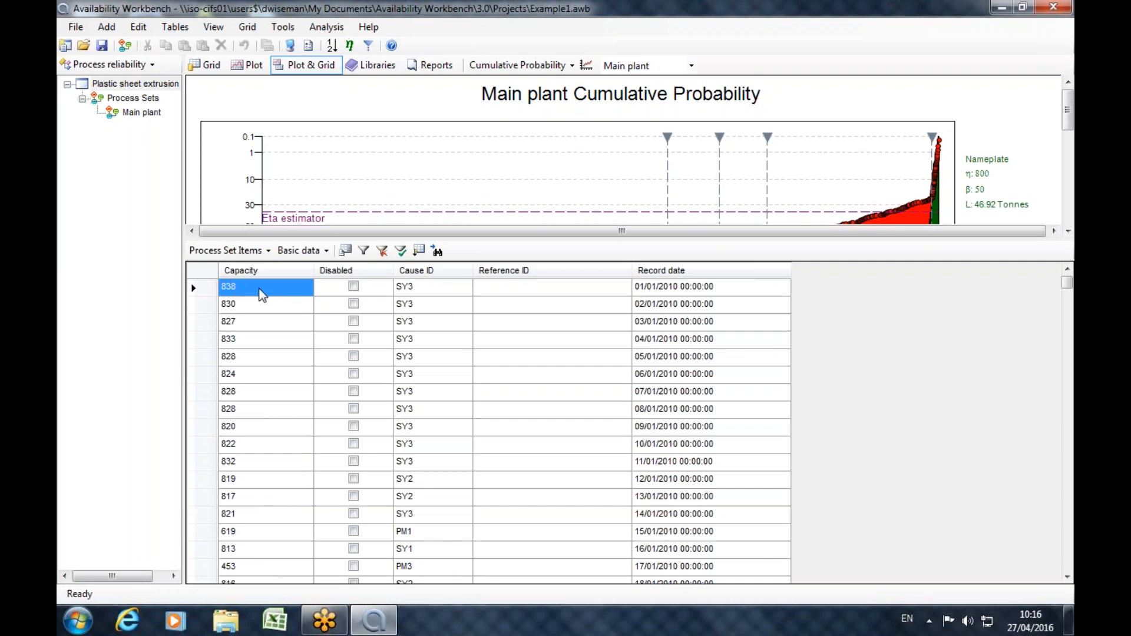
left_click(660, 287)
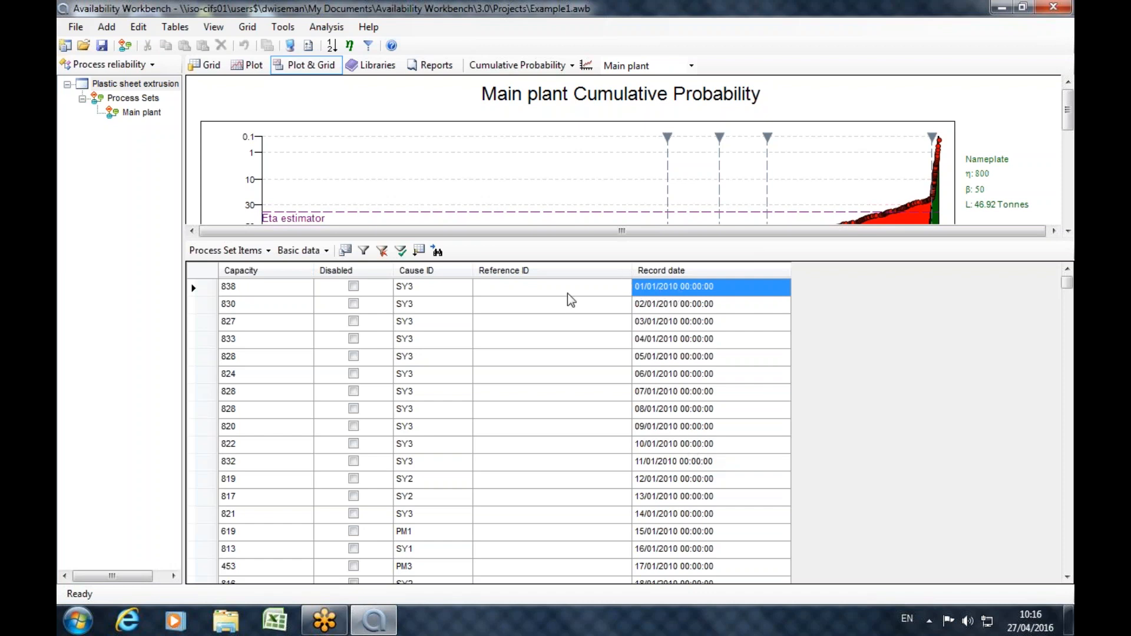
left_click(228, 292)
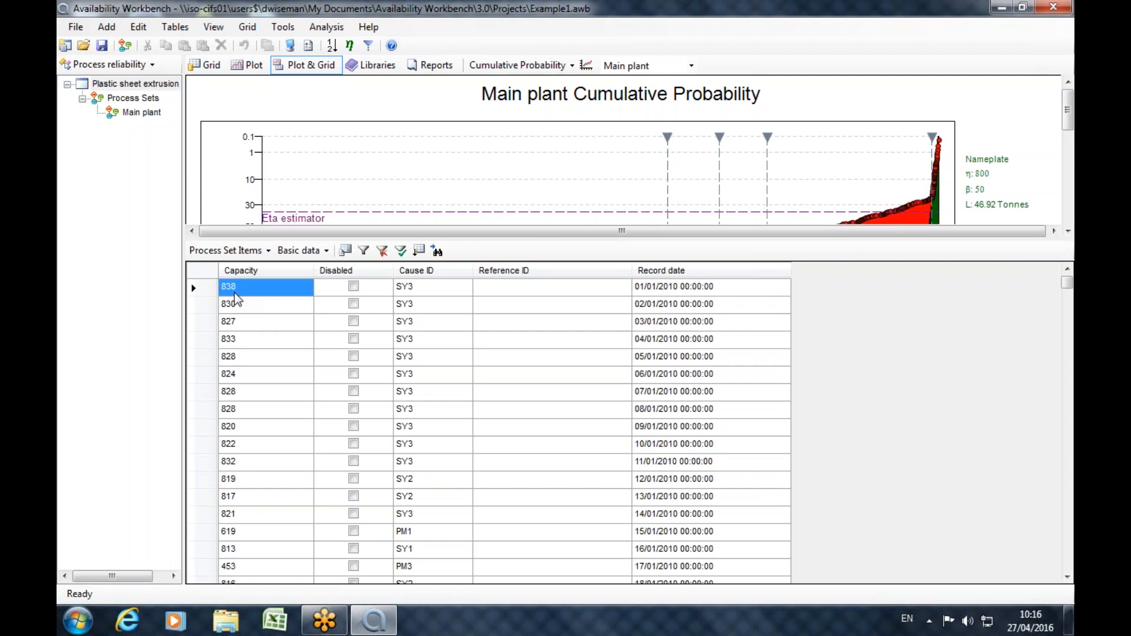
left_click(653, 305)
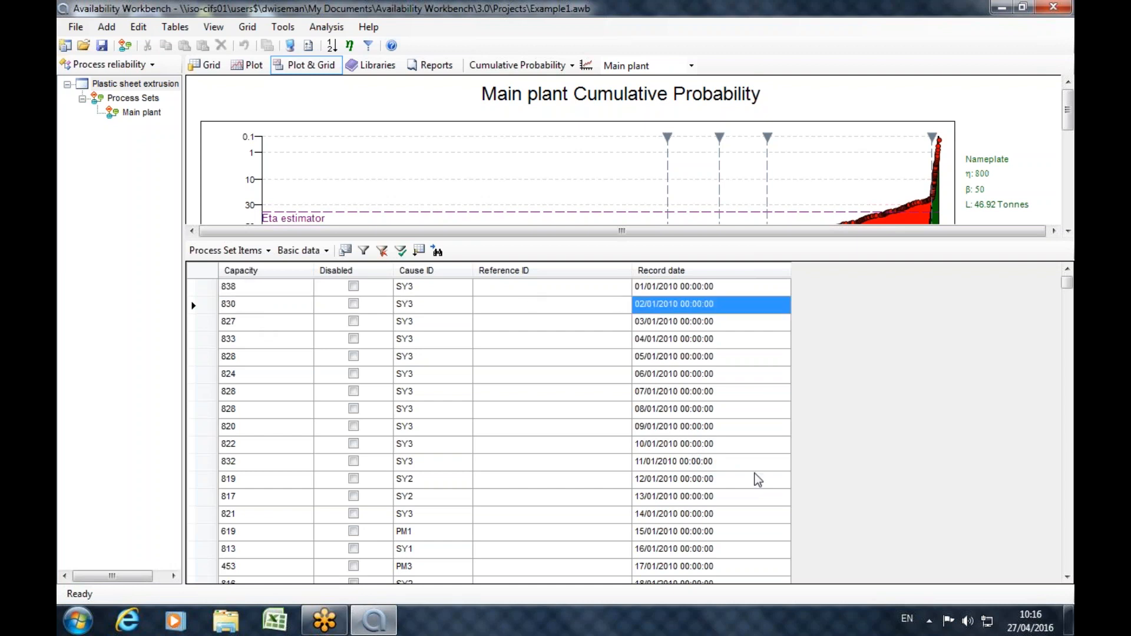
left_click(273, 306)
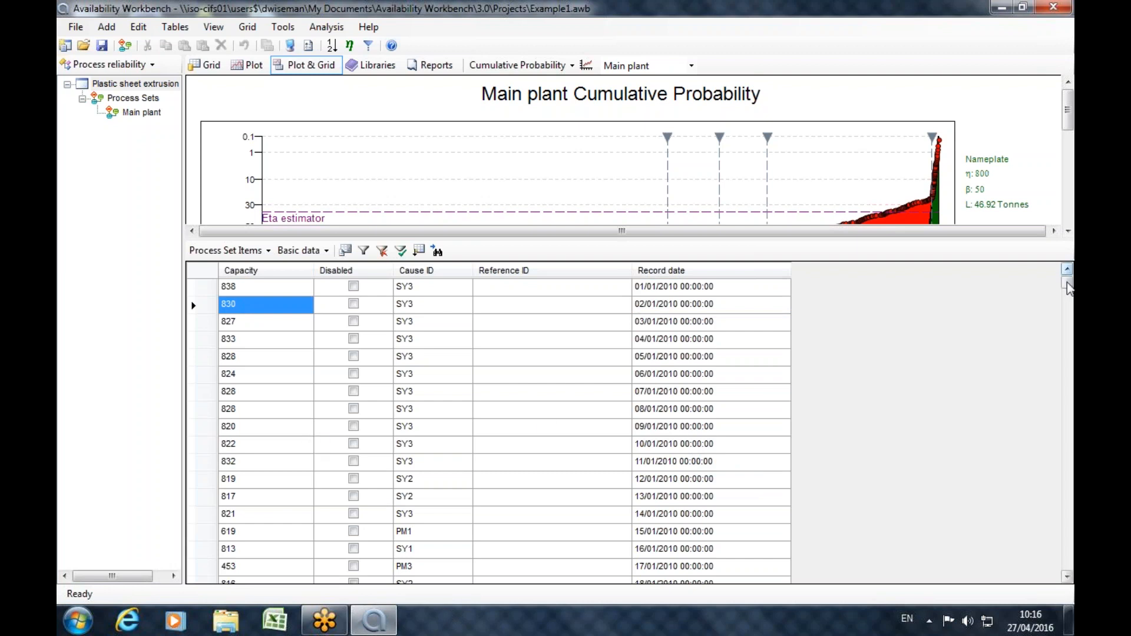
Examine the cause IDs assigned to the first process set items alongside their capacities and the cumulative probability plot.
left_click(410, 289)
left_click_drag(411, 293, 406, 489)
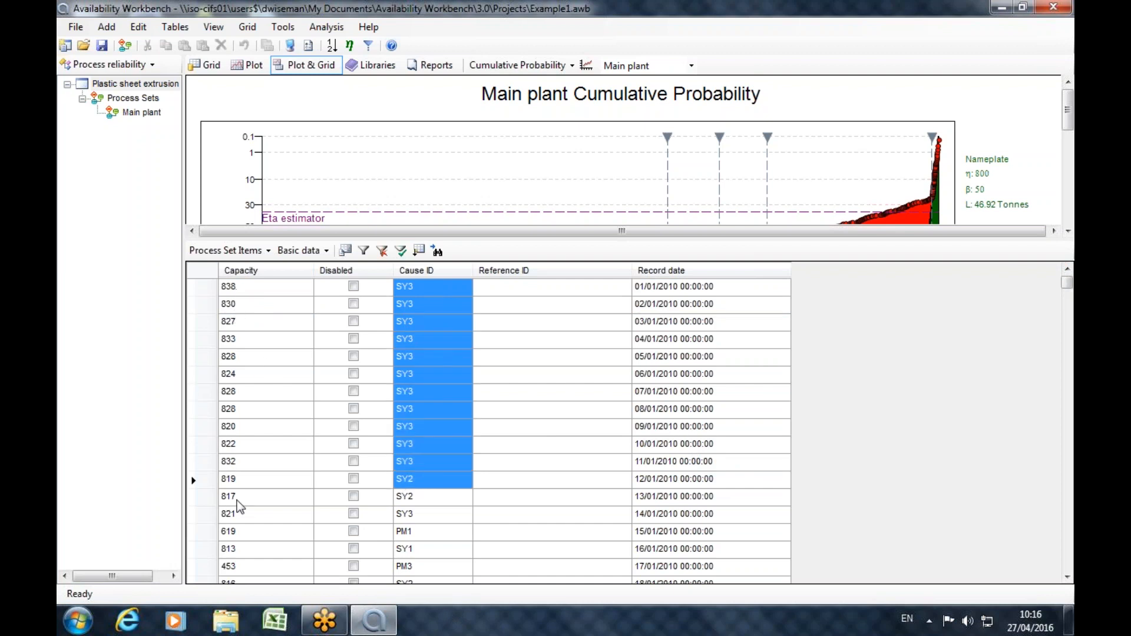
left_click(232, 292)
mouse_move(1066, 123)
left_mouse_down()
mouse_move(1061, 144)
mouse_move(1059, 130)
left_mouse_up()
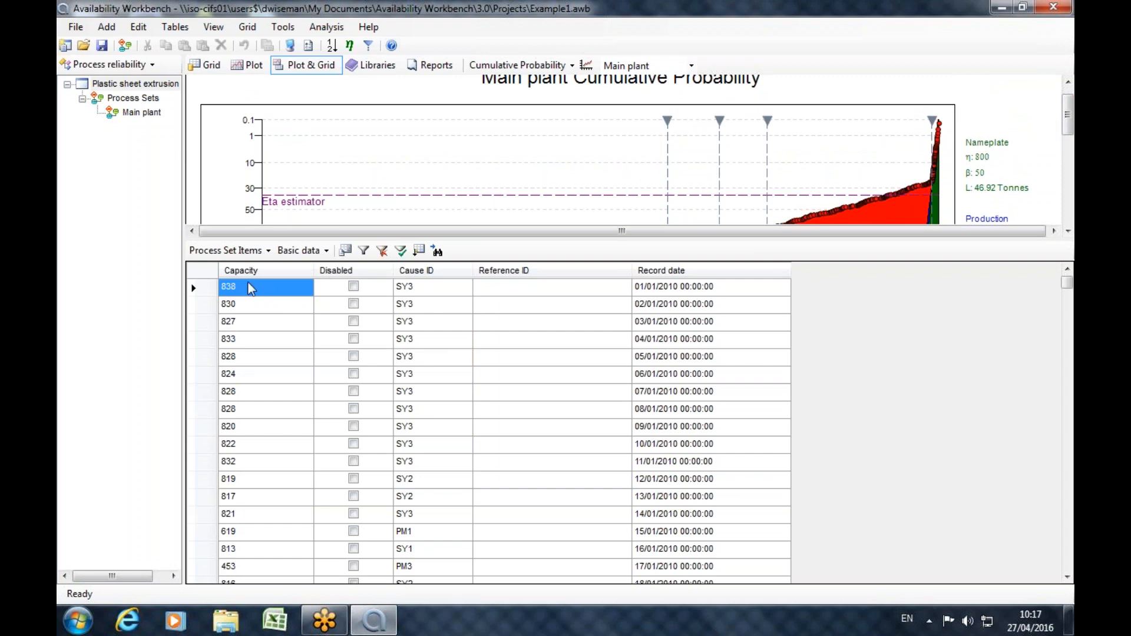
left_click(416, 288)
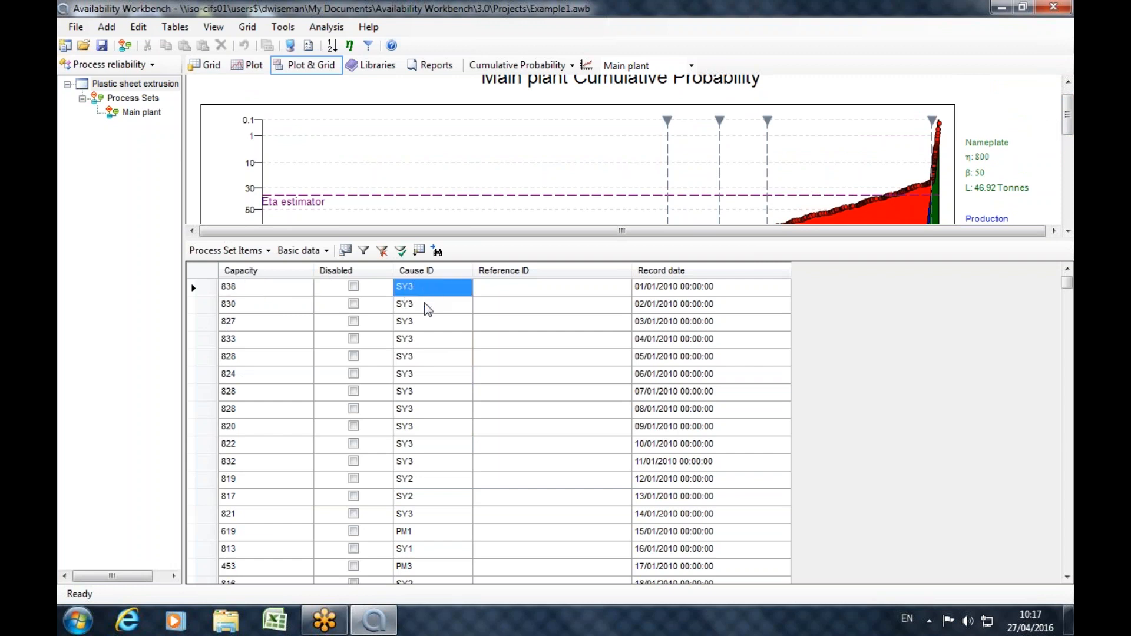
Review the cause IDs of the process set items down to the 13/01/2010 record.
key("Down")
key("Down")
key("Down")
key("Down")
key("Down")
key("Down")
key("Down")
key("Down")
key("Down")
key("Down")
key("Down")
key("Down")
scroll(426, 484, "down", 10)
scroll(429, 459, "up", 10)
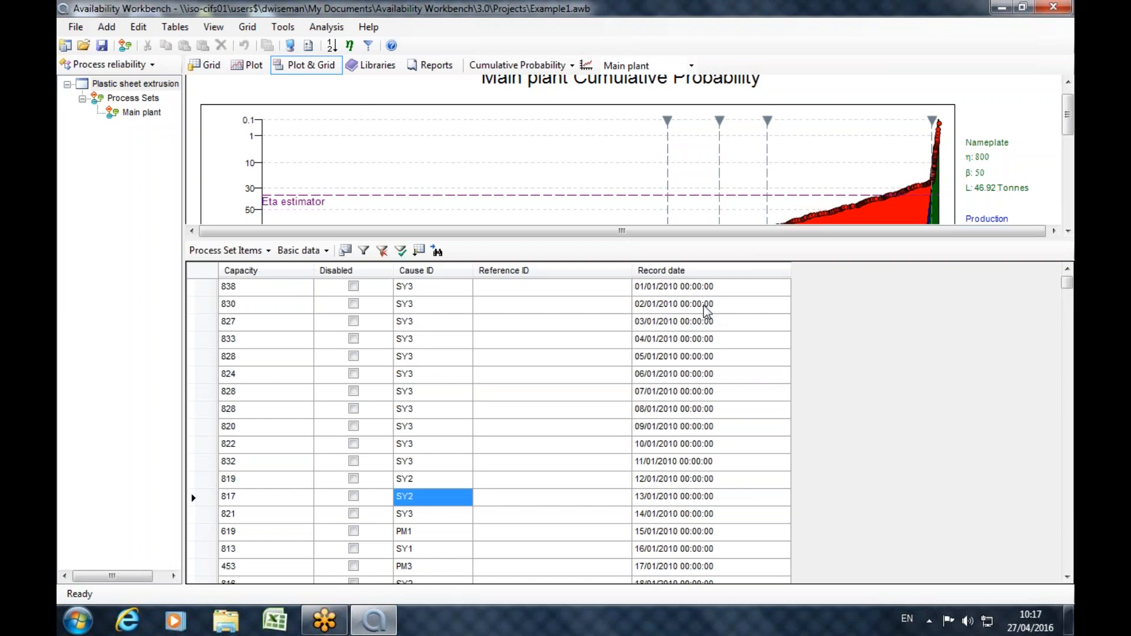
Go through the cause IDs of the first eight process set items one by one.
left_click(427, 288)
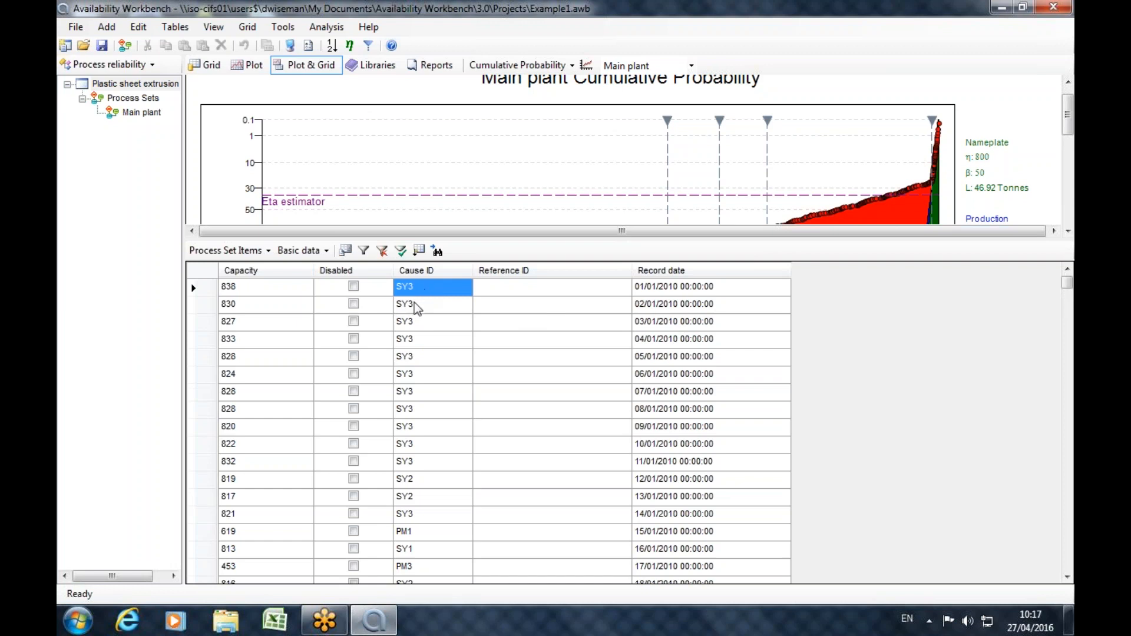
left_click(419, 305)
left_click(415, 323)
left_click(414, 342)
left_click(411, 357)
left_click(410, 373)
left_click(408, 381)
left_click(411, 398)
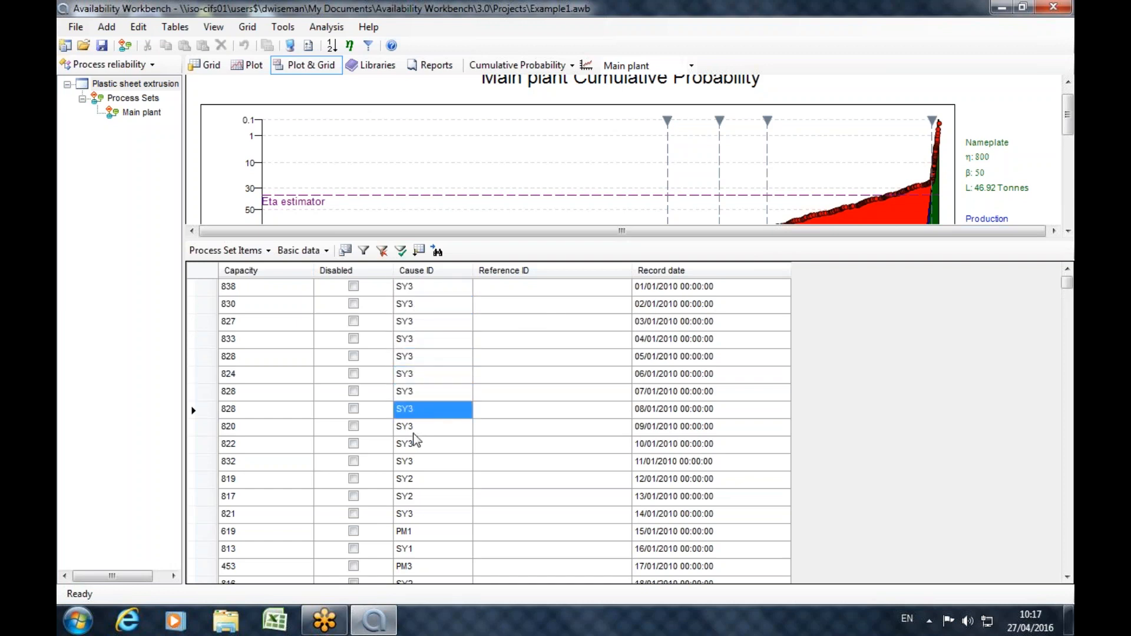
Compare the first item's capacity with its cause ID and check the cause IDs of the two items below it.
left_click(403, 289)
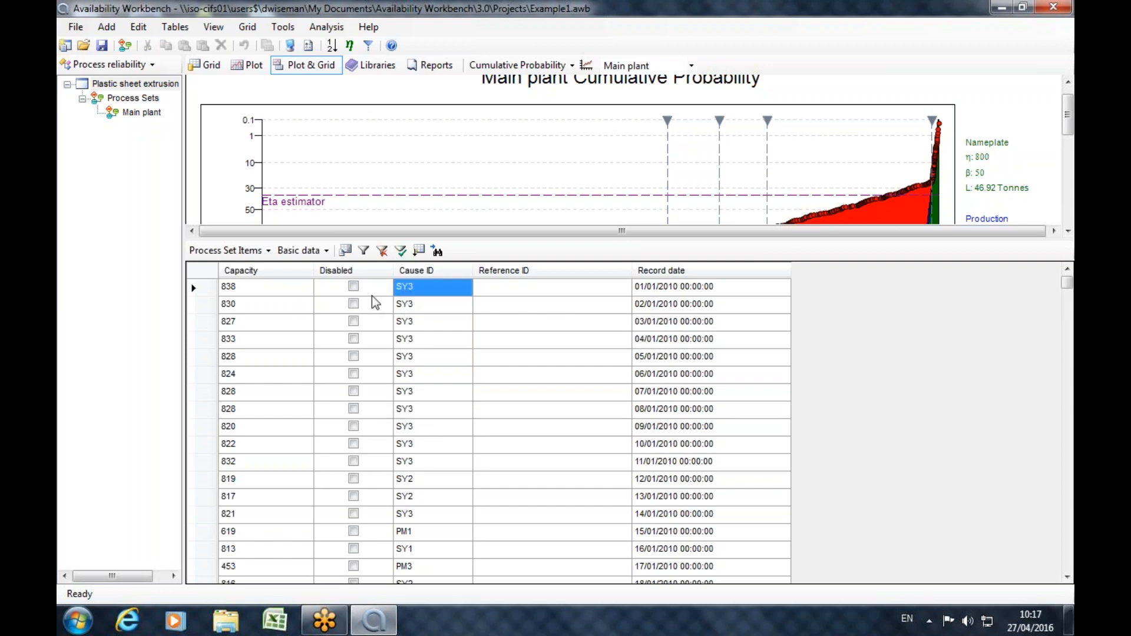
left_click(241, 290)
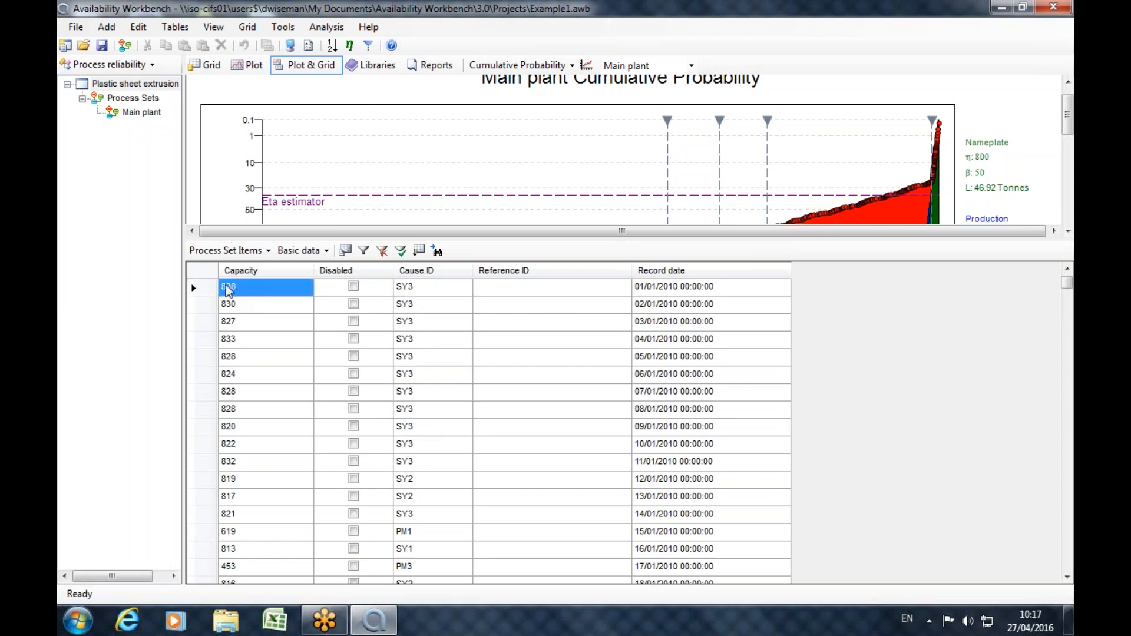
left_click(420, 292)
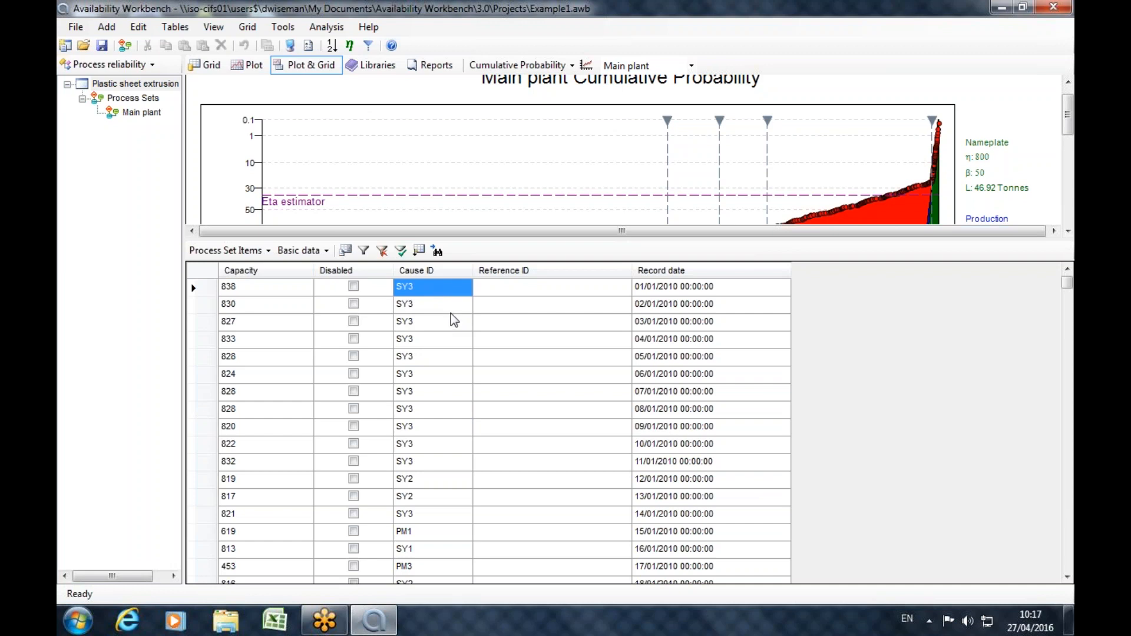
left_click(455, 311)
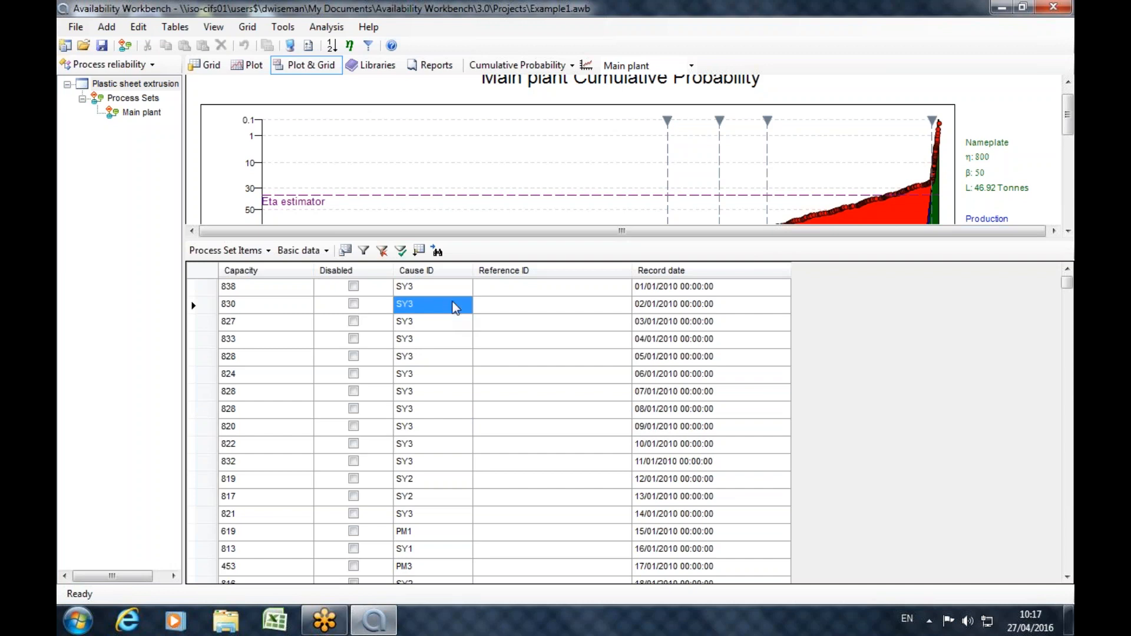
left_click(415, 287)
left_click(405, 306)
left_click(407, 322)
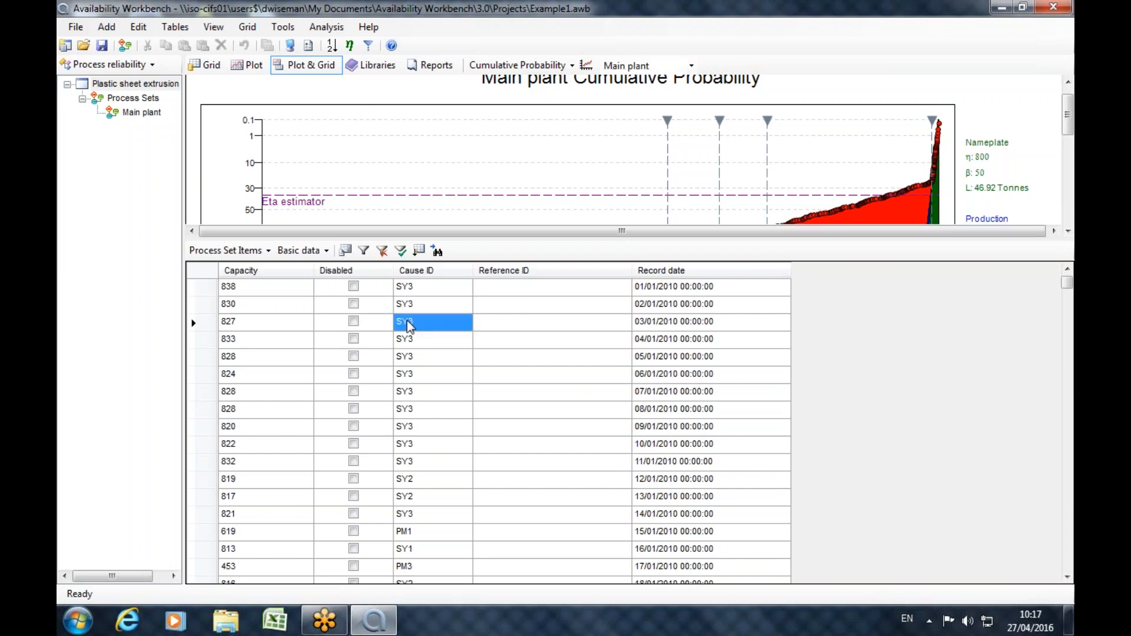
Select the cause IDs of the process set items from 01/01/2010 to 05/01/2010 as one group.
left_click(415, 289)
left_click(413, 307)
left_click(413, 324)
left_click(414, 346)
left_click(414, 381)
left_click_drag(414, 290, 413, 365)
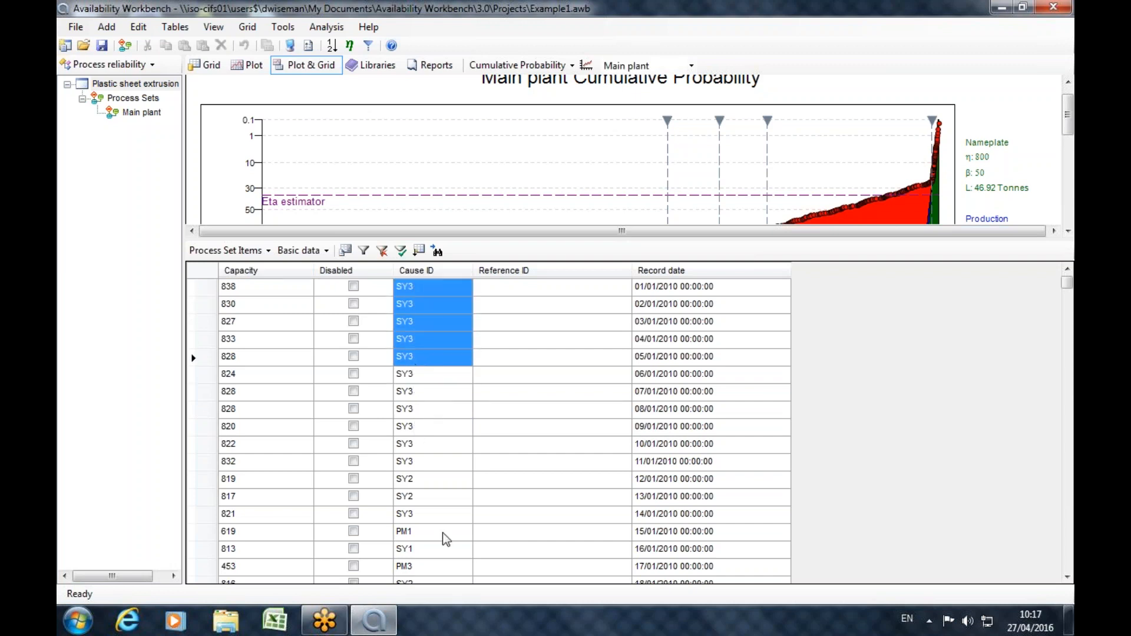
Compare the cause ID of the 05/01/2010 item with that of the 15/01/2010 item.
left_click(414, 534)
left_click(409, 363)
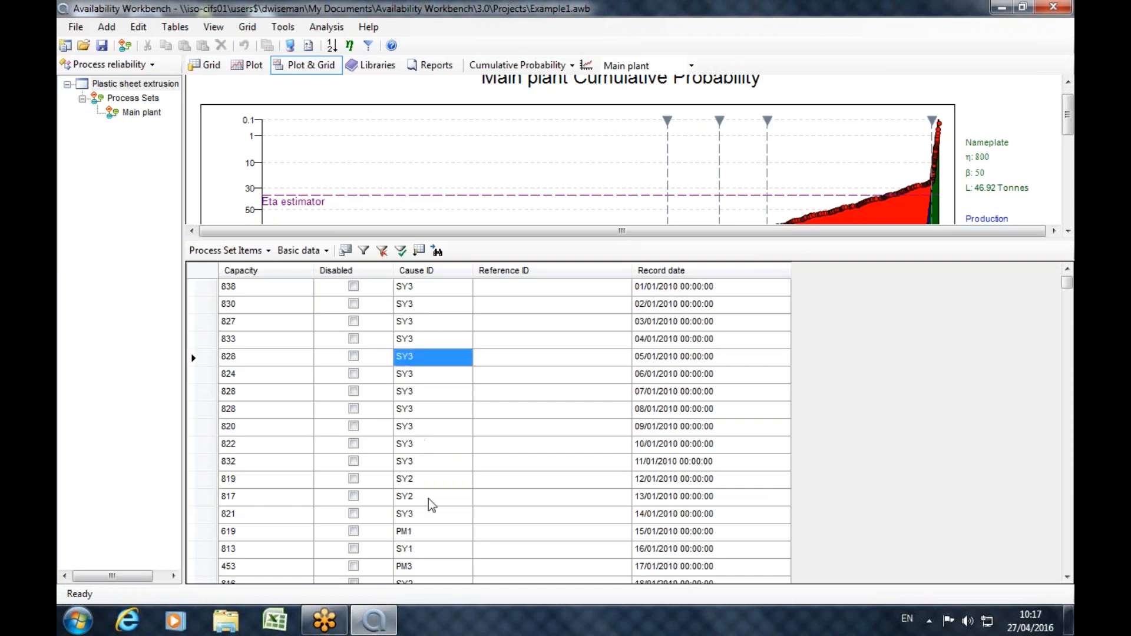
left_click(417, 532)
left_click(419, 359)
left_click(454, 357)
left_click(458, 357)
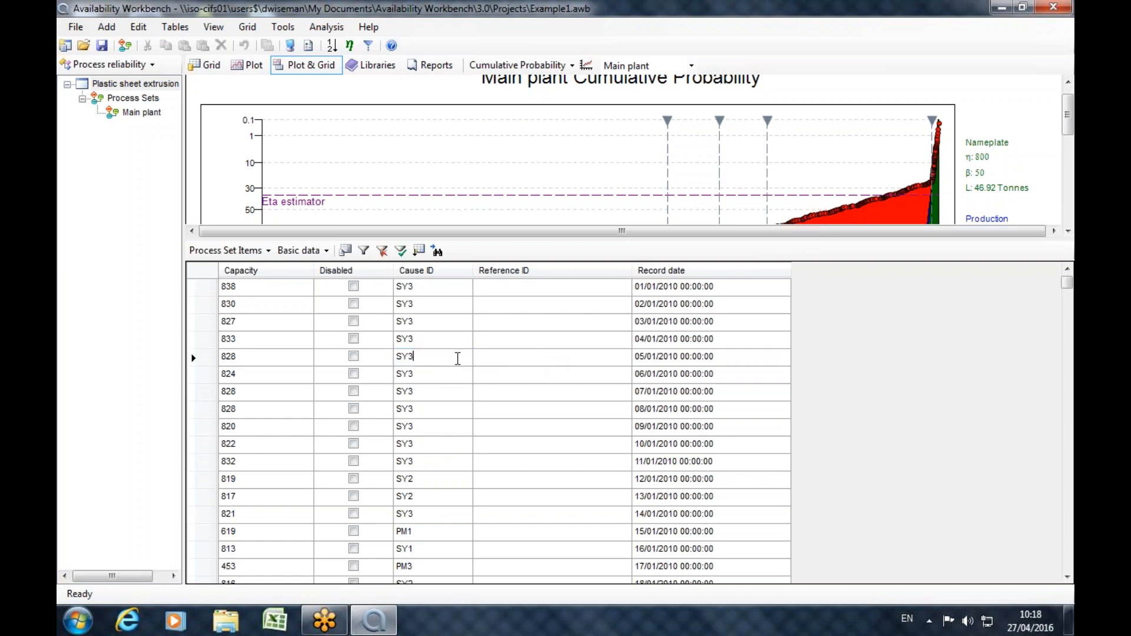
left_click(456, 379)
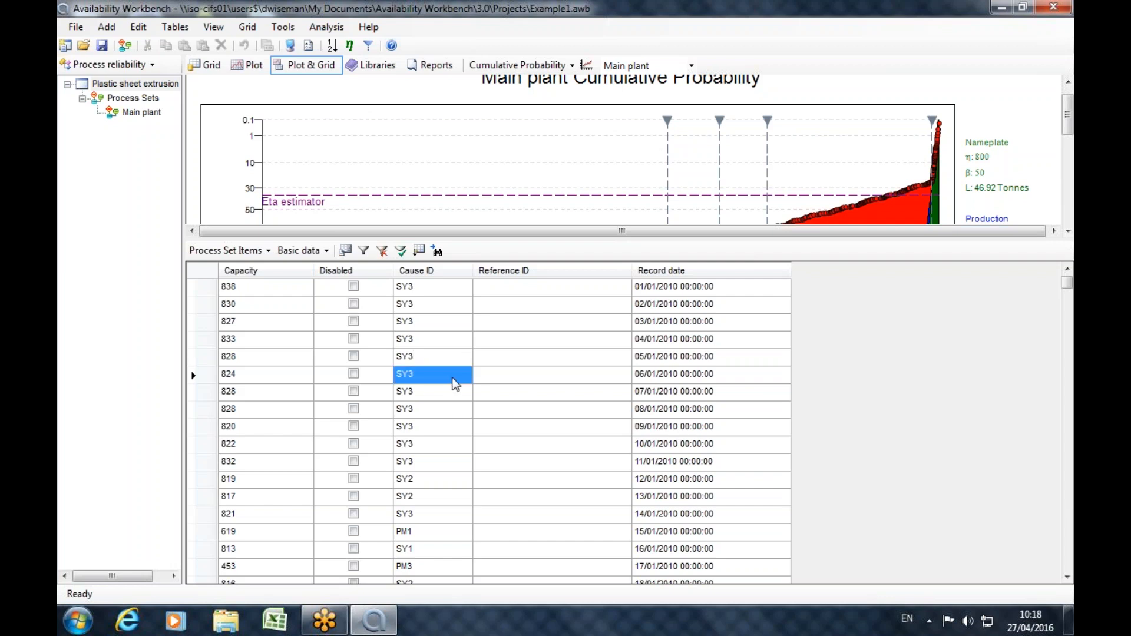
Check the cause IDs recorded from 01/01/2010 through 08/01/2010 again.
left_click(411, 290)
left_click(410, 304)
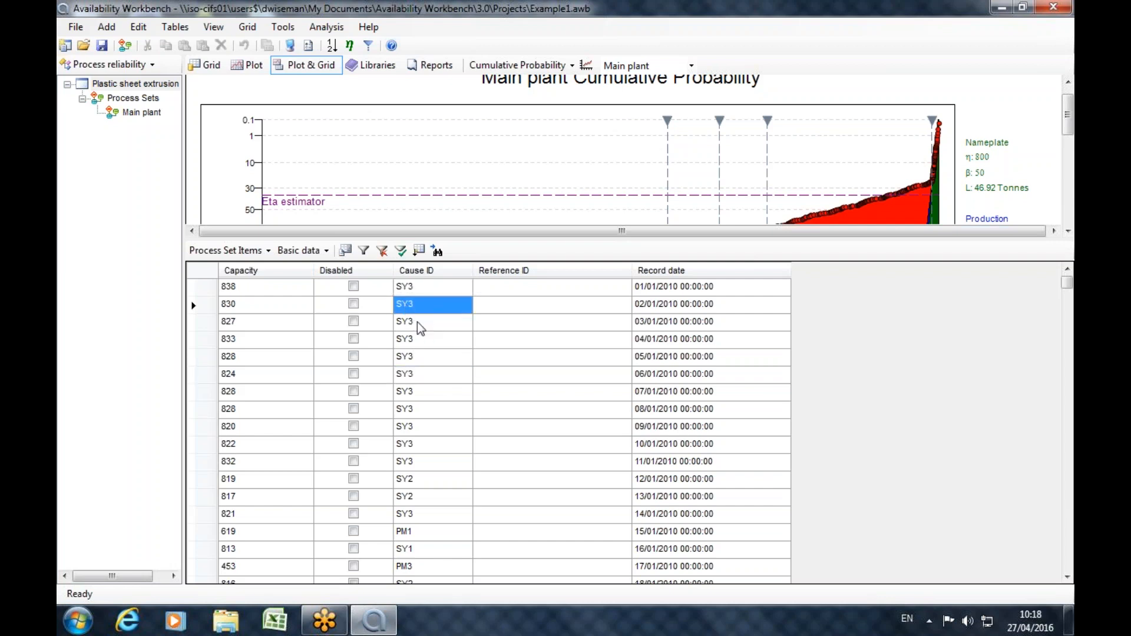
key("Down")
key("Down")
key("Down")
key("Down")
key("Down")
key("Down")
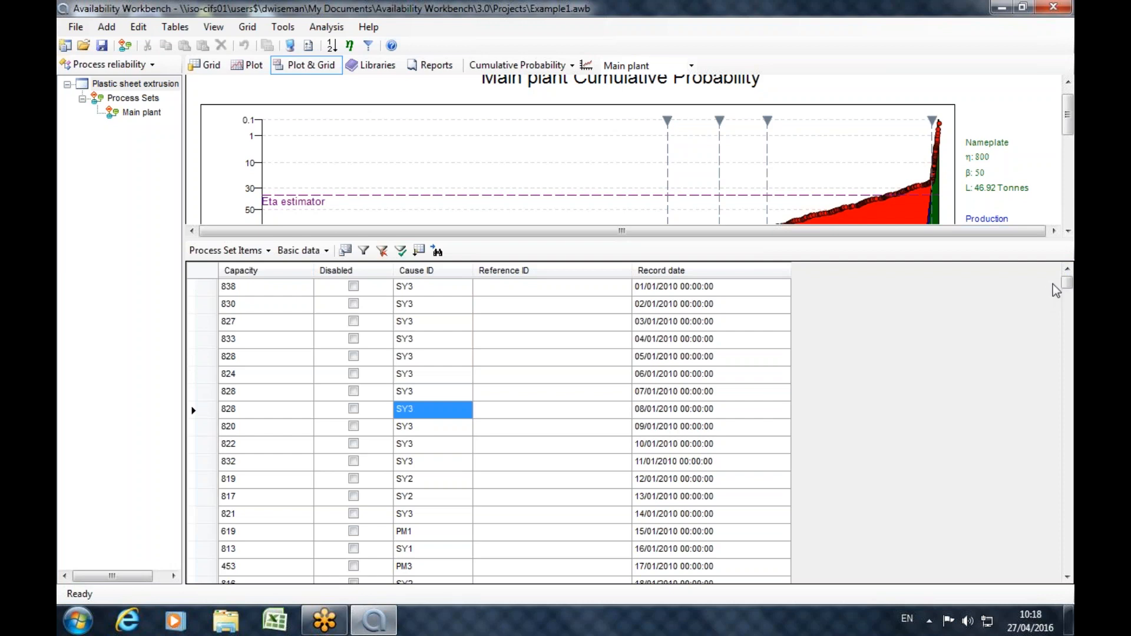
Try to enter the free text "kjhgkj" as the cause ID of the 01/01/2010 item.
left_click(431, 290)
left_click(450, 288)
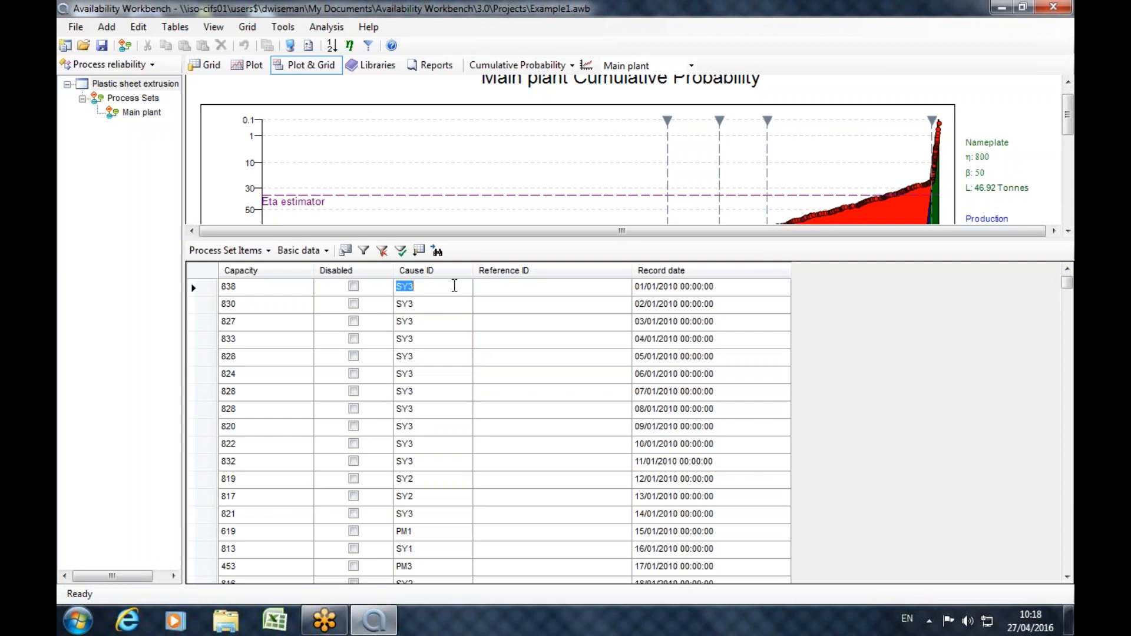
type("kjhgkj")
left_click(415, 303)
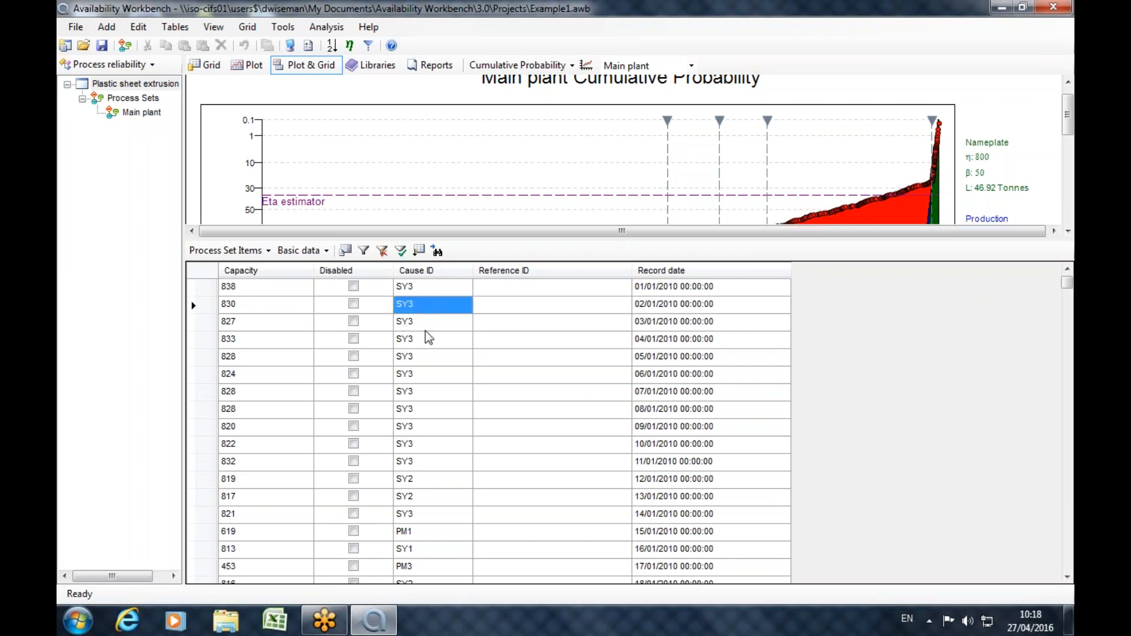
Compare the groups of items caused by SY3, SY2 and PM1 across the January and February 2010 records.
mouse_move(415, 289)
left_mouse_down()
mouse_move(411, 454)
mouse_move(399, 461)
left_mouse_up()
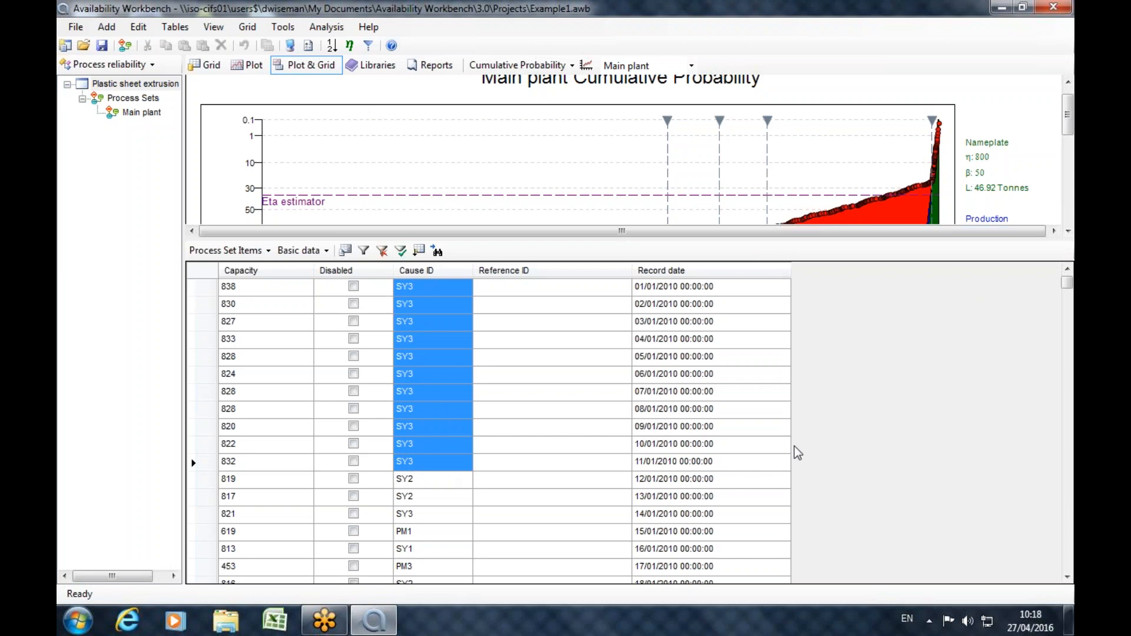
scroll(518, 430, "down", 2)
left_click_drag(413, 375, 414, 400)
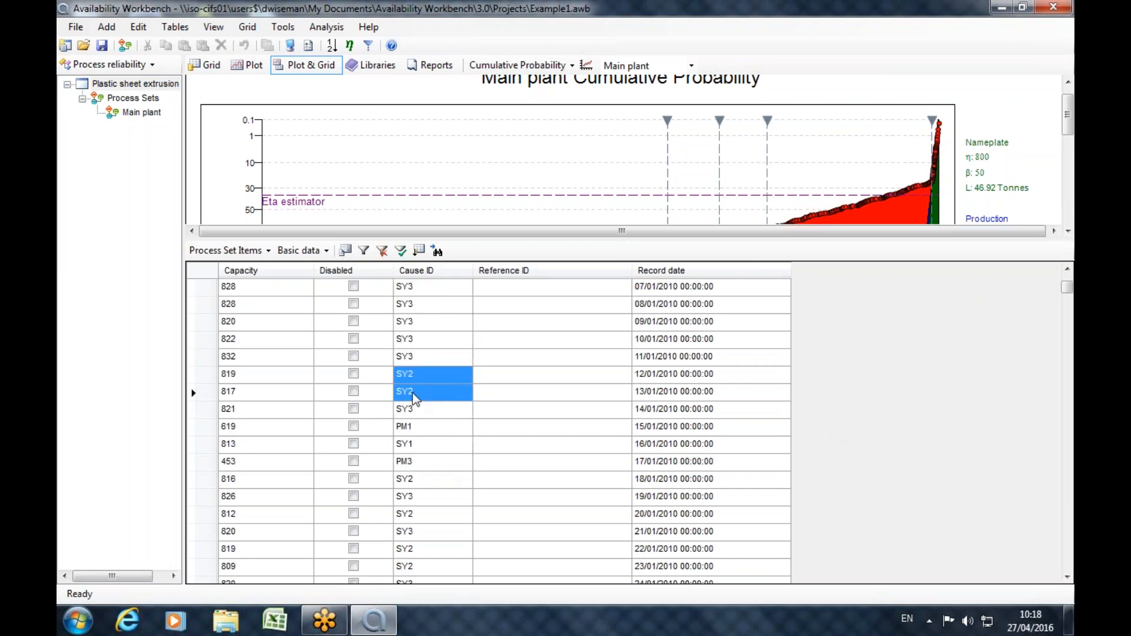
scroll(447, 427, "down", 1)
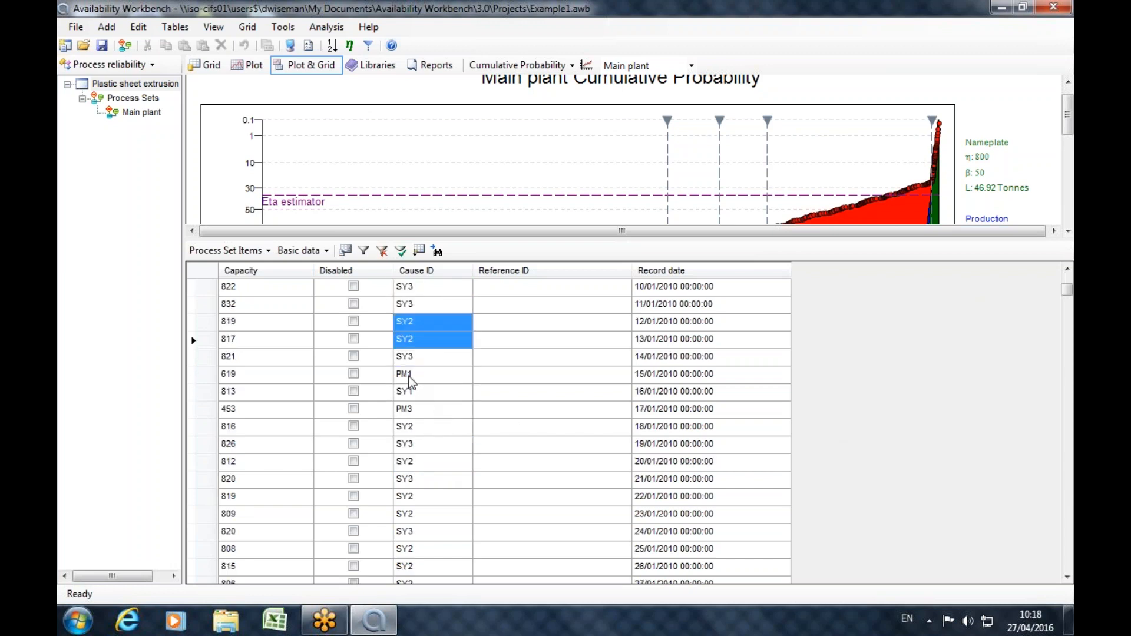
left_click(406, 375)
scroll(447, 409, "down", 8)
scroll(454, 406, "down", 2)
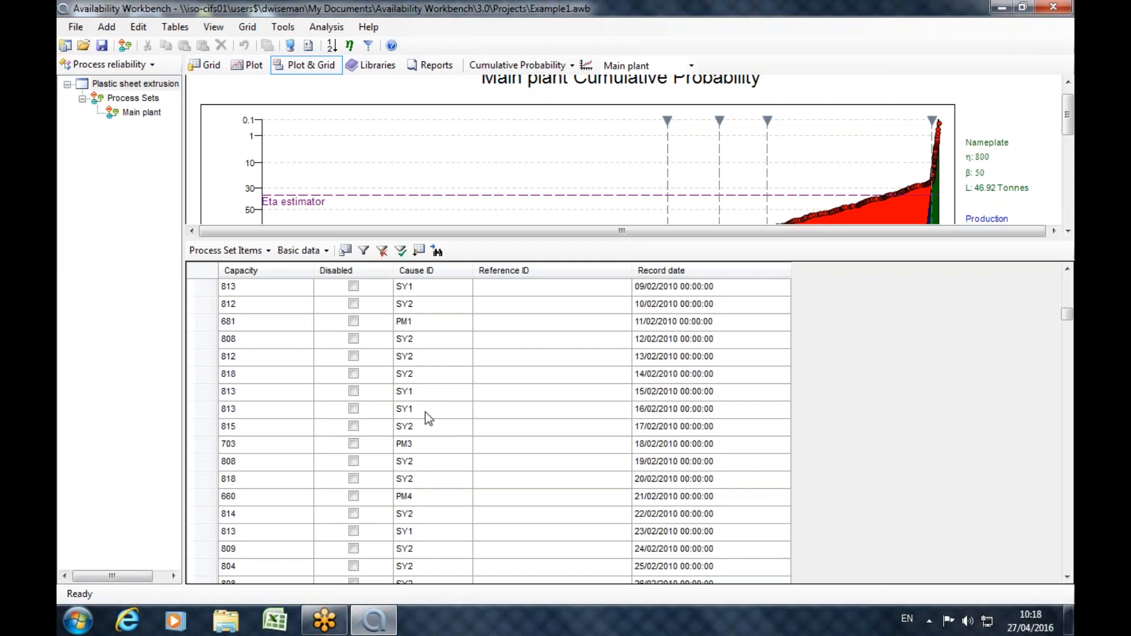
left_click(406, 325)
Return to the start of the process set items and highlight the SY3 cause IDs from 01/01/2010 to 11/01/2010.
scroll(487, 392, "up", 5)
scroll(490, 389, "up", 7)
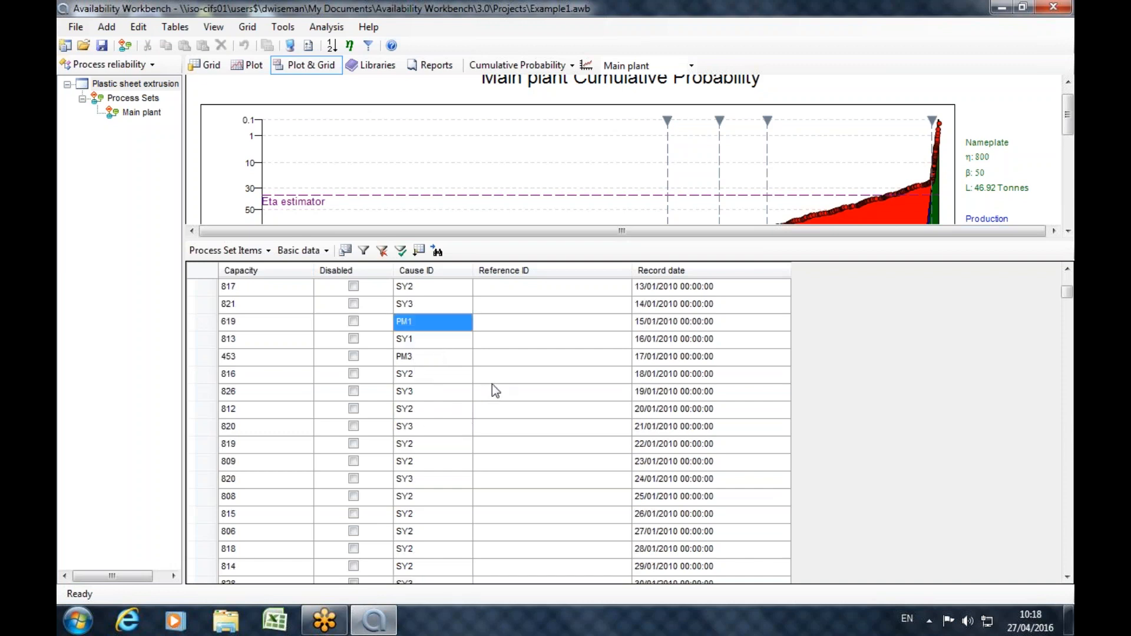
scroll(437, 425, "down", 8)
scroll(443, 425, "up", 9)
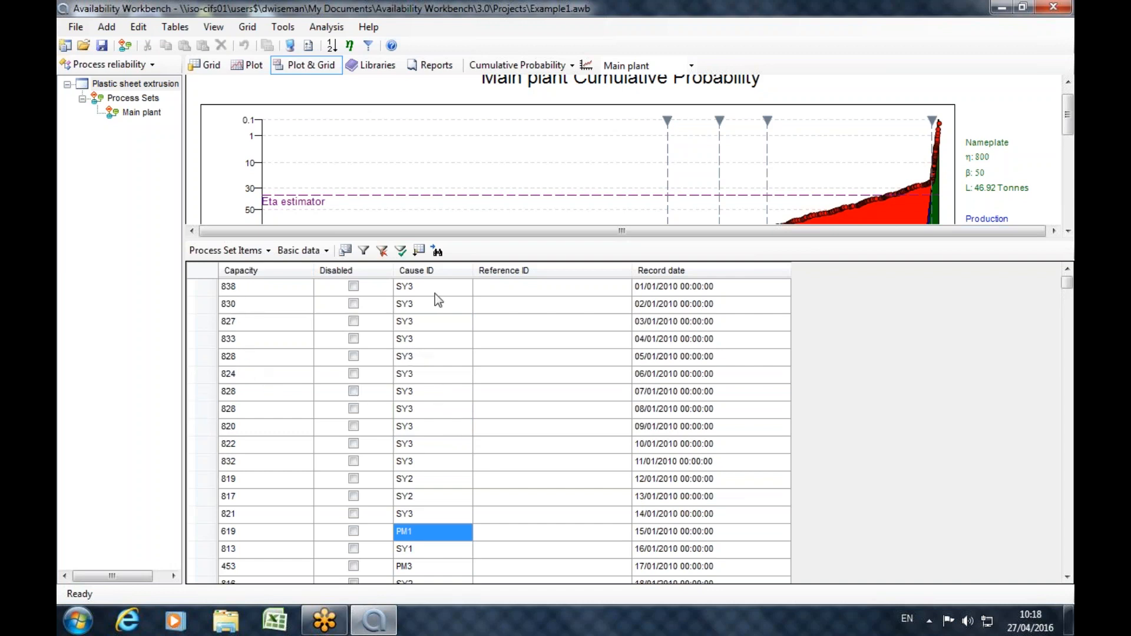
left_click(433, 498)
mouse_move(416, 287)
left_mouse_down()
mouse_move(432, 482)
mouse_move(430, 283)
left_mouse_up()
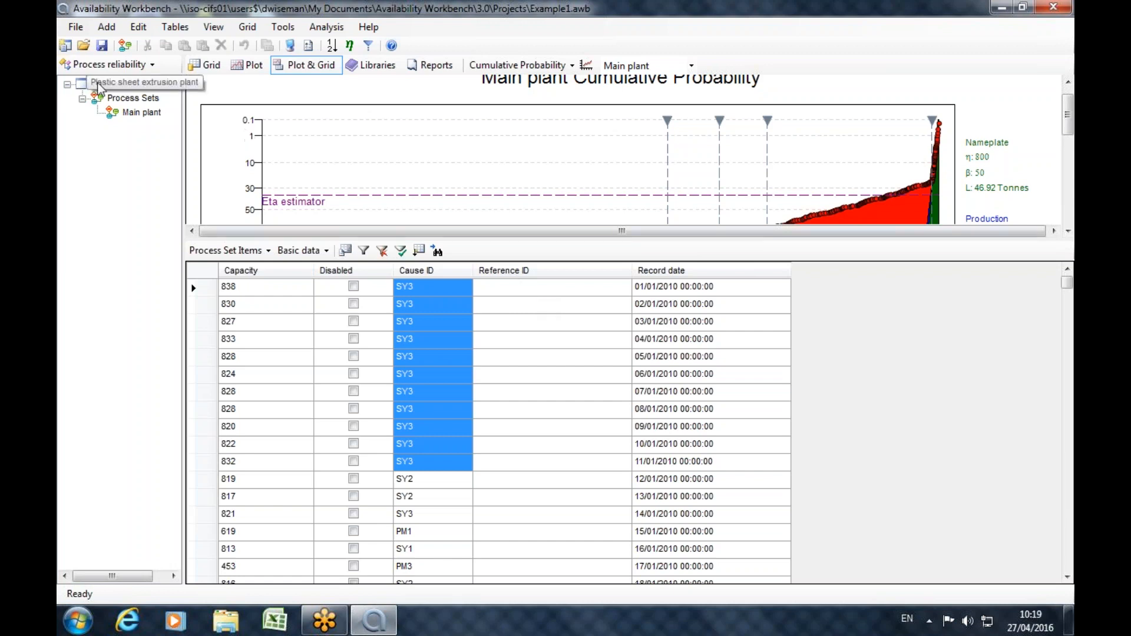
Examine the record dates of the process set items from 01/01/2010 to 31/12/2010.
left_click_drag(648, 288, 666, 479)
left_click(644, 293)
left_click_drag(645, 295, 666, 443)
left_click(858, 401)
scroll(852, 395, "down", 20)
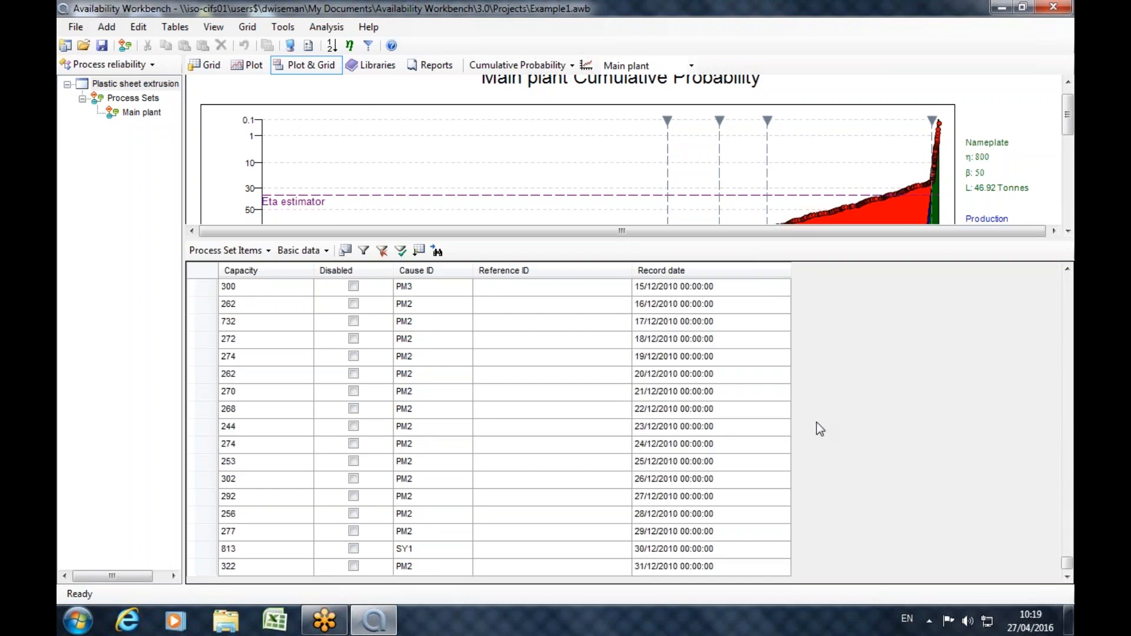
left_click_drag(1068, 564, 836, 283)
scroll(764, 289, "up", 7)
left_click_drag(1067, 546, 1058, 276)
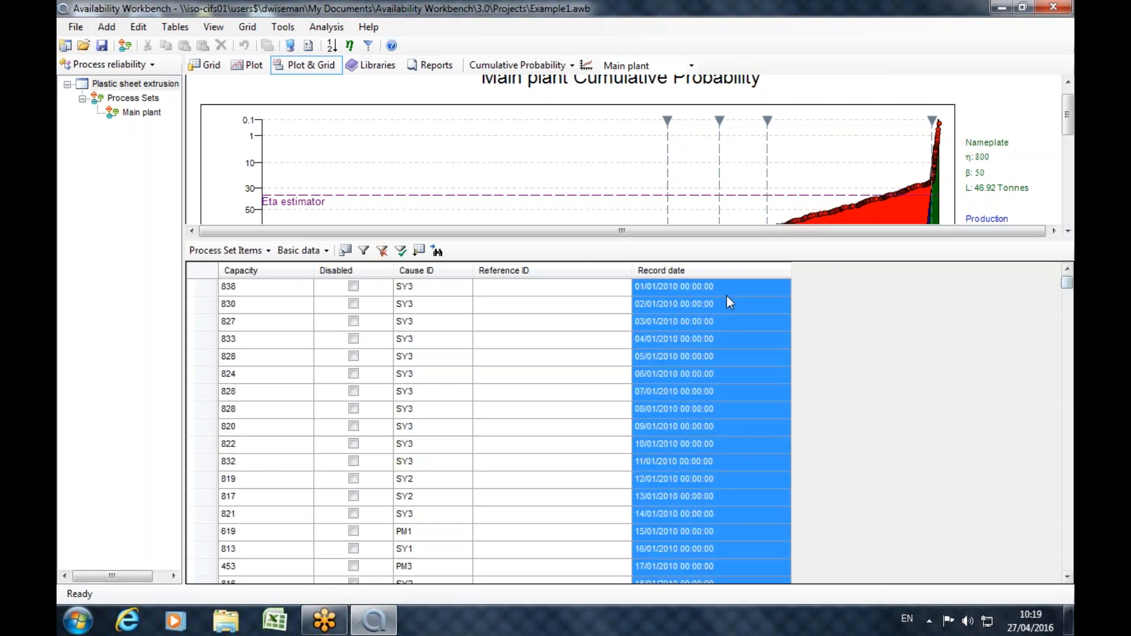
left_click(710, 287)
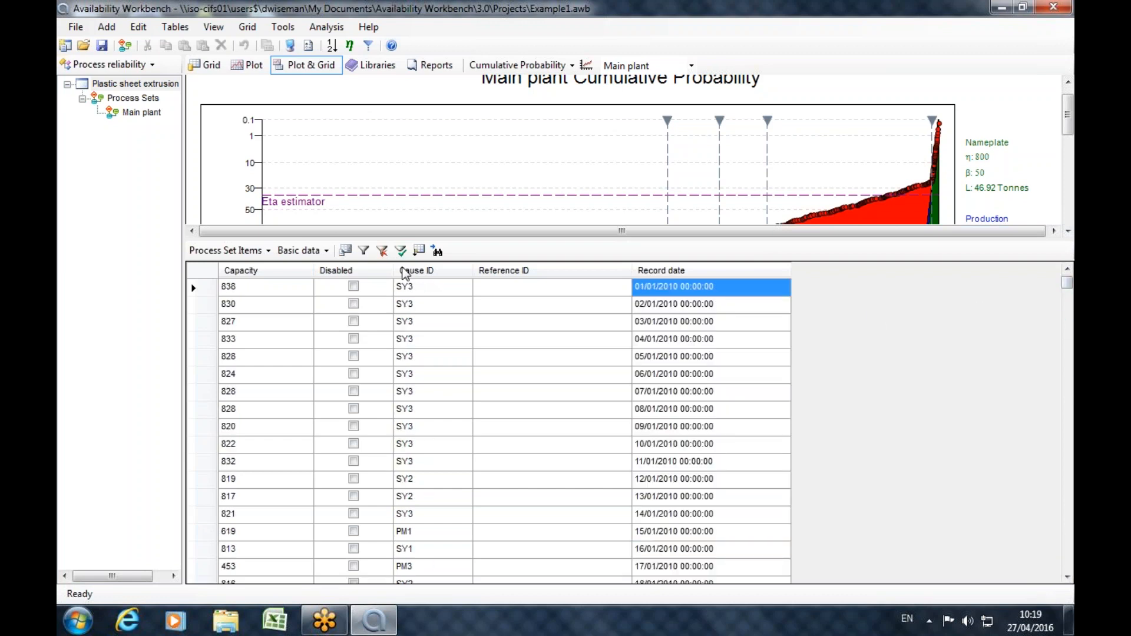
Enlarge the cumulative probability plot area over the grid and inspect the data points between the lower-capacity cusps.
mouse_move(436, 238)
left_mouse_down()
mouse_move(442, 436)
mouse_move(421, 542)
left_mouse_up()
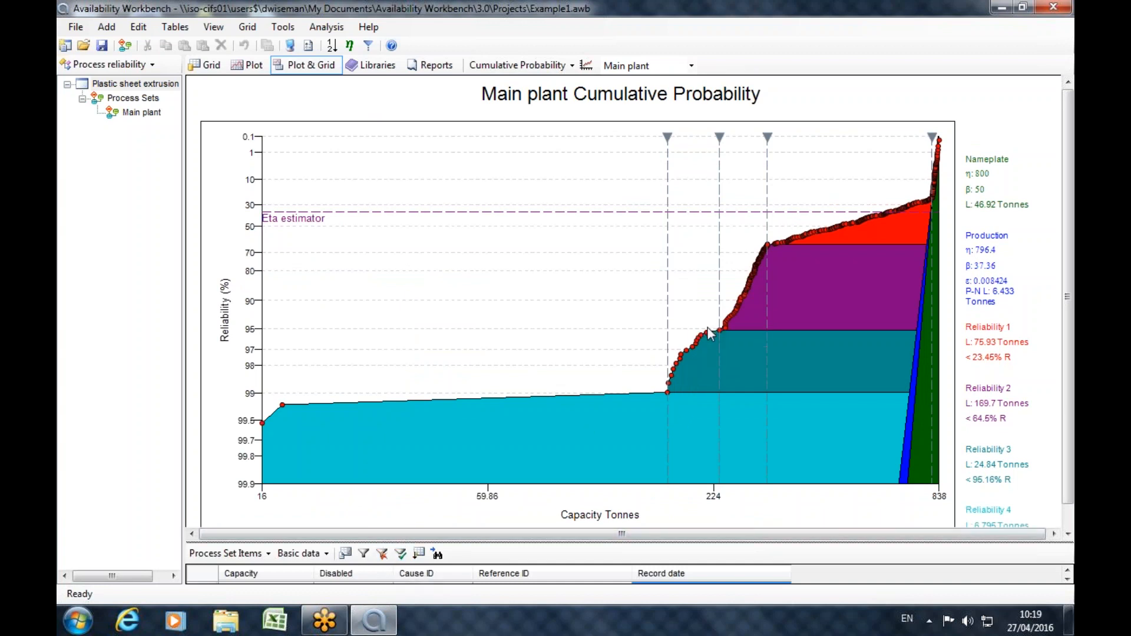
mouse_move(704, 334)
mouse_move(681, 375)
Inspect the nameplate eta and beta in the Main plant process set's analysis options, leaving the properties without changes.
double_click(136, 114)
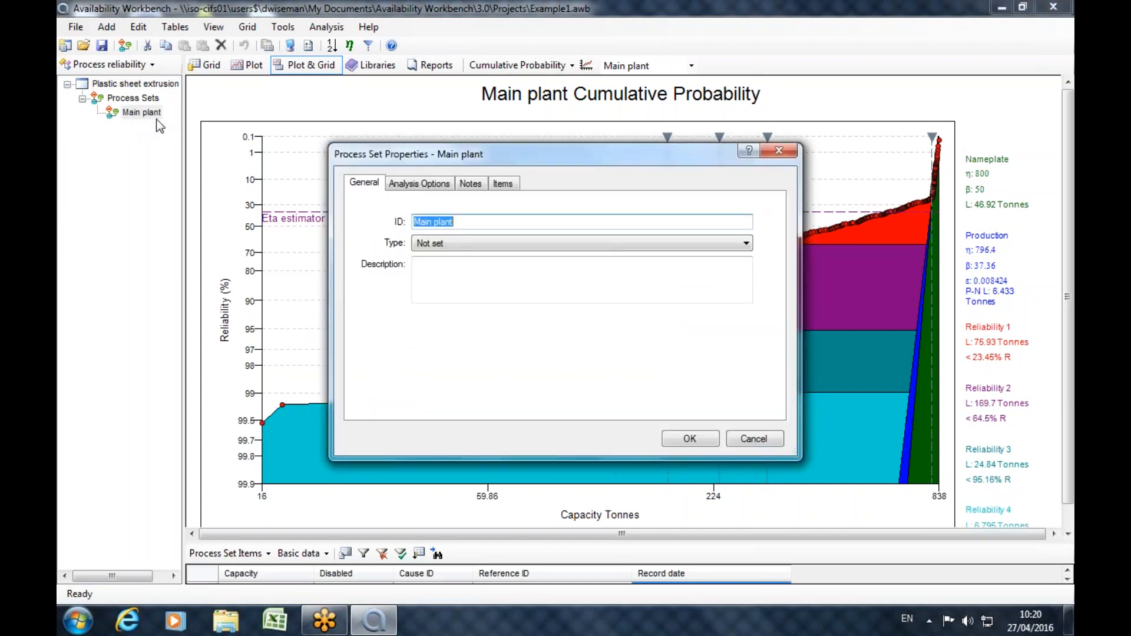
left_click(420, 184)
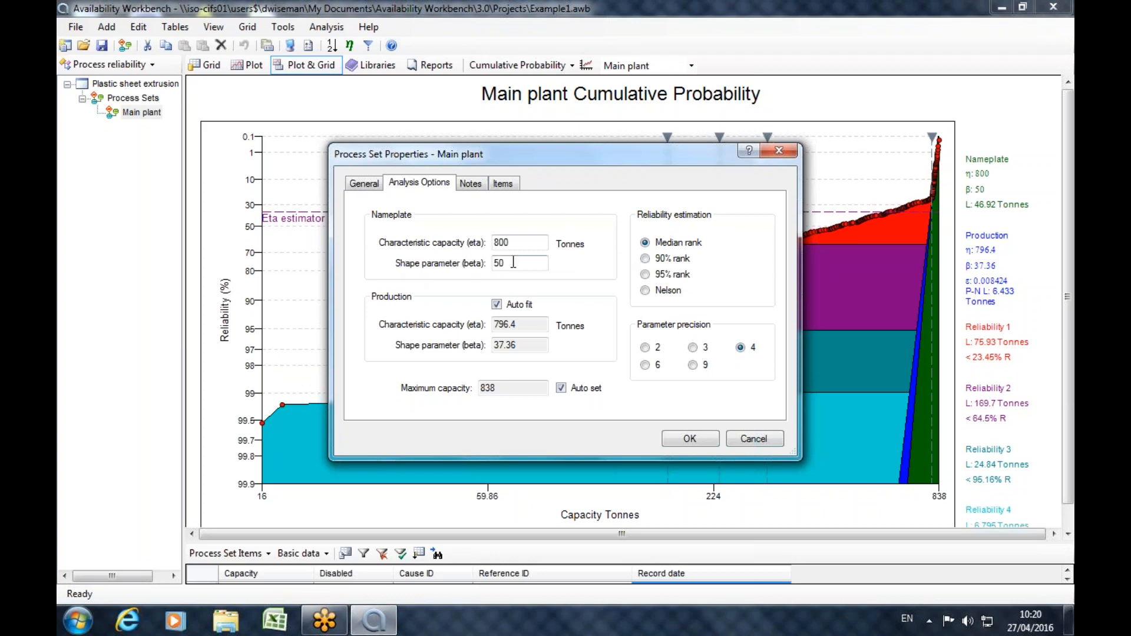
left_click_drag(523, 263, 493, 264)
left_click(528, 263)
double_click(527, 263)
left_click(533, 240)
double_click(533, 241)
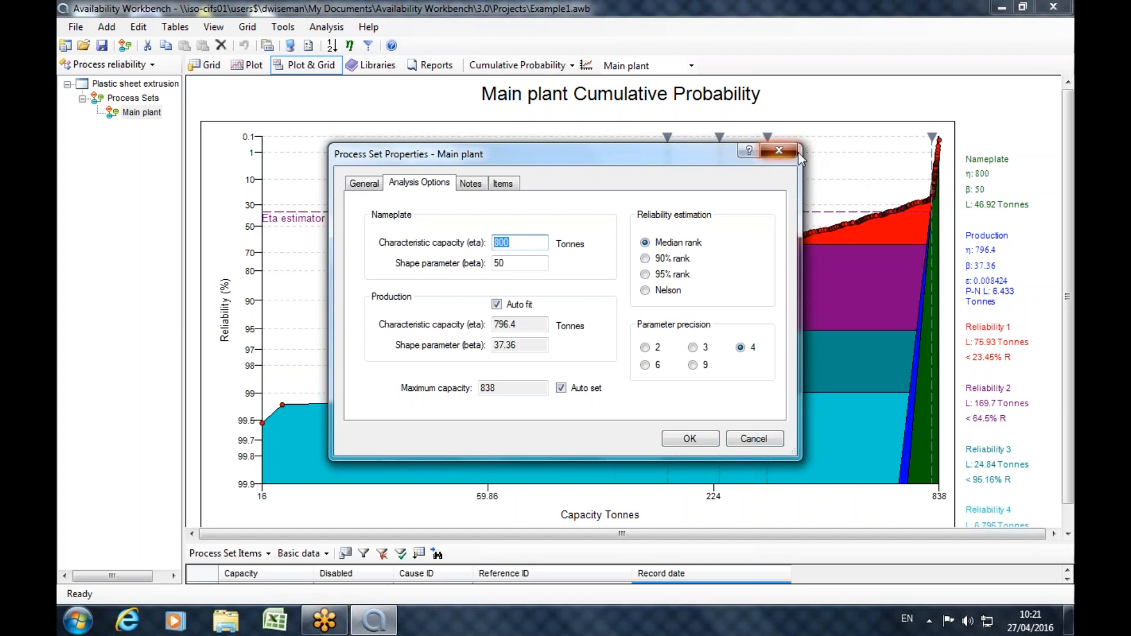
left_click(779, 151)
Remove all four cusps from the Main plant cumulative probability plot and inspect the points where the slope changes.
mouse_move(762, 259)
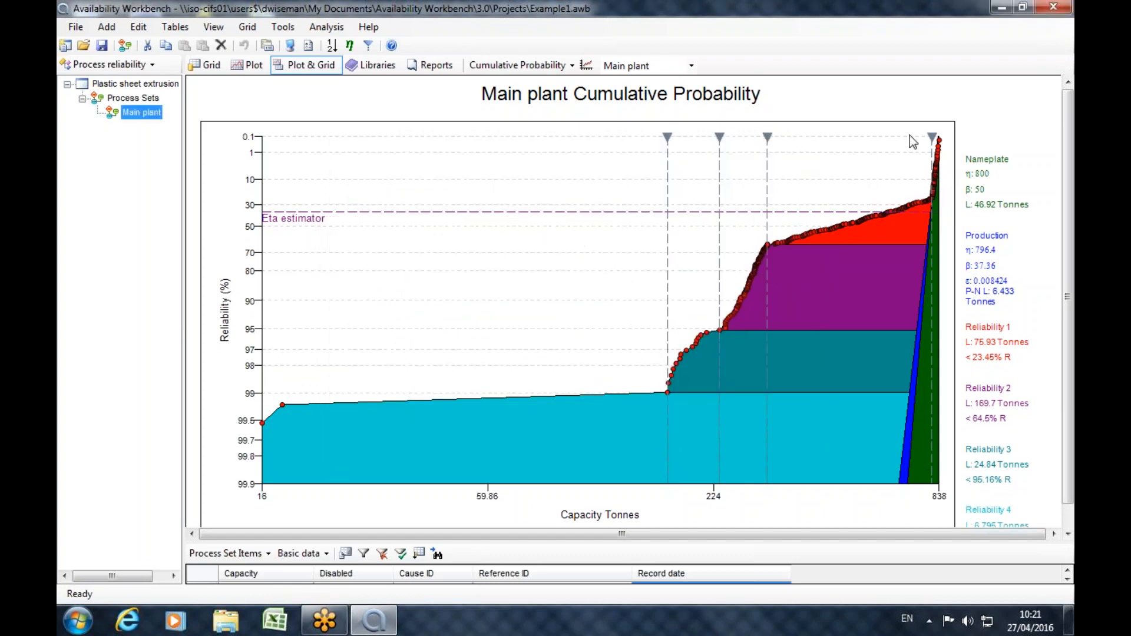
left_click(932, 137)
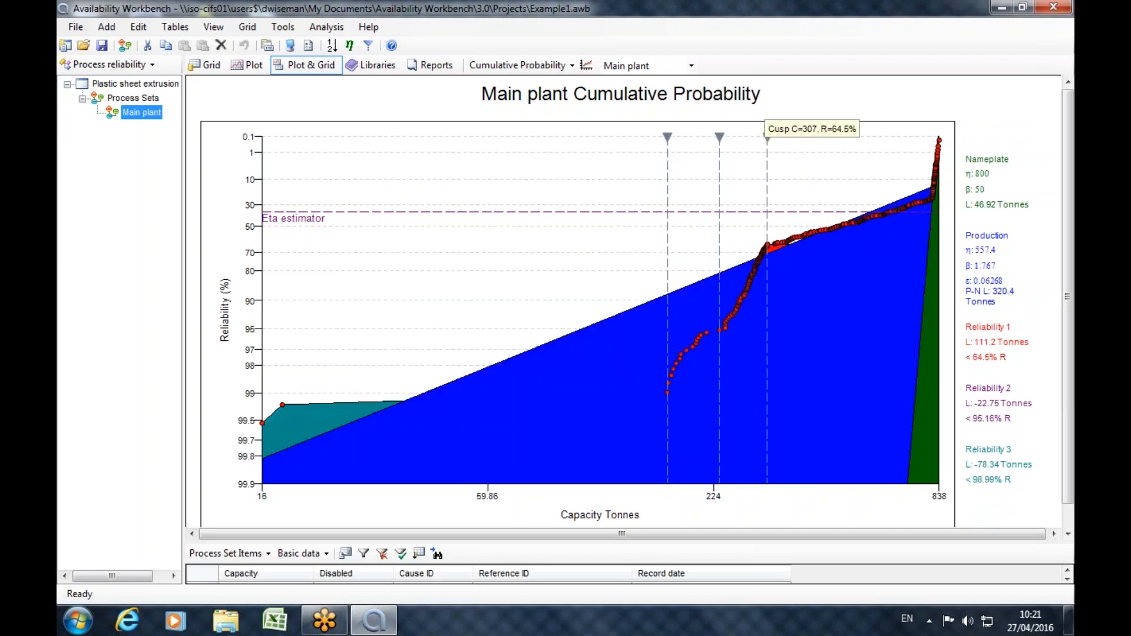
left_click(768, 137)
left_click(719, 138)
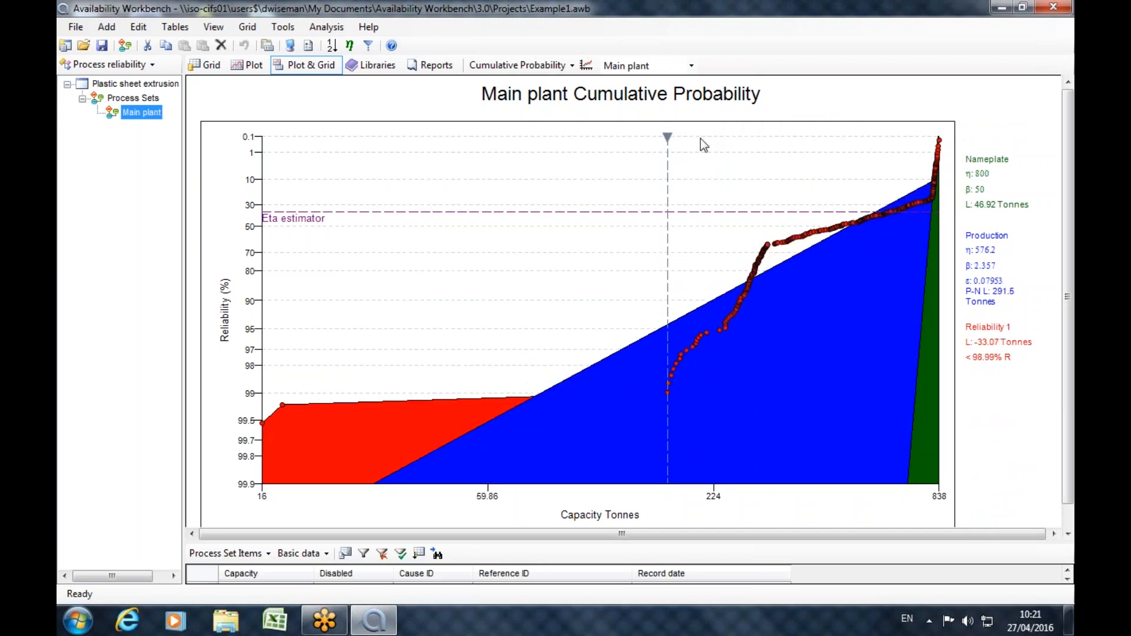
left_click(668, 138)
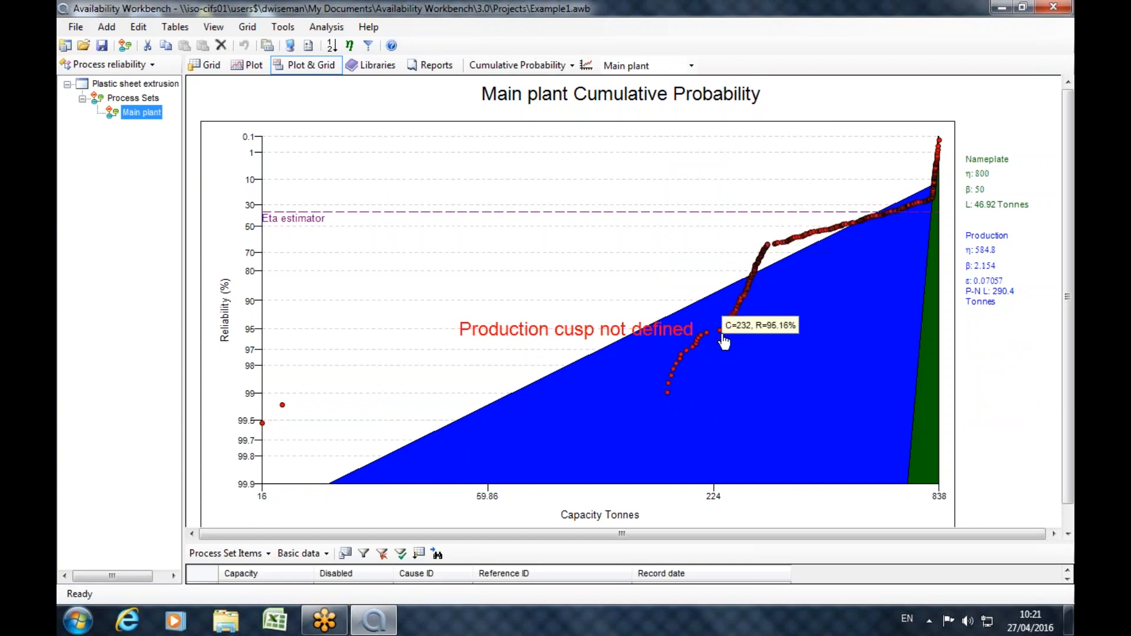
mouse_move(749, 274)
mouse_move(791, 244)
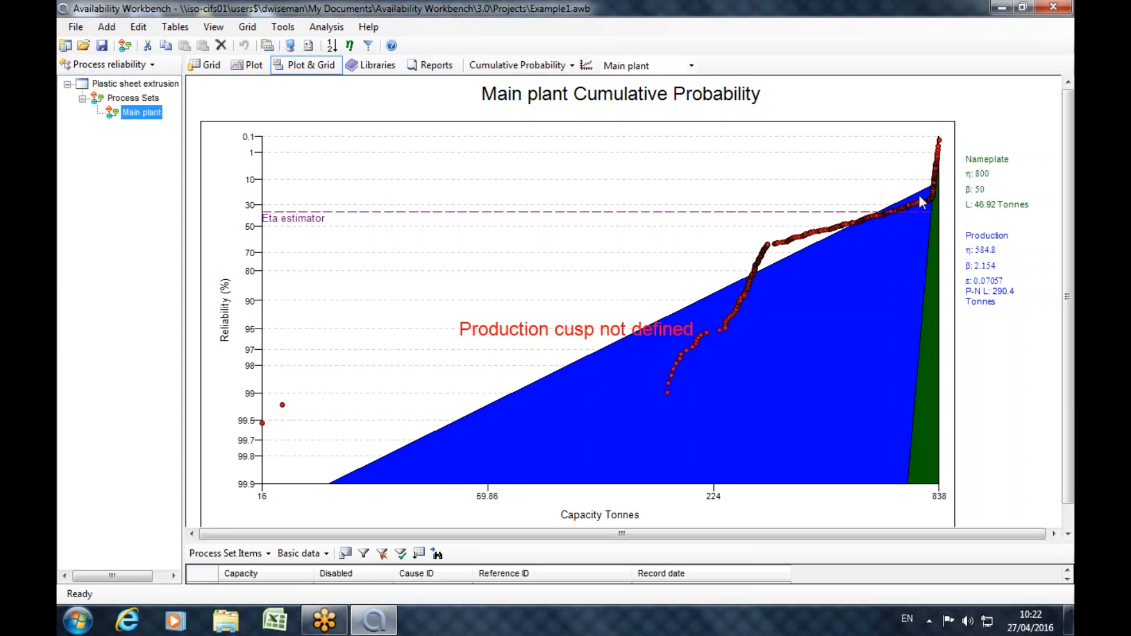
Define four cusps on the Main plant plot at the slope changes at 23.45%, 64.23%, 95.16% and 98.99% reliability.
mouse_move(934, 203)
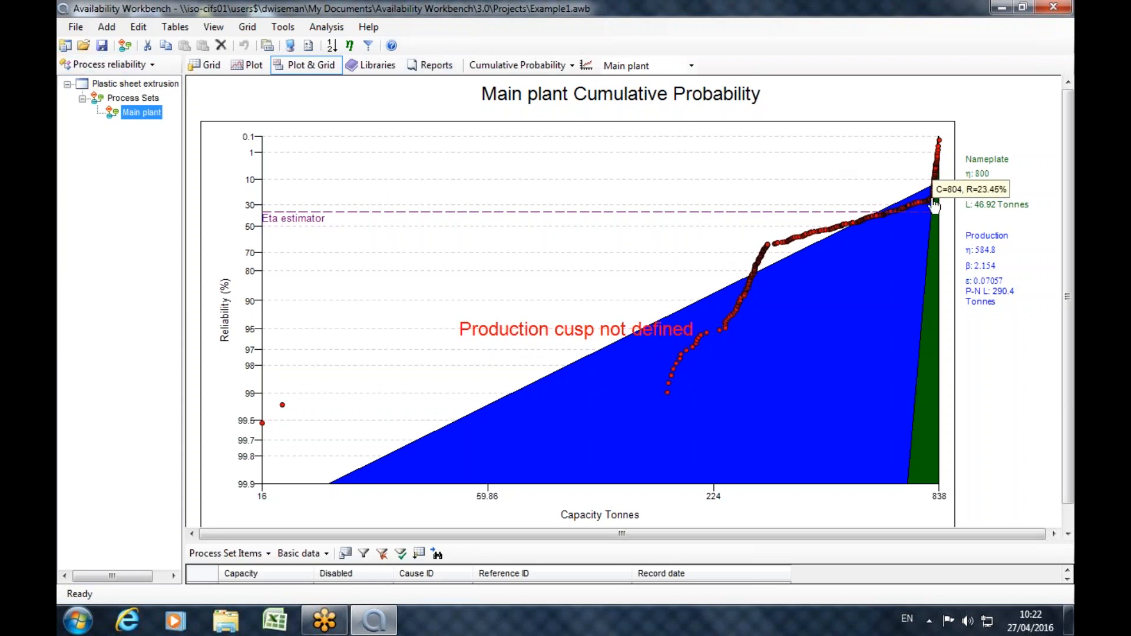
left_click(935, 205)
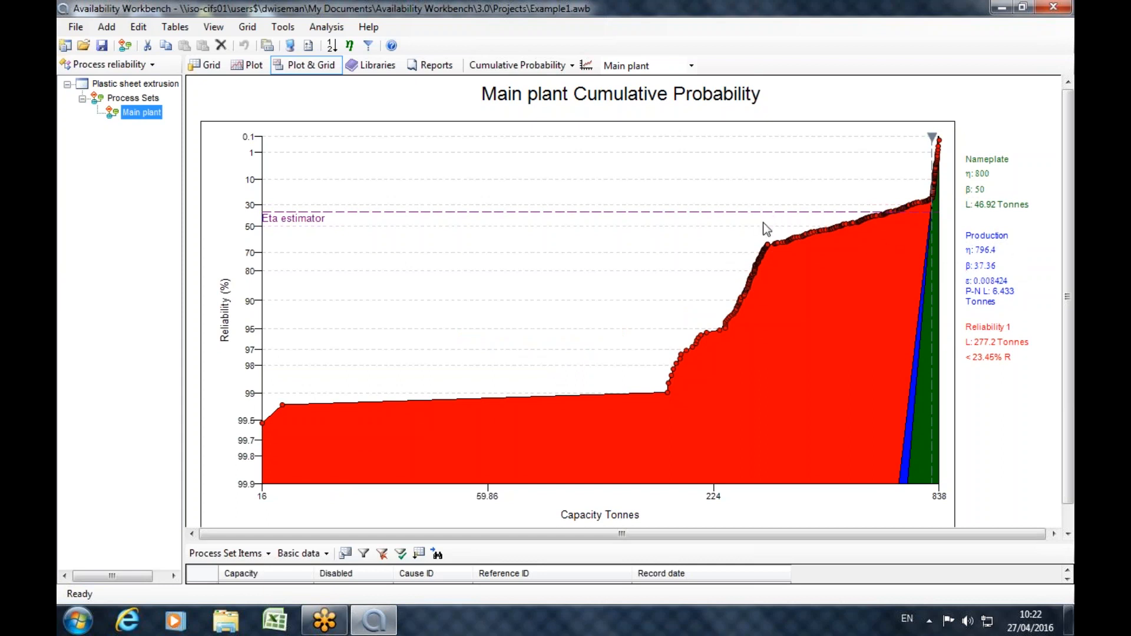
left_click(768, 248)
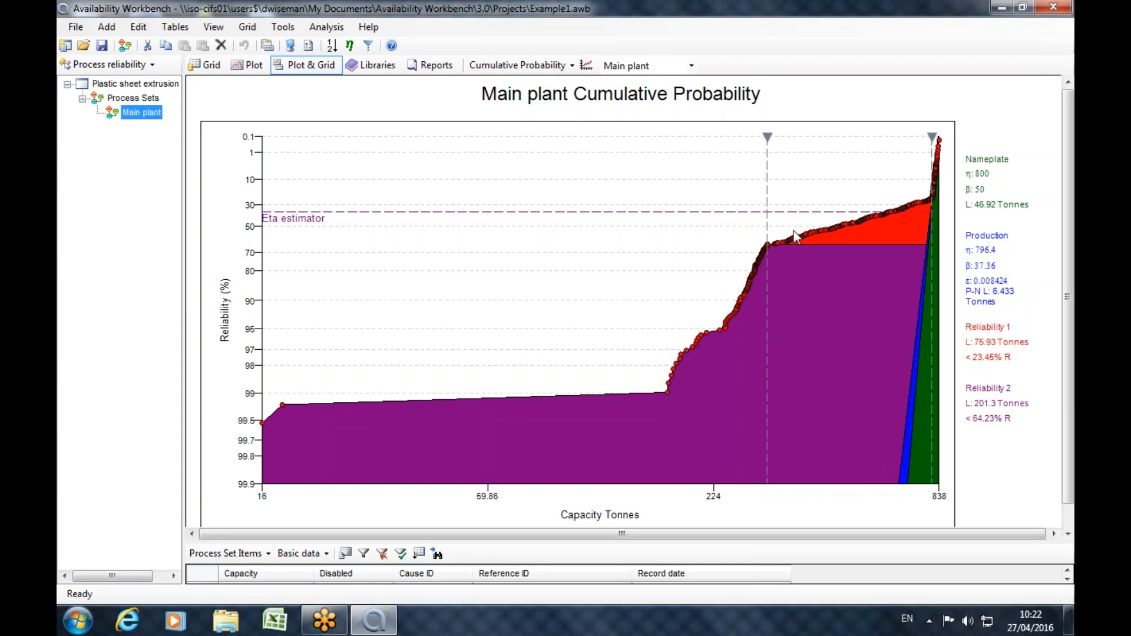
mouse_move(725, 334)
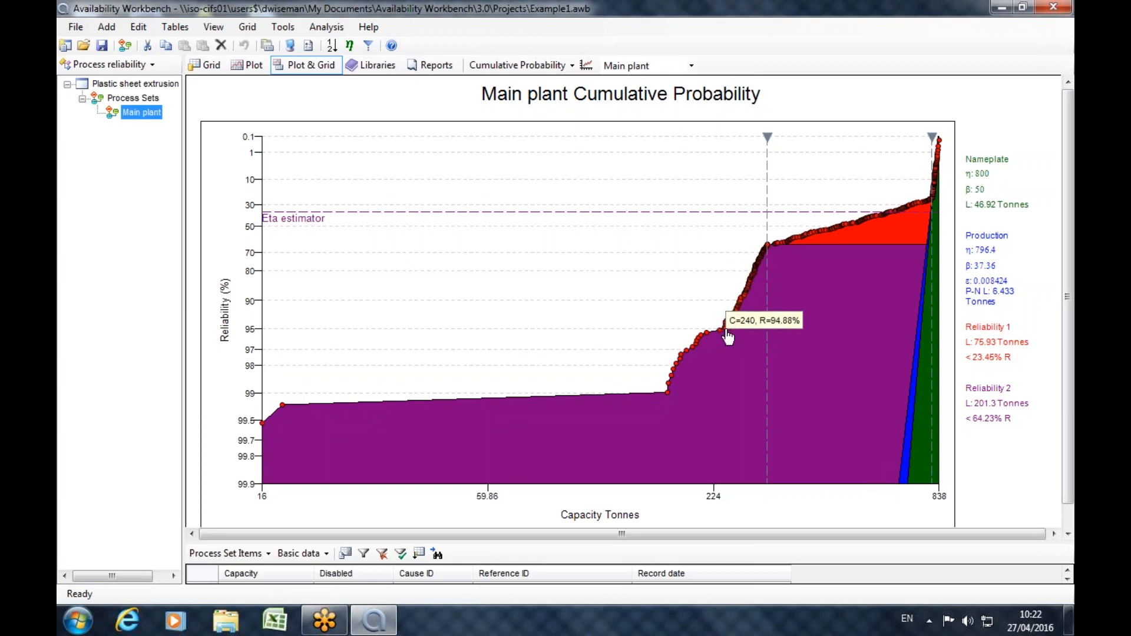
left_click(722, 331)
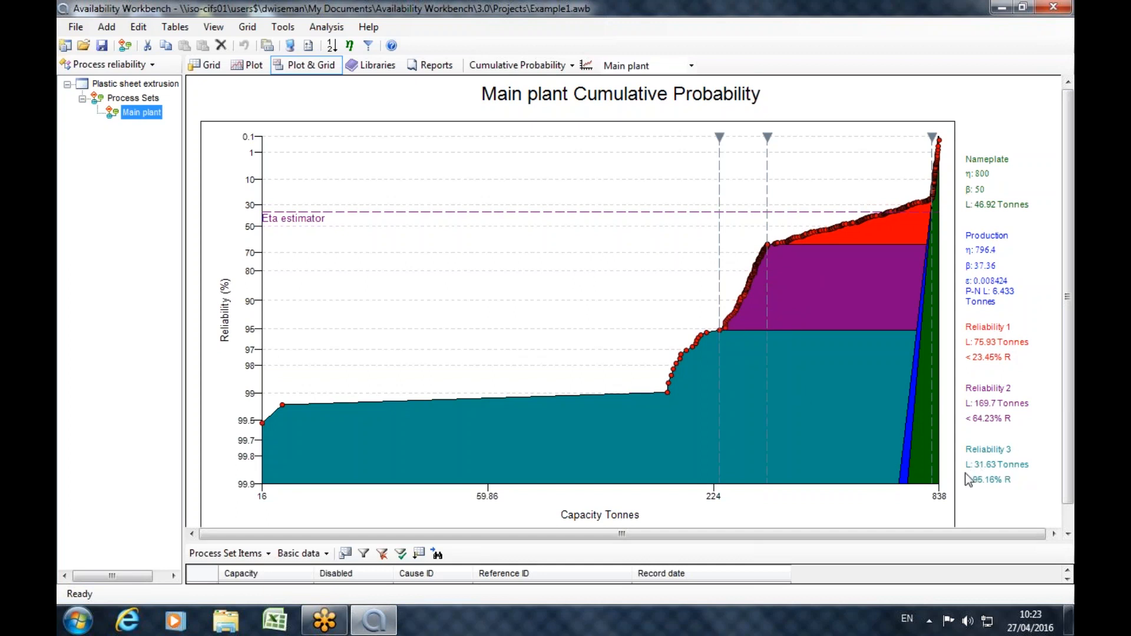
mouse_move(670, 399)
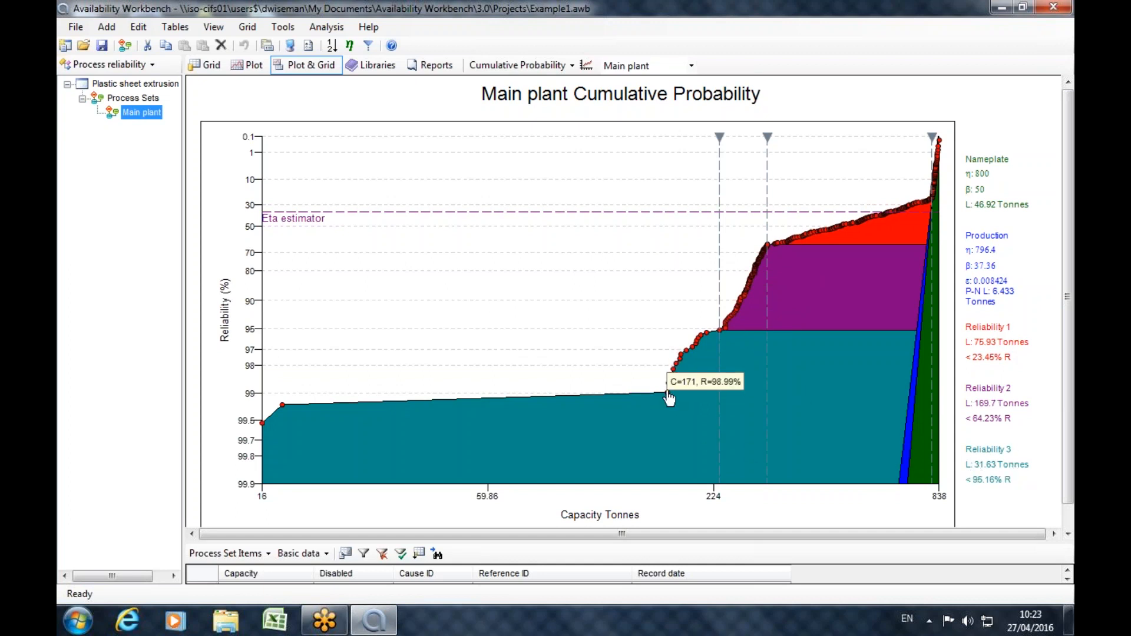
left_click(670, 398)
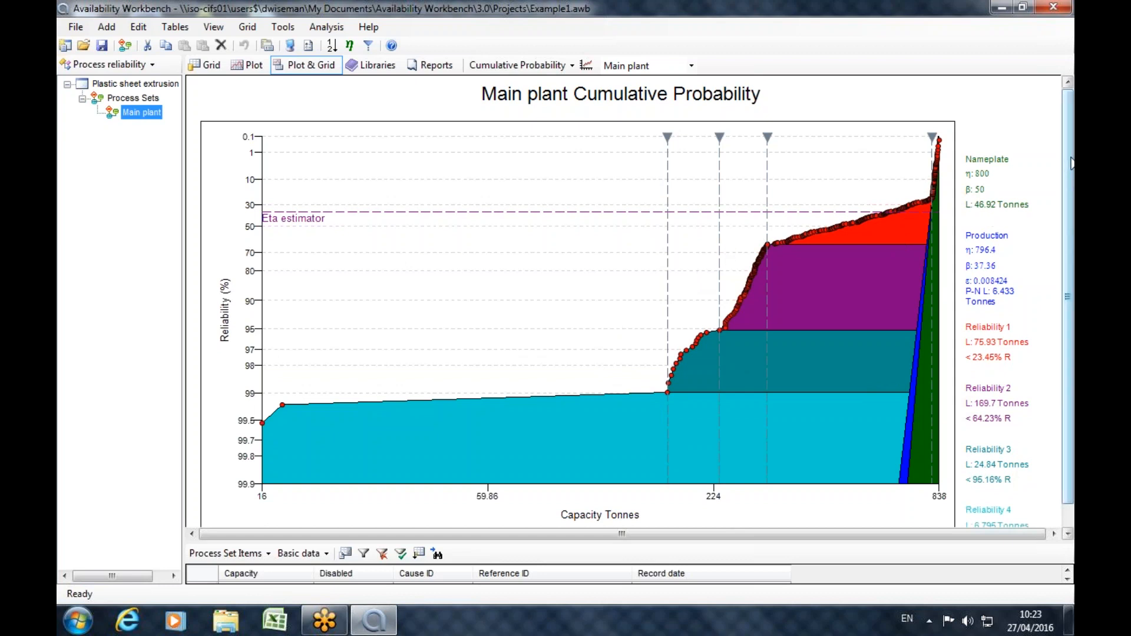
Examine the production losses in the plot legend and the process set items in the enlarged grid, restoring the plot area.
scroll(1071, 167, "down", 1)
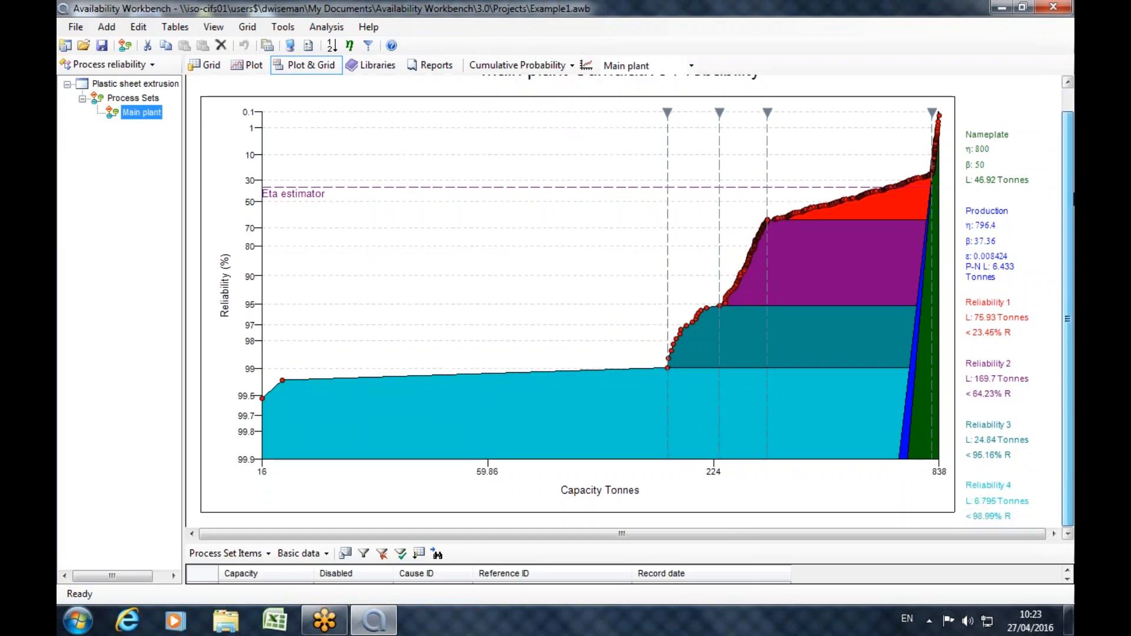
scroll(637, 301, "up", 1)
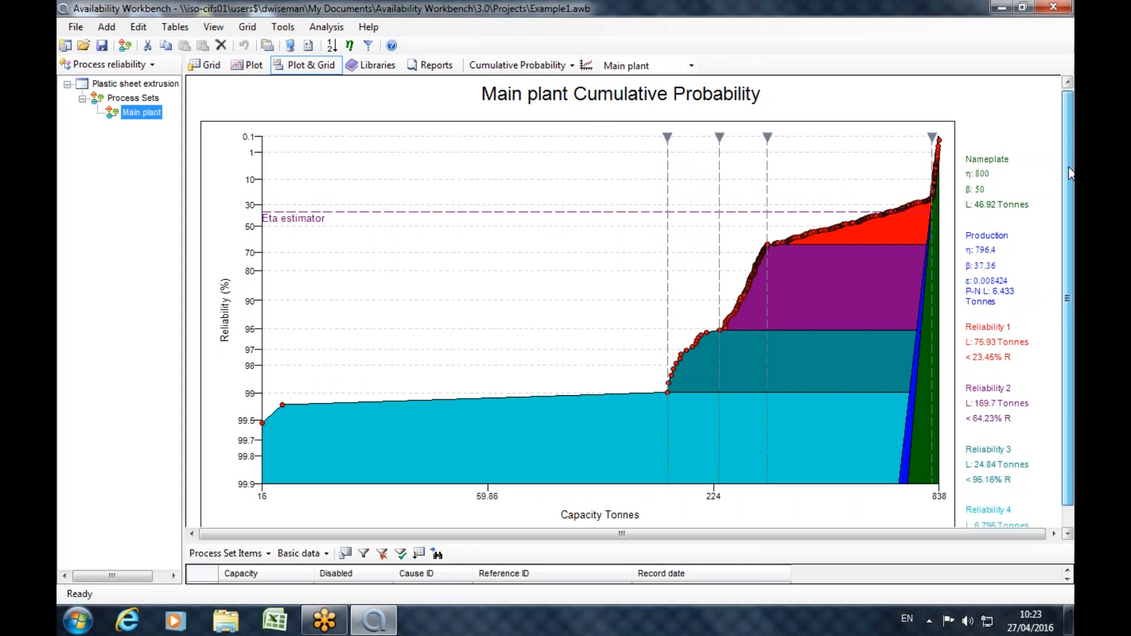
scroll(1070, 174, "down", 1)
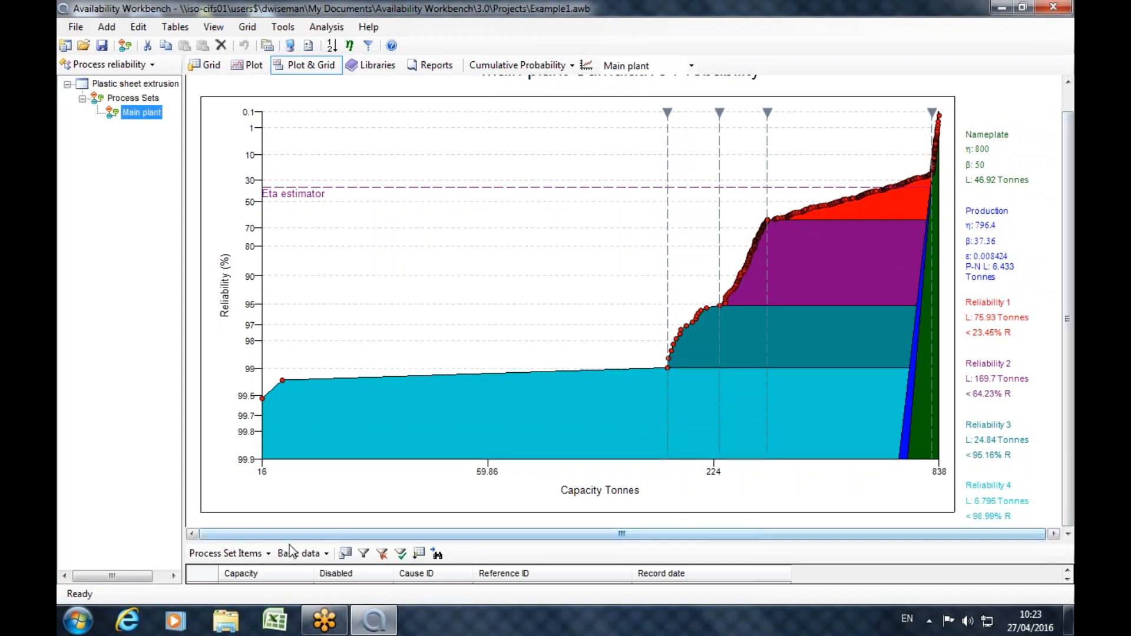
left_click_drag(294, 537, 295, 211)
left_click_drag(1067, 255, 1067, 255)
left_click_drag(1052, 633, 1067, 252)
left_click_drag(616, 210, 624, 556)
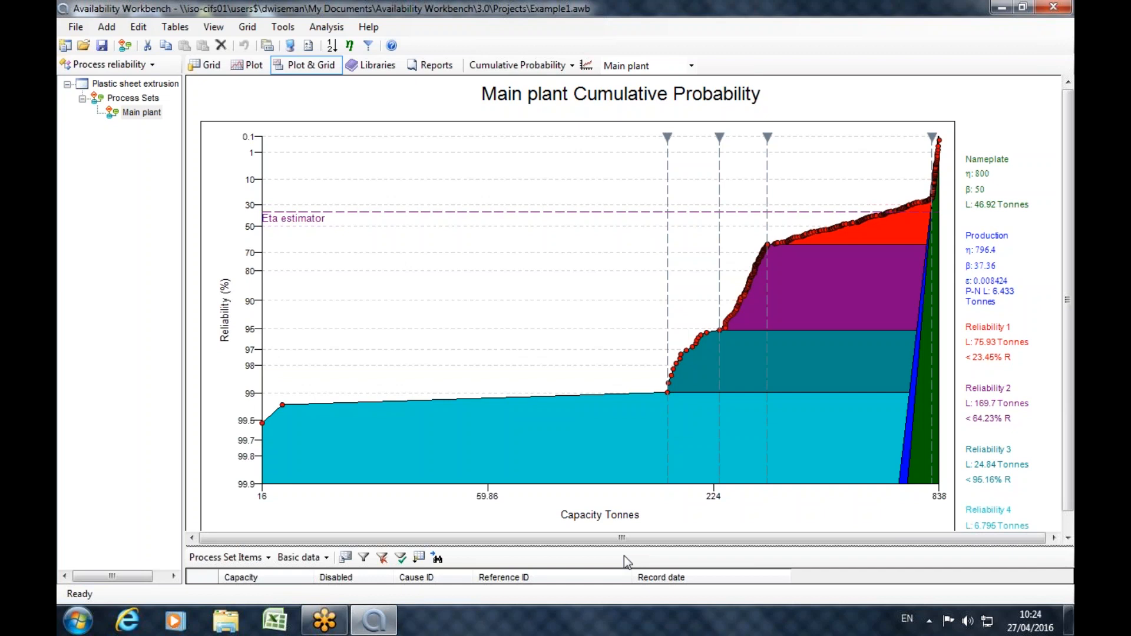
Open the recently used AvSim project Oil & Gas System_Stage 4.awb in place of Example1.
left_click(324, 28)
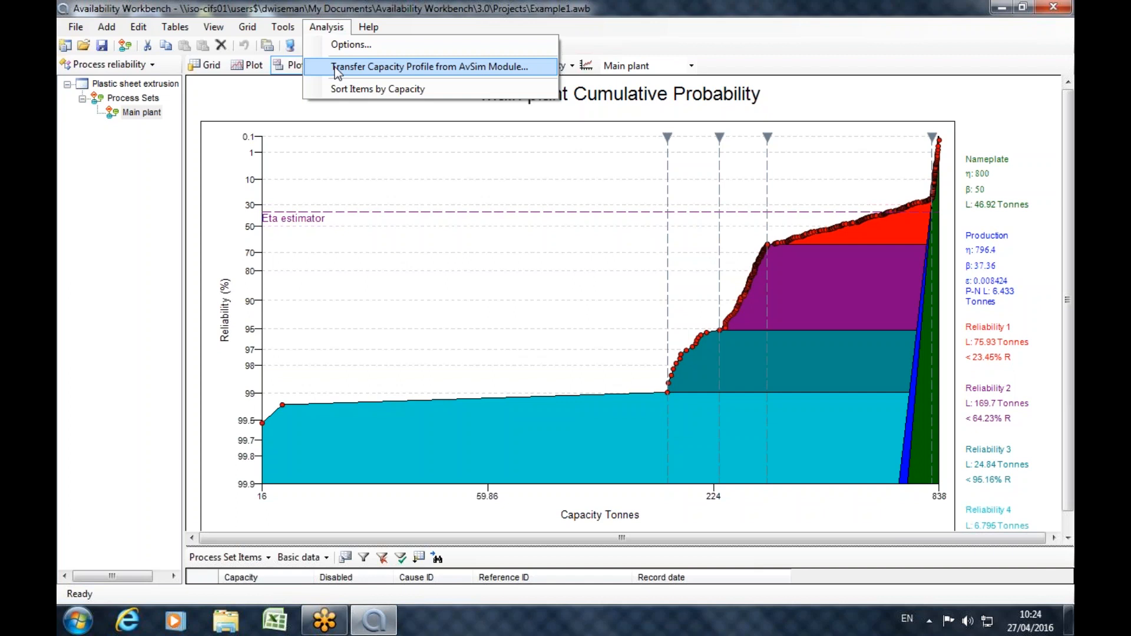
left_click(415, 5)
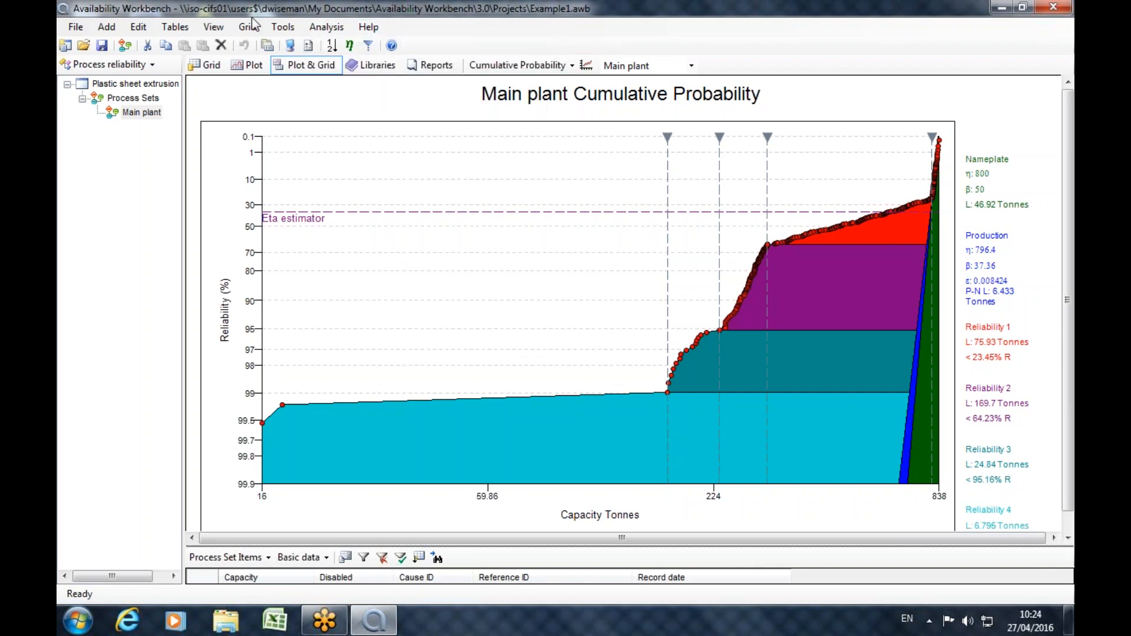
left_click(83, 46)
left_click(580, 364)
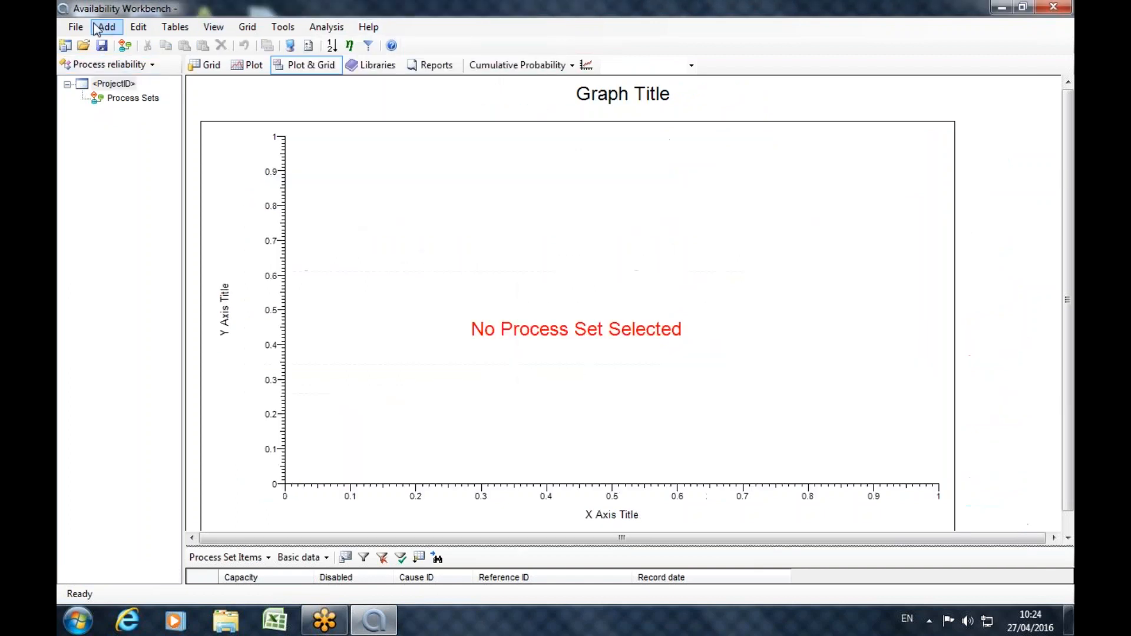
left_click(75, 27)
mouse_move(122, 101)
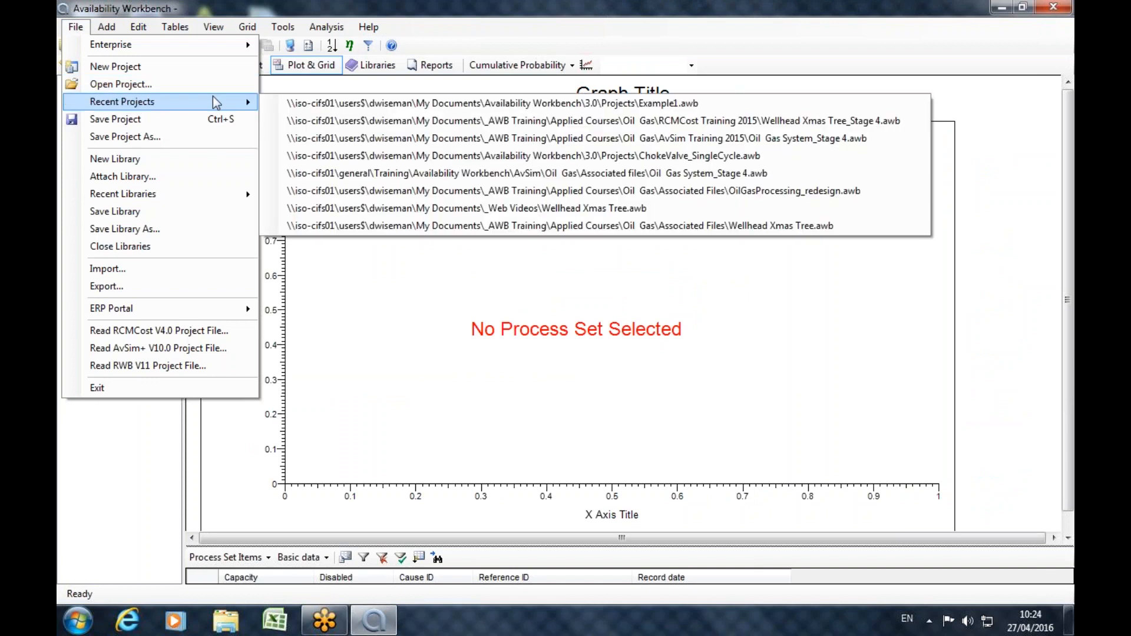
left_click(481, 174)
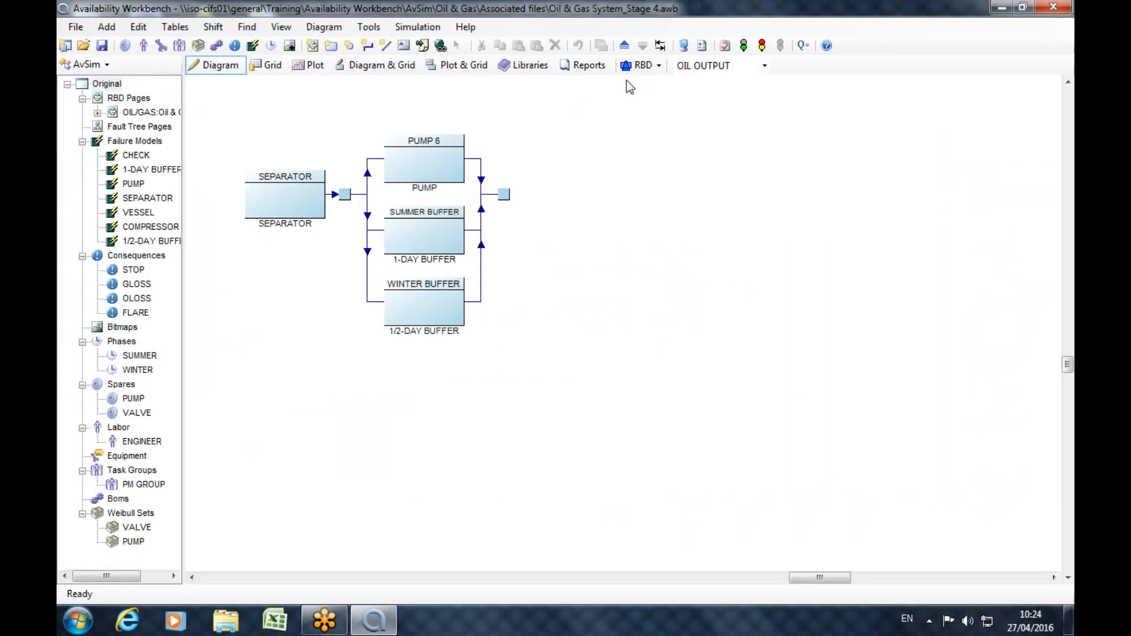
left_click(744, 45)
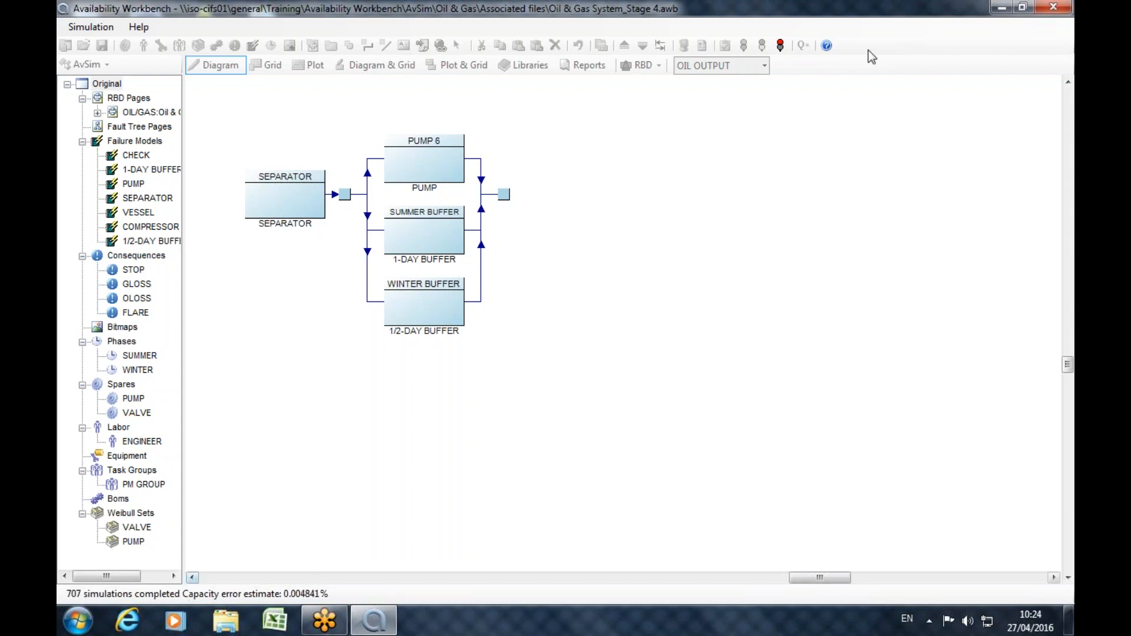
left_click(782, 46)
left_click(645, 362)
Open the project options at the lifetime settings and select the number of time profile intervals.
left_click(725, 45)
left_click(468, 181)
left_click(437, 183)
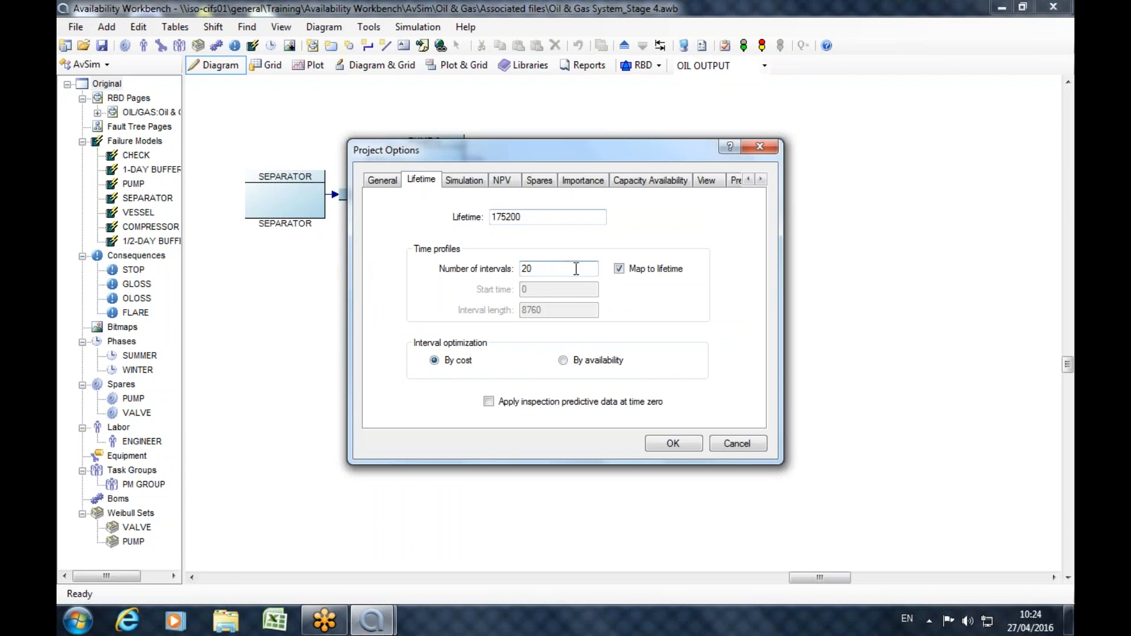
left_click_drag(576, 268, 513, 269)
left_click(69, 629)
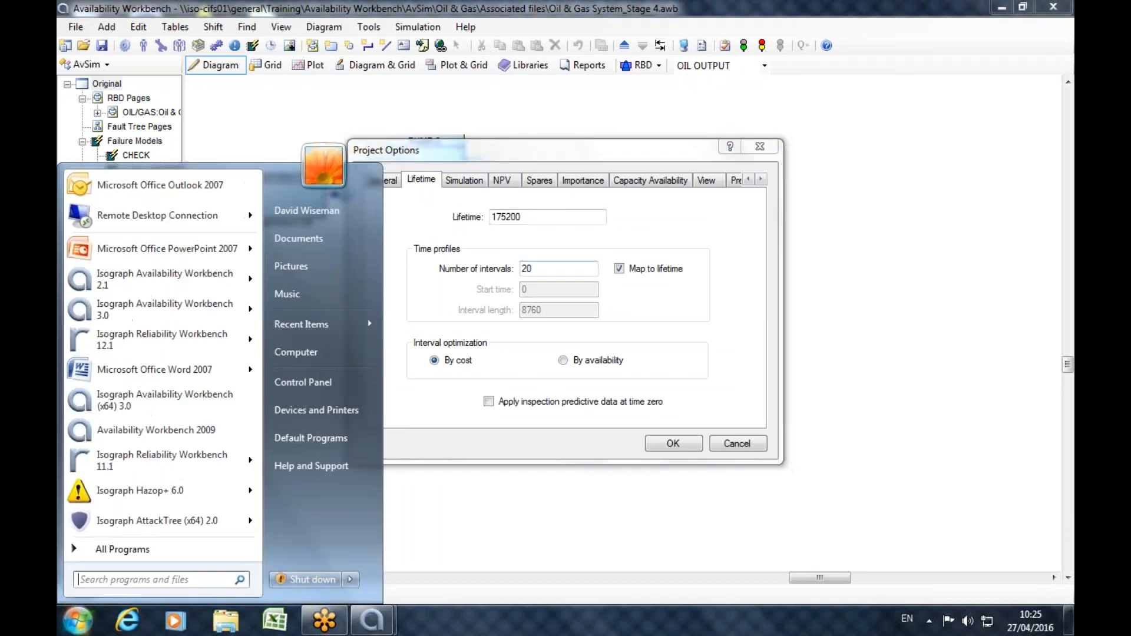
left_click(118, 552)
left_click_drag(257, 248, 260, 336)
left_click(107, 375)
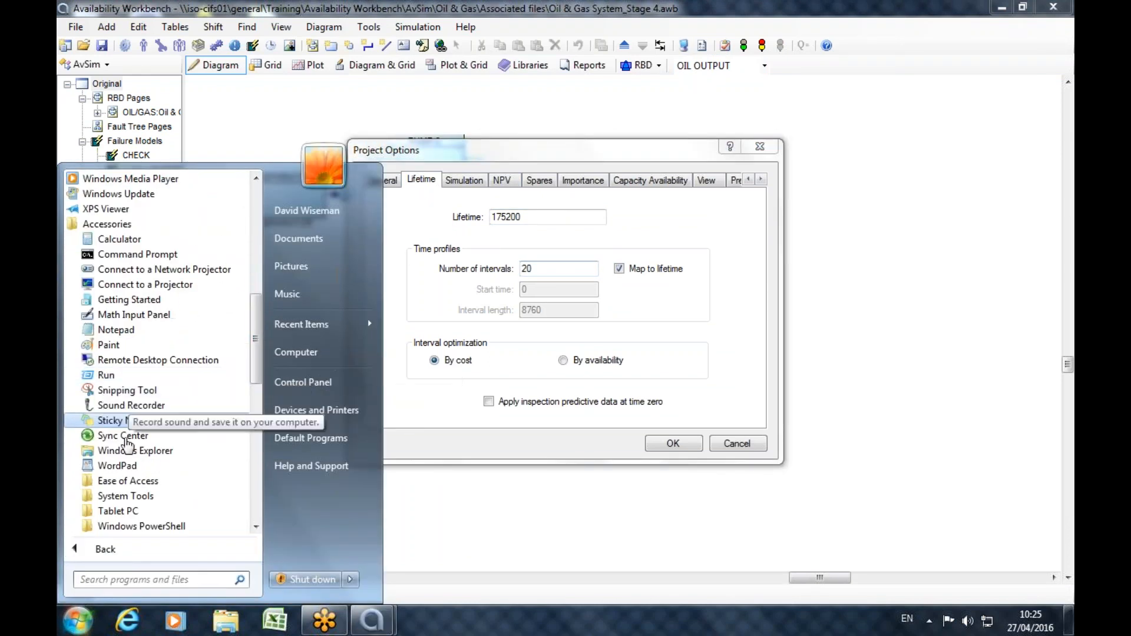
left_click(108, 345)
left_click(774, 69)
Switch to Calculator, divide the lifetime of 175200 by 24 to get the number of daily intervals, and close it.
left_click(79, 618)
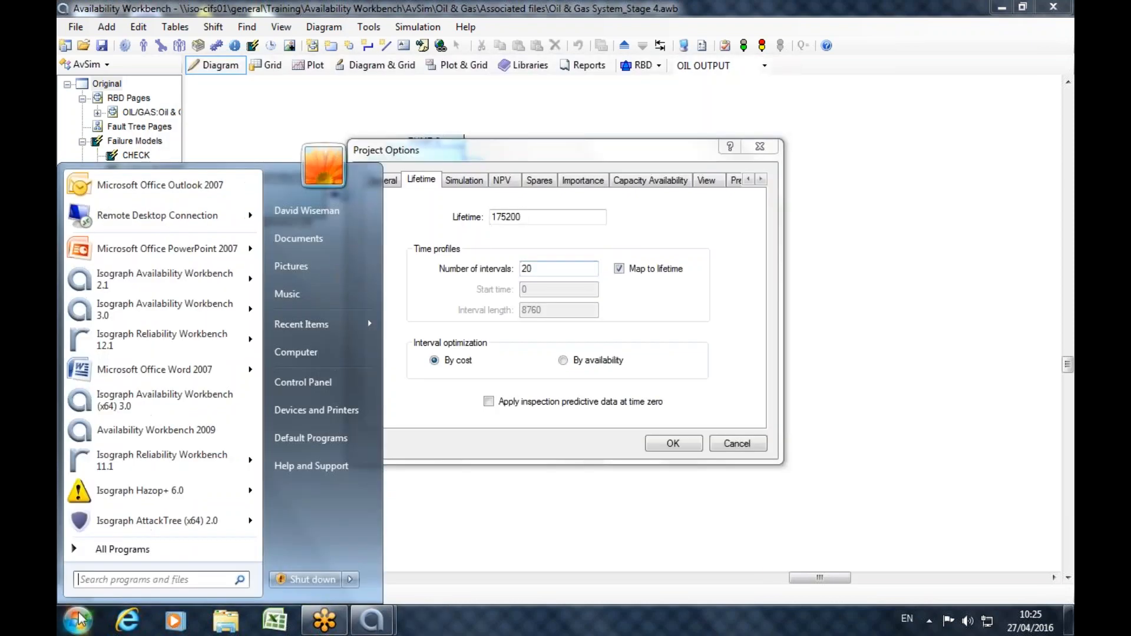
left_click(118, 549)
left_click(112, 224)
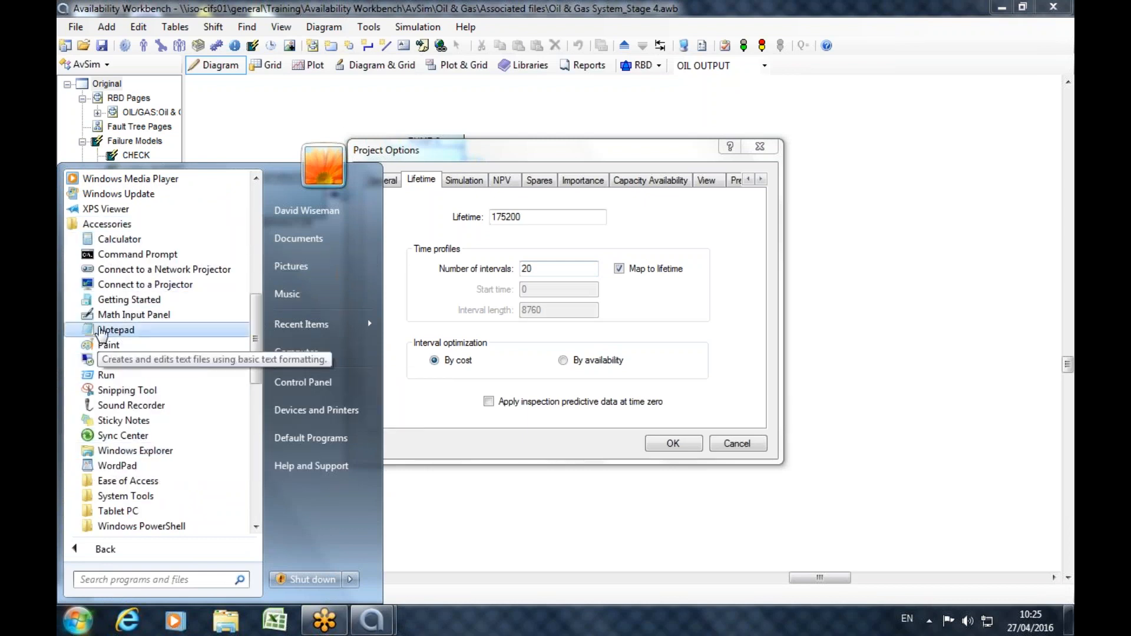
left_click(113, 239)
left_click(684, 307)
left_click(683, 256)
left_click(715, 282)
left_click(715, 307)
left_click(707, 333)
left_click(716, 334)
left_click(777, 256)
left_click(715, 307)
left_click(685, 284)
left_click(813, 318)
left_click(812, 111)
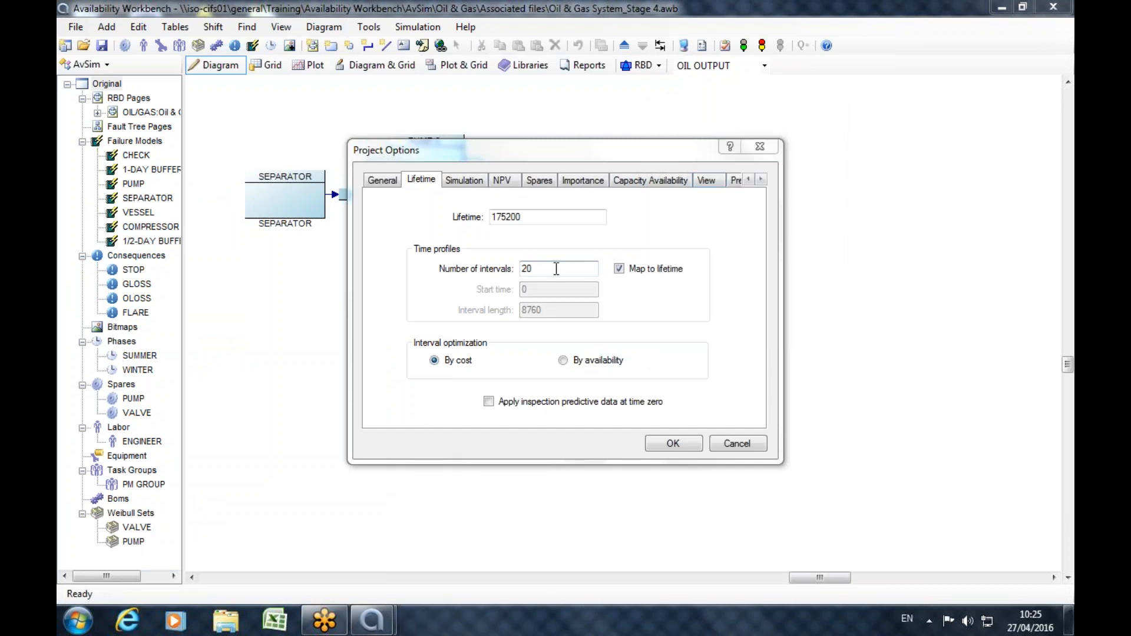
Set the number of time profile intervals to 7300 and apply the project options.
type("73")
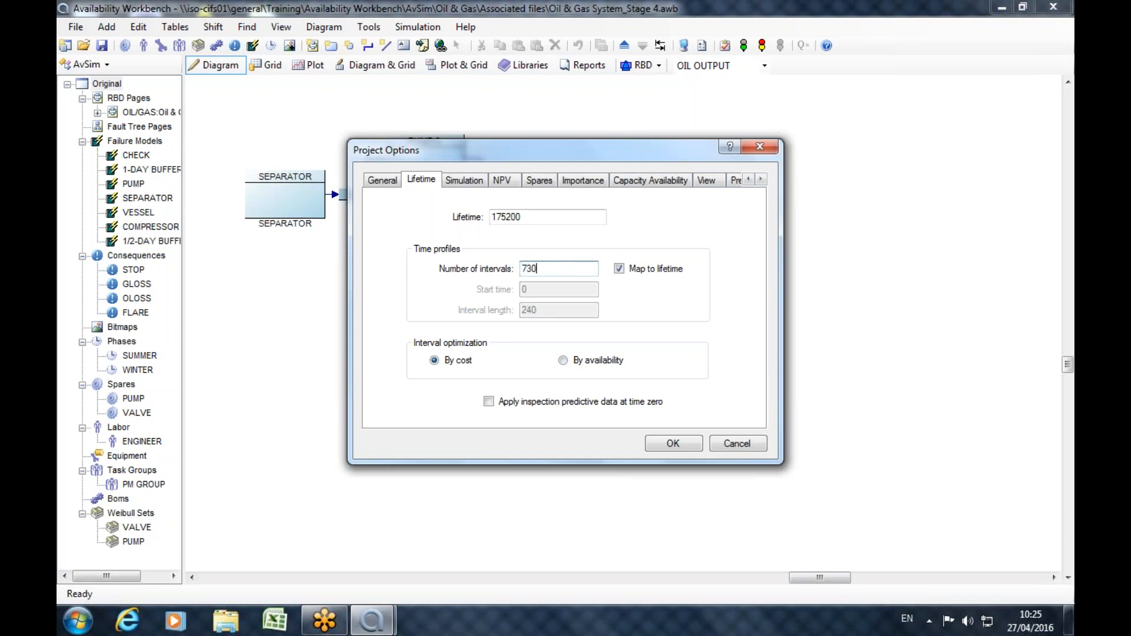
type("00")
left_click(673, 443)
Run the simulation again, stop it early while keeping its results, and close the results summary.
left_click(735, 50)
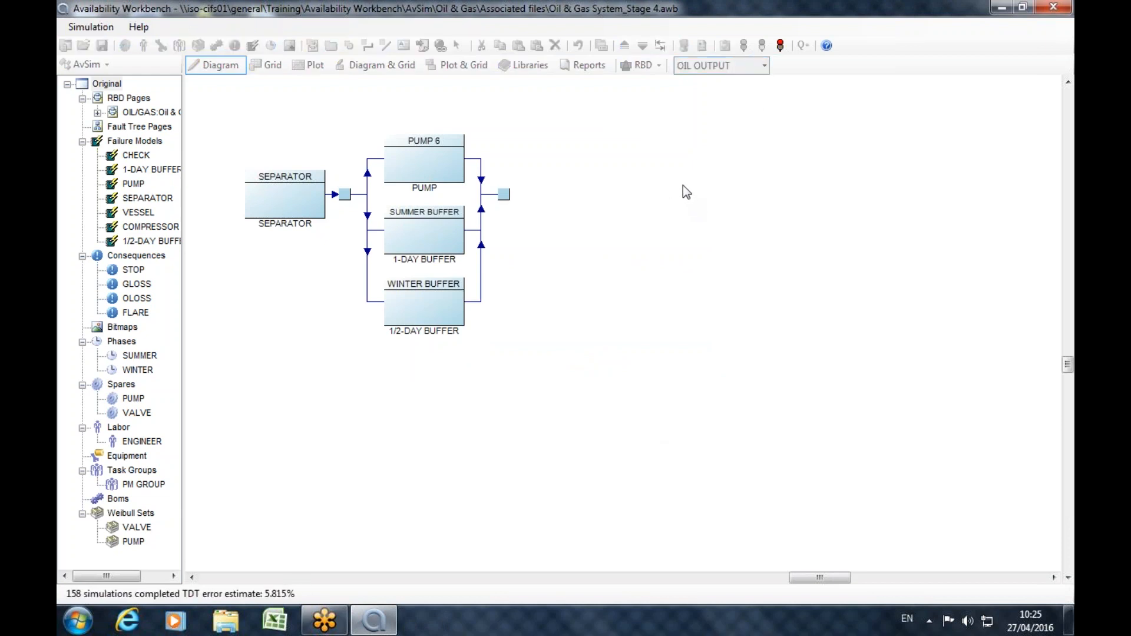
left_click(780, 46)
left_click(561, 364)
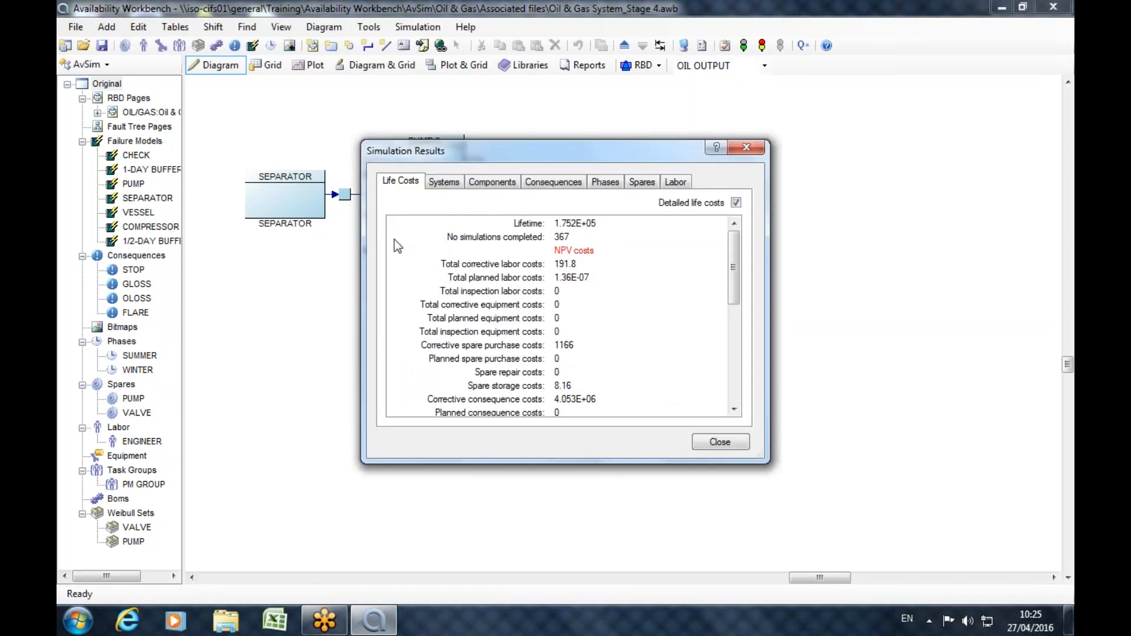
left_click(745, 148)
Display the simulation results as a System profile plot.
left_click(329, 72)
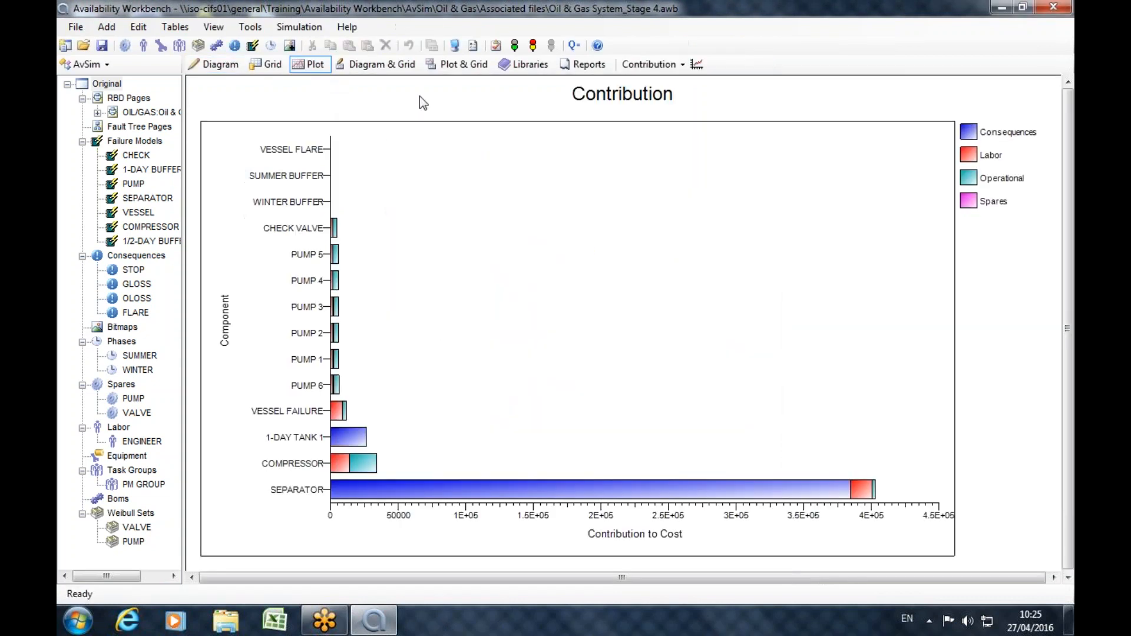
left_click(651, 64)
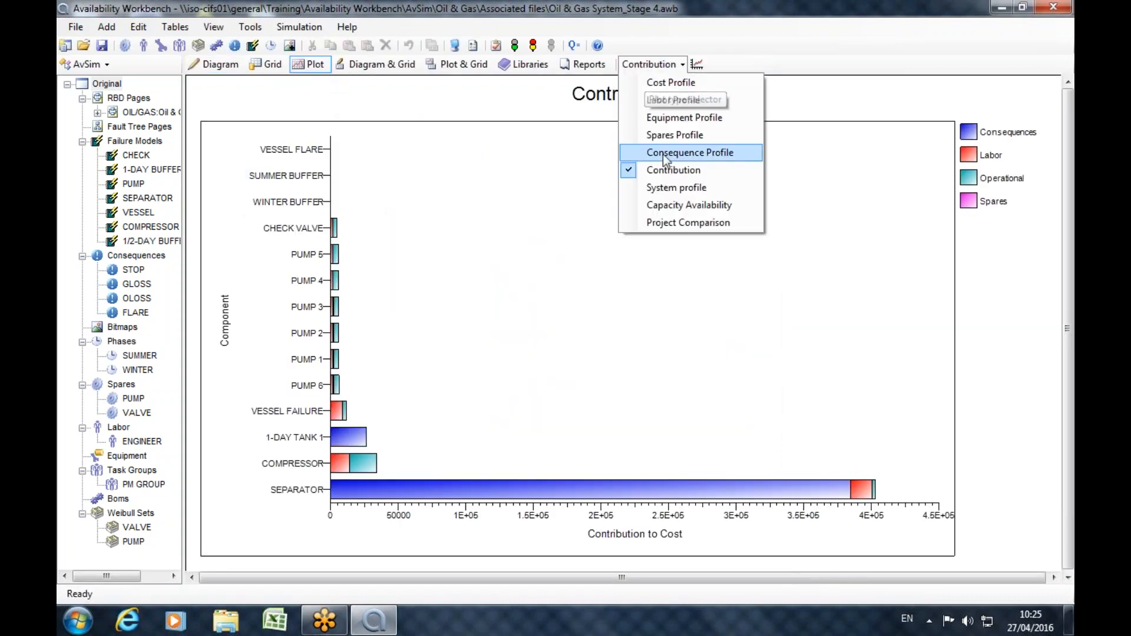
left_click(676, 187)
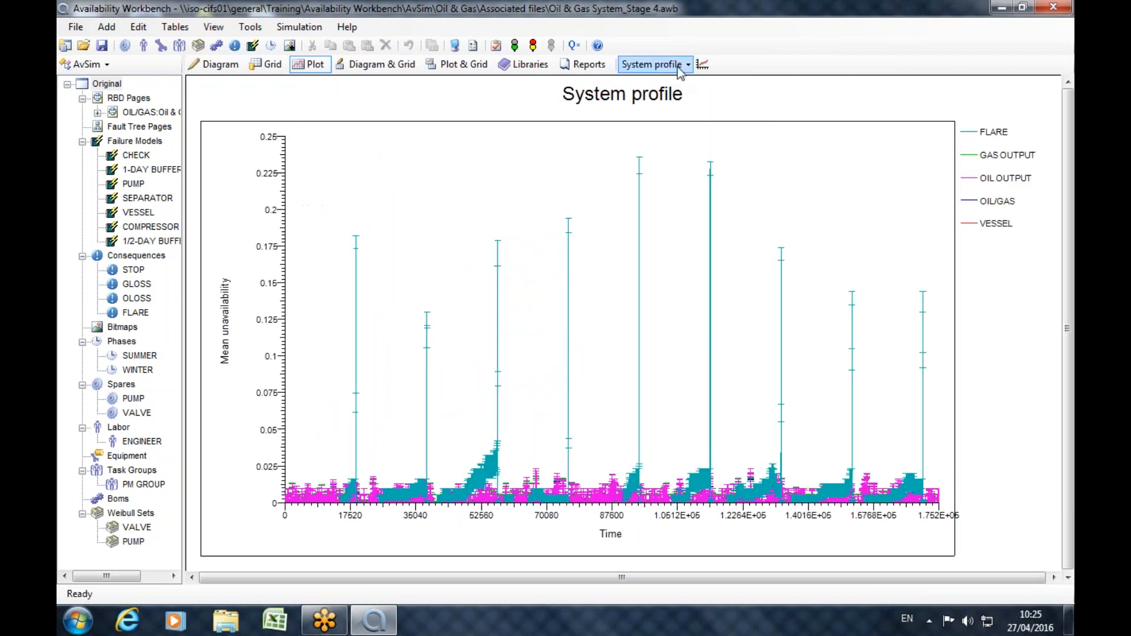
Configure the System profile plot to show mean capacity (m^3/day) for OIL/GAS only, without error bars.
left_click(701, 67)
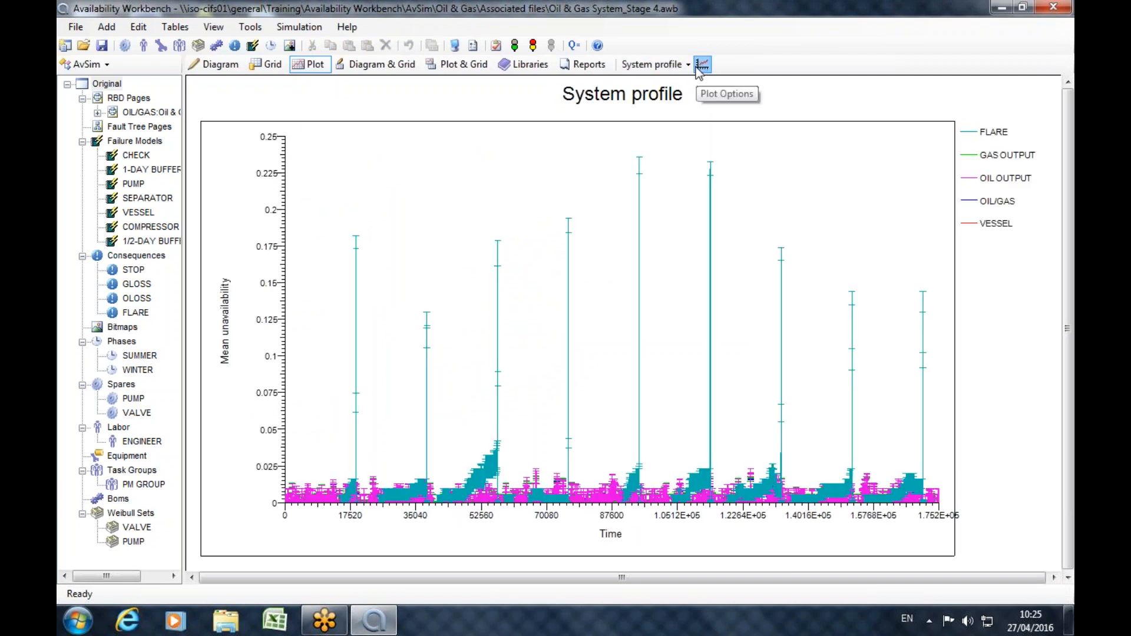
left_click(456, 297)
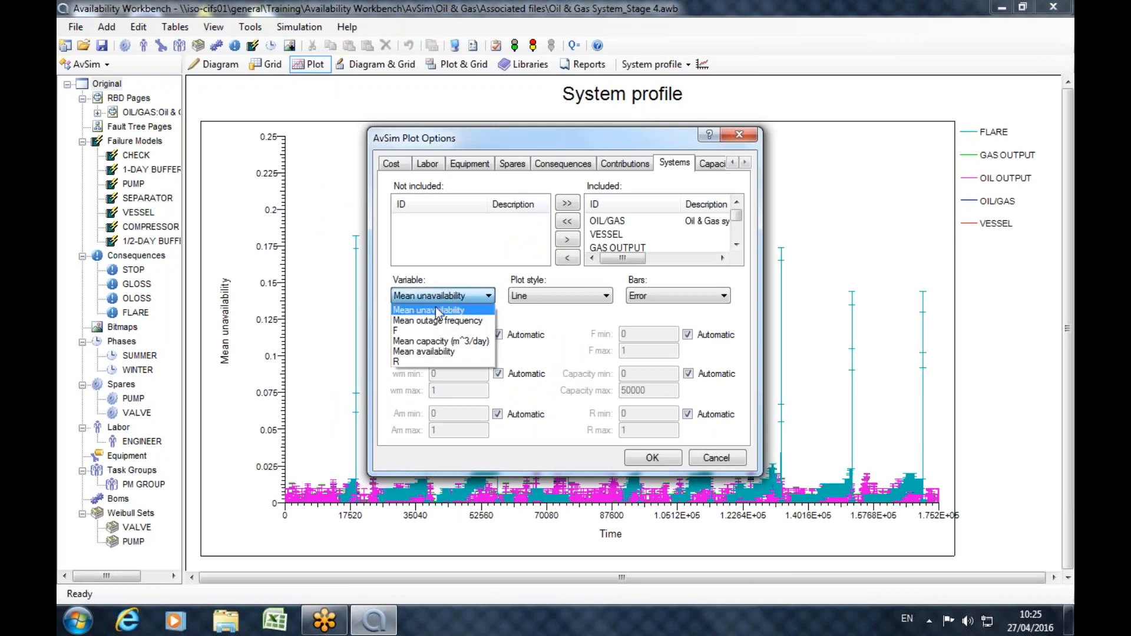
left_click(442, 341)
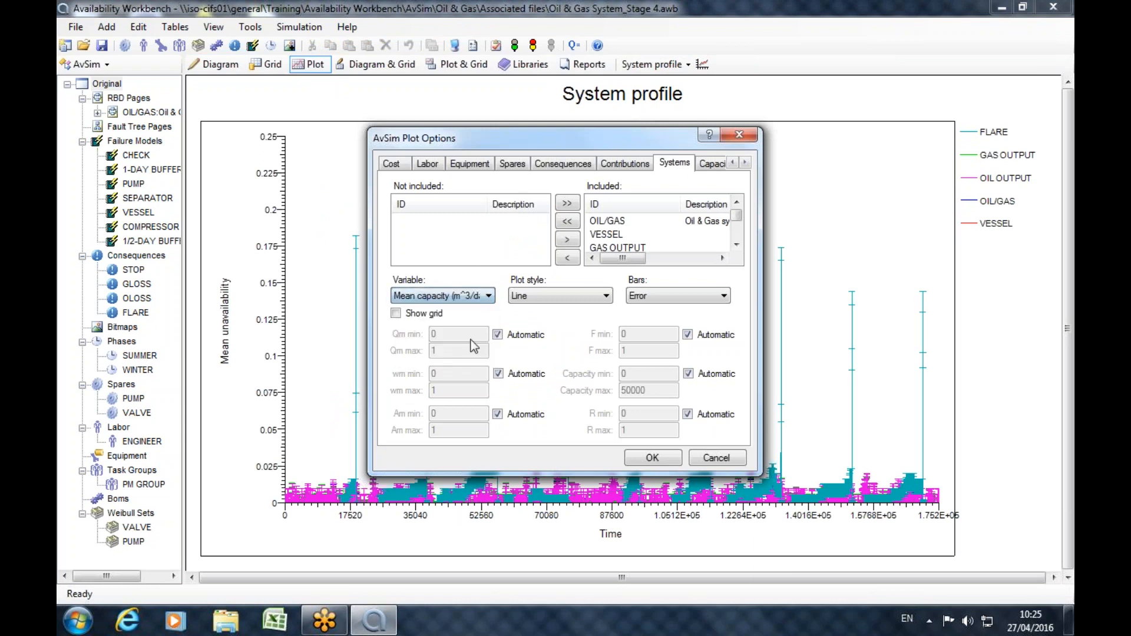
left_click(567, 221)
left_click(437, 223)
left_click(568, 239)
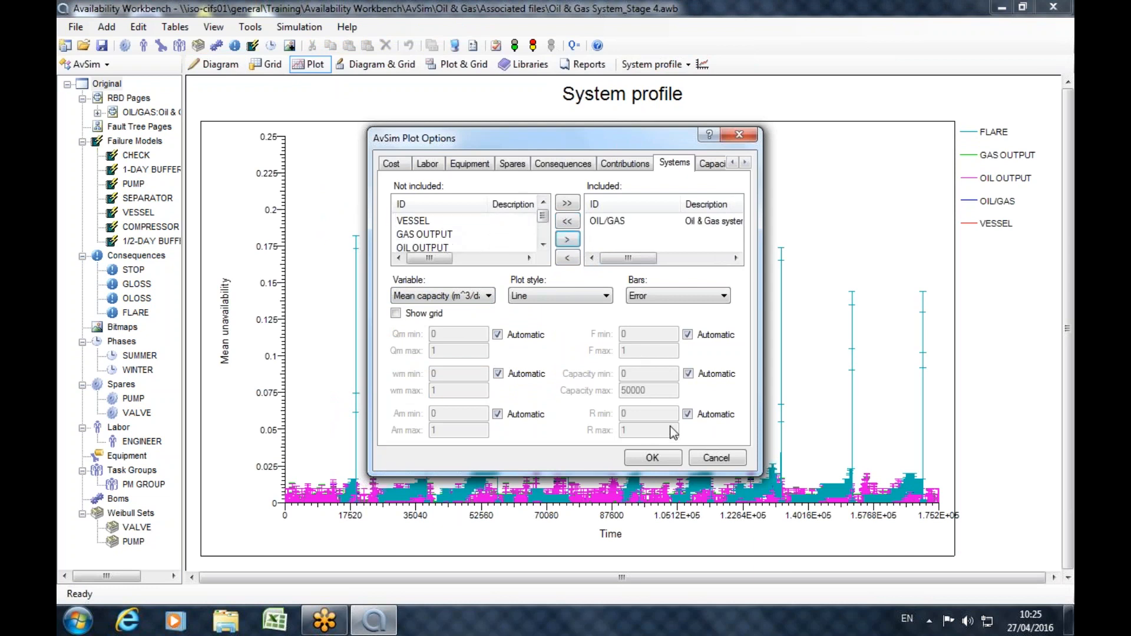
left_click(649, 299)
left_click(656, 312)
left_click(667, 459)
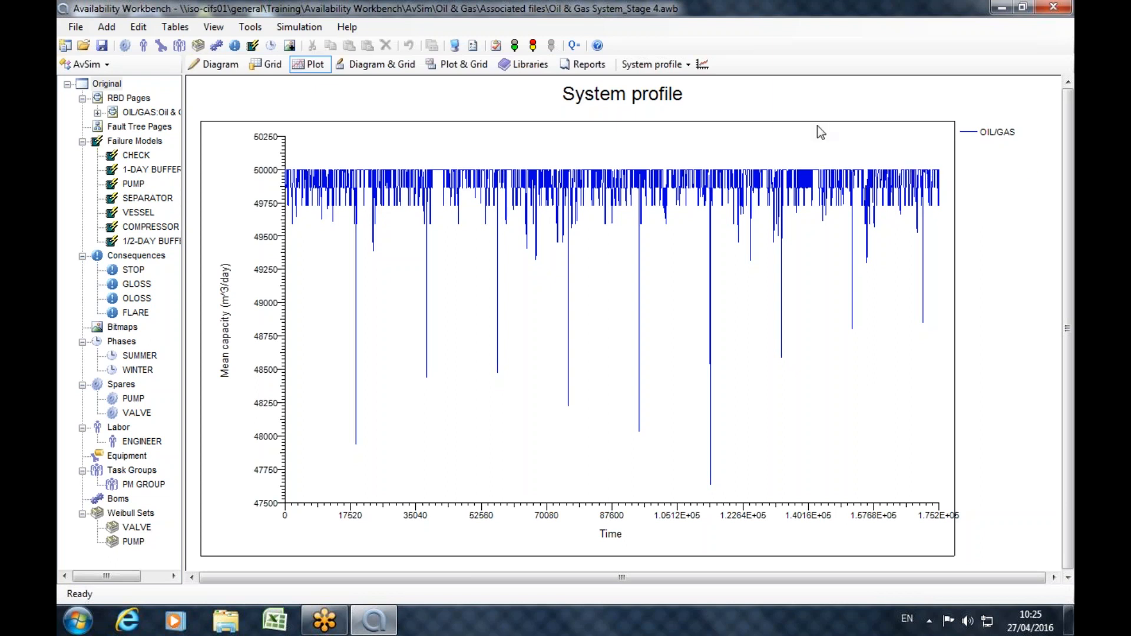
Switch from AvSim to the Process reliability module.
left_click(94, 64)
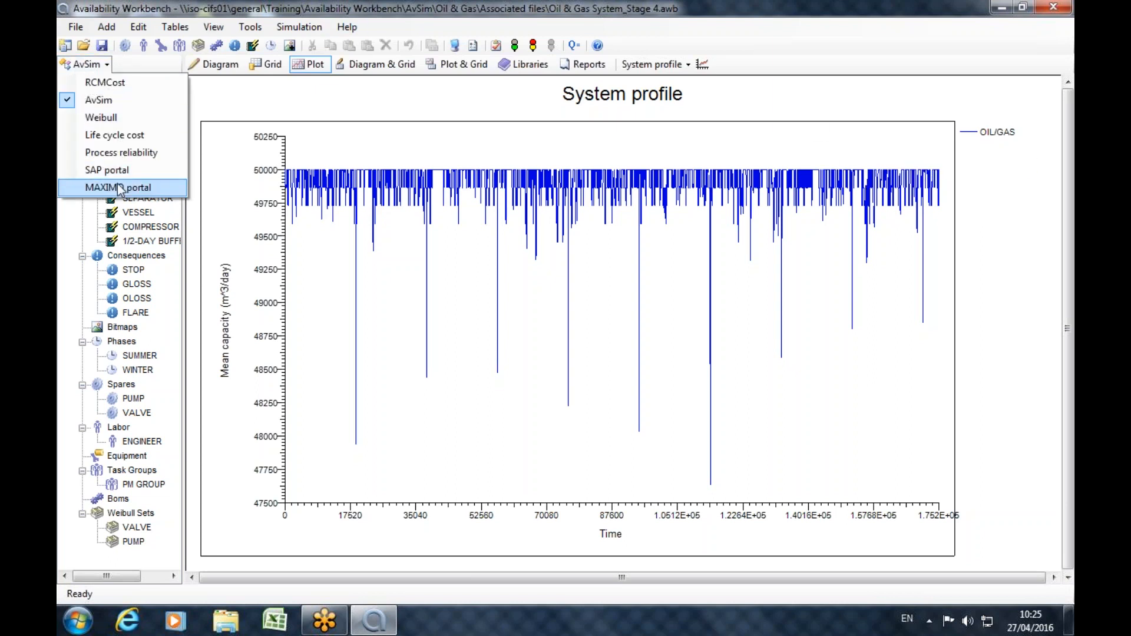
left_click(123, 153)
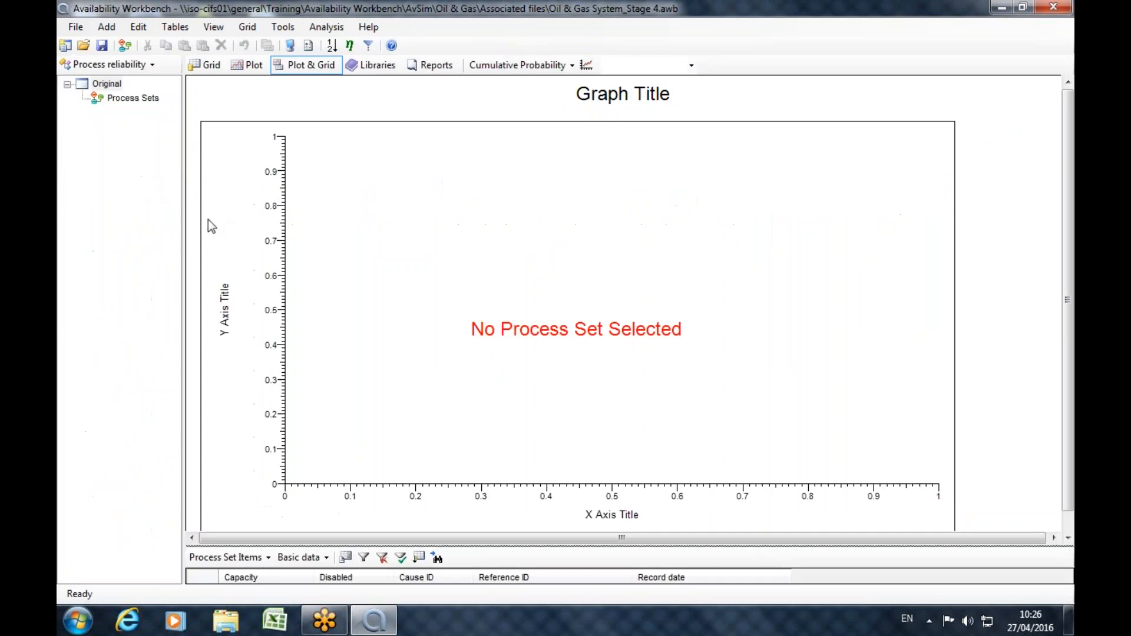
Try to transfer the capacity profile from the AvSim module without a process set selected.
left_click(323, 28)
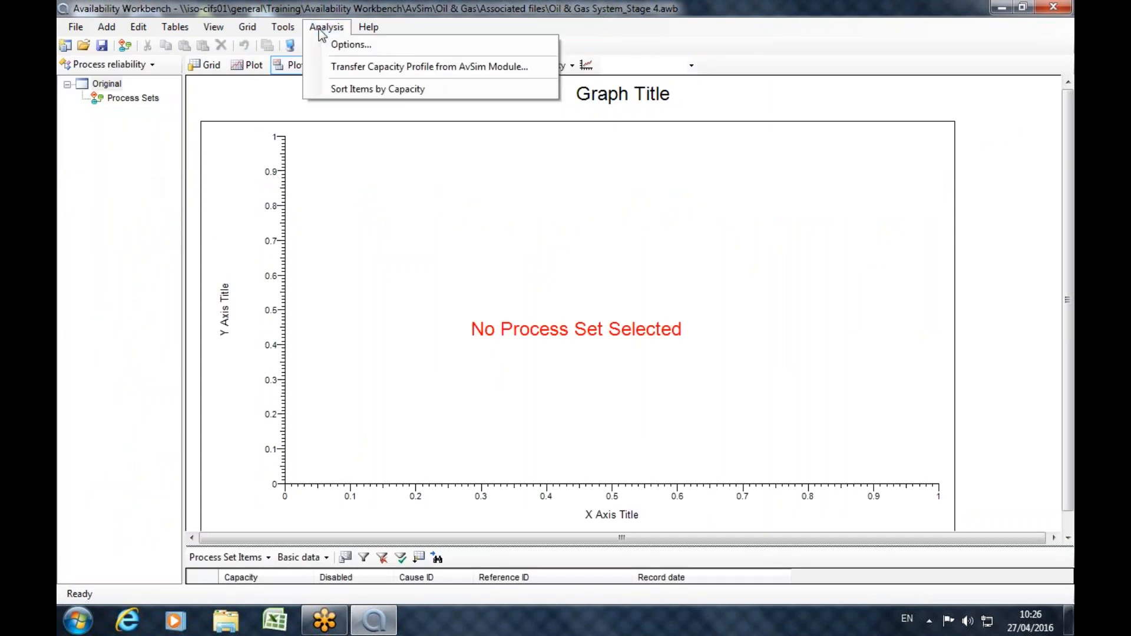
left_click(350, 67)
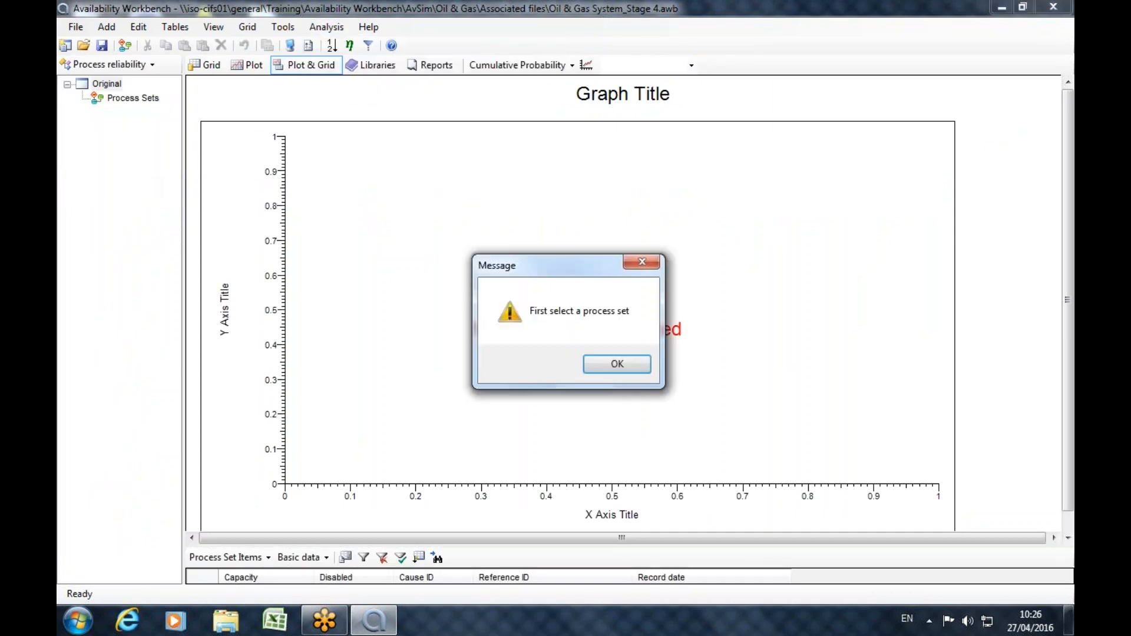
left_click(615, 364)
Add a new process set with its default properties and select it.
left_click(132, 98)
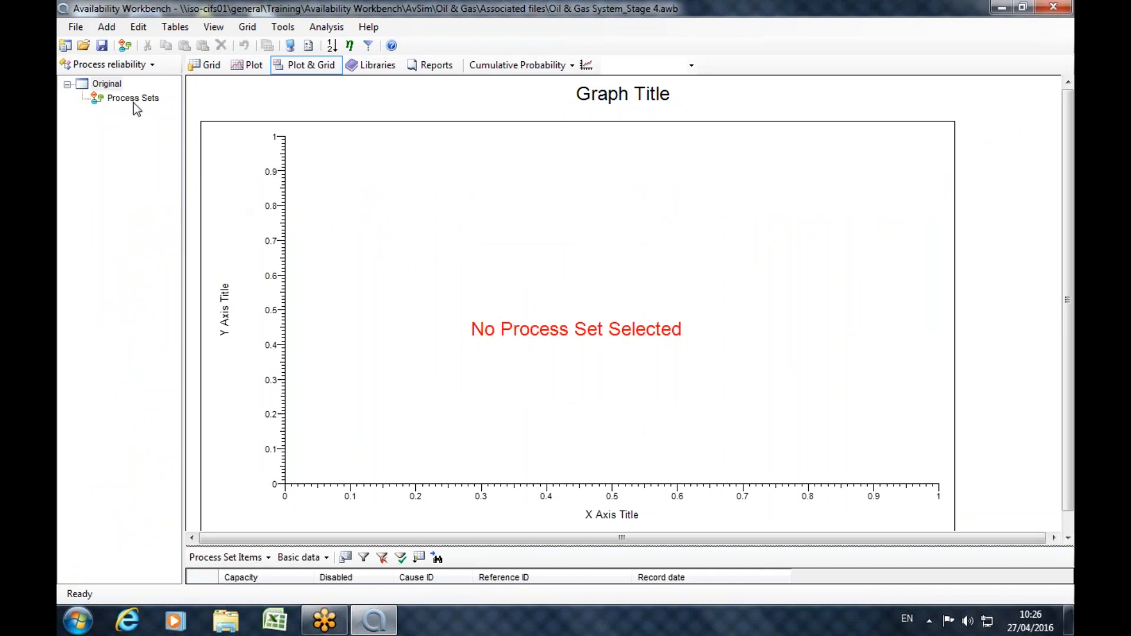
left_click(125, 46)
left_click(687, 436)
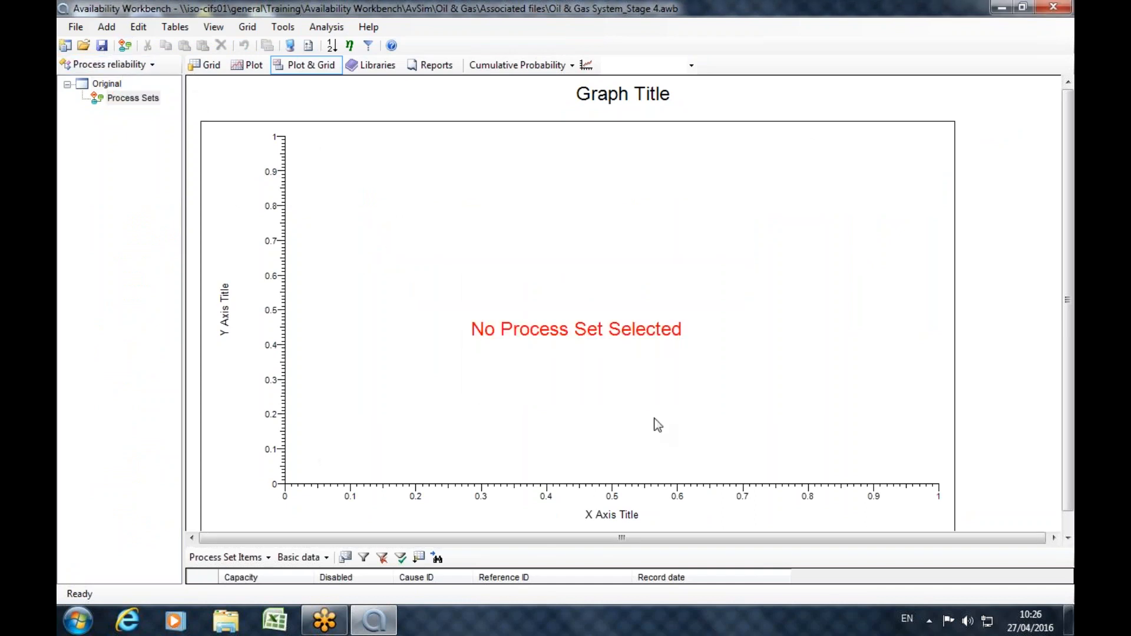
left_click(147, 113)
Transfer the AvSim capacity profile into the process set using RBD mode, system OIL/GAS and start date 01/01/2010.
left_click(325, 29)
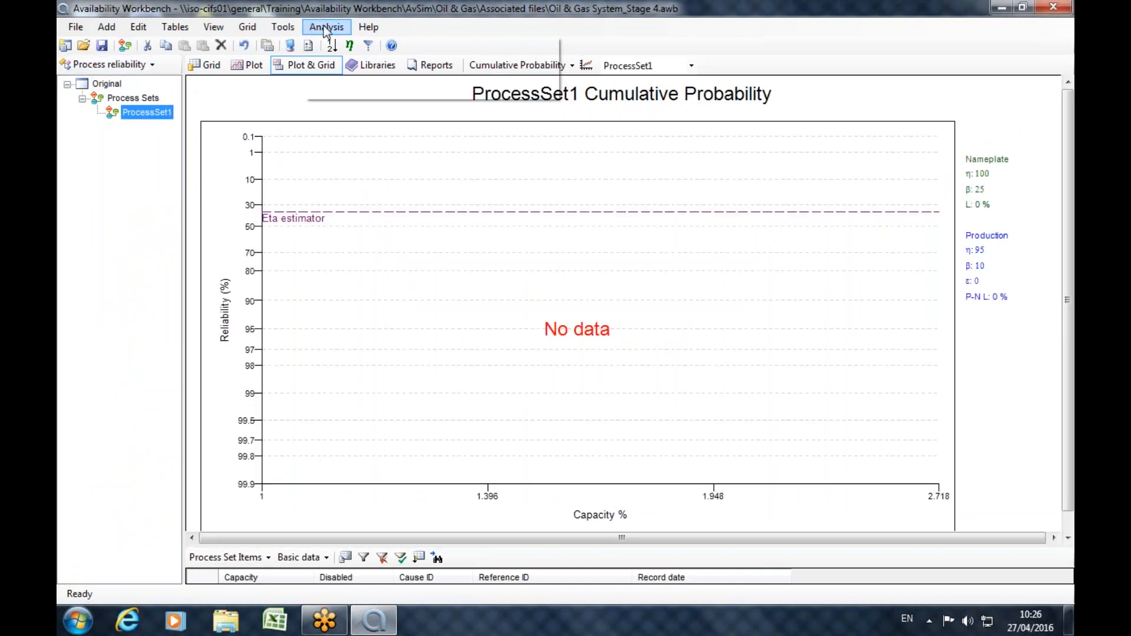
left_click(362, 69)
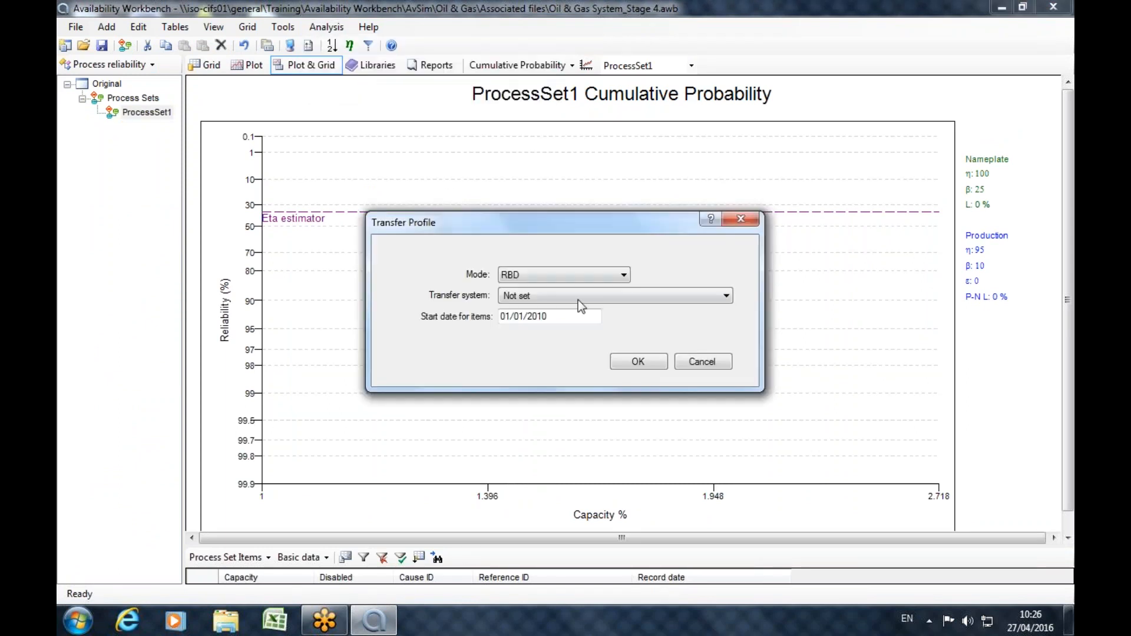
left_click(605, 297)
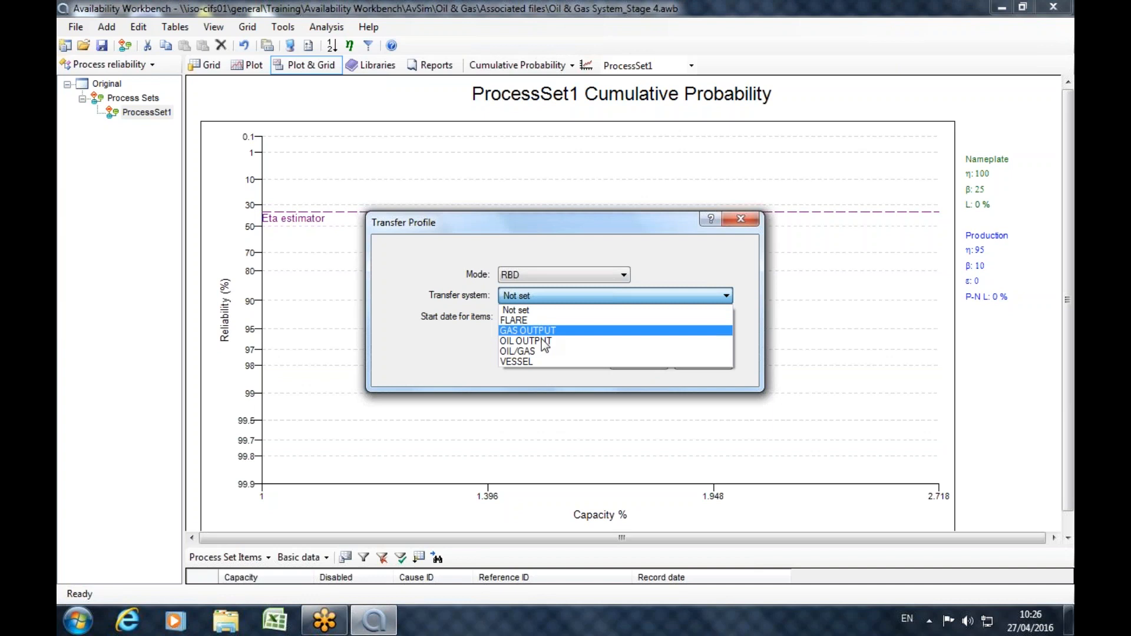
left_click(527, 352)
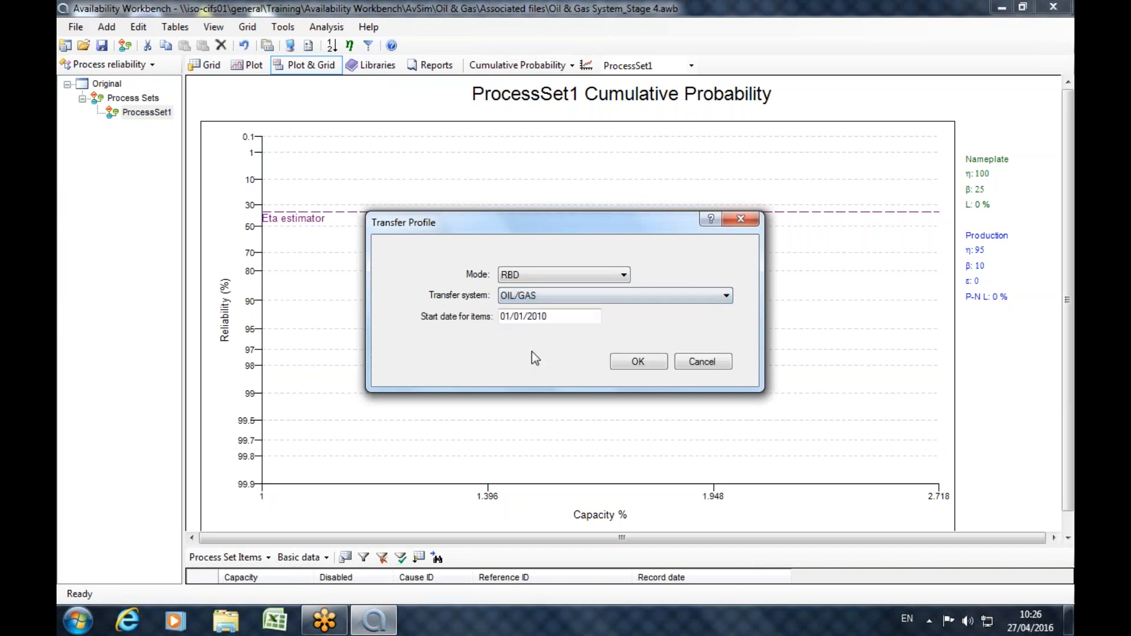
left_click(618, 362)
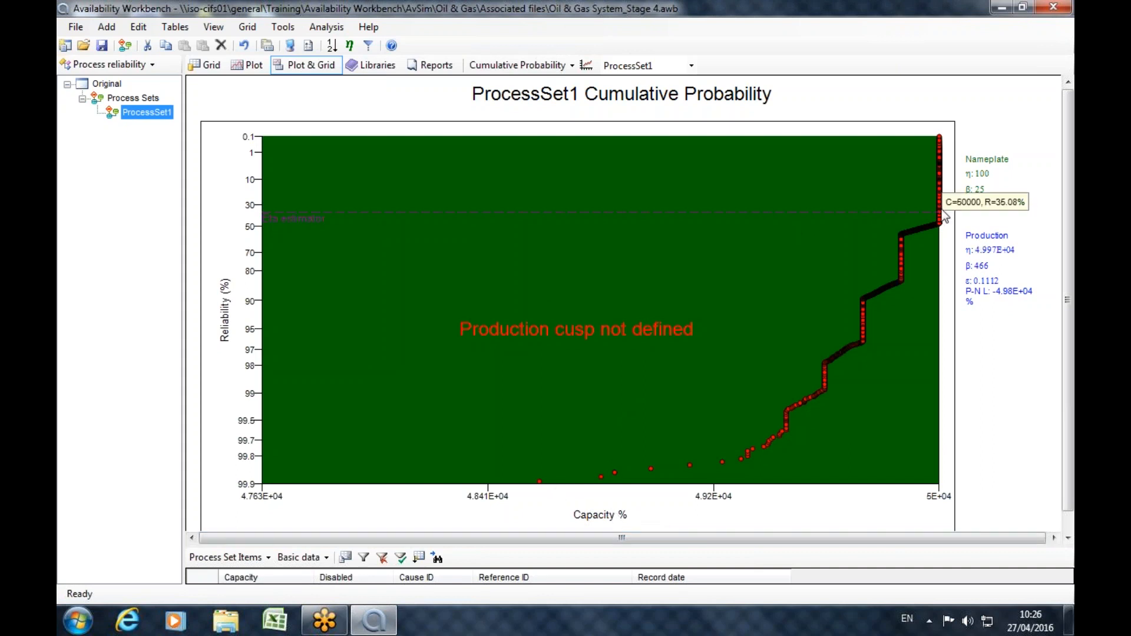
Define six cusps at the successive corners of the stepped cumulative probability curve, starting near 50000 capacity, and check their positions.
left_click(939, 230)
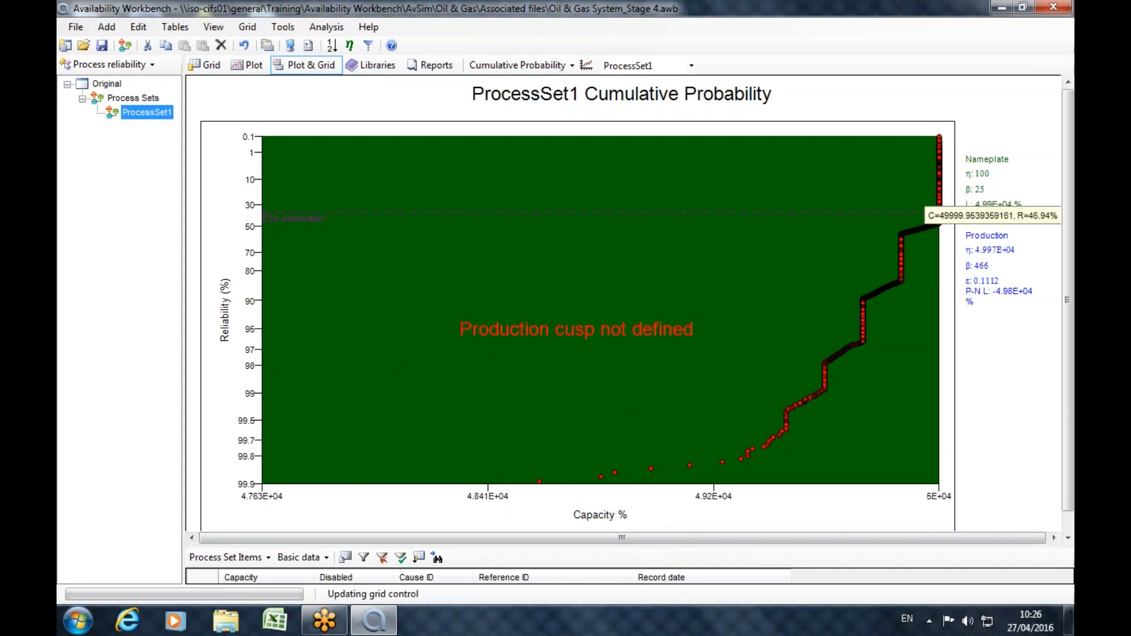
left_click(899, 235)
left_click(863, 302)
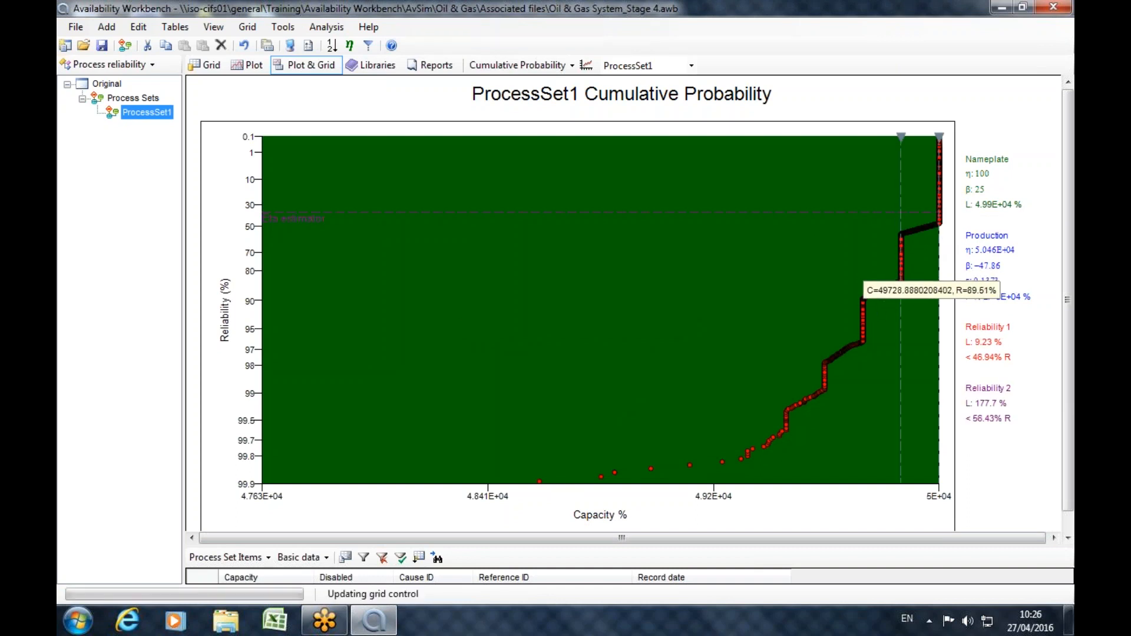
left_click(825, 365)
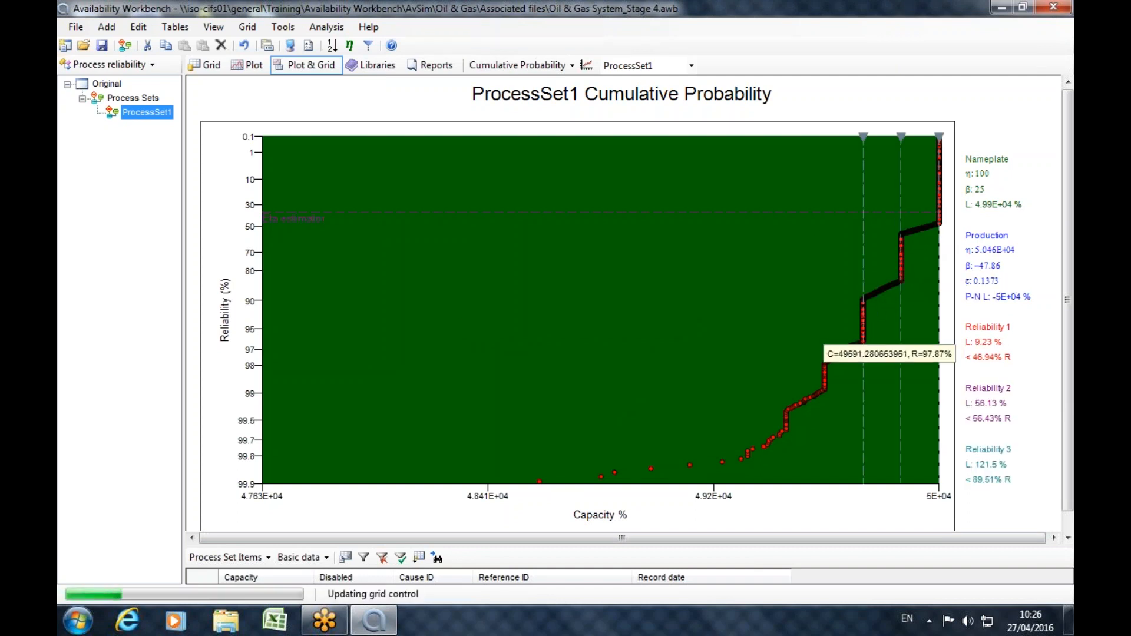
left_click(788, 419)
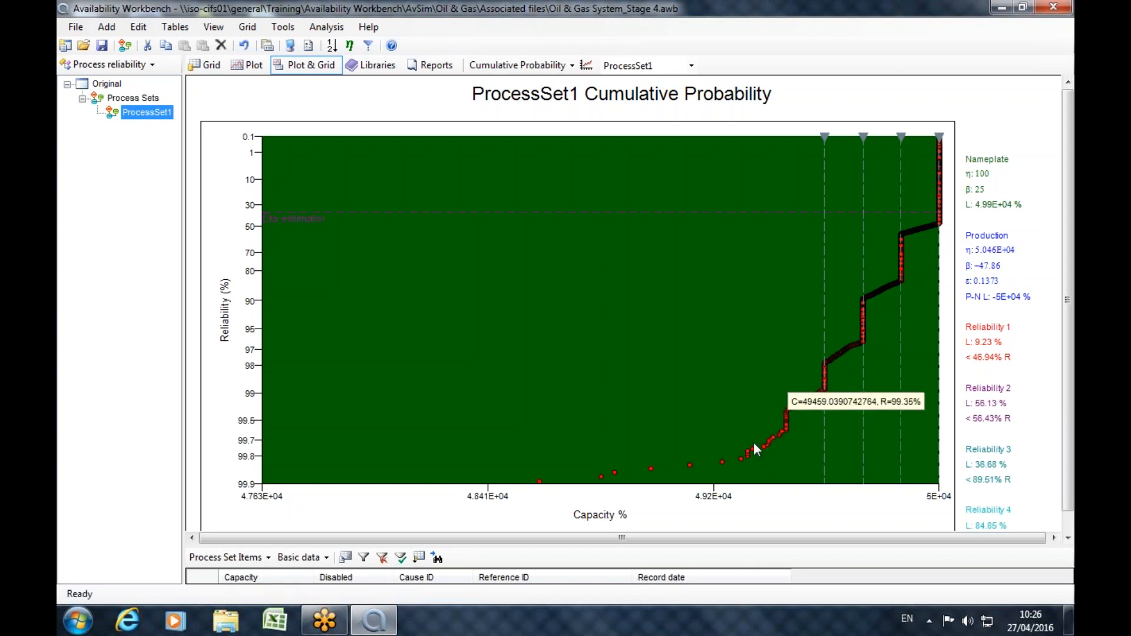
left_click(768, 451)
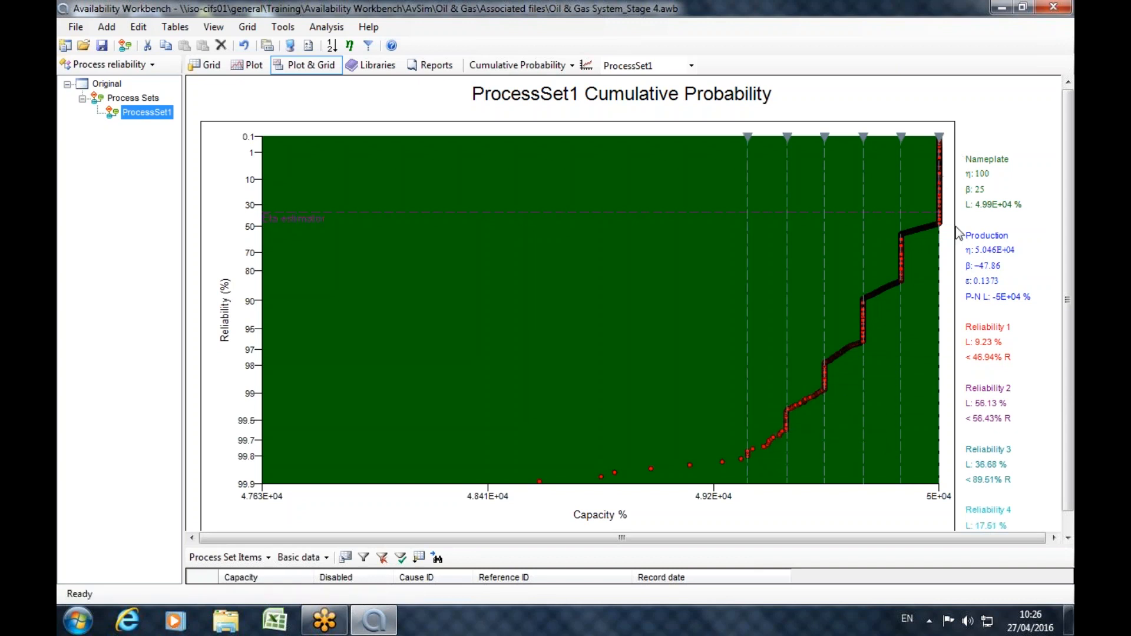
mouse_move(930, 143)
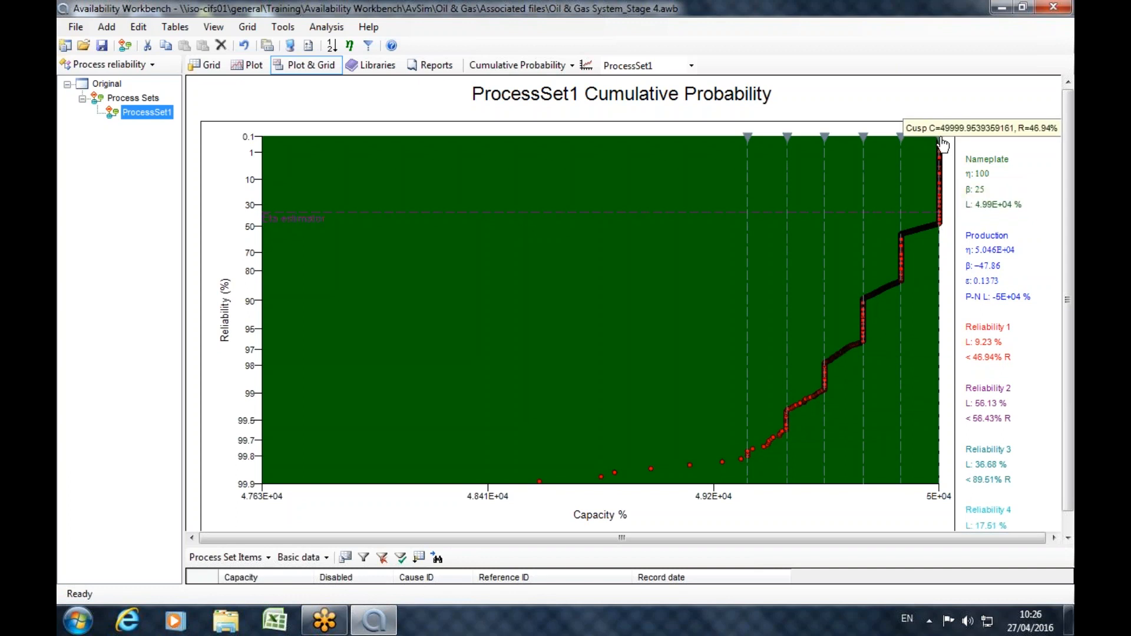
mouse_move(943, 232)
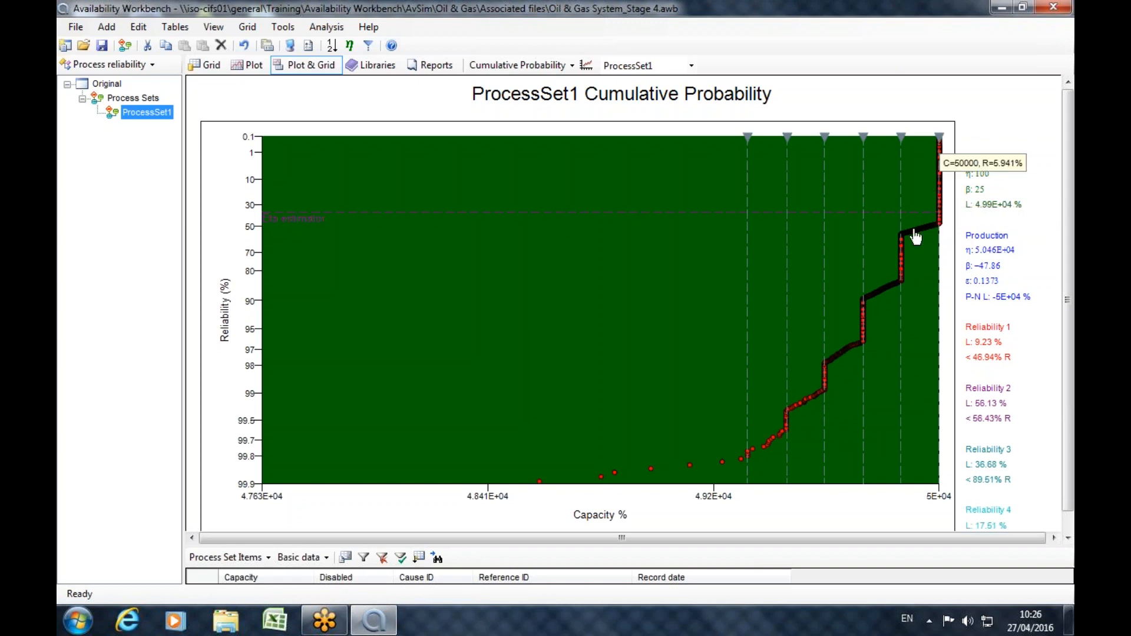
mouse_move(864, 321)
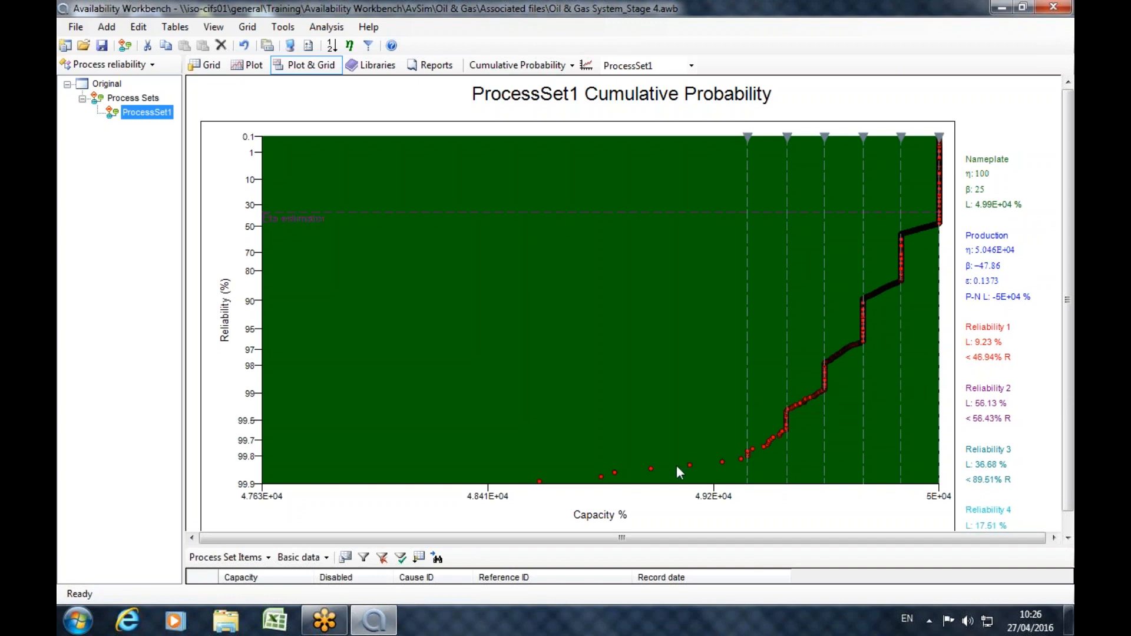
Set the process set's nameplate shape parameter (beta) to 50 in its analysis options.
double_click(130, 116)
left_click(429, 184)
double_click(497, 263)
type("50")
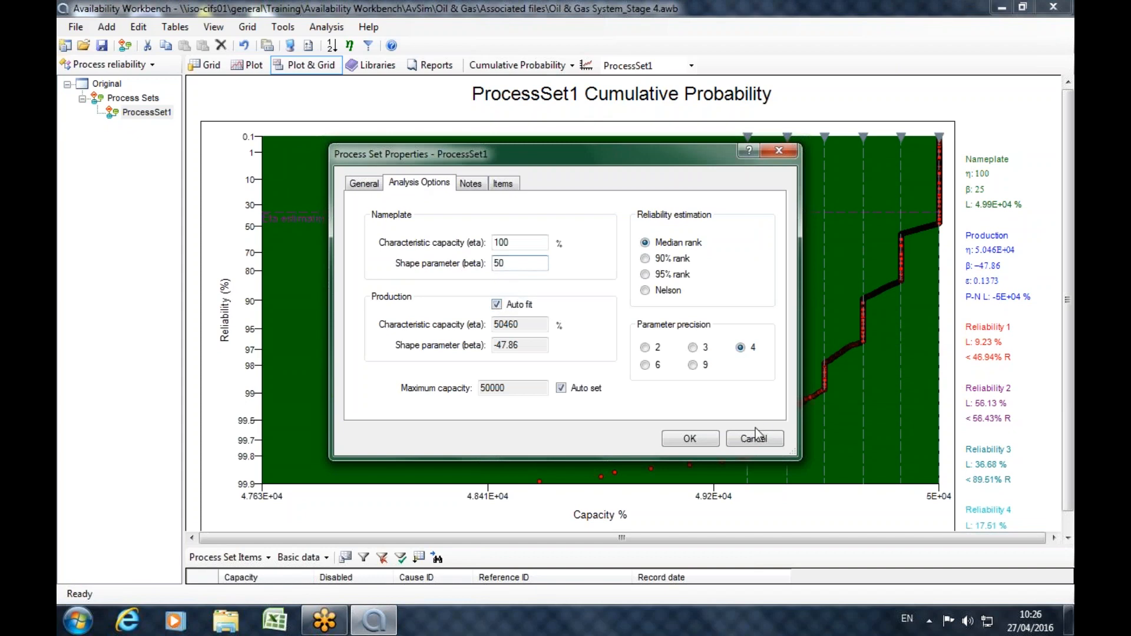
left_click(689, 441)
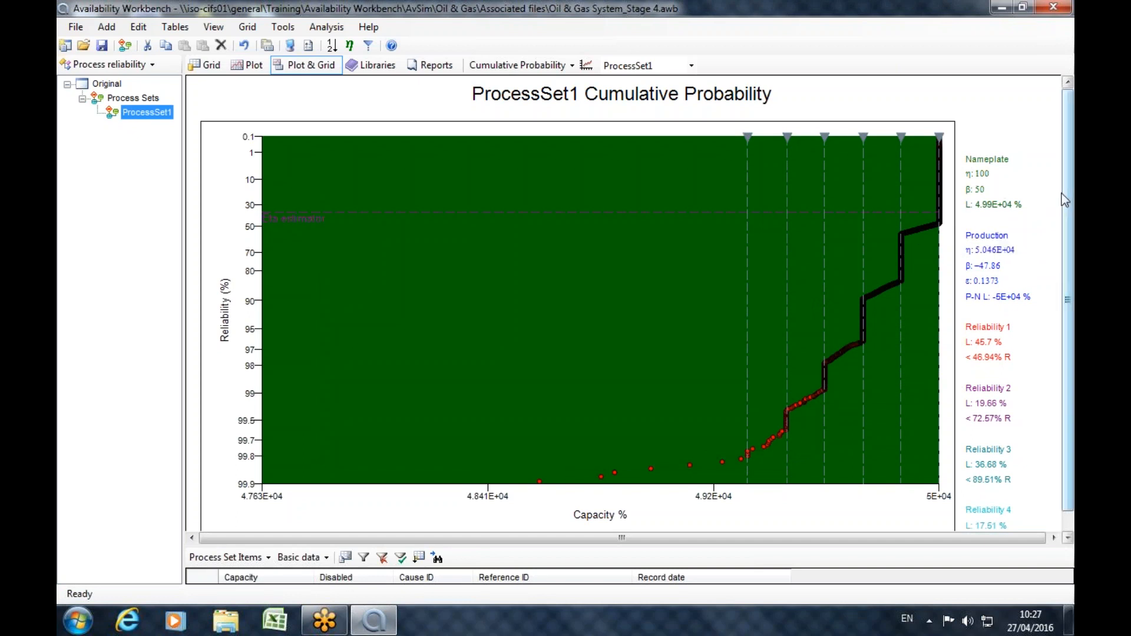
Replace the current project with the recent project Example1.awb and display it in the Process reliability module.
left_click(66, 46)
left_click(604, 364)
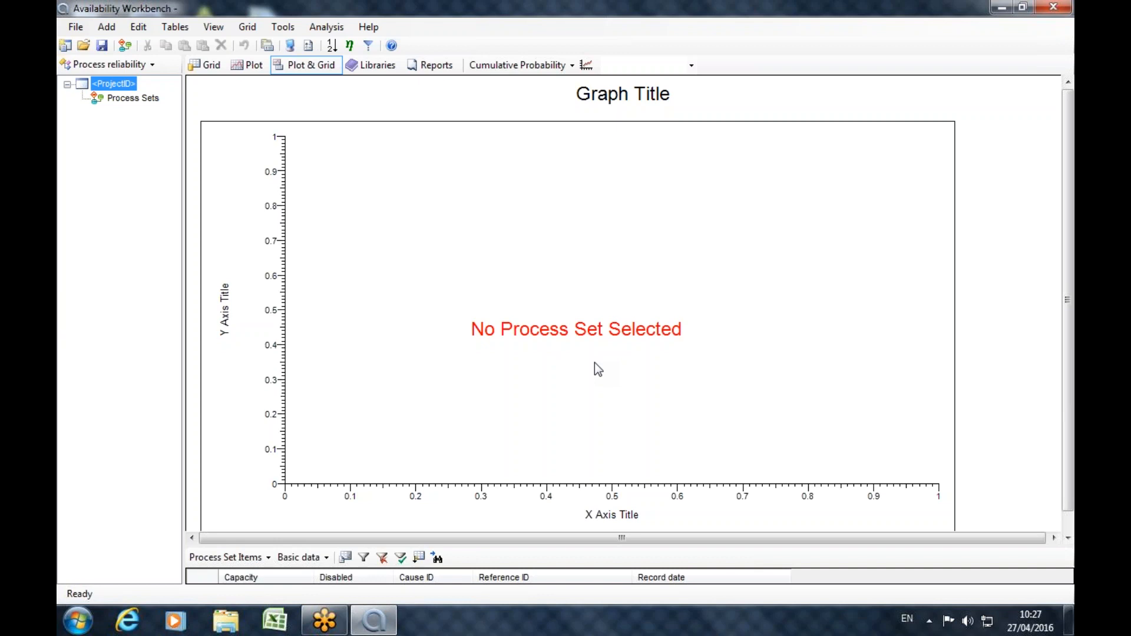
left_click(75, 27)
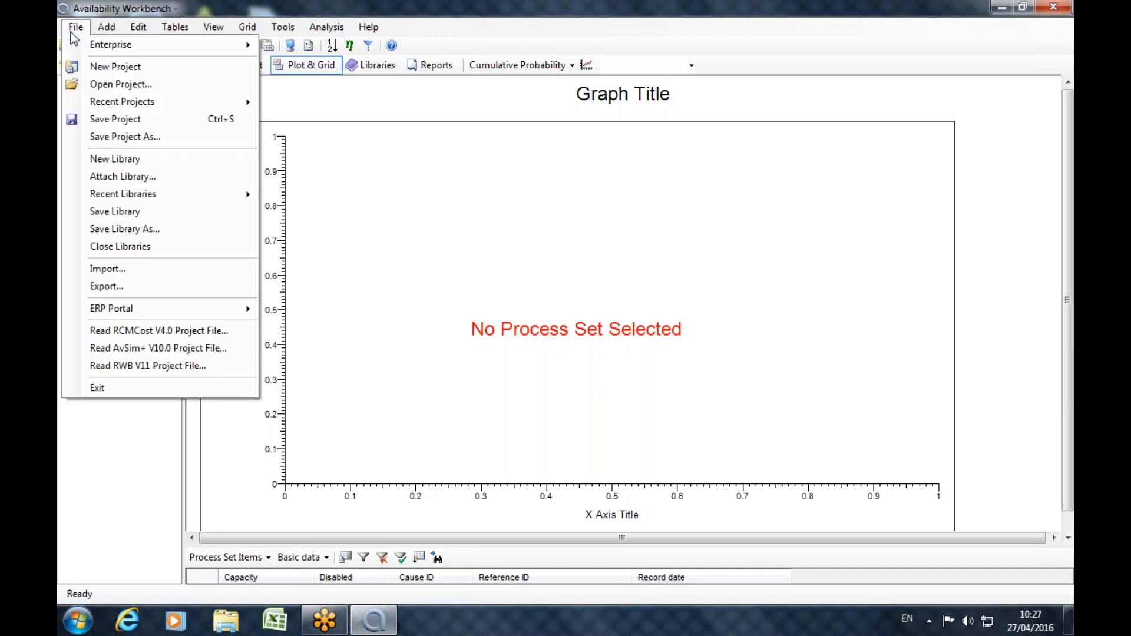
mouse_move(115, 109)
left_click(389, 119)
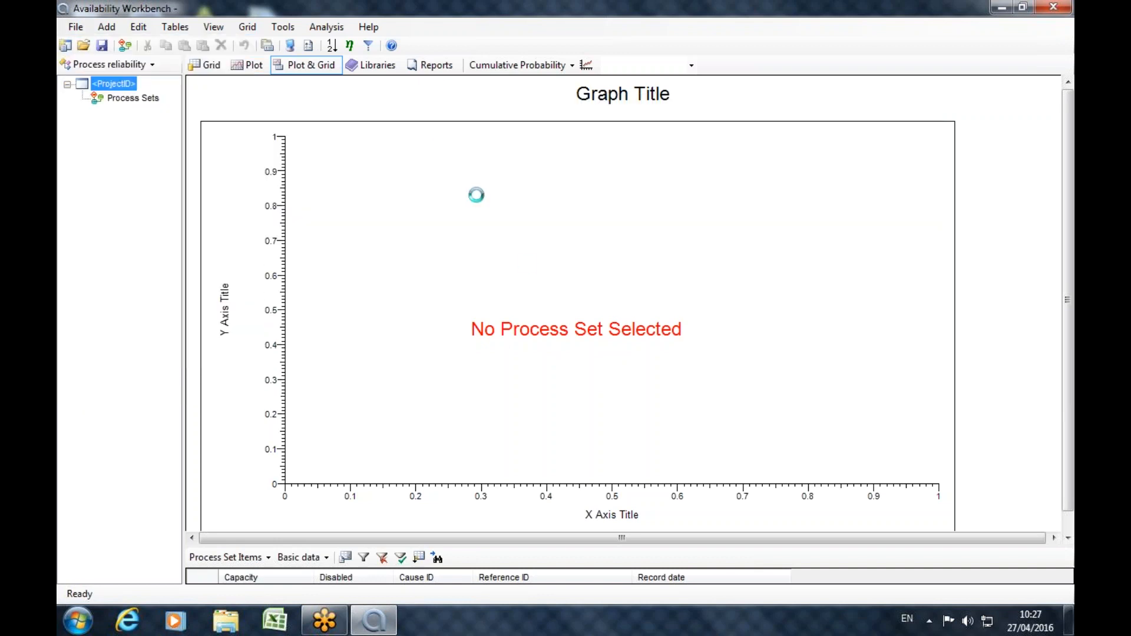
left_click(106, 65)
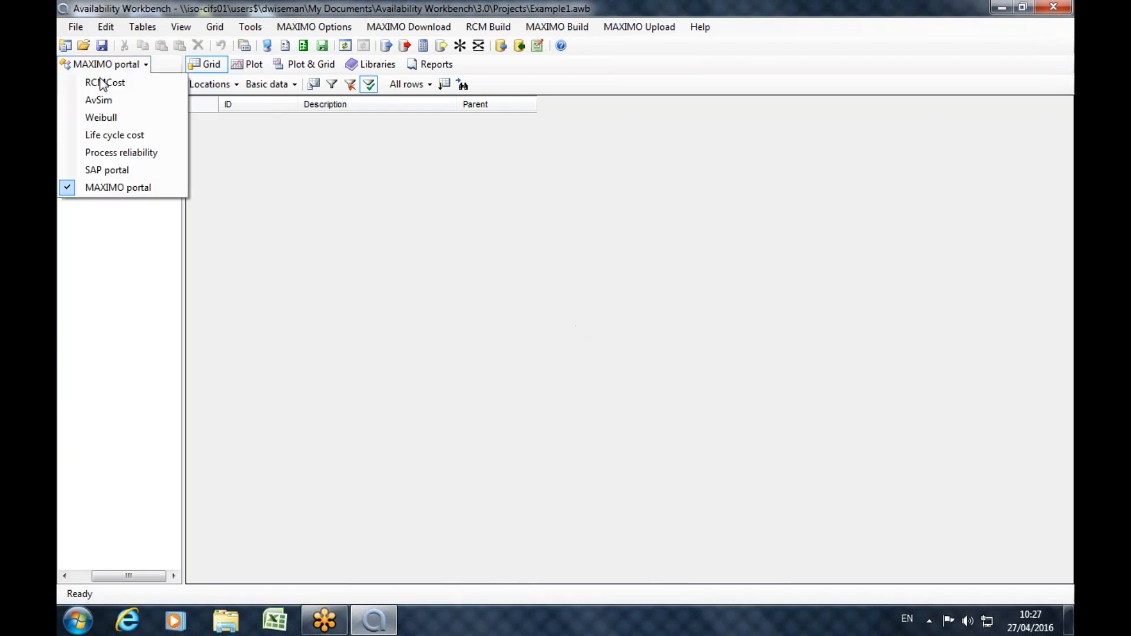
left_click(118, 152)
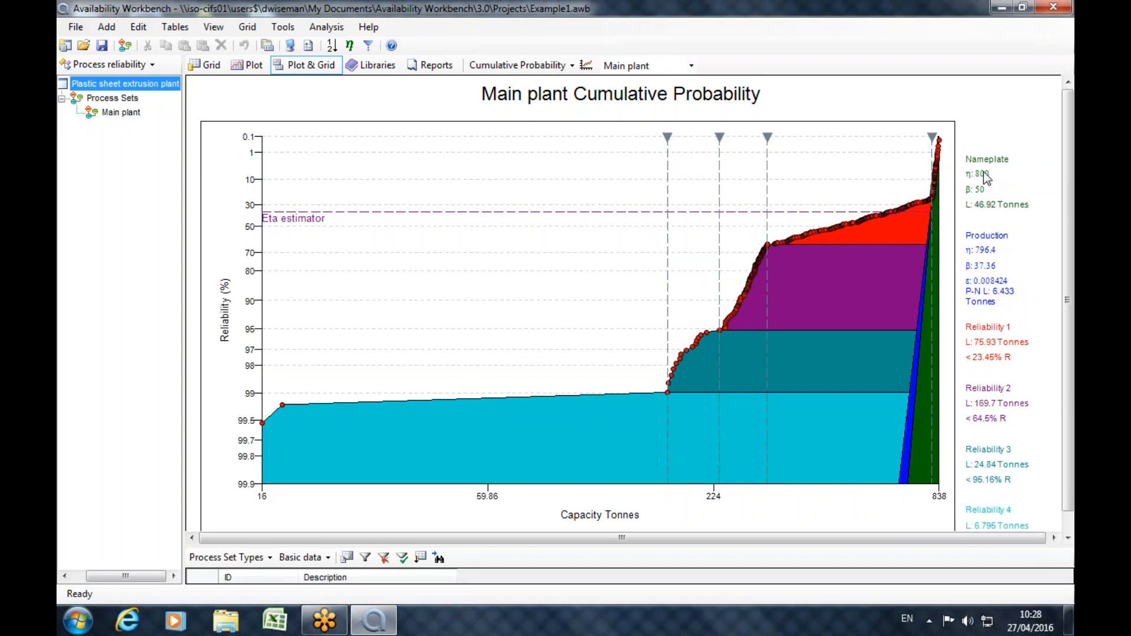
Select the Main plant process set and examine the cusps and data points along its cumulative probability curve.
left_click(118, 112)
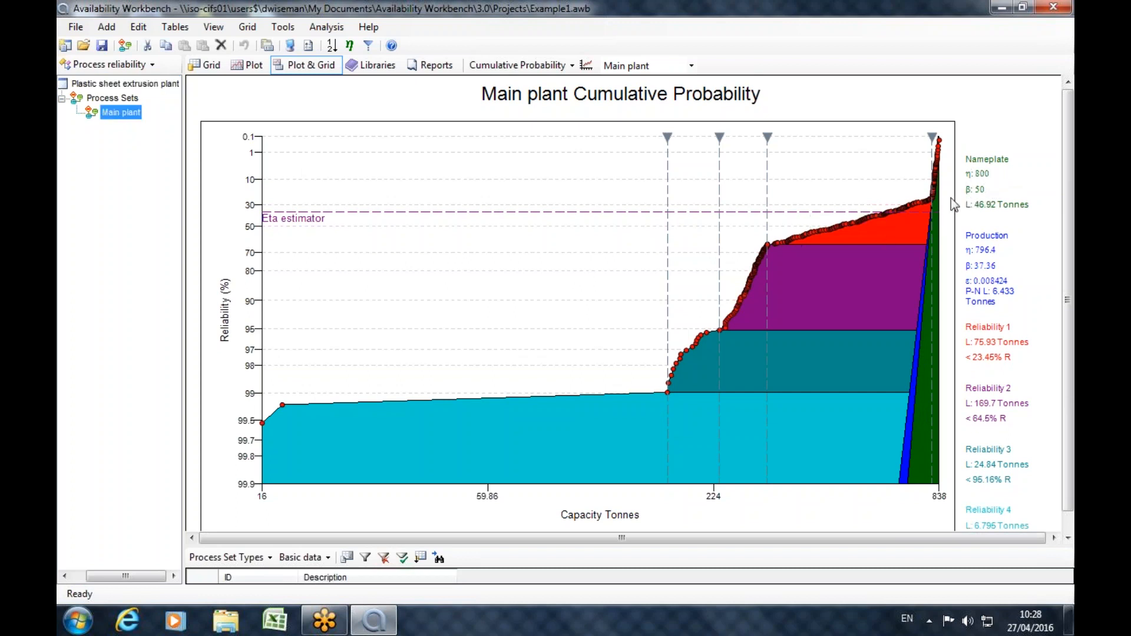
mouse_move(934, 209)
mouse_move(940, 142)
mouse_move(935, 202)
mouse_move(768, 247)
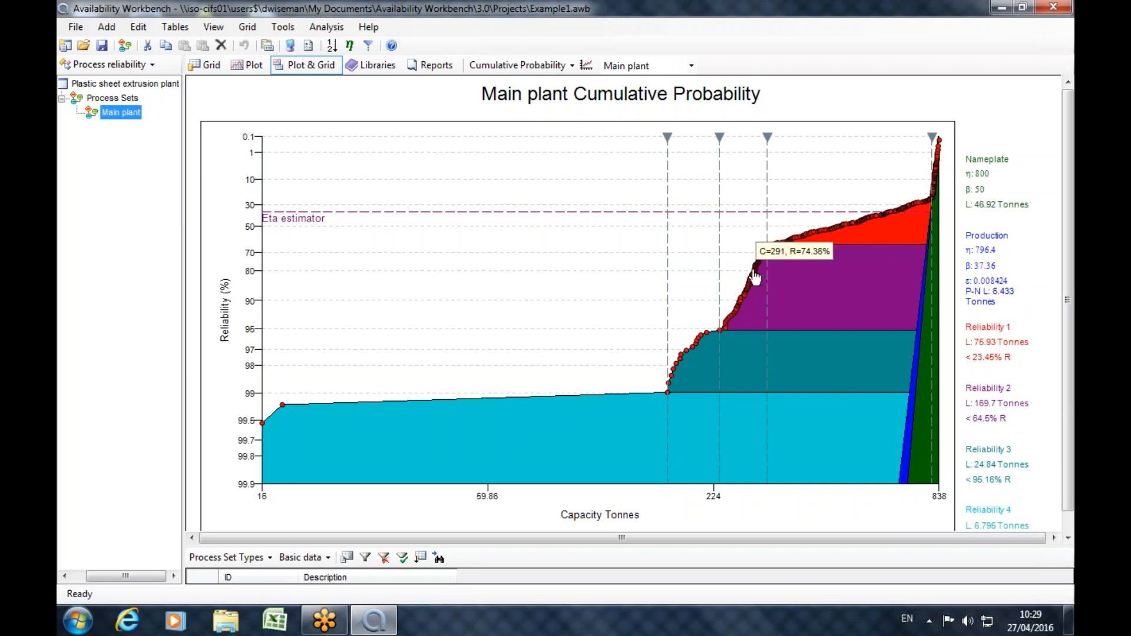
mouse_move(673, 370)
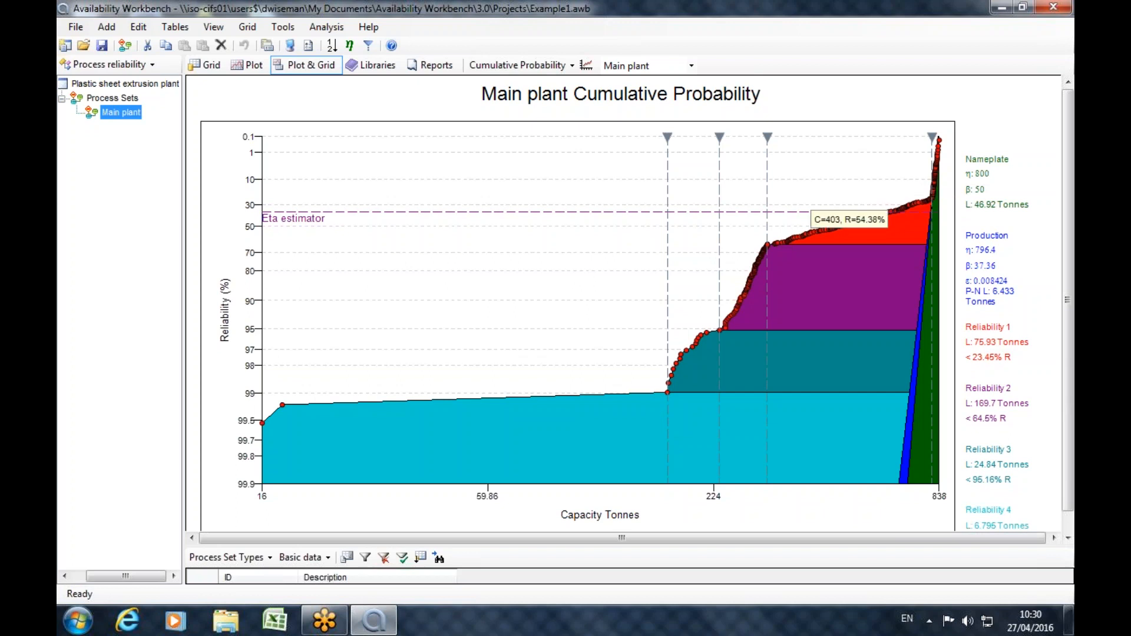
Enlarge the grid below the Main plant plot and list the process set items in it.
left_click_drag(596, 547, 596, 297)
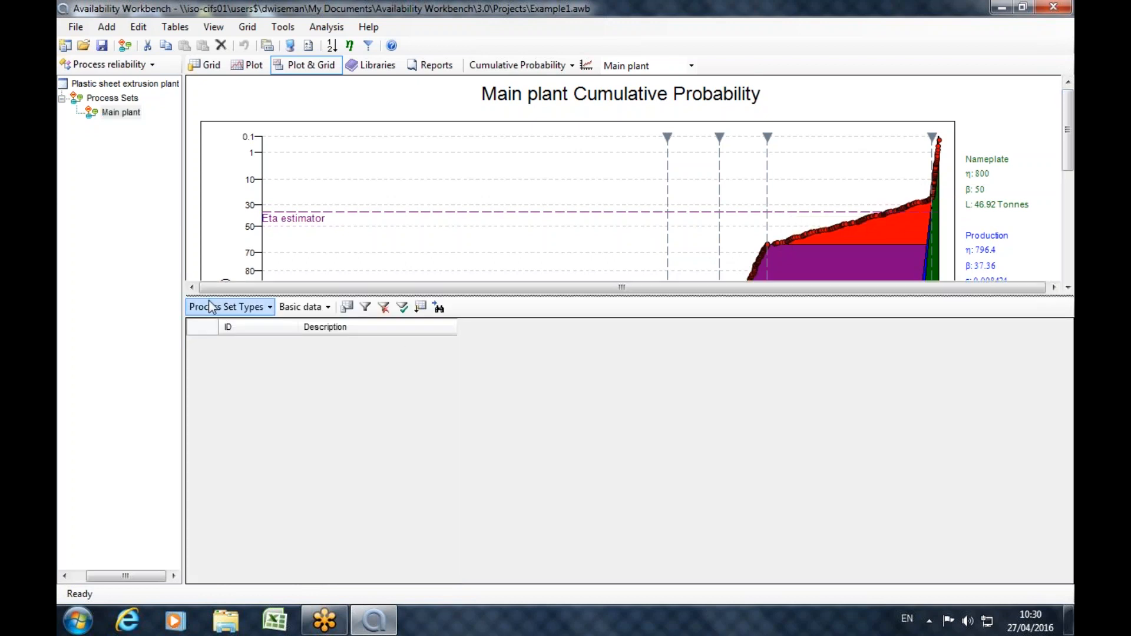
left_click(224, 307)
left_click(242, 342)
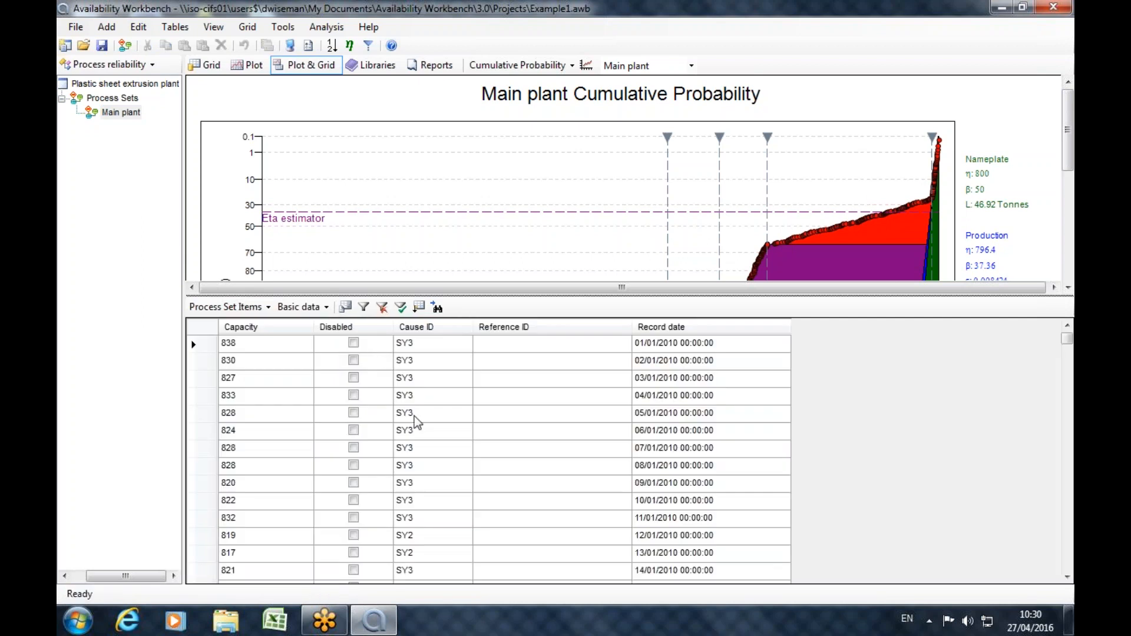
Examine the Cause ID of the January and February 2010 capacity records, and enlarge the plot area again.
left_click_drag(1069, 338, 1067, 354)
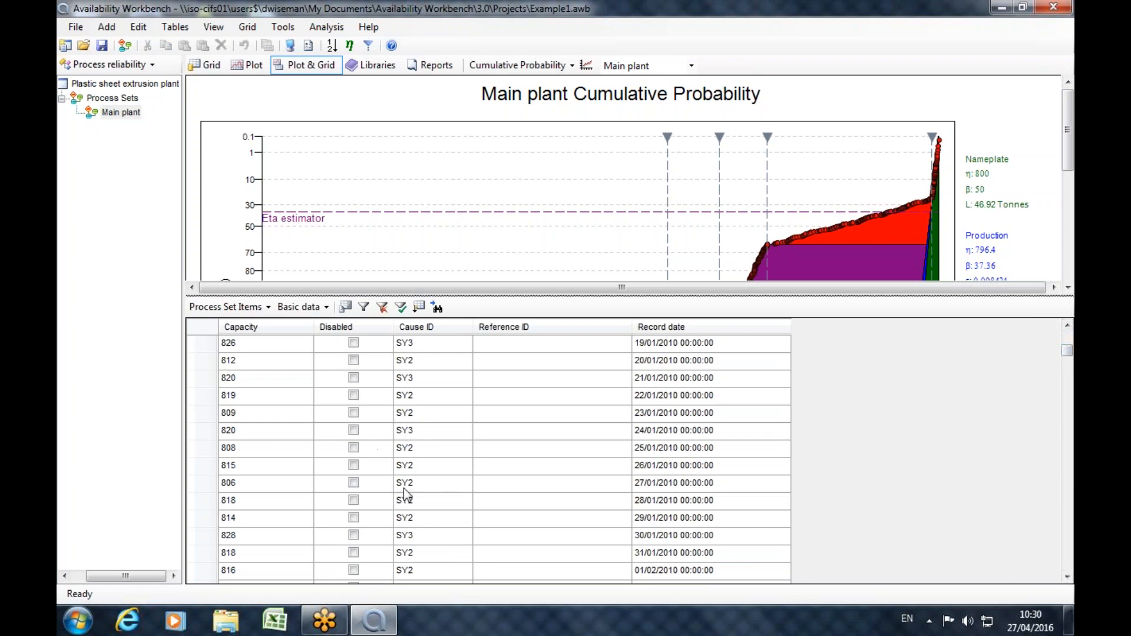
mouse_move(825, 237)
left_click_drag(1068, 350, 1038, 330)
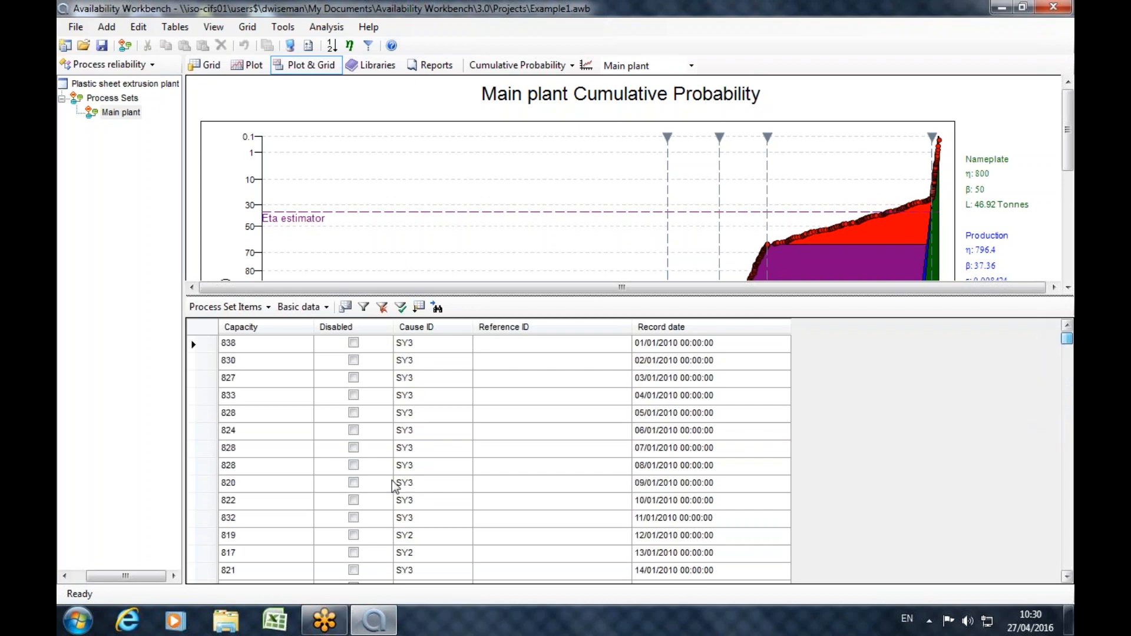
left_click_drag(1068, 340, 1068, 359)
left_click_drag(416, 342, 408, 455)
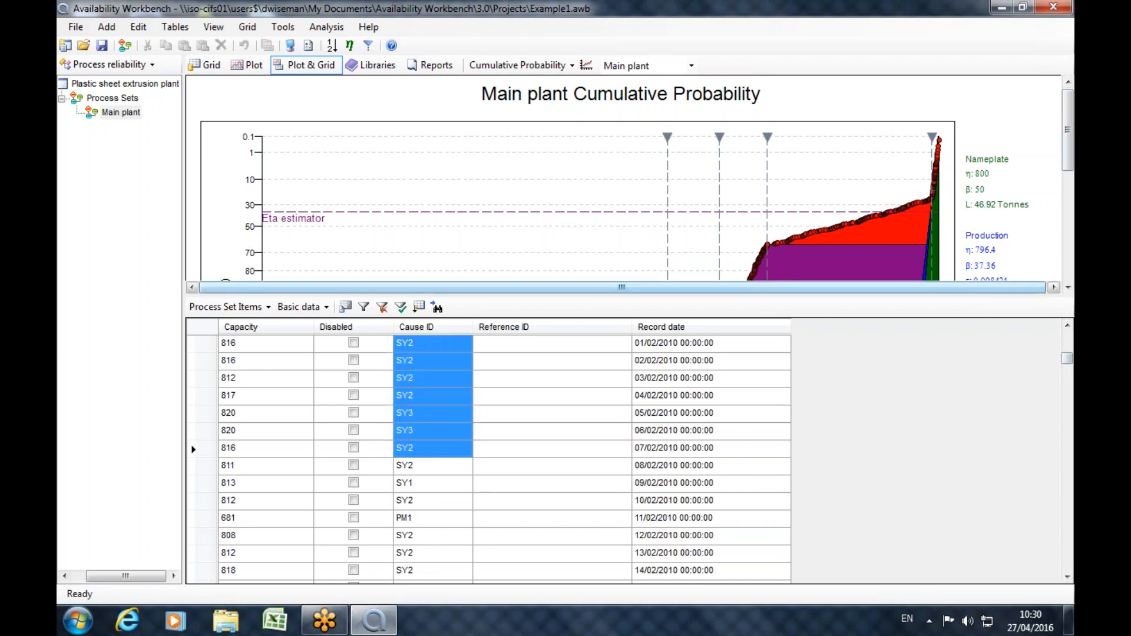
left_click_drag(962, 296, 961, 487)
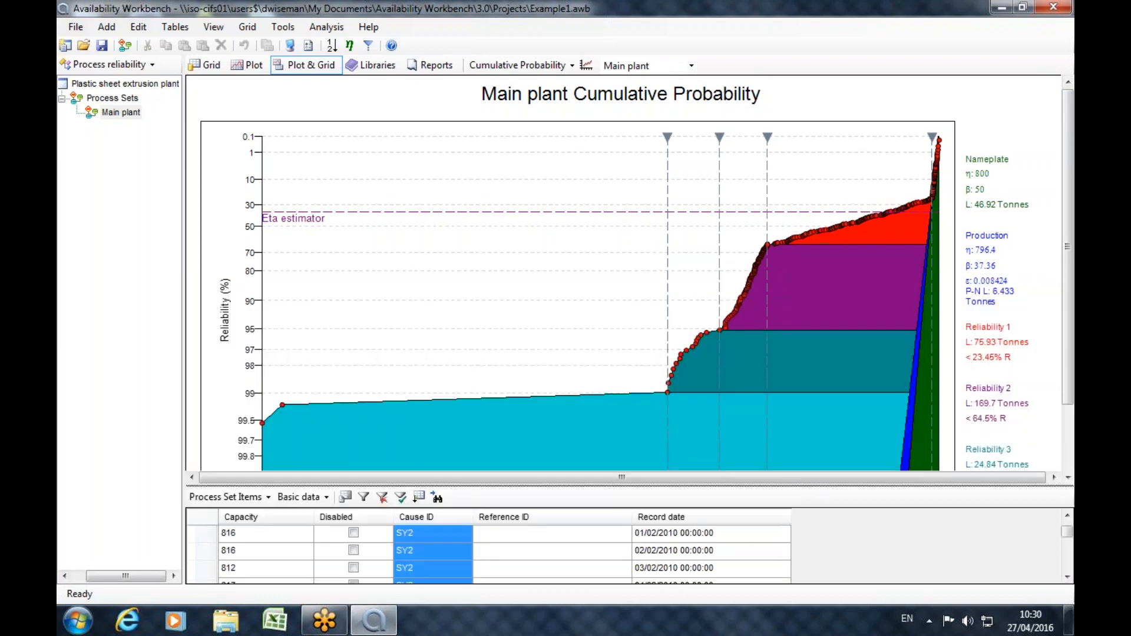
Sort the Main plant process set items by capacity in descending order, with the grid enlarged below the plot.
left_click_drag(760, 485, 766, 266)
left_click_drag(759, 411, 773, 518)
scroll(1072, 209, "down", 2)
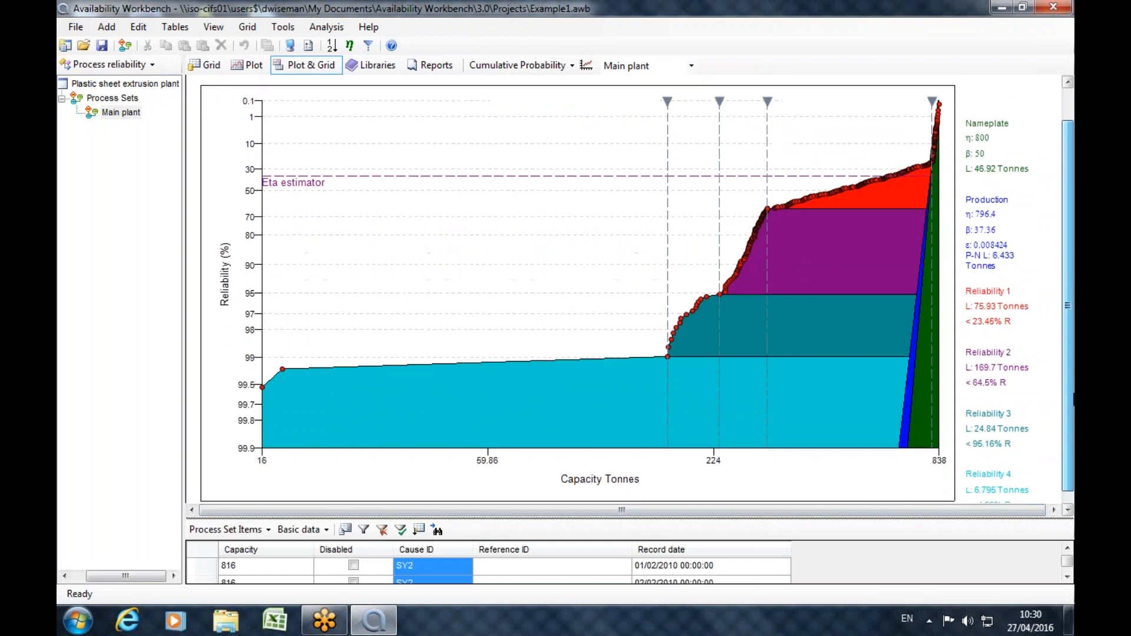
left_click_drag(809, 521, 819, 138)
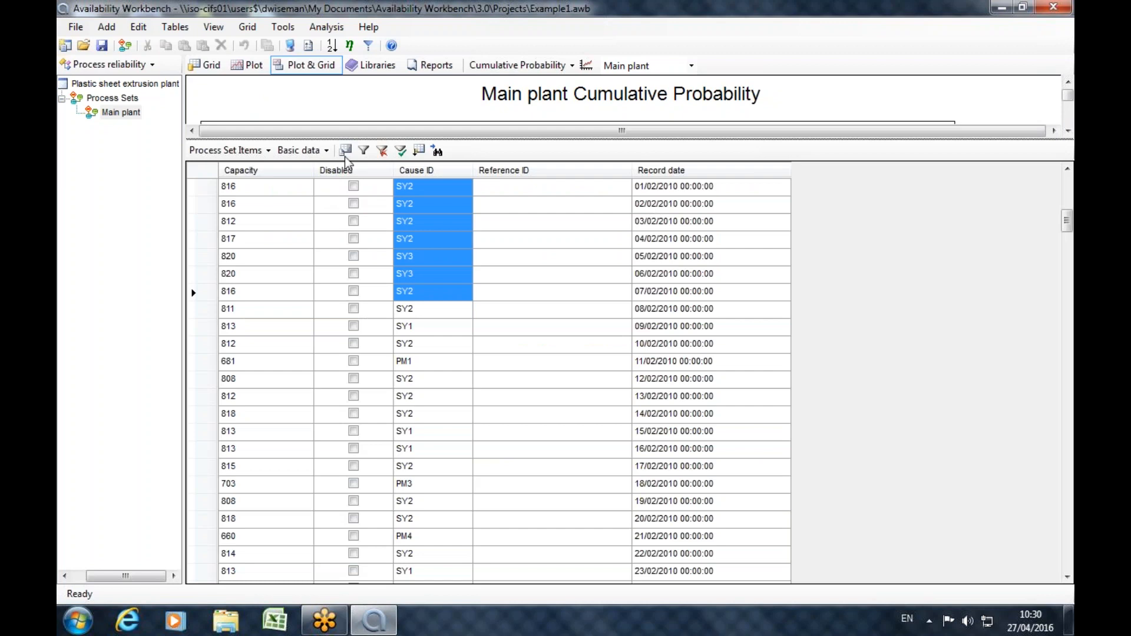
left_click(419, 151)
left_click(584, 214)
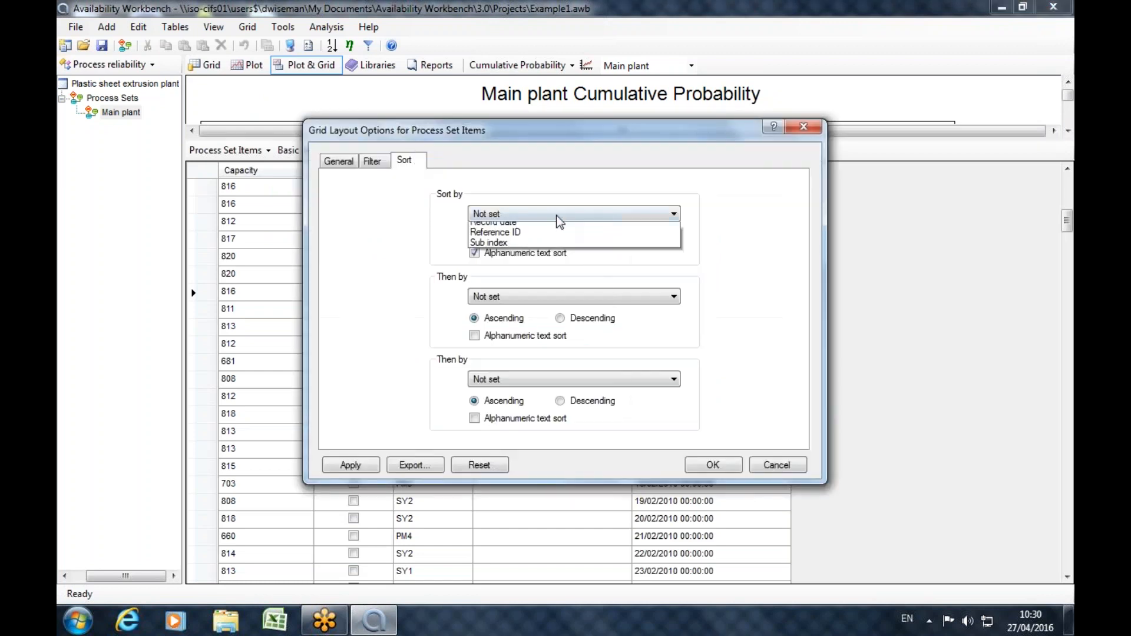
left_click(586, 213)
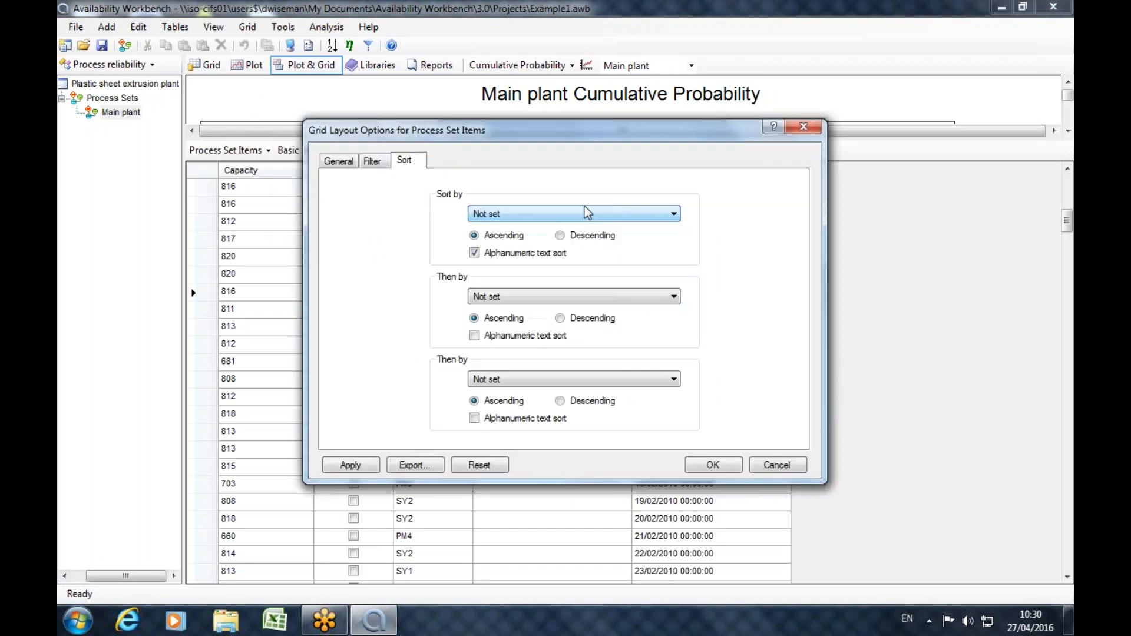
left_click(613, 219)
left_click(501, 239)
left_click(502, 252)
left_click(561, 236)
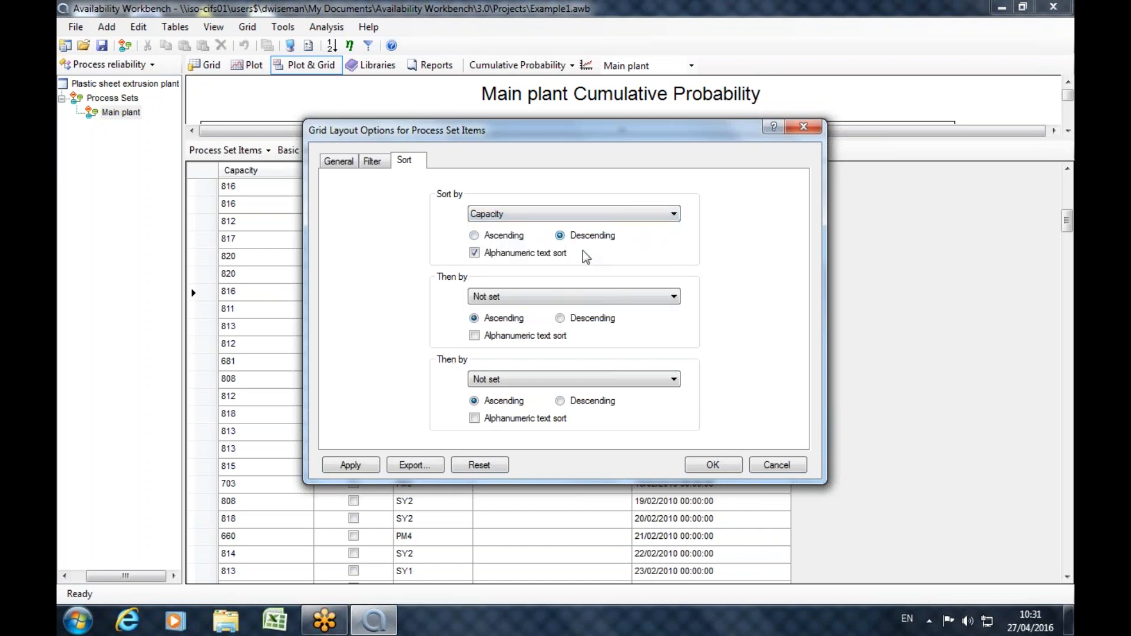
left_click(737, 470)
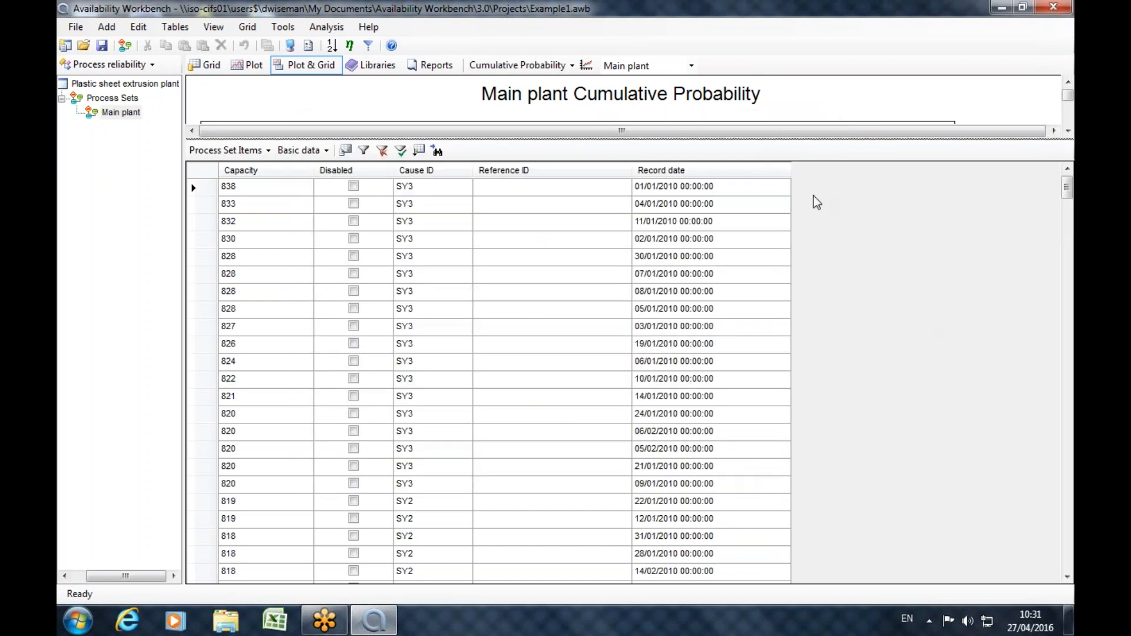
Enlarge the plot area and examine the Cause IDs of the sorted records from the highest capacity down to about 300 tonnes.
left_click_drag(860, 139, 861, 389)
mouse_move(932, 144)
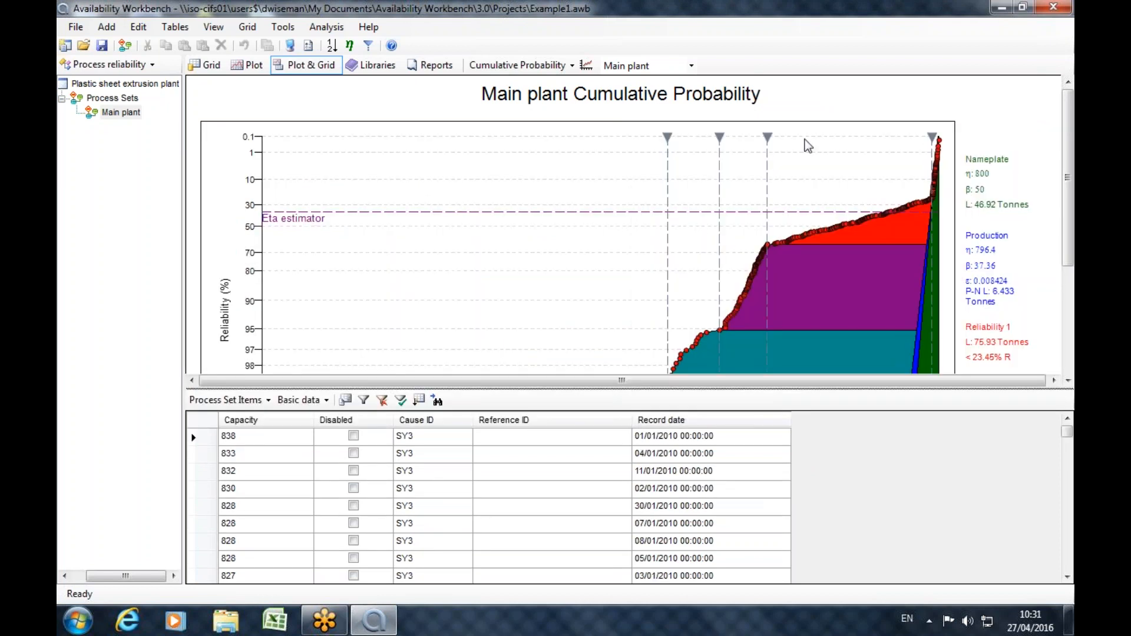
mouse_move(766, 139)
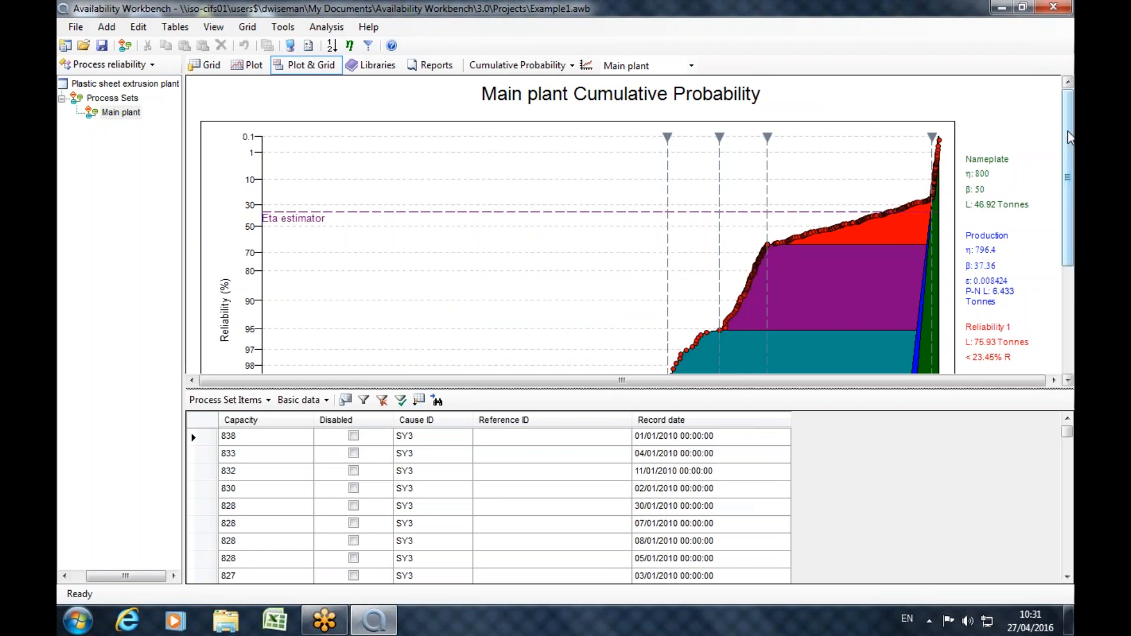
left_click_drag(1068, 434, 1069, 463)
left_click(205, 441)
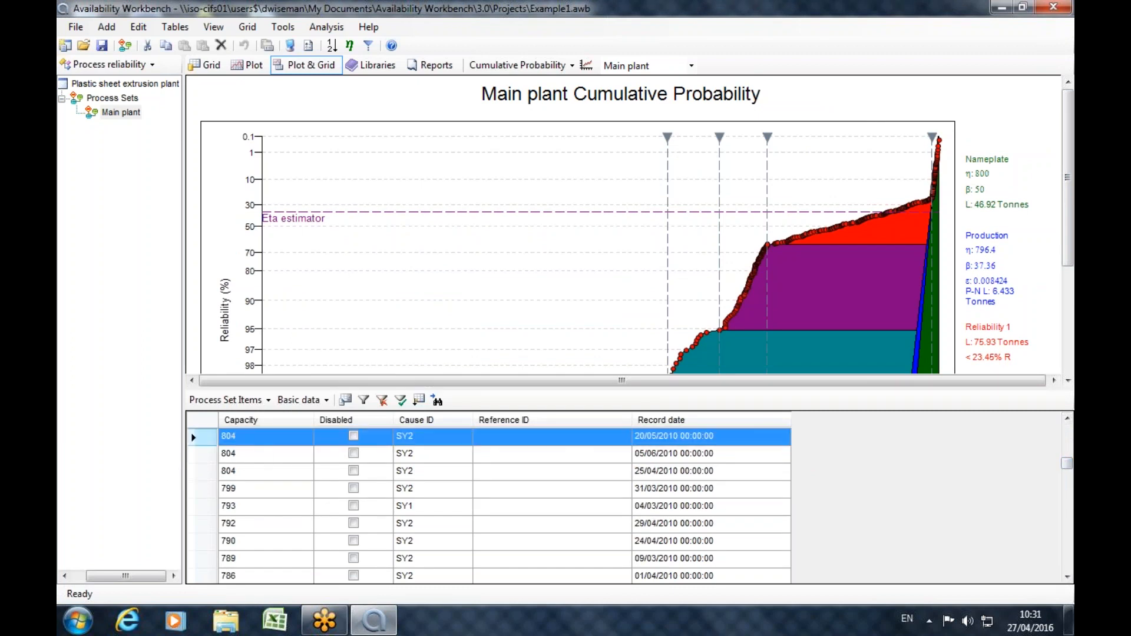
left_click(1071, 542)
left_click(1071, 547)
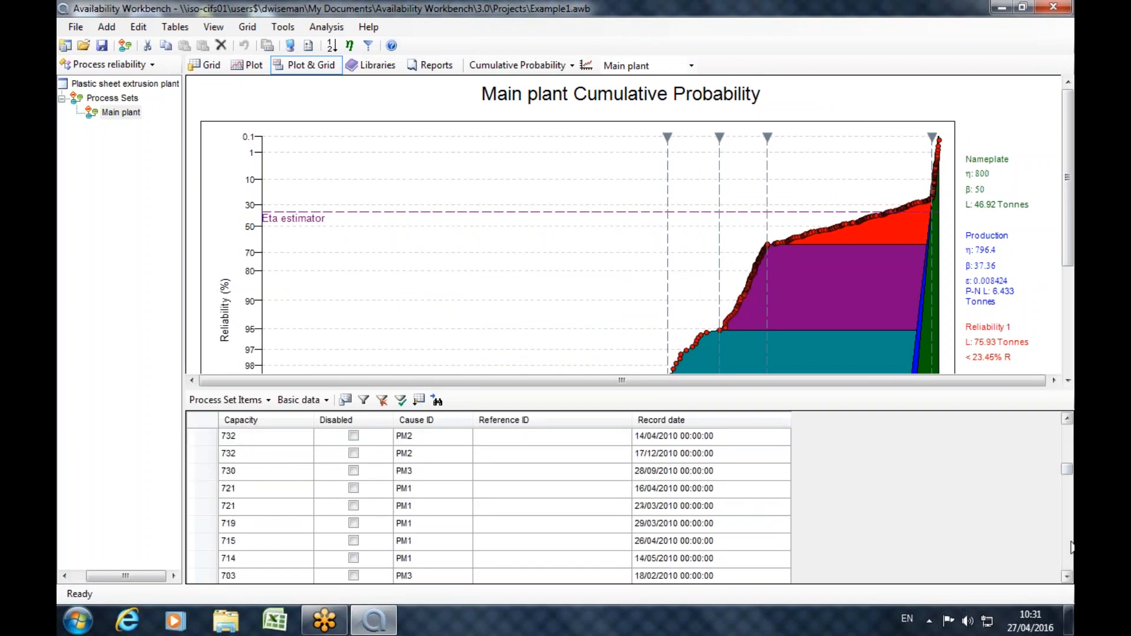
left_click(1072, 547)
left_click(1071, 547)
left_click(1071, 547)
left_click(1072, 547)
left_click(1071, 547)
left_click(1072, 548)
left_click(1071, 551)
left_click(1071, 553)
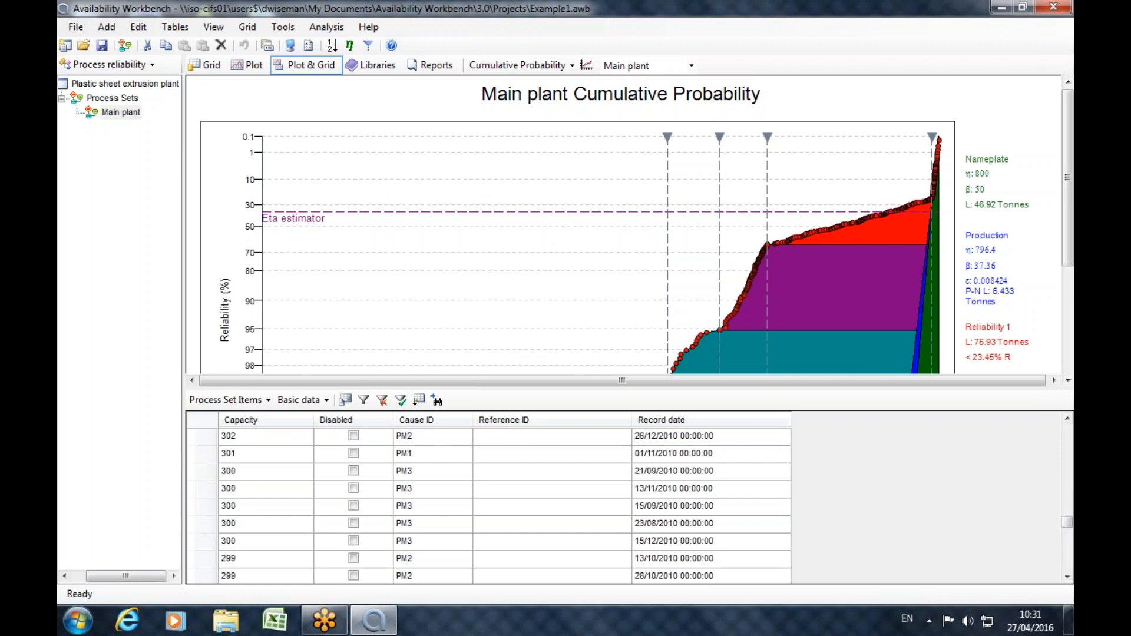
Compare the Cause IDs of the records between about 300 and 600 tonnes with the reliability regions on the plot.
left_click(1068, 419)
left_click(1068, 419)
left_click(1067, 419)
left_click(1068, 419)
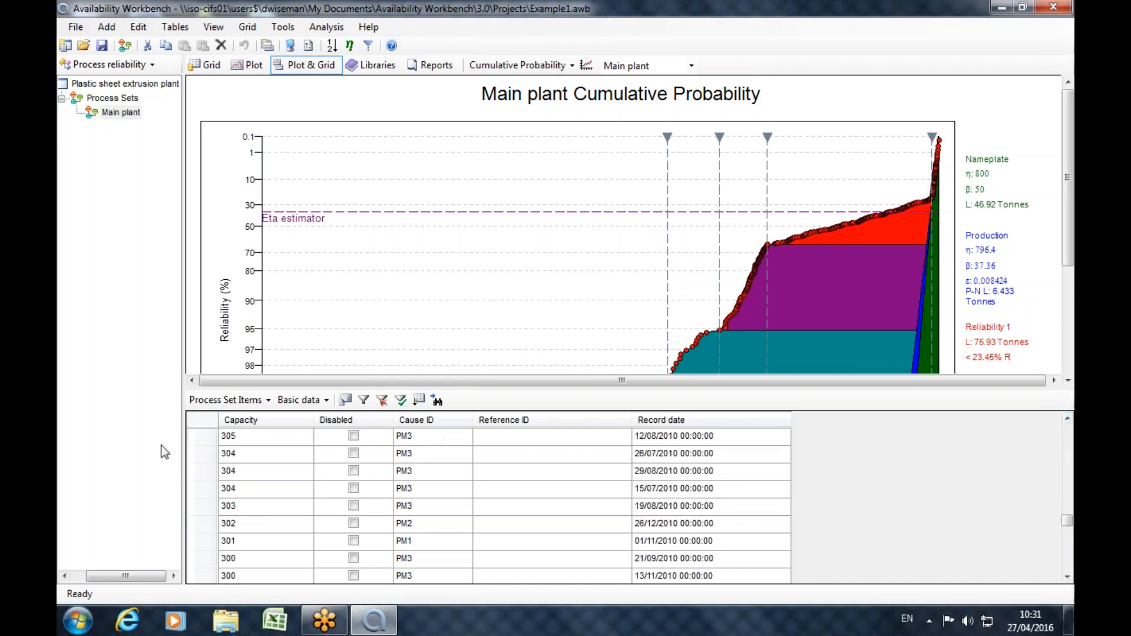
left_click(1069, 418)
left_click(1069, 417)
left_click(1069, 418)
left_click(1069, 417)
left_click(1069, 417)
left_click(1069, 418)
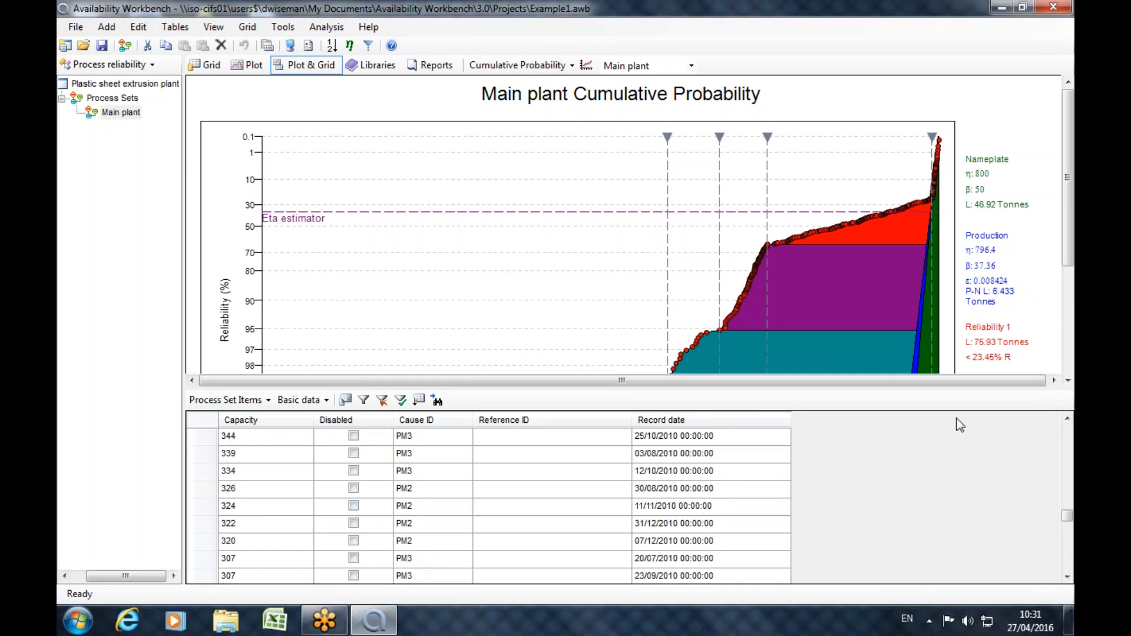
left_click(1068, 419)
left_click(1067, 419)
left_click(1067, 419)
left_click(1067, 419)
left_click(1068, 419)
left_click(1068, 419)
left_click(1068, 419)
left_click(1068, 419)
left_click(1067, 419)
left_click(1068, 419)
left_click(1067, 419)
left_click(1068, 419)
left_click(1068, 419)
left_click(1068, 419)
left_click(1067, 419)
left_click(1067, 419)
left_click(1068, 419)
left_click(1068, 419)
left_click(1068, 419)
left_click(1068, 418)
left_click(1068, 419)
left_click(1068, 418)
left_click(1067, 419)
left_click(1068, 419)
left_click(1068, 419)
left_click(1068, 419)
left_click(1067, 419)
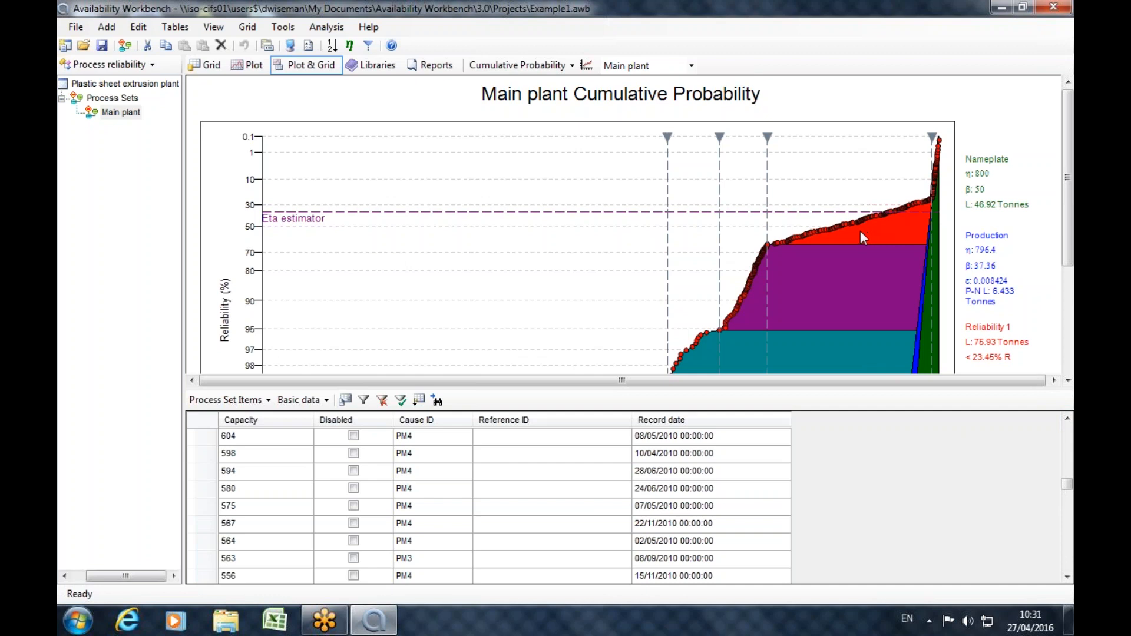
Examine the Cause IDs of the records from about 600 up to 804 tonnes against the Reliability 1 region and production line.
left_click_drag(1072, 162, 1073, 214)
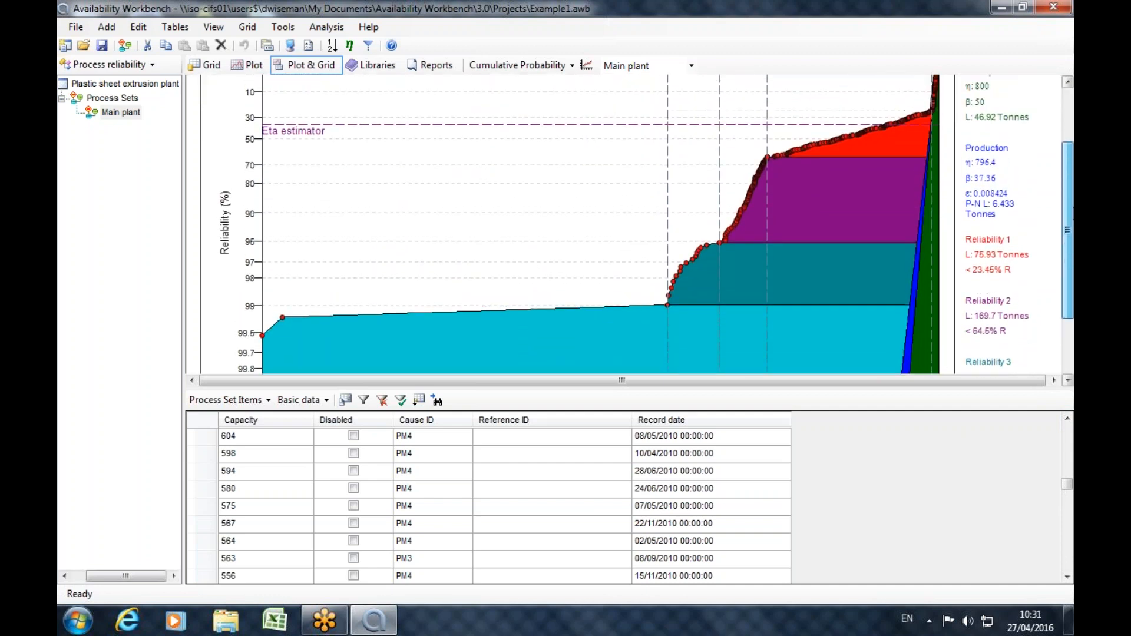
scroll(1070, 452, "up", 3)
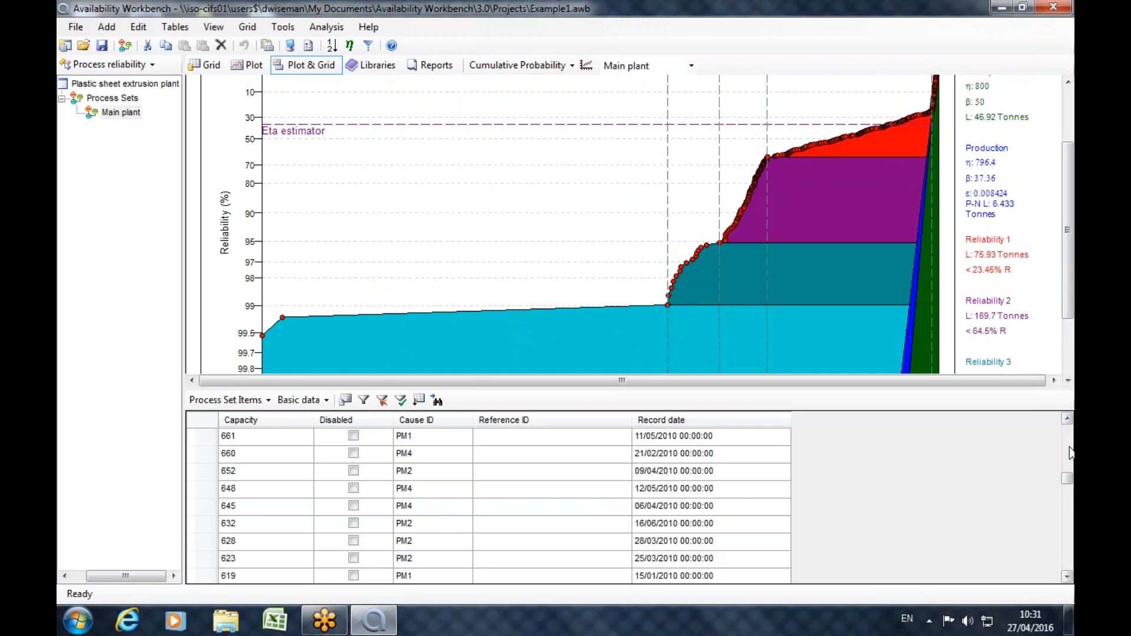
scroll(1070, 453, "up", 4)
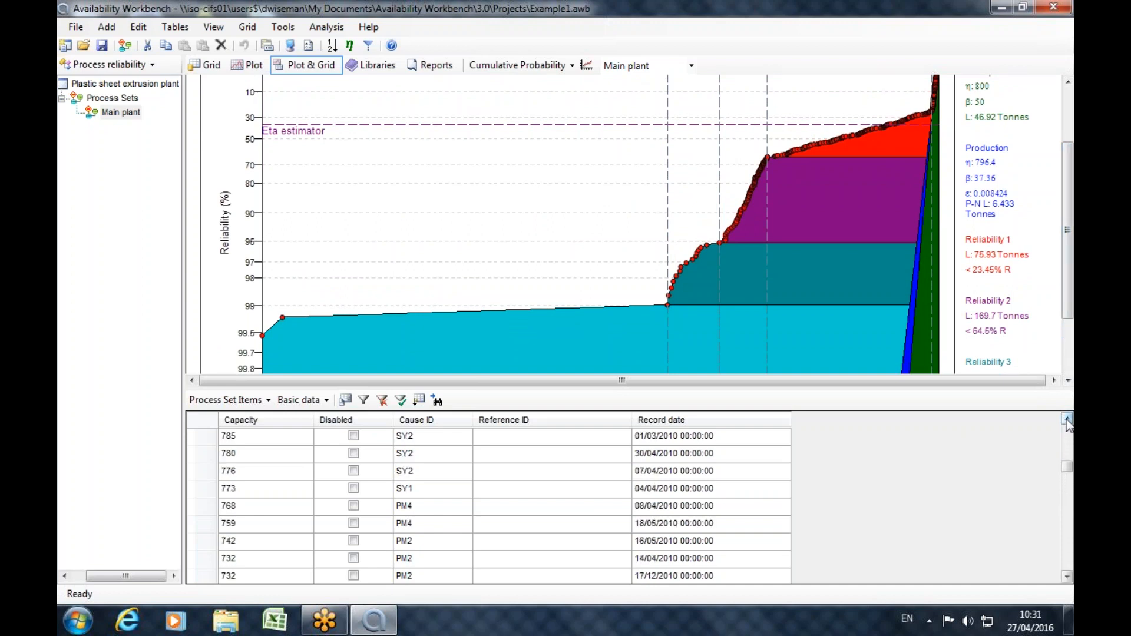
mouse_move(935, 118)
scroll(1070, 444, "up", 3)
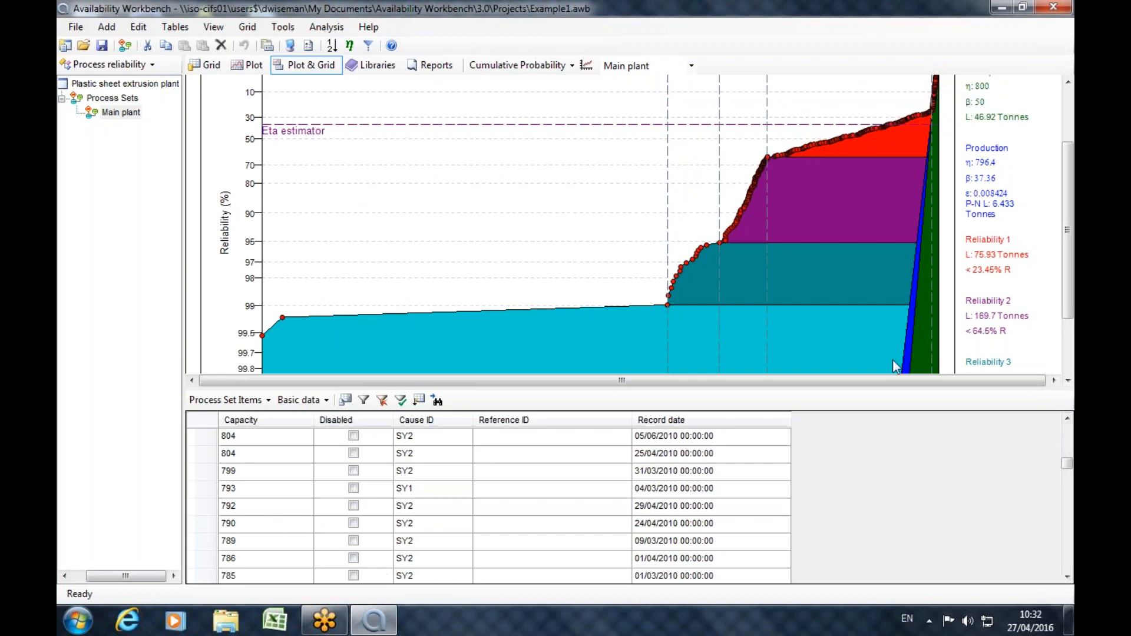
left_click_drag(1070, 202, 1069, 205)
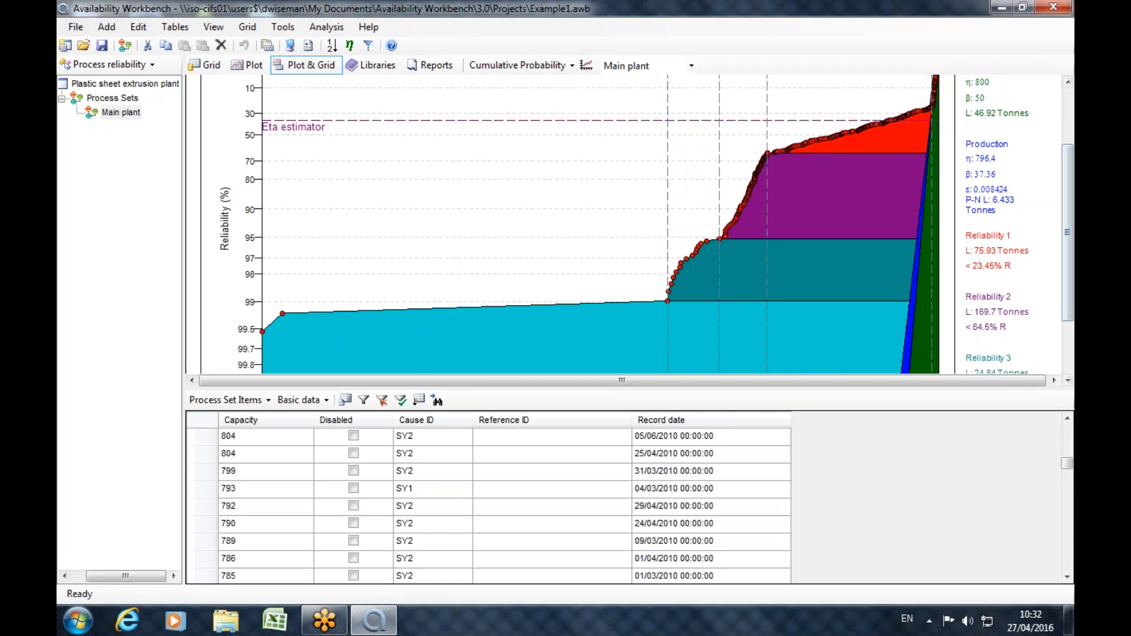
Examine the Cause IDs of the lowest-capacity records together with the Reliability 4 region of the plot.
left_click(1067, 577)
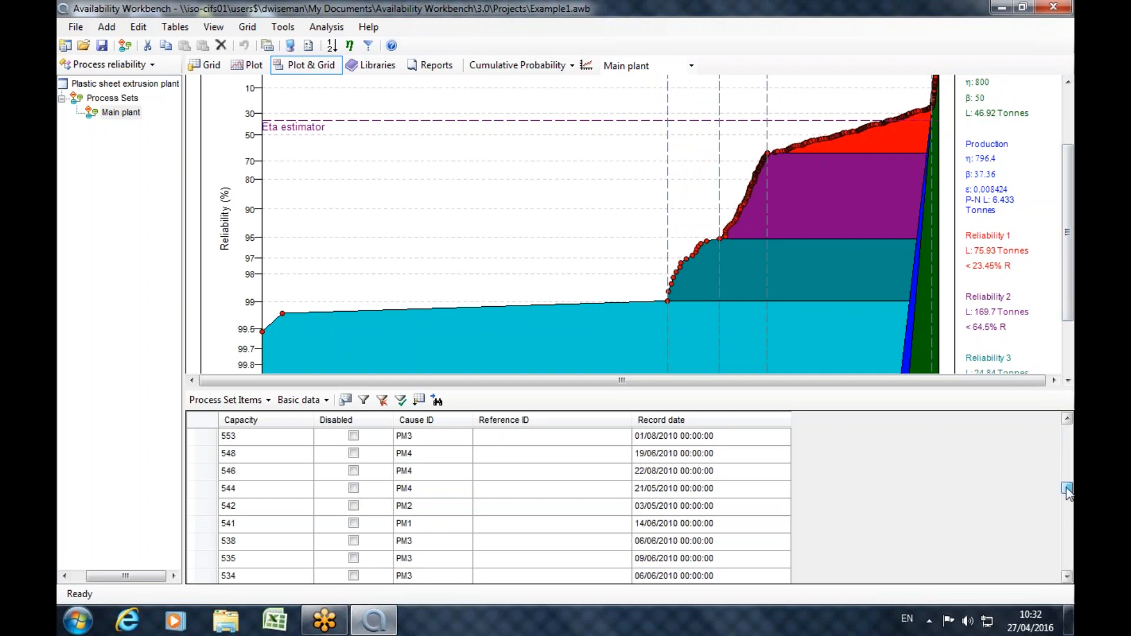
left_click_drag(1065, 566, 1067, 567)
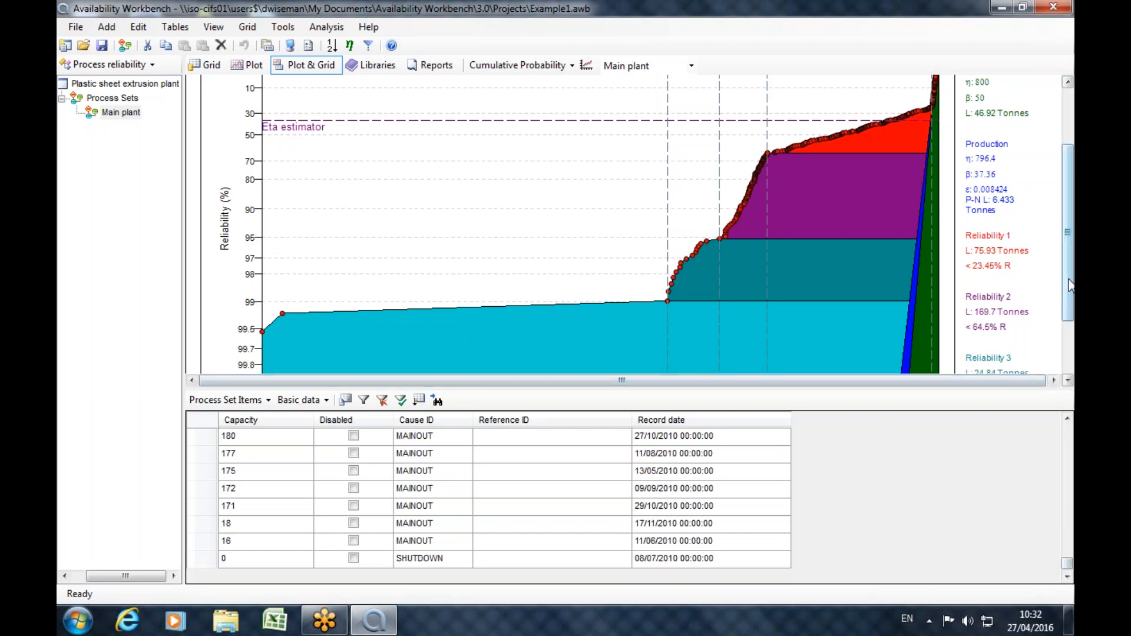
left_click_drag(1067, 281, 1065, 327)
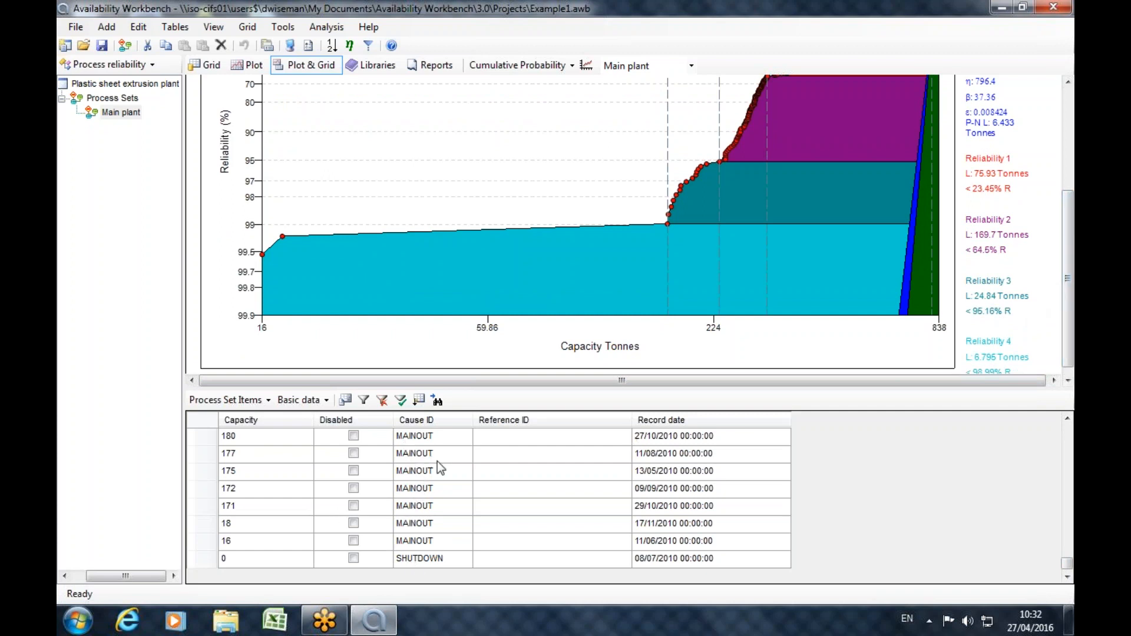
Examine the Cause IDs of the records from 185 up to 260 tonnes, and return the grid and plot to their beginnings.
left_click(1067, 419)
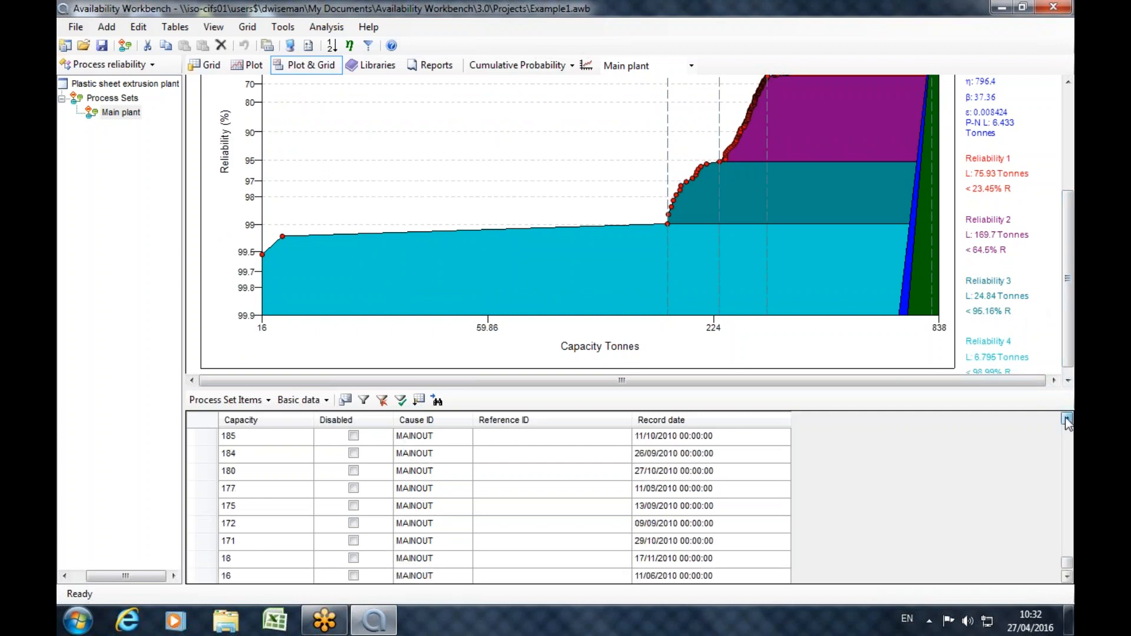
left_click(1067, 418)
left_click(1067, 419)
left_click(1067, 418)
left_click(1067, 419)
left_click(1067, 418)
left_click(1067, 418)
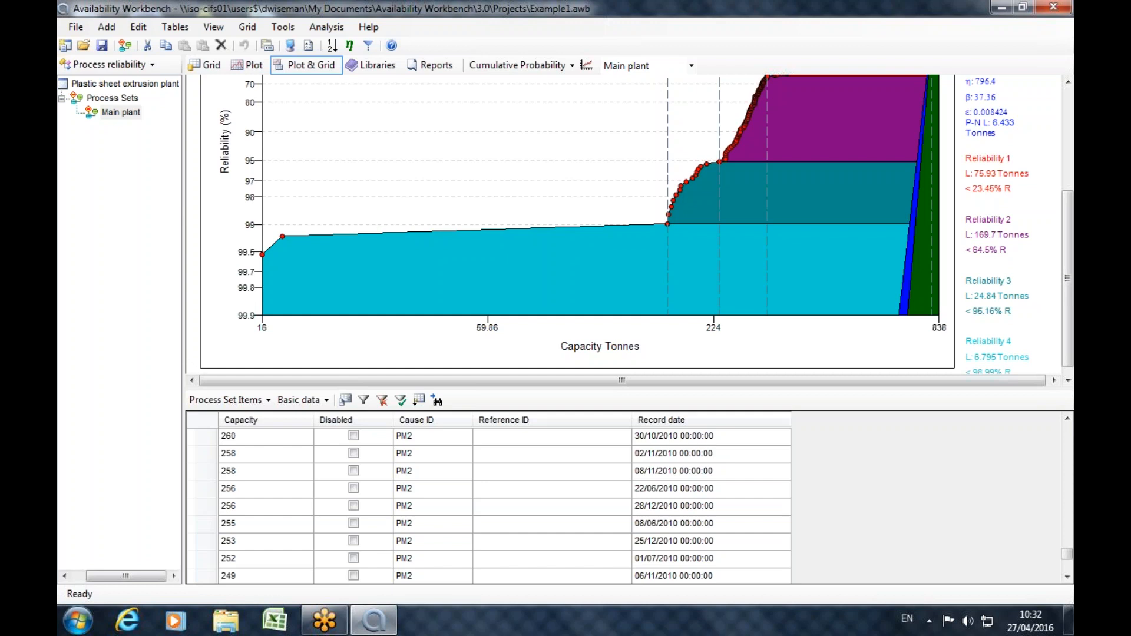
left_click_drag(1067, 555, 1067, 431)
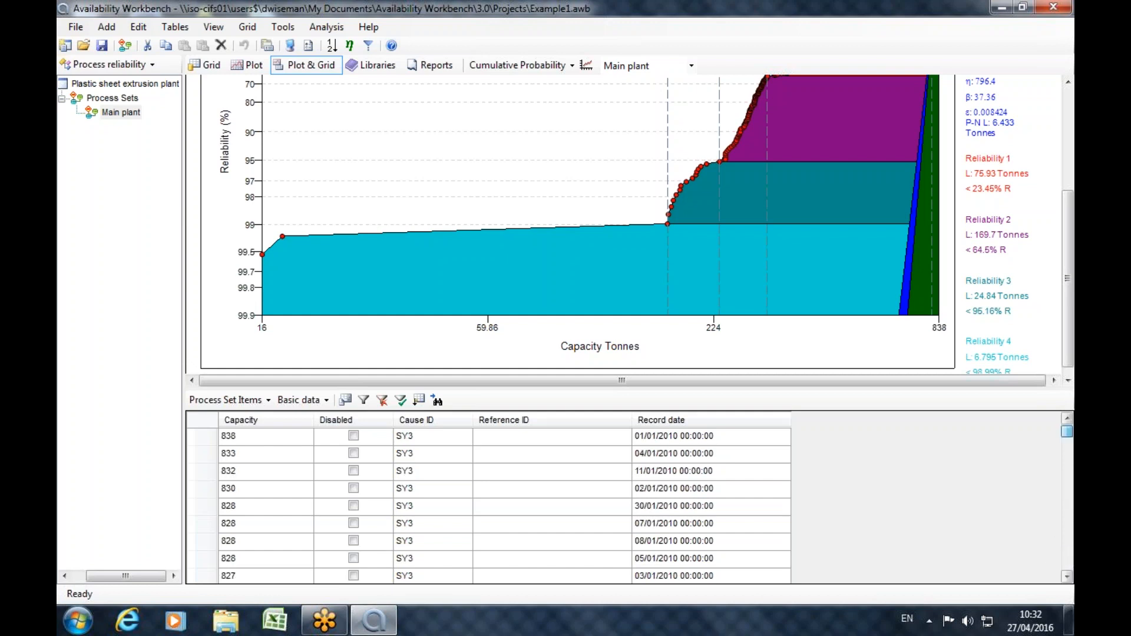
left_click_drag(1067, 254, 1051, 152)
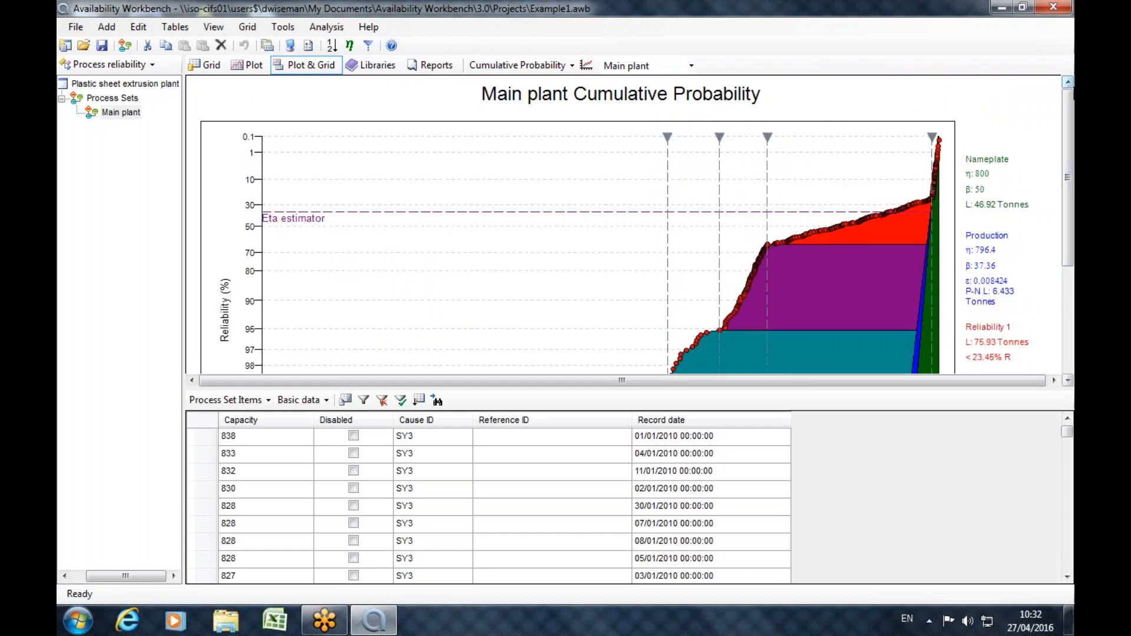
Switch to the SAP portal module, open the SAP Example project and widen the project tree.
left_click(81, 64)
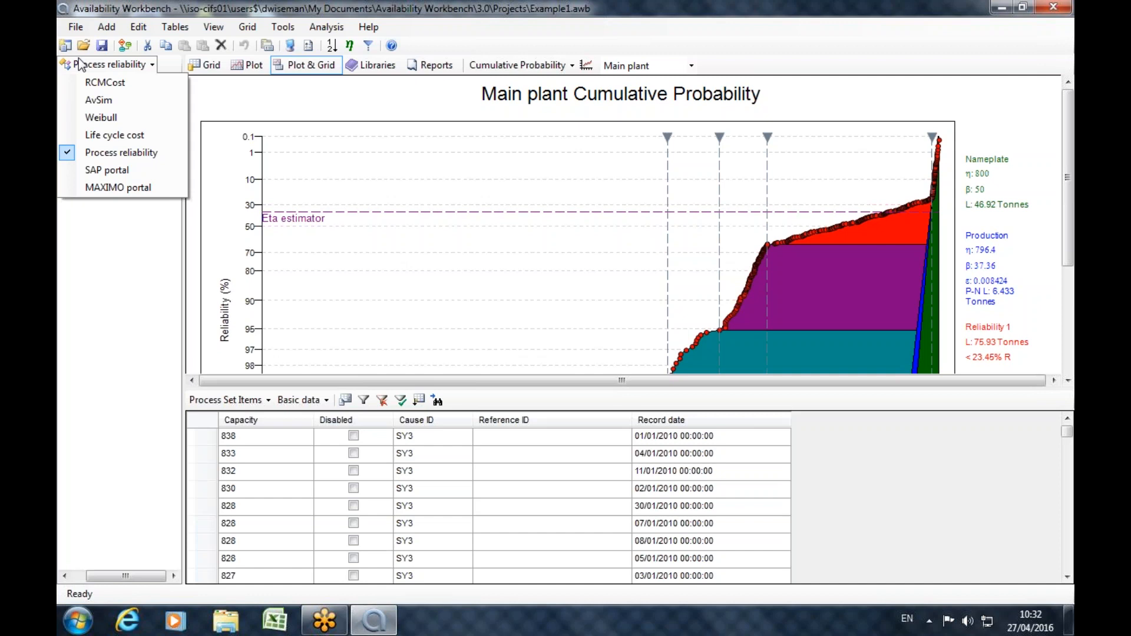
left_click(98, 172)
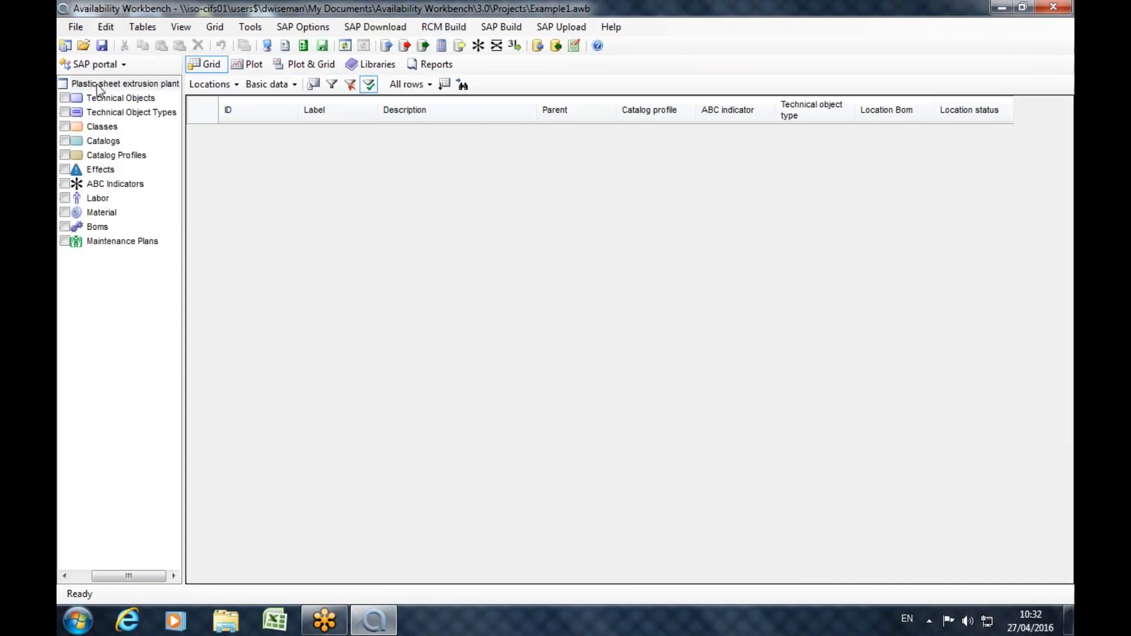
left_click(83, 45)
left_click(578, 366)
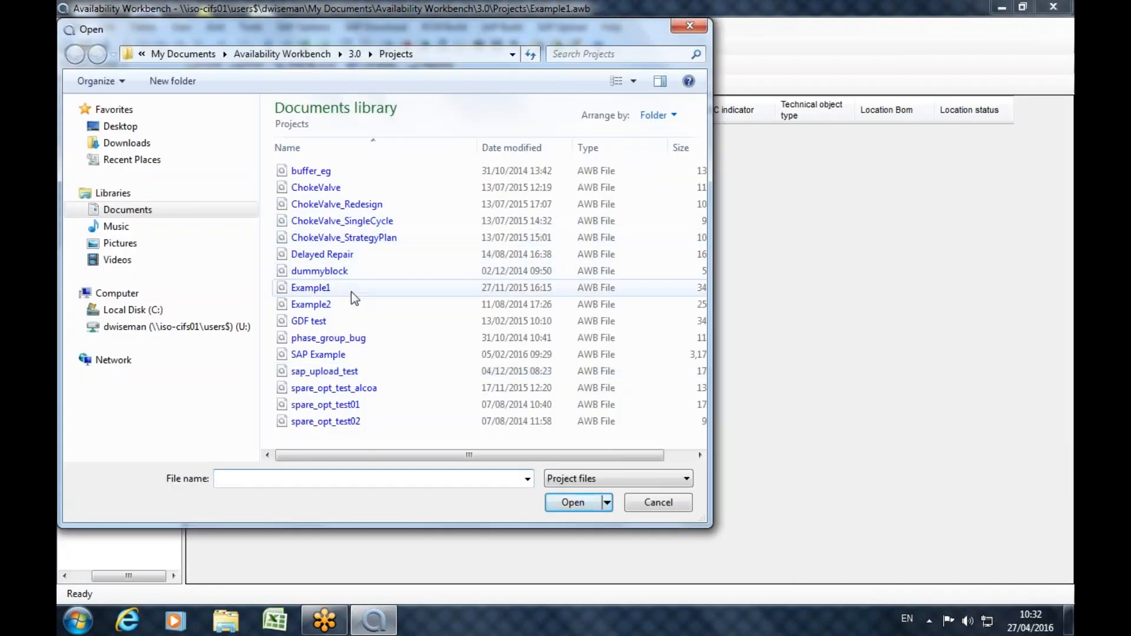
double_click(334, 354)
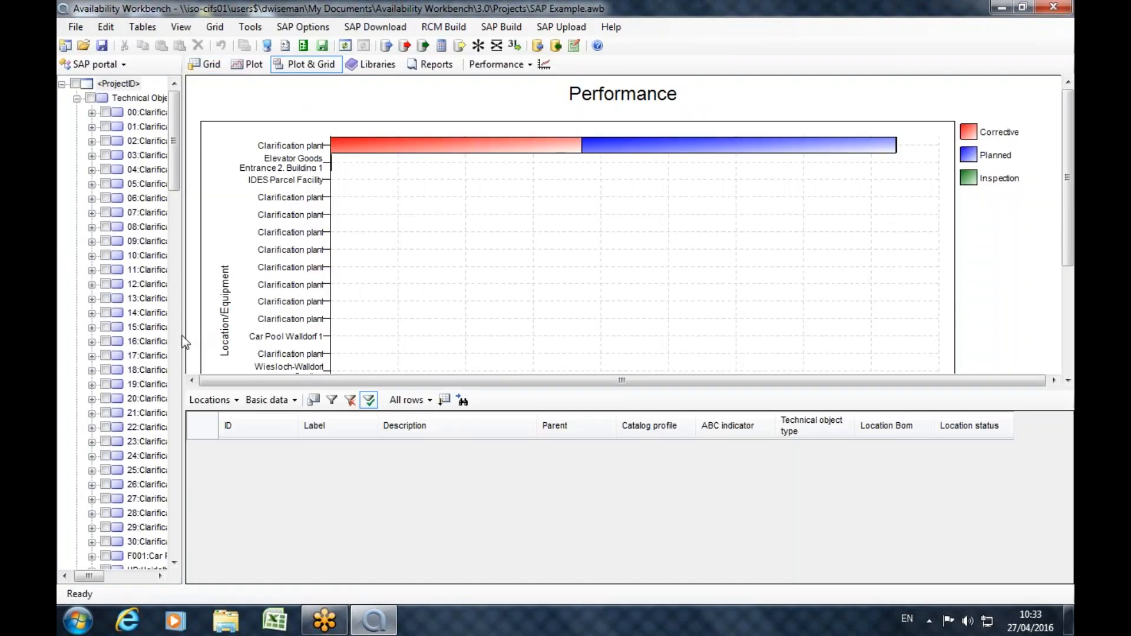
left_click_drag(184, 341, 296, 342)
left_click(82, 98)
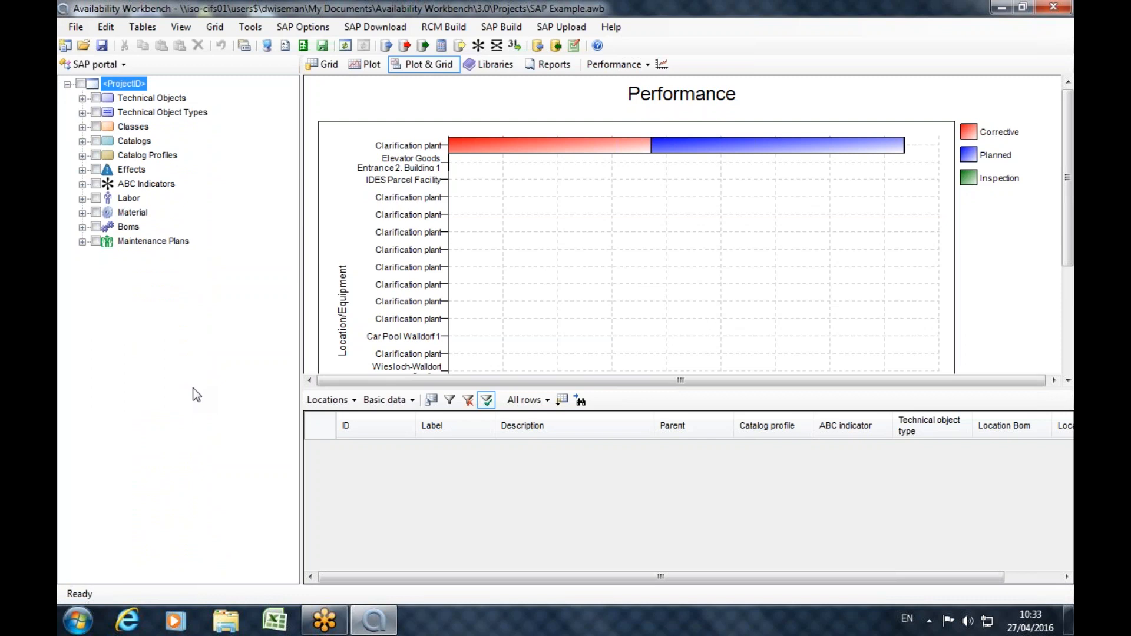
Review the SAP portal options for the SAP connection, the upload defaults and the upload options.
left_click(305, 46)
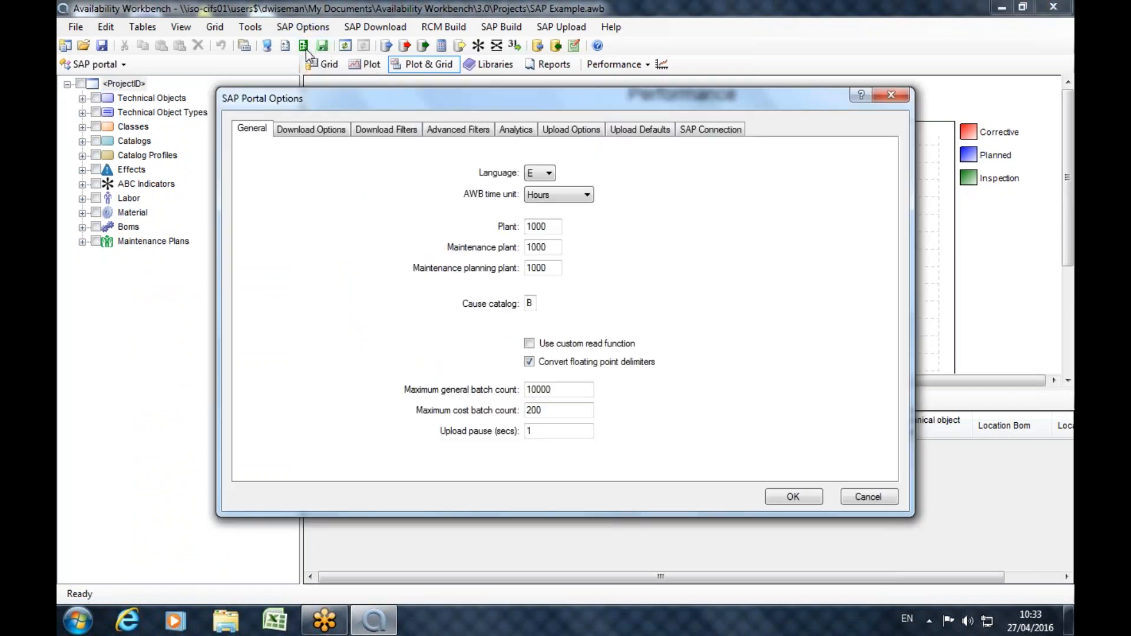
left_click(692, 129)
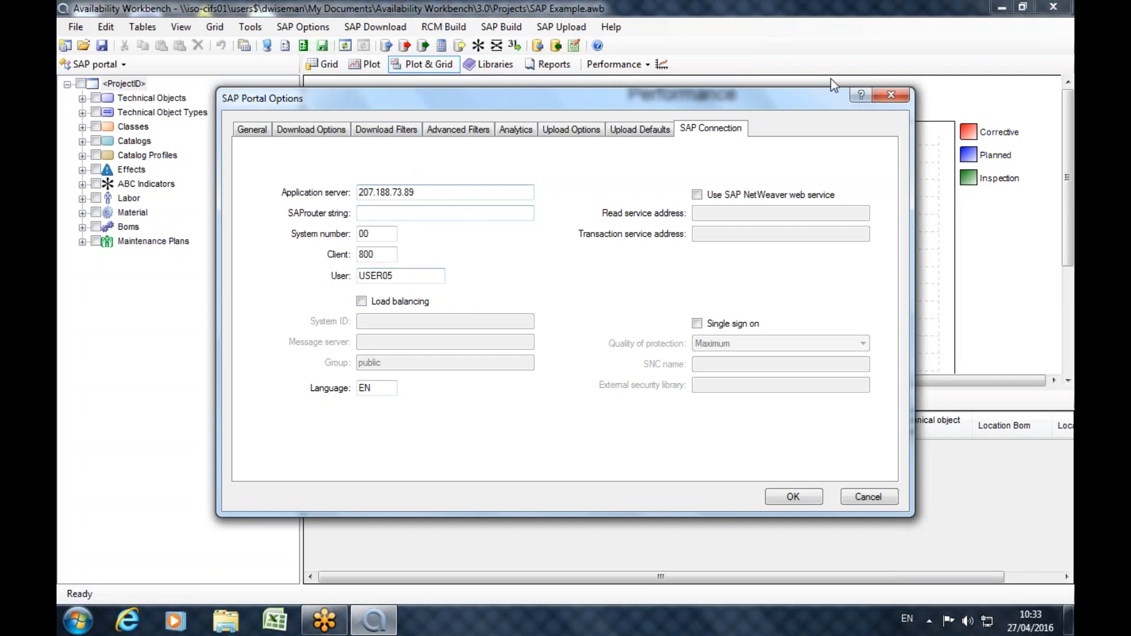
left_click(665, 132)
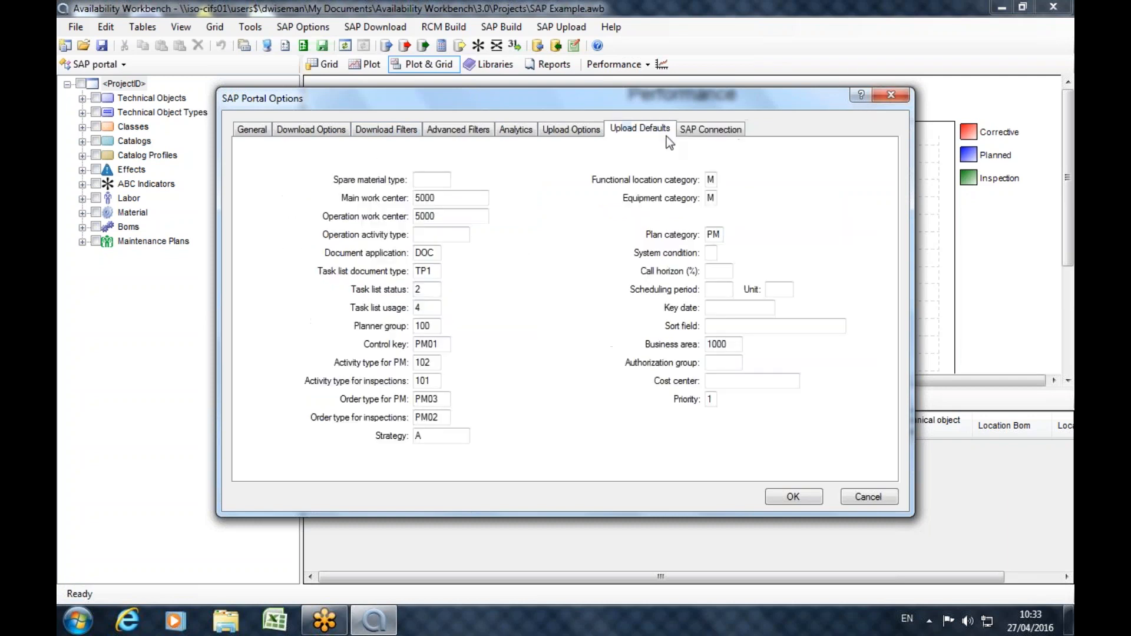
left_click(571, 130)
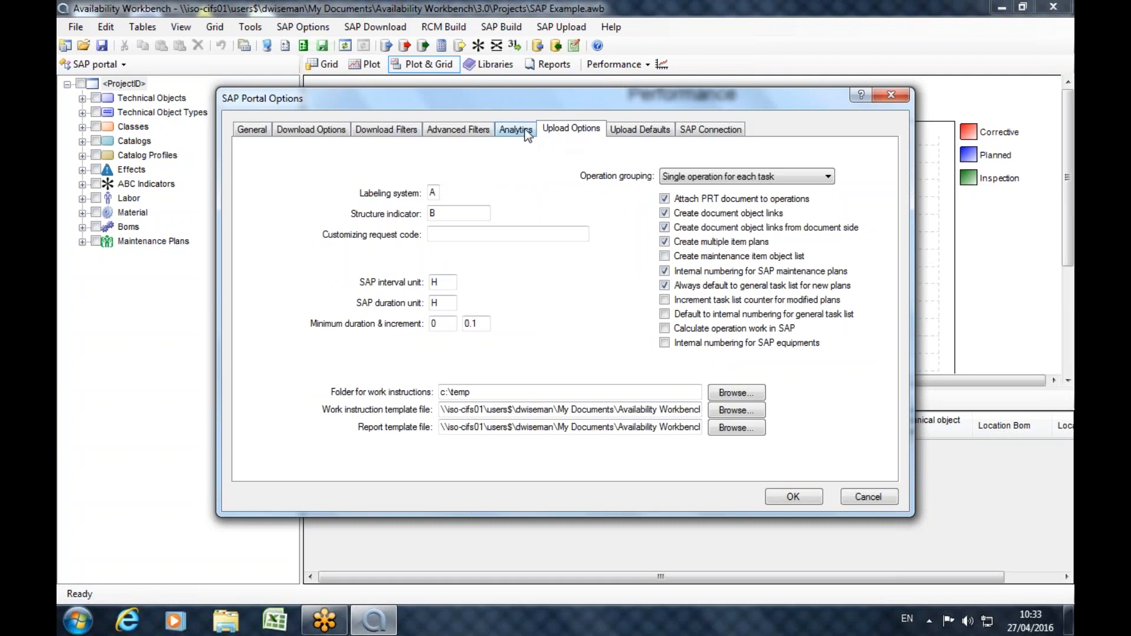
Review the SAP portal's download options, download filters, advanced filters and analytics settings, and leave the options without changes.
left_click(298, 132)
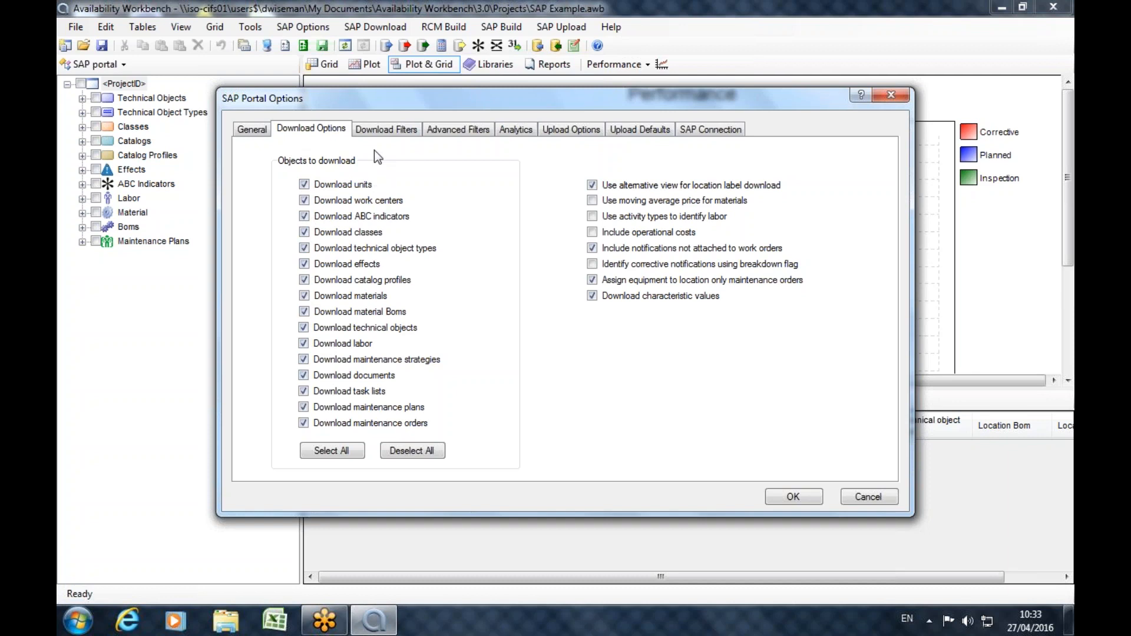
left_click(378, 134)
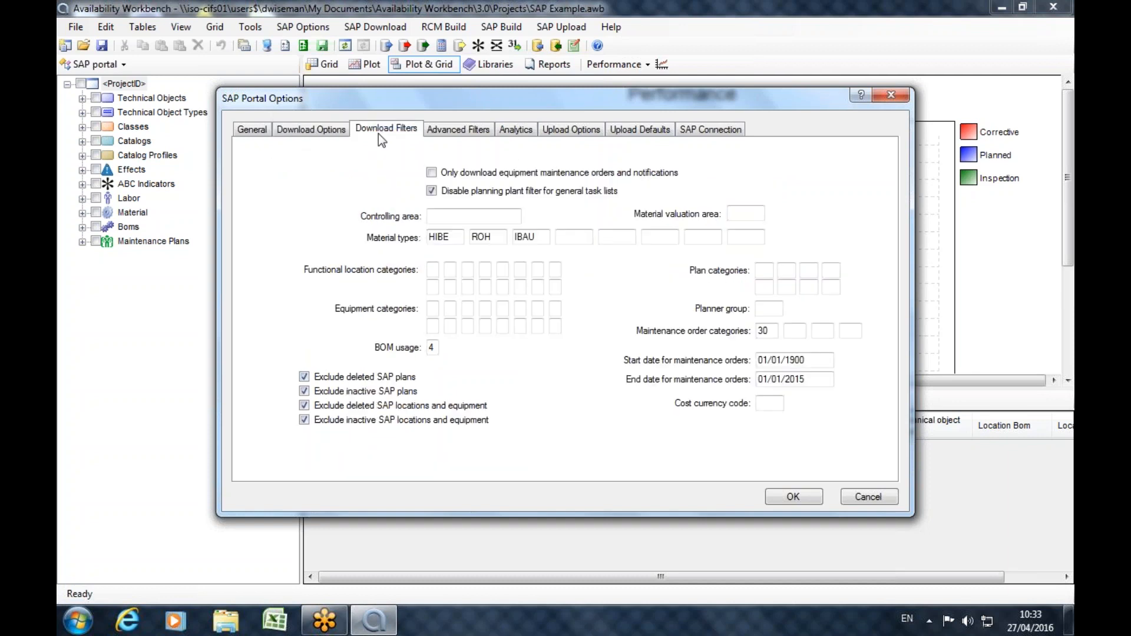
left_click(486, 133)
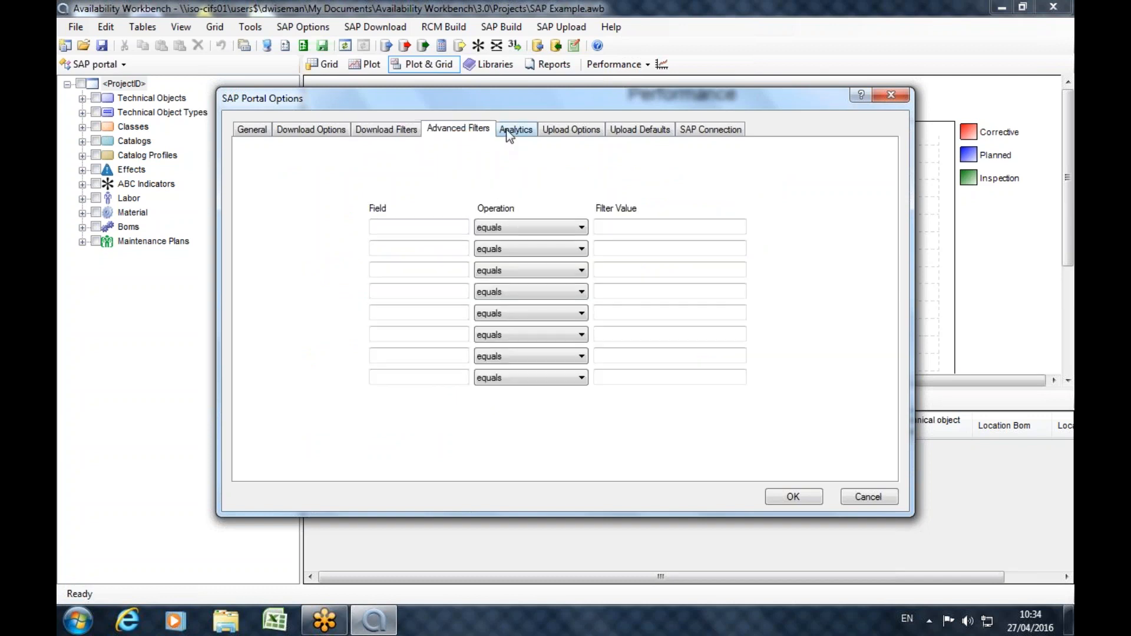
left_click(507, 132)
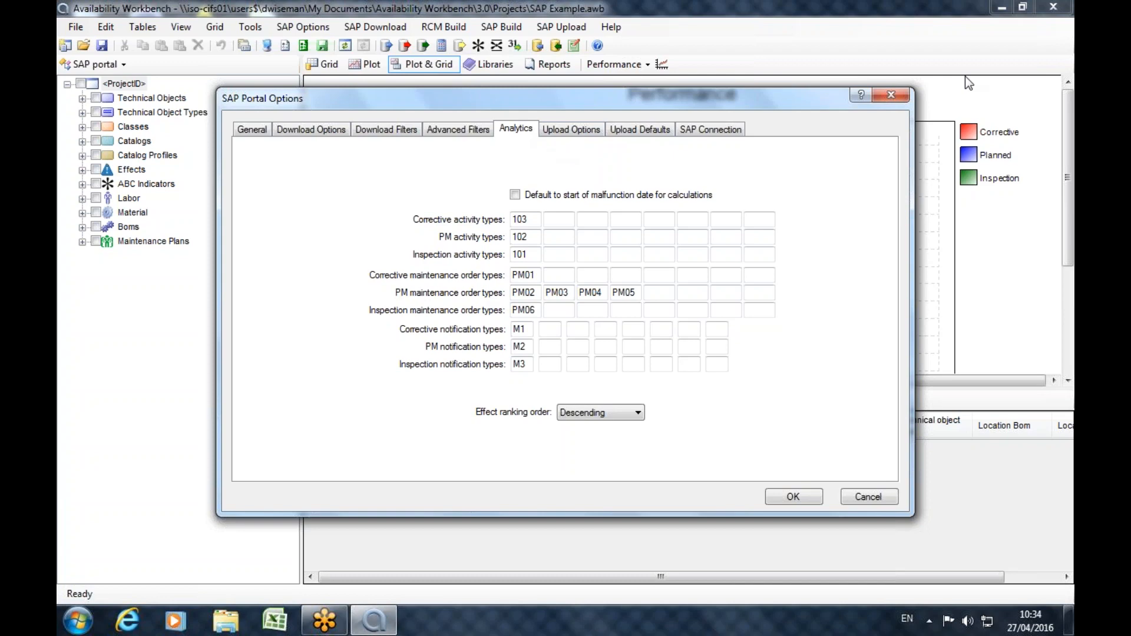
left_click(891, 95)
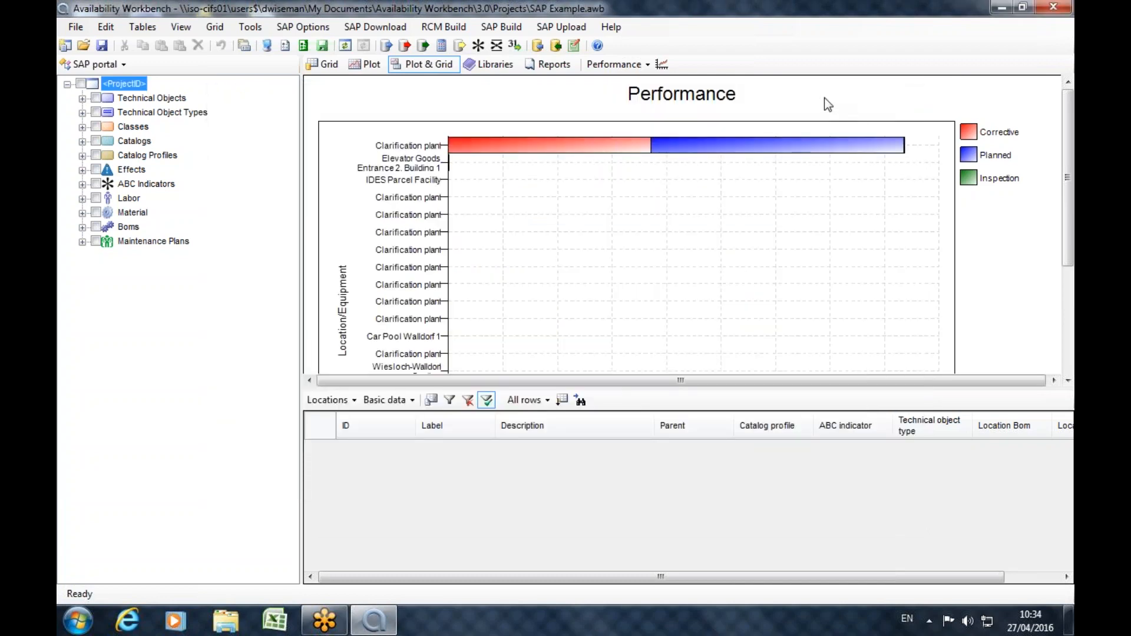
Open functional location 00-B Biological cleaning under technical object 00:Clarification plant and view its location, organization, structure and classification data.
left_click(84, 99)
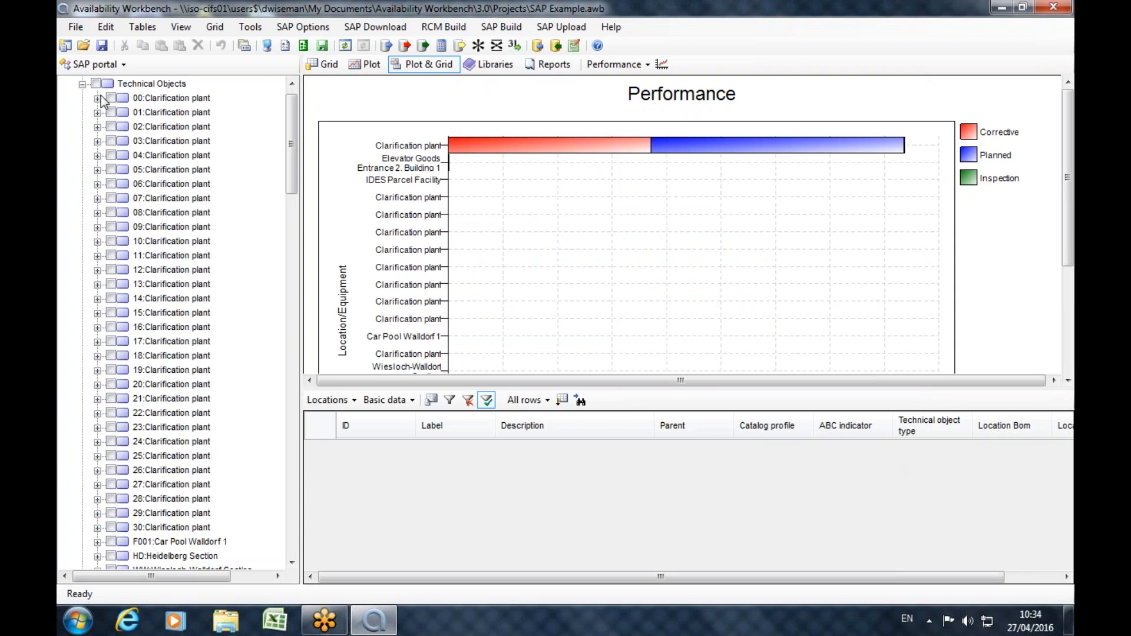
left_click(98, 98)
double_click(181, 113)
left_click(390, 247)
left_click(443, 246)
left_click(492, 248)
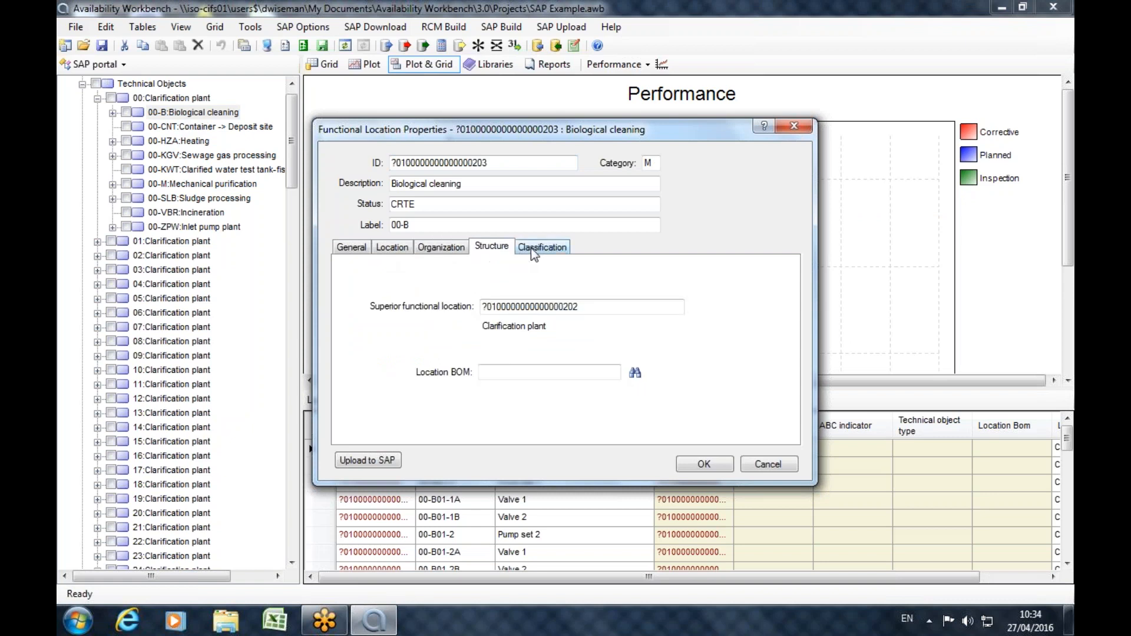
left_click(535, 248)
Go back over the general, location and organization data of functional location 00-B, and close its properties.
left_click(486, 248)
left_click(442, 247)
left_click(390, 247)
left_click(364, 249)
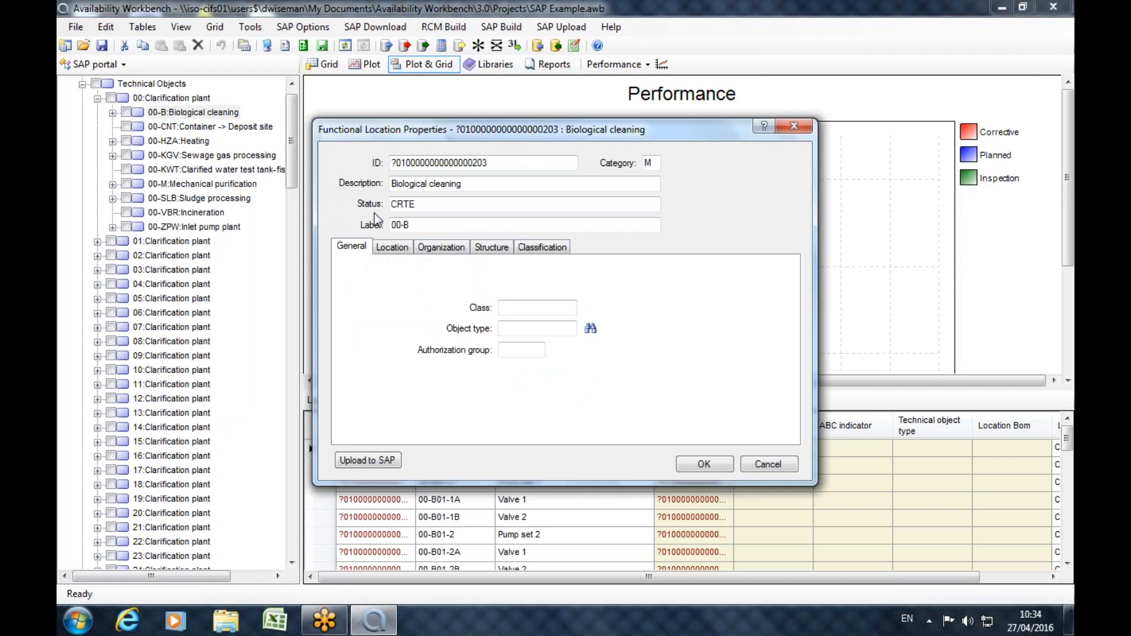
left_click(390, 243)
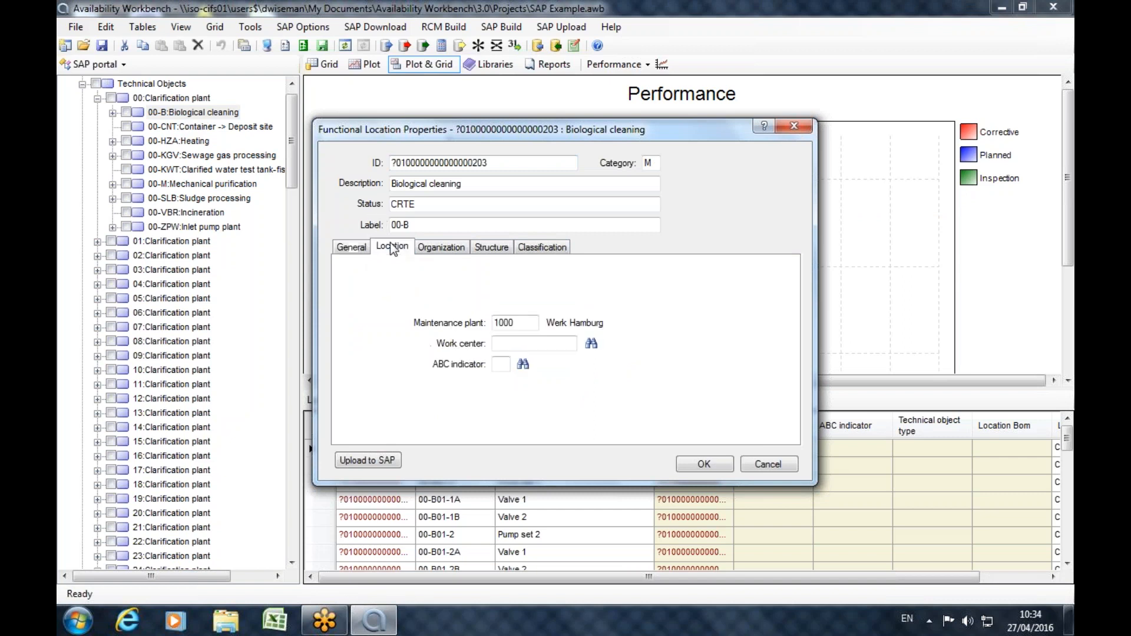
left_click(447, 251)
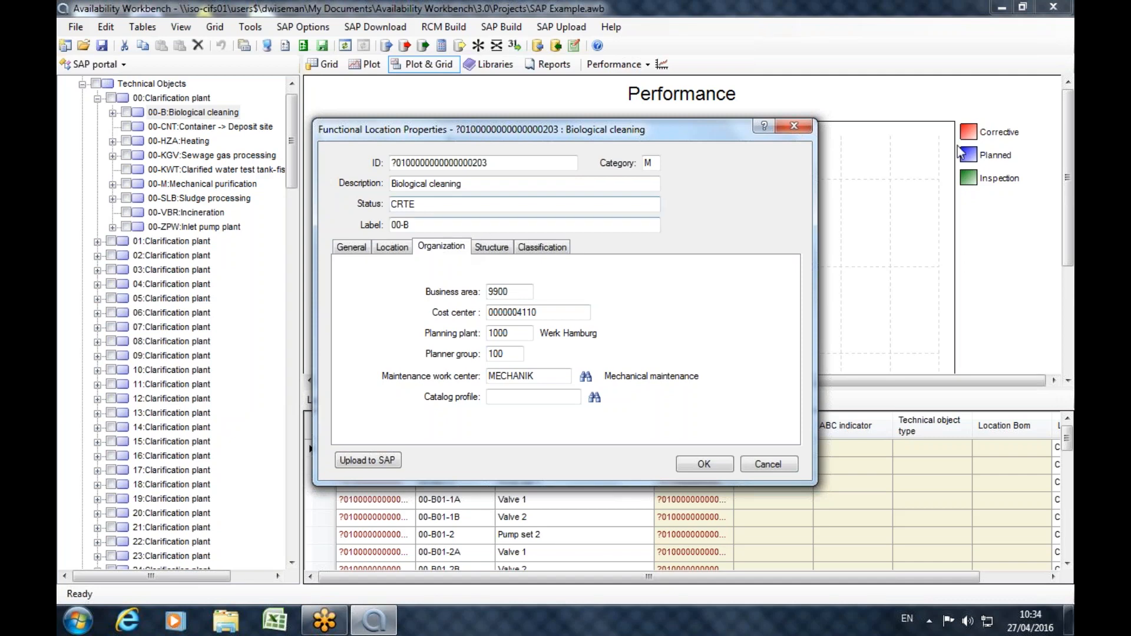
left_click(791, 128)
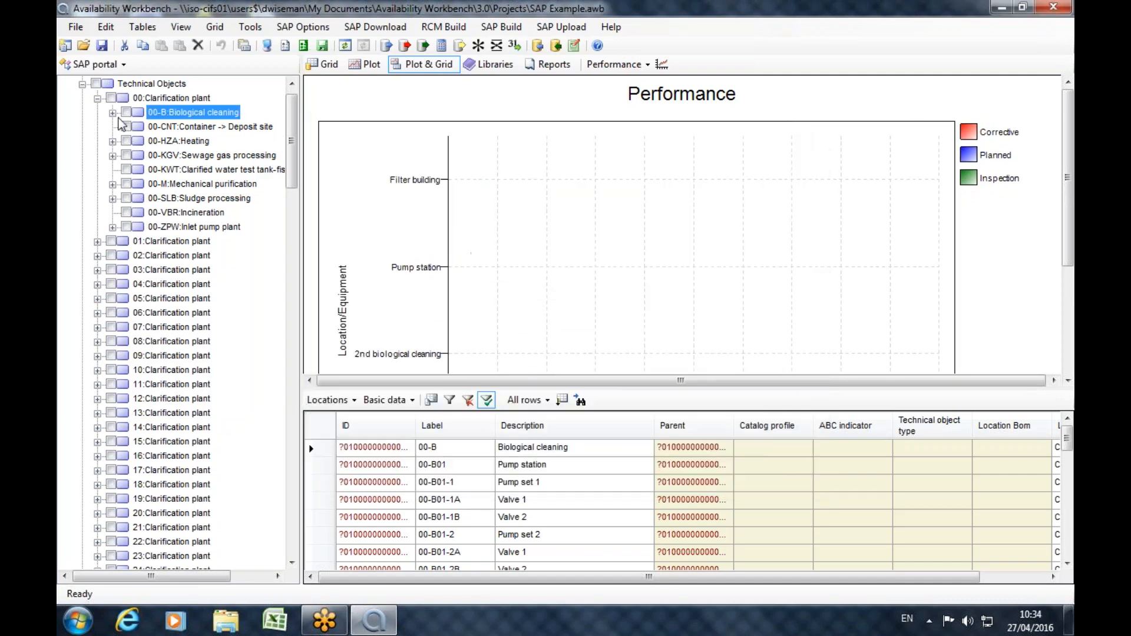
Open equipment TEY-00 Electric pump under the 00-B01 Pump station, view its location, organization, structure and classification data, and close it.
left_click(112, 113)
left_click(128, 127)
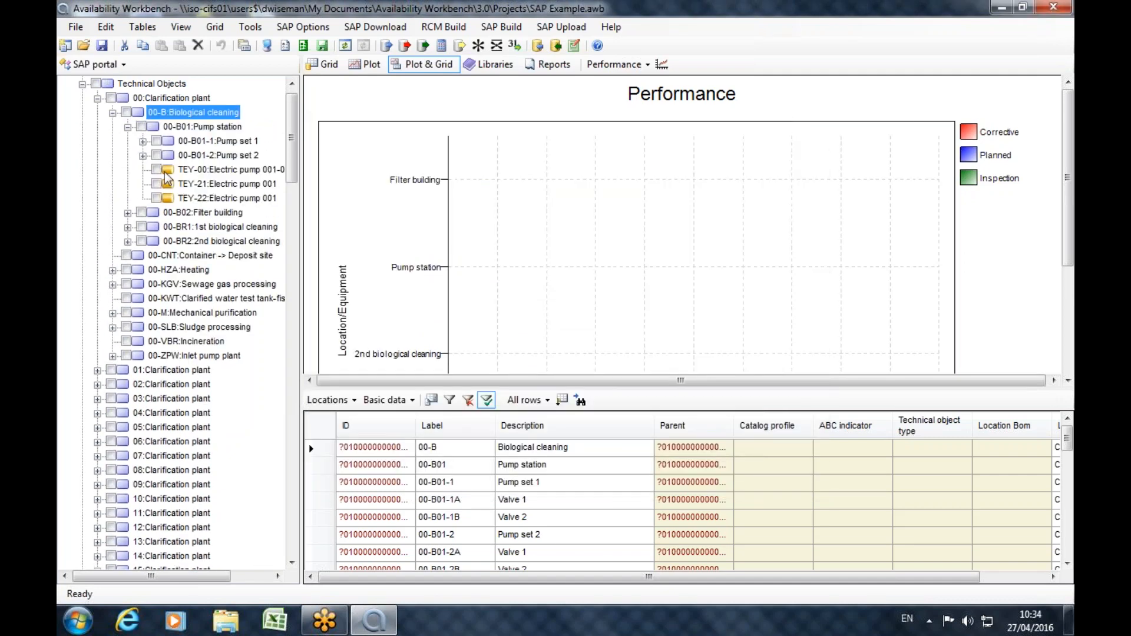
left_click(201, 171)
double_click(199, 176)
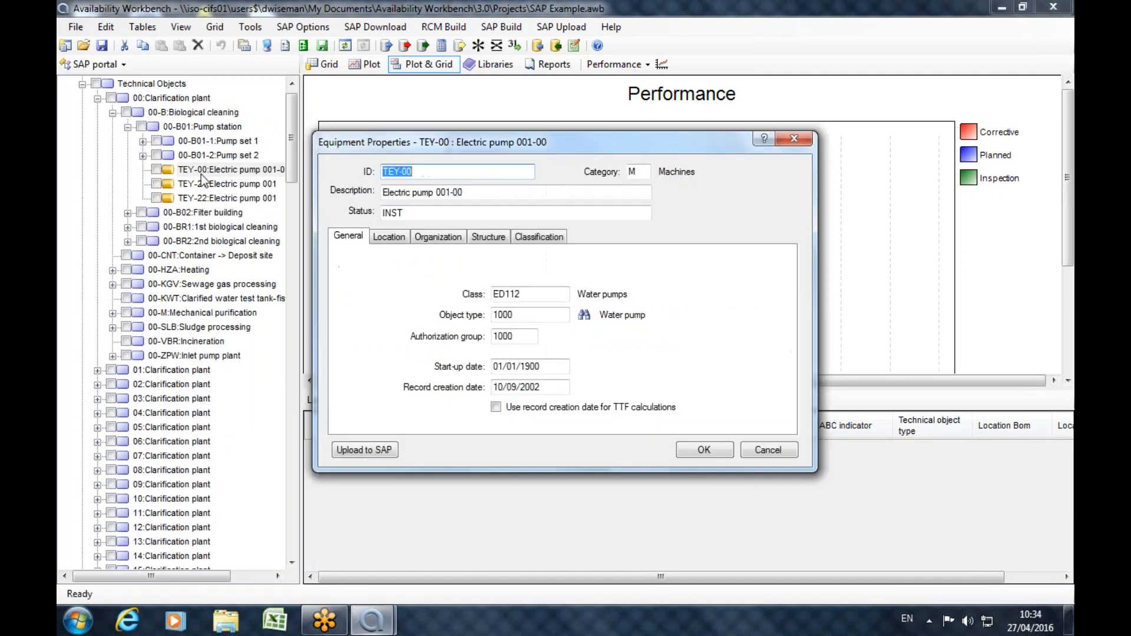
left_click(403, 233)
left_click(430, 238)
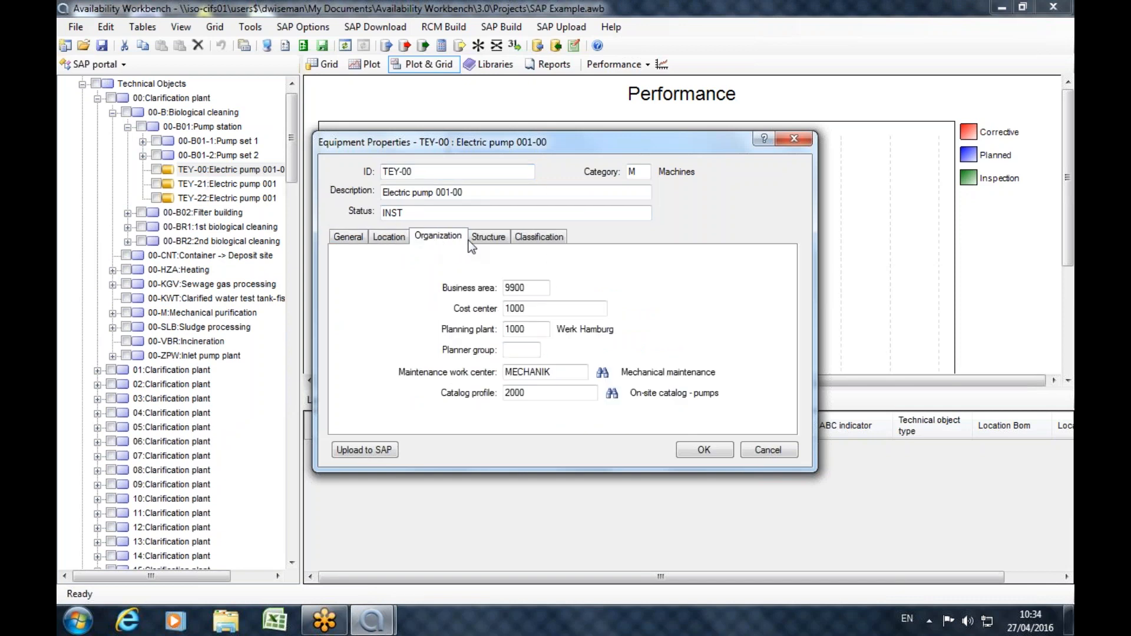
left_click(488, 236)
left_click(555, 240)
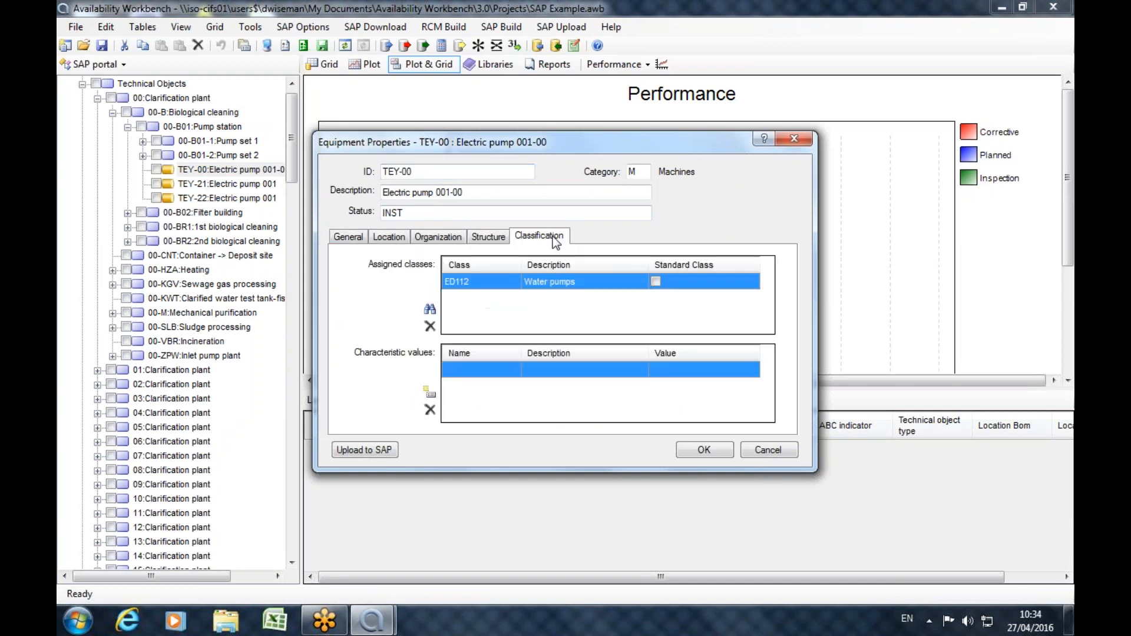
left_click(794, 141)
Collapse the technical objects, look through the catalogs and the Characteristic attributes code groups, and collapse the catalogs again.
left_click(82, 85)
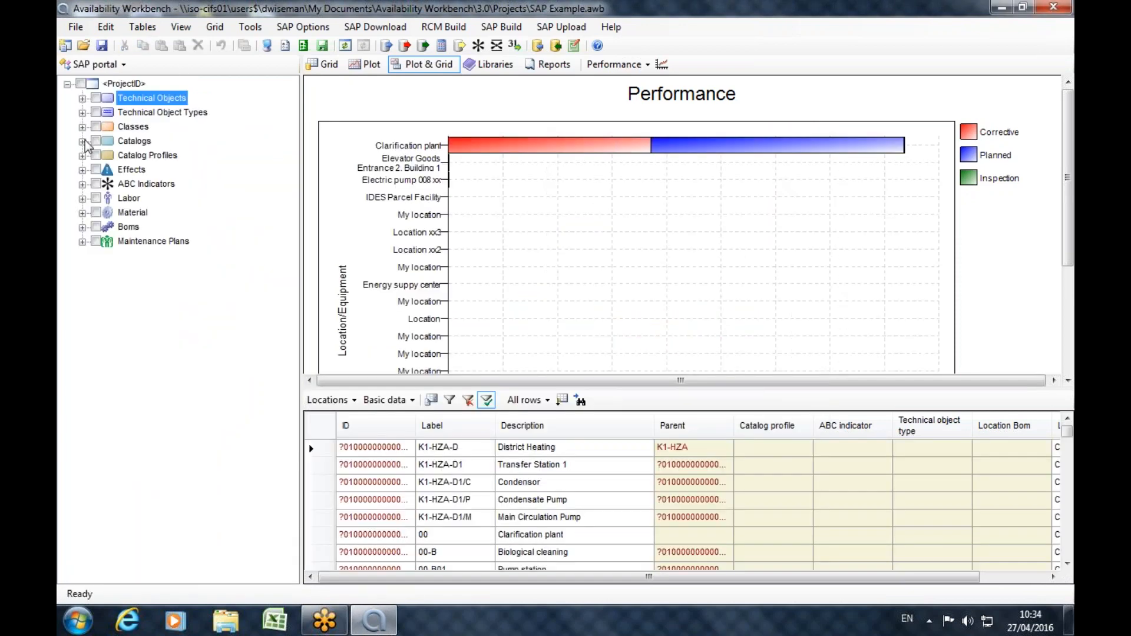
left_click(82, 142)
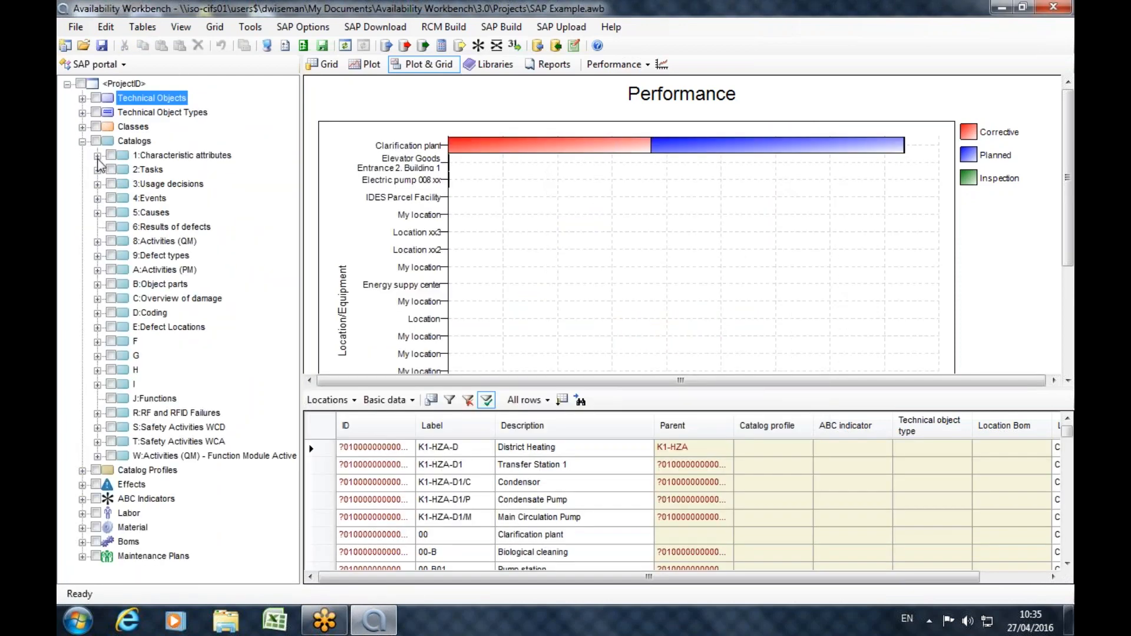
left_click(97, 156)
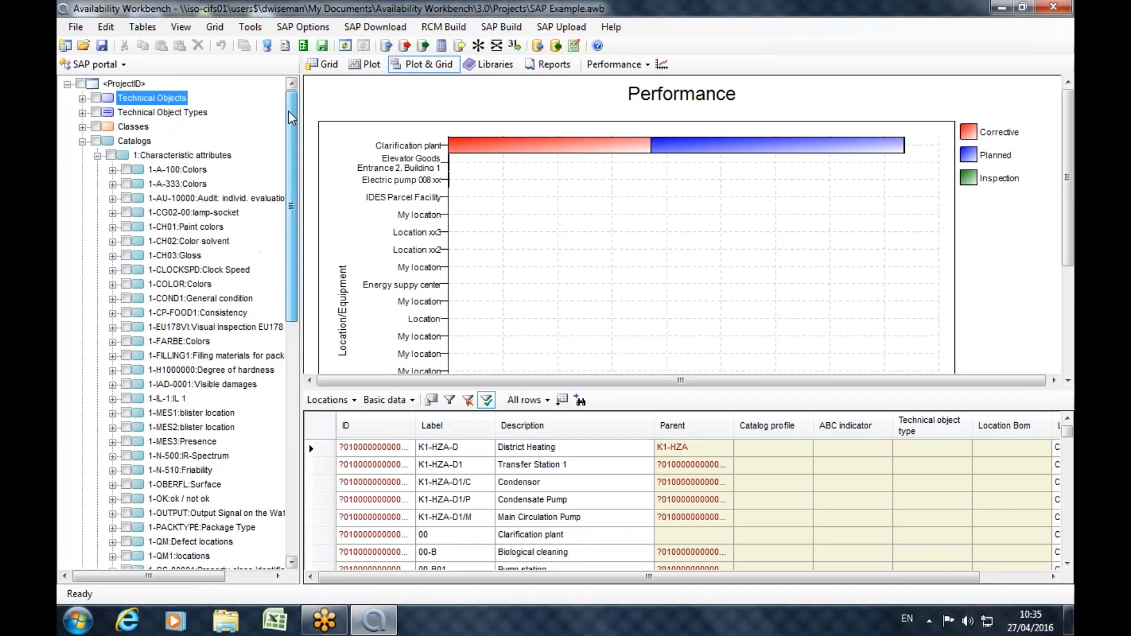
left_click(83, 142)
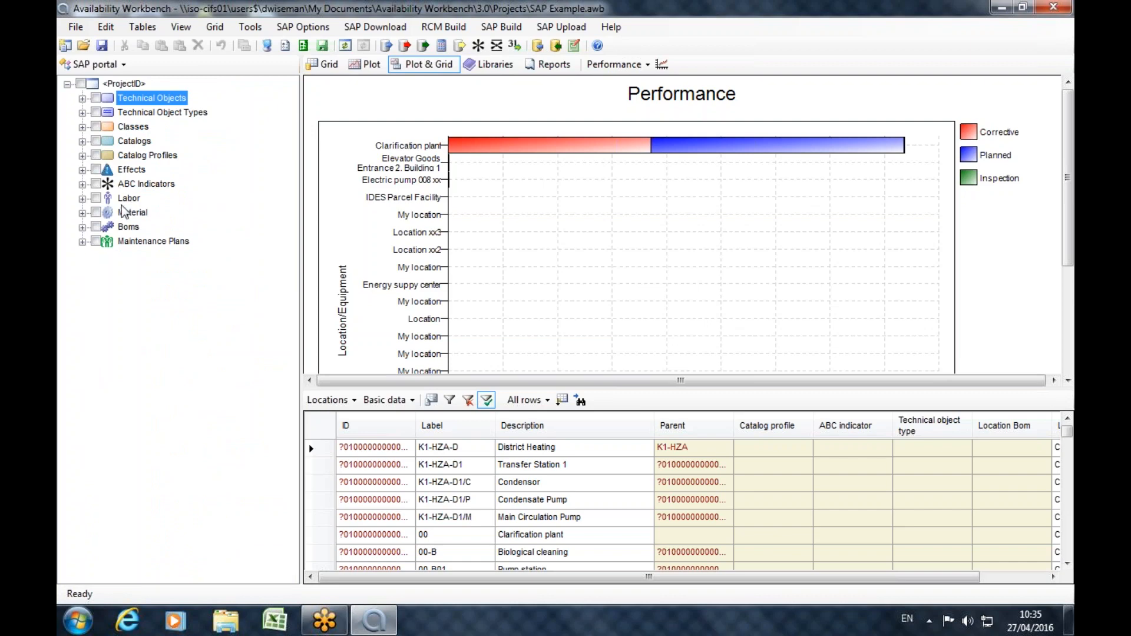
Open maintenance plan 180 Shutdown/Turnaround: Power Boiler, view the 00-KGV-1 item's details and the object list, and close the plan.
left_click(82, 241)
scroll(135, 385, "down", 2)
double_click(149, 475)
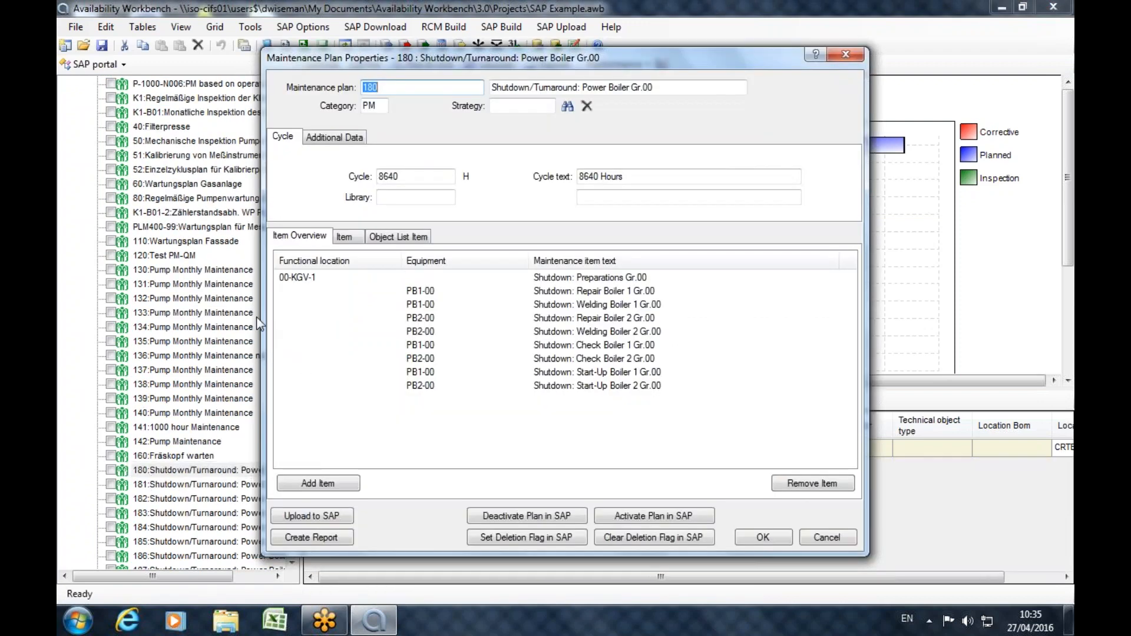
left_click(301, 279)
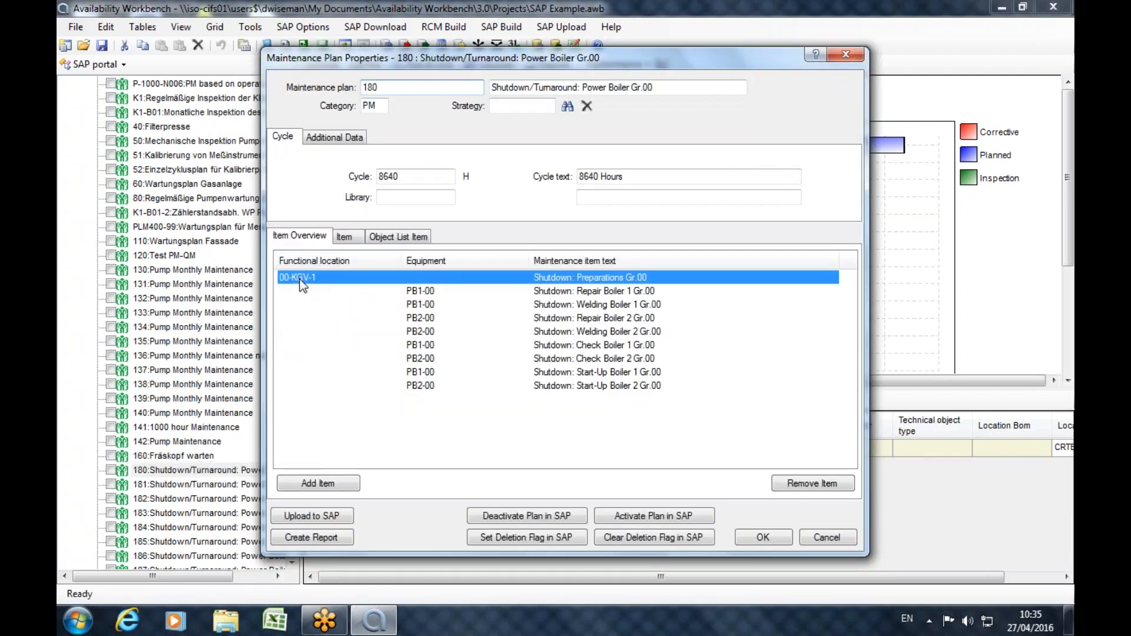
left_click(351, 239)
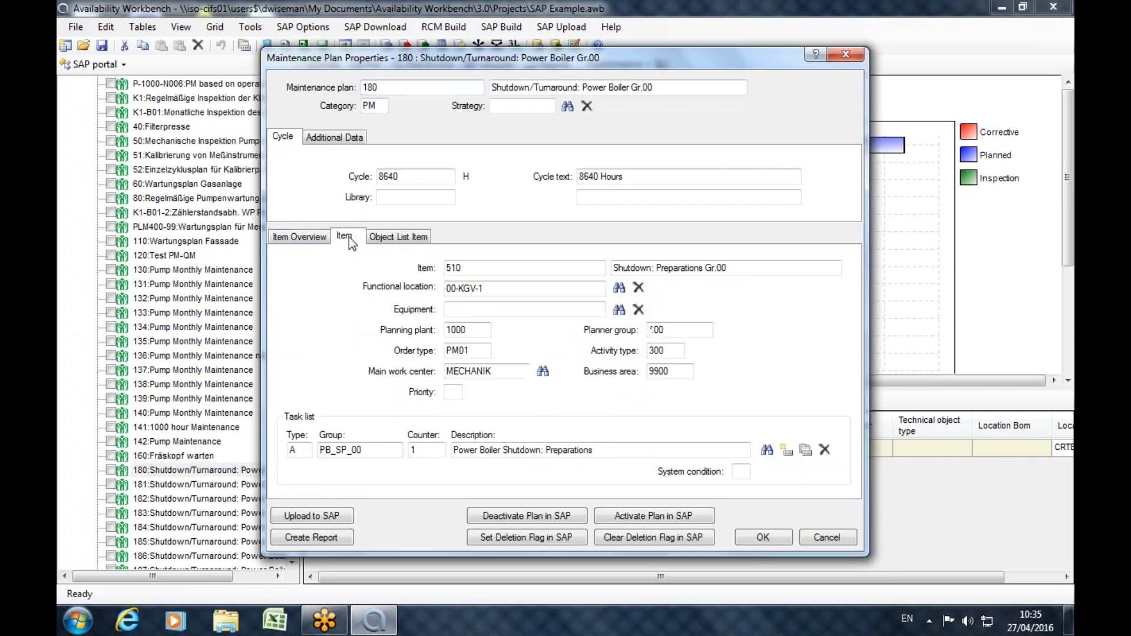
left_click(422, 244)
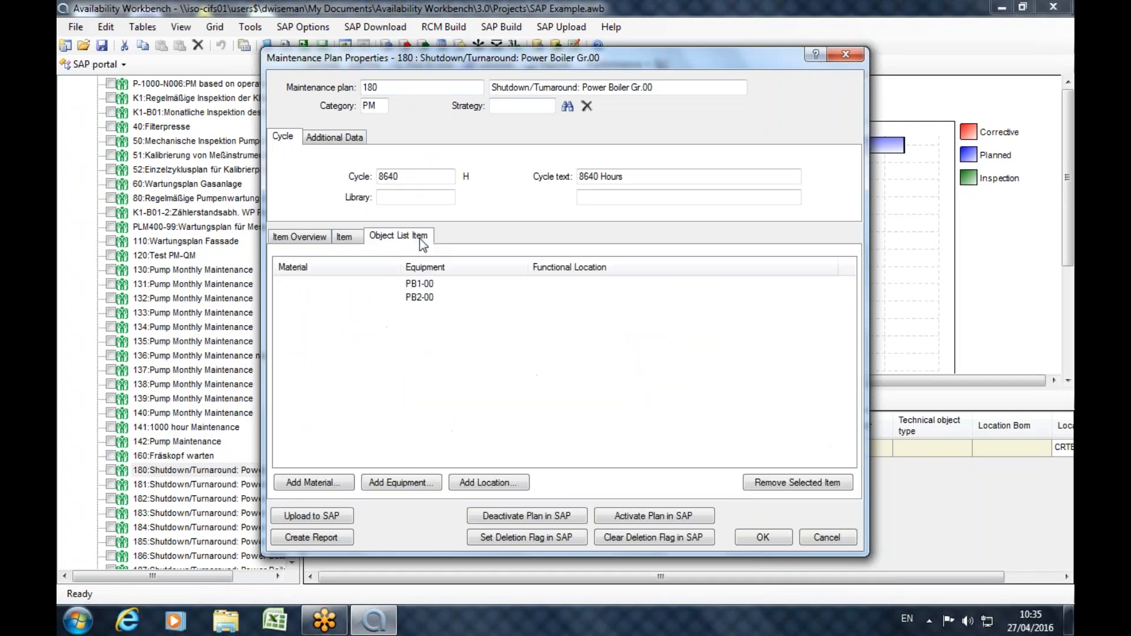
left_click(846, 54)
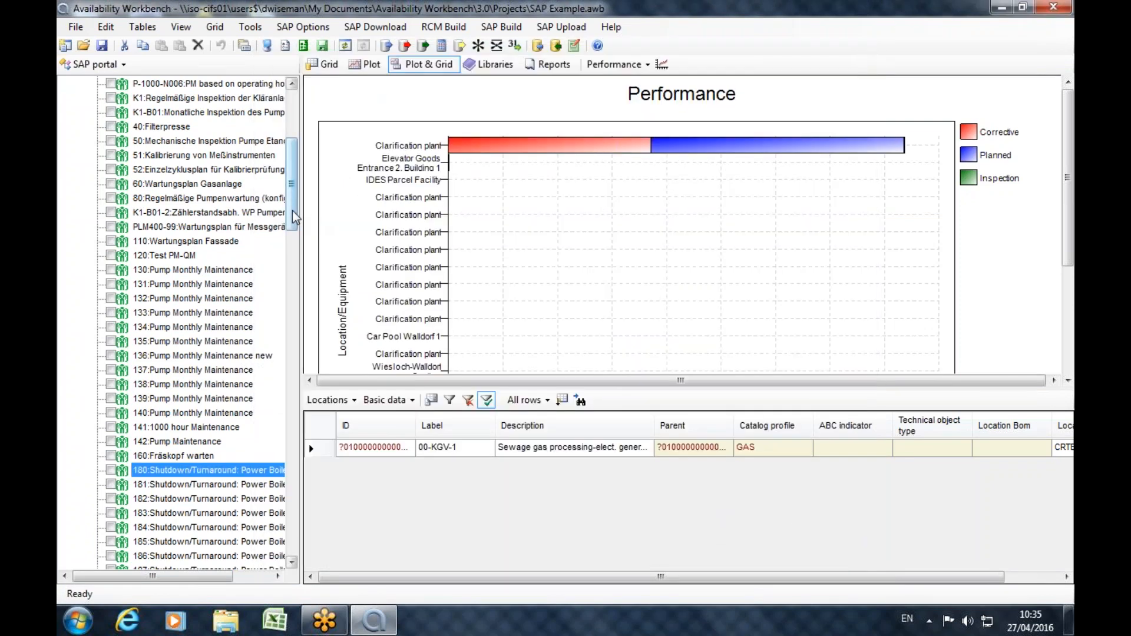
Display the Maintenance Orders table for all technical objects, and enlarge the grid area to show more rows.
left_click_drag(294, 212, 296, 156)
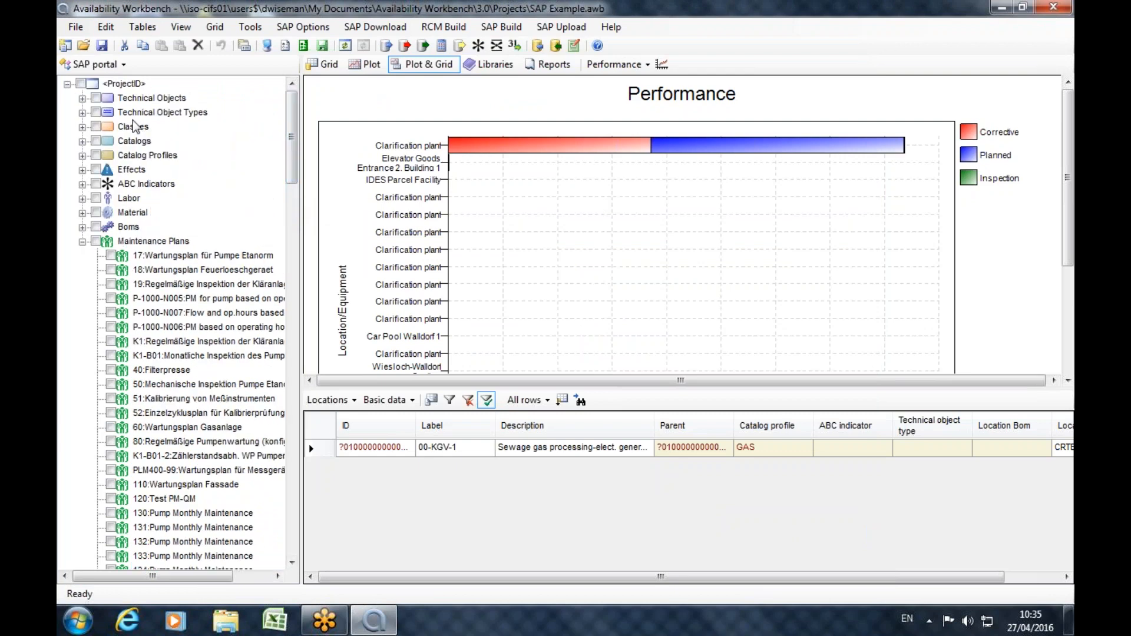
left_click(142, 99)
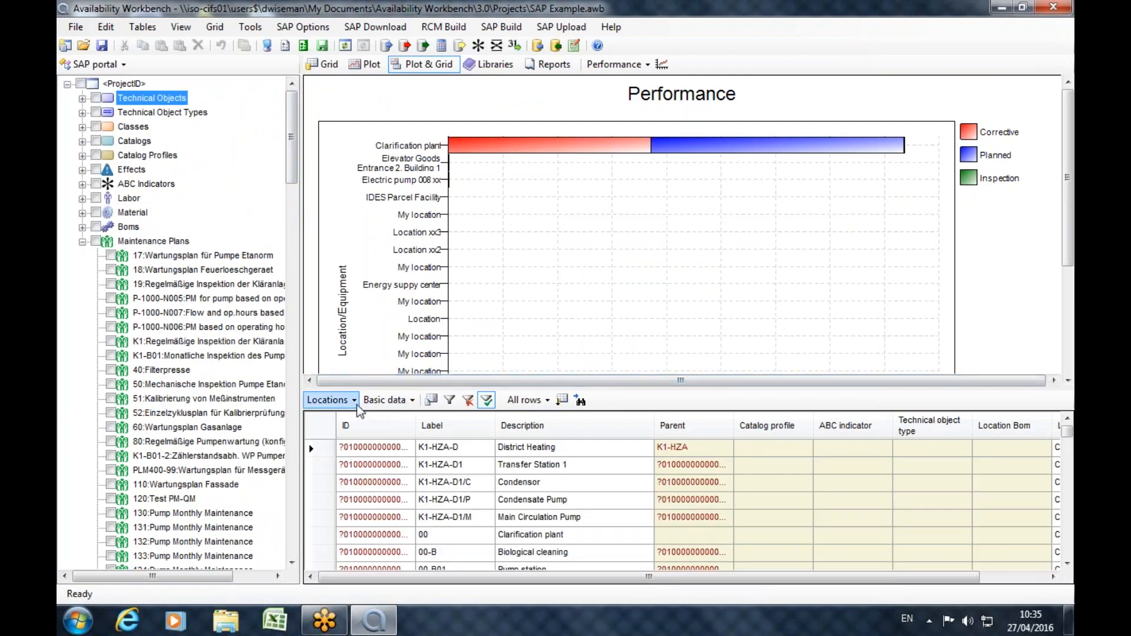
left_click(327, 400)
mouse_move(411, 436)
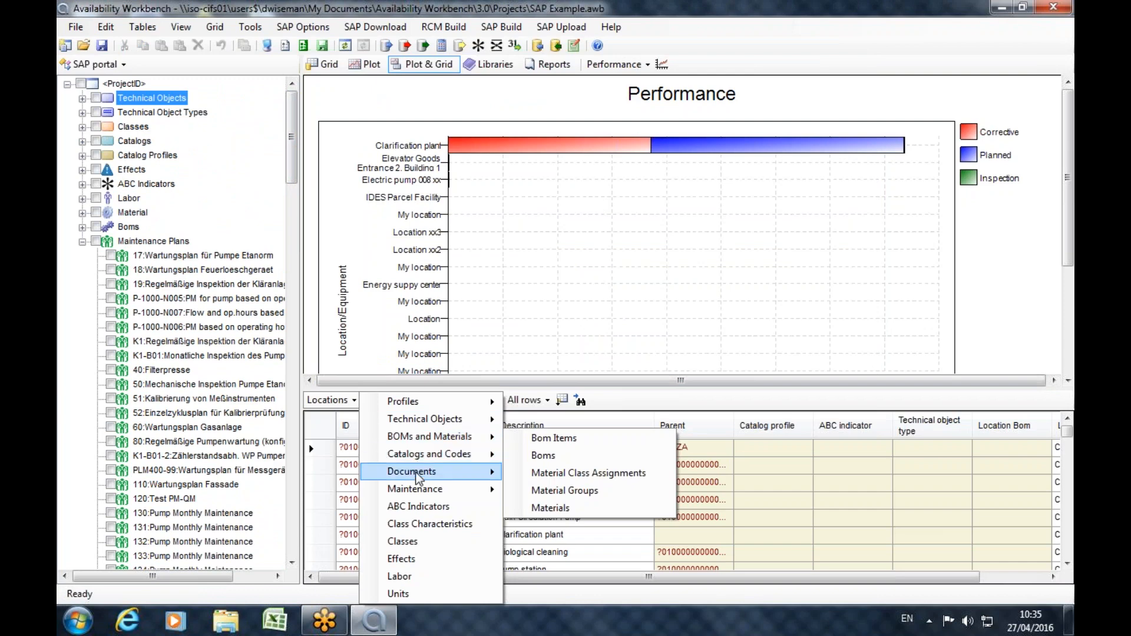
mouse_move(427, 496)
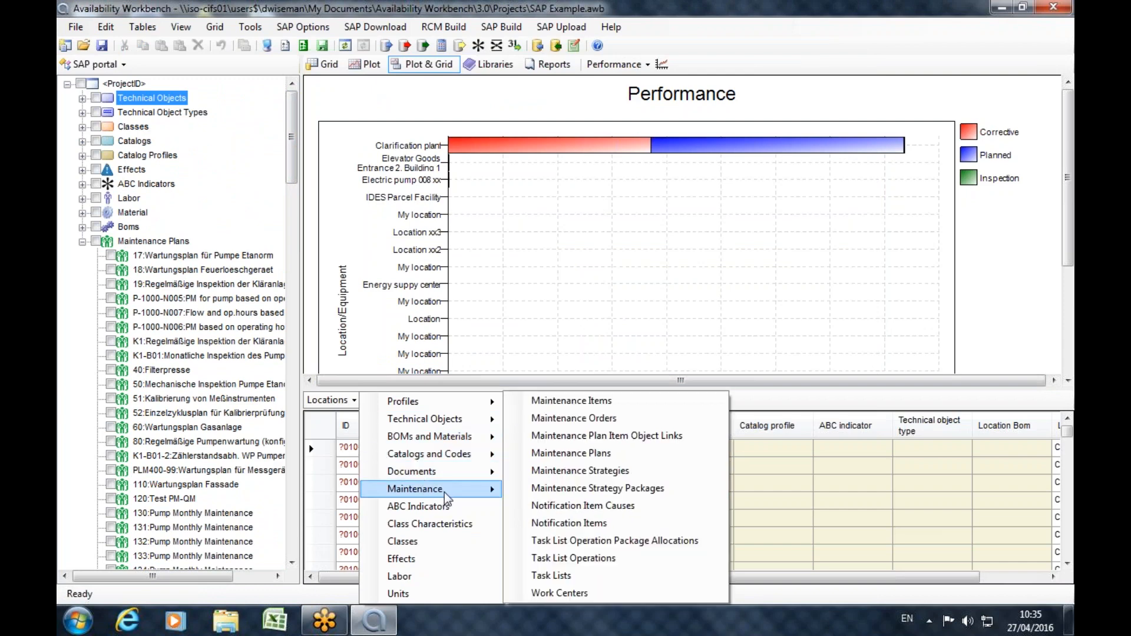
left_click(569, 418)
left_click_drag(607, 389, 607, 207)
left_click_drag(506, 582, 415, 528)
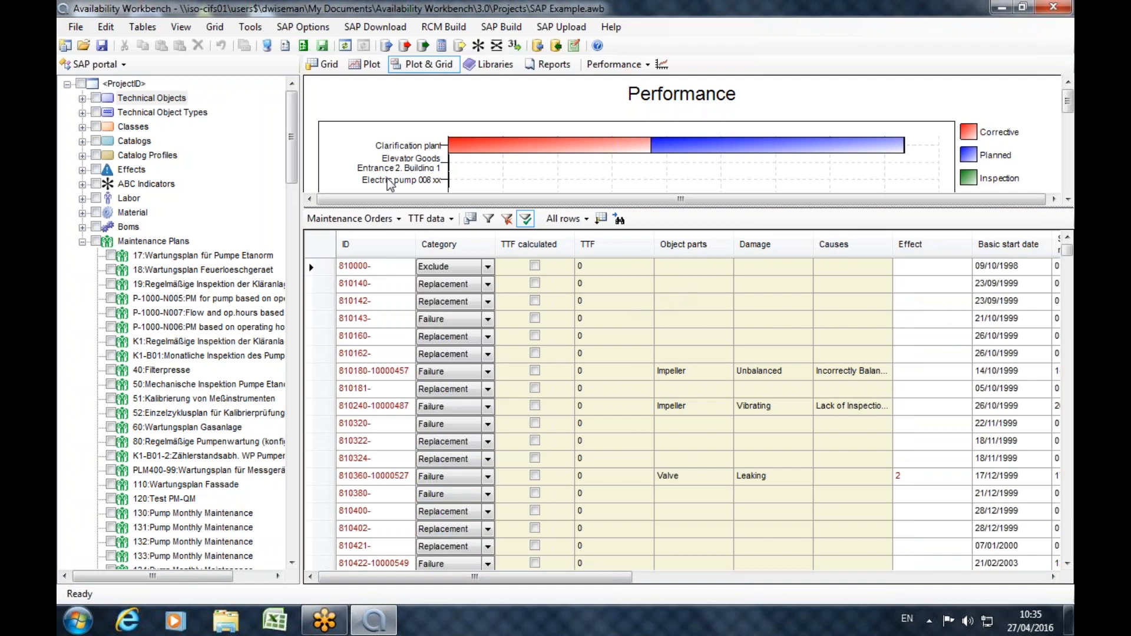
Mark technical object 00:Clarification plant with everything below it, and build its master data in RCMCost.
left_click(83, 99)
left_click(111, 98)
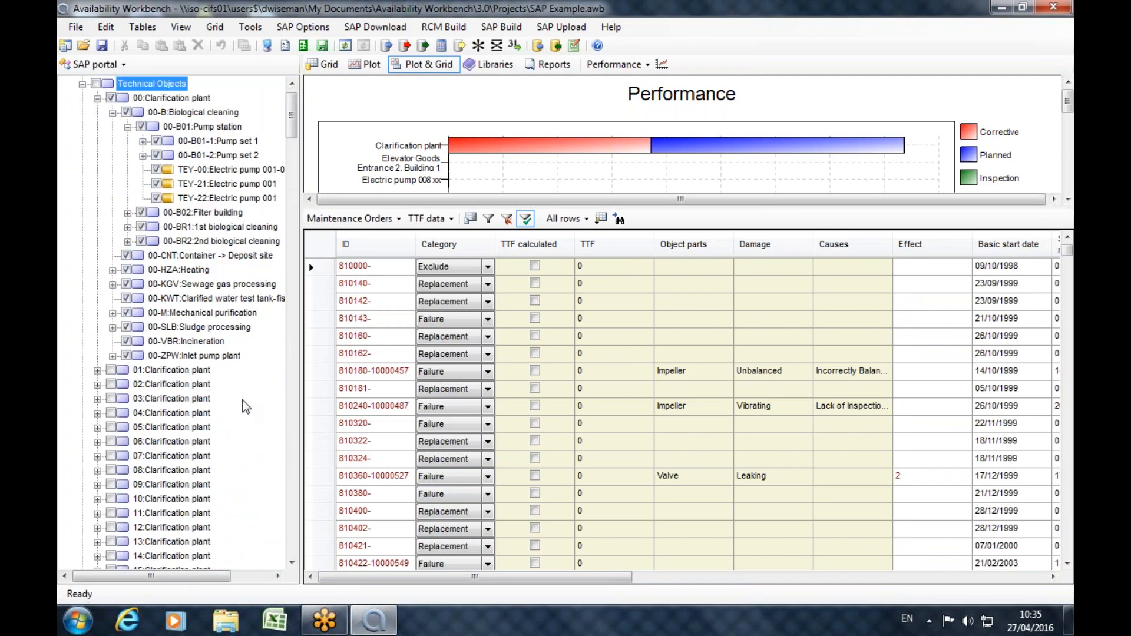
left_click(385, 49)
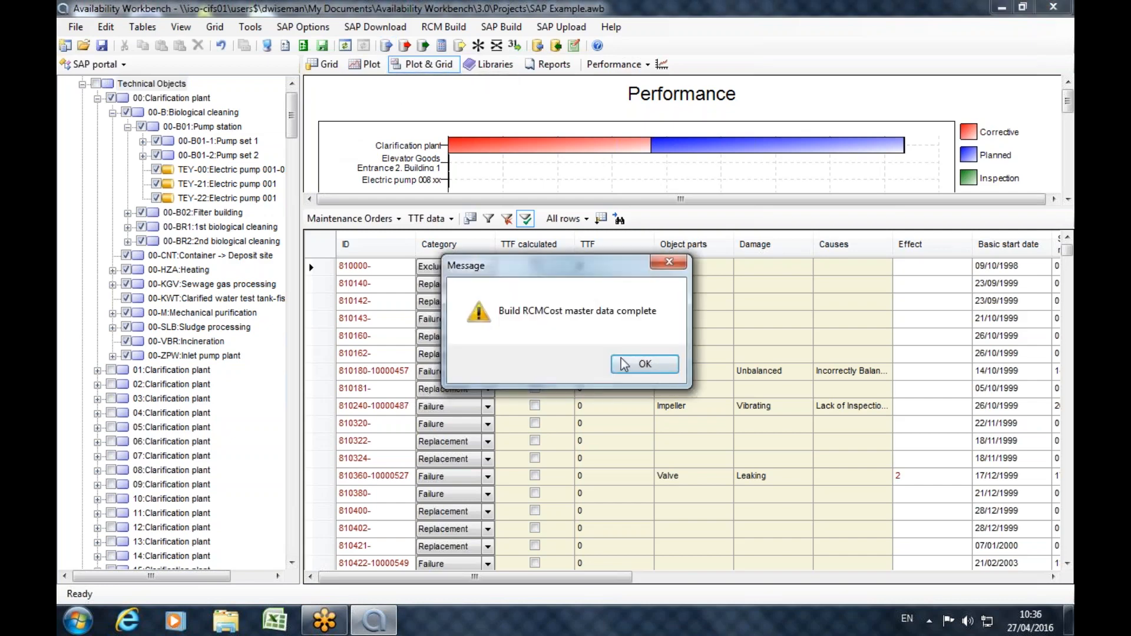
Switch to the RCMCost module, look through the 00:Clarification plant locations in a widened project tree, and collapse them again.
left_click(644, 363)
left_click(123, 64)
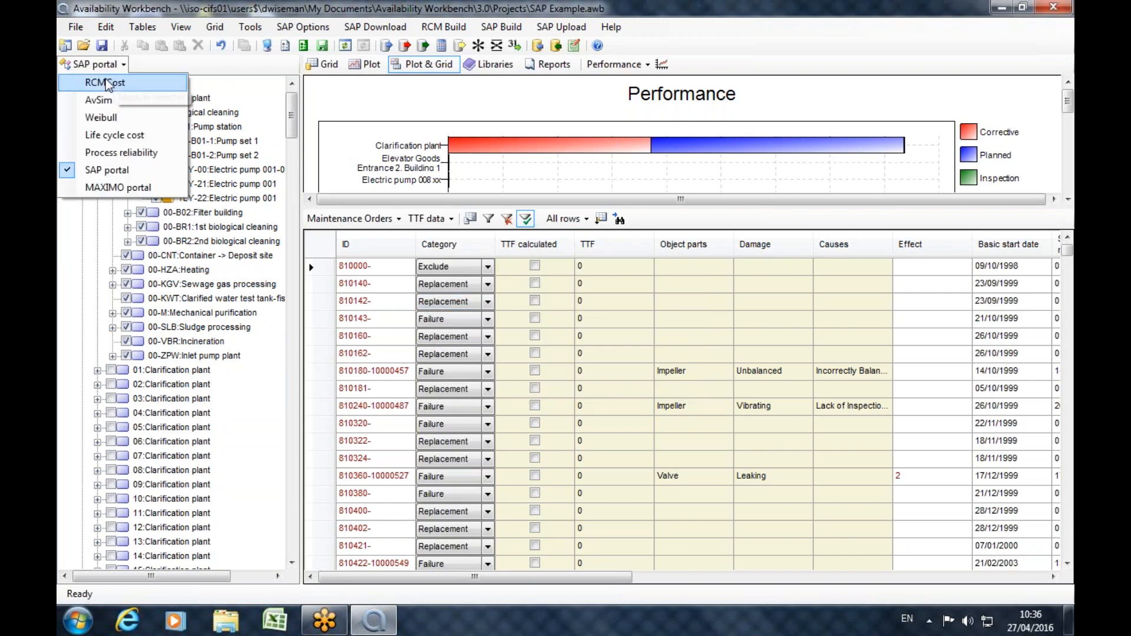
left_click(108, 87)
left_click(98, 112)
left_click(113, 127)
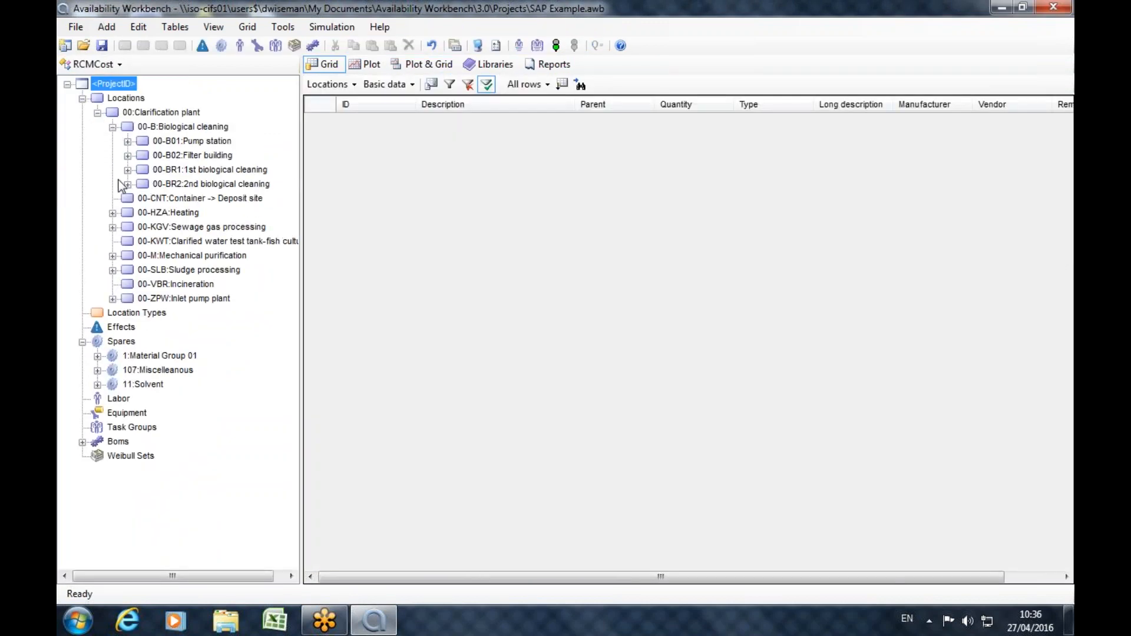
left_click(128, 155)
left_click(128, 141)
left_click(143, 154)
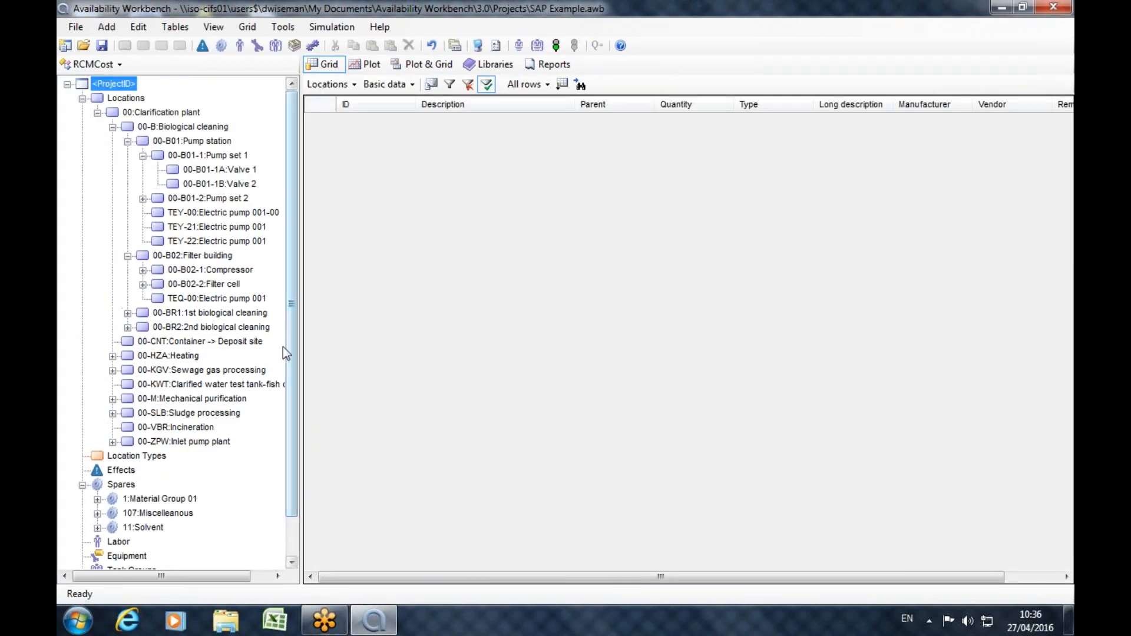
left_click_drag(300, 416, 389, 415)
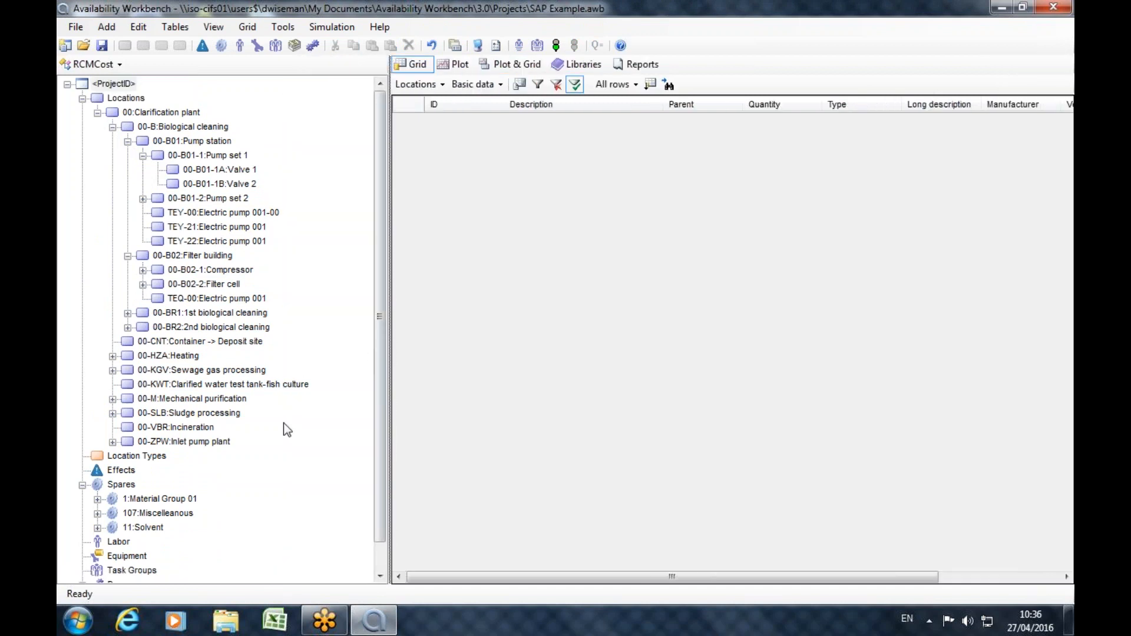
left_click(98, 112)
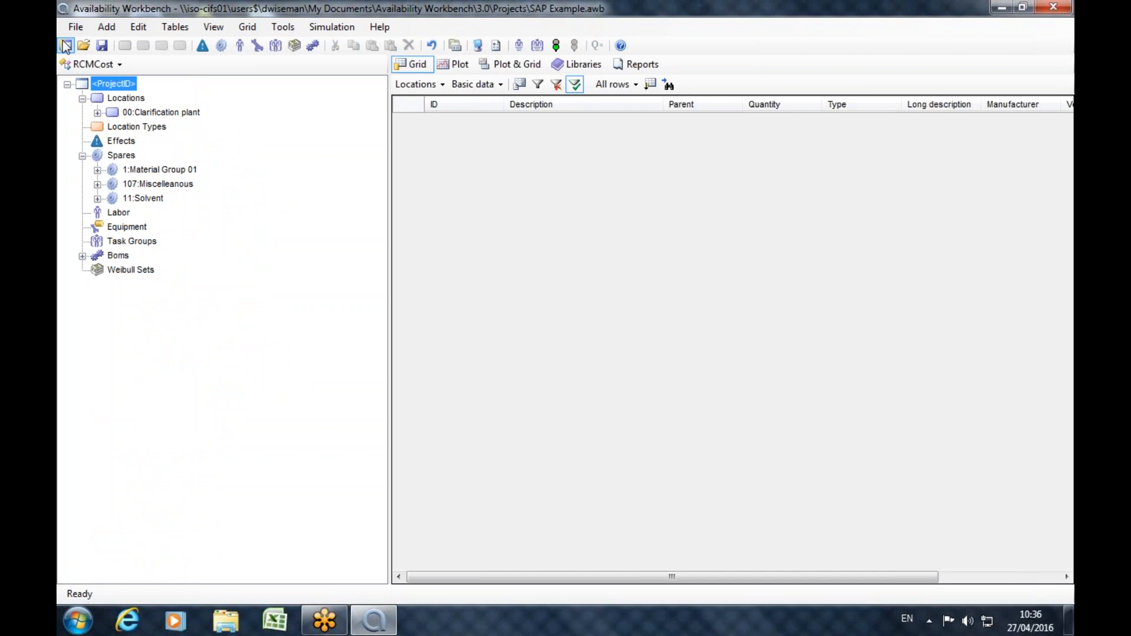
View the spares assigned to BOMs P-1000:Pump GG Etanorm 200-1000 and P-2000:Power Boiler, closing each without changes.
left_click(83, 66)
left_click(207, 69)
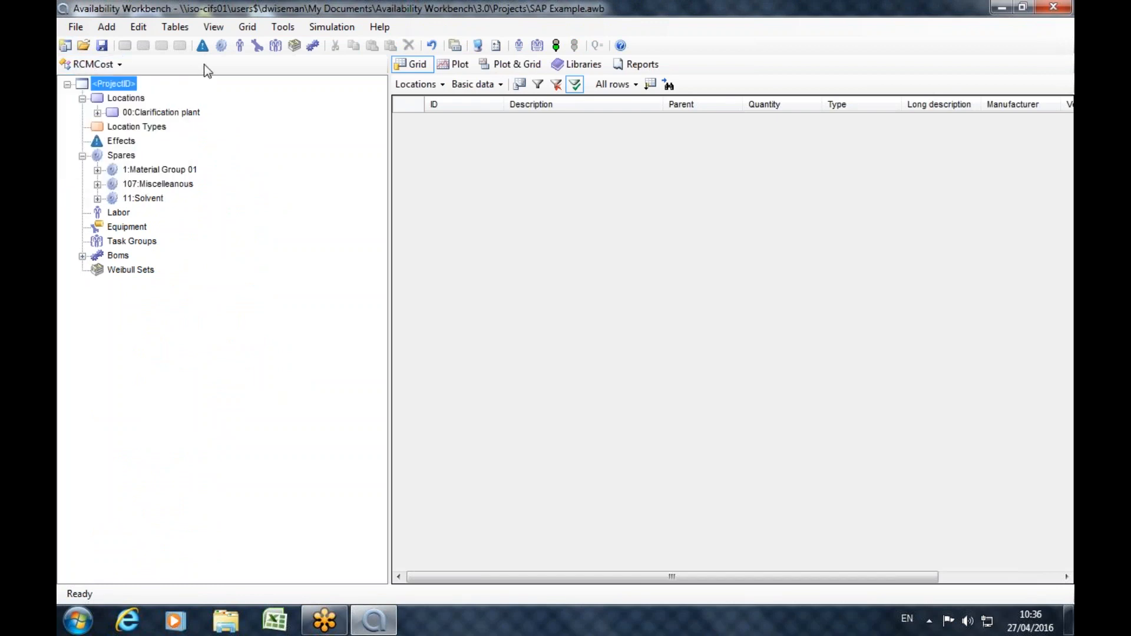
left_click(83, 255)
left_click(146, 272)
double_click(146, 273)
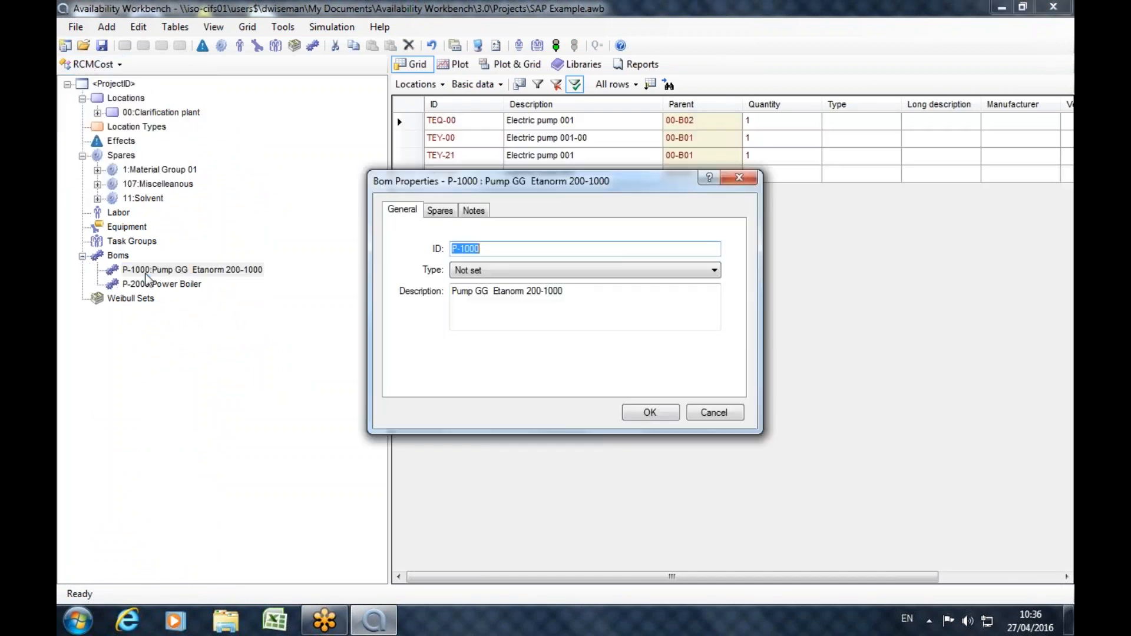
left_click(440, 210)
left_click(739, 177)
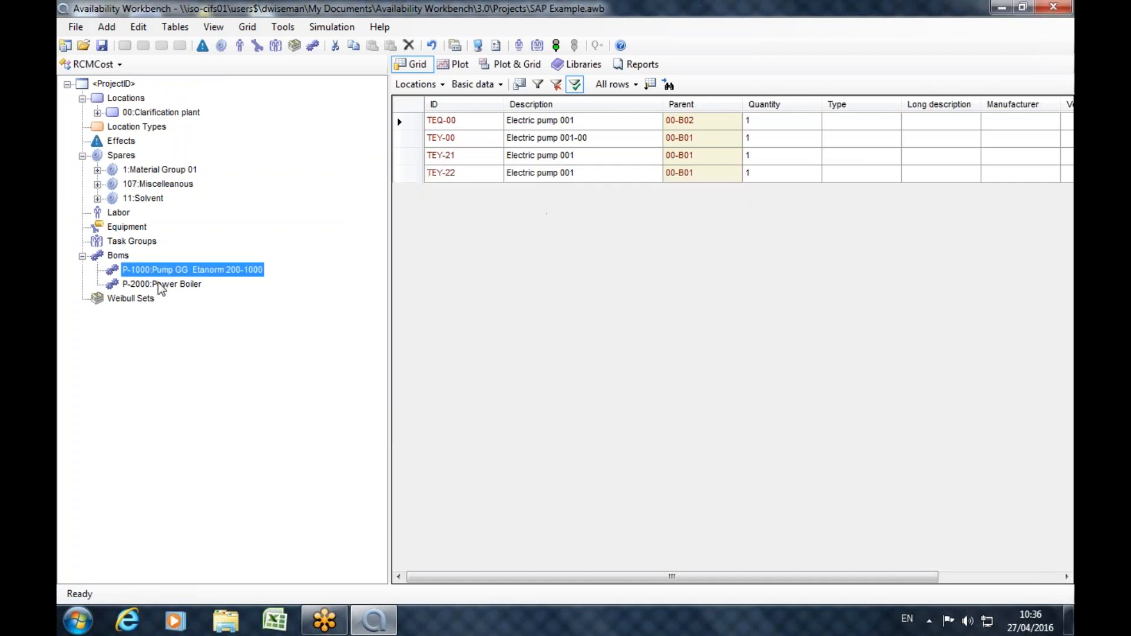
double_click(165, 284)
left_click(436, 211)
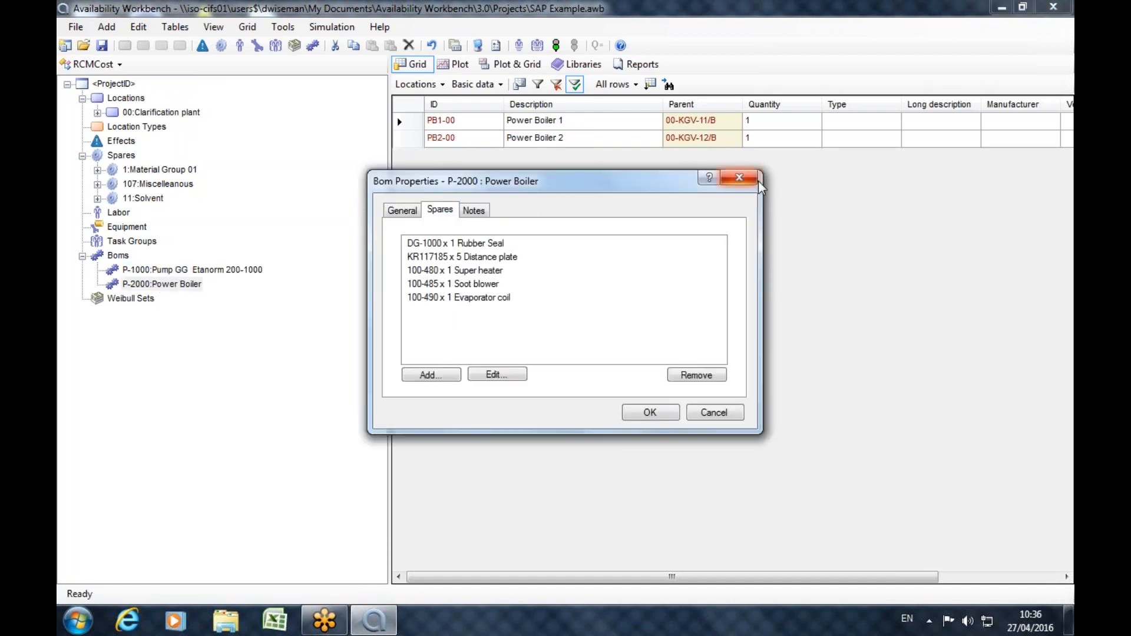
left_click(739, 177)
Look into the 11:Solvent and 107:Miscelleanous spare groups and leave them collapsed.
left_click(98, 200)
left_click(99, 199)
left_click(98, 185)
left_click(97, 185)
left_click(98, 185)
left_click(98, 185)
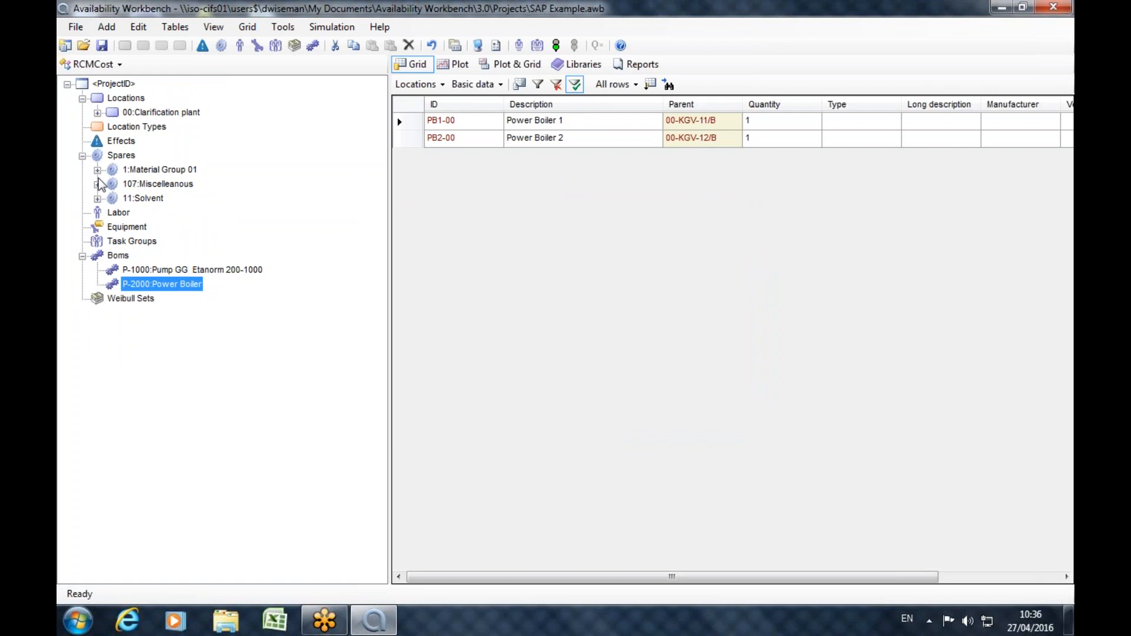
Return to the SAP portal module and collapse the technical objects in the project tree.
left_click(94, 65)
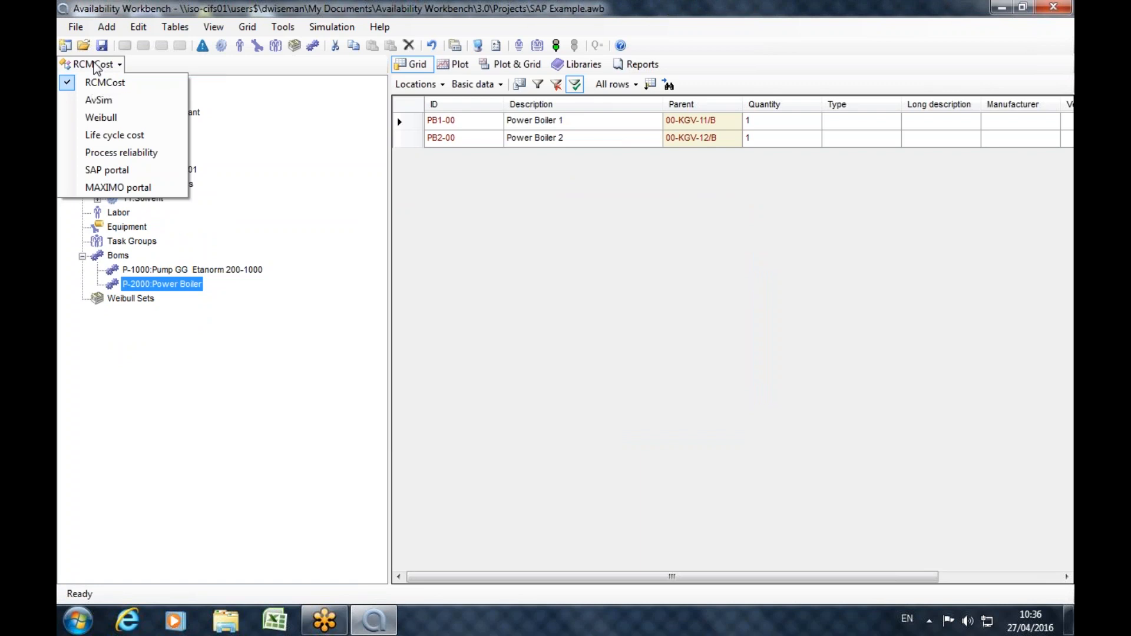
left_click(262, 191)
left_click(119, 68)
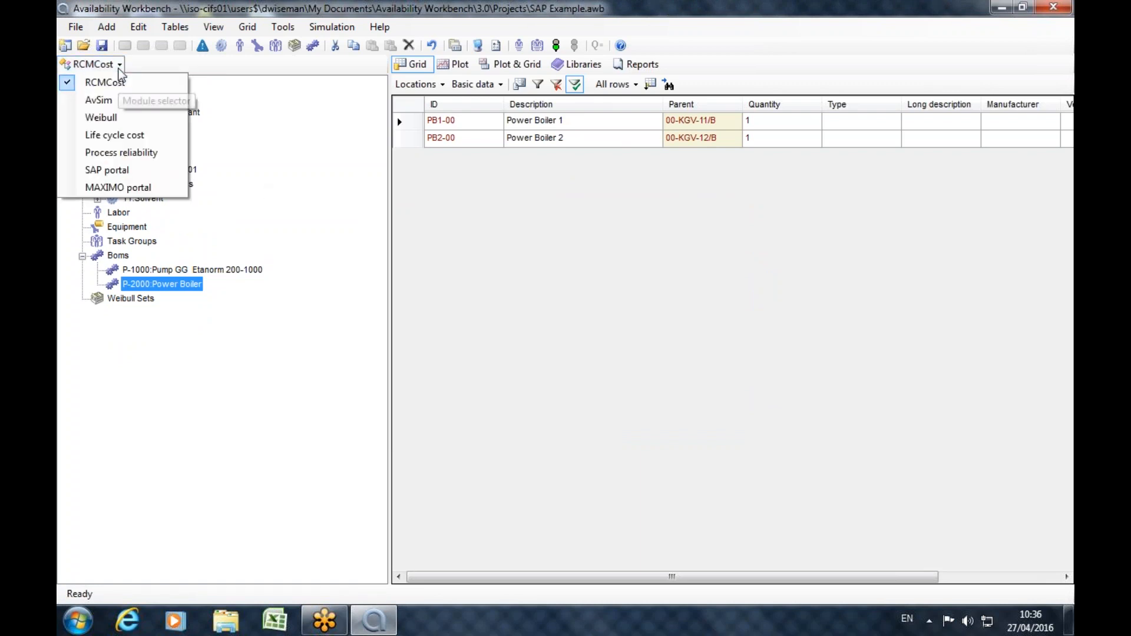
left_click(116, 171)
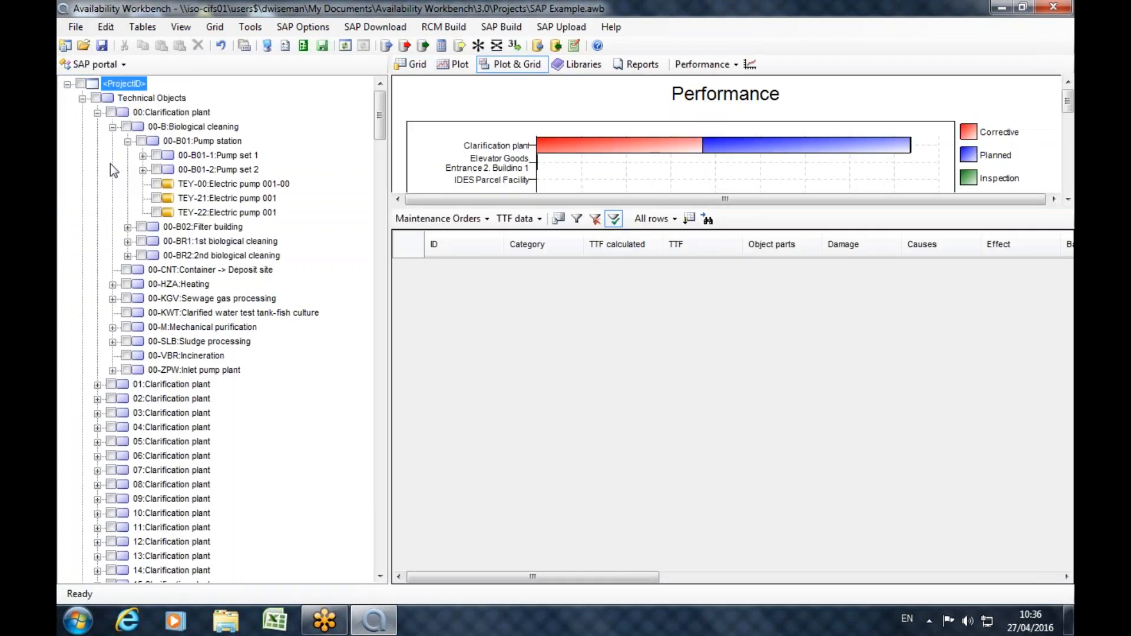
left_click(83, 98)
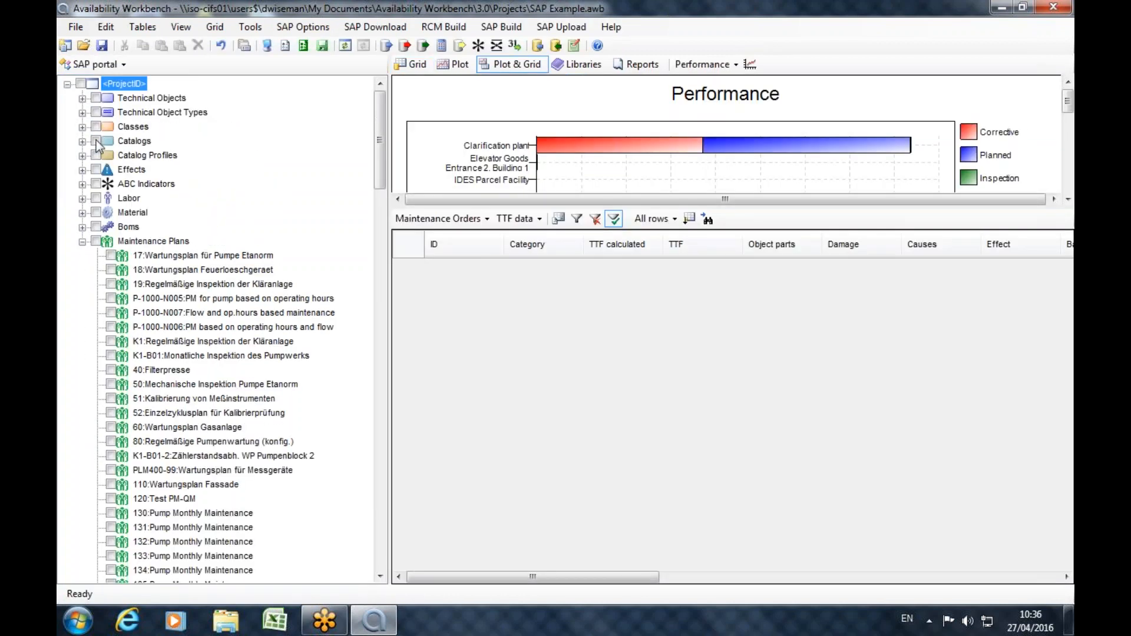
left_click(83, 99)
left_click(82, 99)
Mark all catalog profiles and catalogs, and build their causes in RCMCost.
left_click(82, 155)
scroll(88, 158, "up", 2)
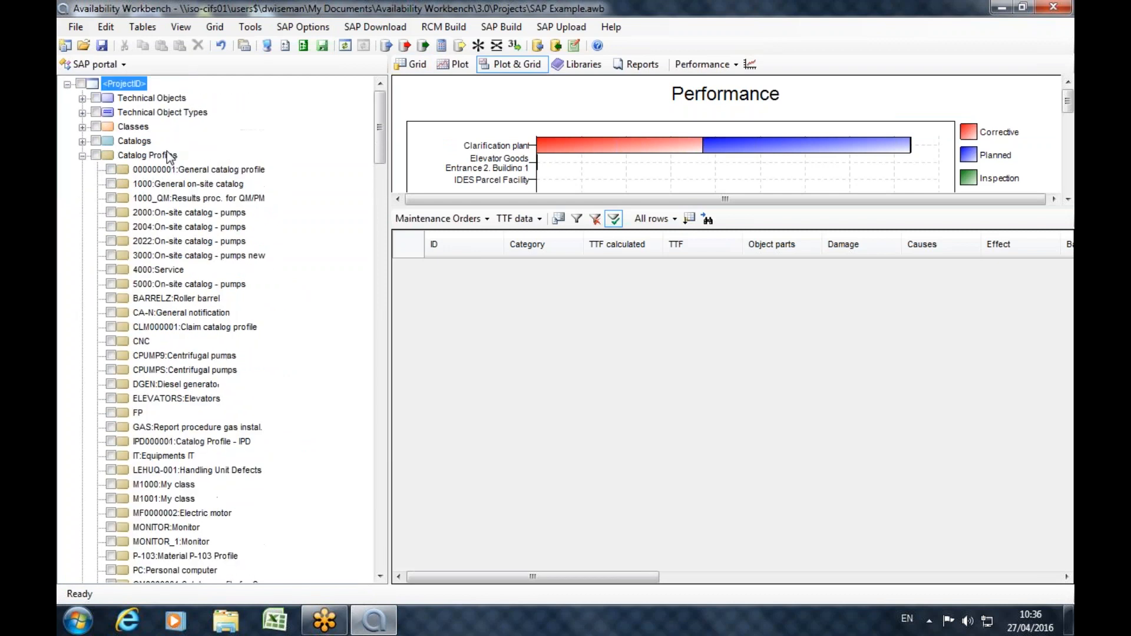
left_click(95, 141)
left_click(405, 48)
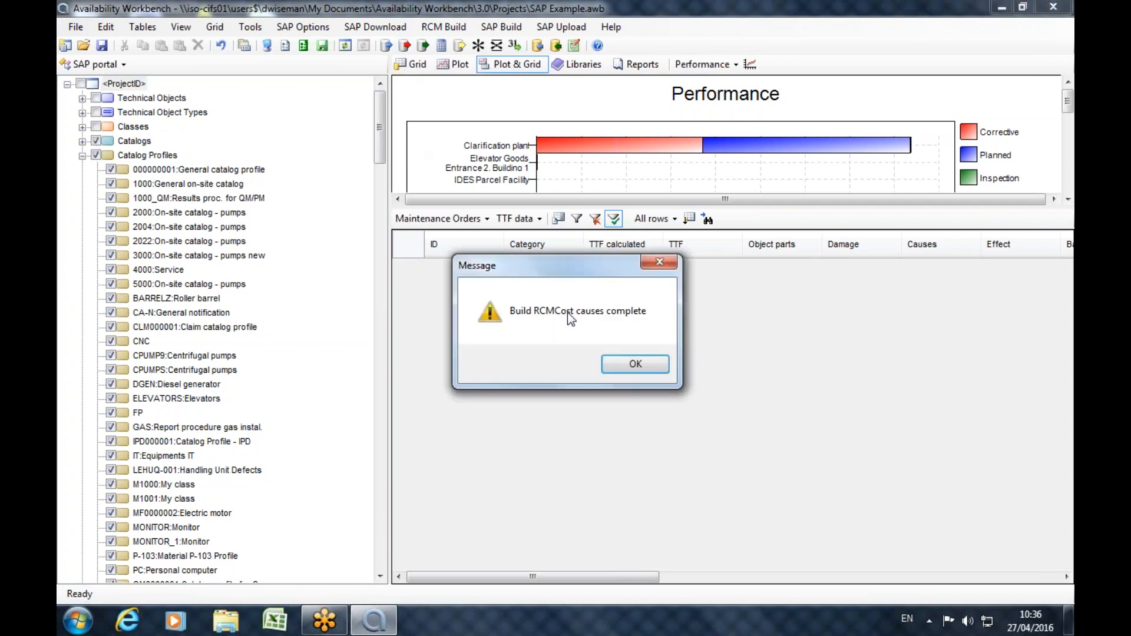
left_click(651, 365)
Switch to RCMCost, expand everything below the 00:Clarification plant location, and look through its hierarchy.
left_click(121, 66)
left_click(104, 83)
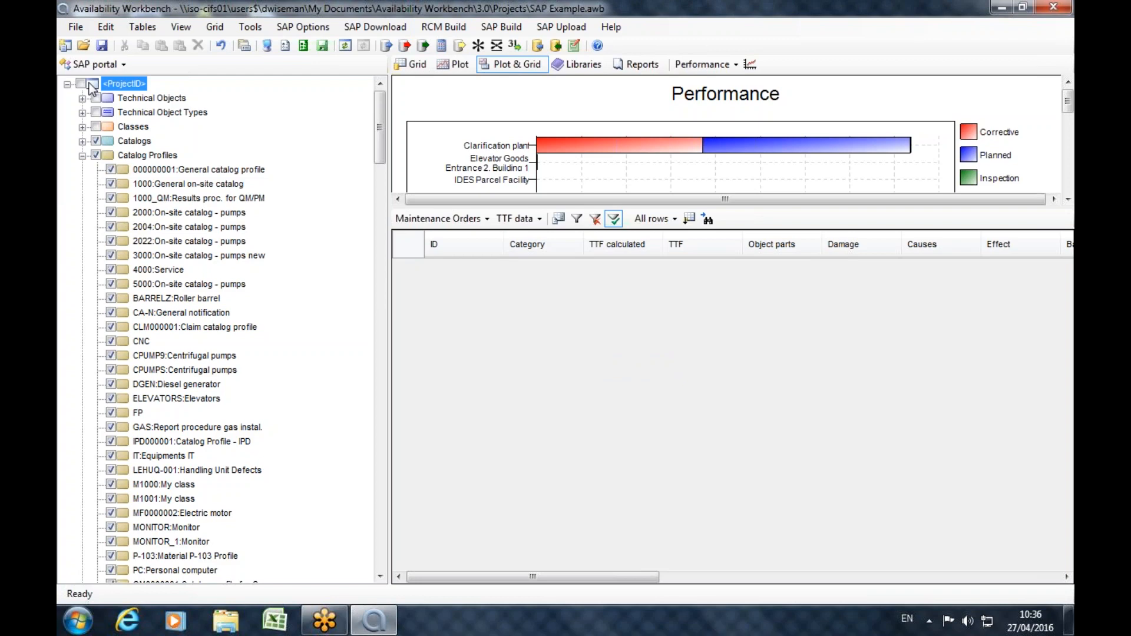
left_click(97, 112)
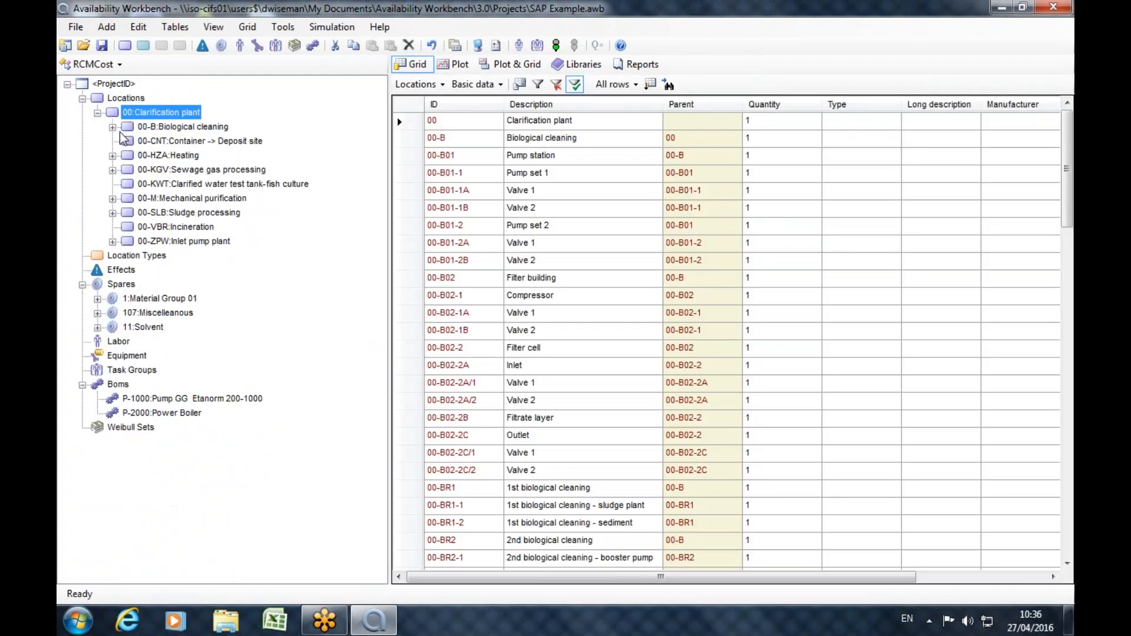
left_click(112, 127)
left_click(144, 270)
left_click(143, 313)
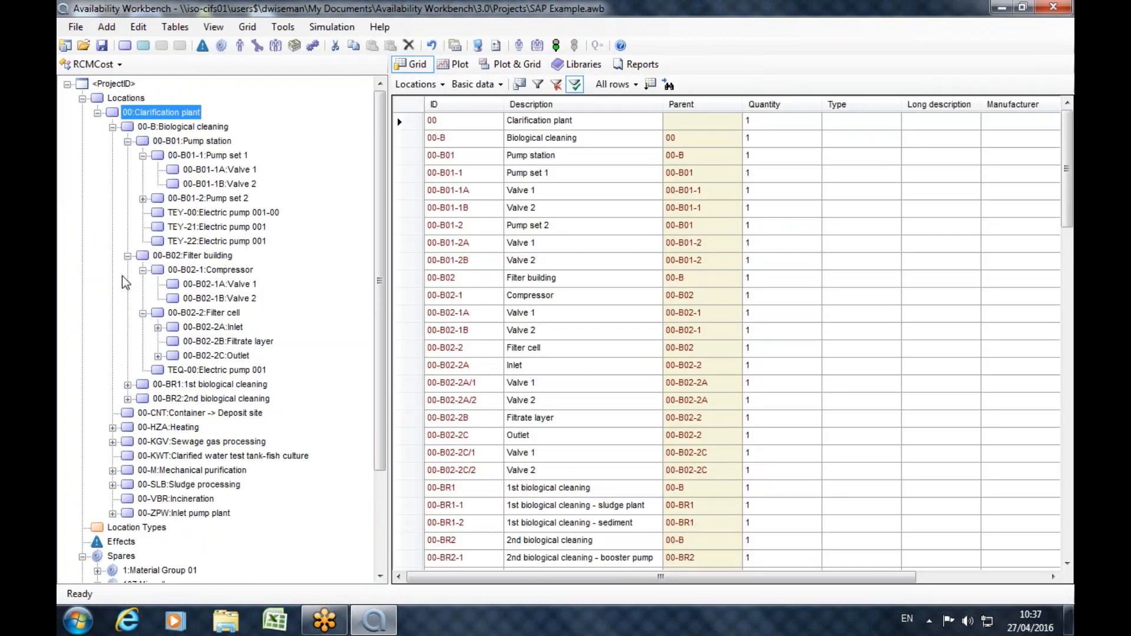
right_click(130, 114)
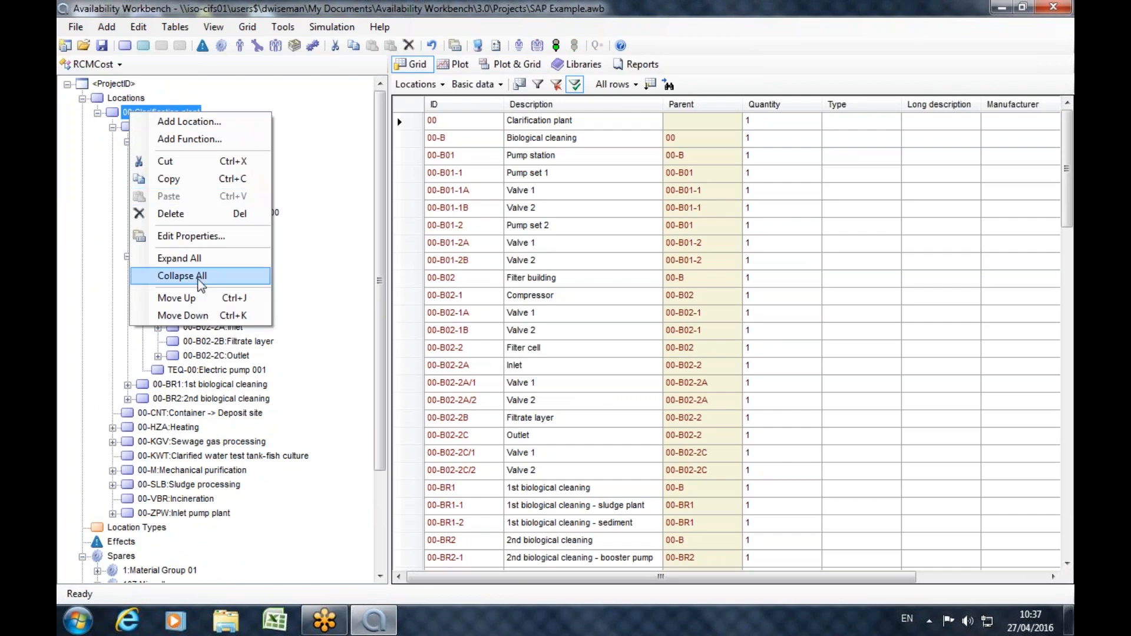
left_click(200, 259)
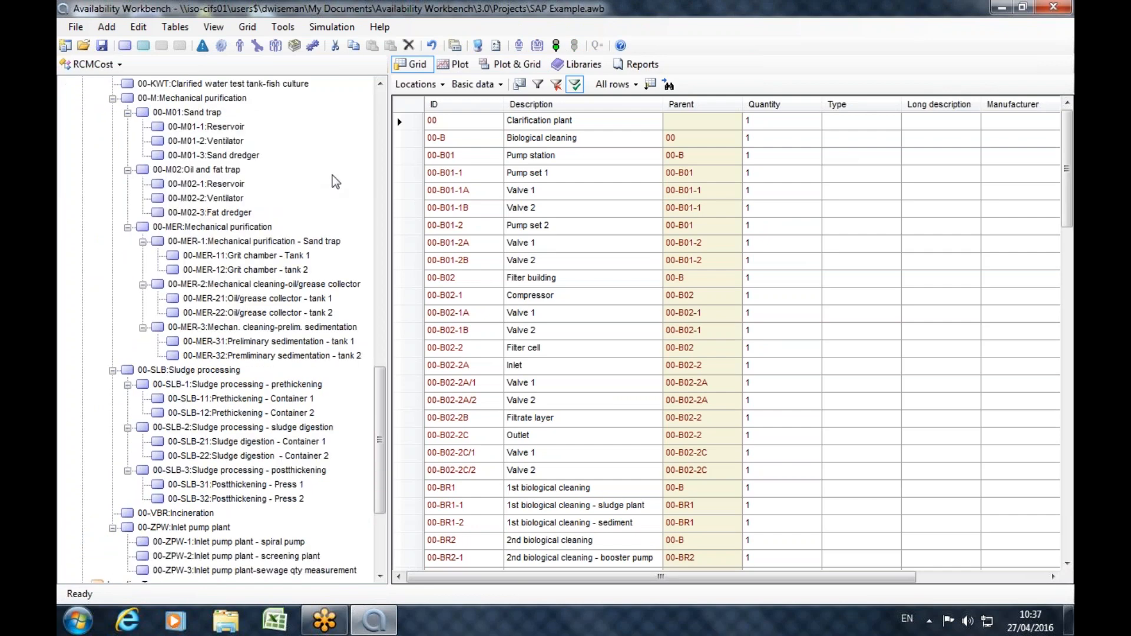
left_click_drag(380, 460, 373, 189)
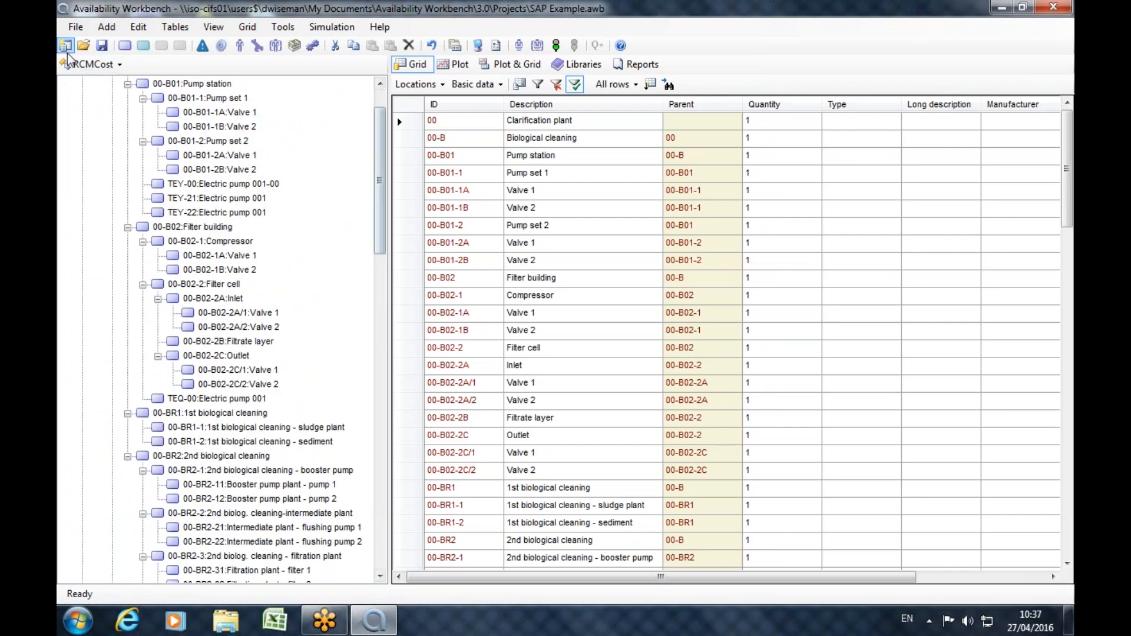
Return to the SAP portal module and collapse all expanded categories, including the technical objects, object types and maintenance plans.
left_click(93, 64)
left_click(114, 171)
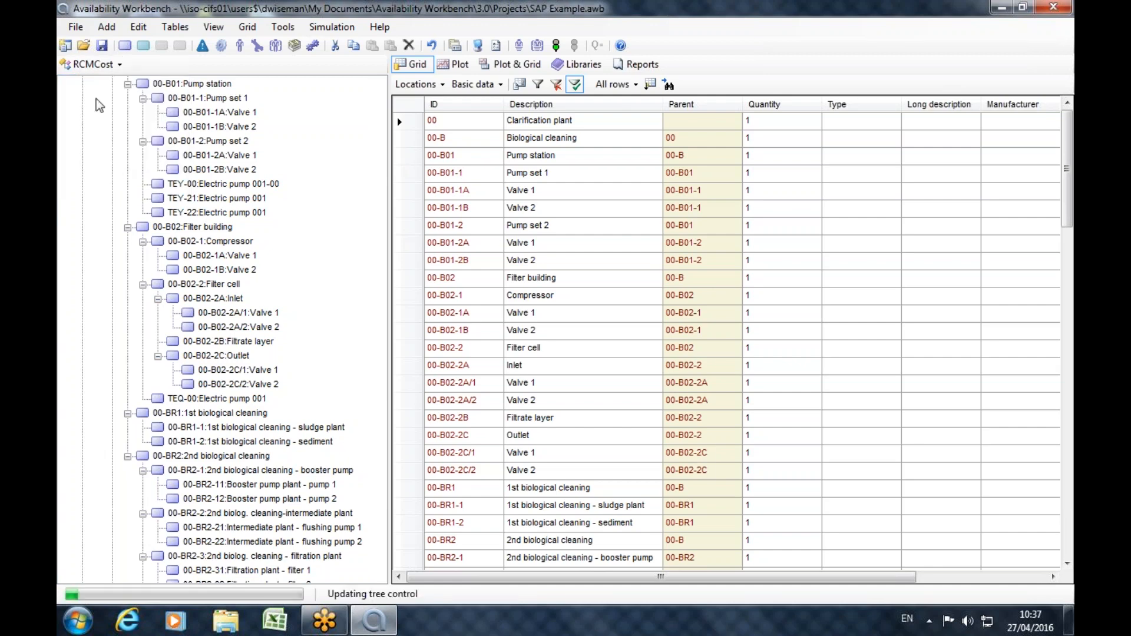
left_click(83, 99)
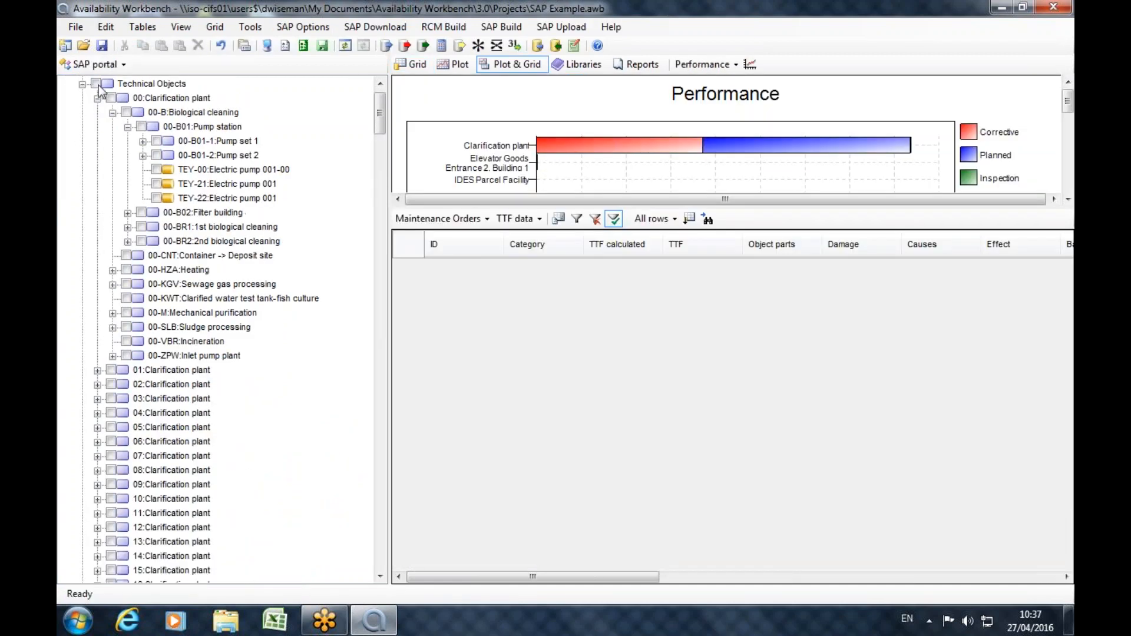
left_click(97, 85)
left_click(84, 99)
left_click(83, 113)
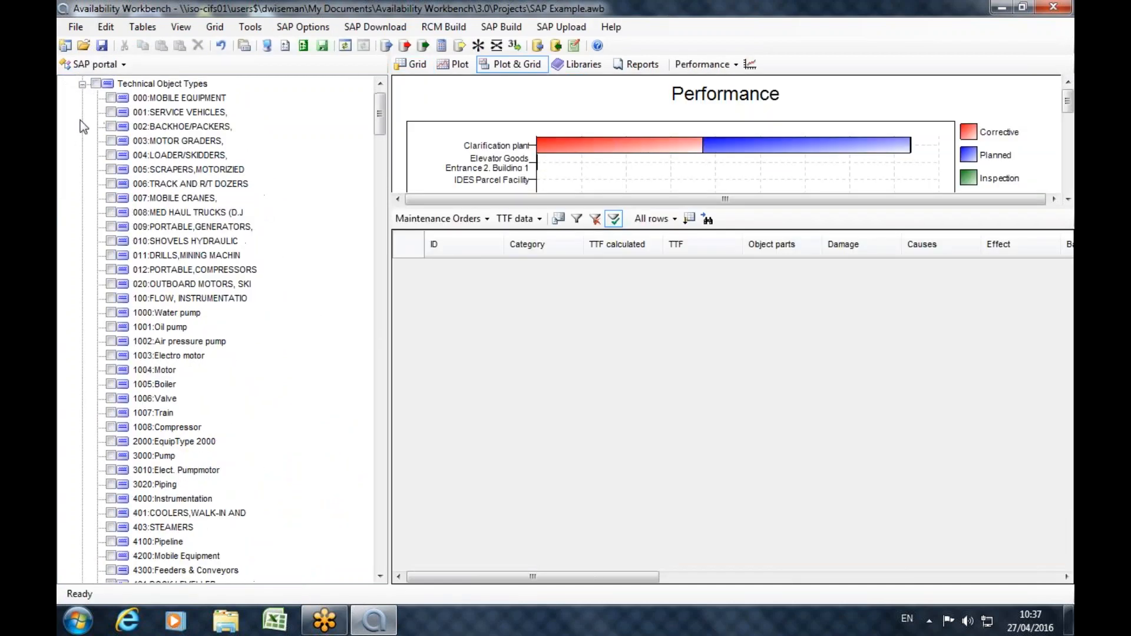
left_click(84, 84)
left_click(83, 127)
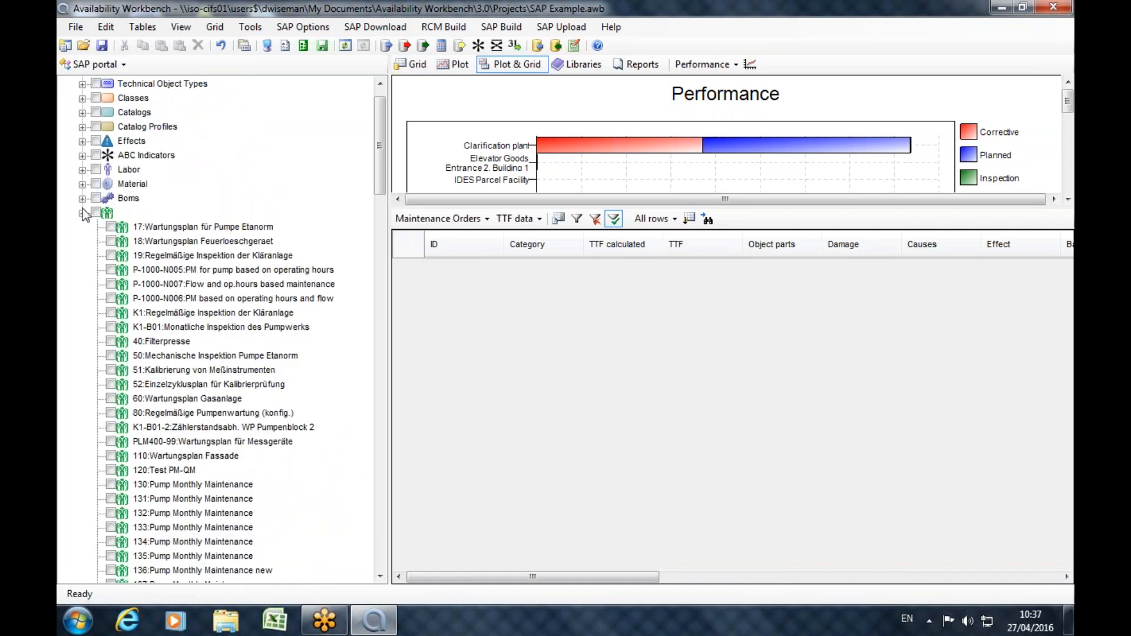
left_click(83, 212)
Mark the whole project with all its categories and build the master data in RCMCost.
left_click(82, 85)
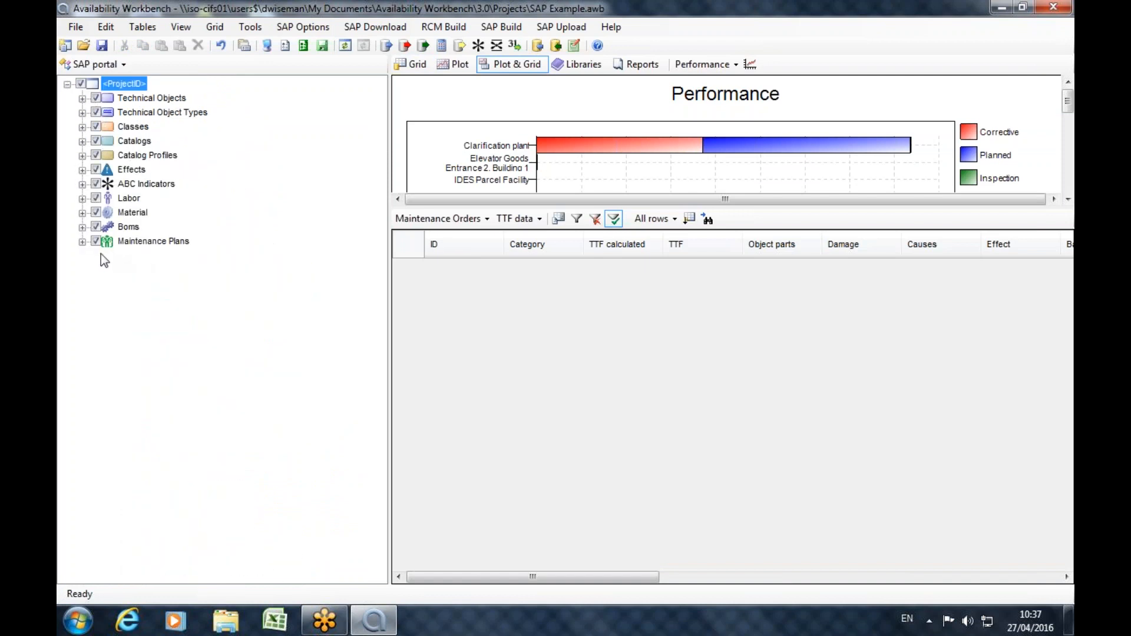
left_click(386, 46)
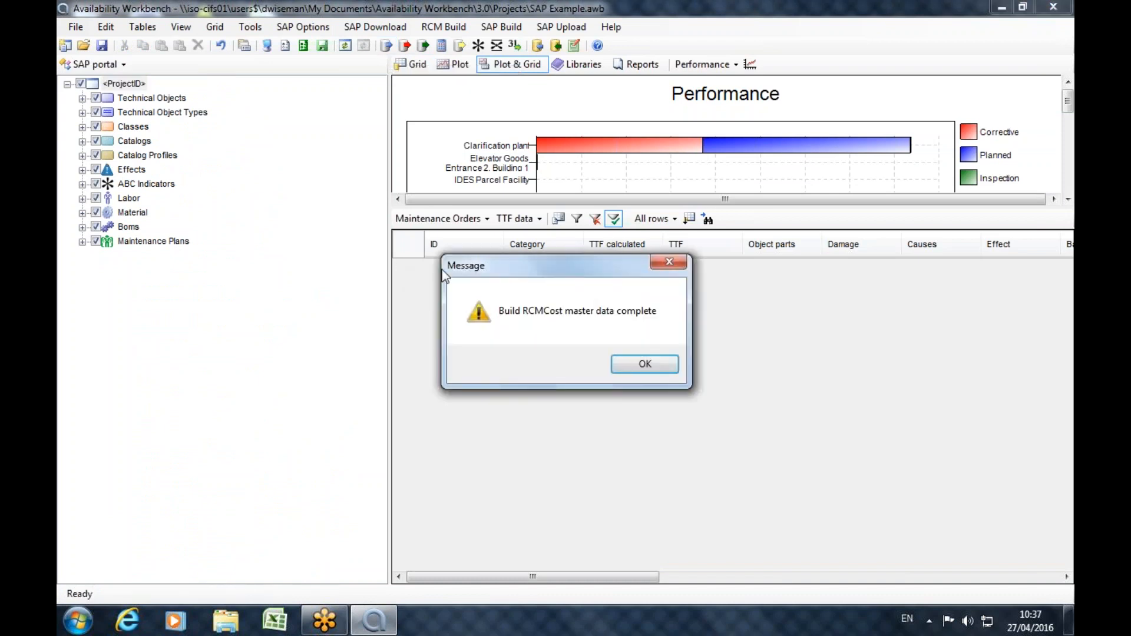
left_click(634, 366)
Build the causes and the tasks in RCMCost from the marked project.
left_click(406, 46)
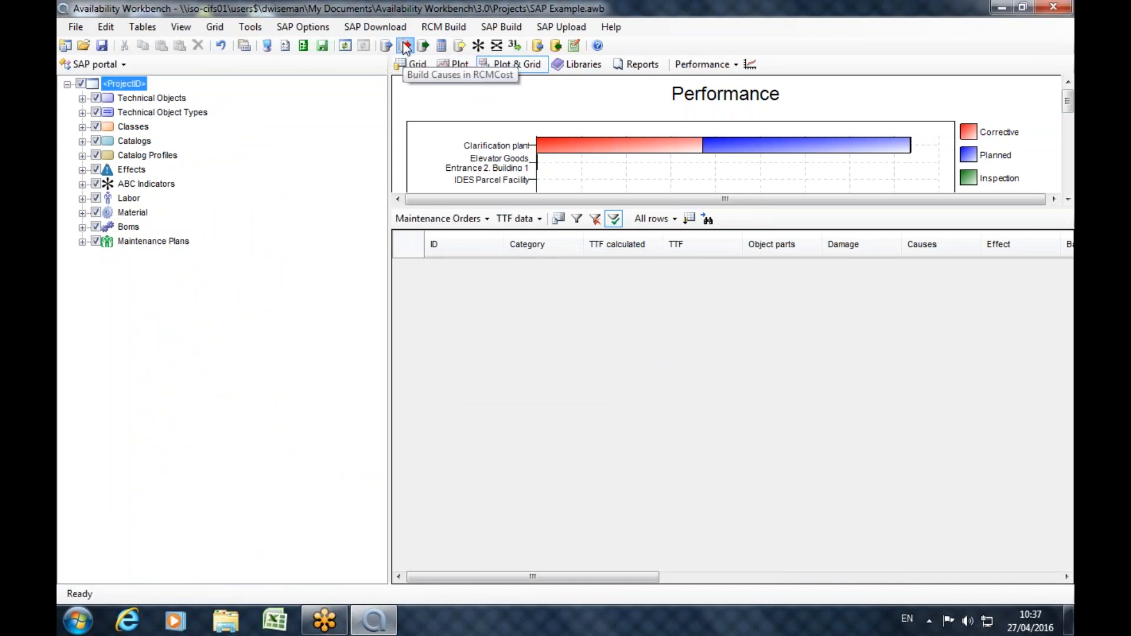
left_click(617, 354)
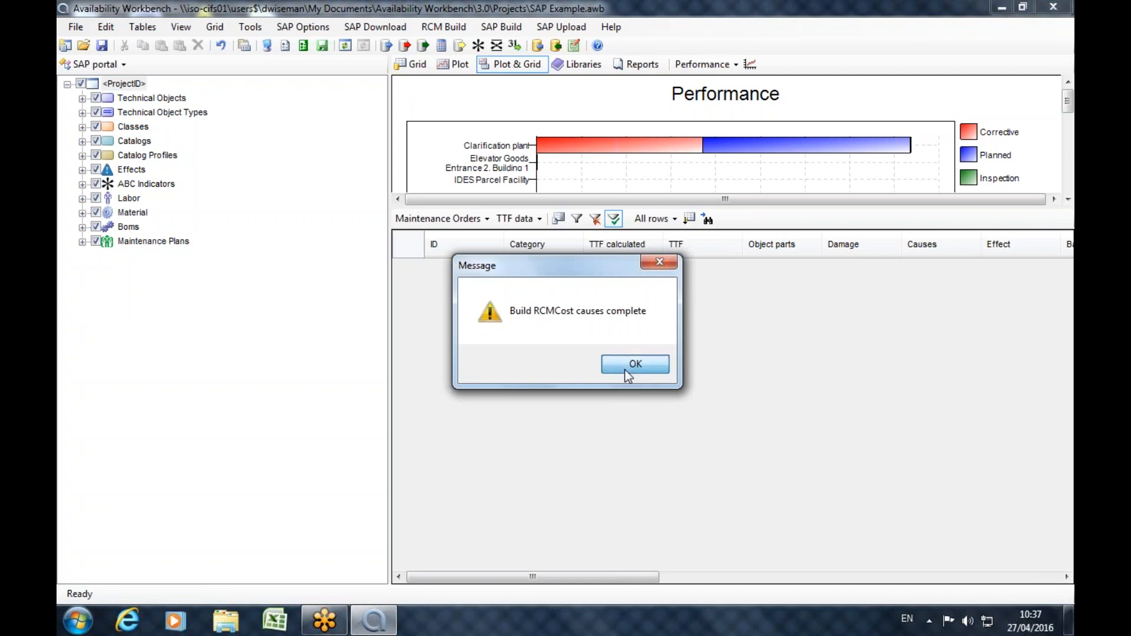
left_click(424, 46)
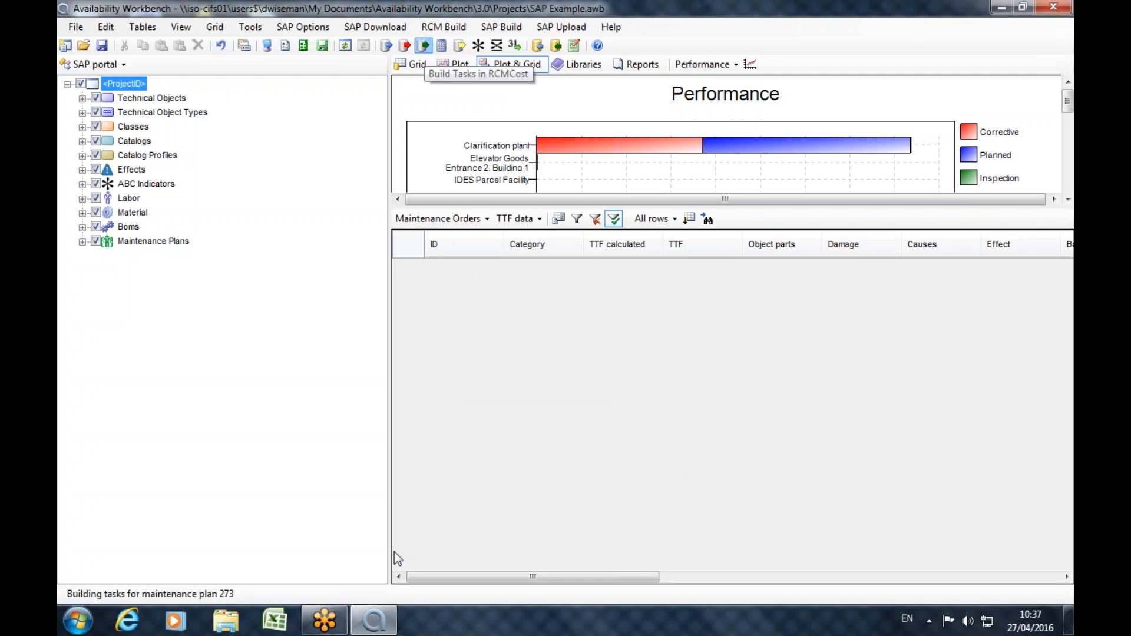
left_click(616, 363)
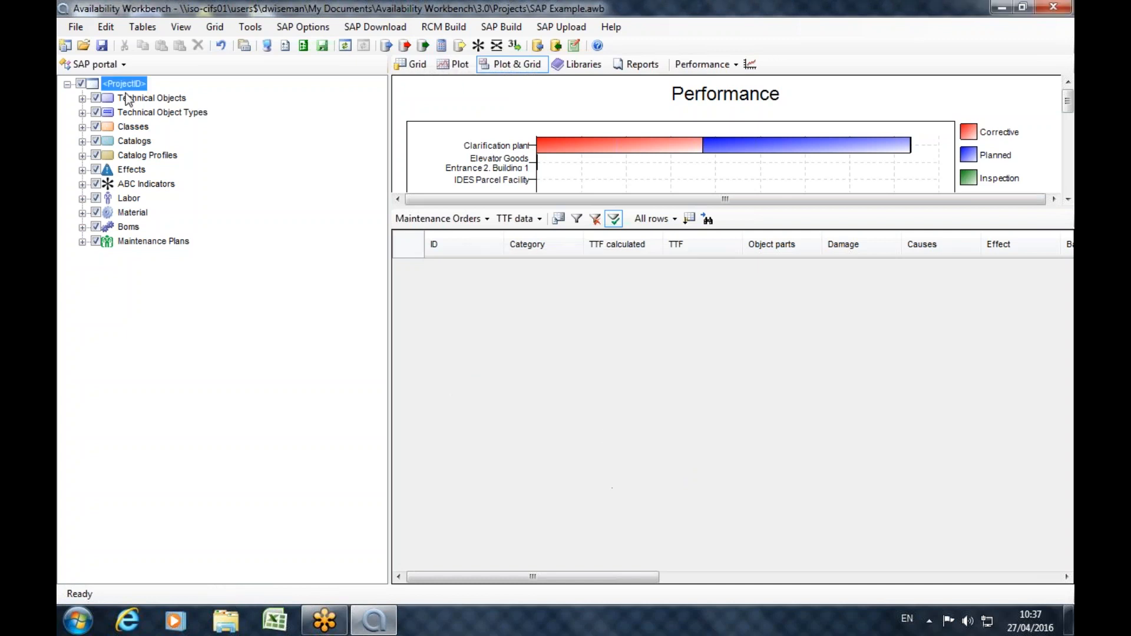
Switch to RCMCost and expand electric pumps TEY-00 and TEY-21 below the Pump station down to their causes.
left_click(73, 62)
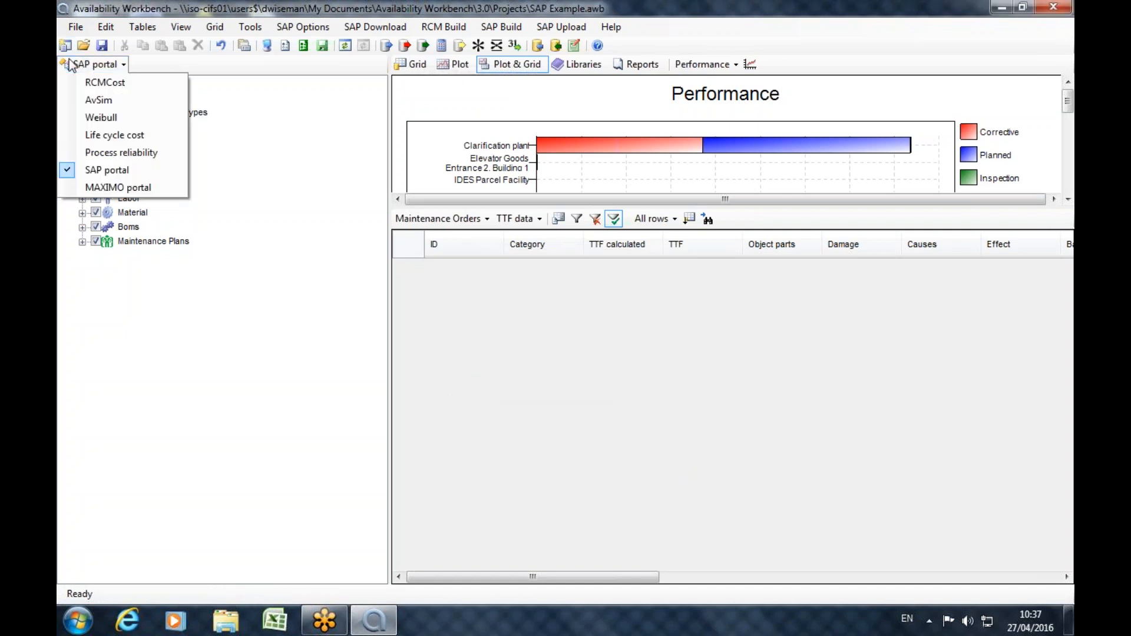
left_click(111, 118)
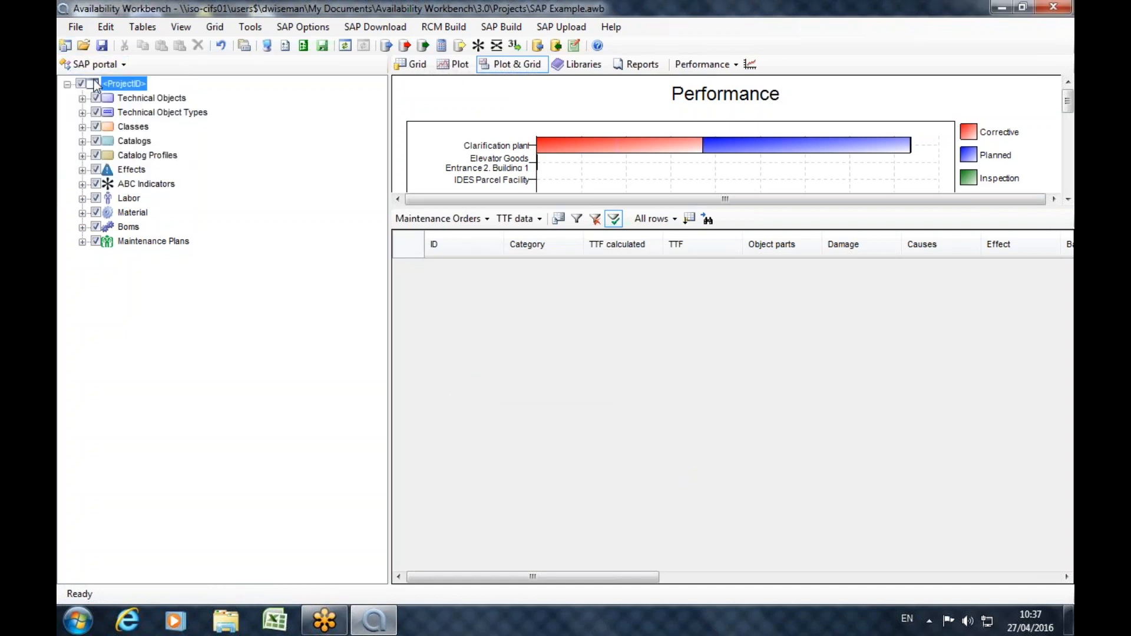
left_click(142, 241)
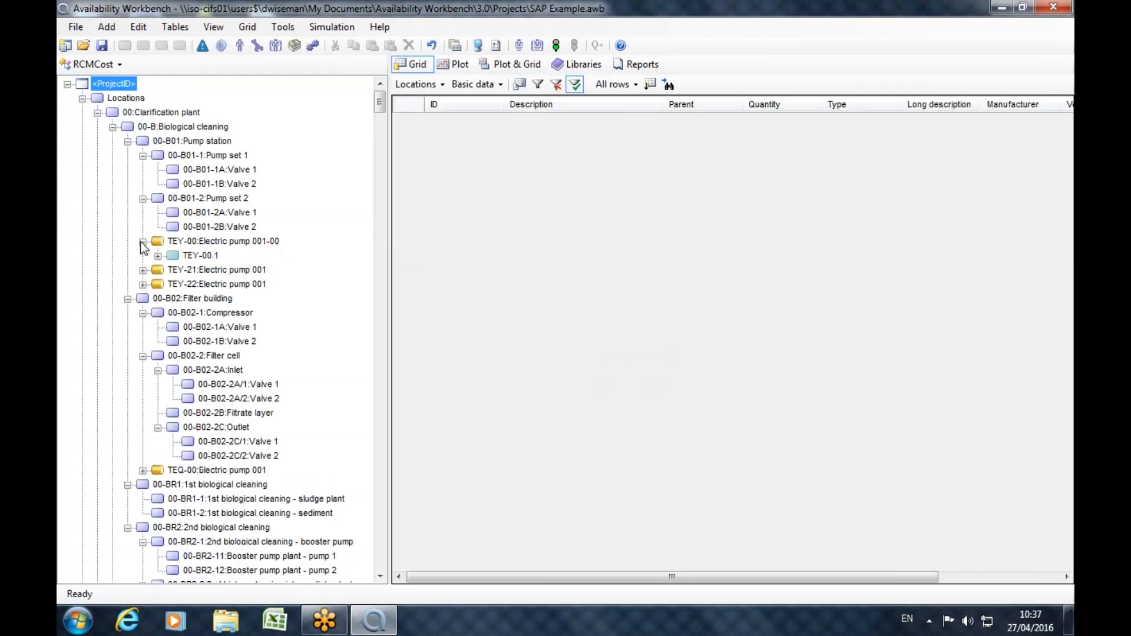
left_click(158, 256)
left_click(173, 269)
left_click(142, 370)
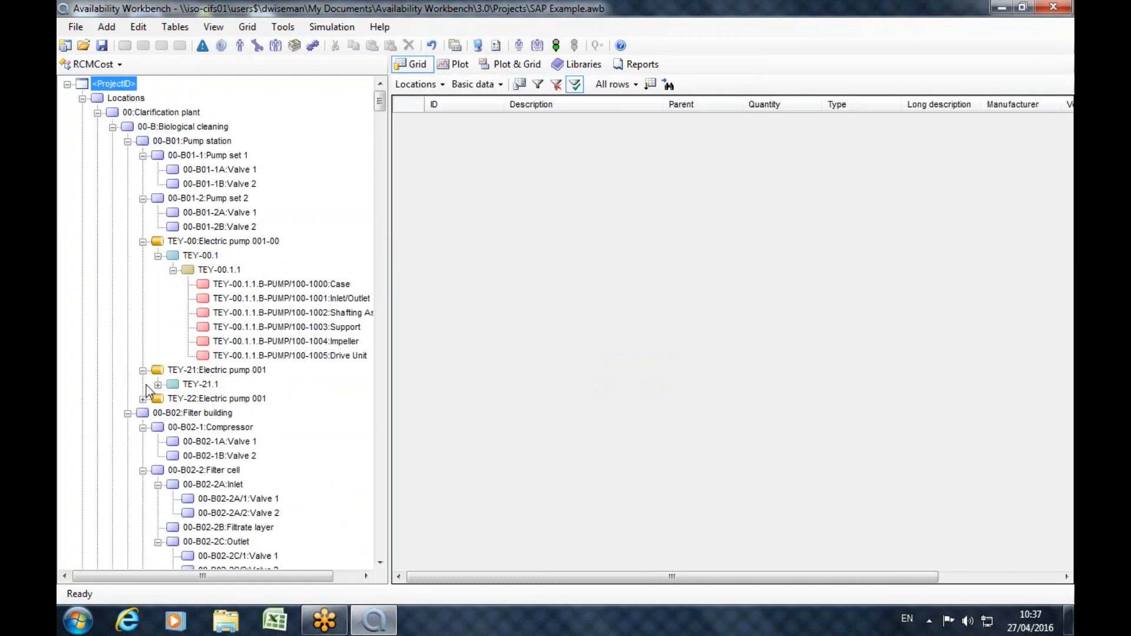
left_click(158, 384)
left_click(172, 398)
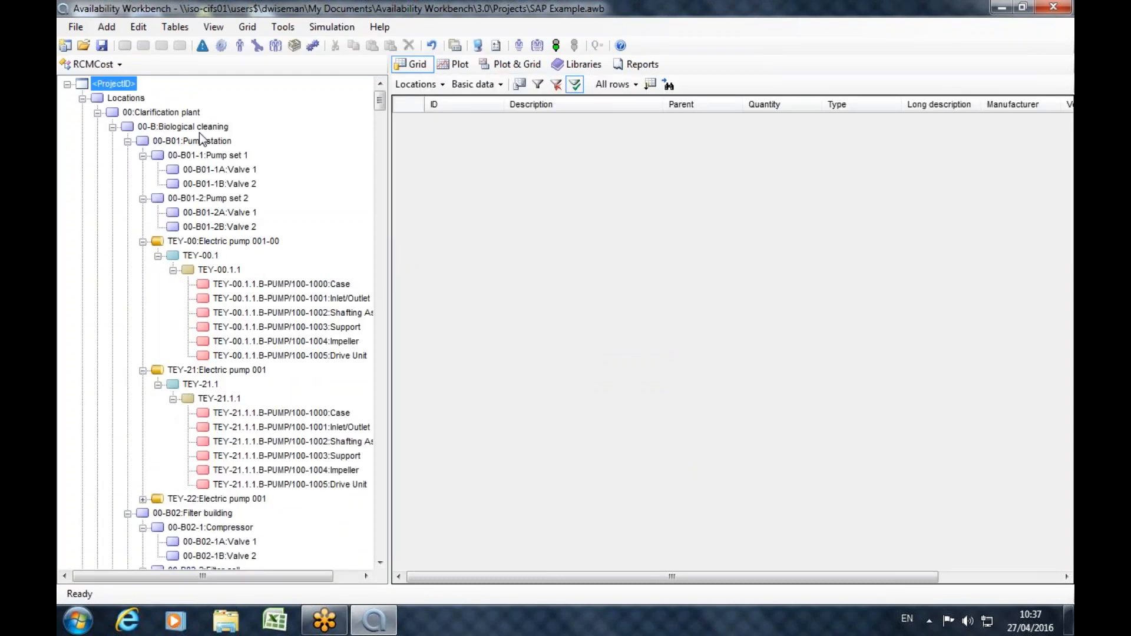
Display the Scheduled Tasks table for all locations in the grid.
left_click(127, 98)
left_click(416, 85)
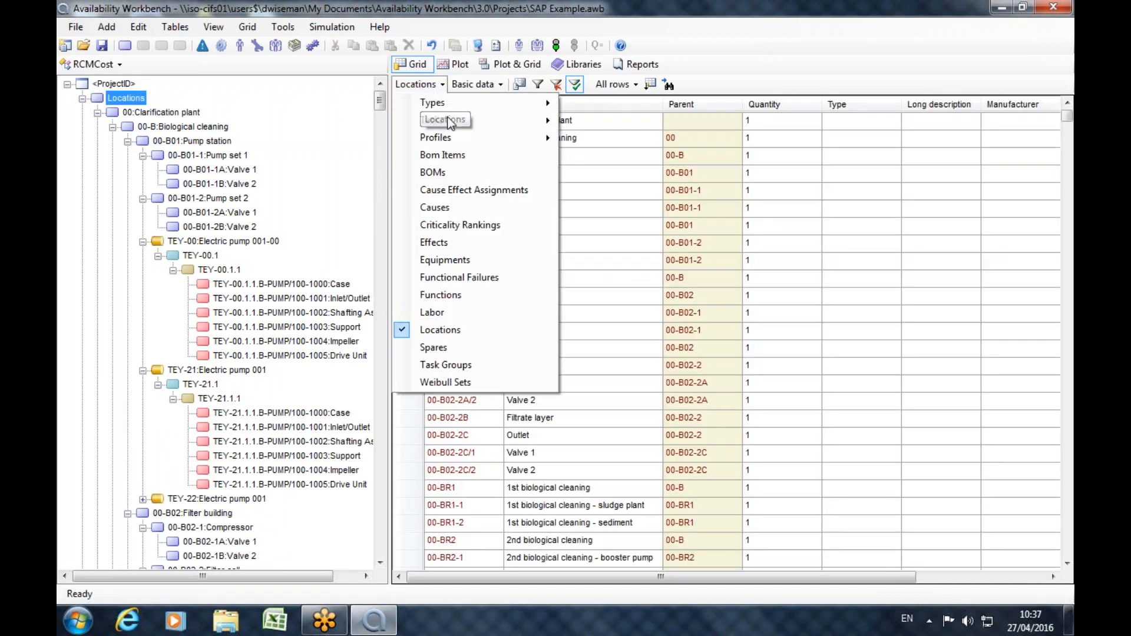
mouse_move(450, 125)
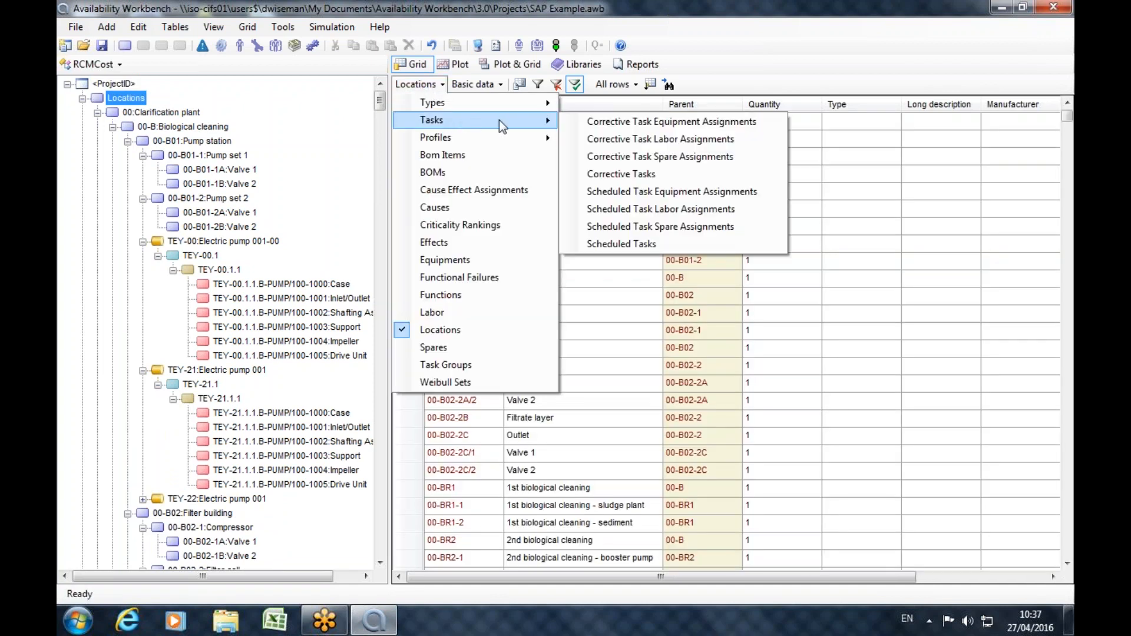
left_click(649, 244)
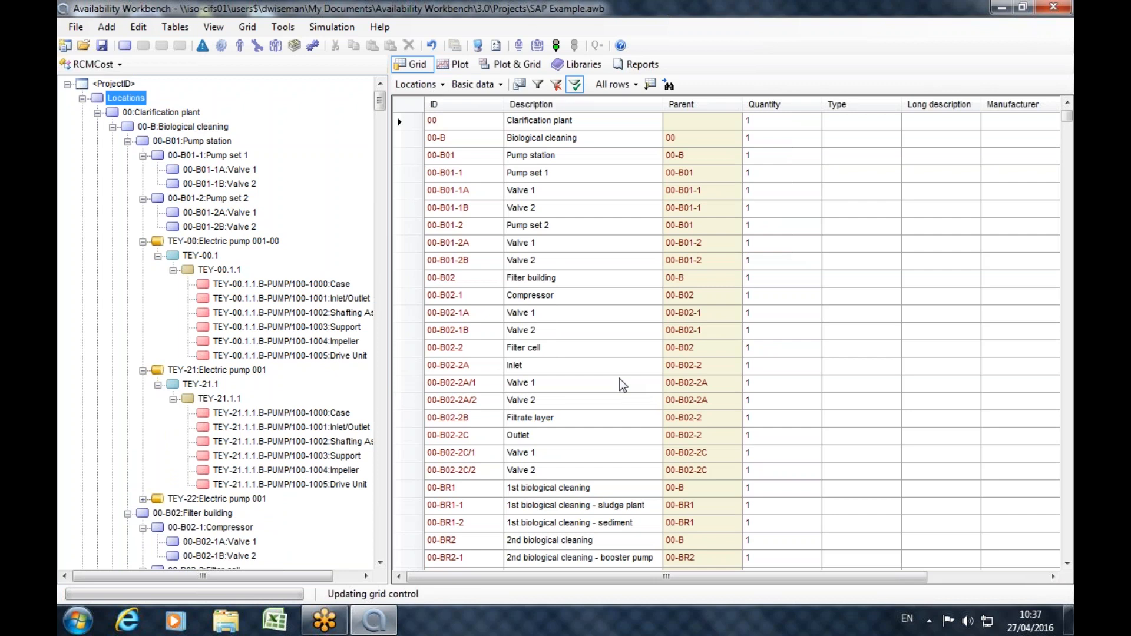
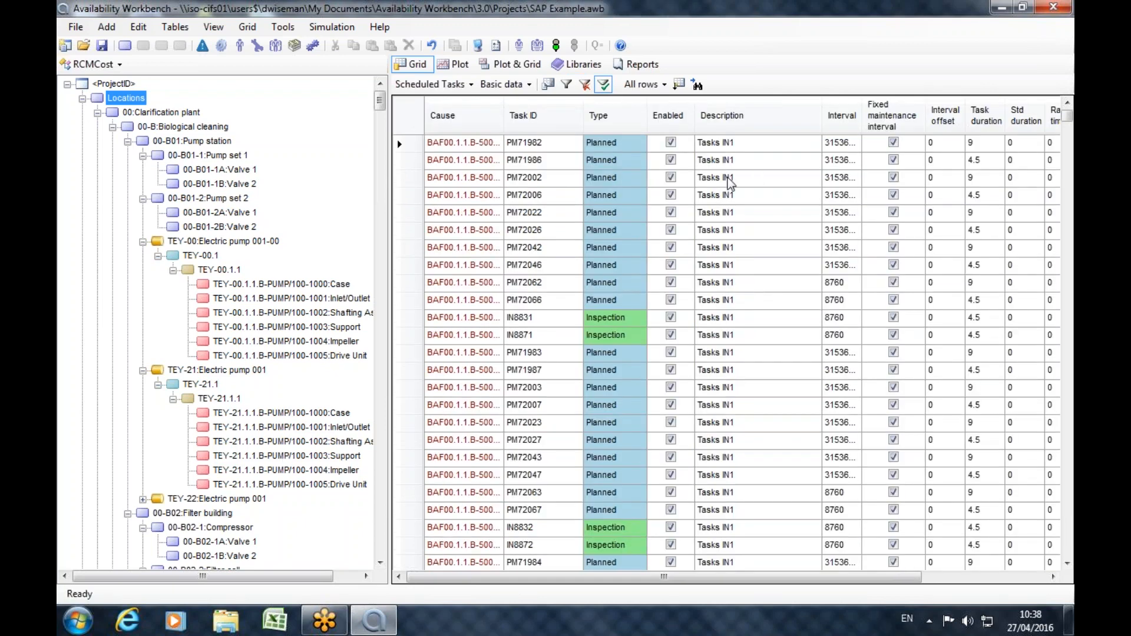
Return to the SAP portal and display the maintenance orders of the electric pumps under the 00 Clarification plant's Pump station.
left_click_drag(380, 106, 287, 83)
left_click(94, 63)
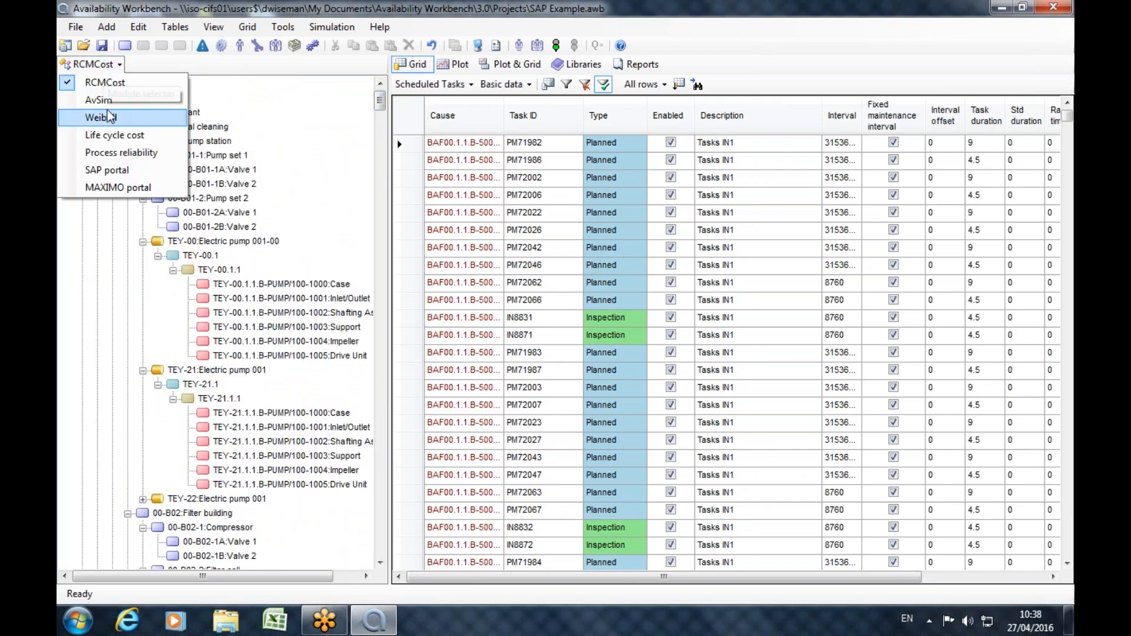
left_click(106, 176)
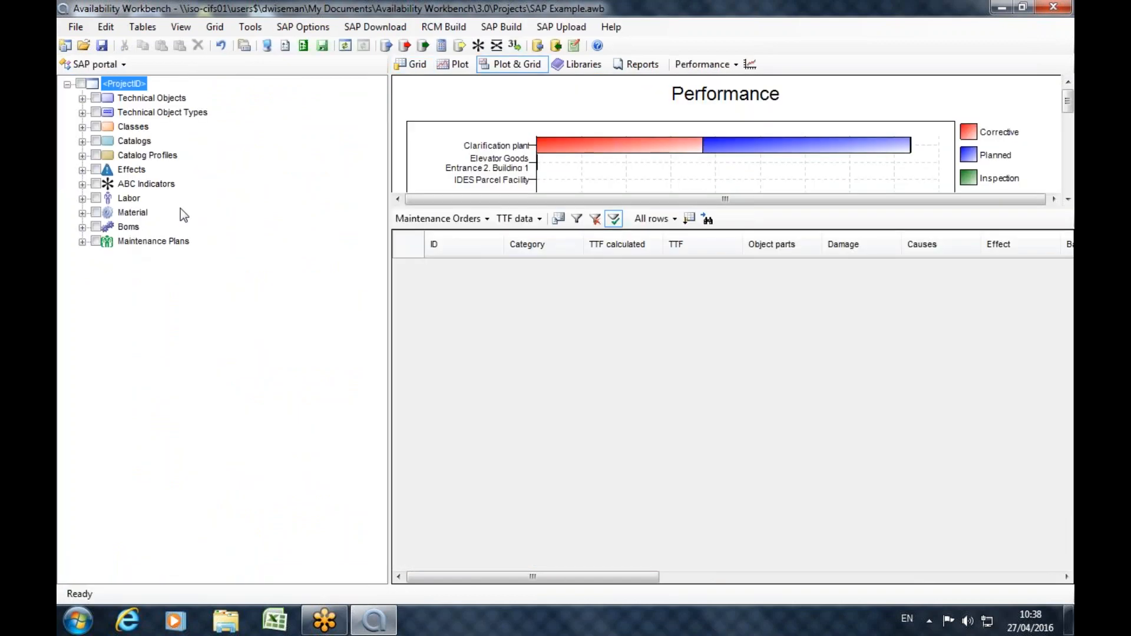
left_click(80, 98)
left_click(192, 171)
left_click(217, 185)
left_click(217, 200)
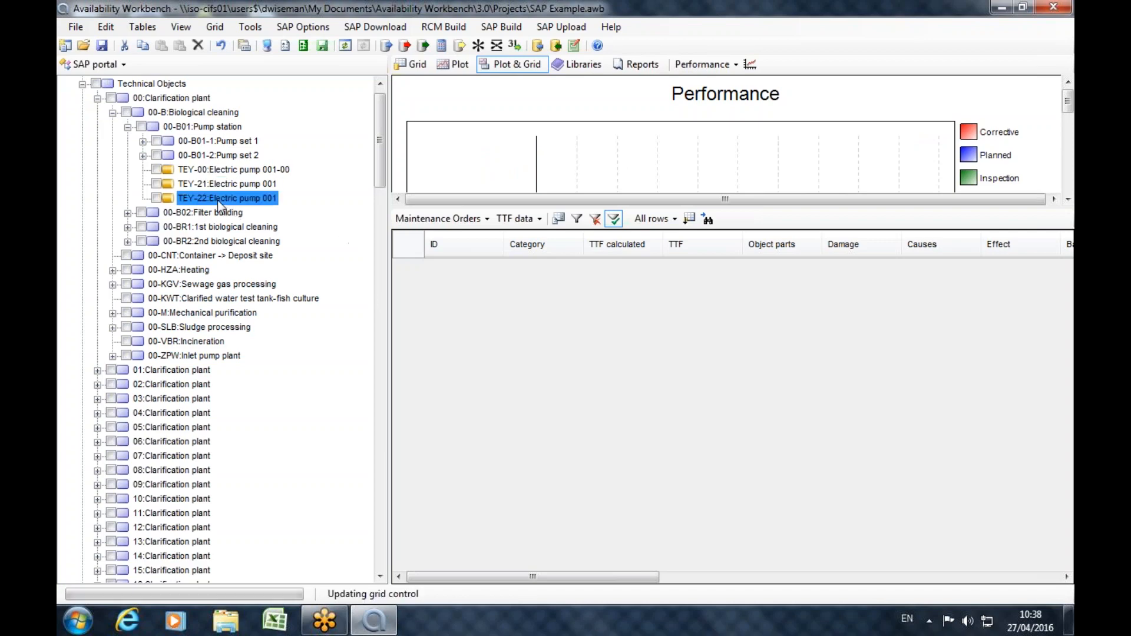
Calculate the TTFs for Electric pump 003 (P-1000-N003) in the Filter building of the K1 Clarification plant.
left_click(99, 101)
scroll(131, 285, "down", 20)
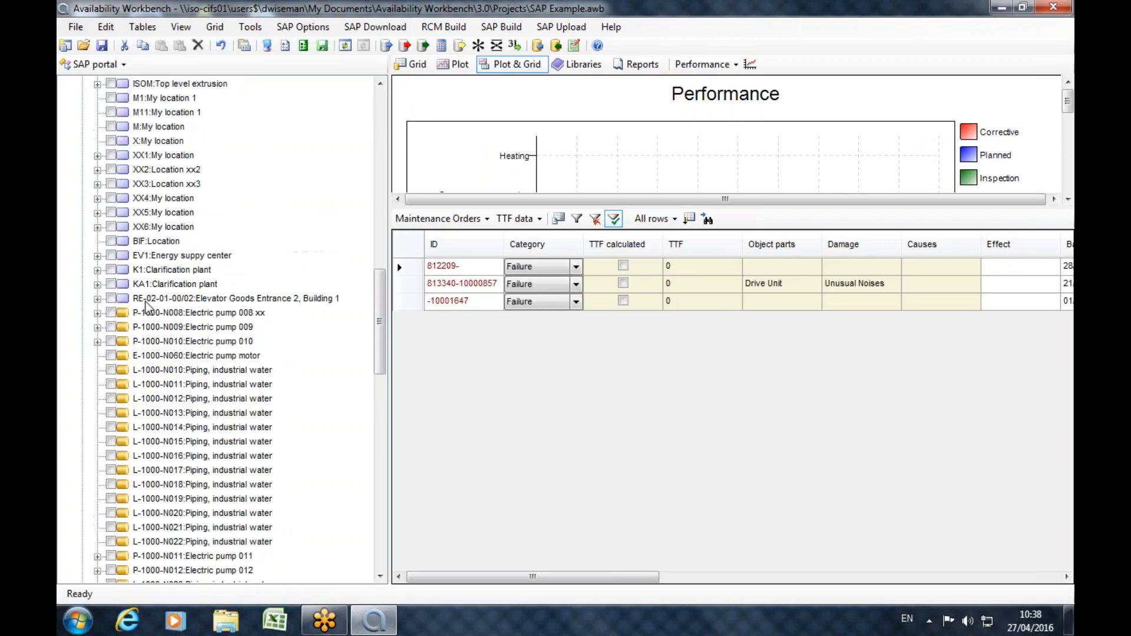
left_click(97, 270)
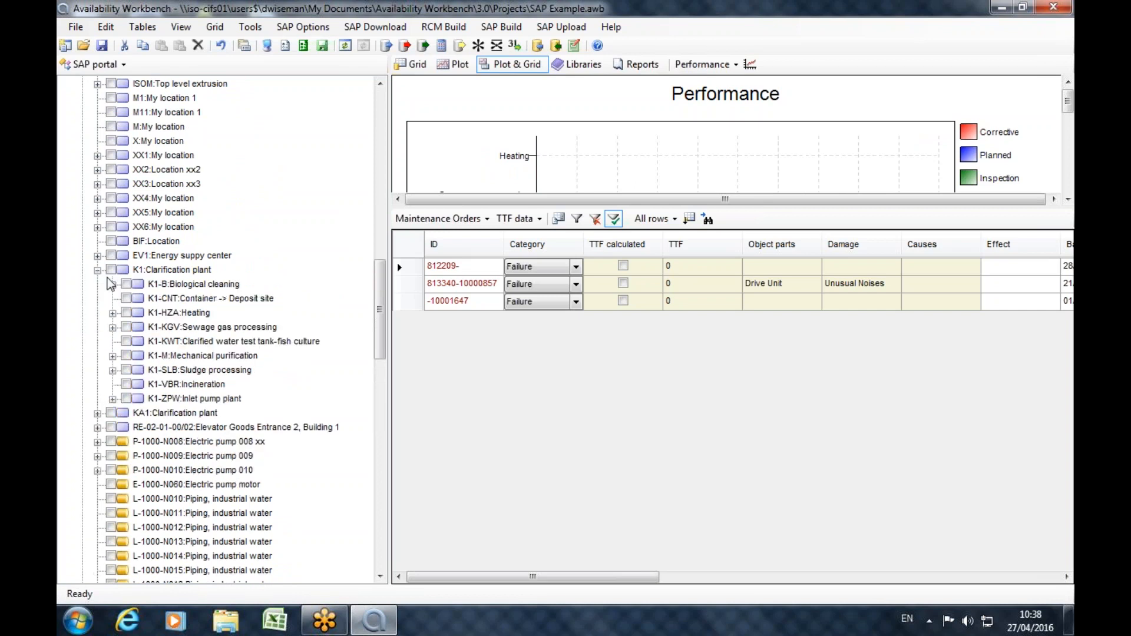
left_click(113, 286)
left_click(128, 313)
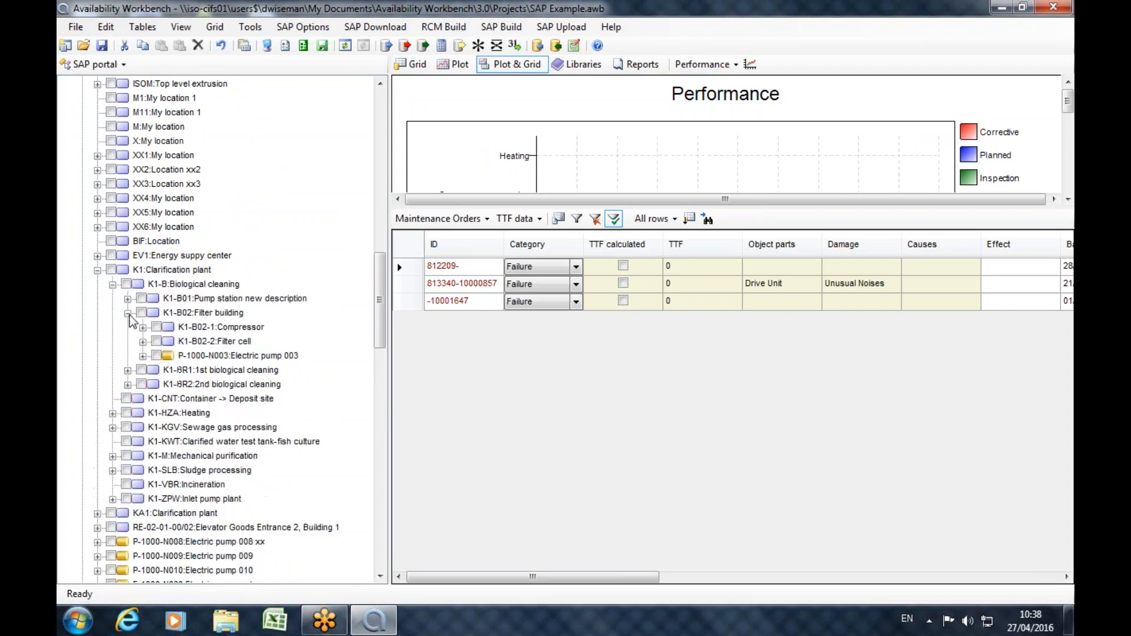
left_click(160, 357)
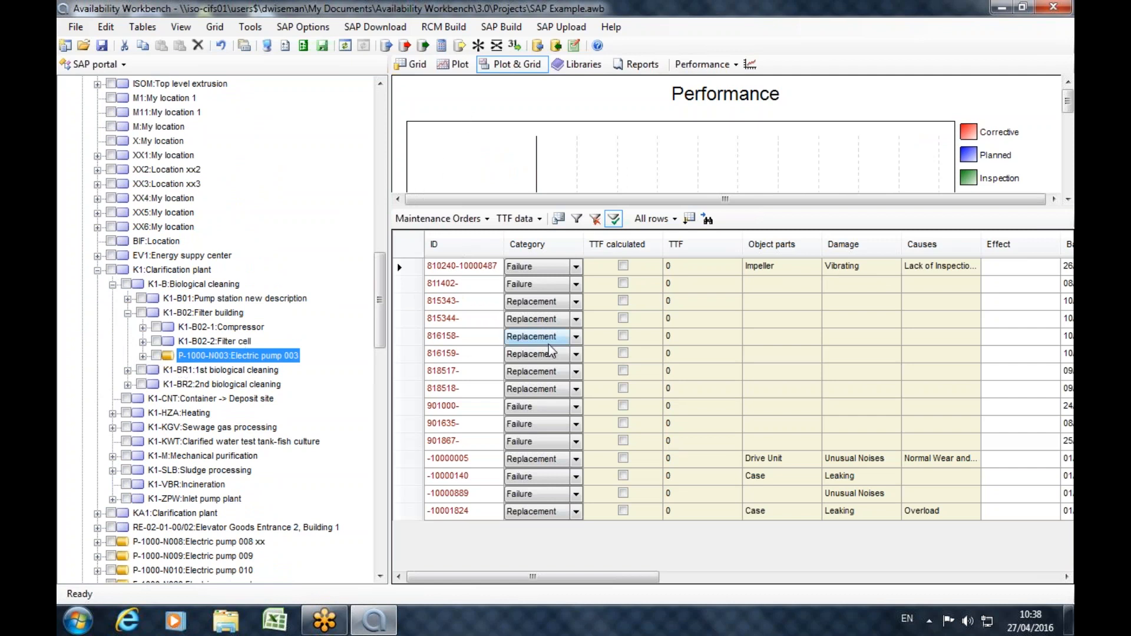
left_click(439, 52)
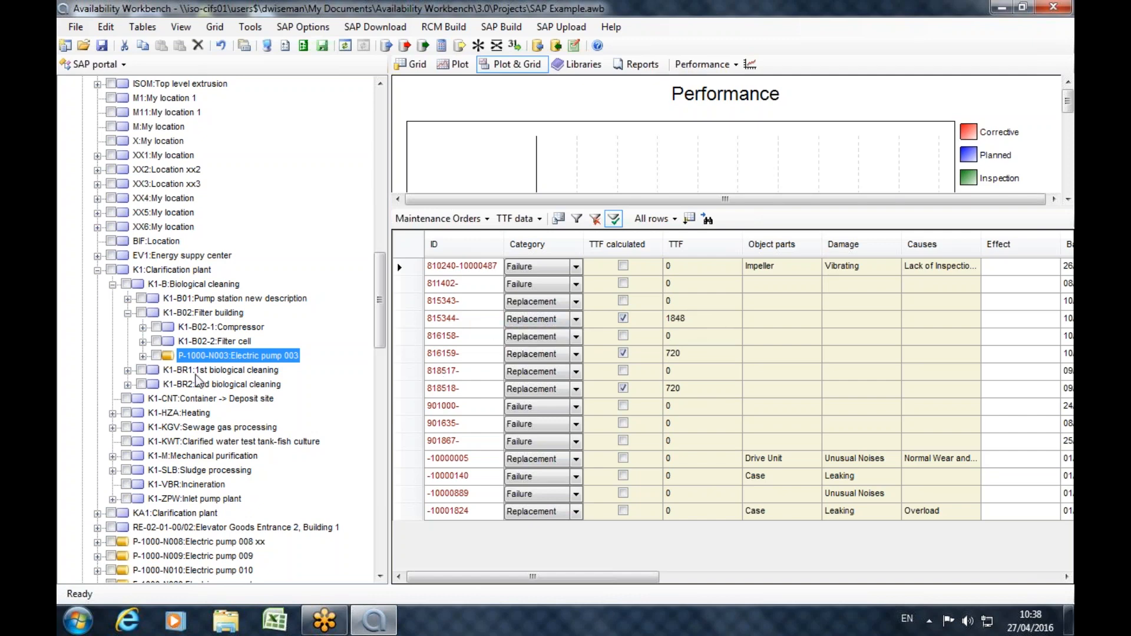
Expand Electric pump 003, both biological cleaning stages and the pump station down to Pump set 2 within K1-B.
left_click(127, 385)
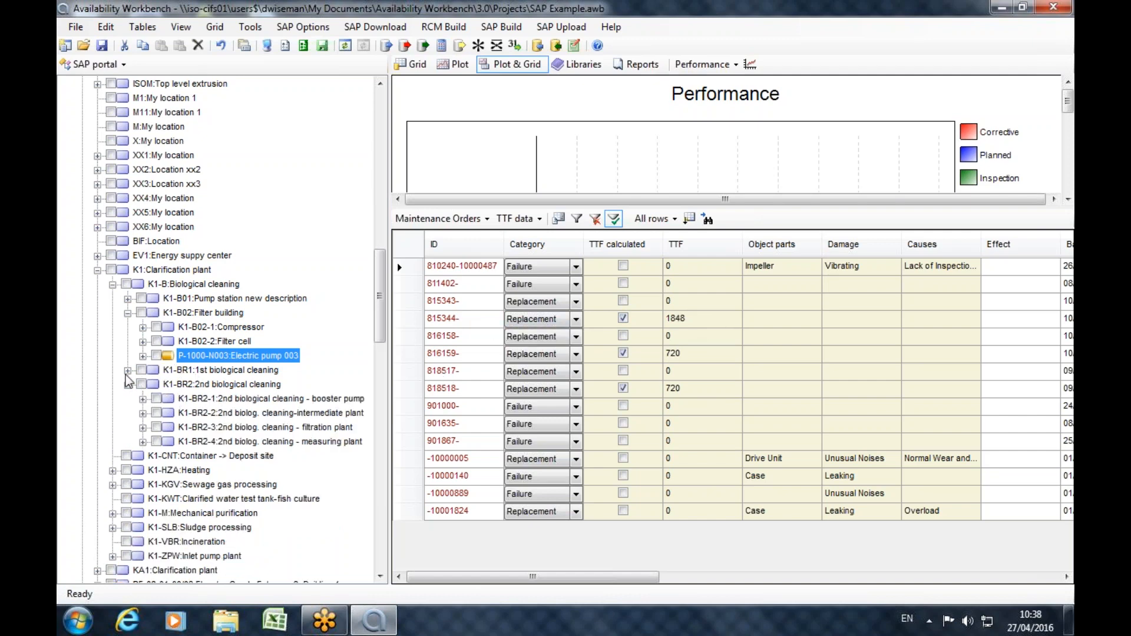
left_click(142, 356)
left_click(200, 370)
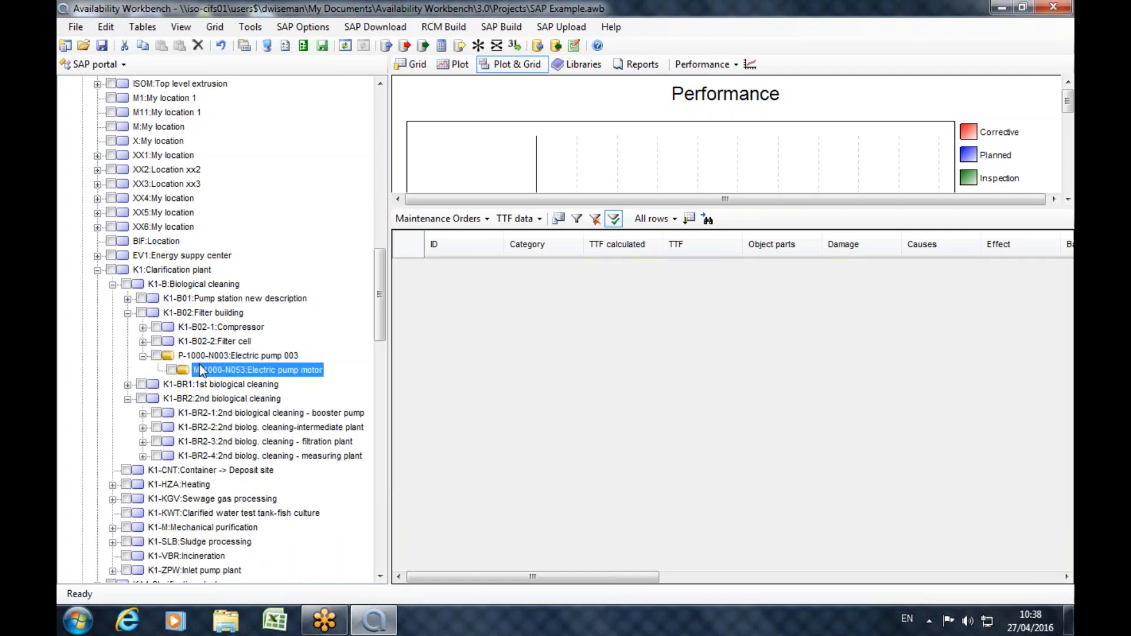
left_click(127, 384)
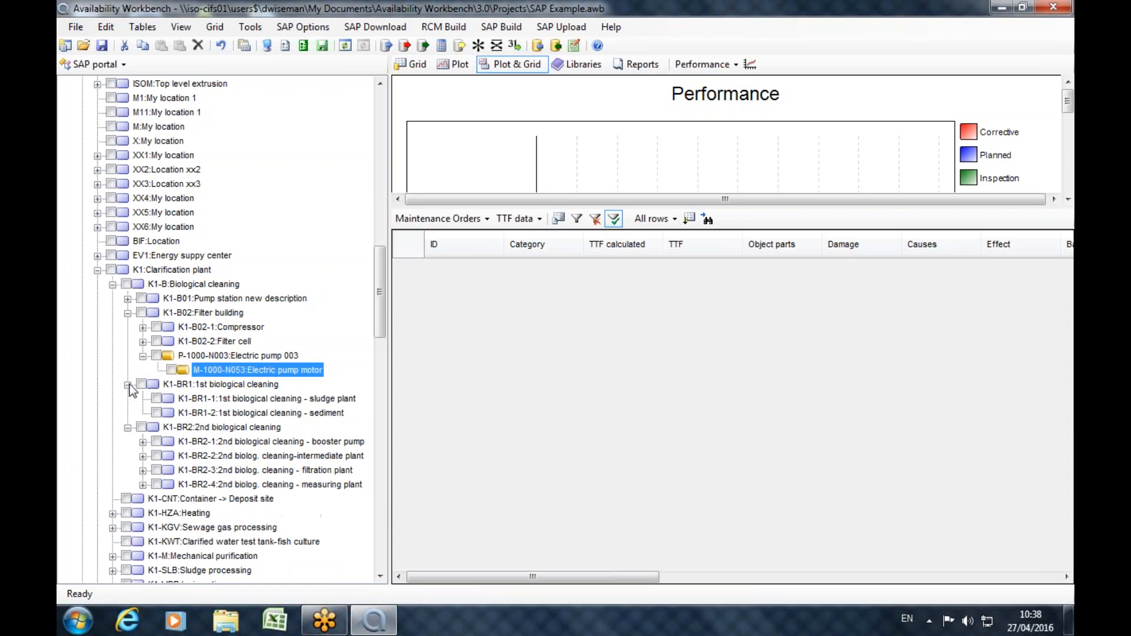
left_click(127, 299)
left_click(142, 327)
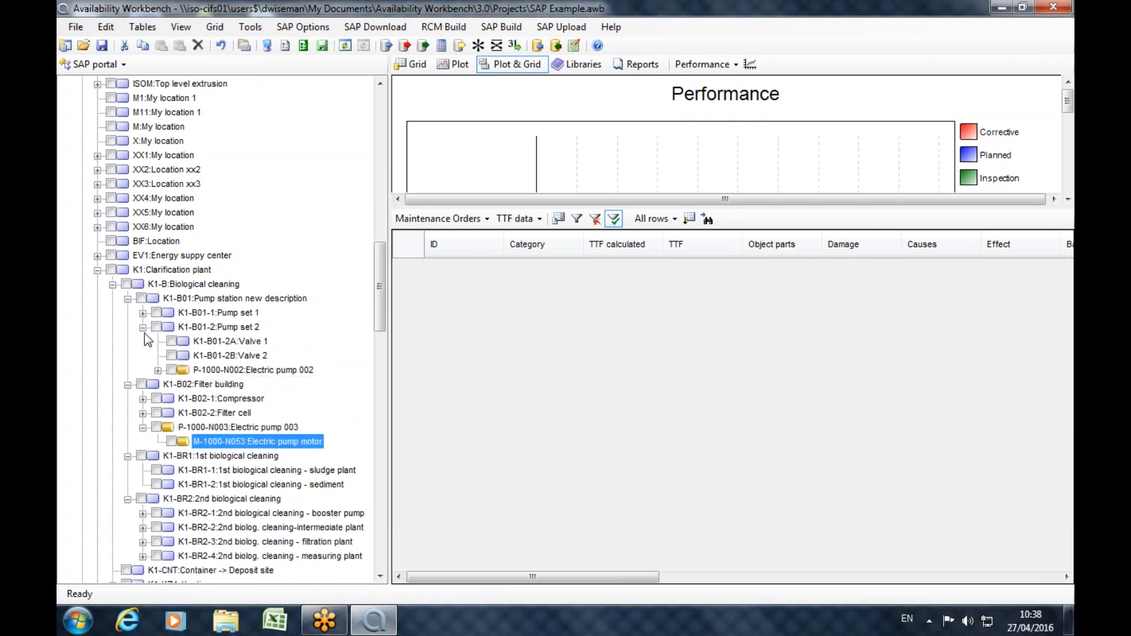
Examine the list of maintenance orders for Electric pump 002 (P-1000-N002) under Pump set 2.
left_click(231, 371)
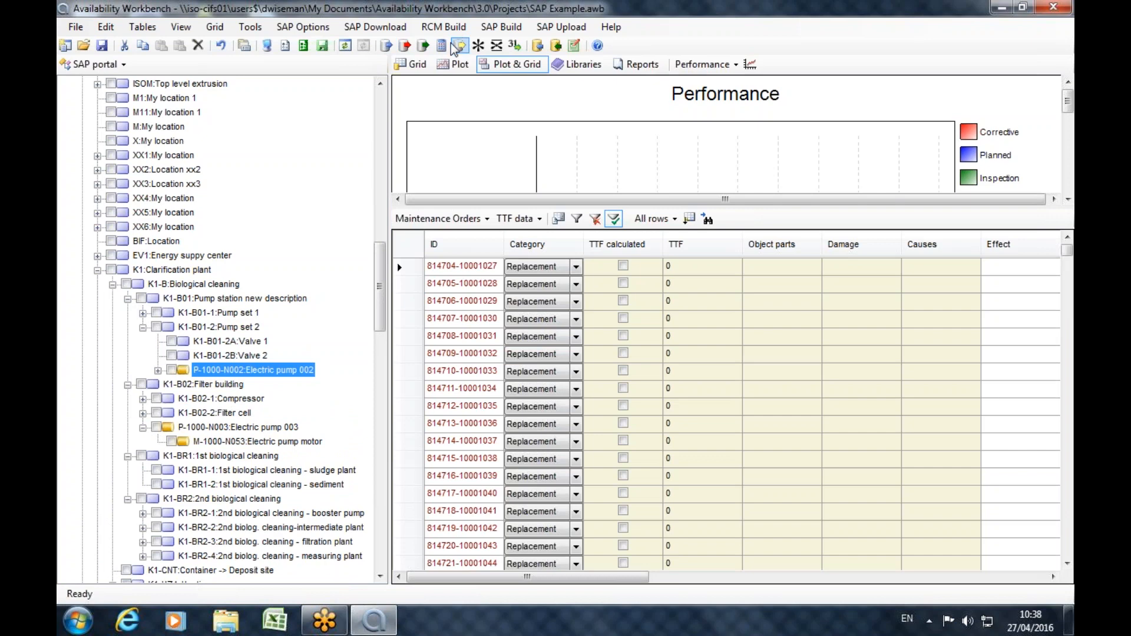
scroll(764, 436, "down", 8)
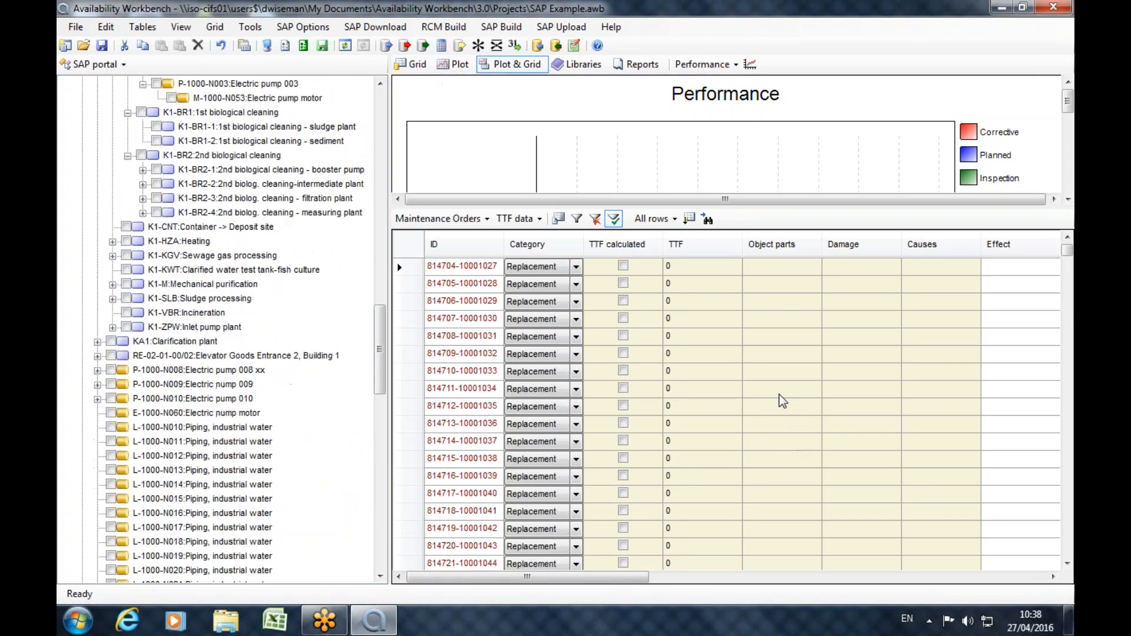
scroll(779, 394, "down", 20)
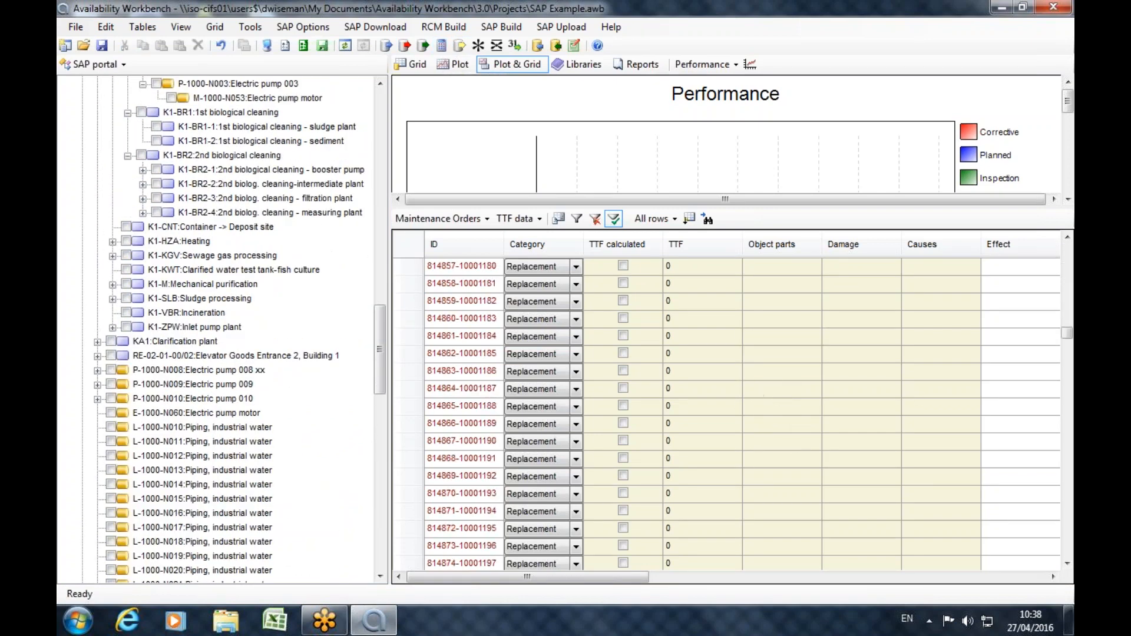
left_click(1067, 564)
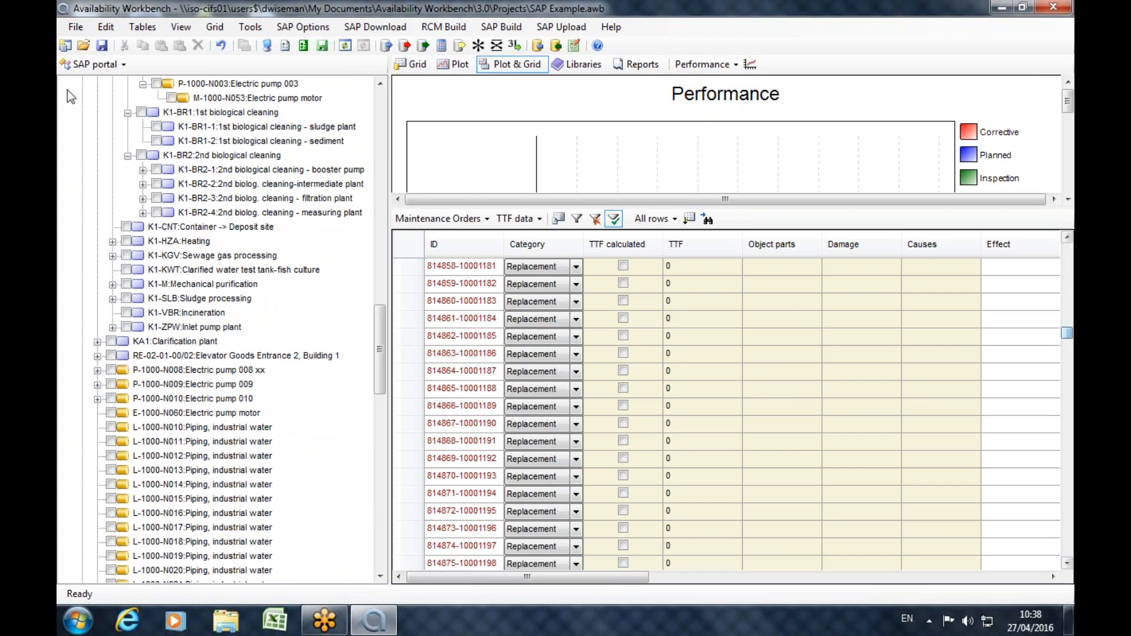
Build a Weibull set in RCMCost from the maintenance orders of Electric pump 003 (P-1000-N003).
left_click(244, 99)
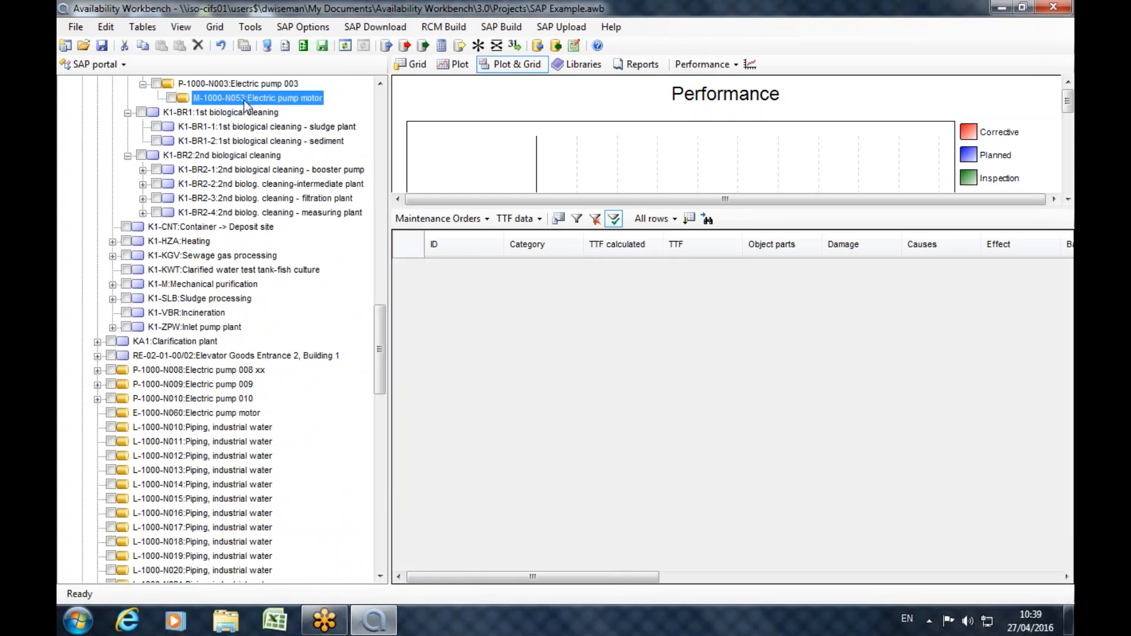
left_click(380, 83)
left_click(380, 83)
left_click(246, 113)
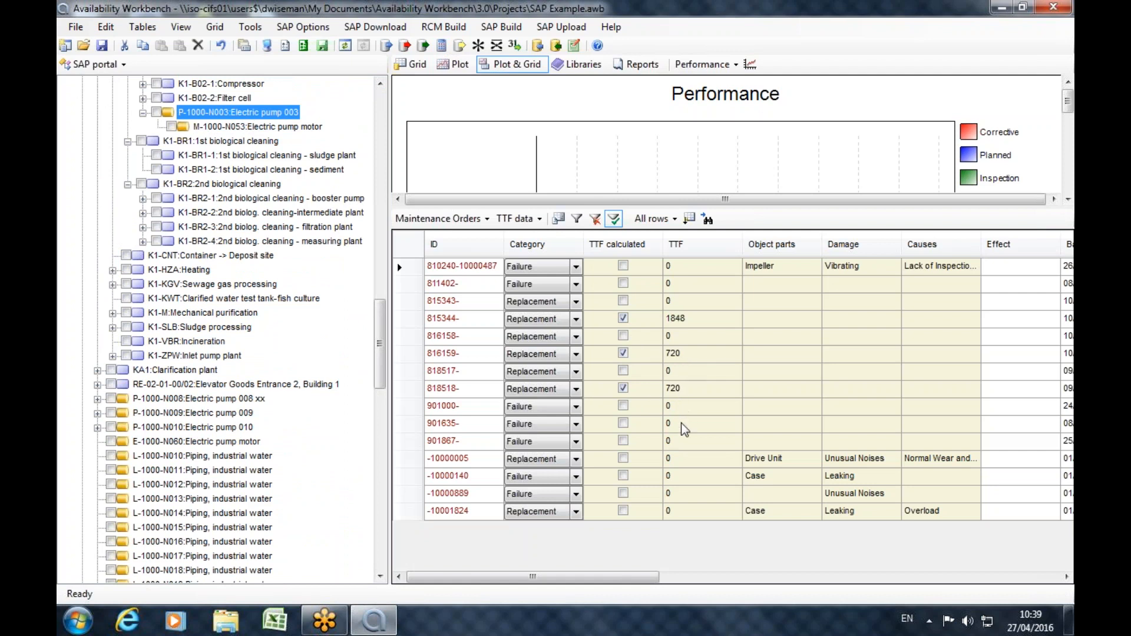
left_click(460, 47)
left_click(746, 357)
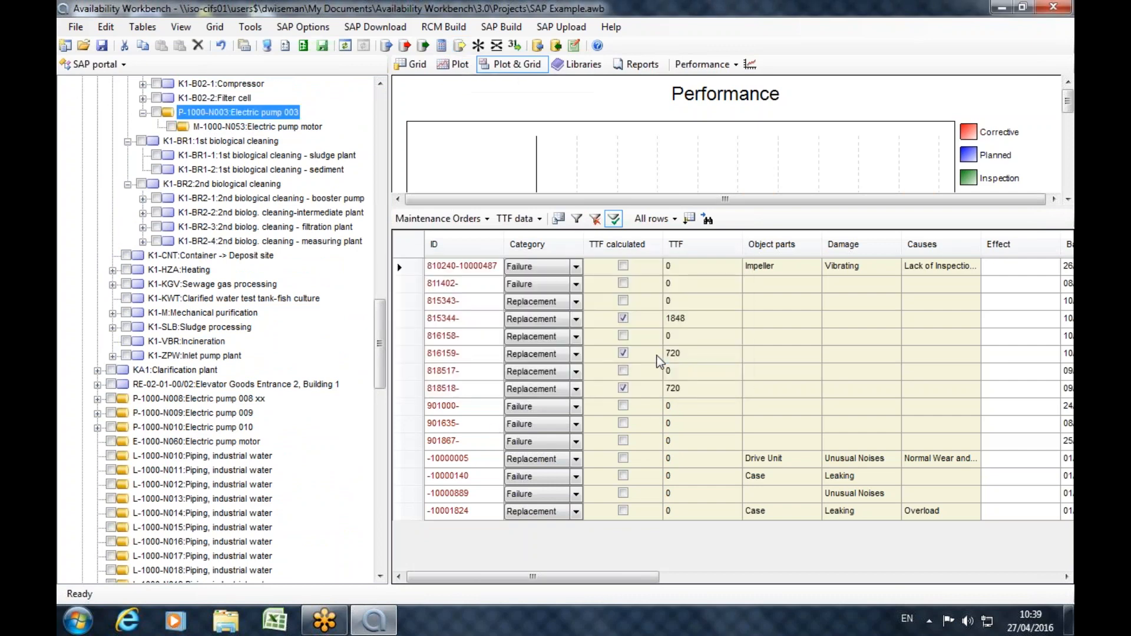
Switch to the Weibull module and try to analyse the P-1000-N003 set with the cumulative probability plot enlarged.
left_click(95, 65)
left_click(77, 89)
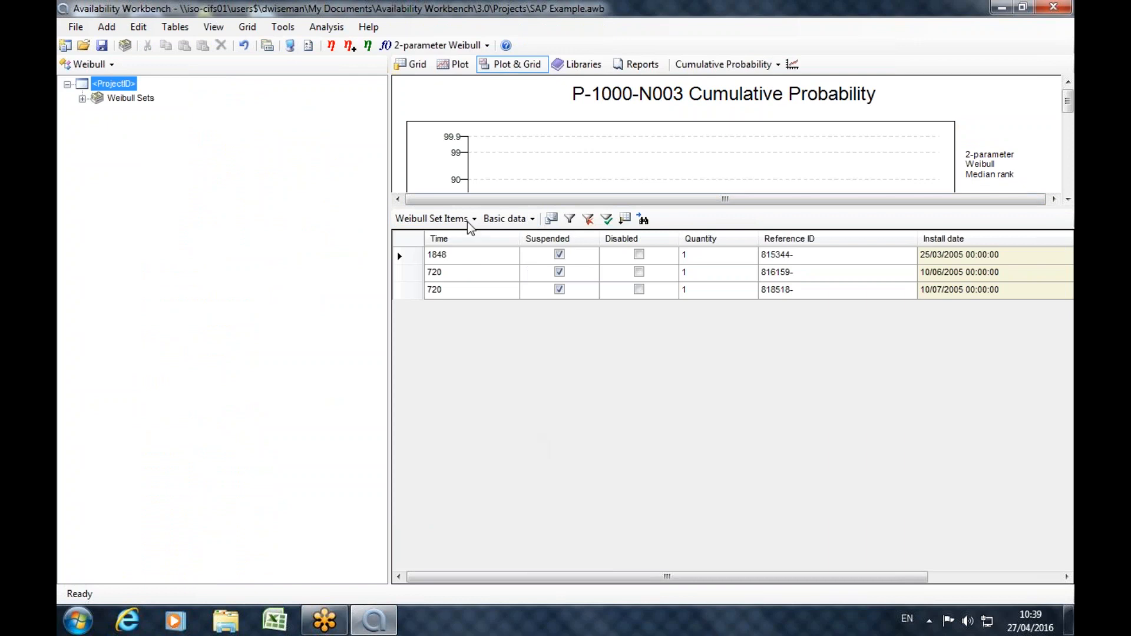
left_click_drag(479, 203, 474, 457)
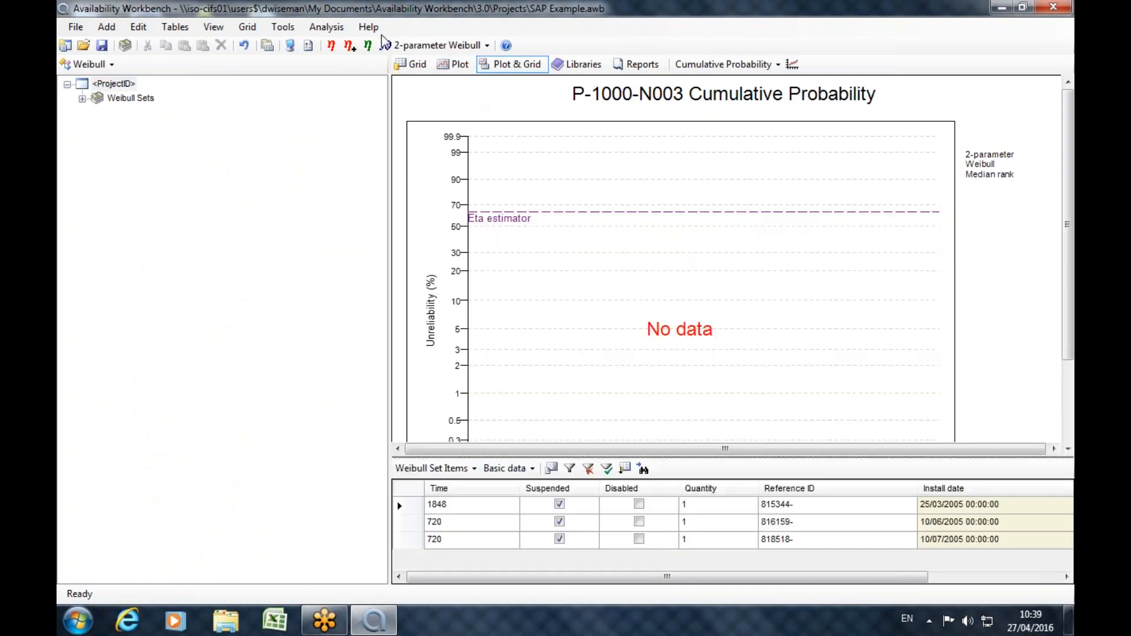
left_click(331, 45)
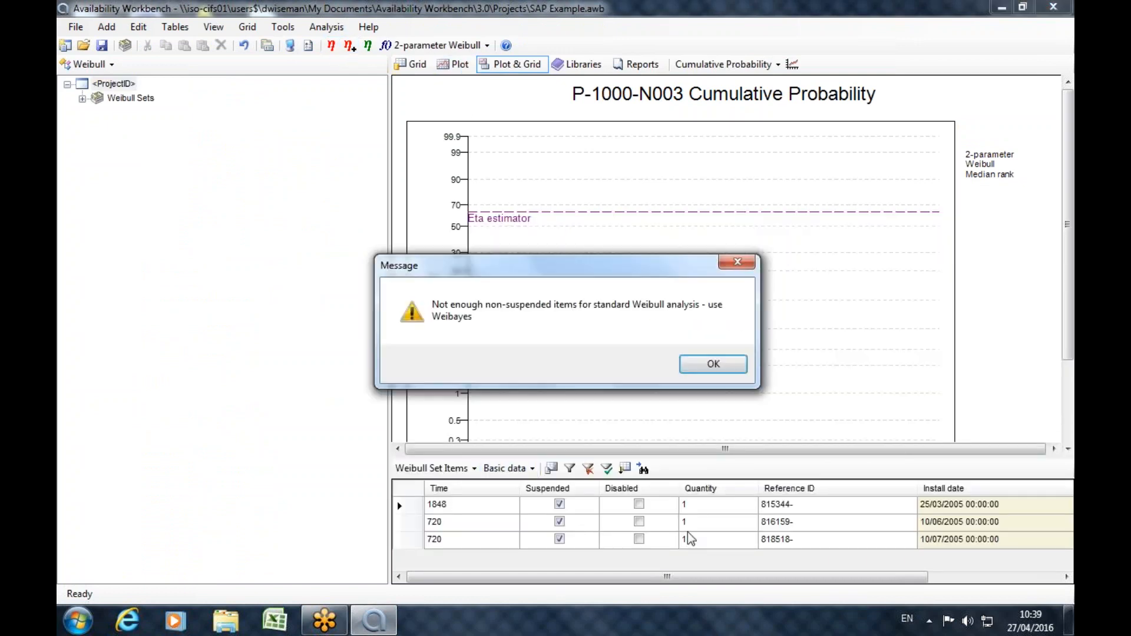
left_click(731, 373)
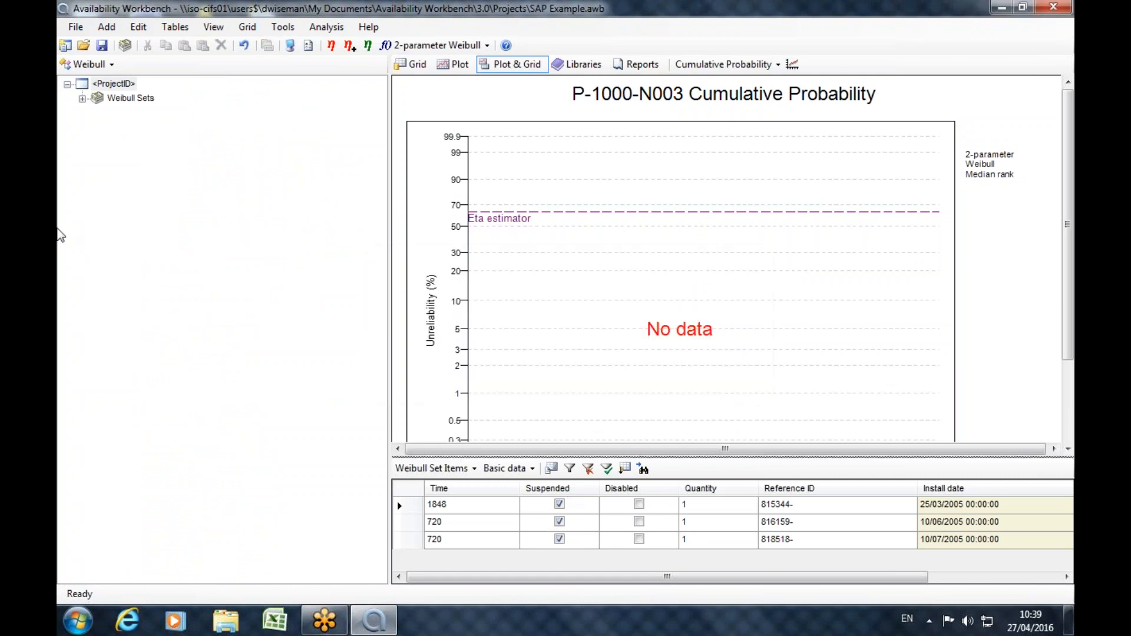
Go back to the SAP portal and display Electric pump 003's maintenance orders in an enlarged grid.
left_click(111, 63)
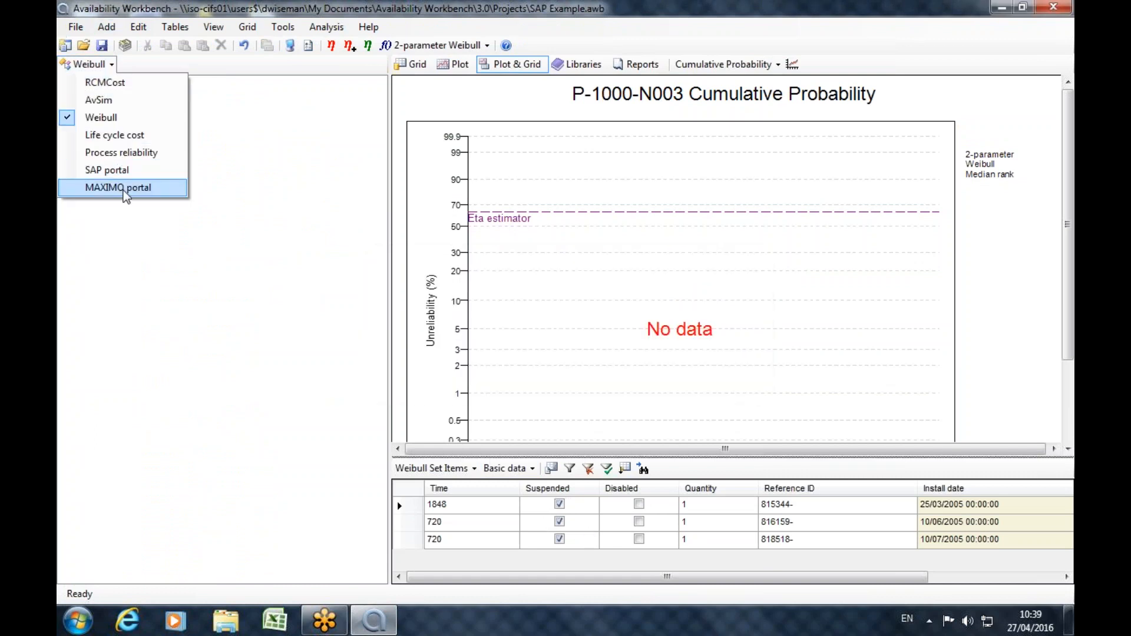
left_click(112, 171)
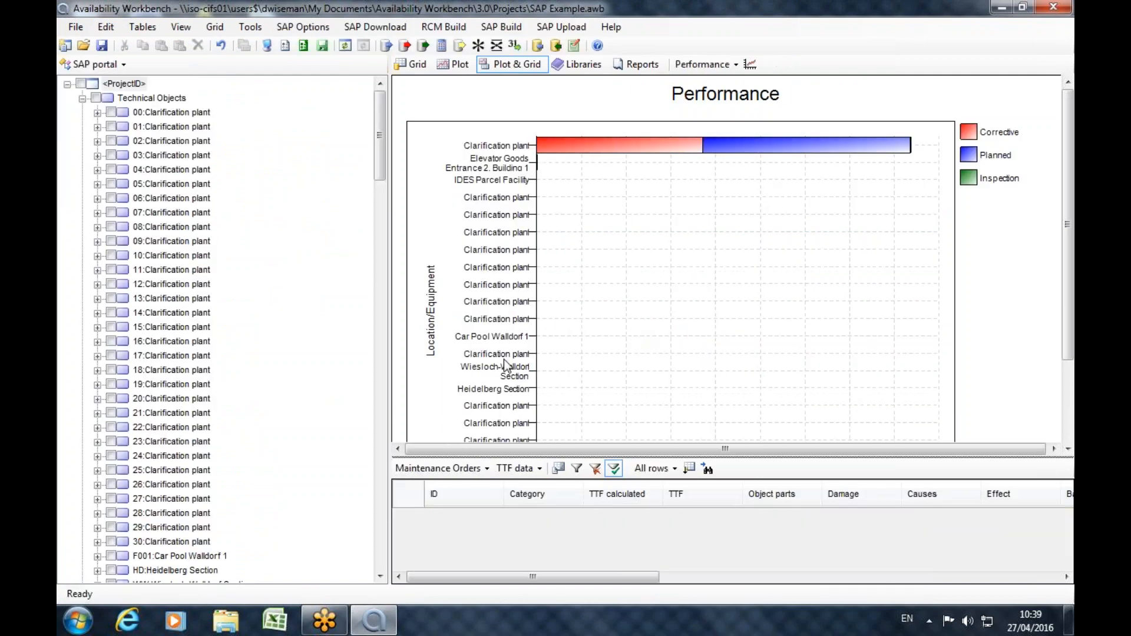
left_click_drag(380, 141, 369, 318)
left_click(238, 298)
left_click_drag(535, 458, 554, 230)
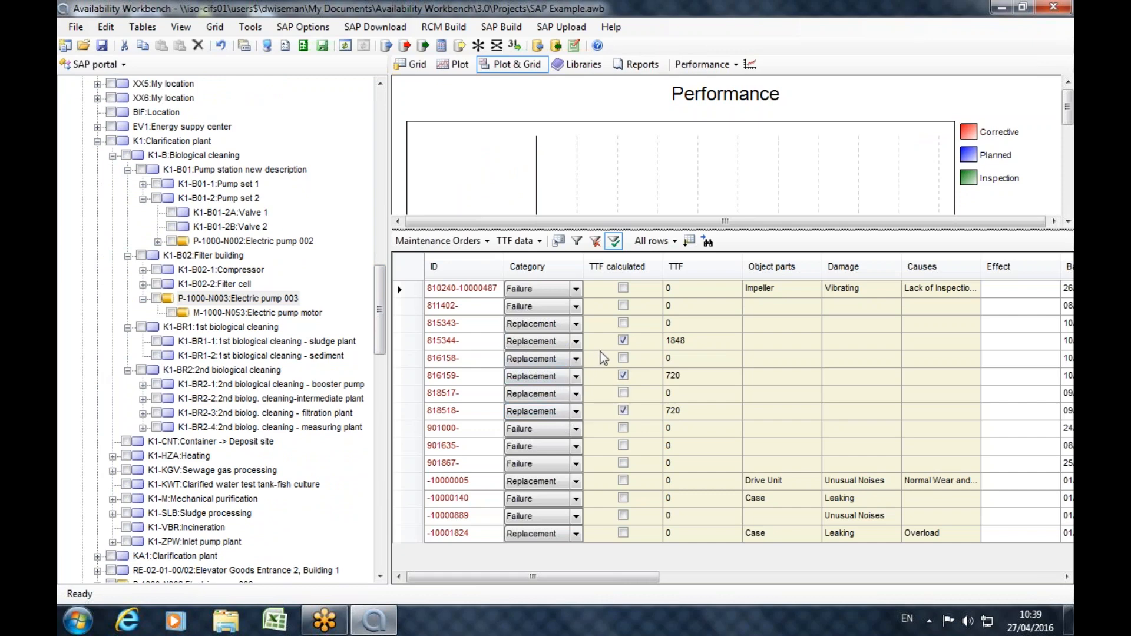
Calculate the TTFs for the pump P-1001-N001, GG Standard 300-1000.
left_click_drag(383, 307, 373, 394)
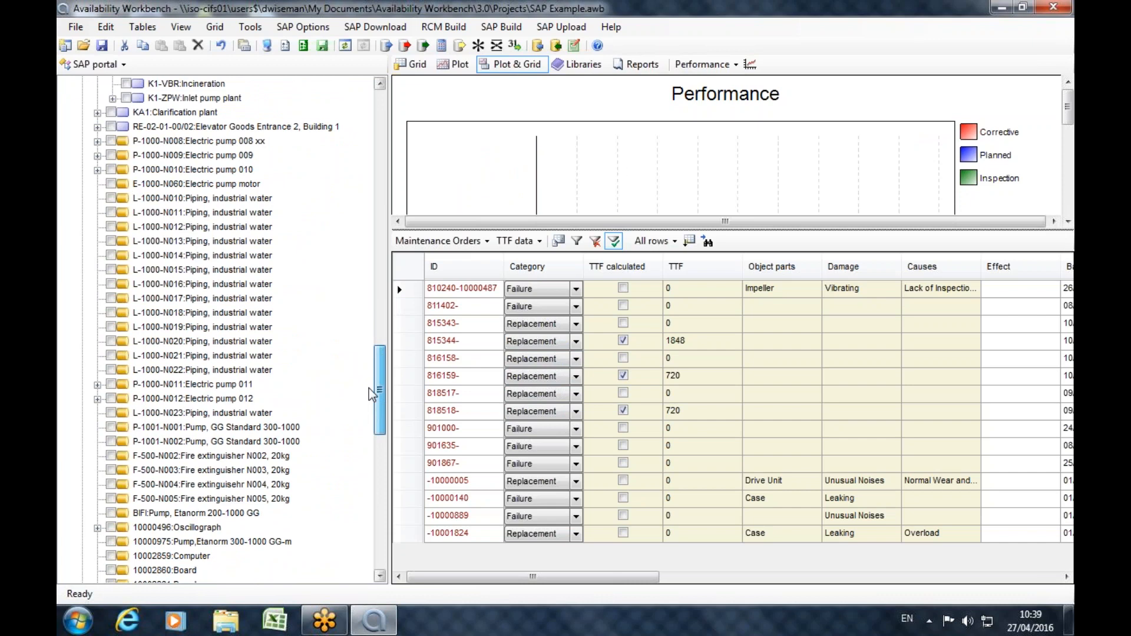
left_click_drag(372, 393, 355, 406)
left_click(245, 371)
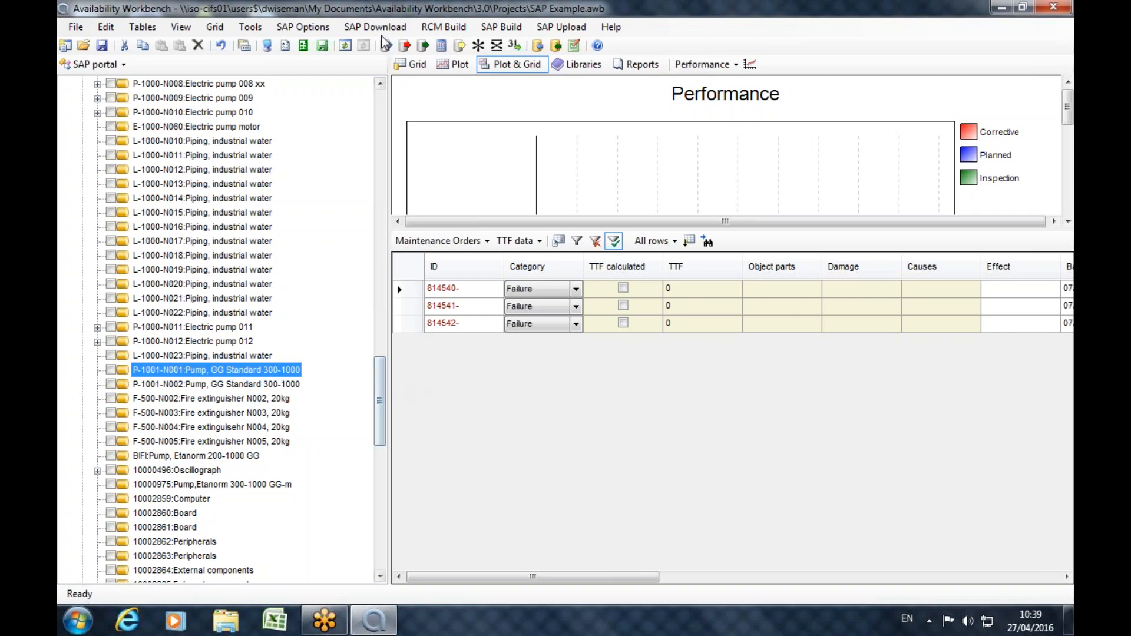
left_click(446, 47)
Collapse the K1 Clarification plant and expand KA1 down to the items of its Pump station and Filter building 77.
left_click_drag(379, 406, 383, 266)
scroll(349, 354, "down", 4)
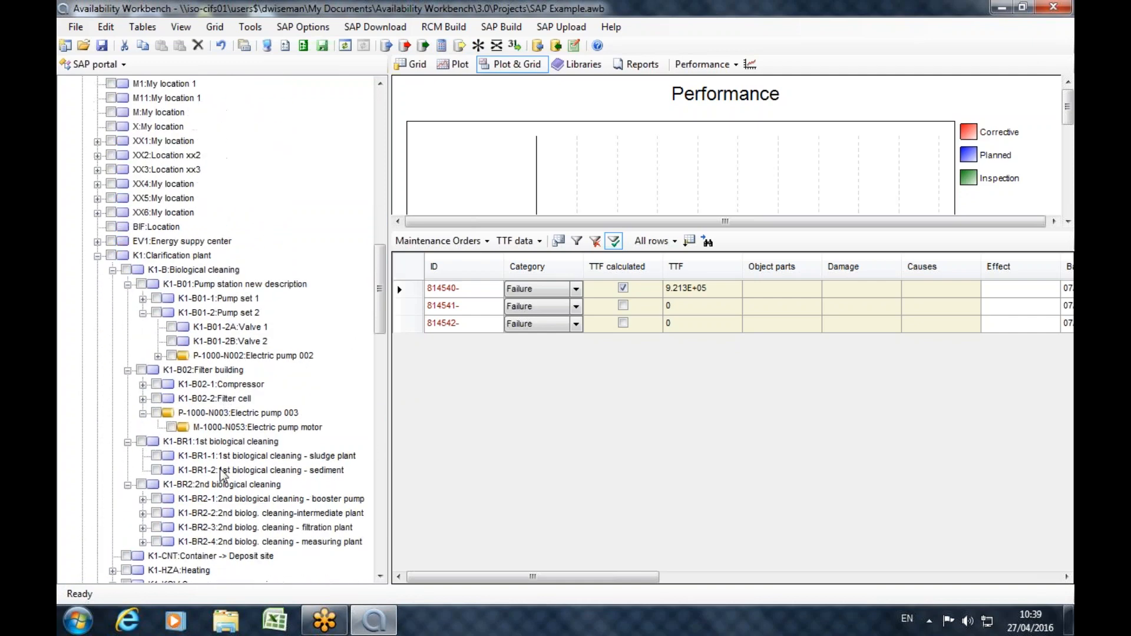
scroll(223, 476, "down", 1)
scroll(189, 412, "up", 2)
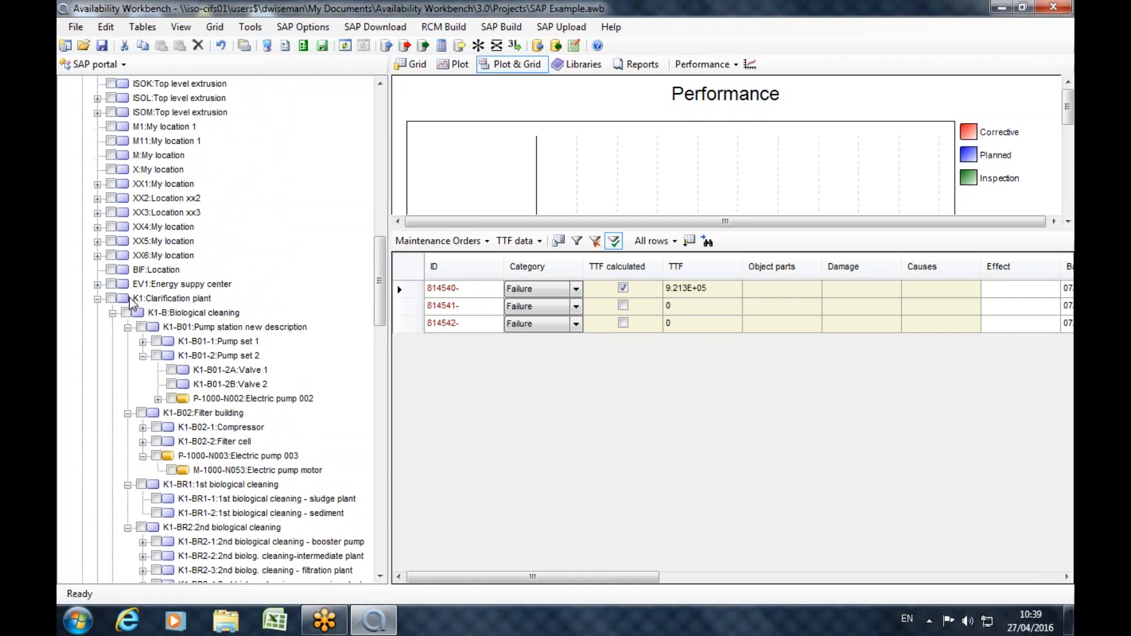
left_click(98, 299)
left_click(98, 313)
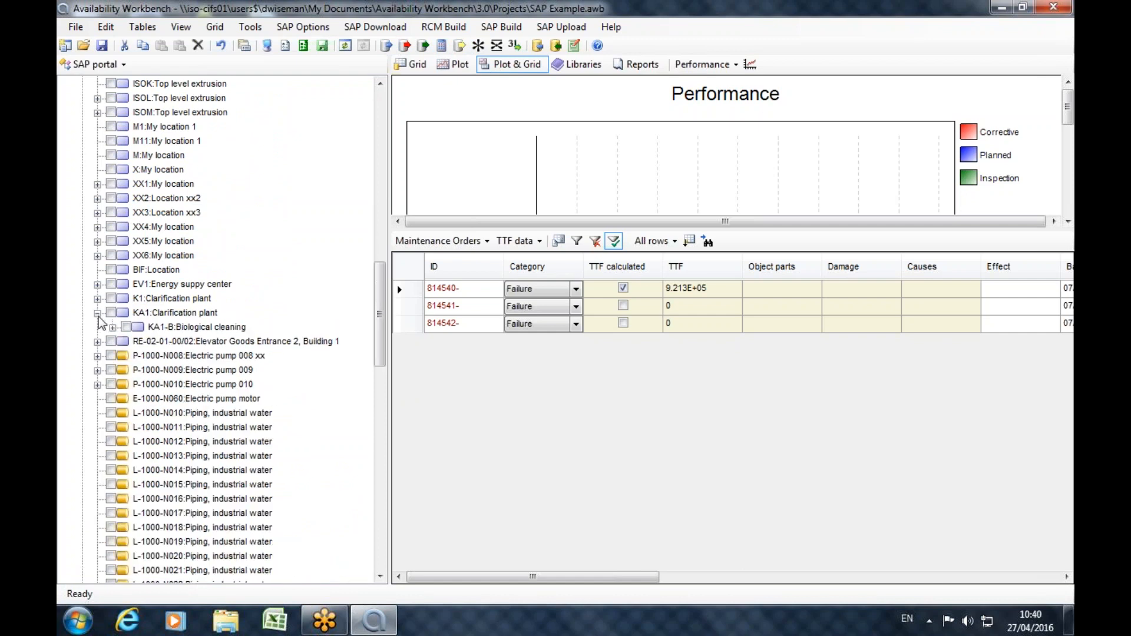
left_click(121, 341)
left_click(112, 327)
left_click(127, 371)
left_click(128, 356)
scroll(168, 392, "down", 3)
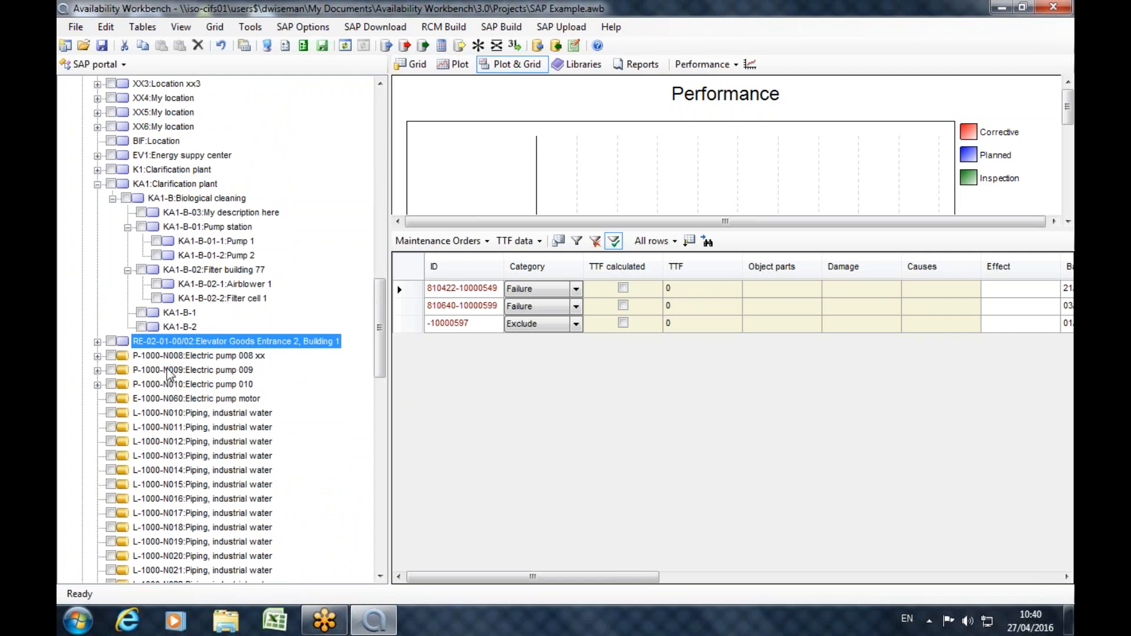
Expand Electric pump 010 and display the maintenance orders of Electric pumps 010 and 009.
left_click(180, 386)
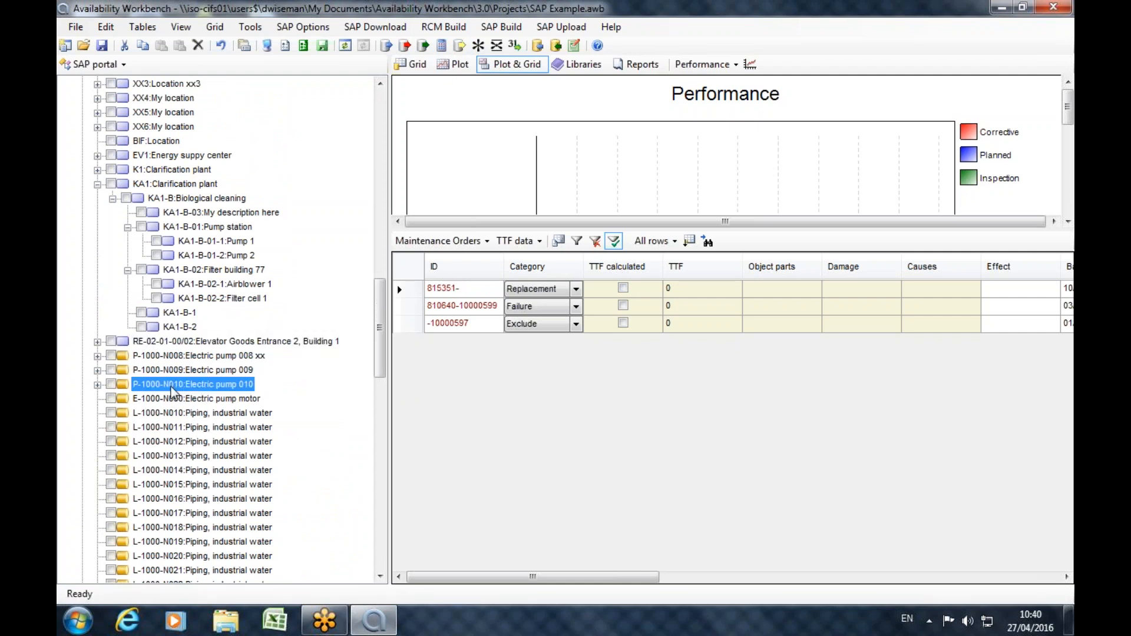
left_click(96, 385)
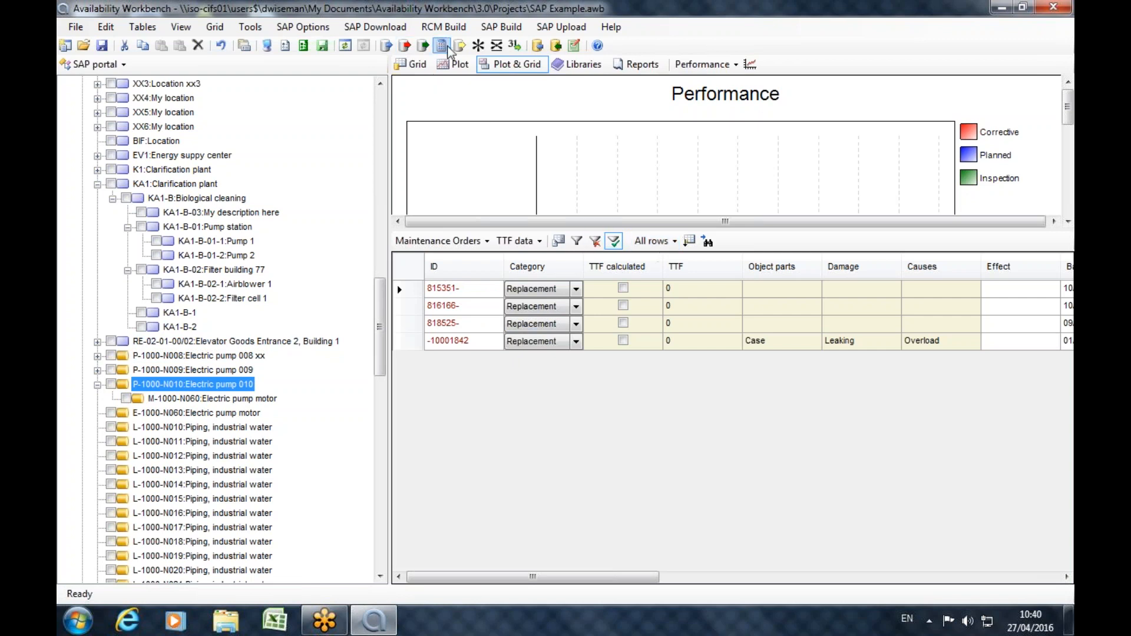
key("Up")
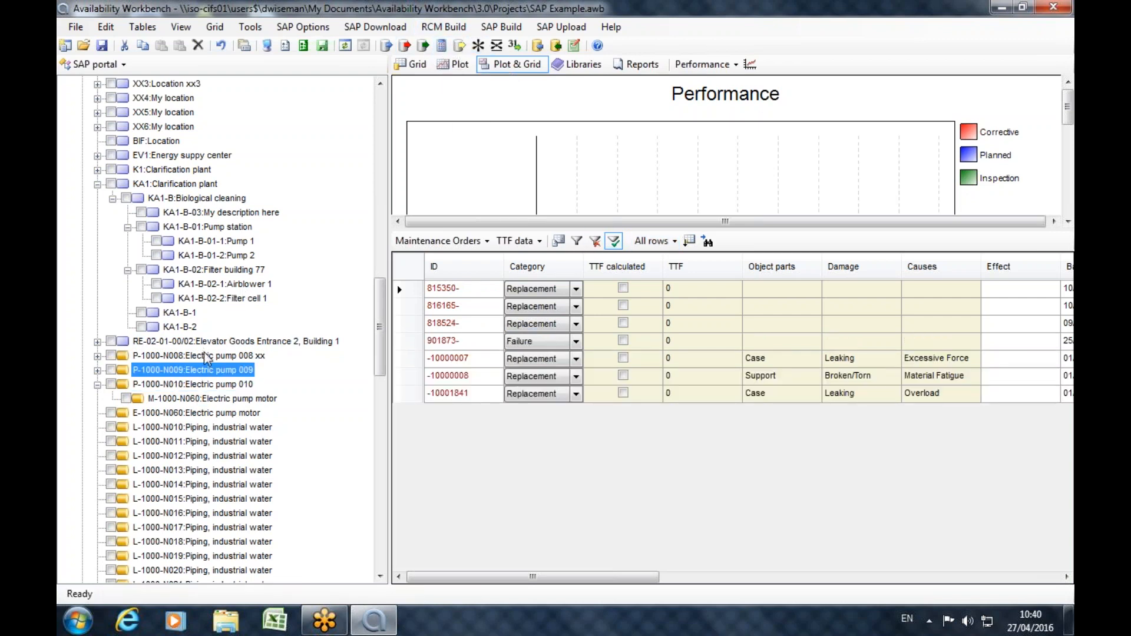
Display the maintenance orders of Electric pump 008 xx, the electric pump motor E-1000-N060, and Electric pumps 011 and 012.
key("Up")
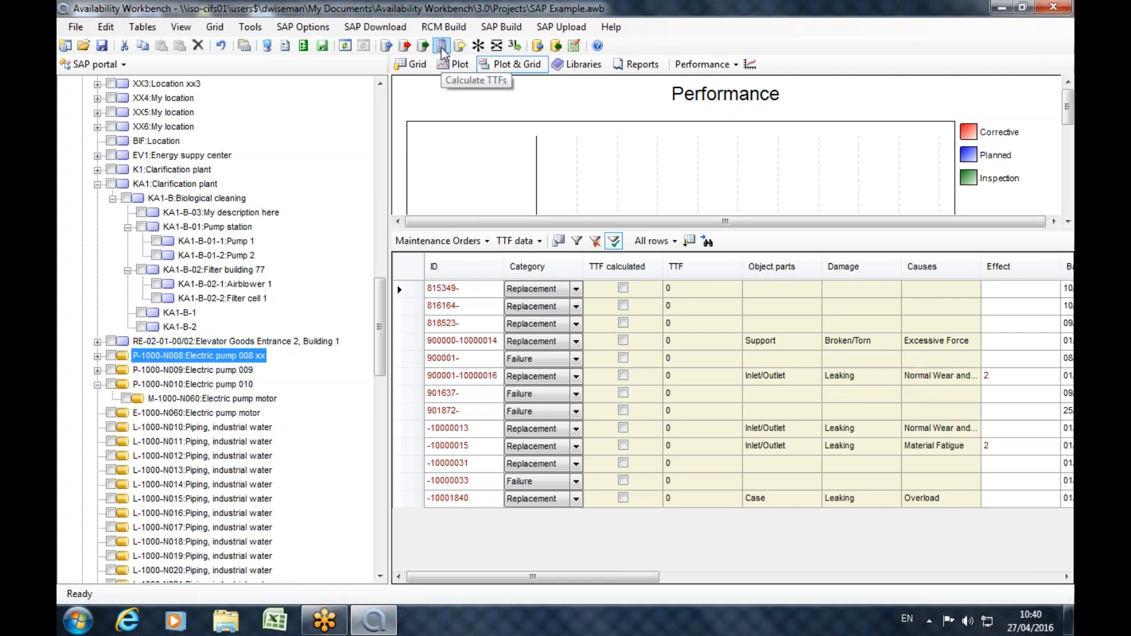
left_click(150, 415)
scroll(218, 413, "down", 5)
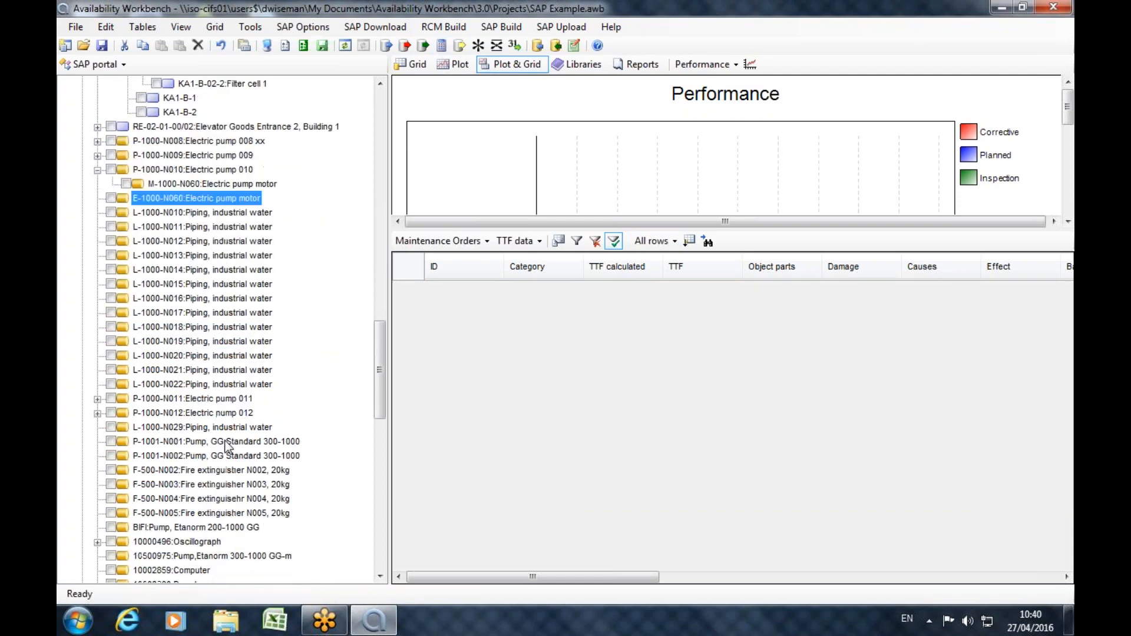
left_click(211, 399)
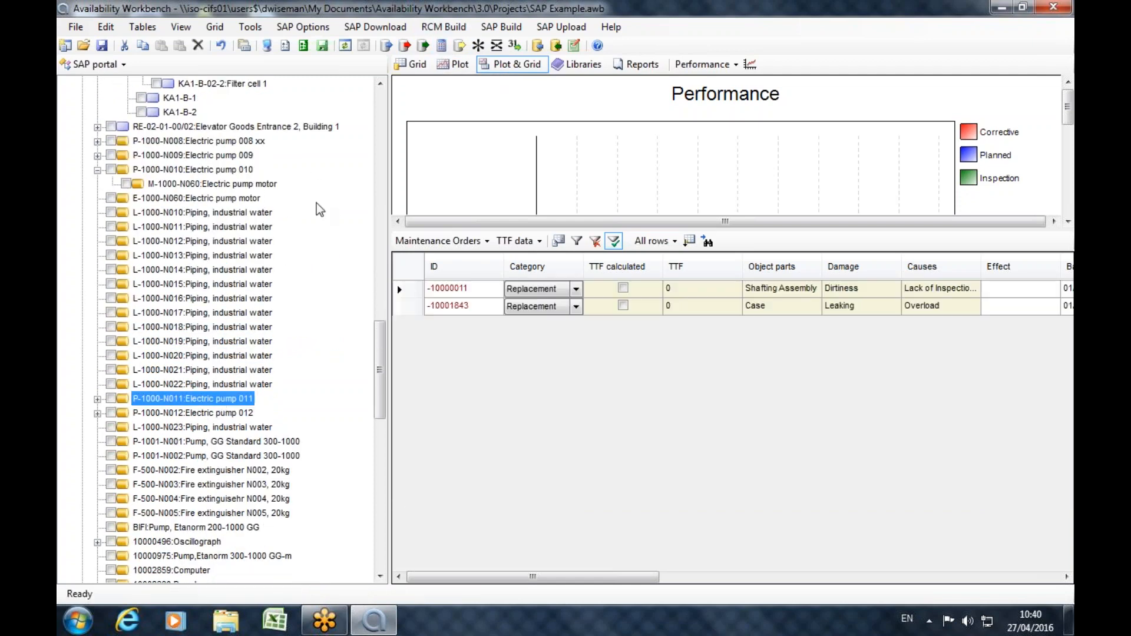
left_click(204, 415)
scroll(317, 417, "down", 1)
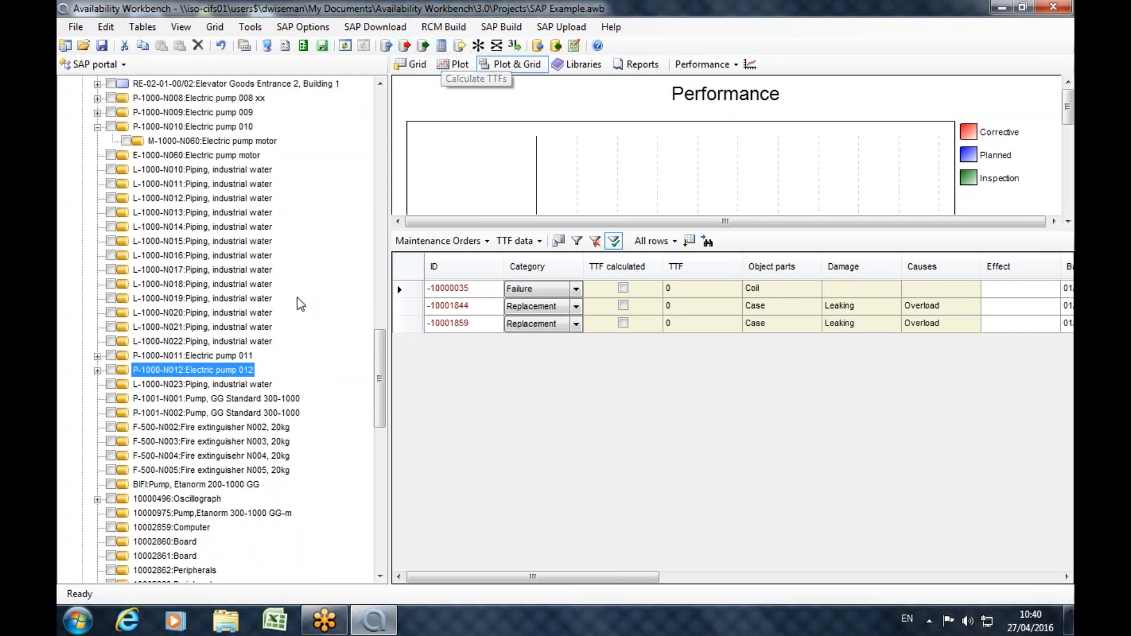
Expand all levels beneath the K1 Clarification plant in the technical objects tree.
scroll(224, 451, "down", 1)
scroll(215, 458, "down", 3)
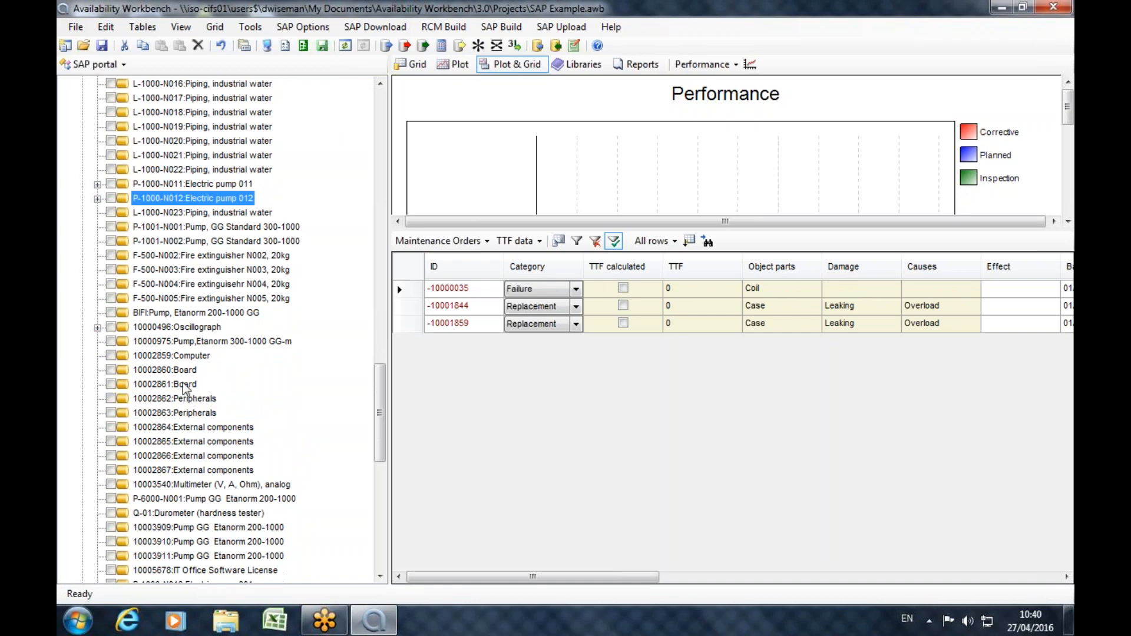
scroll(185, 389, "down", 2)
scroll(253, 441, "down", 10)
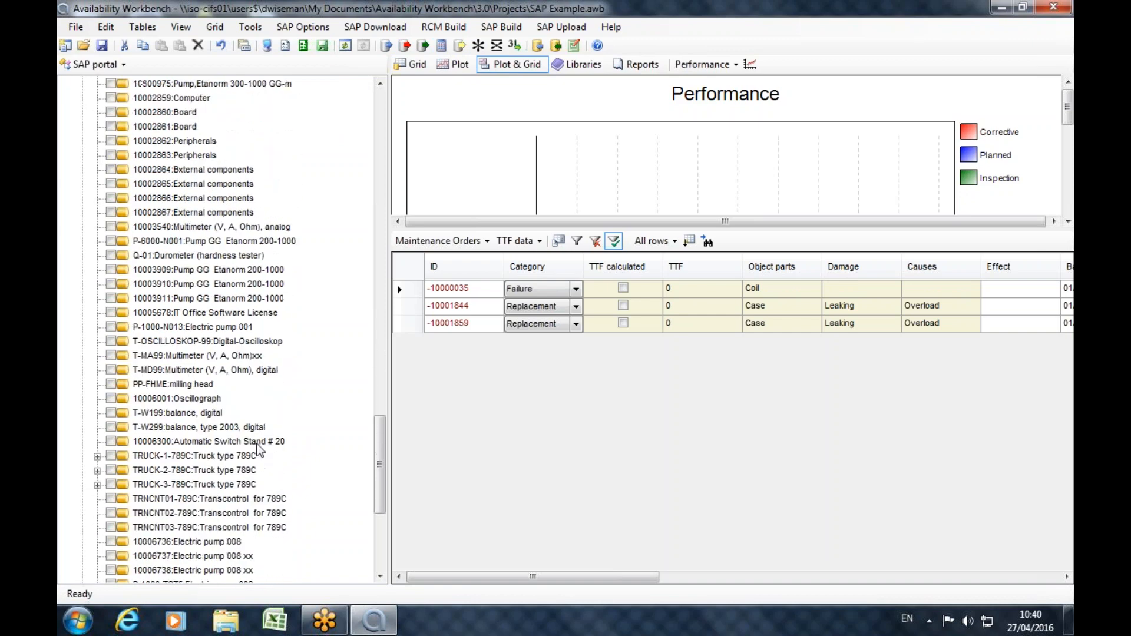
scroll(209, 450, "up", 15)
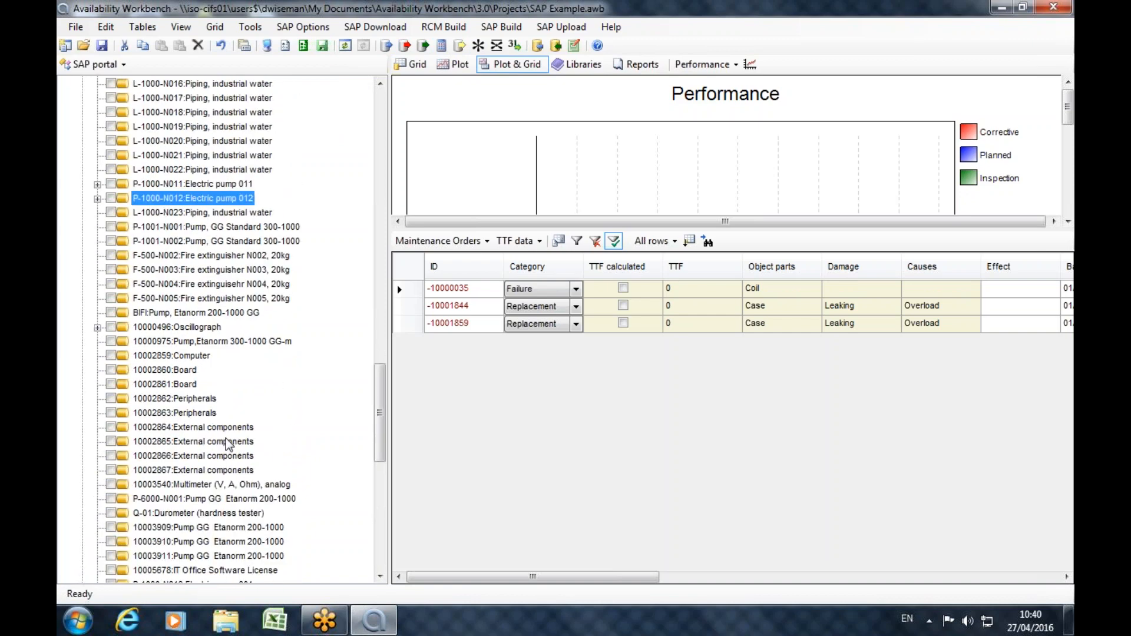
scroll(197, 397, "up", 2)
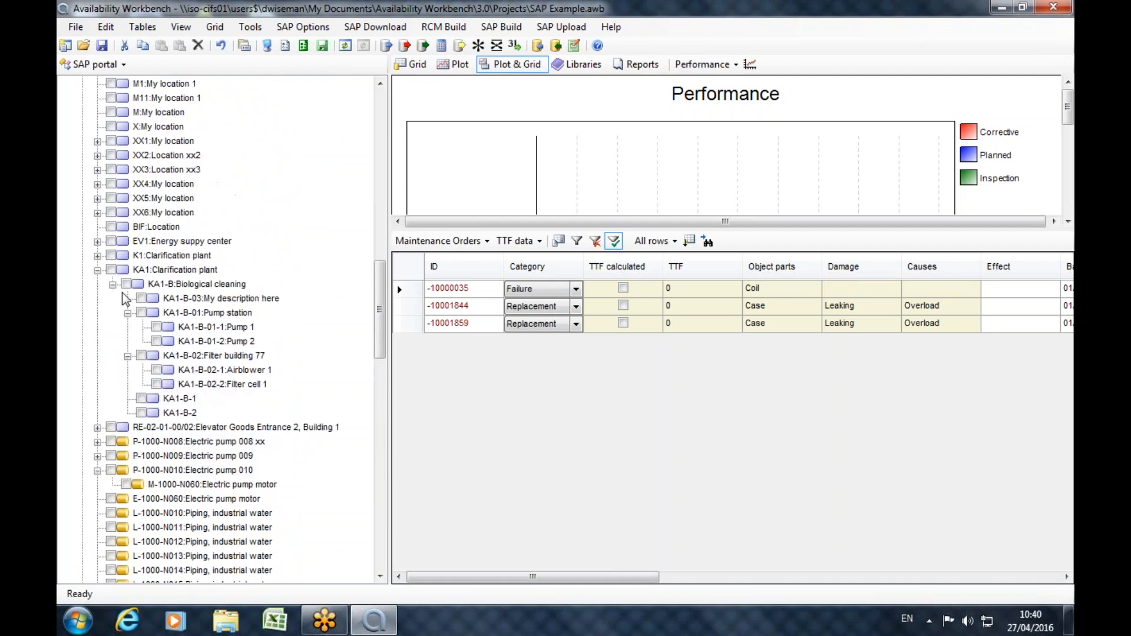
left_click(98, 256)
left_click(137, 159)
right_click(149, 171)
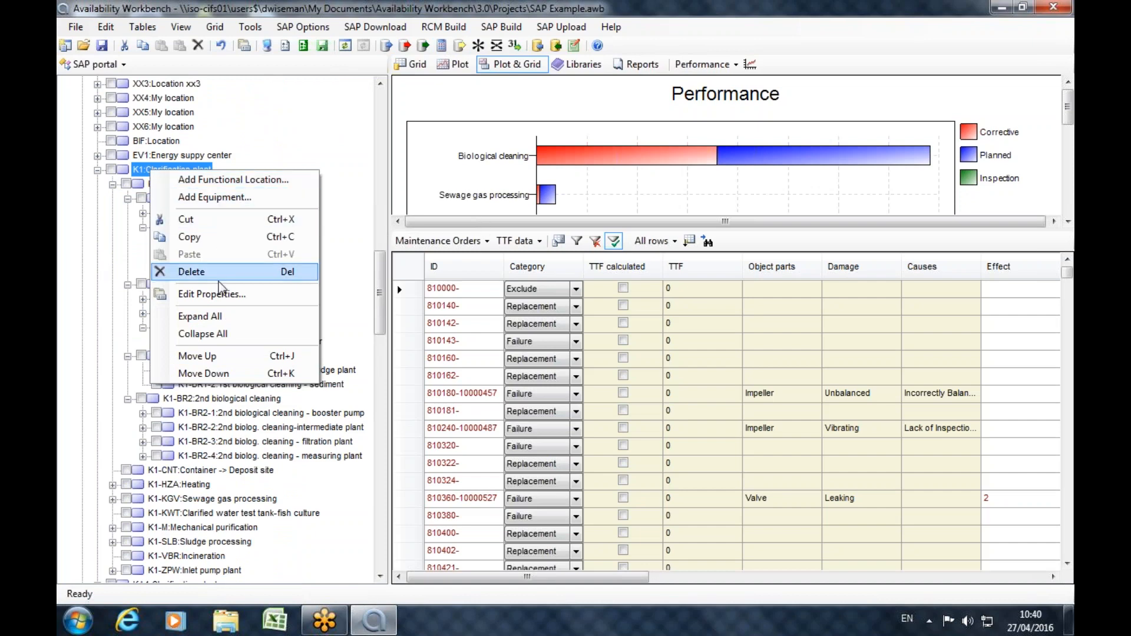
left_click(219, 318)
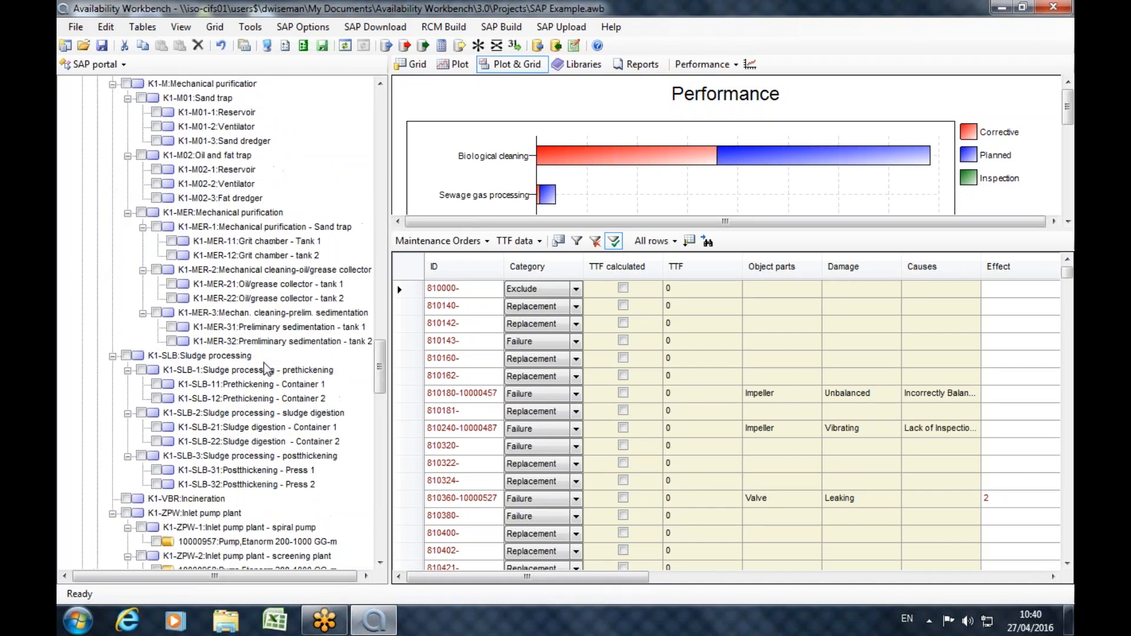
Check the maintenance orders of the three Etanorm 200-1000 GG-m pumps under K1's Inlet pump plant.
scroll(267, 370, "down", 4)
left_click(224, 373)
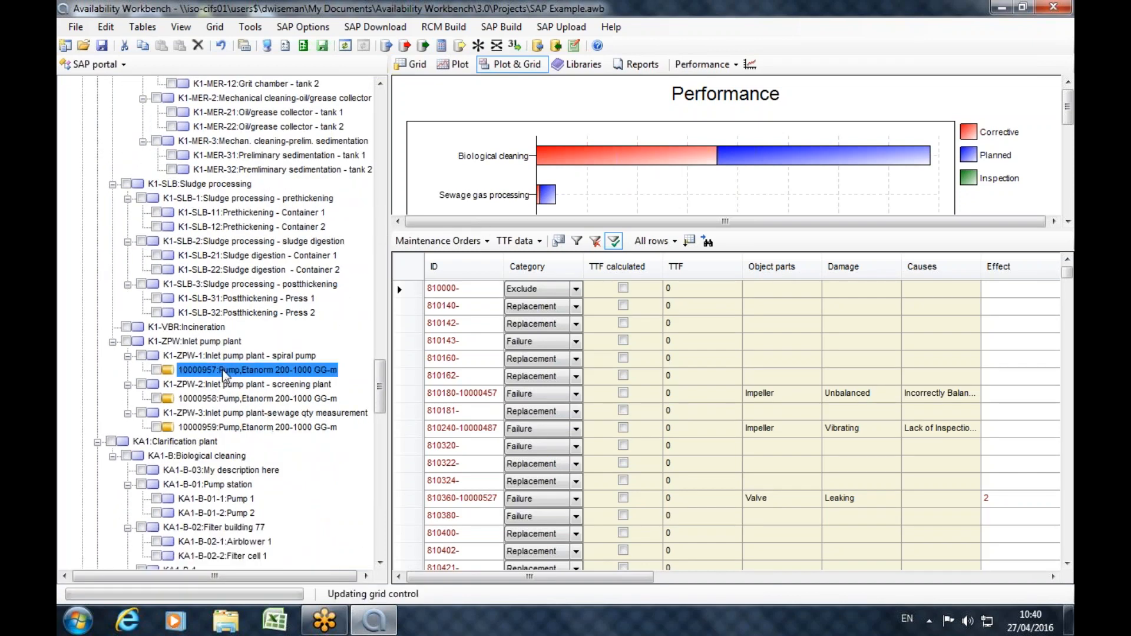
left_click(236, 397)
left_click(230, 396)
left_click(242, 428)
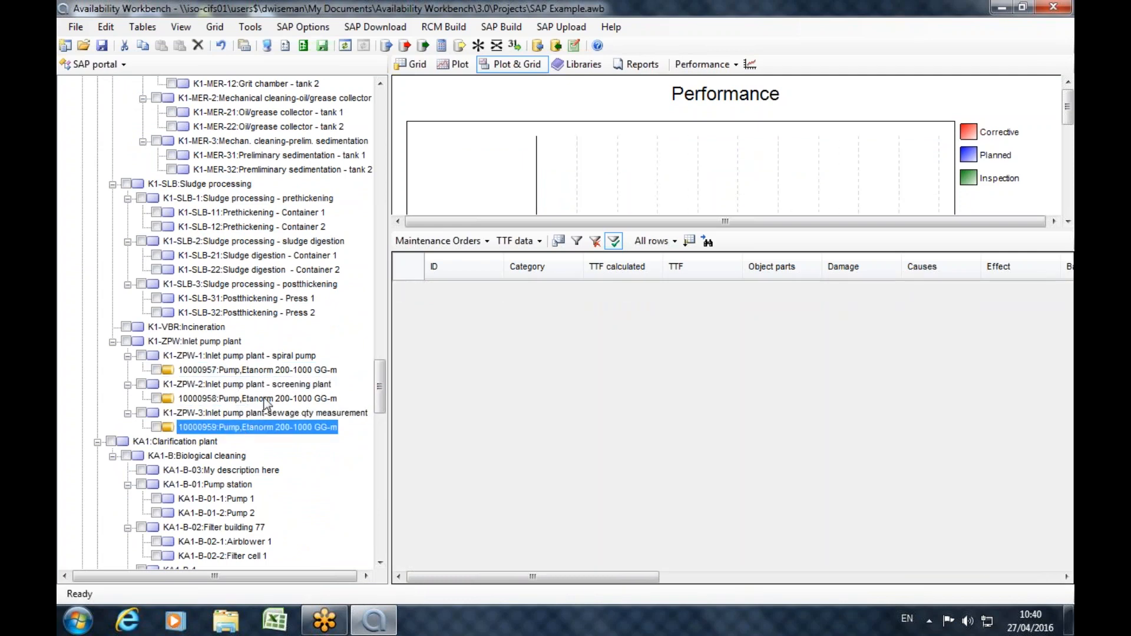
Display the maintenance orders of Electric pump 003 and Electric pump 002 in the K1 Clarification plant.
scroll(265, 407, "up", 12)
scroll(269, 401, "up", 7)
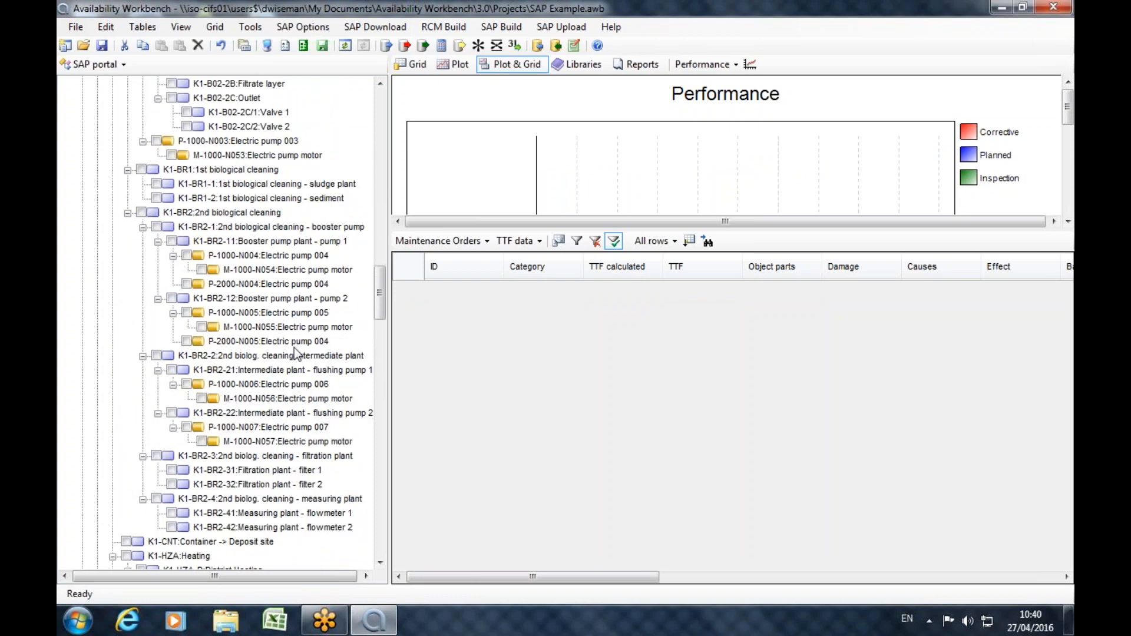
scroll(308, 349, "up", 4)
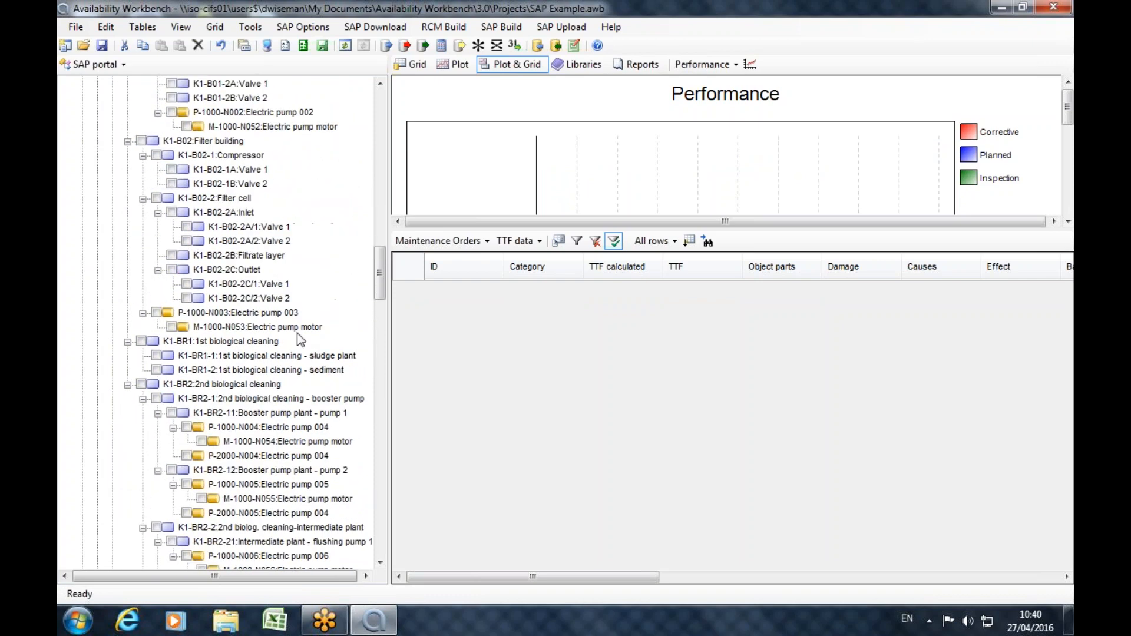
left_click(248, 318)
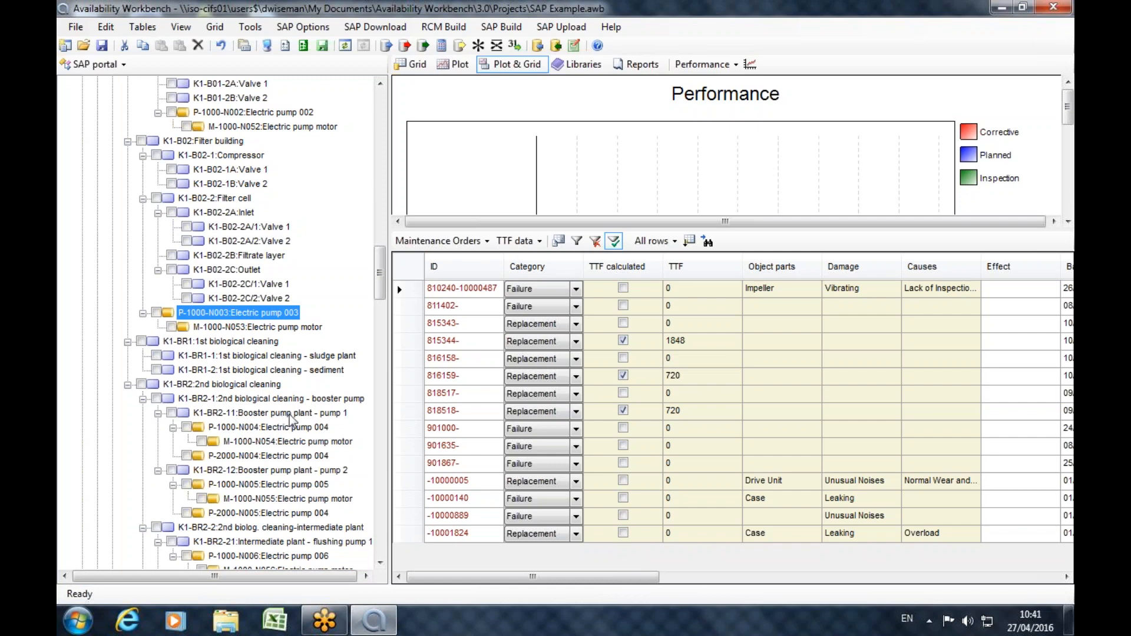
scroll(300, 412, "up", 5)
scroll(304, 407, "up", 2)
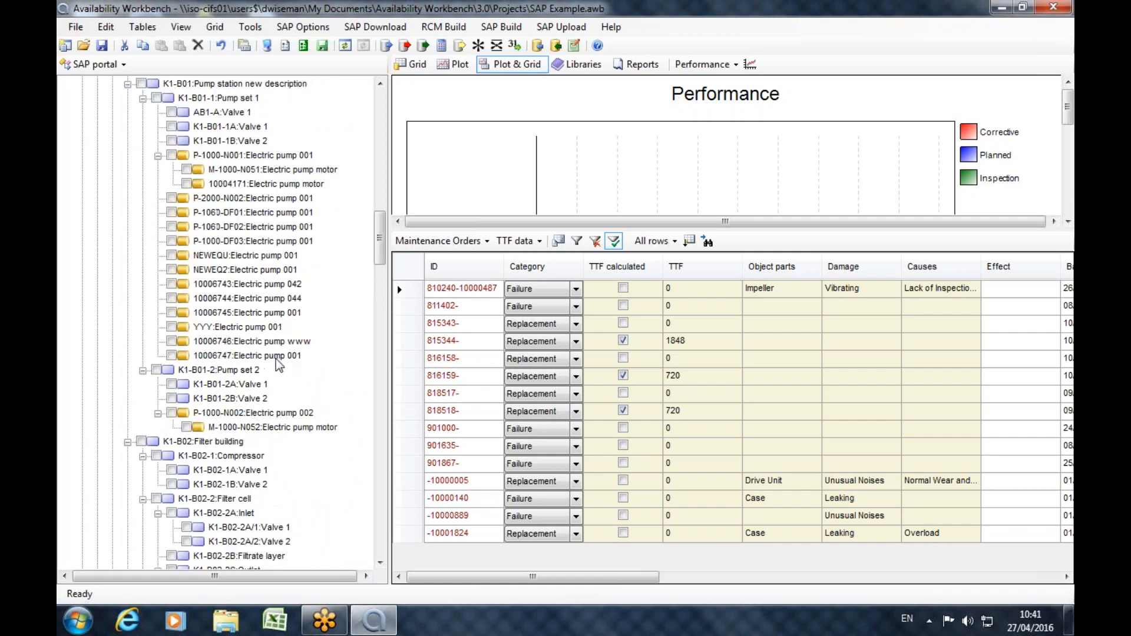
left_click(251, 415)
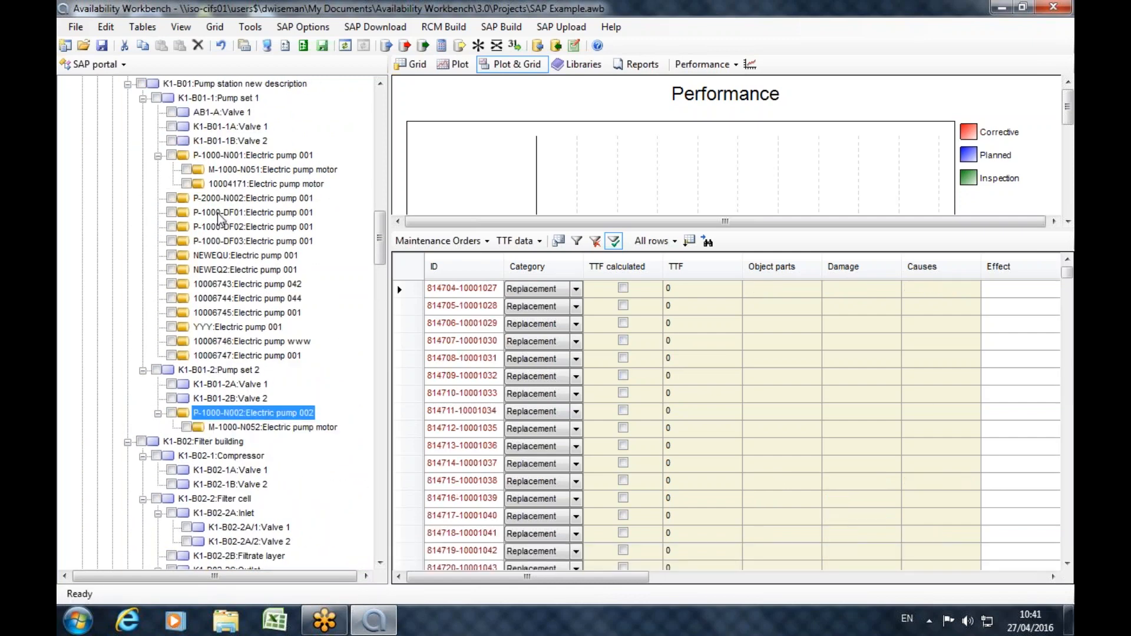
Calculate the TTFs for Electric pump 001 (P-1000-N001) and build a Weibull set from them.
left_click(241, 157)
left_click(440, 46)
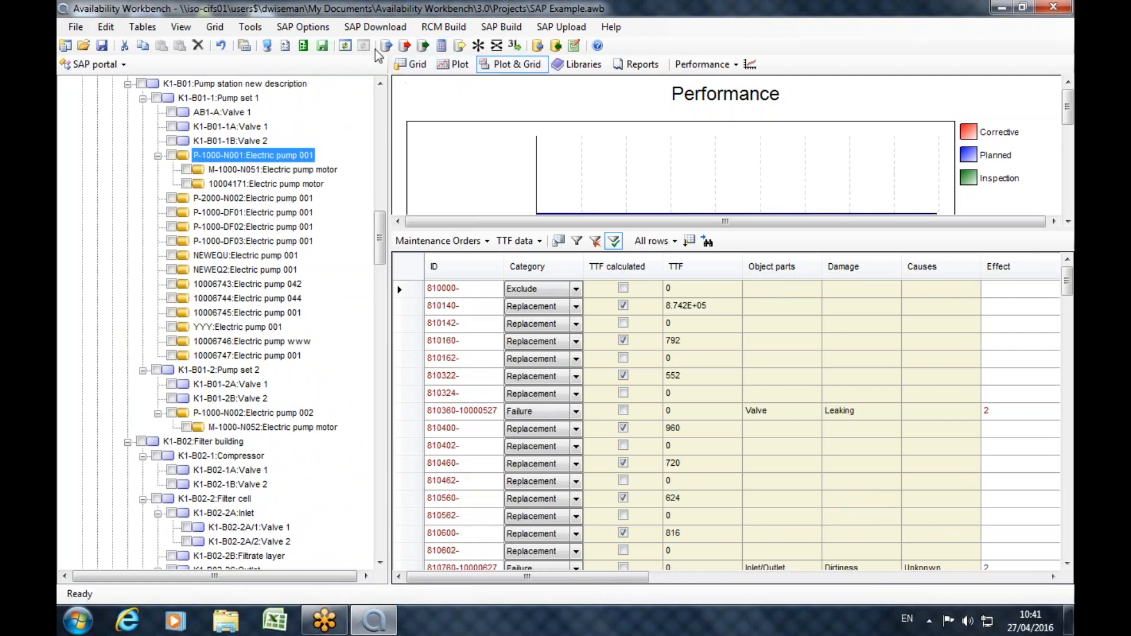
left_click(458, 47)
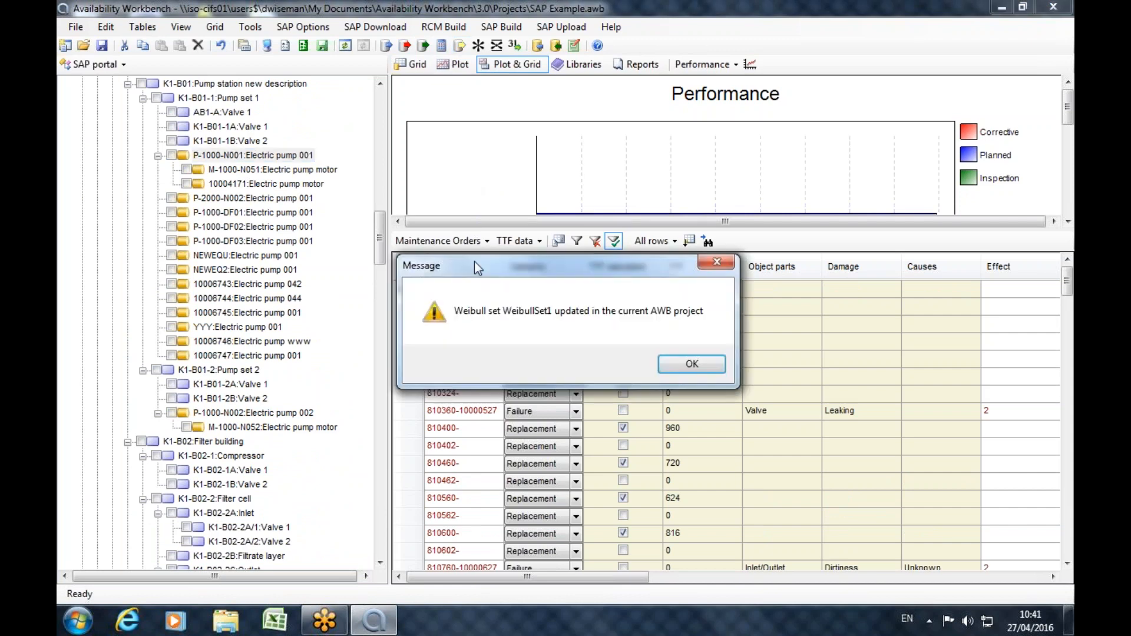
left_click(683, 360)
Switch to the Weibull module and expand the project's Weibull sets.
left_click(91, 64)
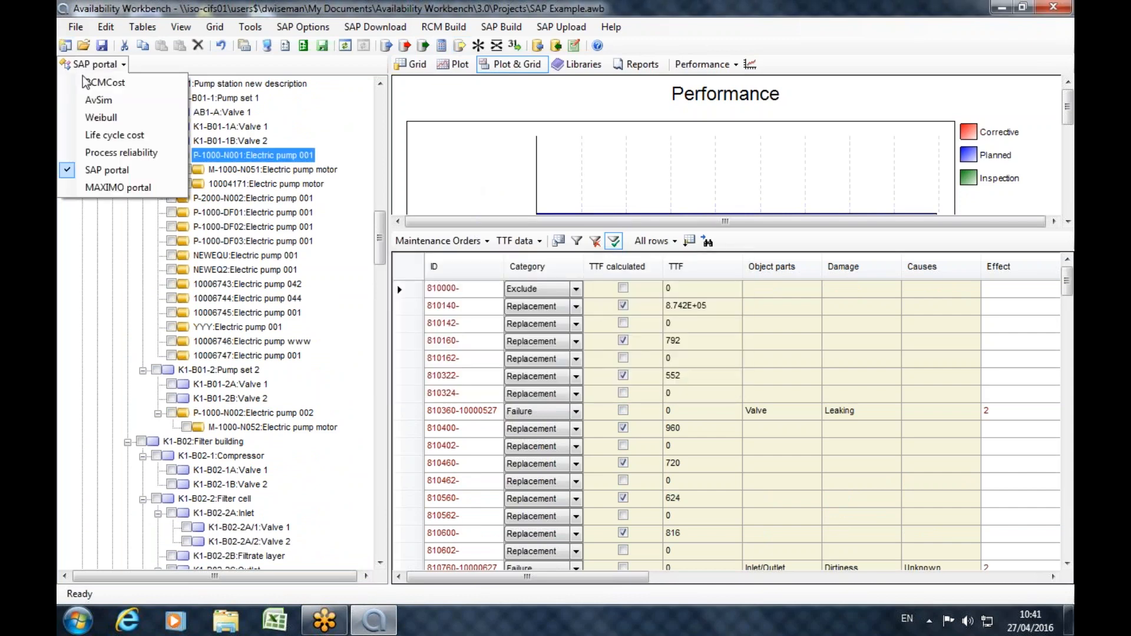
left_click(82, 117)
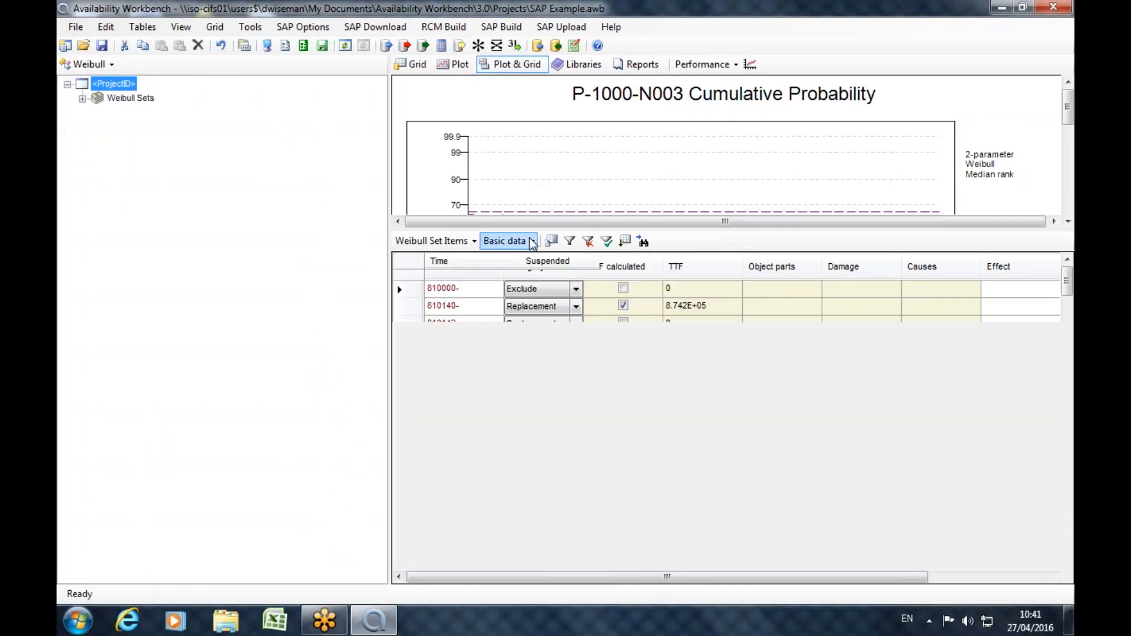
left_click(104, 98)
left_click(82, 99)
Fit the 2-parameter Weibull distribution to WeibullSet1 and enlarge its cumulative probability plot.
left_click(145, 126)
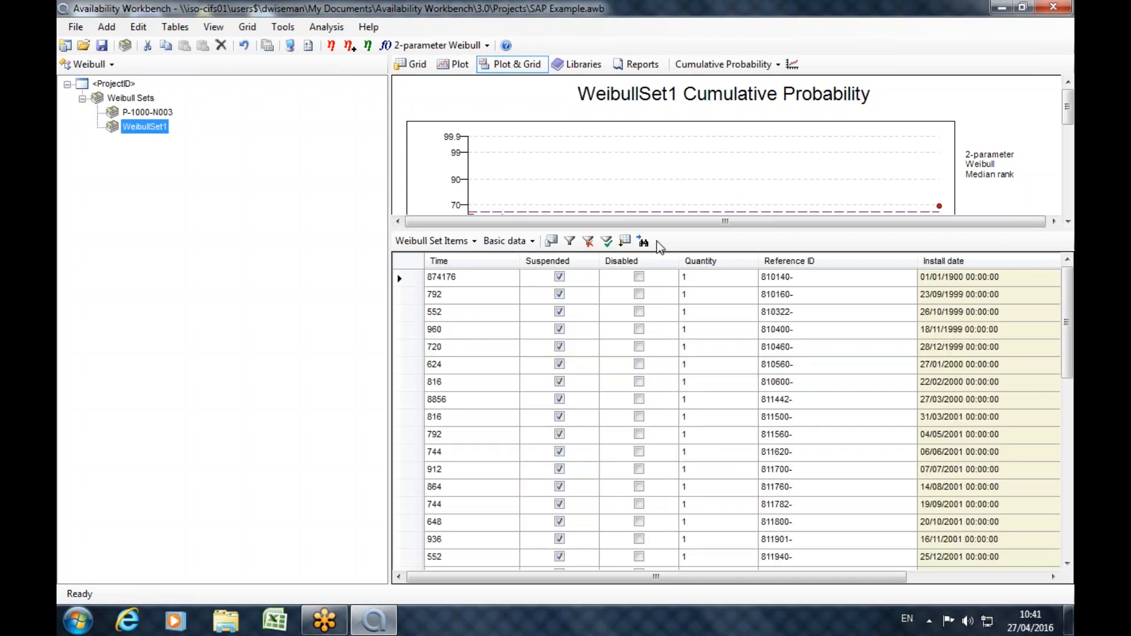
left_click(332, 45)
left_click_drag(854, 228, 855, 462)
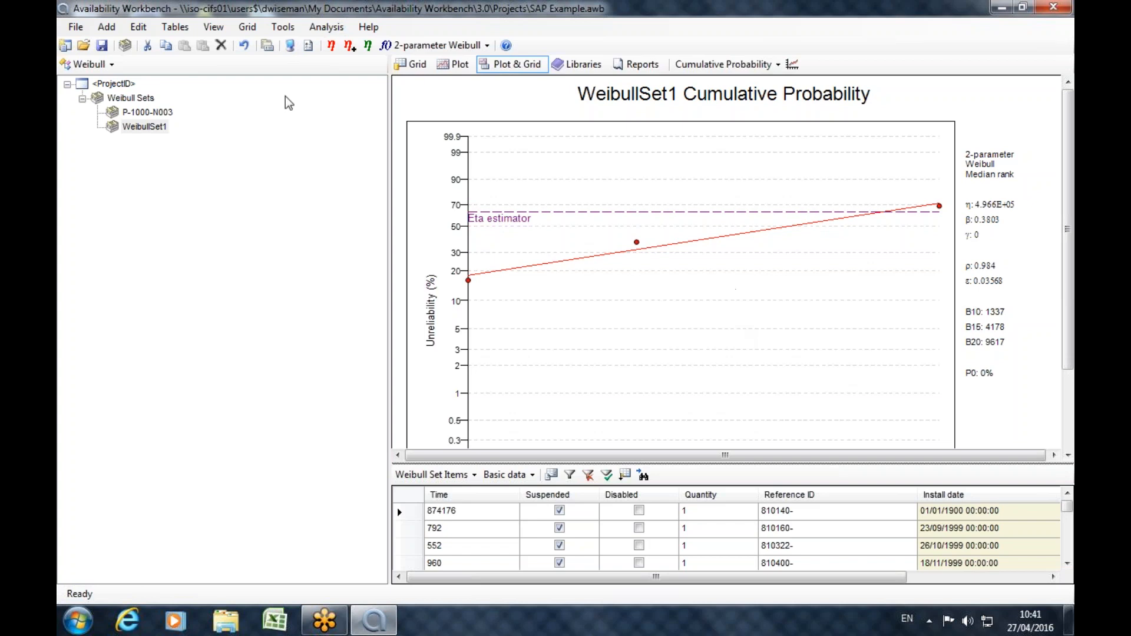
View the MAXIMO portal module and return to the SAP portal.
left_click(111, 66)
left_click(133, 184)
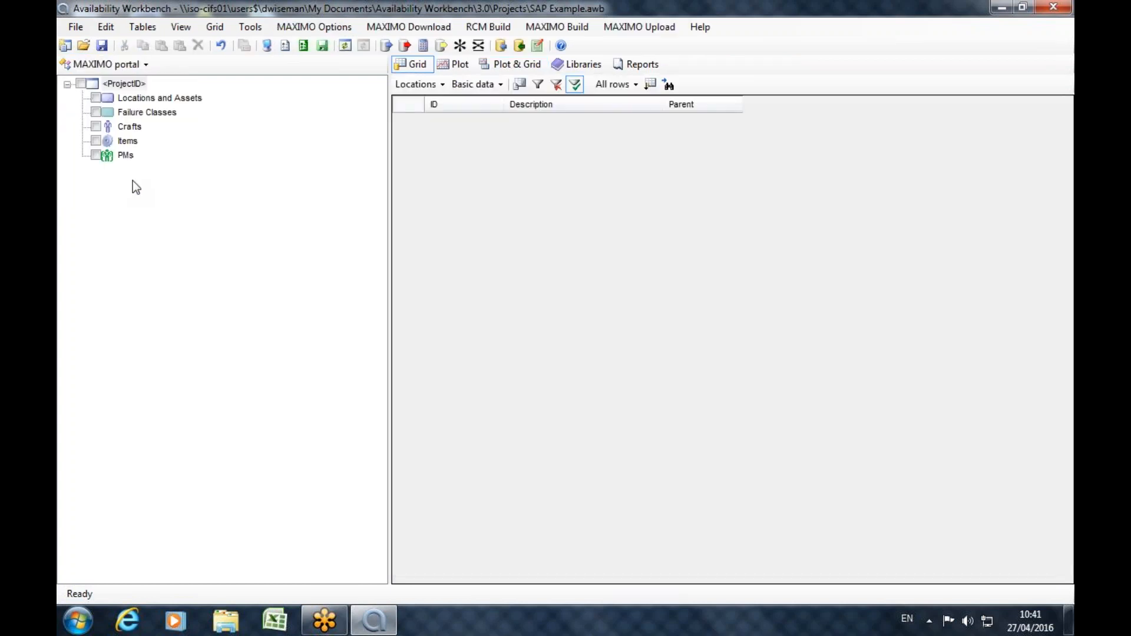
left_click(111, 64)
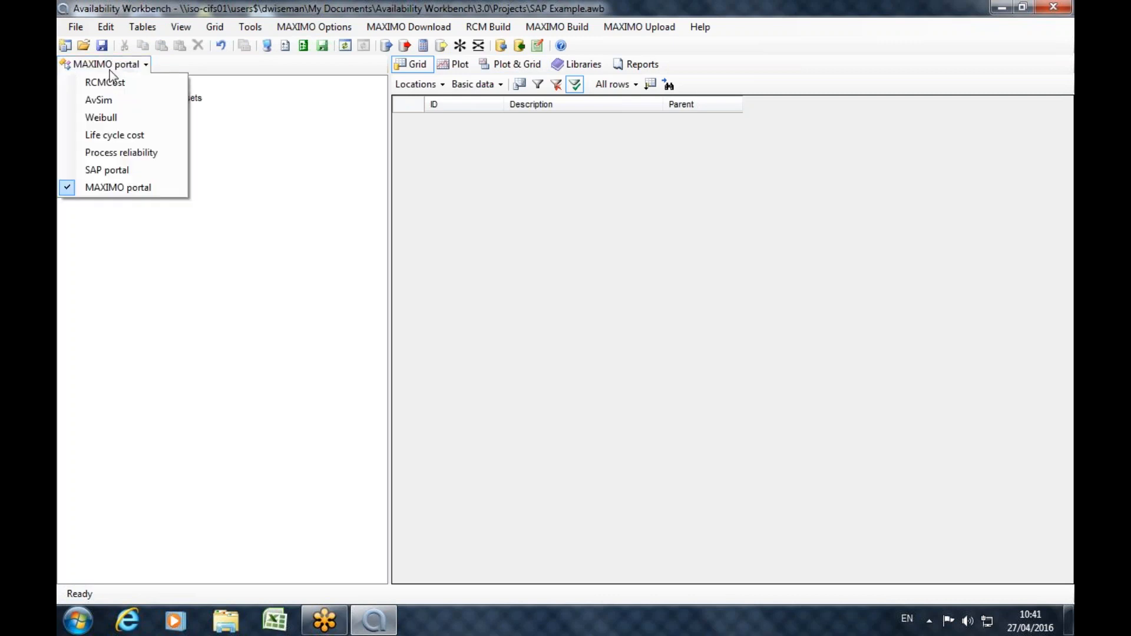
left_click(105, 175)
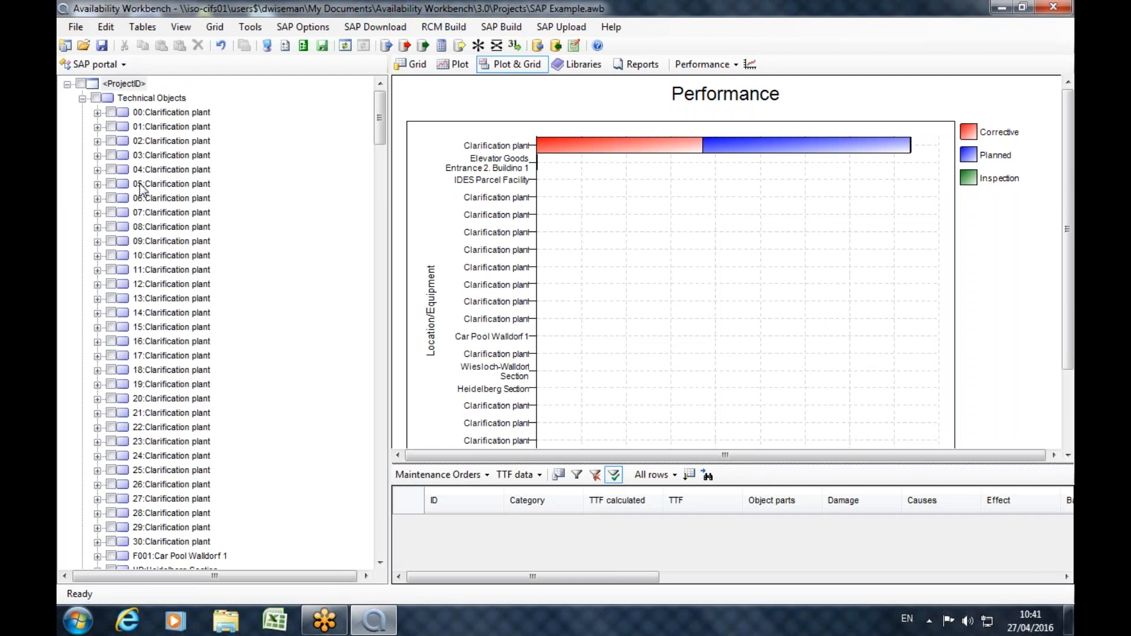
left_click(121, 66)
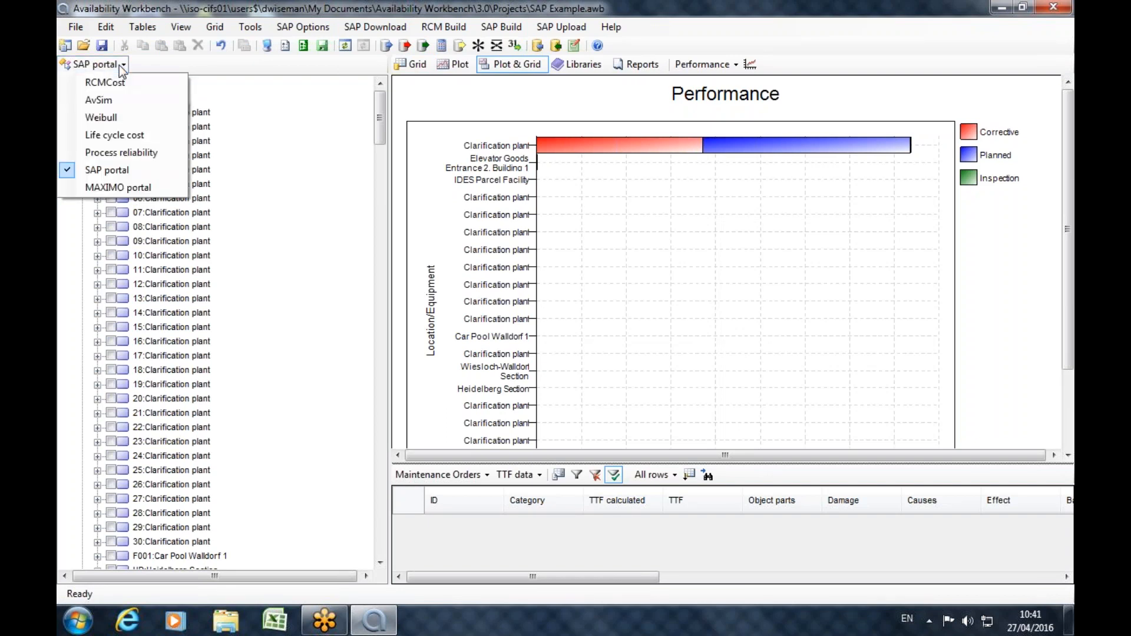
left_click(119, 168)
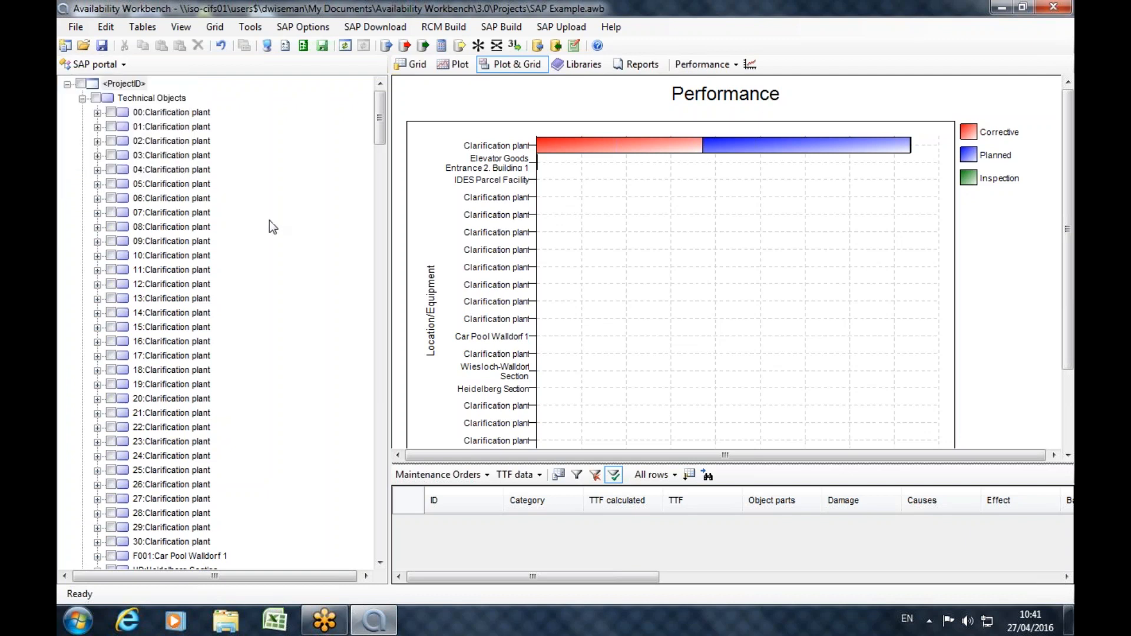
left_click(557, 28)
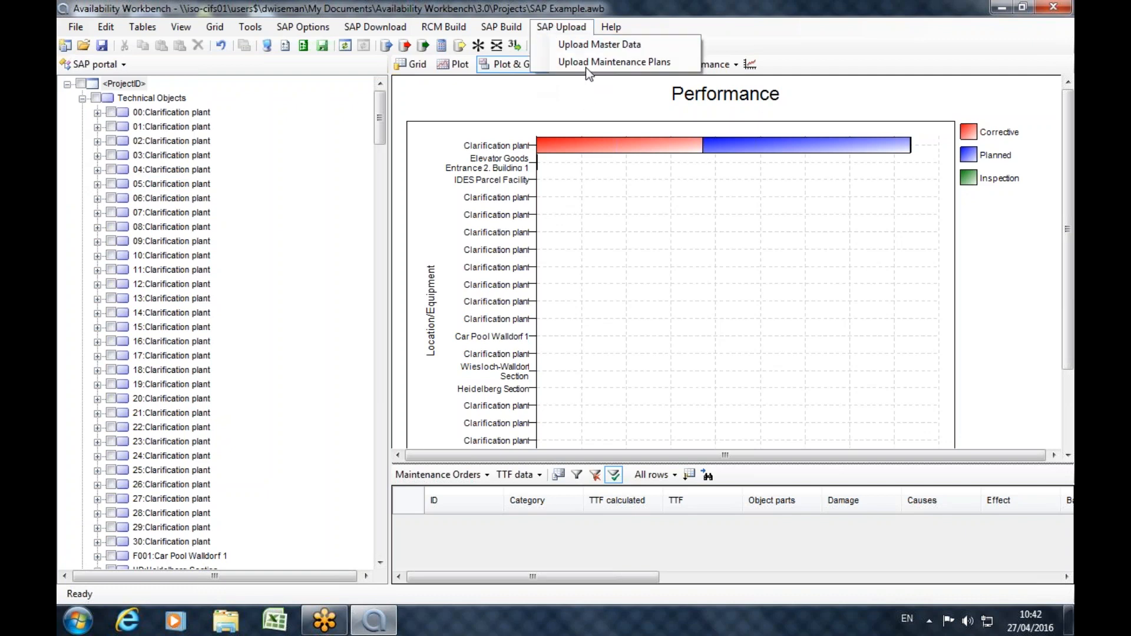
left_click(561, 13)
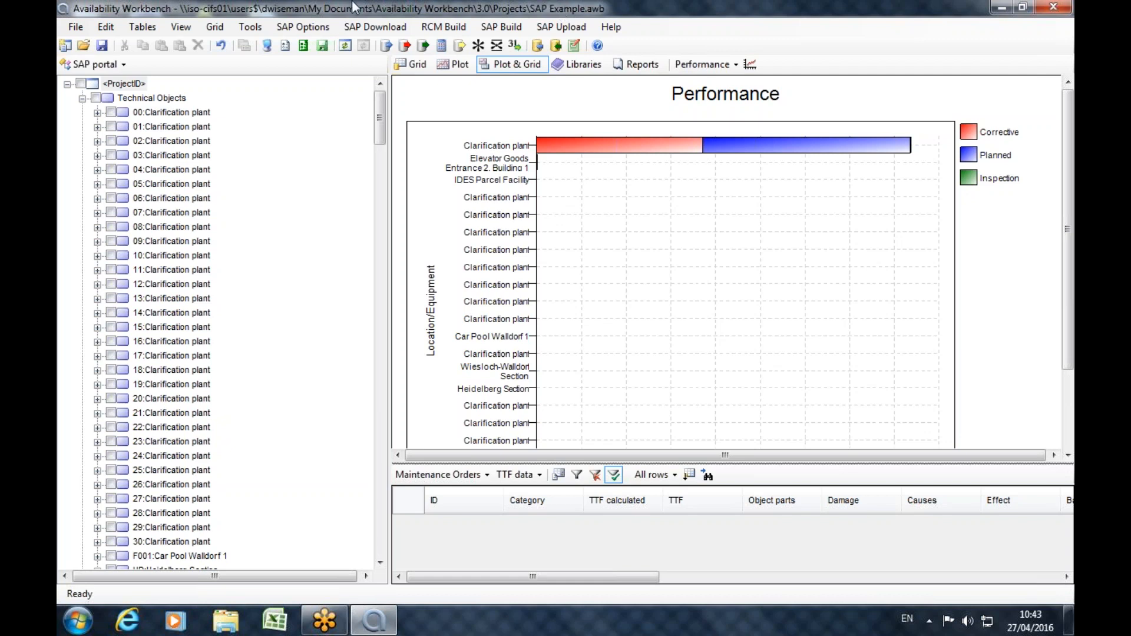
left_click(75, 31)
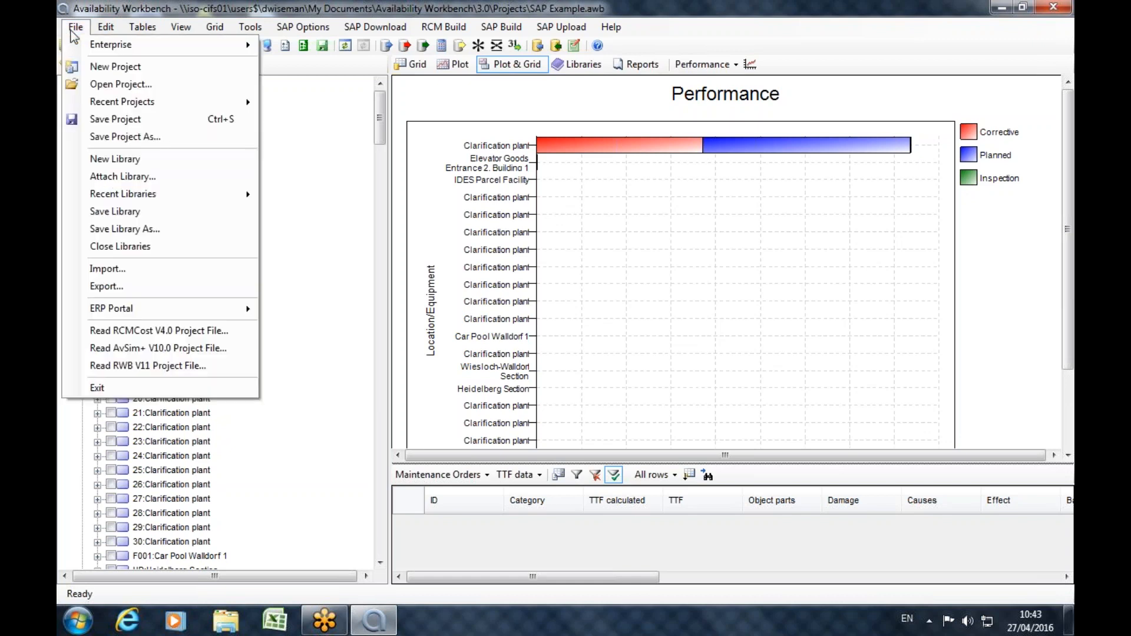
left_click(119, 13)
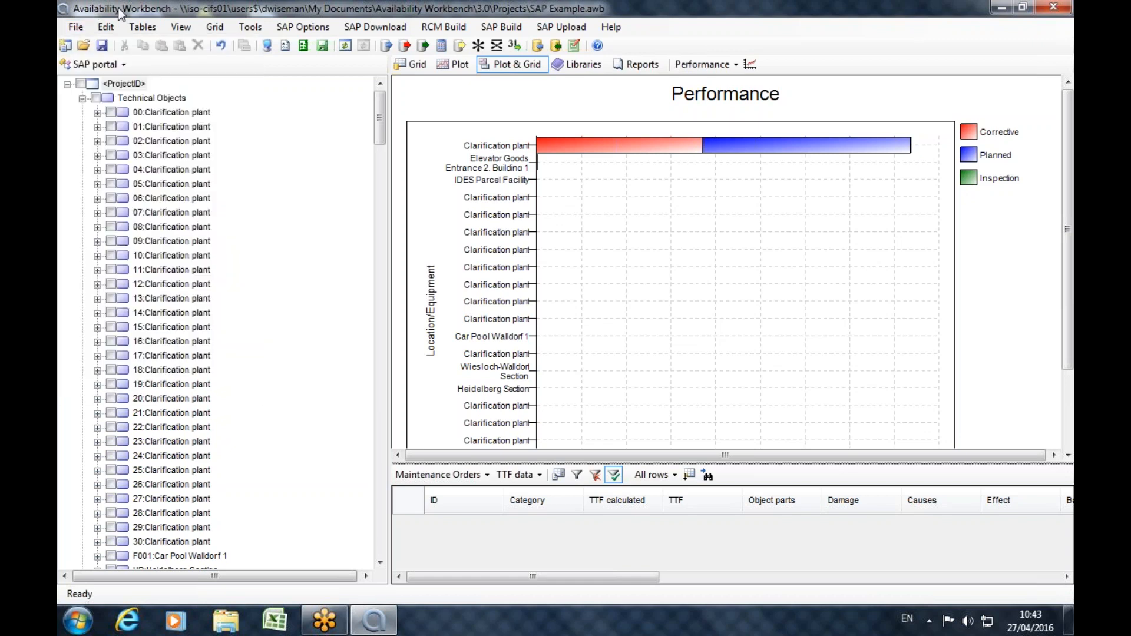